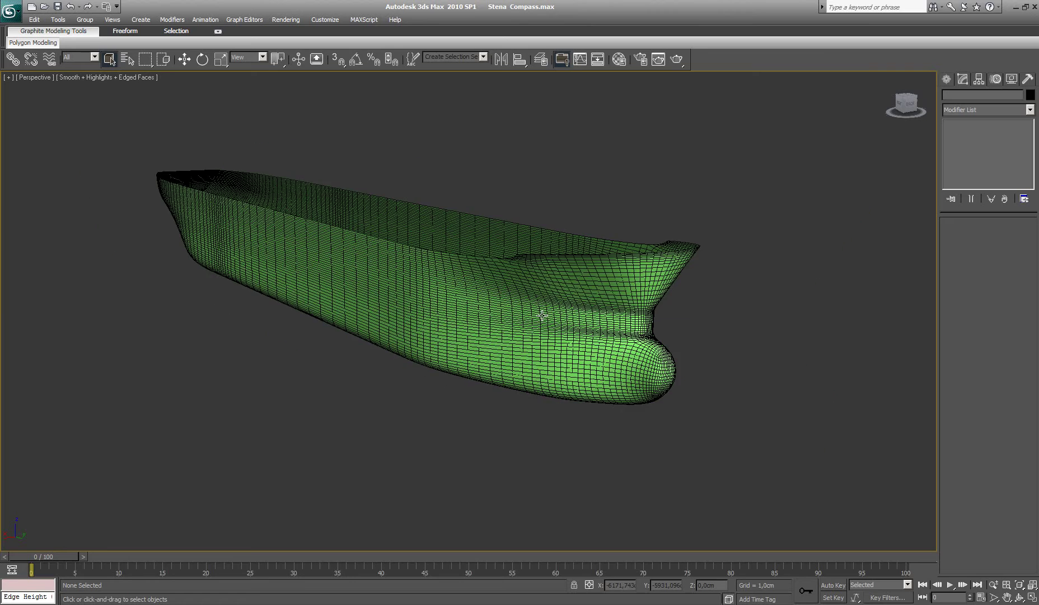
Orbit and zoom around the green hull, then select it to show its Symmetry, TurboSmooth and Edit Poly stack
{"action": "mouse_move", "coordinate": [482, 295]}
{"action": "middle_mouse_down", "text": "alt"}
{"action": "mouse_move", "coordinate": [524, 276]}
{"action": "mouse_move", "coordinate": [619, 272]}
{"action": "mouse_move", "coordinate": [488, 284]}
{"action": "middle_mouse_up", "text": "alt"}
{"action": "scroll", "coordinate": [488, 283], "scroll_direction": "up", "scroll_amount": 3}
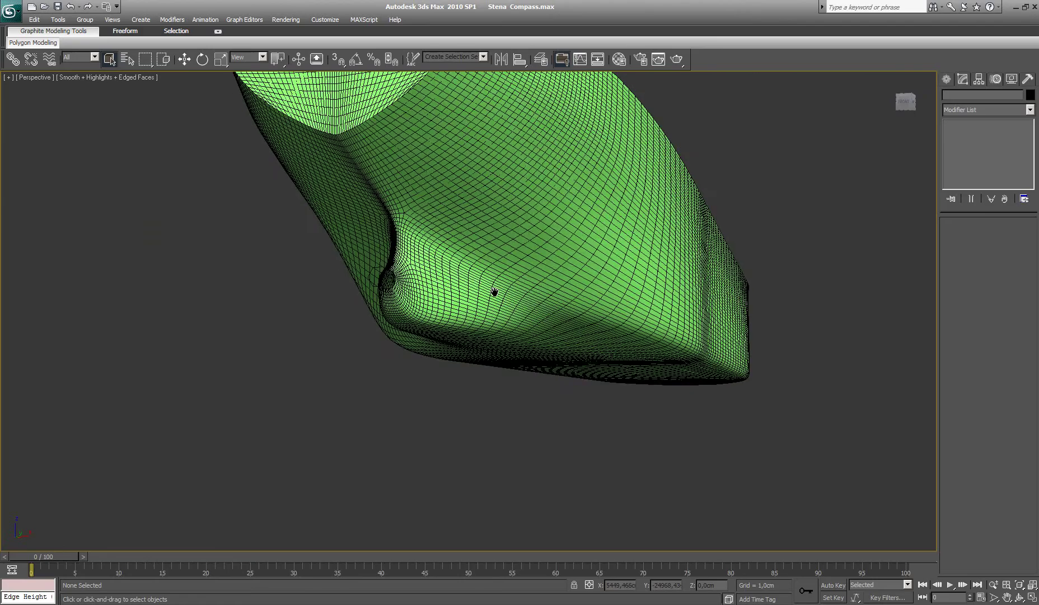
{"action": "scroll", "coordinate": [491, 292], "scroll_direction": "up", "scroll_amount": 4}
{"action": "scroll", "coordinate": [531, 308], "scroll_direction": "up", "scroll_amount": 2}
{"action": "mouse_move", "coordinate": [531, 311]}
{"action": "middle_mouse_down", "text": "alt"}
{"action": "mouse_move", "coordinate": [510, 313]}
{"action": "mouse_move", "coordinate": [599, 312]}
{"action": "mouse_move", "coordinate": [579, 328]}
{"action": "mouse_move", "coordinate": [508, 344]}
{"action": "mouse_move", "coordinate": [412, 336]}
{"action": "mouse_move", "coordinate": [515, 282]}
{"action": "mouse_move", "coordinate": [475, 292]}
{"action": "mouse_move", "coordinate": [519, 286]}
{"action": "mouse_move", "coordinate": [622, 308]}
{"action": "mouse_move", "coordinate": [536, 304]}
{"action": "mouse_move", "coordinate": [669, 298]}
{"action": "middle_mouse_up", "text": "alt"}
{"action": "left_click", "coordinate": [669, 297]}
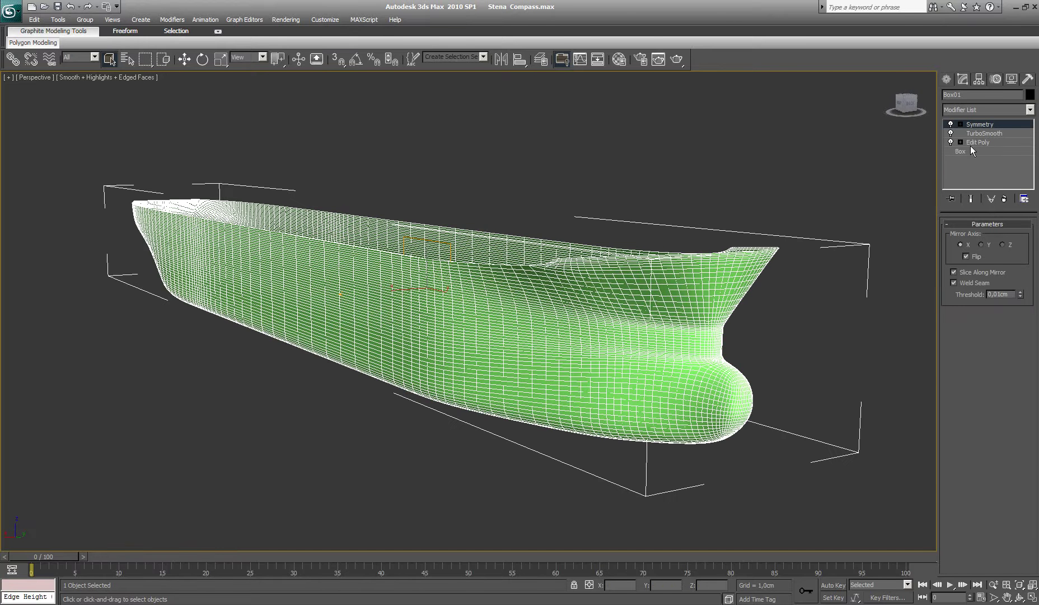
Switch off the hull's TurboSmooth modifier to reveal its unsmoothed low-poly cage
{"action": "left_click", "coordinate": [973, 146]}
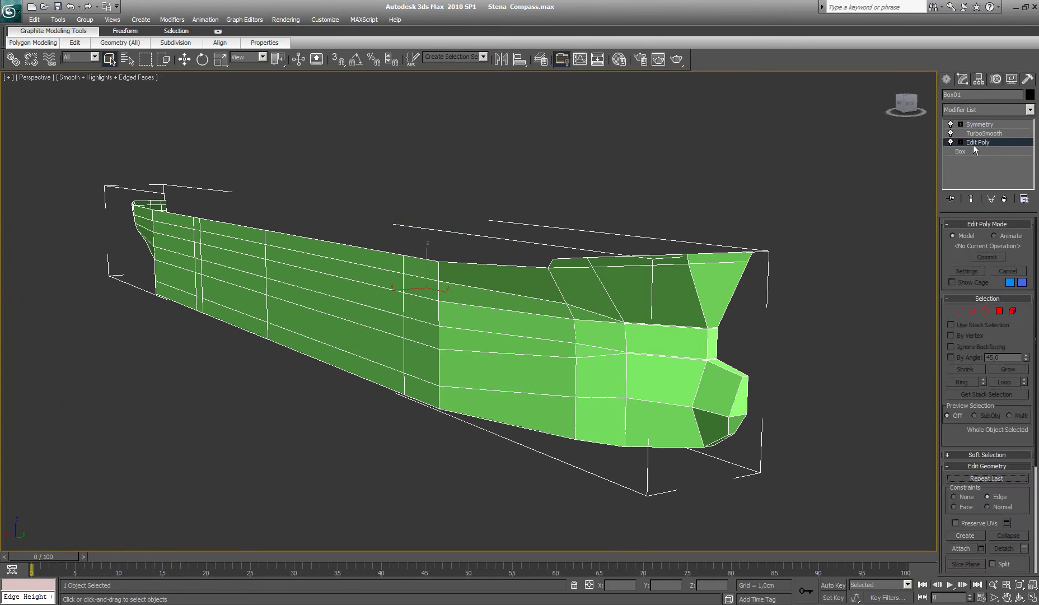
{"action": "left_click", "coordinate": [799, 262]}
{"action": "left_click", "coordinate": [763, 268]}
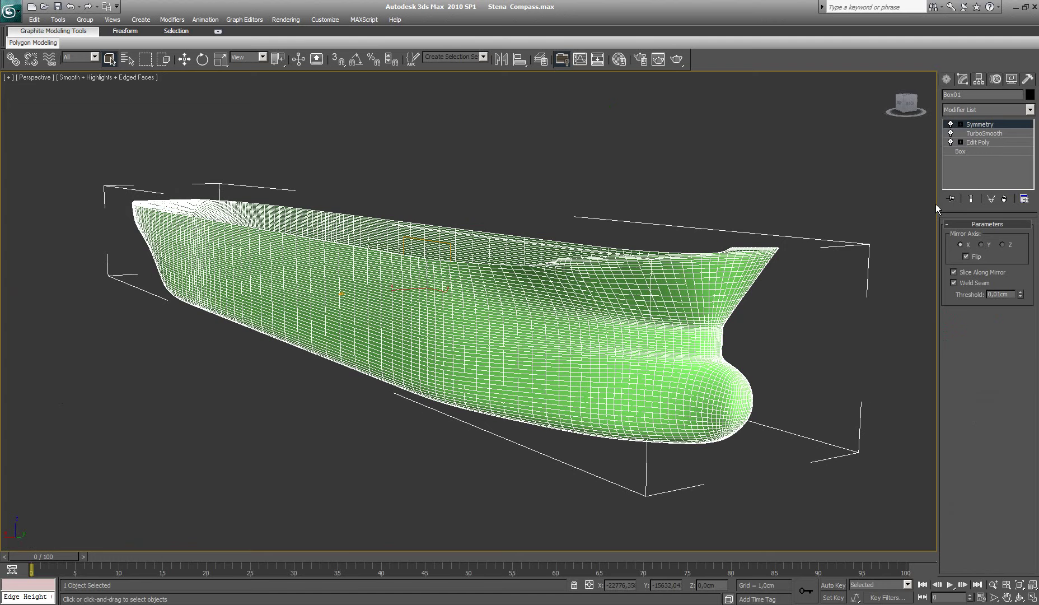
{"action": "left_click", "coordinate": [950, 133]}
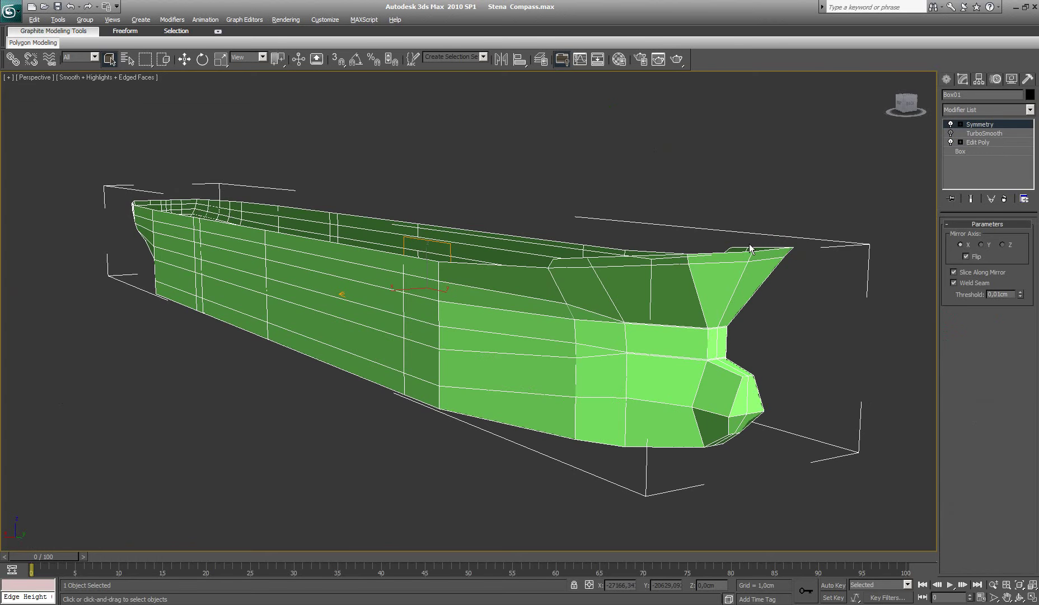
Orbit and zoom in to inspect the low-poly cage along the hull's side and stern
{"action": "mouse_move", "coordinate": [749, 244]}
{"action": "middle_mouse_down", "text": "alt"}
{"action": "mouse_move", "coordinate": [717, 248]}
{"action": "mouse_move", "coordinate": [810, 240]}
{"action": "middle_mouse_up", "text": "alt"}
{"action": "left_click", "coordinate": [748, 243]}
{"action": "scroll", "coordinate": [667, 241], "scroll_direction": "up", "scroll_amount": 3}
{"action": "mouse_move", "coordinate": [700, 250]}
{"action": "middle_mouse_down"}
{"action": "mouse_move", "coordinate": [556, 285]}
{"action": "mouse_move", "coordinate": [597, 297]}
{"action": "middle_mouse_up"}
{"action": "scroll", "coordinate": [560, 284], "scroll_direction": "up", "scroll_amount": 5}
{"action": "scroll", "coordinate": [597, 298], "scroll_direction": "down", "scroll_amount": 3}
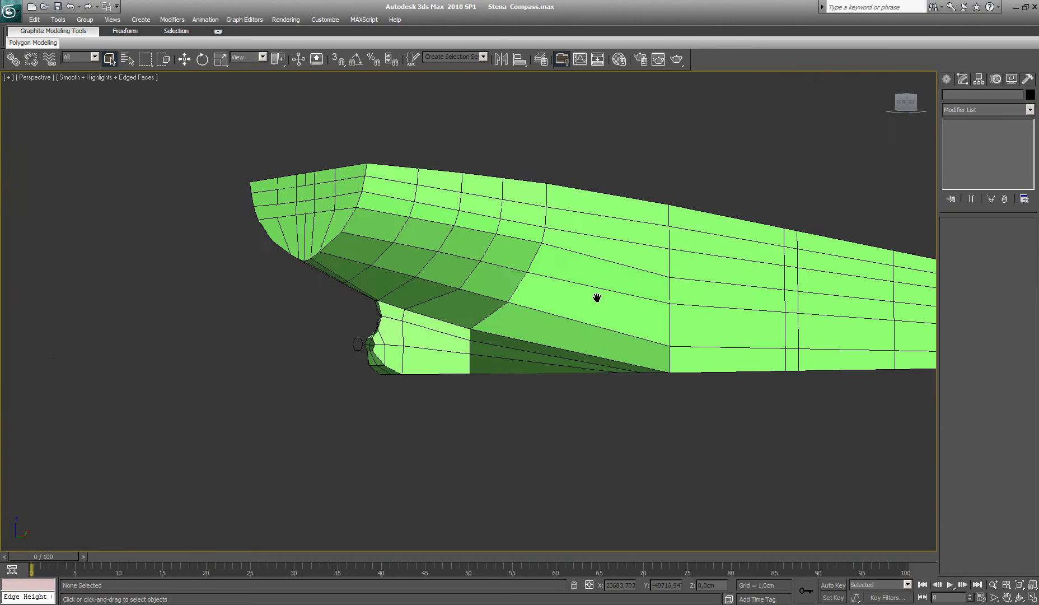
Switch to the Right view and unhide the BP layer in the Layer Manager
{"action": "key", "text": "l"}
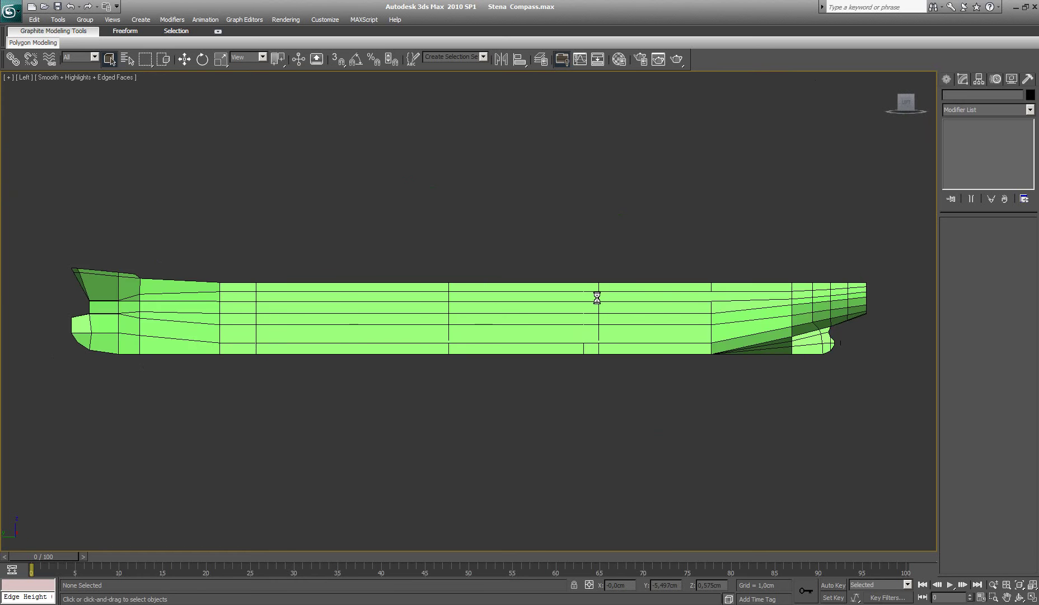
{"action": "key", "text": "v"}
{"action": "key", "text": "r"}
{"action": "left_click", "coordinate": [540, 59]}
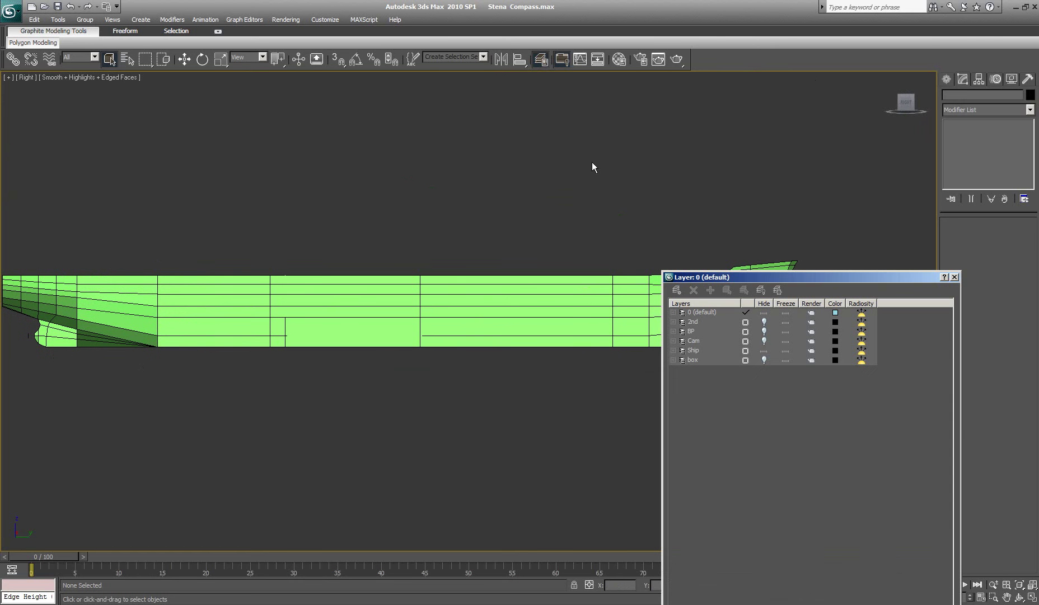
{"action": "left_click", "coordinate": [763, 331]}
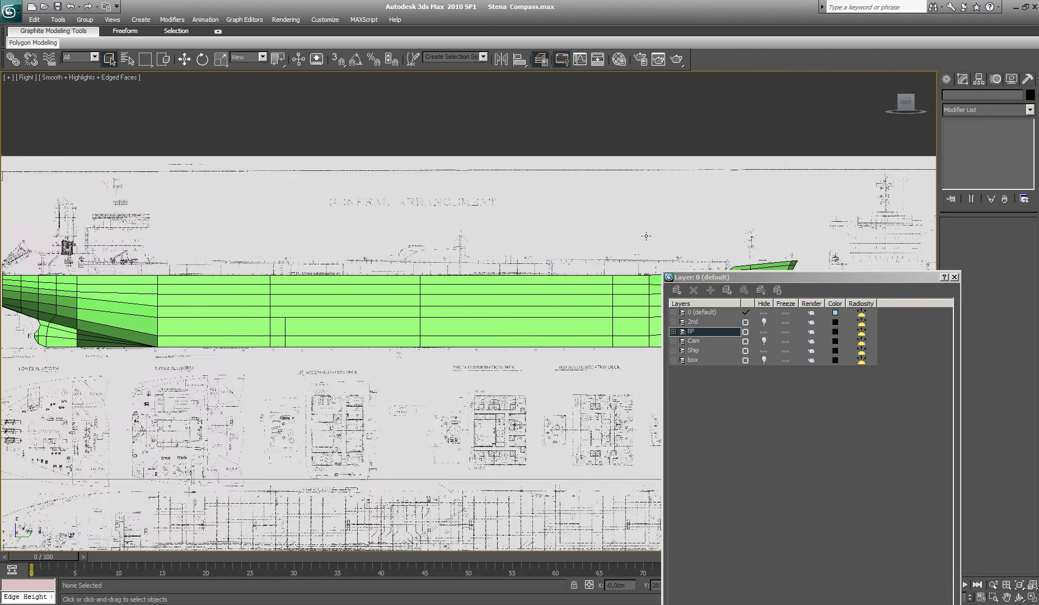
Pan to frame the general-arrangement blueprint behind the hull, close the layer list and select the hull
{"action": "middle_click_drag", "start_coordinate": [644, 232], "coordinate": [501, 198]}
{"action": "left_click", "coordinate": [954, 276]}
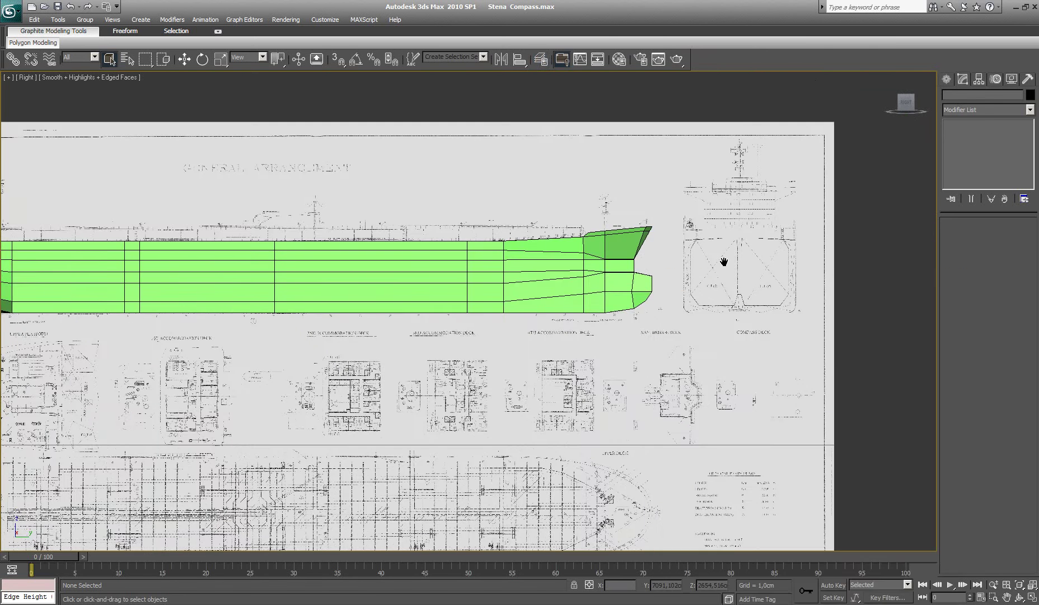
{"action": "scroll", "coordinate": [680, 250], "scroll_direction": "up", "scroll_amount": 3}
{"action": "left_click", "coordinate": [663, 245]}
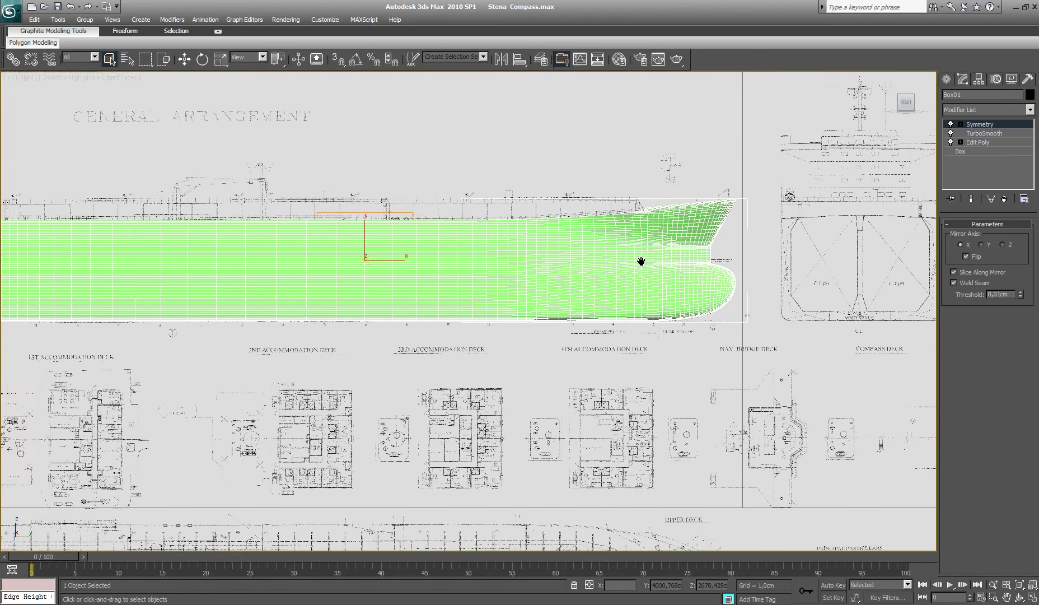
Lower the hull material's opacity from 100 to 0 in the Material Editor
{"action": "middle_click_drag", "start_coordinate": [379, 234], "coordinate": [454, 257]}
{"action": "key", "text": "m"}
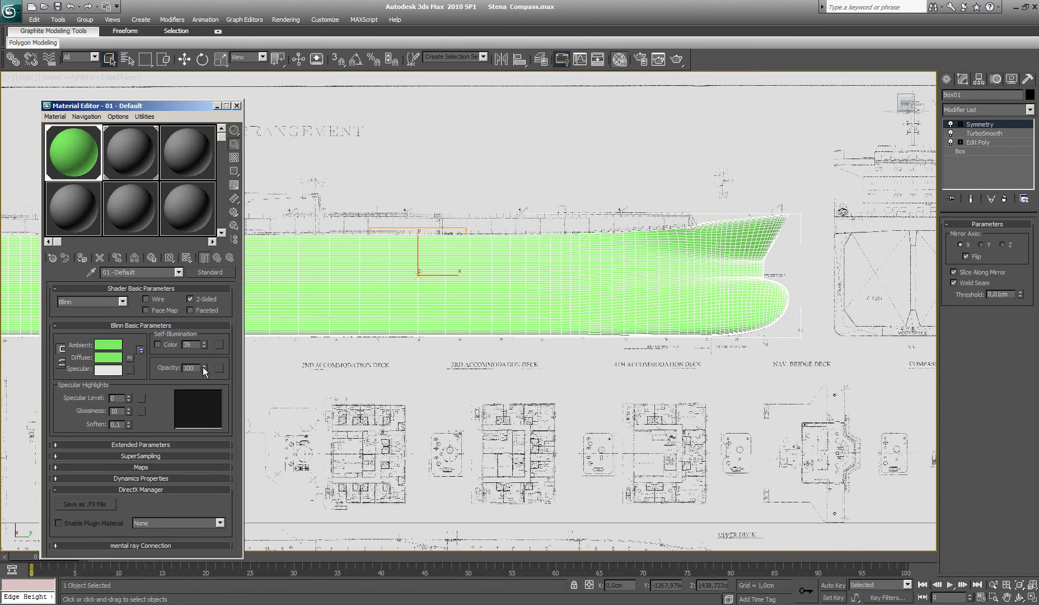
{"action": "left_click_drag", "start_coordinate": [205, 371], "coordinate": [221, 445]}
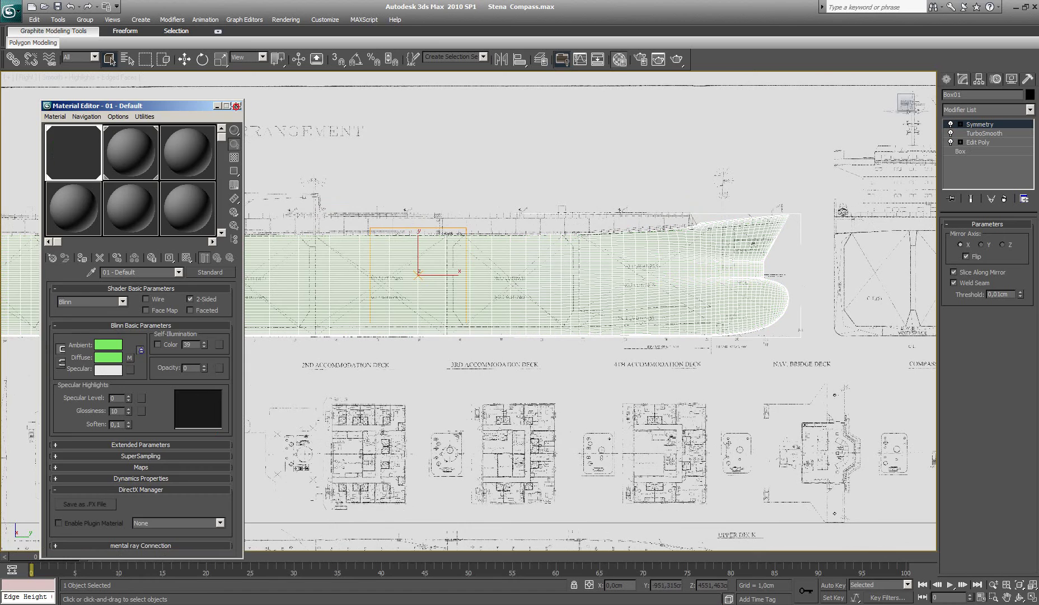
{"action": "left_click", "coordinate": [237, 106]}
Pan and zoom in the Right view to inspect the see-through hull's bow, bulb and stern
{"action": "middle_click_drag", "start_coordinate": [385, 255], "coordinate": [168, 255]}
{"action": "scroll", "coordinate": [431, 287], "scroll_direction": "up", "scroll_amount": 3}
{"action": "scroll", "coordinate": [481, 251], "scroll_direction": "up", "scroll_amount": 3}
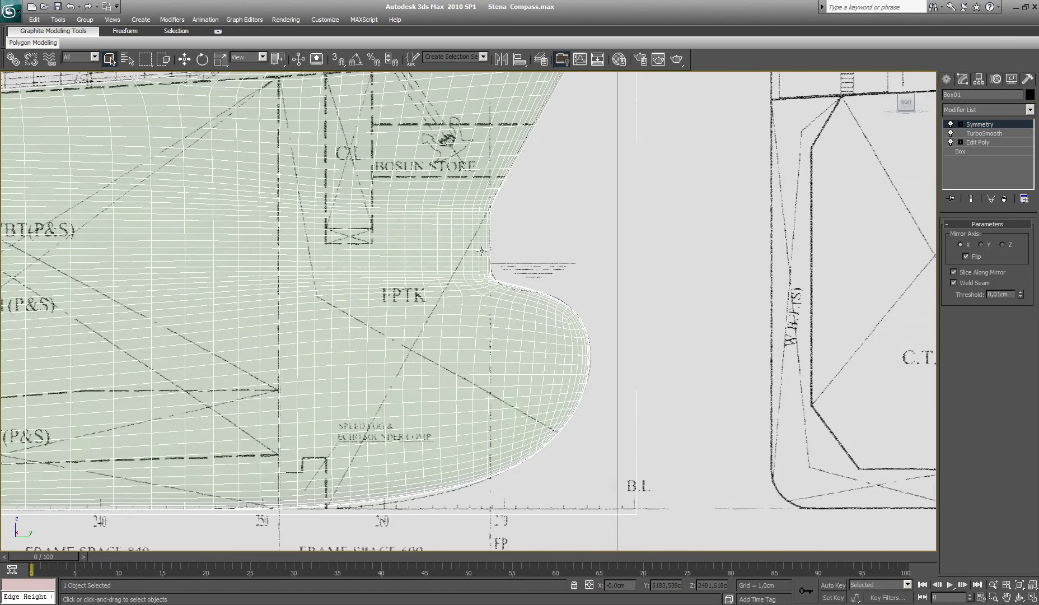
{"action": "mouse_move", "coordinate": [481, 251]}
{"action": "middle_mouse_down"}
{"action": "mouse_move", "coordinate": [491, 202]}
{"action": "mouse_move", "coordinate": [497, 318]}
{"action": "middle_mouse_up"}
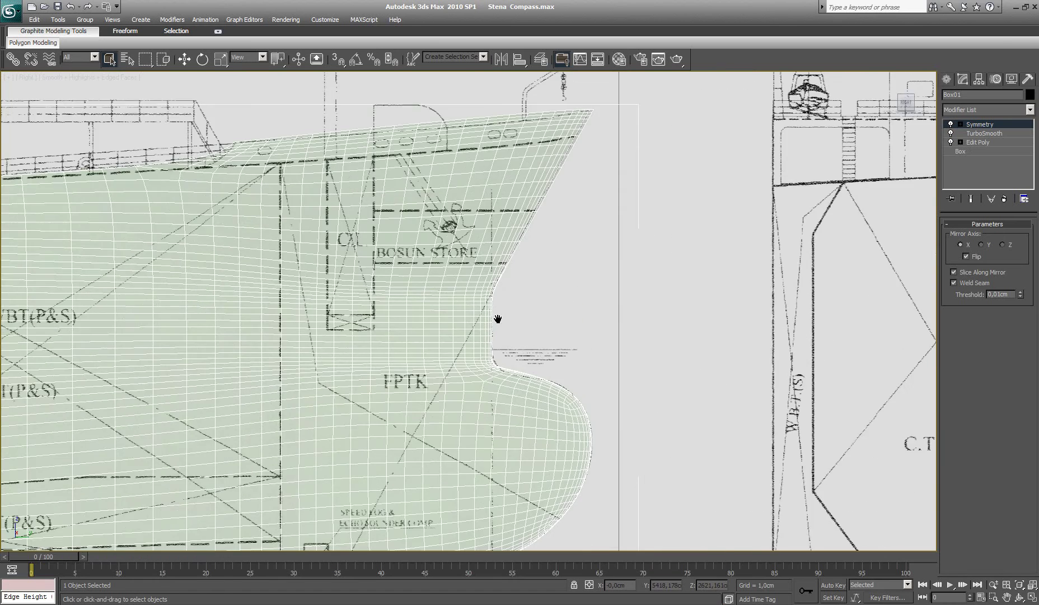
{"action": "scroll", "coordinate": [498, 318], "scroll_direction": "down", "scroll_amount": 5}
{"action": "scroll", "coordinate": [322, 325], "scroll_direction": "down", "scroll_amount": 2}
{"action": "mouse_move", "coordinate": [322, 325]}
{"action": "middle_mouse_down"}
{"action": "mouse_move", "coordinate": [625, 318]}
{"action": "mouse_move", "coordinate": [639, 303]}
{"action": "mouse_move", "coordinate": [450, 342]}
{"action": "middle_mouse_up"}
{"action": "scroll", "coordinate": [625, 318], "scroll_direction": "up", "scroll_amount": 3}
{"action": "scroll", "coordinate": [625, 318], "scroll_direction": "up", "scroll_amount": 3}
{"action": "scroll", "coordinate": [450, 342], "scroll_direction": "down", "scroll_amount": 3}
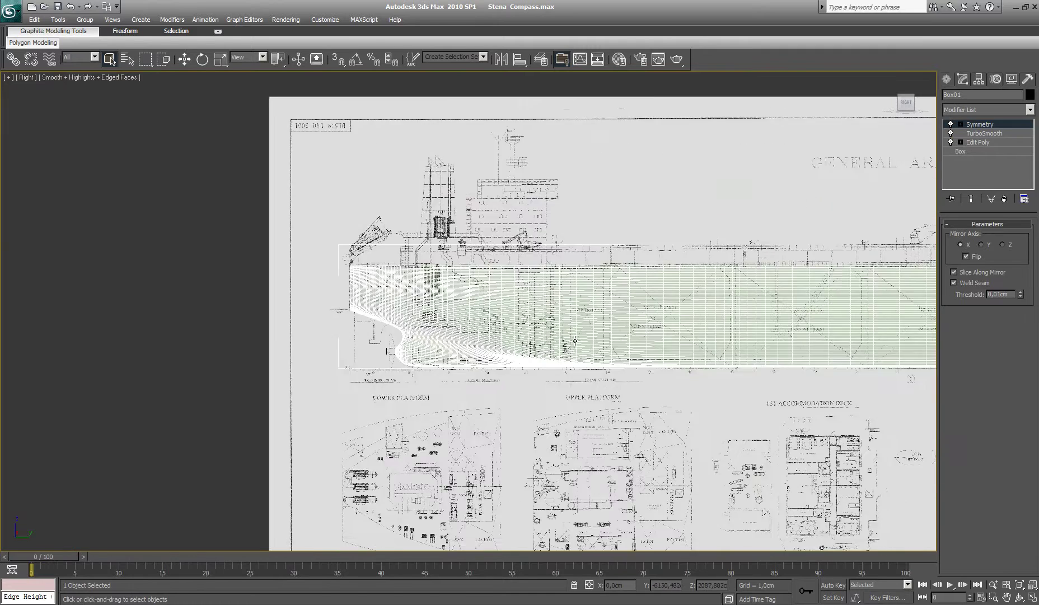
{"action": "scroll", "coordinate": [450, 342], "scroll_direction": "down", "scroll_amount": 2}
Inspect the hull from the Top view, panning from bow to the far end
{"action": "key", "text": "t"}
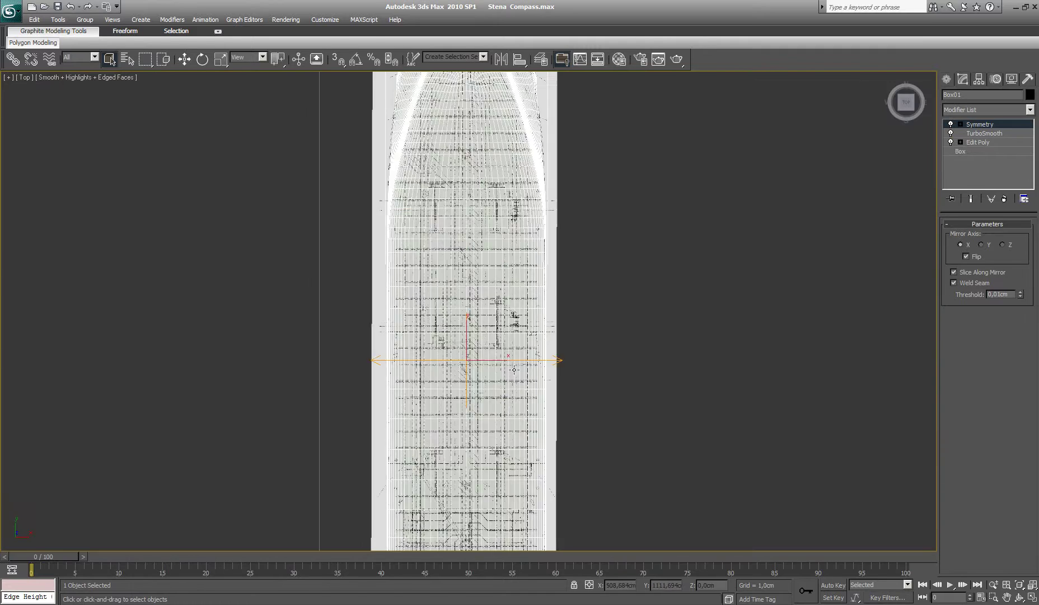
{"action": "middle_click_drag", "start_coordinate": [506, 226], "coordinate": [511, 375]}
{"action": "scroll", "coordinate": [511, 376], "scroll_direction": "up", "scroll_amount": 3}
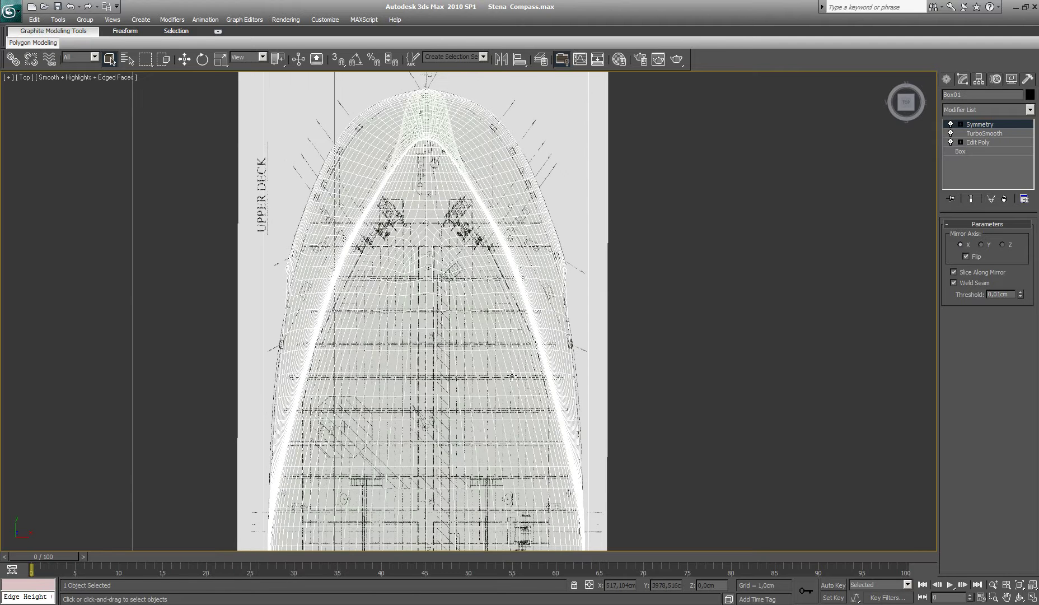
{"action": "scroll", "coordinate": [544, 343], "scroll_direction": "up", "scroll_amount": 2}
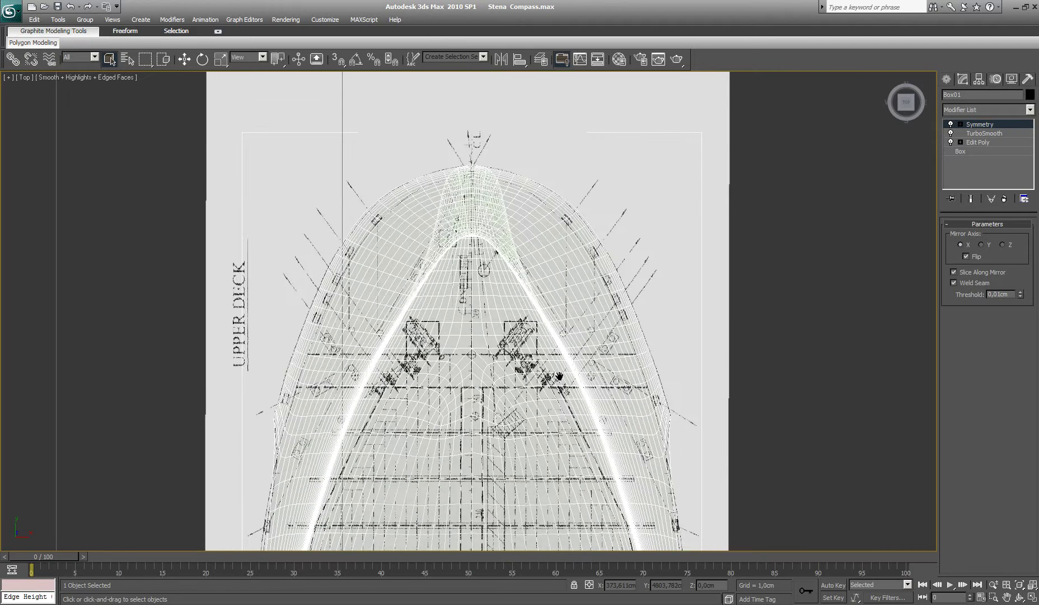
{"action": "scroll", "coordinate": [559, 376], "scroll_direction": "down", "scroll_amount": 3}
{"action": "middle_click_drag", "start_coordinate": [556, 429], "coordinate": [569, 192]}
{"action": "mouse_move", "coordinate": [545, 456]}
{"action": "middle_mouse_down"}
{"action": "mouse_move", "coordinate": [506, 378]}
{"action": "mouse_move", "coordinate": [500, 217]}
{"action": "middle_mouse_up"}
{"action": "scroll", "coordinate": [513, 387], "scroll_direction": "up", "scroll_amount": 5}
{"action": "scroll", "coordinate": [510, 276], "scroll_direction": "down", "scroll_amount": 5}
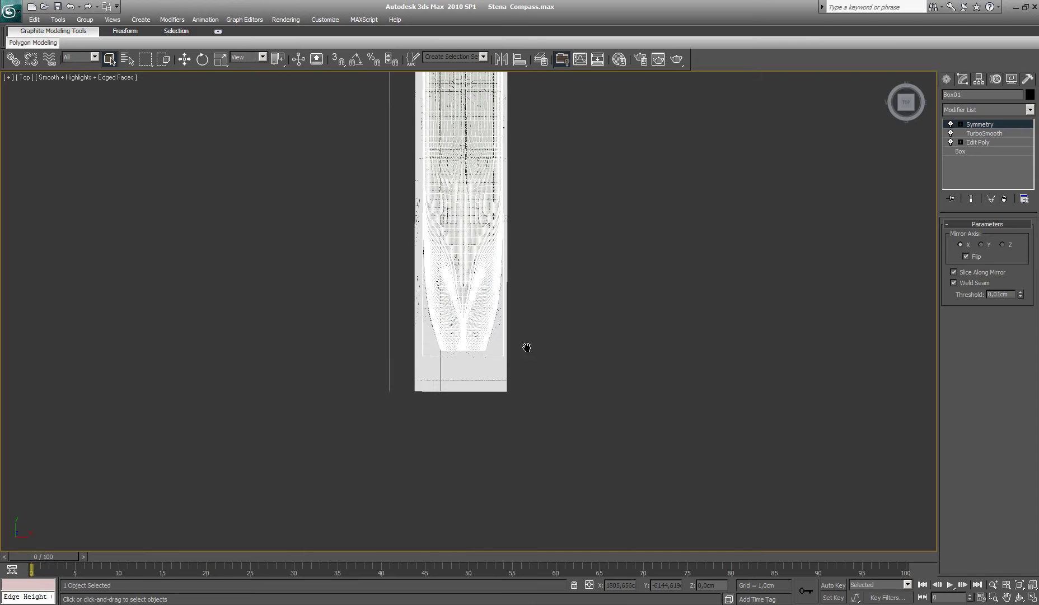
Return to the Perspective view and orbit to see the hull among its blueprint planes
{"action": "key", "text": "p"}
{"action": "mouse_move", "coordinate": [524, 346]}
{"action": "middle_mouse_down", "text": "alt"}
{"action": "mouse_move", "coordinate": [469, 319]}
{"action": "mouse_move", "coordinate": [515, 161]}
{"action": "middle_mouse_up", "text": "alt"}
{"action": "left_click", "coordinate": [518, 216]}
{"action": "middle_click_drag", "start_coordinate": [520, 220], "coordinate": [515, 207], "text": "alt"}
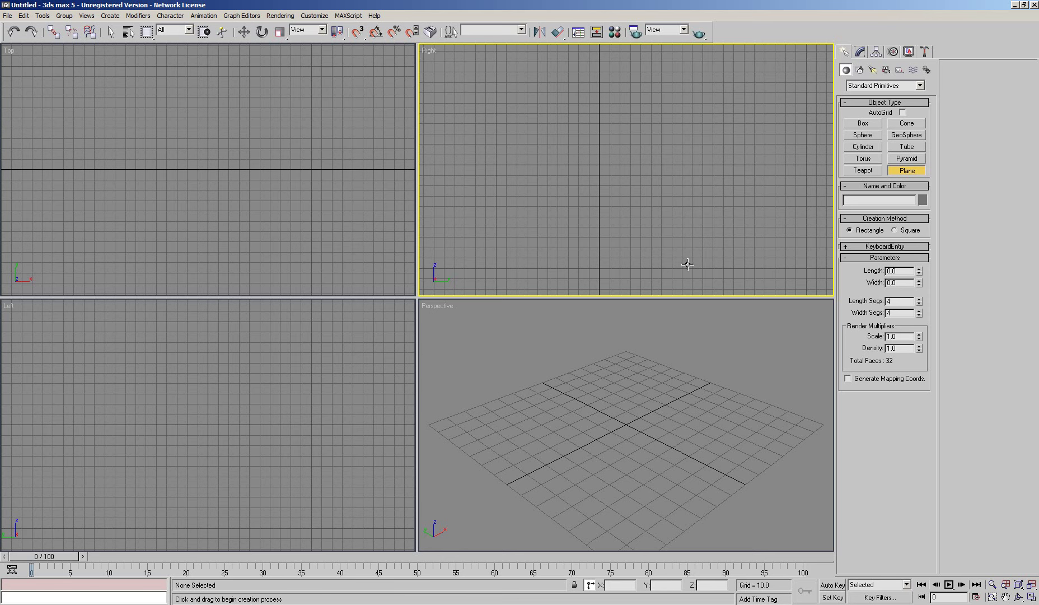
Draw a plane in the Right viewport of the new scene and bring up the ship drawings folder
{"action": "left_click_drag", "start_coordinate": [495, 114], "coordinate": [748, 226]}
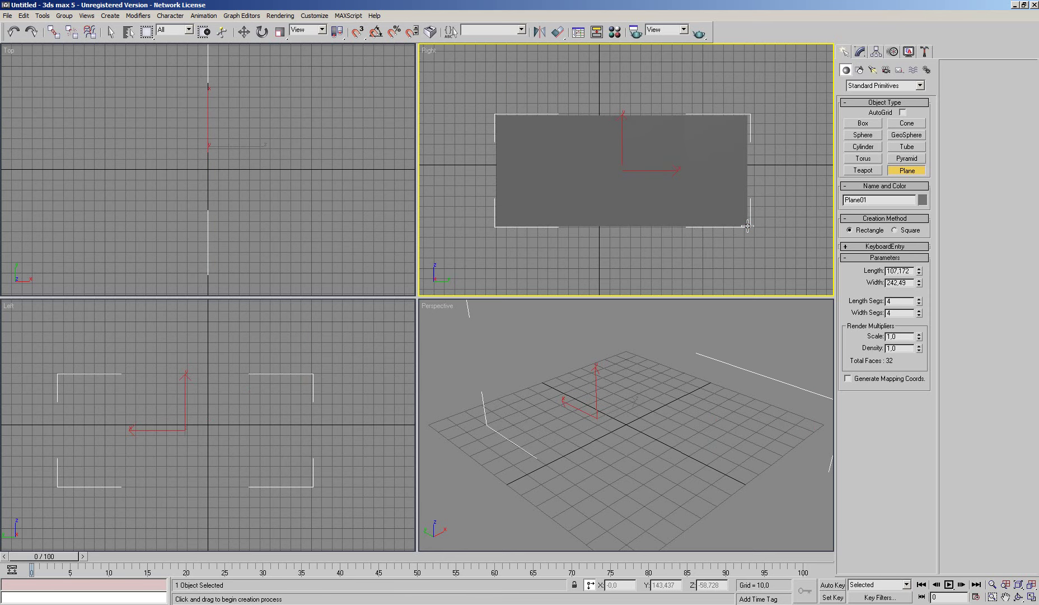
{"action": "middle_click_drag", "start_coordinate": [742, 228], "coordinate": [737, 229]}
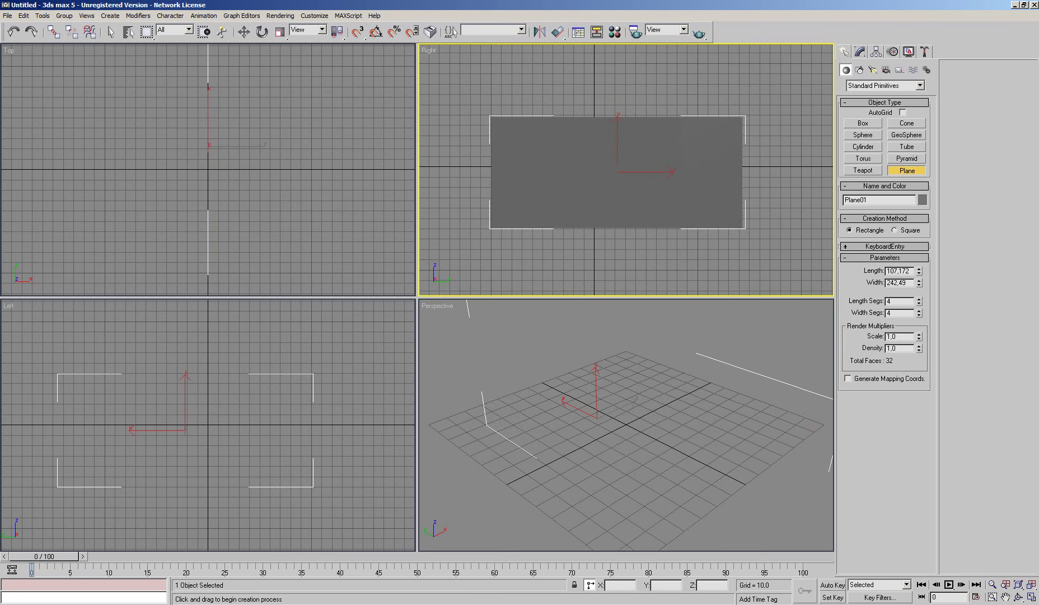
{"action": "key", "text": "alt+Tab"}
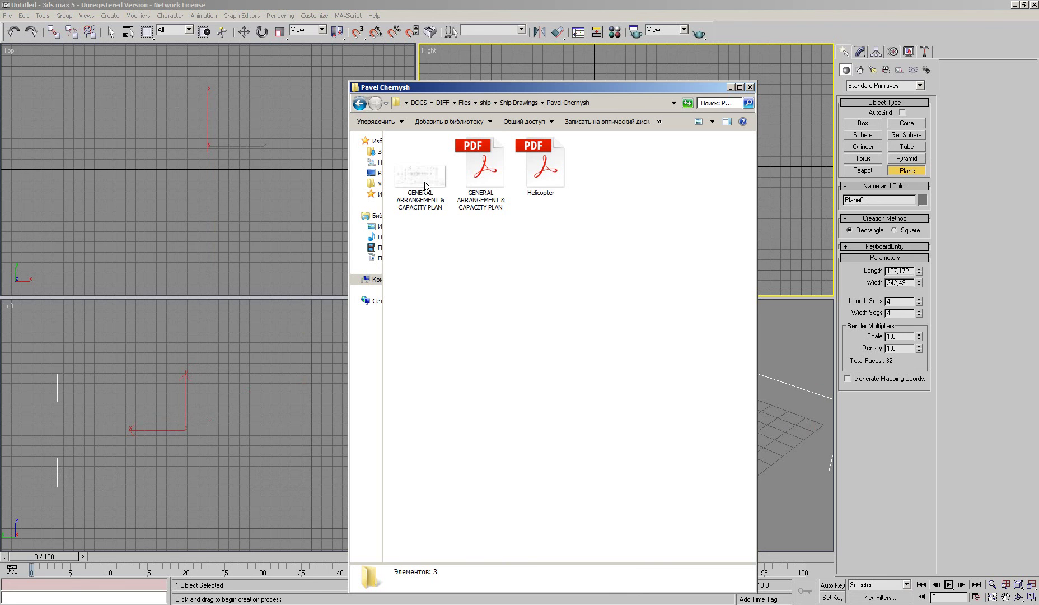
Set the plane's length to 7520 and copy the same 7520 value into its width
{"action": "left_click", "coordinate": [897, 270]}
{"action": "double_click", "coordinate": [898, 270]}
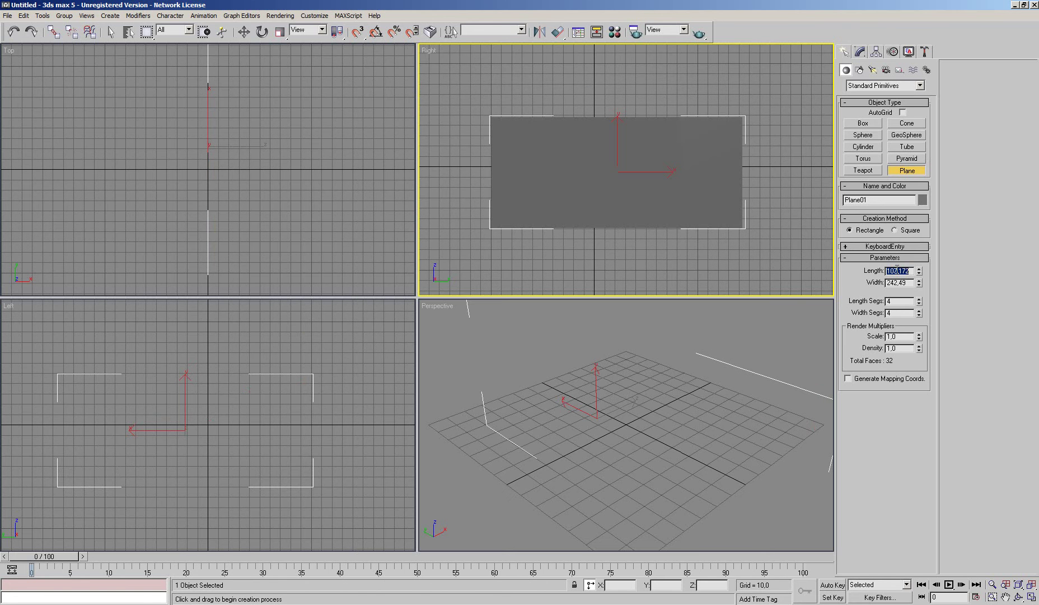
{"action": "type", "text": "75"}
{"action": "type", "text": "20"}
{"action": "key", "text": "Return"}
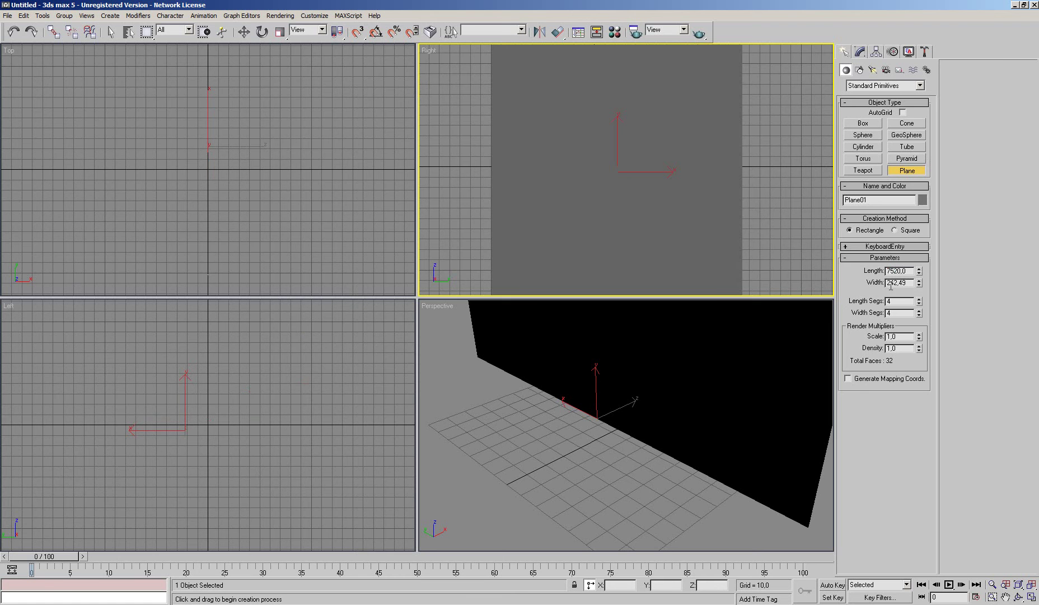
{"action": "double_click", "coordinate": [900, 272]}
{"action": "key", "text": "ctrl+c"}
{"action": "double_click", "coordinate": [896, 281]}
{"action": "key", "text": "ctrl+v"}
{"action": "key", "text": "Return"}
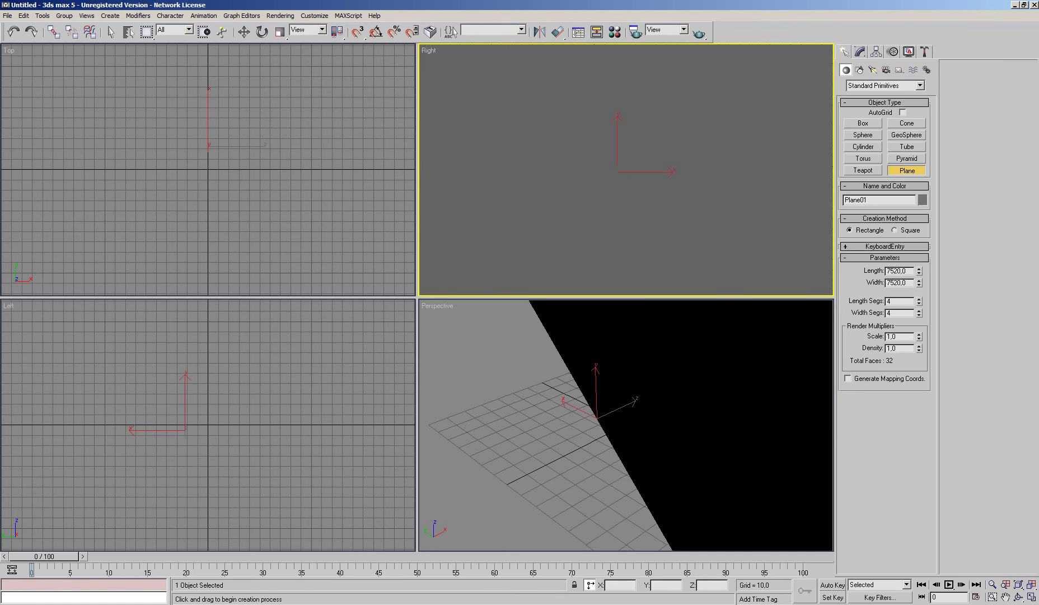
Check the ship drawings folder, then start re-entering the plane's length as 3130
{"action": "key", "text": "alt+Tab"}
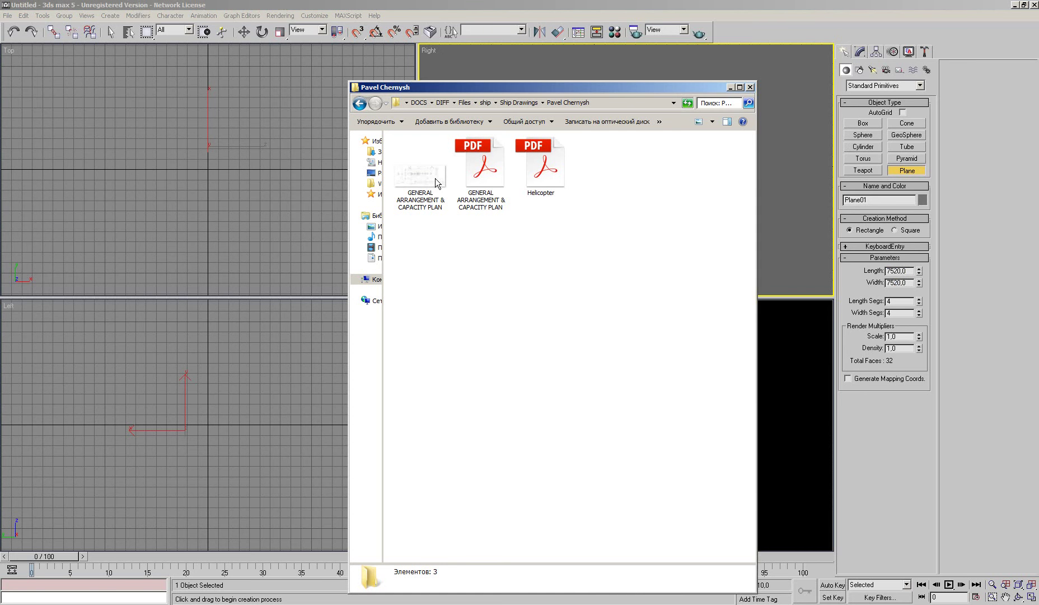
{"action": "left_click", "coordinate": [730, 88]}
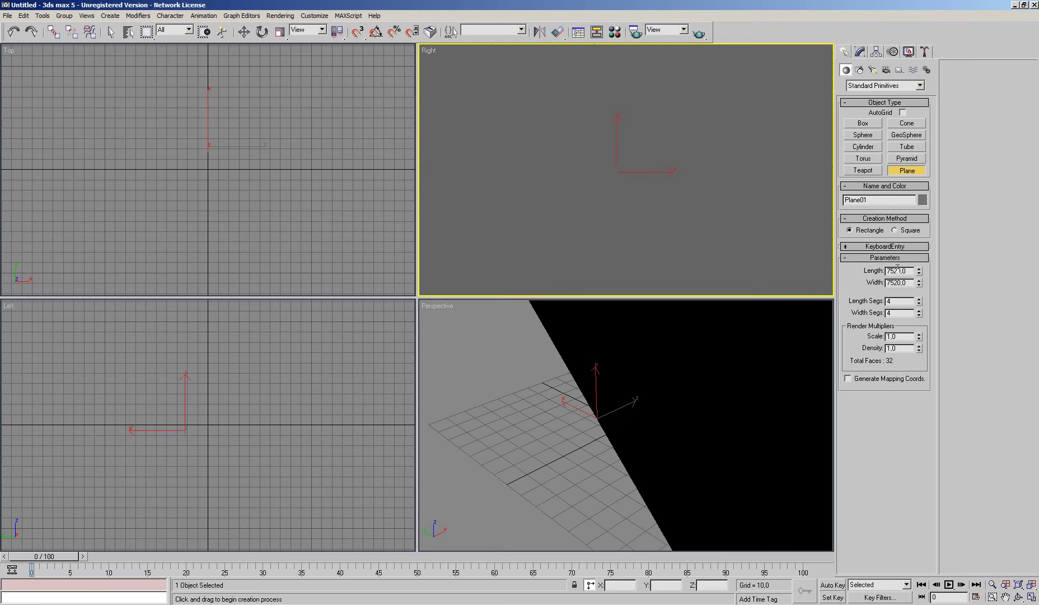
{"action": "double_click", "coordinate": [897, 271]}
{"action": "type", "text": "3130"}
Commit the 3130 length and zero the plane's Y and Z position with absolute Move
{"action": "left_click", "coordinate": [612, 384]}
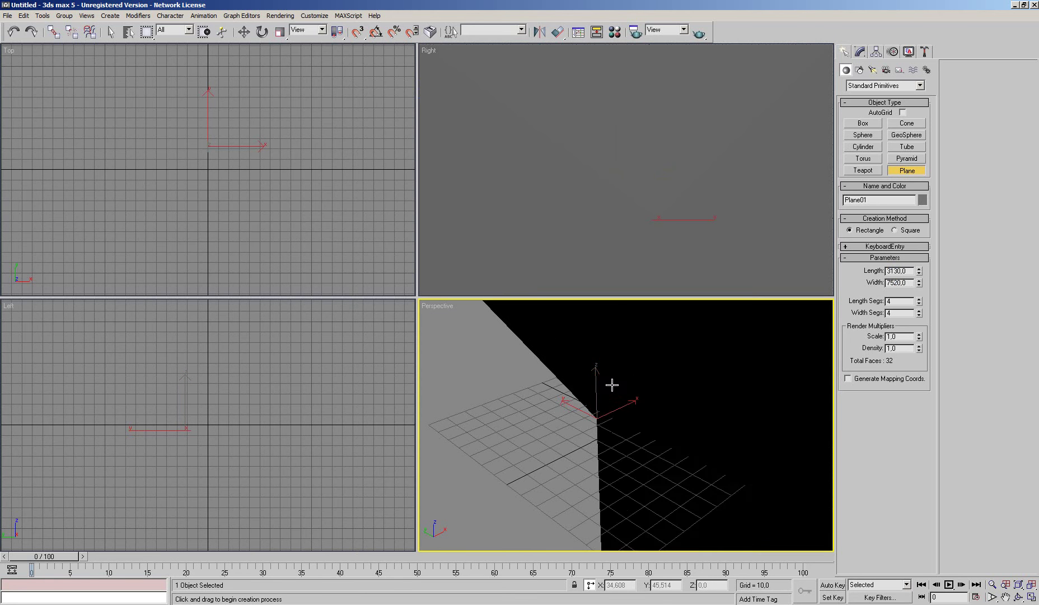
{"action": "scroll", "coordinate": [612, 384], "scroll_direction": "down", "scroll_amount": 3}
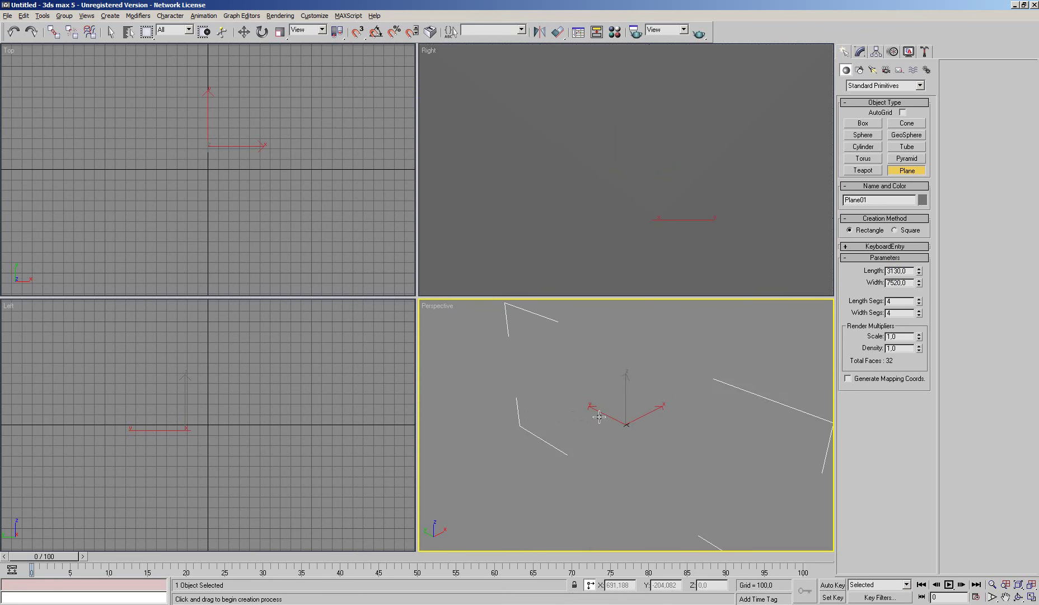
{"action": "scroll", "coordinate": [475, 405], "scroll_direction": "down", "scroll_amount": 3}
{"action": "scroll", "coordinate": [475, 406], "scroll_direction": "down", "scroll_amount": 2}
{"action": "scroll", "coordinate": [575, 201], "scroll_direction": "down", "scroll_amount": 4}
{"action": "scroll", "coordinate": [580, 186], "scroll_direction": "down", "scroll_amount": 3}
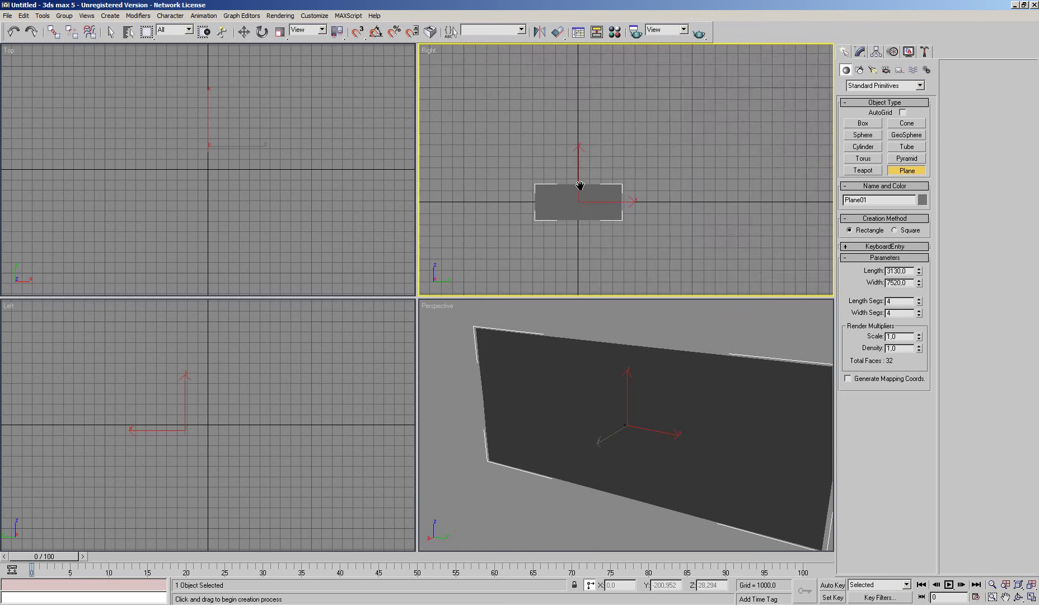
{"action": "scroll", "coordinate": [580, 186], "scroll_direction": "up", "scroll_amount": 3}
{"action": "left_click", "coordinate": [243, 32]}
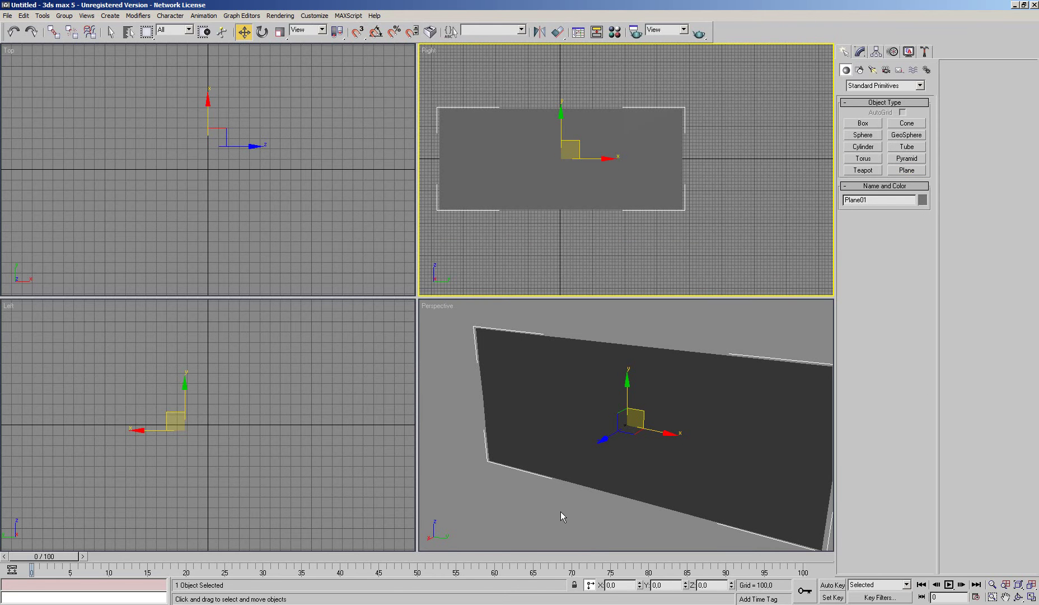
{"action": "left_click", "coordinate": [591, 584]}
{"action": "right_click", "coordinate": [685, 585]}
{"action": "right_click", "coordinate": [731, 585]}
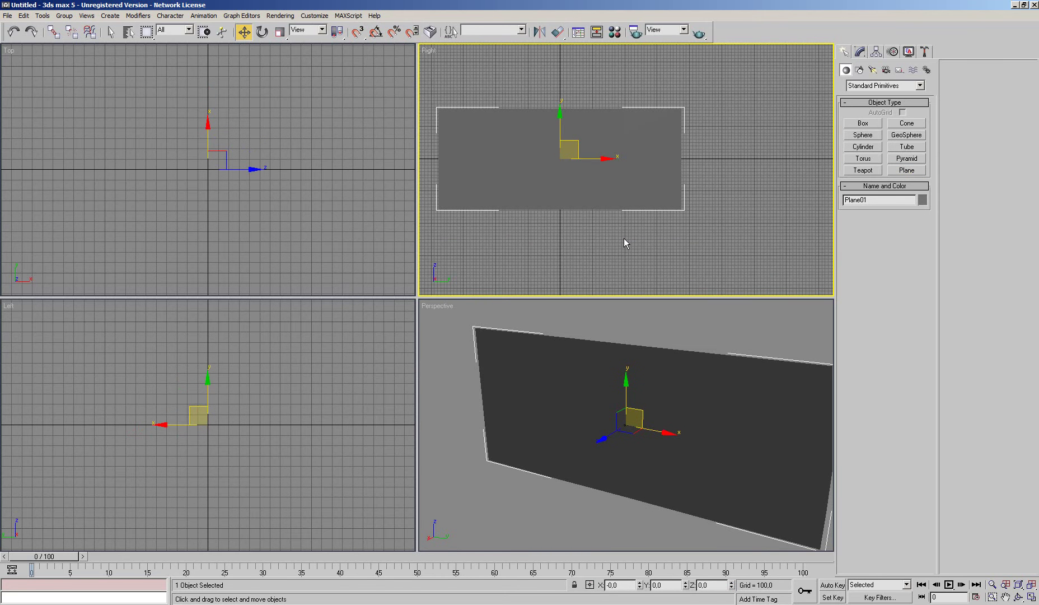
Hide the grid in each of the viewports
{"action": "key", "text": "g"}
{"action": "right_click", "coordinate": [296, 230]}
{"action": "key", "text": "g"}
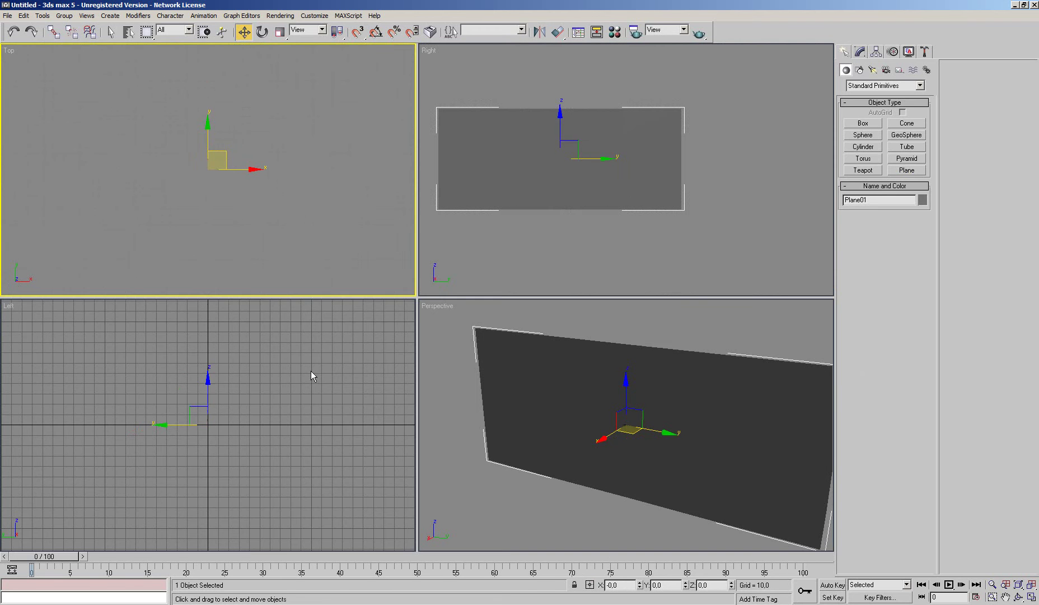
{"action": "right_click", "coordinate": [313, 375]}
{"action": "key", "text": "g"}
{"action": "right_click", "coordinate": [593, 401]}
Give the plane a 2-Sided material from the Material Editor
{"action": "key", "text": "m"}
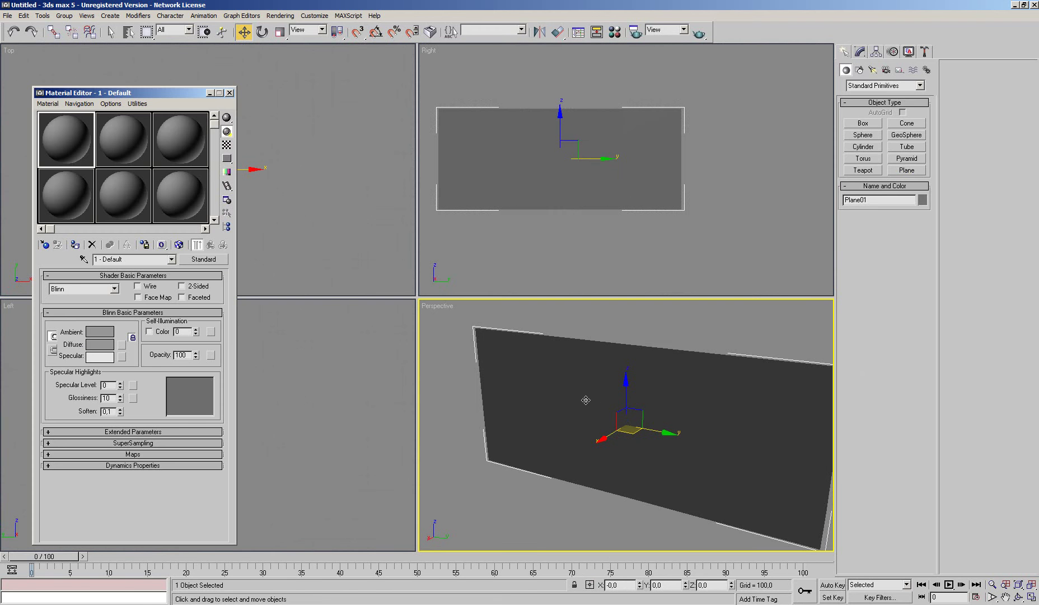
{"action": "left_click", "coordinate": [182, 286]}
{"action": "left_click_drag", "start_coordinate": [85, 134], "coordinate": [488, 343]}
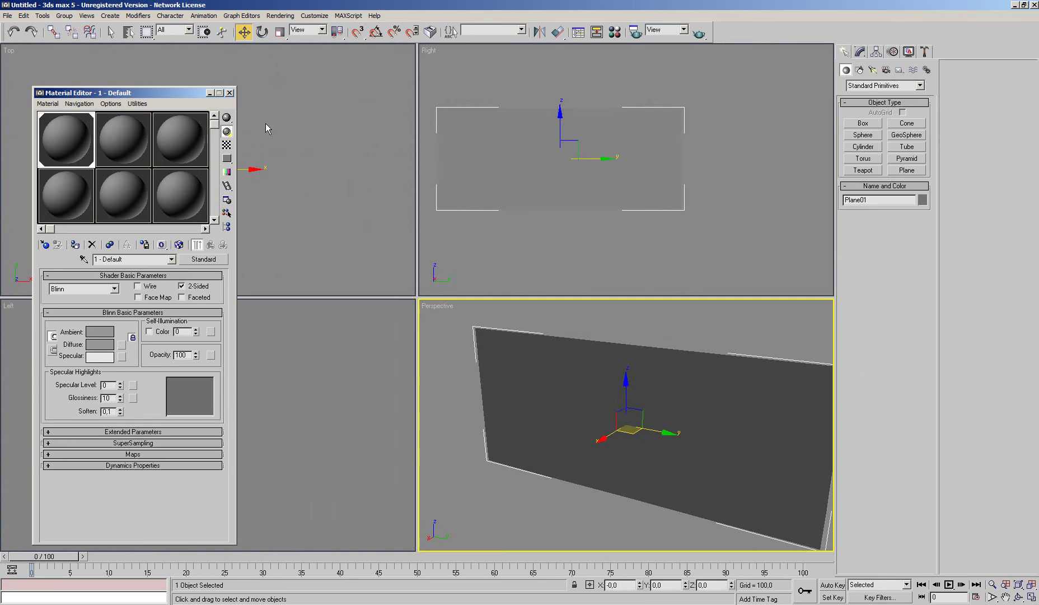
{"action": "left_click", "coordinate": [231, 92]}
{"action": "right_click", "coordinate": [654, 188]}
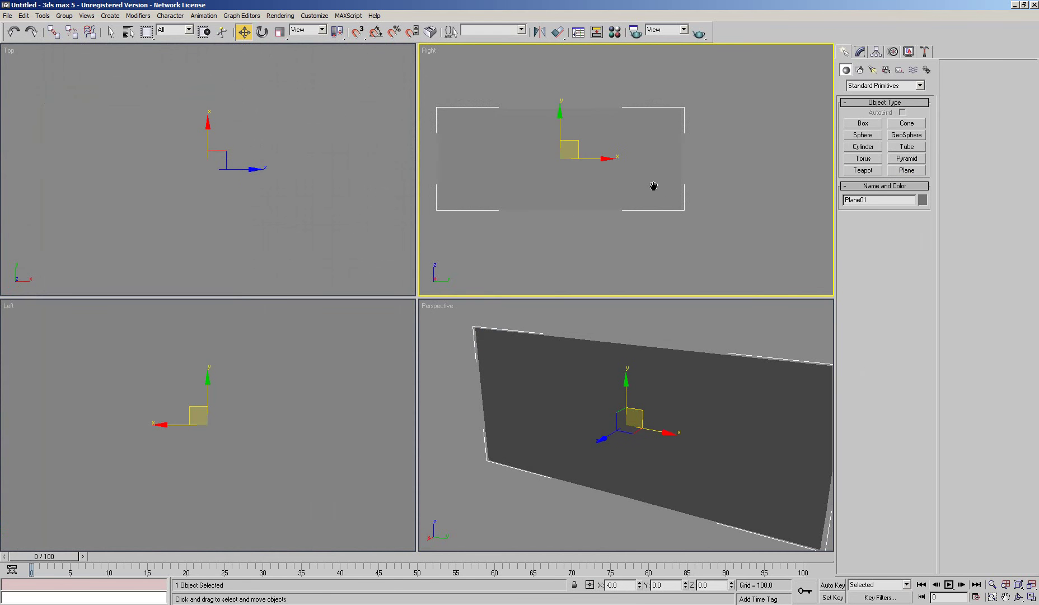
{"action": "right_click", "coordinate": [432, 52]}
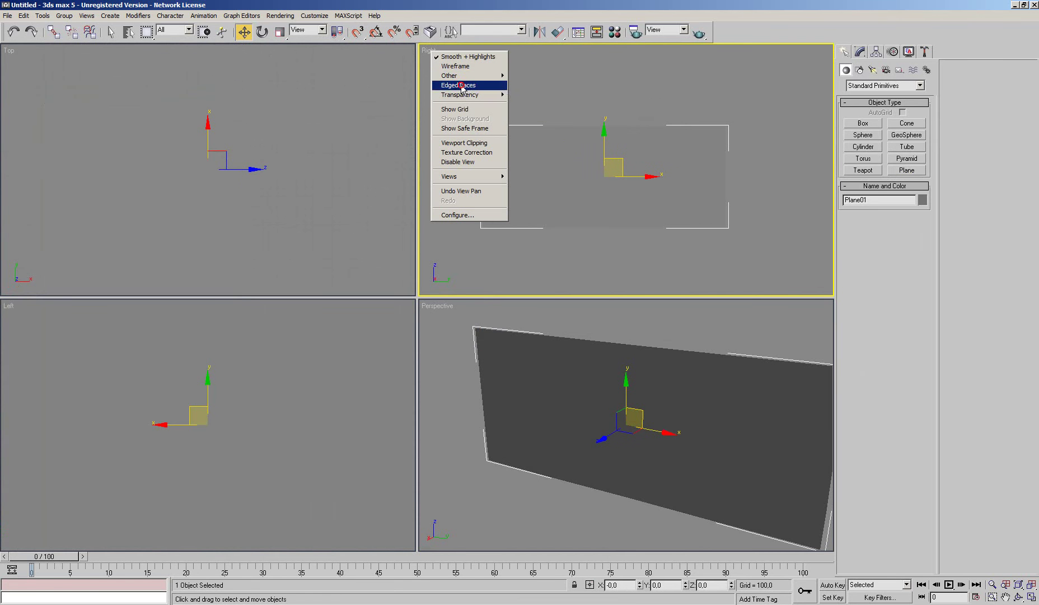
Turn on Edged Faces in the Right and Perspective viewports
{"action": "left_click", "coordinate": [462, 88]}
{"action": "right_click", "coordinate": [435, 308]}
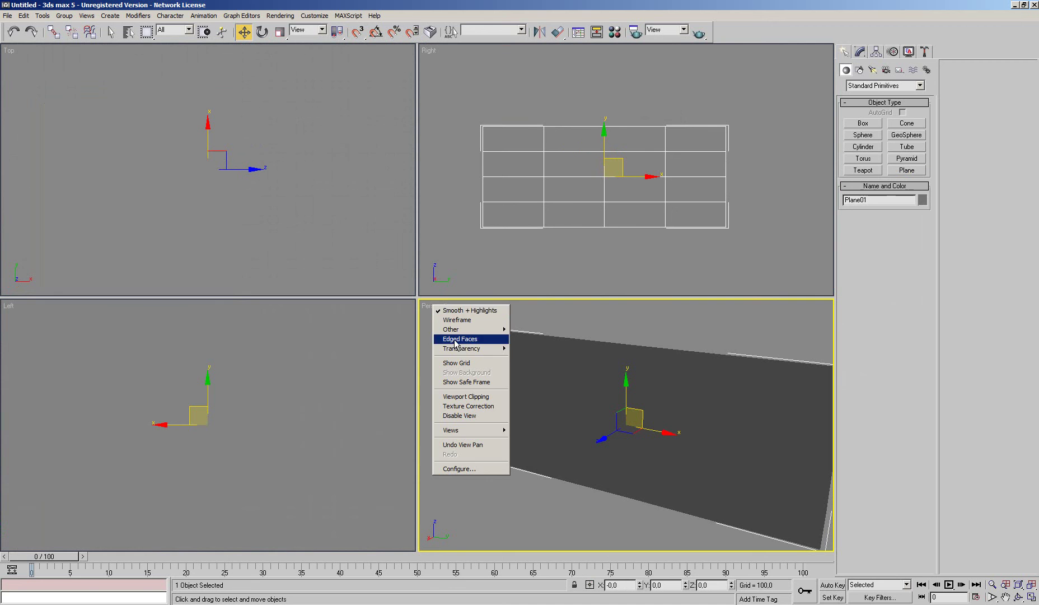
{"action": "left_click", "coordinate": [455, 339]}
Set the plane's Length and Width segments to 1
{"action": "left_click", "coordinate": [110, 32]}
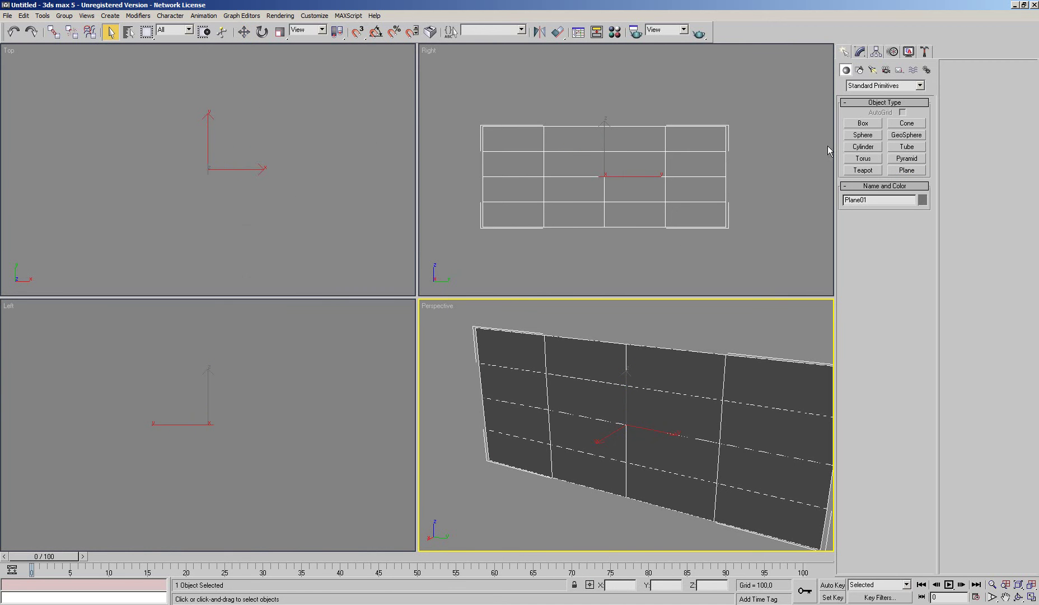
{"action": "left_click", "coordinate": [861, 52]}
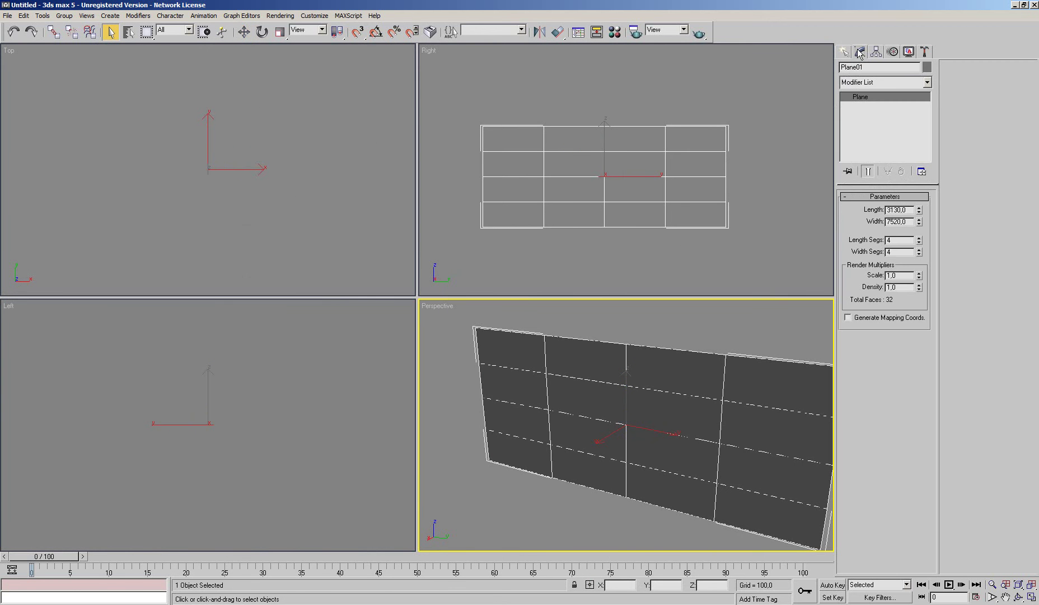
{"action": "left_click_drag", "start_coordinate": [919, 254], "coordinate": [919, 280]}
{"action": "middle_click_drag", "start_coordinate": [769, 389], "coordinate": [738, 383]}
Drag the general arrangement blueprint JPG from the ship drawings folder onto the plane
{"action": "key", "text": "alt+Tab"}
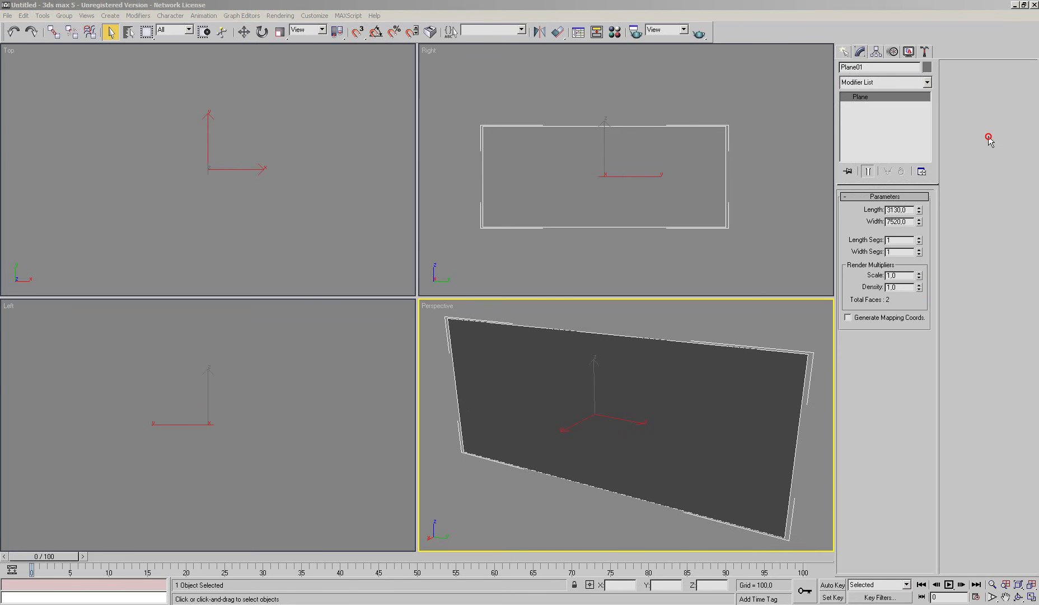
{"action": "left_click_drag", "start_coordinate": [464, 91], "coordinate": [176, 88]}
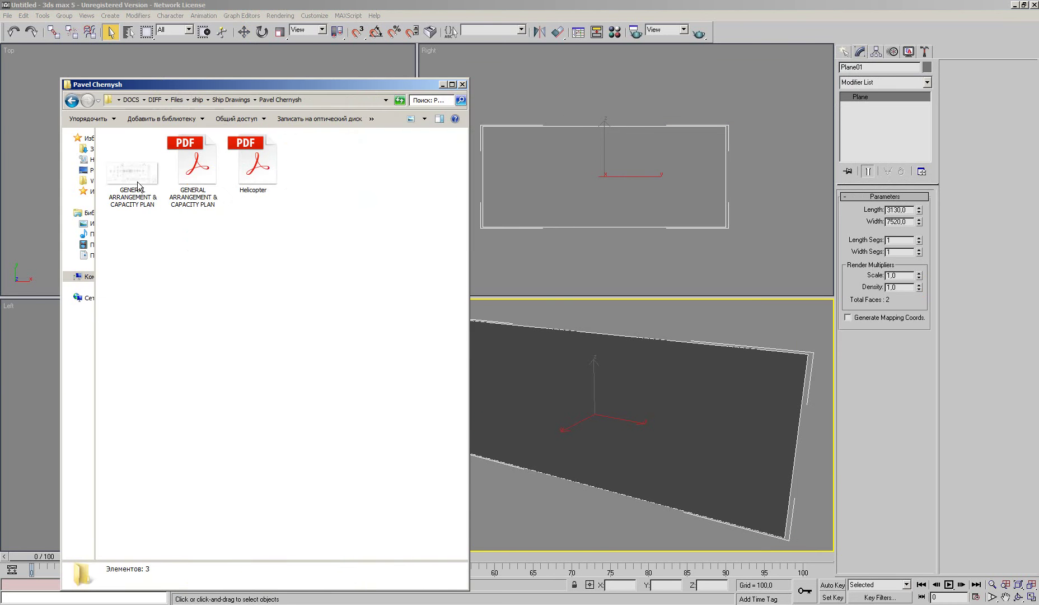
{"action": "left_click", "coordinate": [133, 168]}
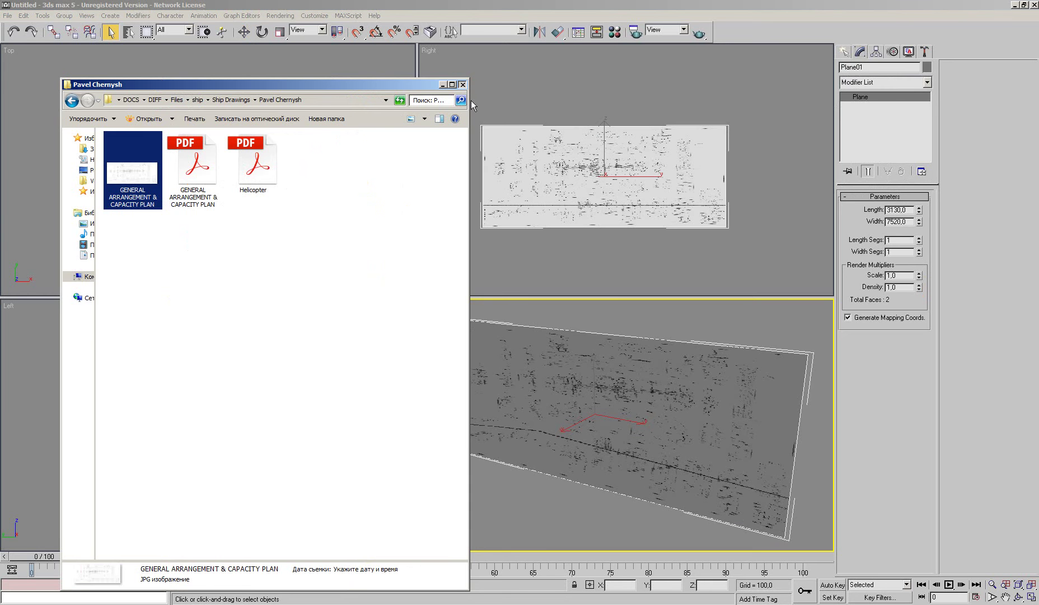
{"action": "left_click", "coordinate": [470, 99]}
Maximize the viewport and switch it to the Right view so the blueprint plane shows face-on
{"action": "right_click", "coordinate": [435, 307]}
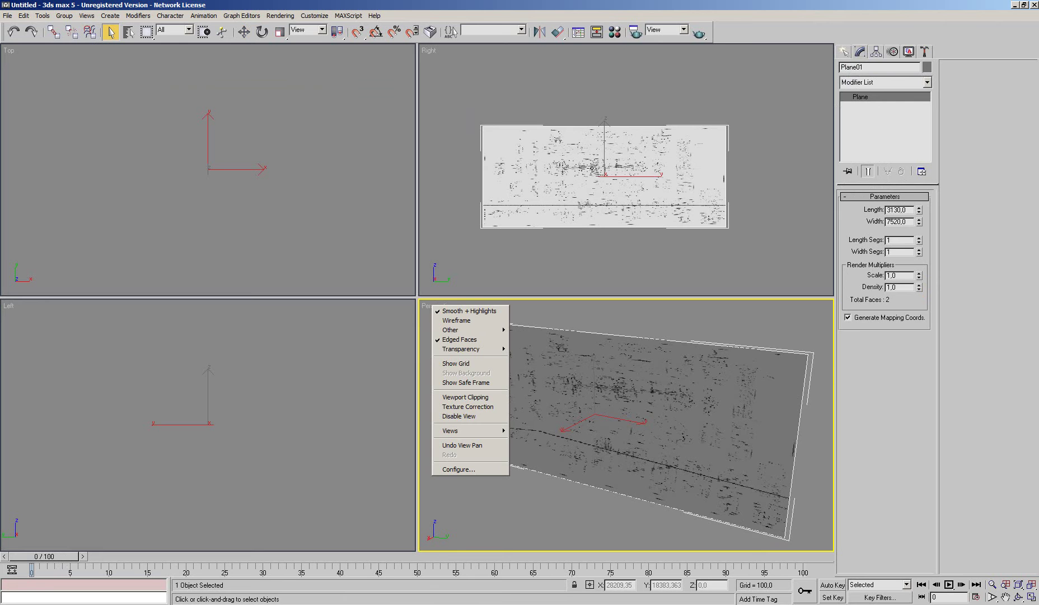
{"action": "key", "text": "Escape"}
{"action": "key", "text": "w"}
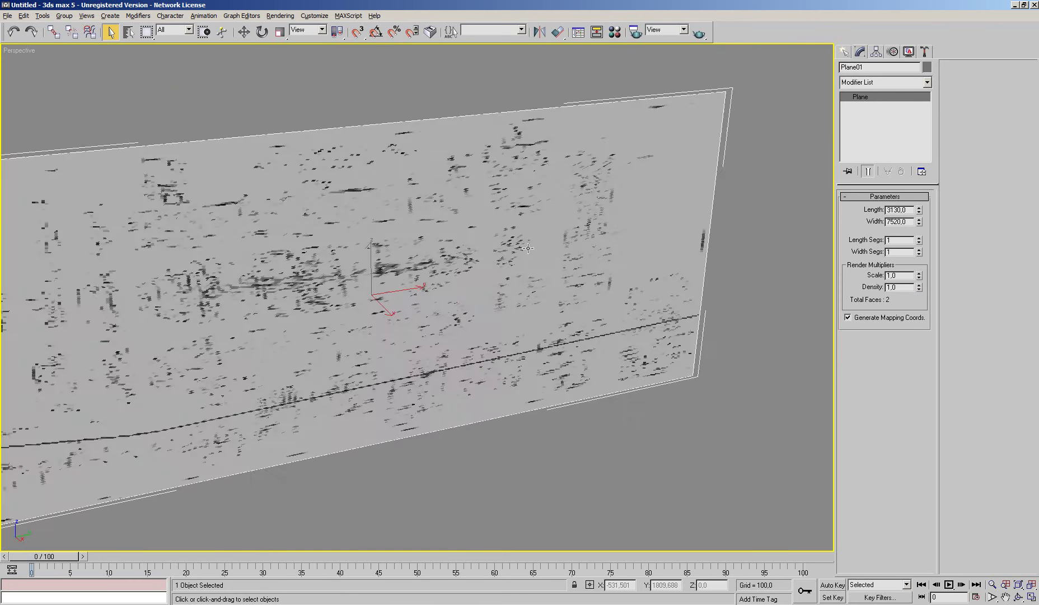
{"action": "scroll", "coordinate": [528, 248], "scroll_direction": "up", "scroll_amount": 2}
{"action": "scroll", "coordinate": [529, 247], "scroll_direction": "down", "scroll_amount": 3}
{"action": "scroll", "coordinate": [532, 245], "scroll_direction": "up", "scroll_amount": 3}
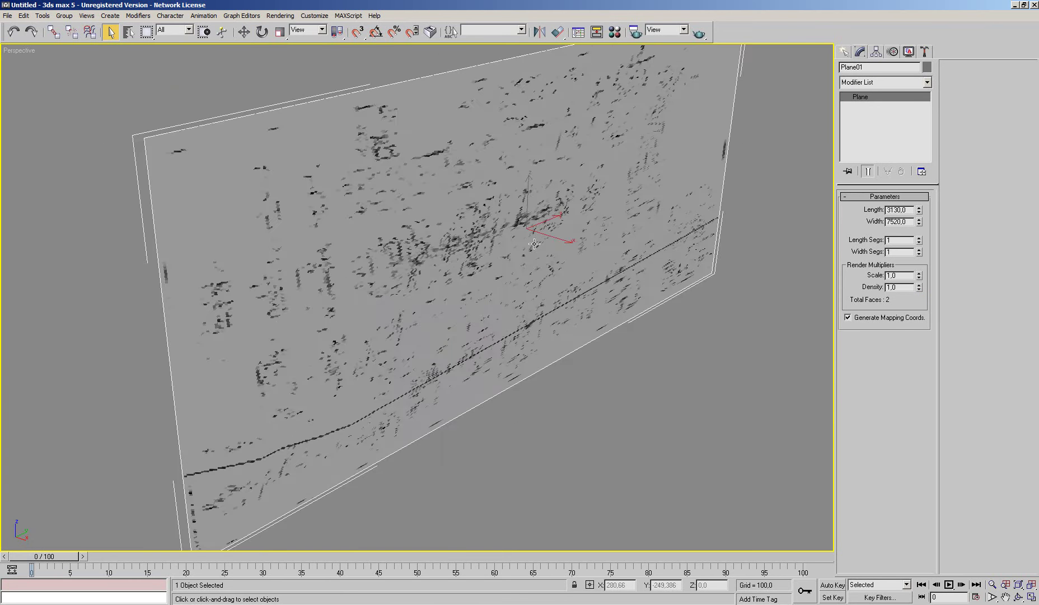
{"action": "key", "text": "r"}
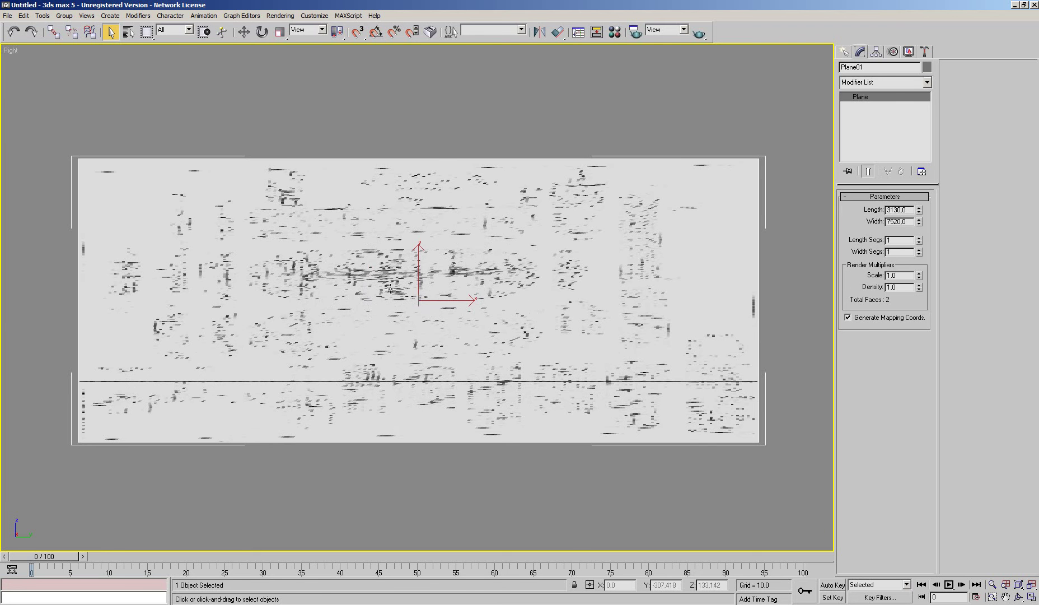
Pan and zoom across the blueprint in the Right view
{"action": "middle_click_drag", "start_coordinate": [398, 283], "coordinate": [421, 291]}
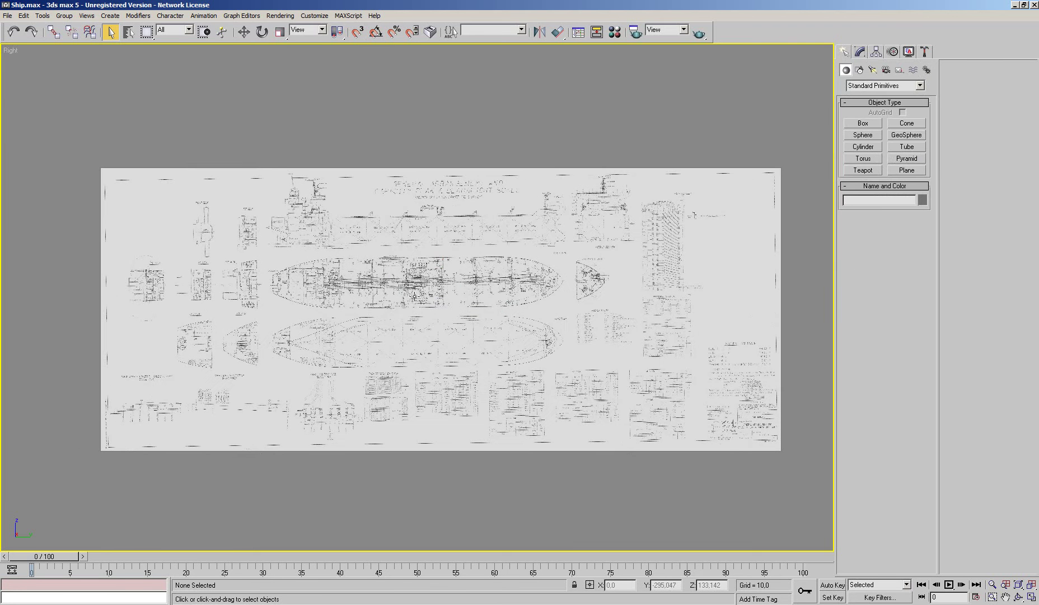
{"action": "middle_click_drag", "start_coordinate": [413, 227], "coordinate": [397, 239]}
{"action": "scroll", "coordinate": [469, 236], "scroll_direction": "up", "scroll_amount": 5}
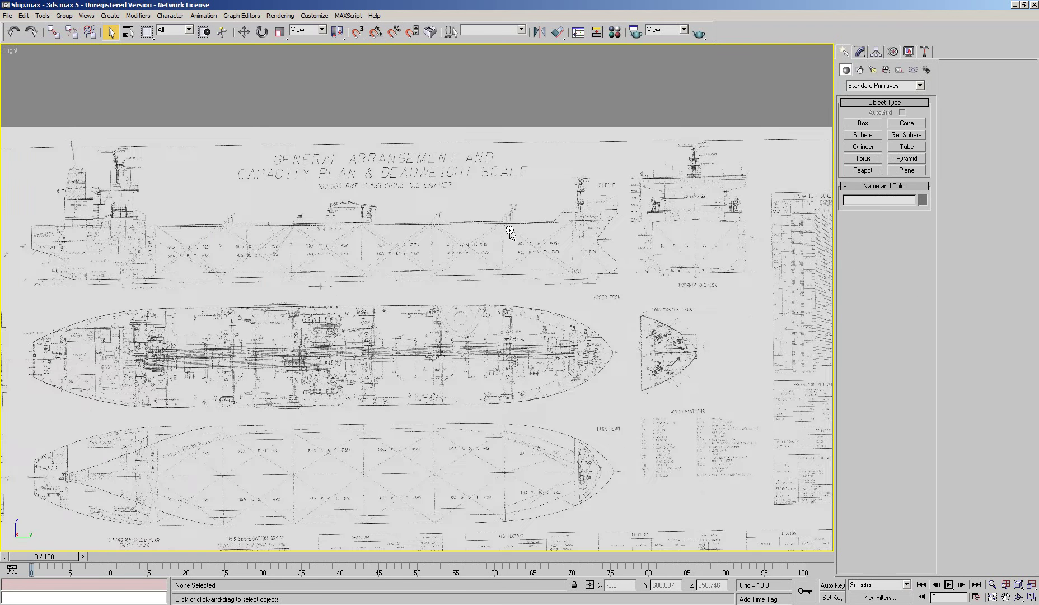
{"action": "scroll", "coordinate": [507, 234], "scroll_direction": "up", "scroll_amount": 2}
{"action": "scroll", "coordinate": [526, 238], "scroll_direction": "down", "scroll_amount": 2}
{"action": "scroll", "coordinate": [549, 243], "scroll_direction": "down", "scroll_amount": 3}
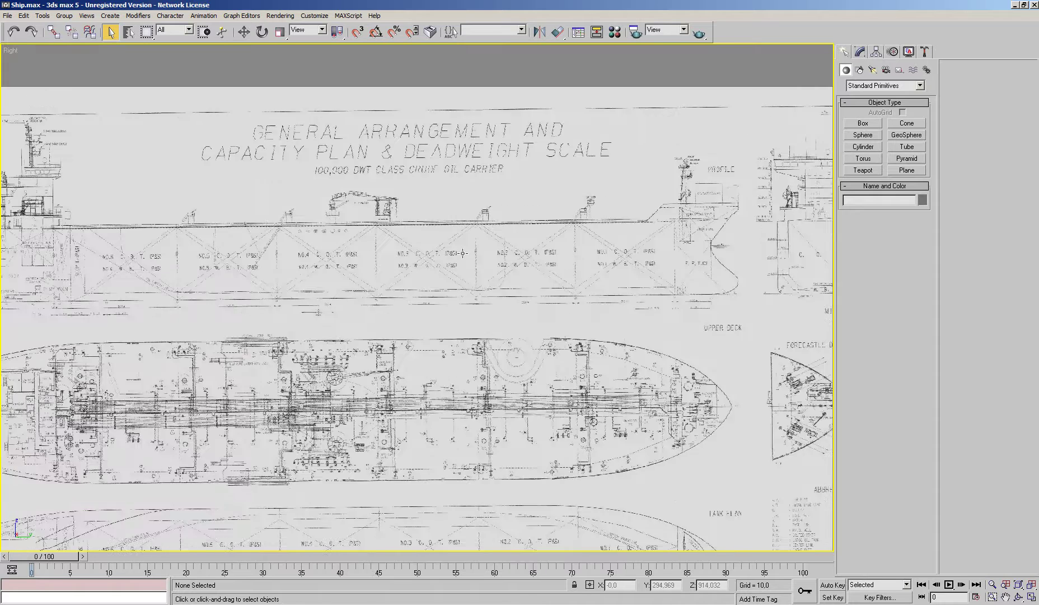
{"action": "scroll", "coordinate": [570, 248], "scroll_direction": "down", "scroll_amount": 3}
{"action": "middle_click_drag", "start_coordinate": [570, 248], "coordinate": [233, 99]}
Select the blueprint plane and enable Texture Correction in the Perspective viewport
{"action": "left_click", "coordinate": [576, 245]}
{"action": "key", "text": "p"}
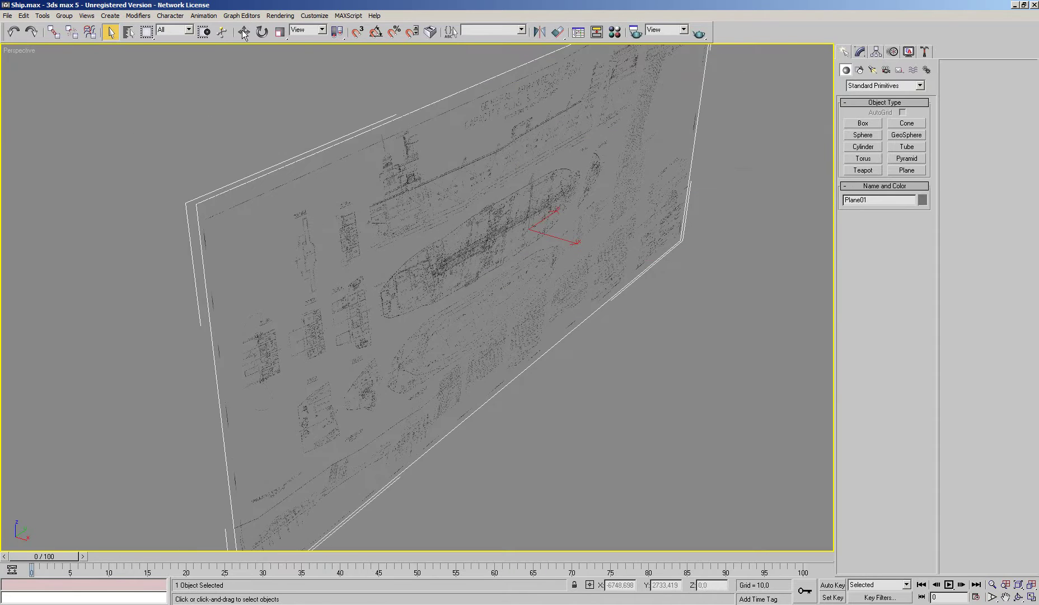
{"action": "left_click", "coordinate": [244, 33]}
{"action": "middle_click_drag", "start_coordinate": [450, 232], "coordinate": [561, 269], "text": "alt"}
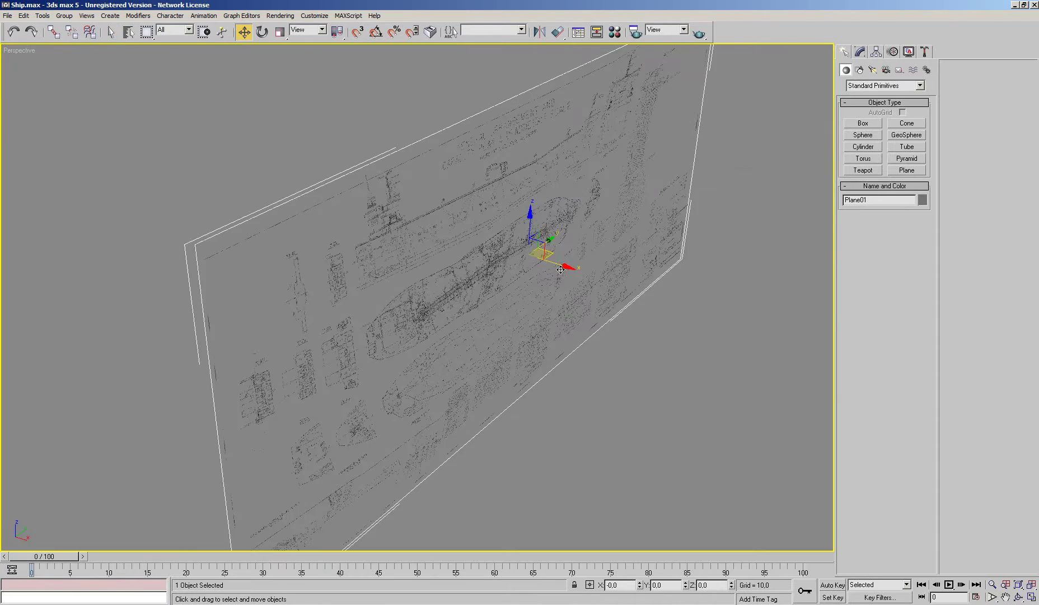
{"action": "right_click", "coordinate": [16, 54]}
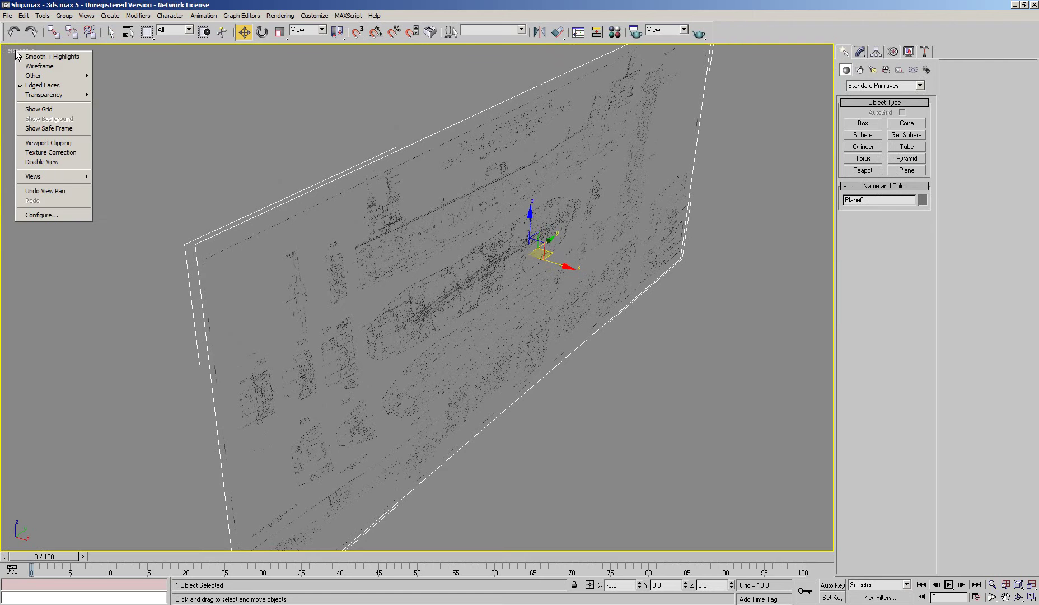
{"action": "left_click", "coordinate": [54, 152]}
Move the blueprint plane sideways along X and return to the face-on Right view
{"action": "left_click_drag", "start_coordinate": [552, 271], "coordinate": [507, 253]}
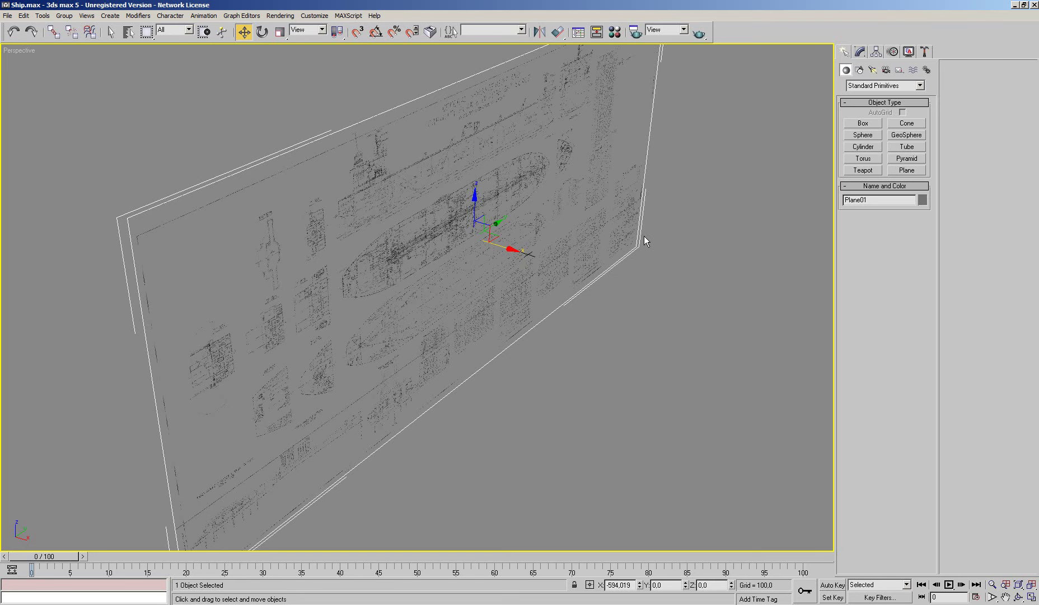
{"action": "key", "text": "r"}
{"action": "scroll", "coordinate": [640, 210], "scroll_direction": "up", "scroll_amount": 5}
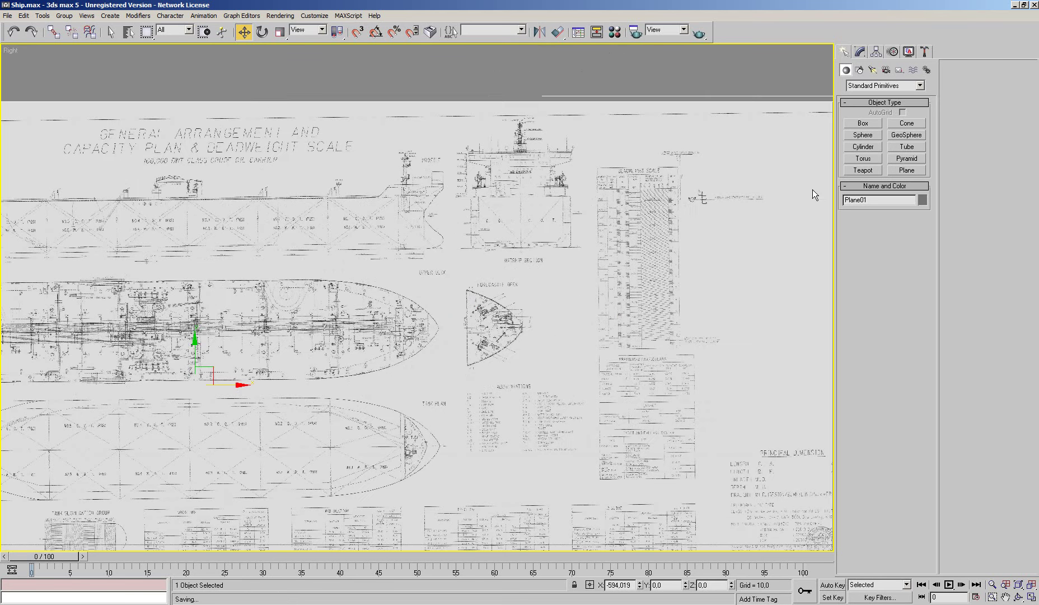
{"action": "left_click", "coordinate": [860, 69]}
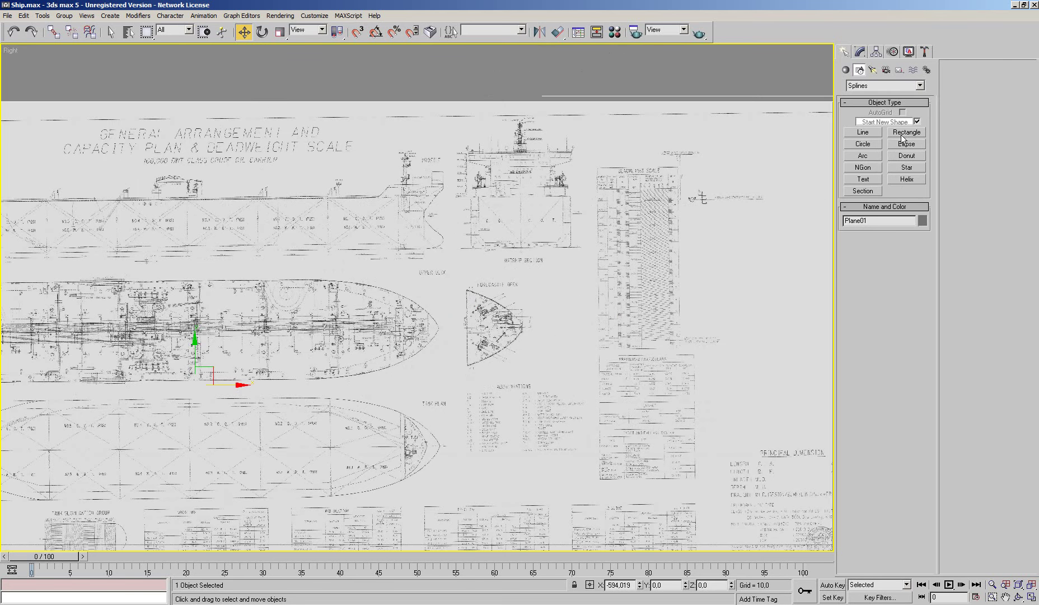
Draw a Rectangle shape framing the ship's side profile on the blueprint
{"action": "left_click", "coordinate": [903, 139]}
{"action": "middle_click_drag", "start_coordinate": [313, 216], "coordinate": [598, 216]}
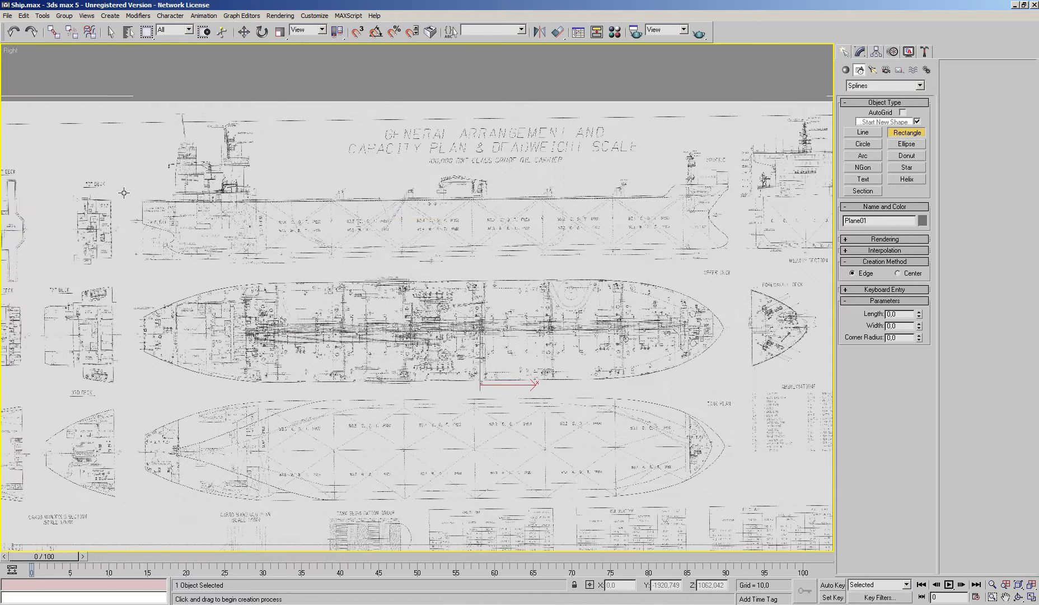
{"action": "left_click_drag", "start_coordinate": [118, 194], "coordinate": [749, 257]}
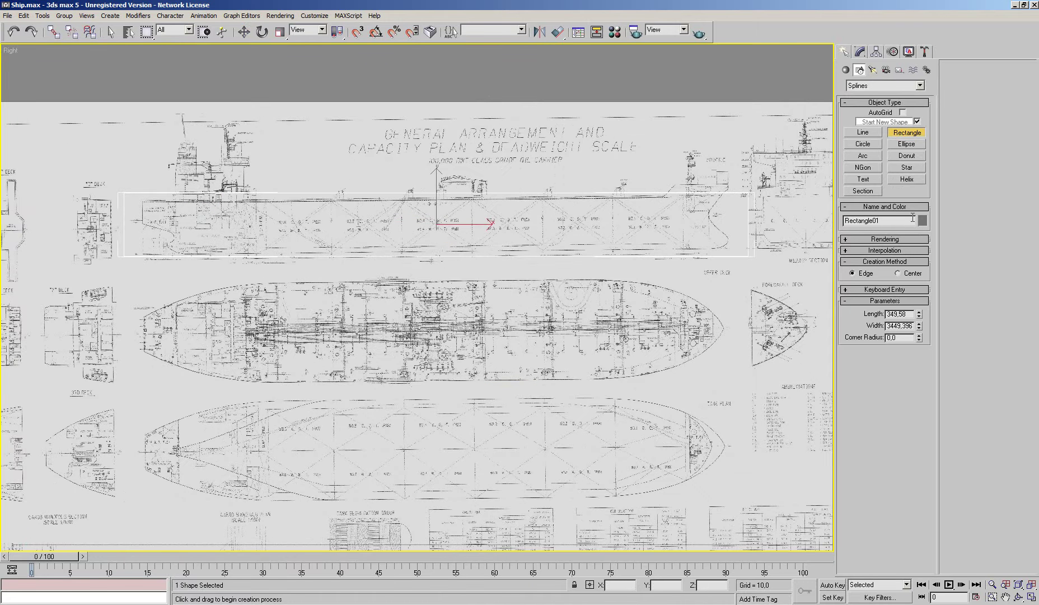
Give the rectangle a custom, fully saturated yellow object colour
{"action": "left_click", "coordinate": [922, 220]}
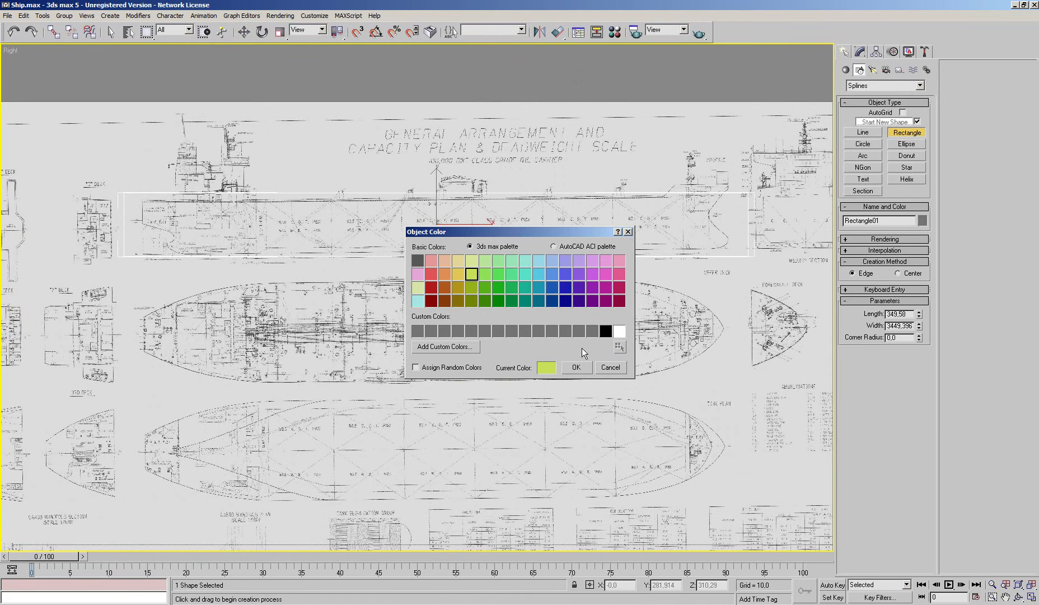
{"action": "left_click", "coordinate": [591, 331]}
{"action": "left_click", "coordinate": [445, 347]}
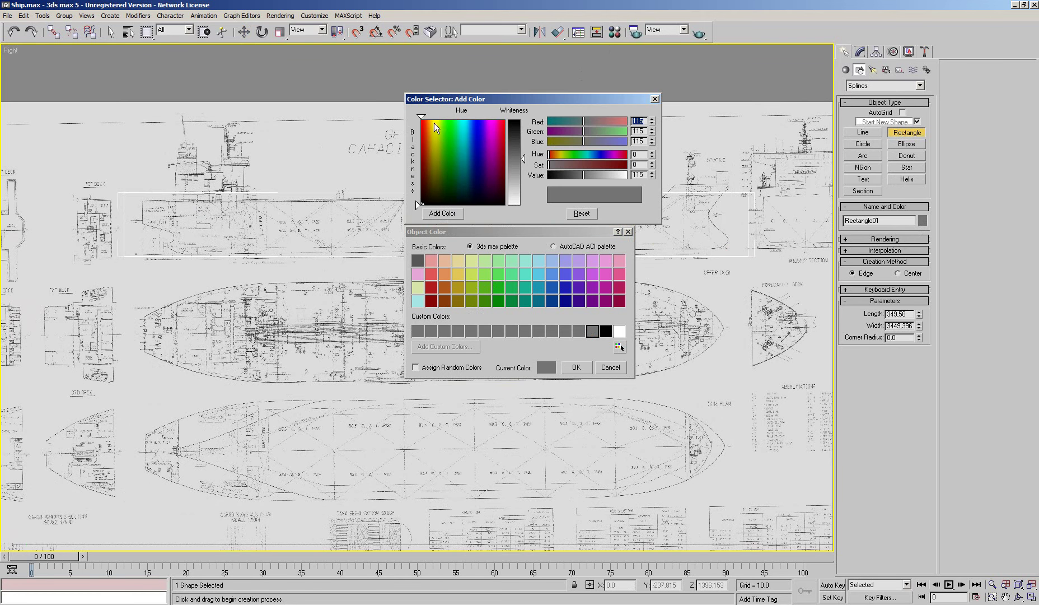
{"action": "left_click_drag", "start_coordinate": [435, 126], "coordinate": [433, 119]}
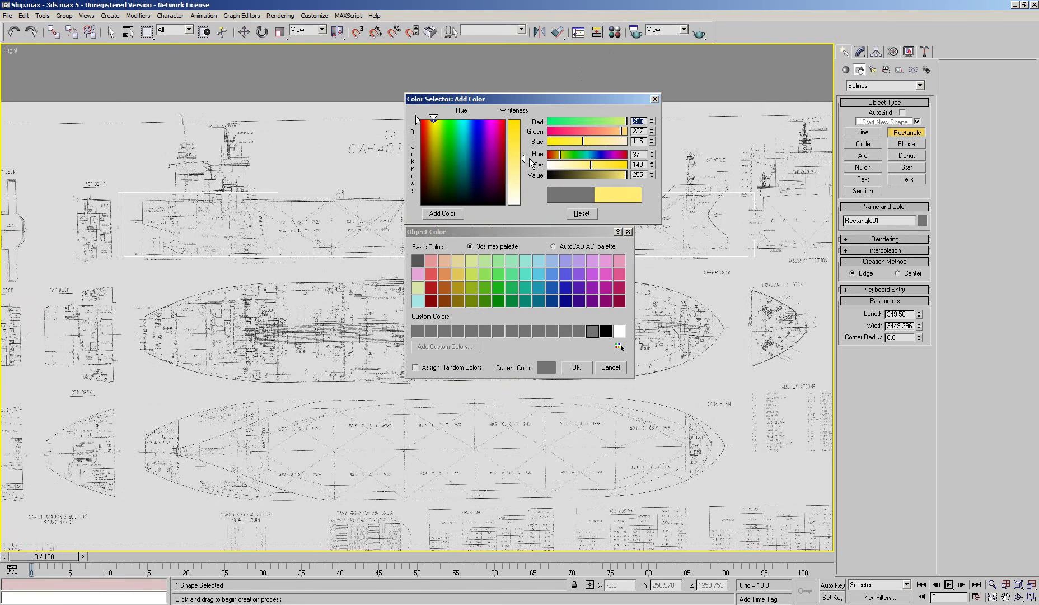
{"action": "left_click_drag", "start_coordinate": [531, 162], "coordinate": [525, 119]}
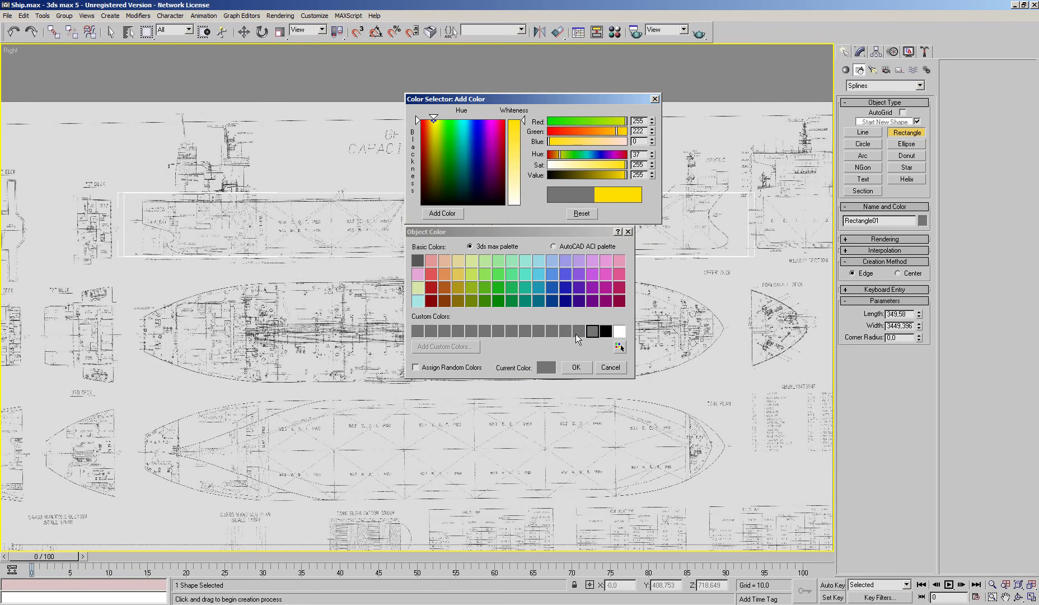
{"action": "left_click", "coordinate": [448, 213]}
{"action": "left_click", "coordinate": [592, 330]}
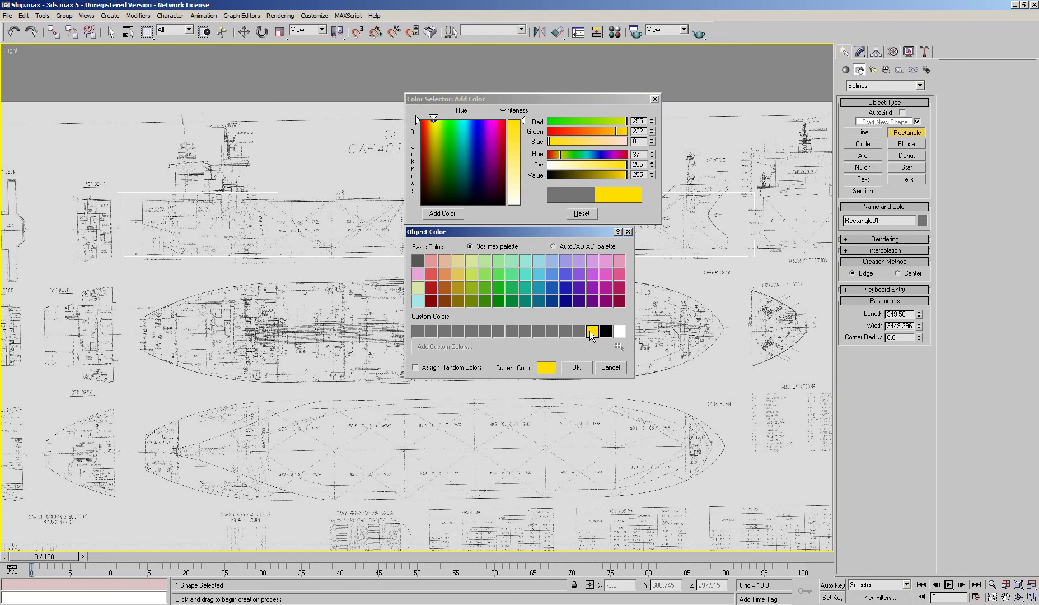
{"action": "left_click", "coordinate": [568, 368]}
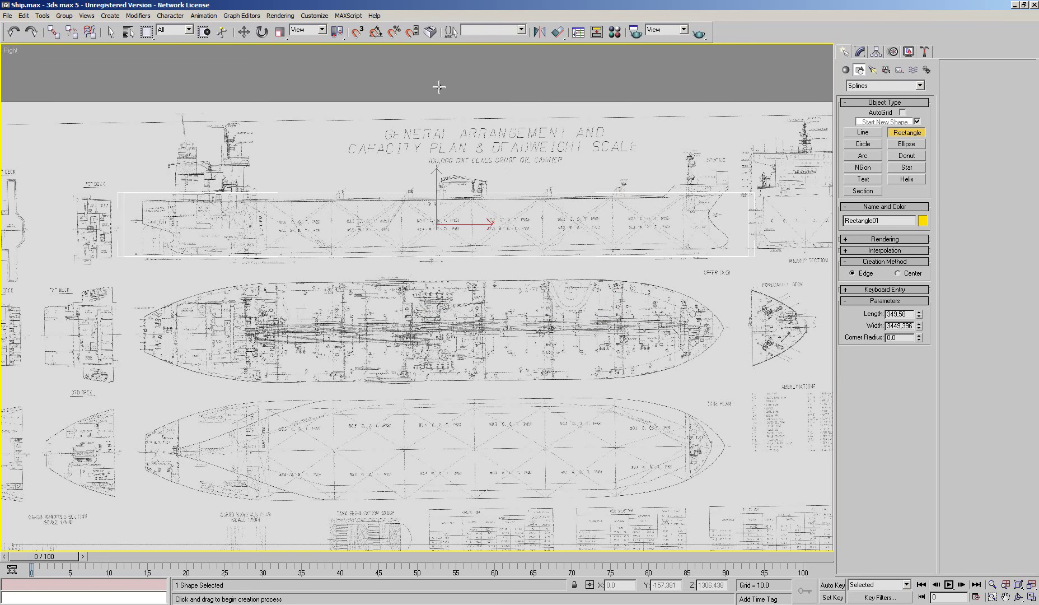
Finish the rectangle and move it down onto the hull profile
{"action": "right_click", "coordinate": [148, 63]}
{"action": "scroll", "coordinate": [364, 56], "scroll_direction": "up", "scroll_amount": 2}
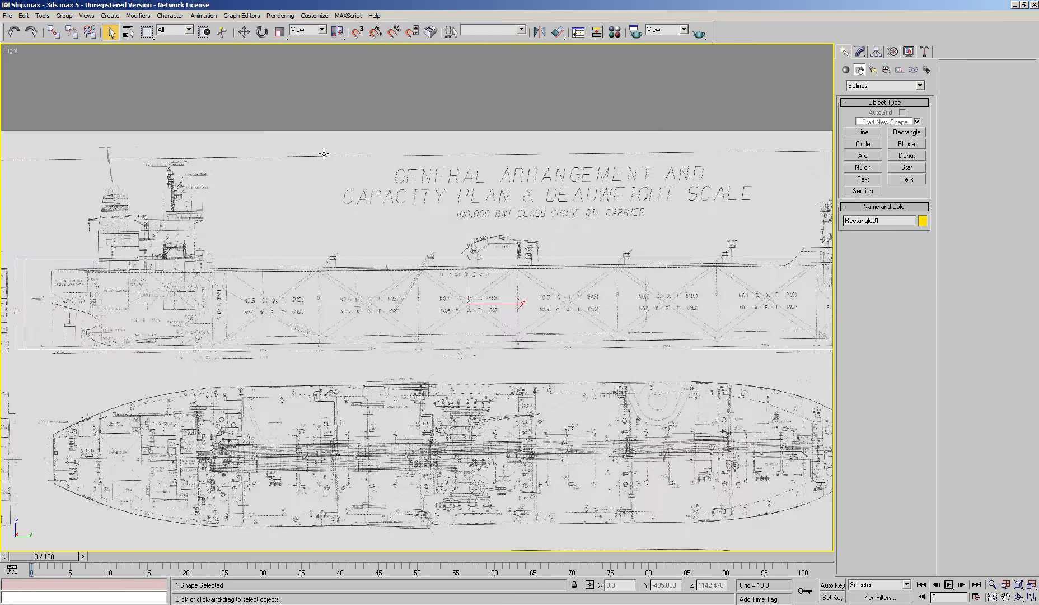
{"action": "left_click", "coordinate": [244, 32]}
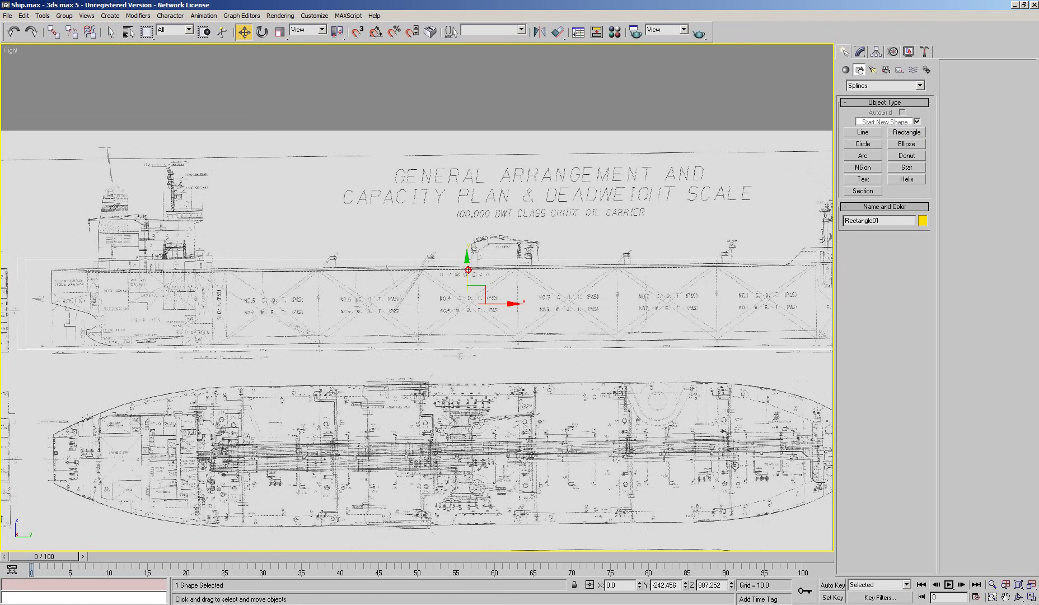
{"action": "left_click_drag", "start_coordinate": [468, 270], "coordinate": [469, 281]}
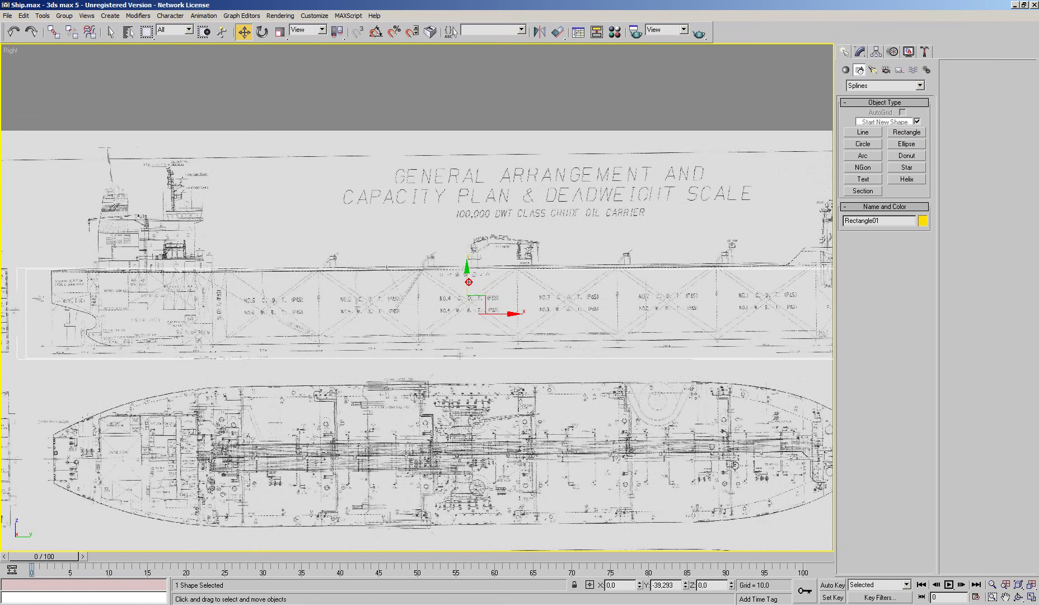
Tilt the blueprint plane slightly around Z, using Offset mode, until the ship is level
{"action": "left_click", "coordinate": [385, 163]}
{"action": "left_click", "coordinate": [261, 32]}
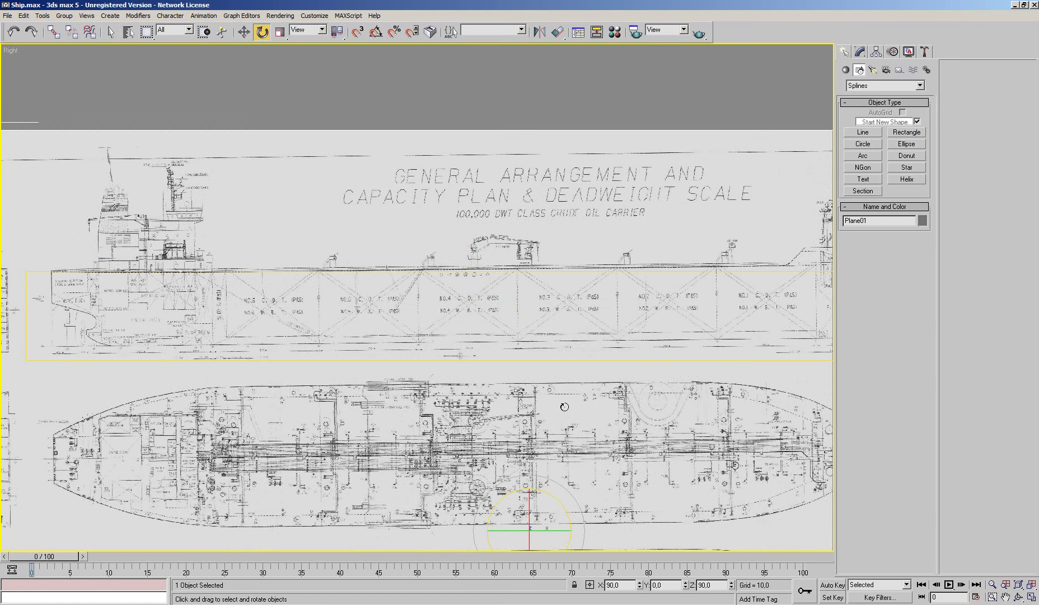
{"action": "left_click", "coordinate": [589, 585]}
{"action": "left_click", "coordinate": [731, 584]}
{"action": "left_click_drag", "start_coordinate": [731, 586], "coordinate": [733, 587]}
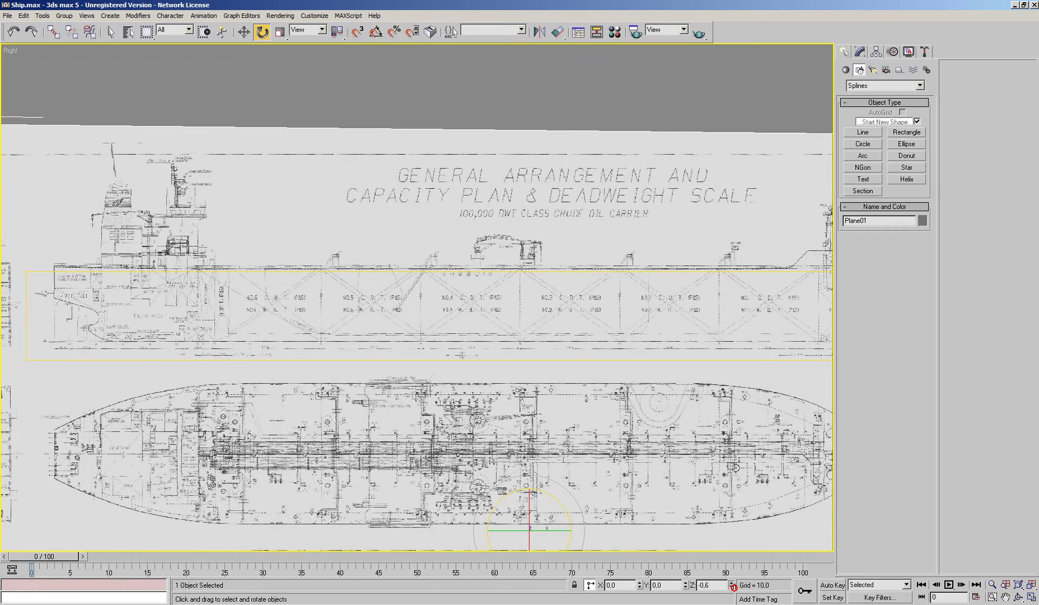
Clear the Z rotation offset and select the yellow rectangle for moving
{"action": "right_click", "coordinate": [733, 587]}
{"action": "scroll", "coordinate": [532, 384], "scroll_direction": "up", "scroll_amount": 5}
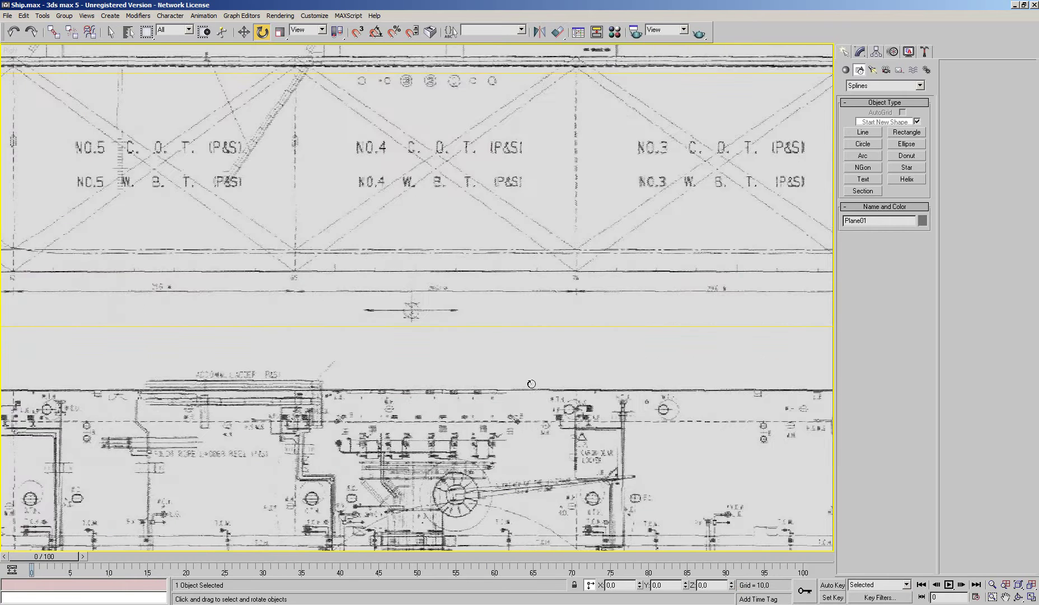
{"action": "scroll", "coordinate": [513, 381], "scroll_direction": "down", "scroll_amount": 3}
{"action": "key", "text": "w"}
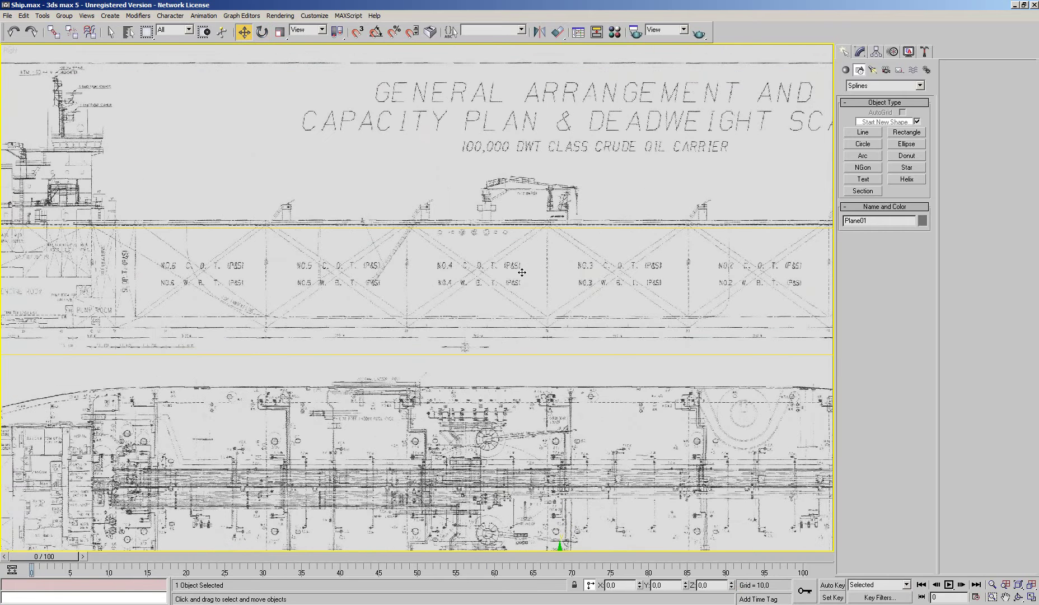
{"action": "left_click", "coordinate": [527, 226]}
Zoom in and check the rectangle's fit from the forward cargo tanks back to the stern
{"action": "scroll", "coordinate": [492, 291], "scroll_direction": "up", "scroll_amount": 2}
{"action": "scroll", "coordinate": [495, 307], "scroll_direction": "up", "scroll_amount": 2}
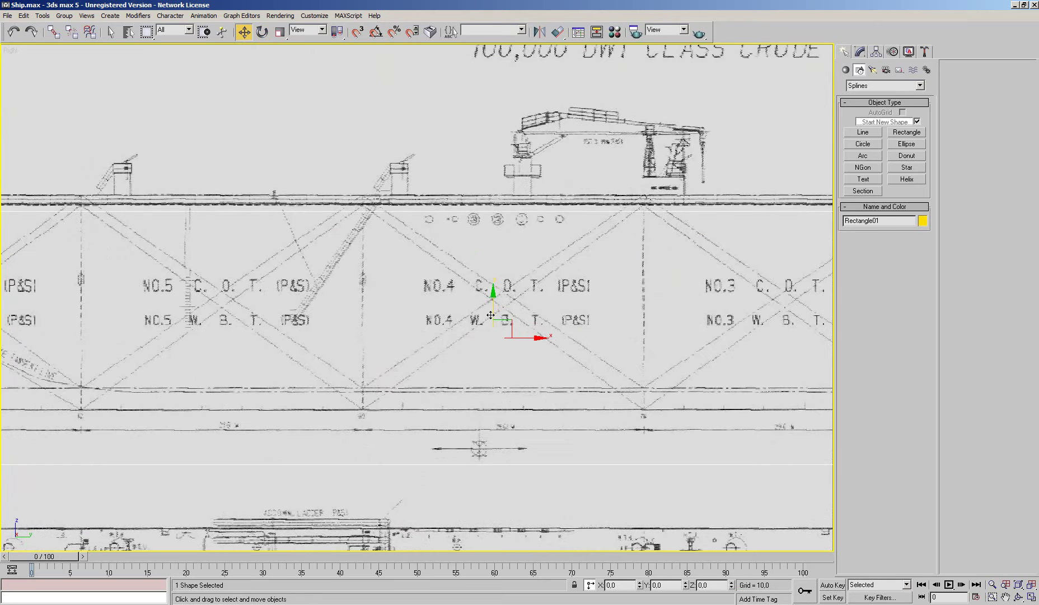
{"action": "mouse_move", "coordinate": [552, 325]}
{"action": "middle_mouse_down"}
{"action": "mouse_move", "coordinate": [634, 341]}
{"action": "mouse_move", "coordinate": [455, 347]}
{"action": "mouse_move", "coordinate": [481, 348]}
{"action": "middle_mouse_up"}
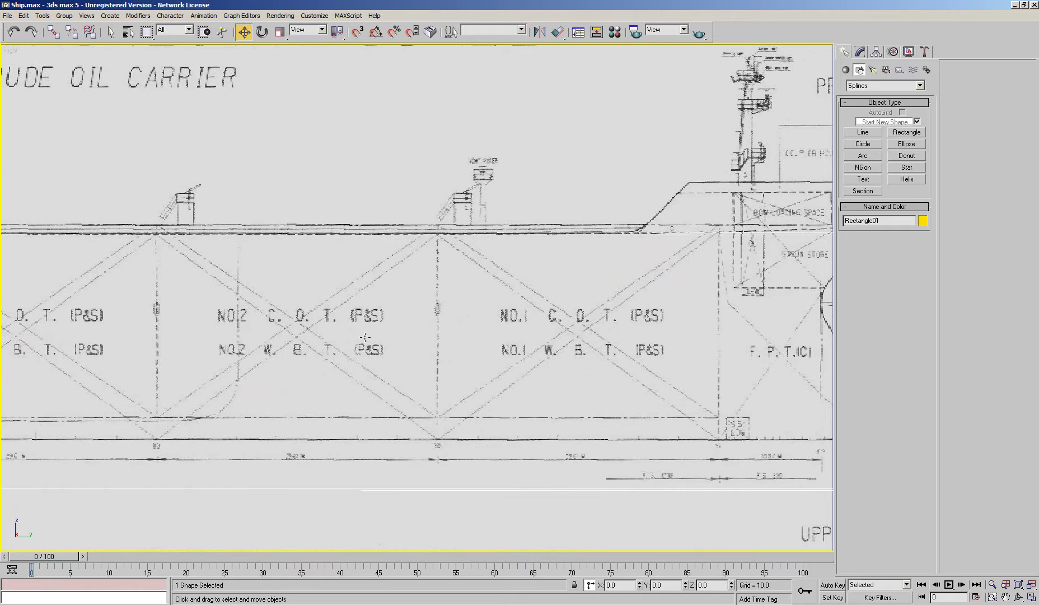
{"action": "middle_click_drag", "start_coordinate": [365, 336], "coordinate": [608, 339]}
{"action": "middle_click_drag", "start_coordinate": [313, 344], "coordinate": [605, 347]}
{"action": "mouse_move", "coordinate": [358, 352]}
{"action": "middle_mouse_down"}
{"action": "mouse_move", "coordinate": [801, 354]}
{"action": "mouse_move", "coordinate": [543, 354]}
{"action": "middle_mouse_up"}
{"action": "middle_click_drag", "start_coordinate": [163, 354], "coordinate": [350, 354]}
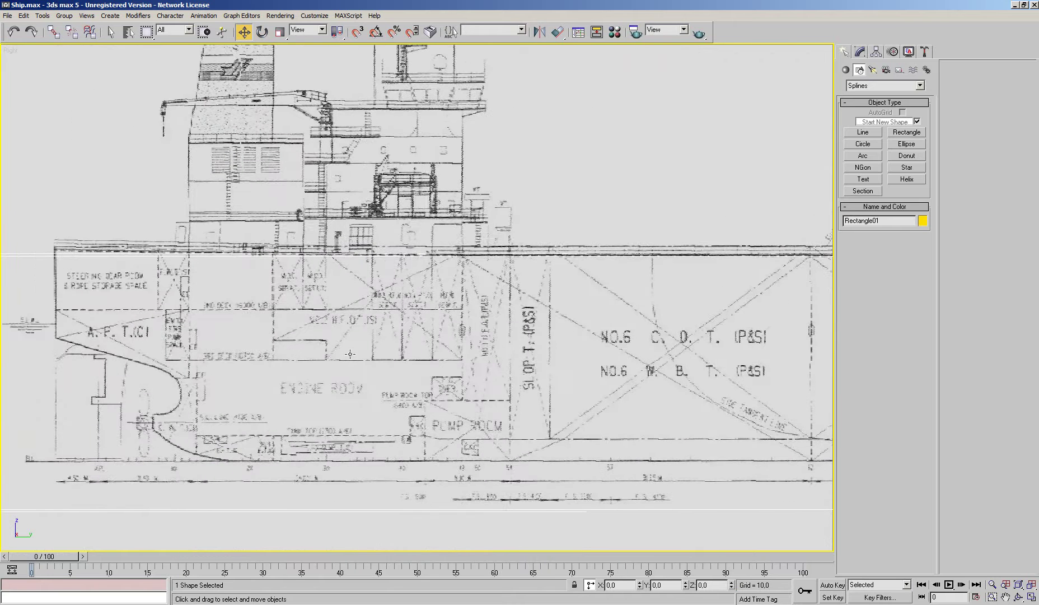
{"action": "middle_click_drag", "start_coordinate": [523, 352], "coordinate": [504, 354]}
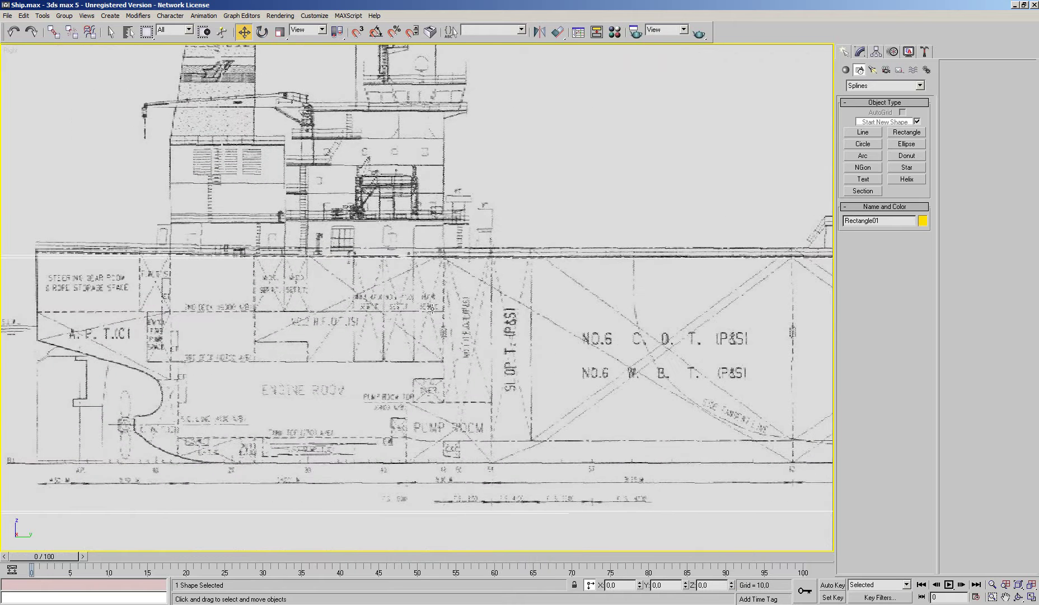
Check the fit past tanks NO.4 and NO.3 to the bow and stern, then deselect
{"action": "scroll", "coordinate": [553, 340], "scroll_direction": "down", "scroll_amount": 2}
{"action": "scroll", "coordinate": [493, 302], "scroll_direction": "down", "scroll_amount": 2}
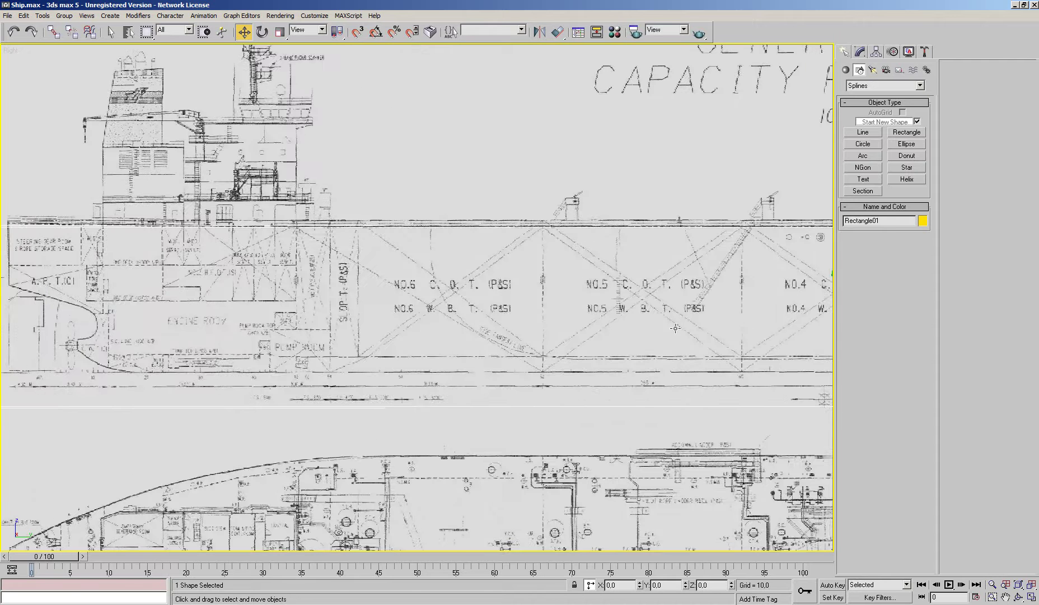
{"action": "middle_click_drag", "start_coordinate": [675, 329], "coordinate": [389, 324]}
{"action": "left_click_drag", "start_coordinate": [554, 271], "coordinate": [561, 250]}
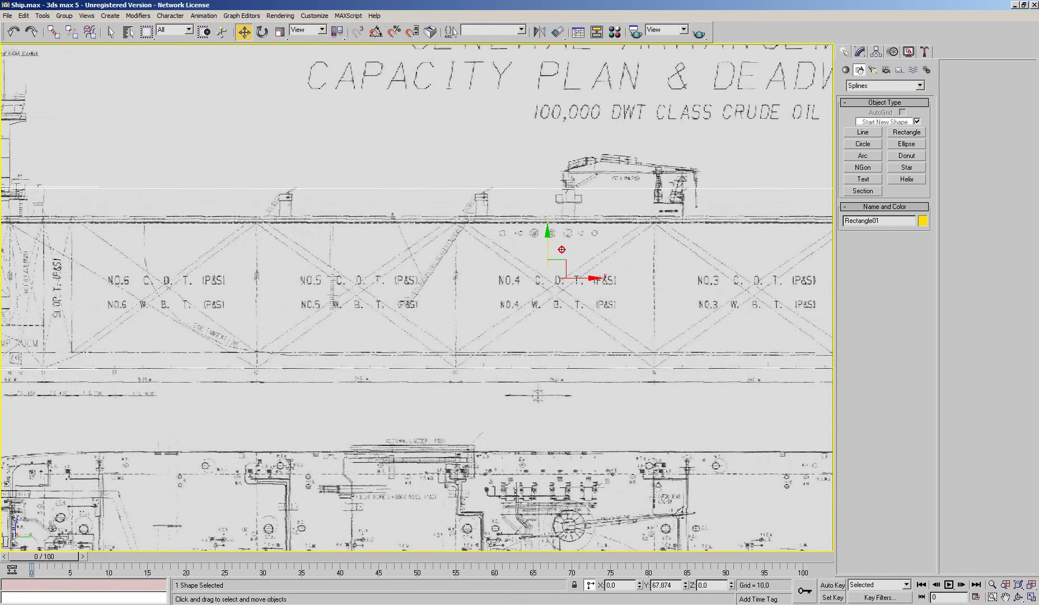
{"action": "mouse_move", "coordinate": [596, 355]}
{"action": "middle_mouse_down"}
{"action": "mouse_move", "coordinate": [557, 348]}
{"action": "mouse_move", "coordinate": [583, 369]}
{"action": "middle_mouse_up"}
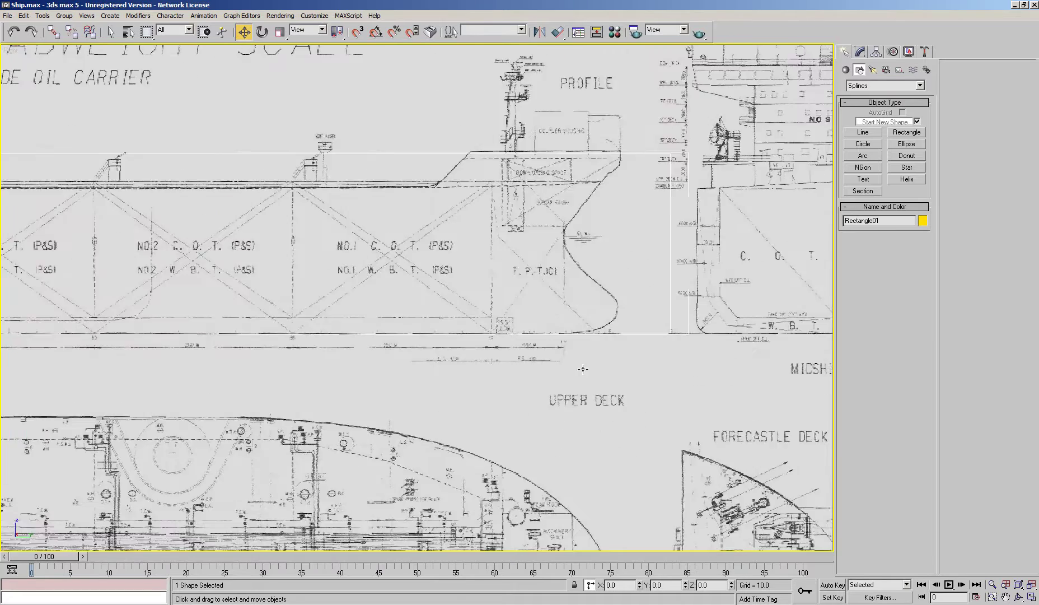
{"action": "scroll", "coordinate": [583, 369], "scroll_direction": "up", "scroll_amount": 3}
{"action": "scroll", "coordinate": [564, 378], "scroll_direction": "down", "scroll_amount": 5}
{"action": "middle_click_drag", "start_coordinate": [645, 348], "coordinate": [607, 353]}
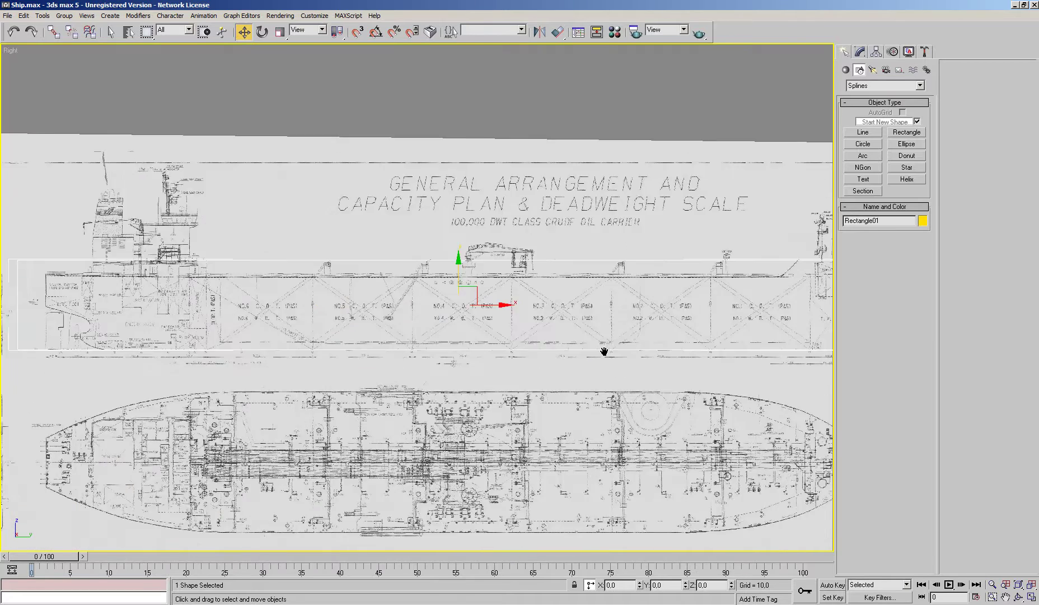
{"action": "scroll", "coordinate": [361, 360], "scroll_direction": "up", "scroll_amount": 3}
{"action": "scroll", "coordinate": [361, 360], "scroll_direction": "up", "scroll_amount": 2}
{"action": "scroll", "coordinate": [361, 360], "scroll_direction": "down", "scroll_amount": 4}
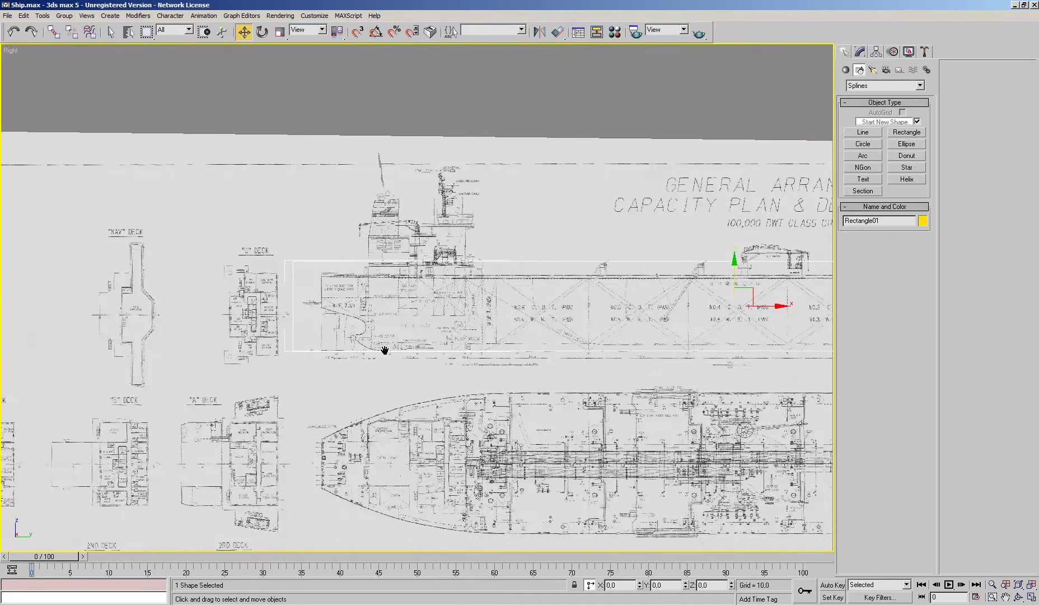
{"action": "middle_click_drag", "start_coordinate": [385, 350], "coordinate": [133, 360]}
{"action": "left_click", "coordinate": [453, 353]}
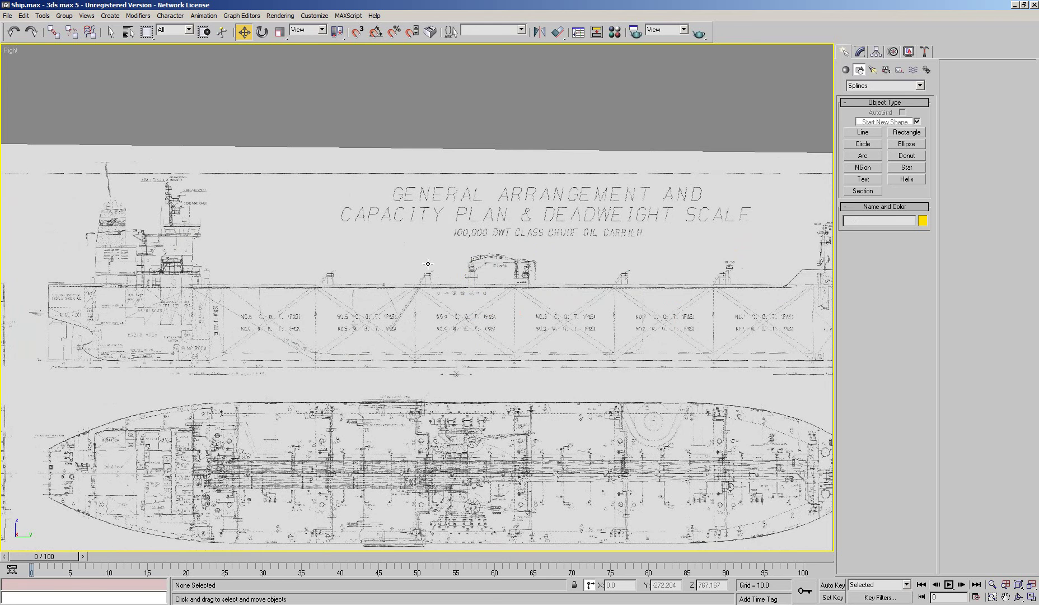
Orbit the blueprint in the Perspective view and pick Box from Standard Primitives
{"action": "key", "text": "q"}
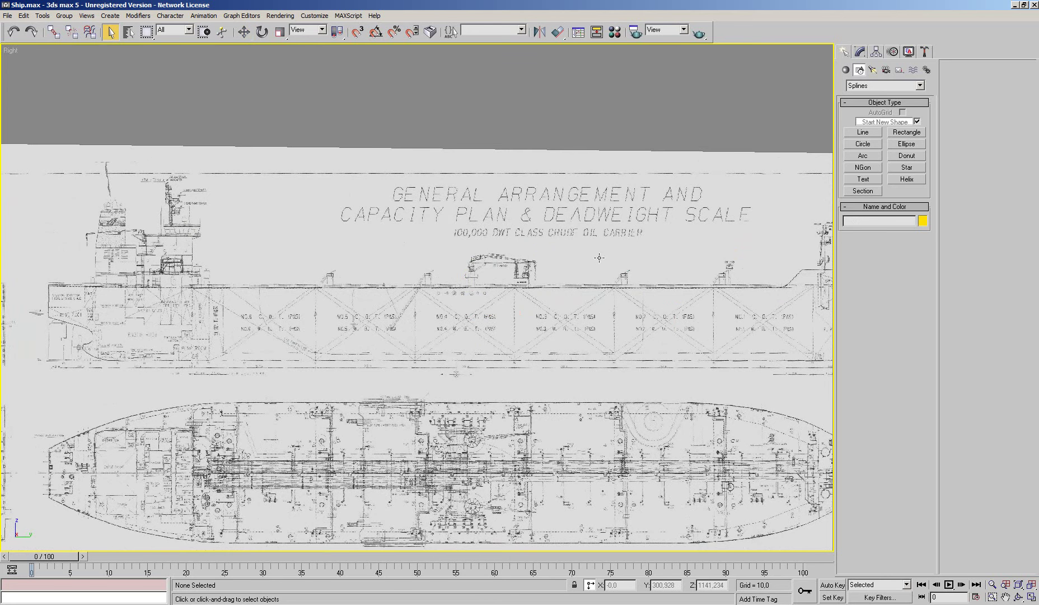
{"action": "key", "text": "p"}
{"action": "middle_click_drag", "start_coordinate": [552, 267], "coordinate": [479, 251], "text": "alt"}
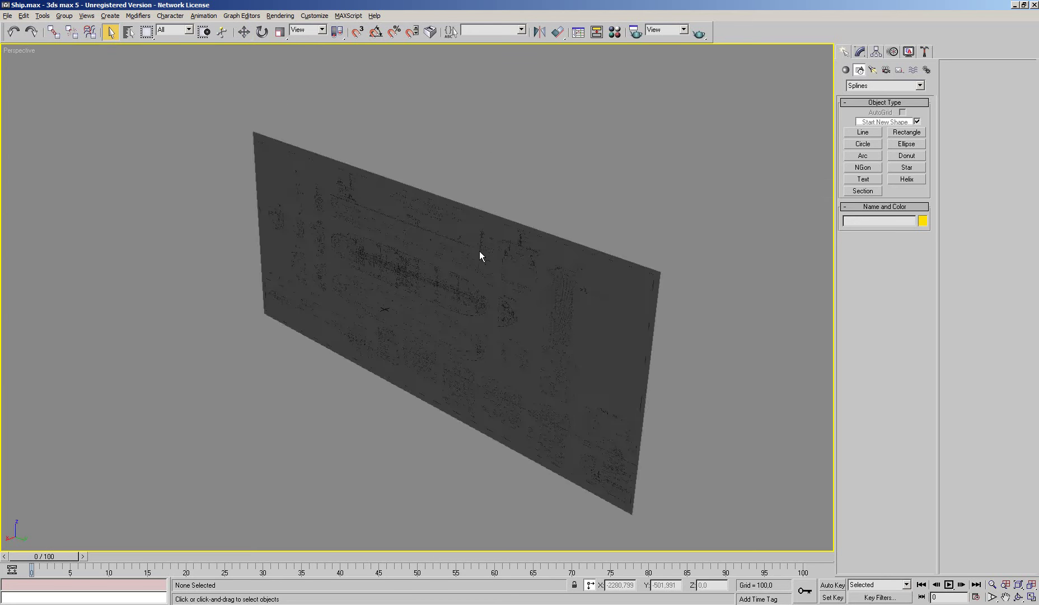
{"action": "left_click", "coordinate": [845, 71]}
{"action": "left_click", "coordinate": [863, 124]}
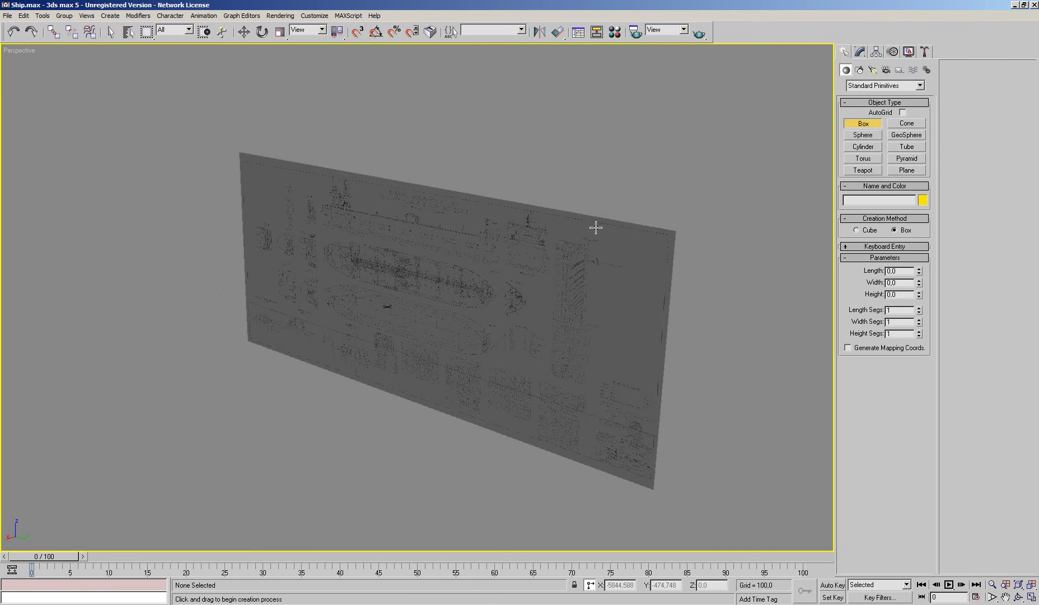
Draw a new box in the Back view
{"action": "key", "text": "k"}
{"action": "left_click_drag", "start_coordinate": [391, 267], "coordinate": [480, 357]}
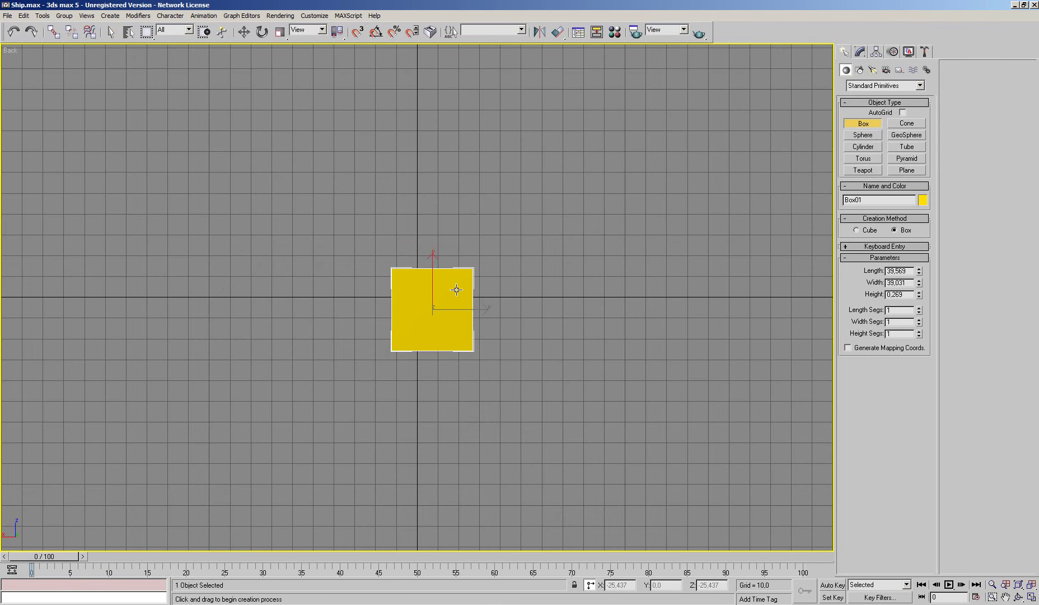
{"action": "left_click", "coordinate": [453, 270]}
{"action": "key", "text": "p"}
{"action": "scroll", "coordinate": [504, 310], "scroll_direction": "down", "scroll_amount": 10}
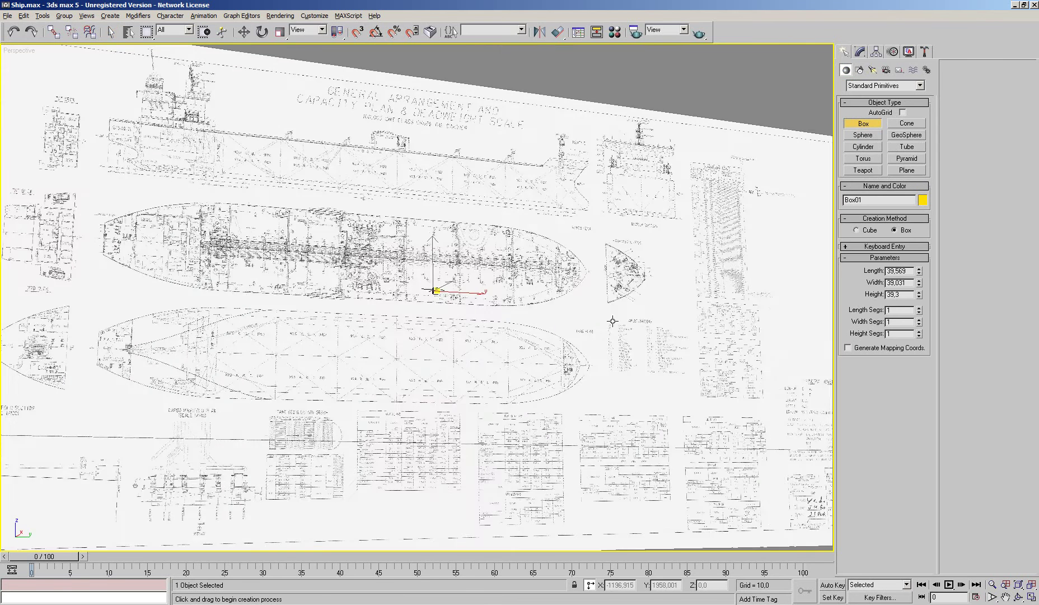
In the Right view, move the box up onto the ship's side profile
{"action": "key", "text": "w"}
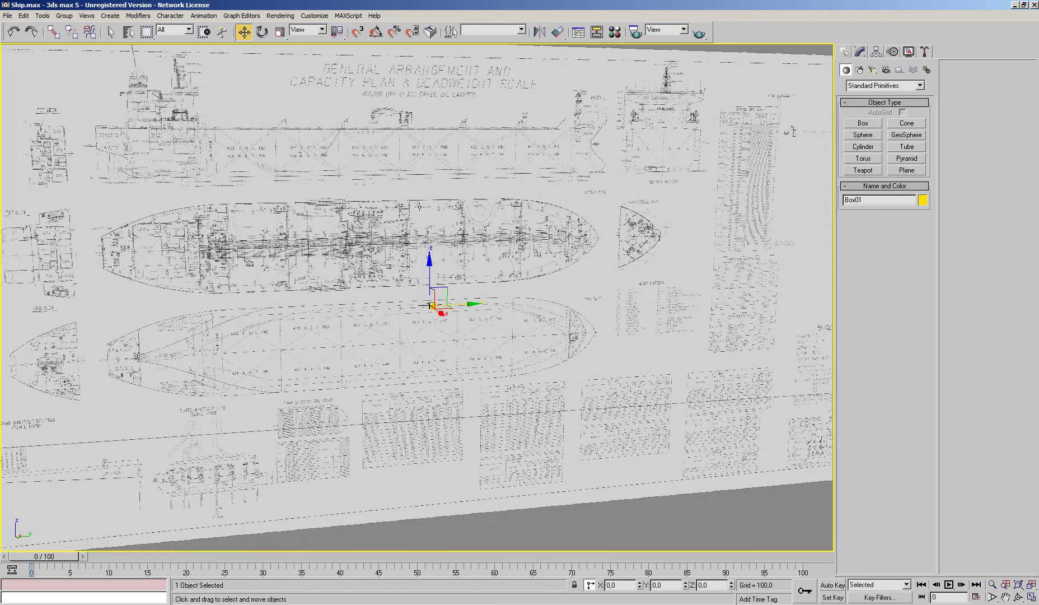
{"action": "key", "text": "l"}
{"action": "key", "text": "r"}
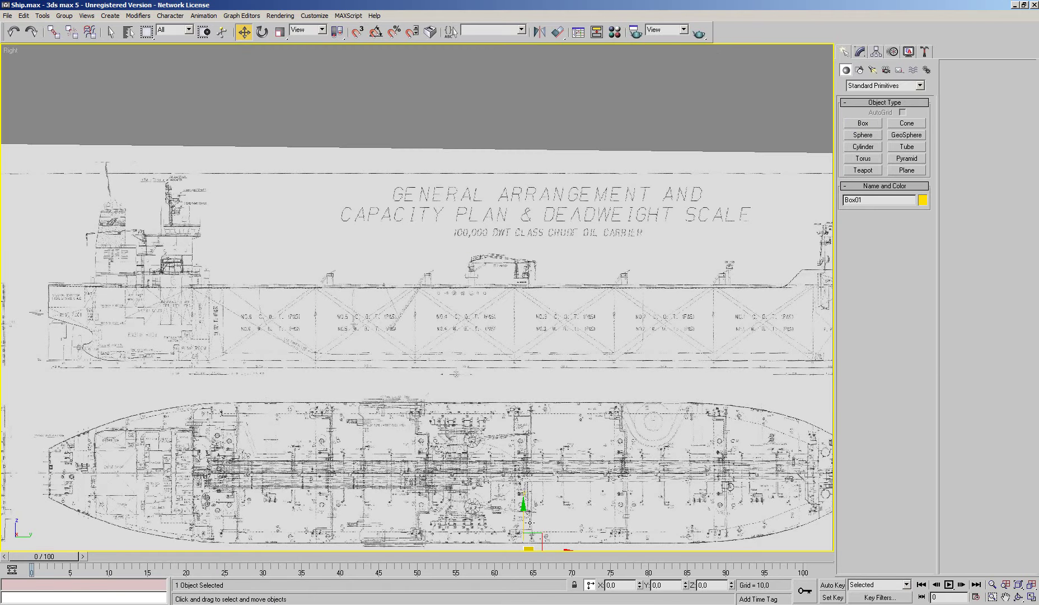
{"action": "left_click_drag", "start_coordinate": [521, 487], "coordinate": [524, 274]}
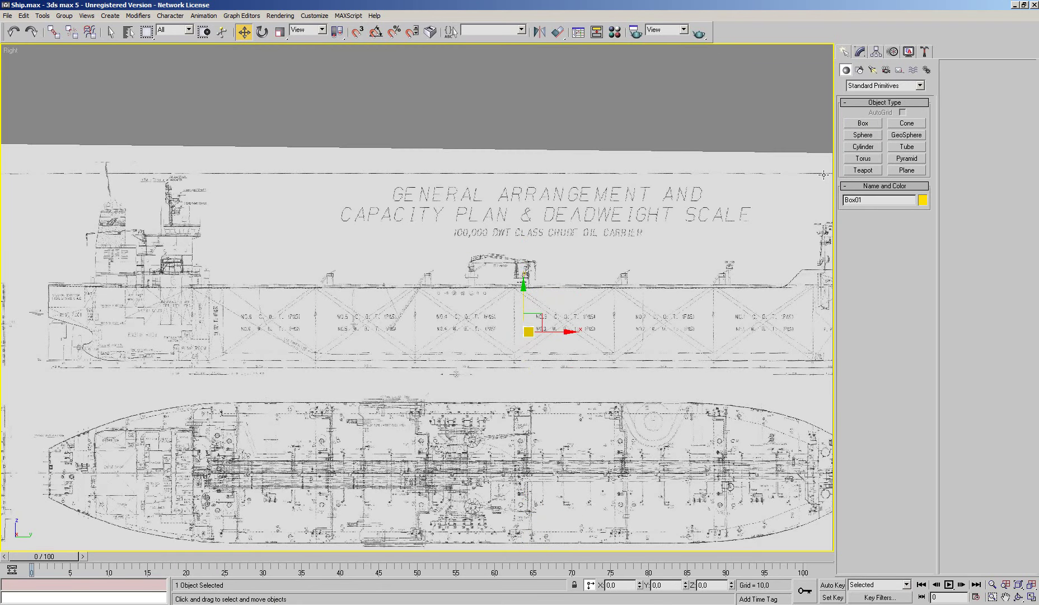
Increase the box's Length to about 320 in the Modify panel
{"action": "left_click", "coordinate": [860, 52]}
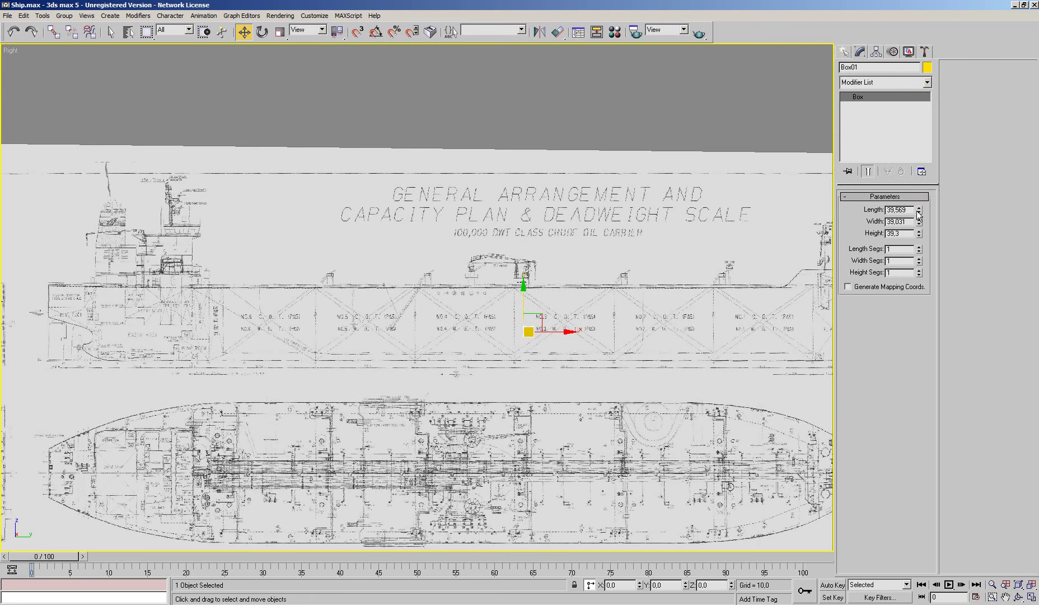
{"action": "left_click_drag", "start_coordinate": [918, 214], "coordinate": [598, 391]}
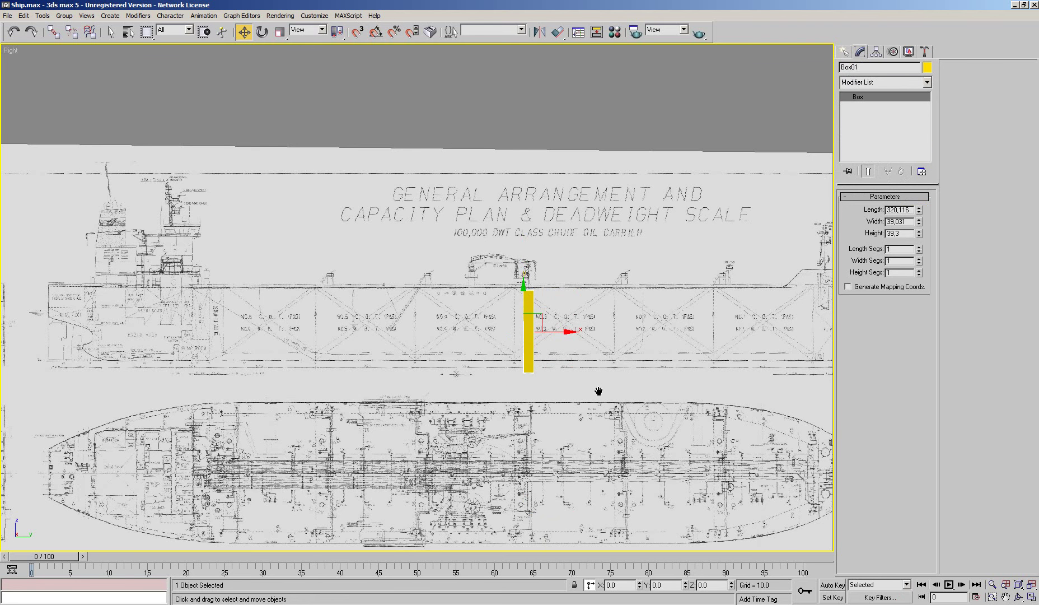
{"action": "scroll", "coordinate": [500, 382], "scroll_direction": "up", "scroll_amount": 2}
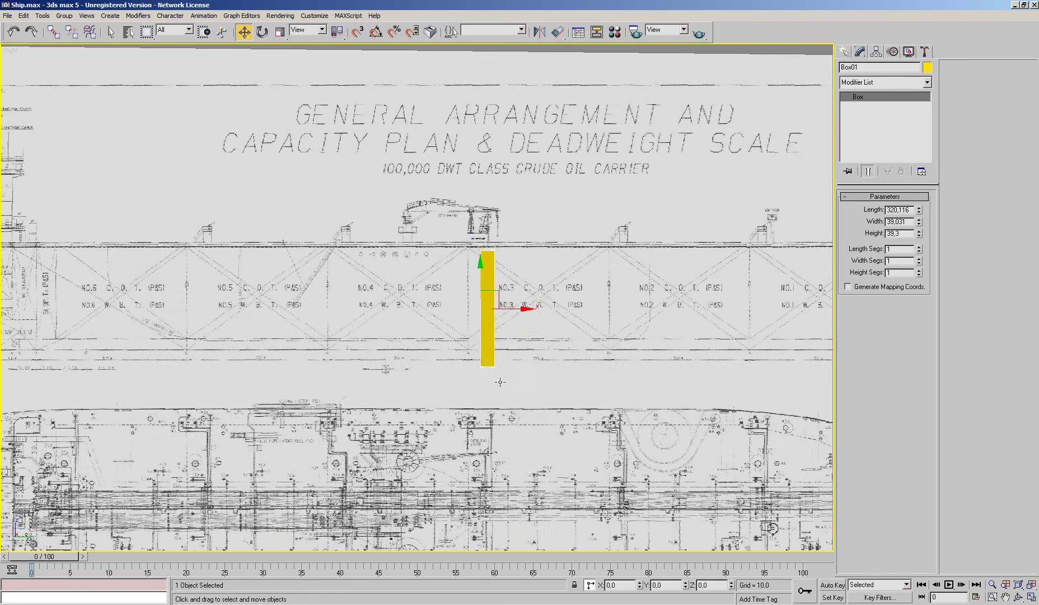
Convert the box to Editable Poly and raise its bottom vertices to shorten it
{"action": "right_click", "coordinate": [481, 271]}
{"action": "left_click", "coordinate": [581, 346]}
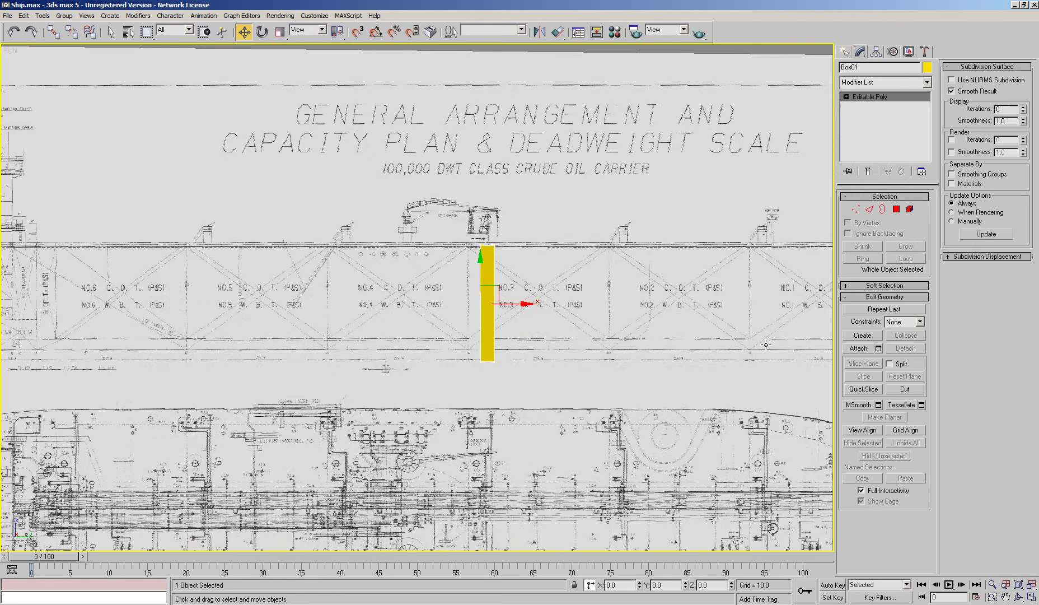
{"action": "left_click", "coordinate": [855, 208]}
{"action": "left_click_drag", "start_coordinate": [501, 350], "coordinate": [479, 410]}
{"action": "scroll", "coordinate": [482, 411], "scroll_direction": "up", "scroll_amount": 1}
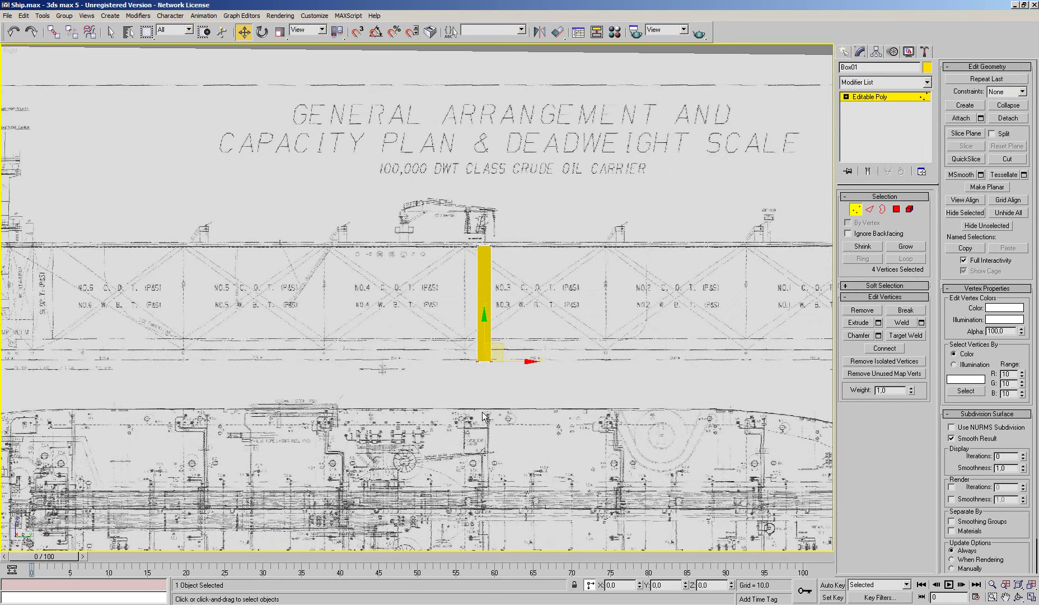
{"action": "scroll", "coordinate": [482, 412], "scroll_direction": "up", "scroll_amount": 3}
{"action": "left_click_drag", "start_coordinate": [451, 243], "coordinate": [454, 209]}
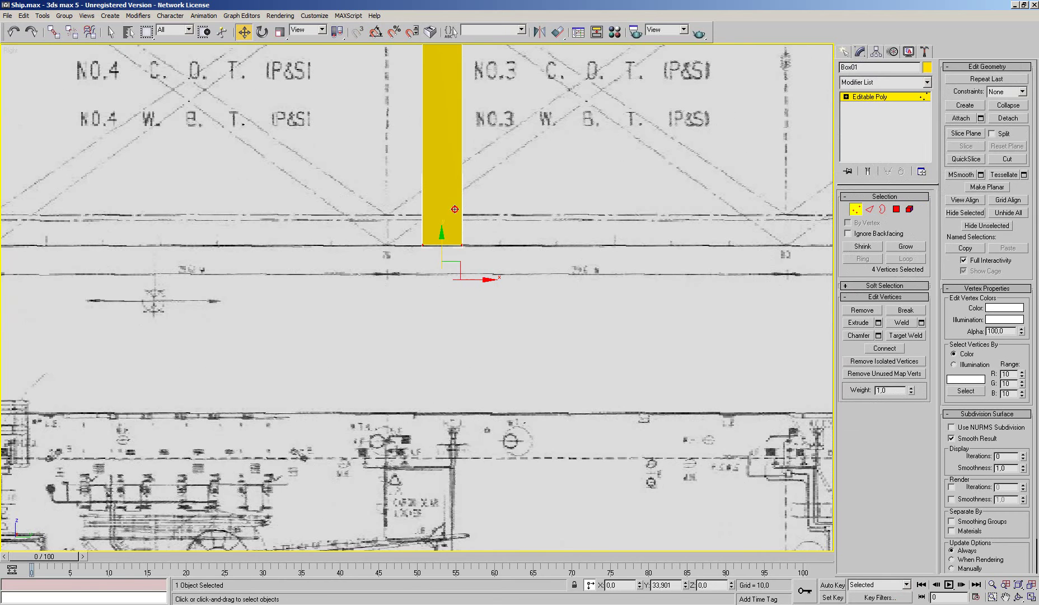
Line the box's top vertices up with the deck line
{"action": "scroll", "coordinate": [454, 209], "scroll_direction": "down", "scroll_amount": 3}
{"action": "mouse_move", "coordinate": [400, 127]}
{"action": "middle_mouse_down"}
{"action": "mouse_move", "coordinate": [355, 228]}
{"action": "mouse_move", "coordinate": [404, 326]}
{"action": "middle_mouse_up"}
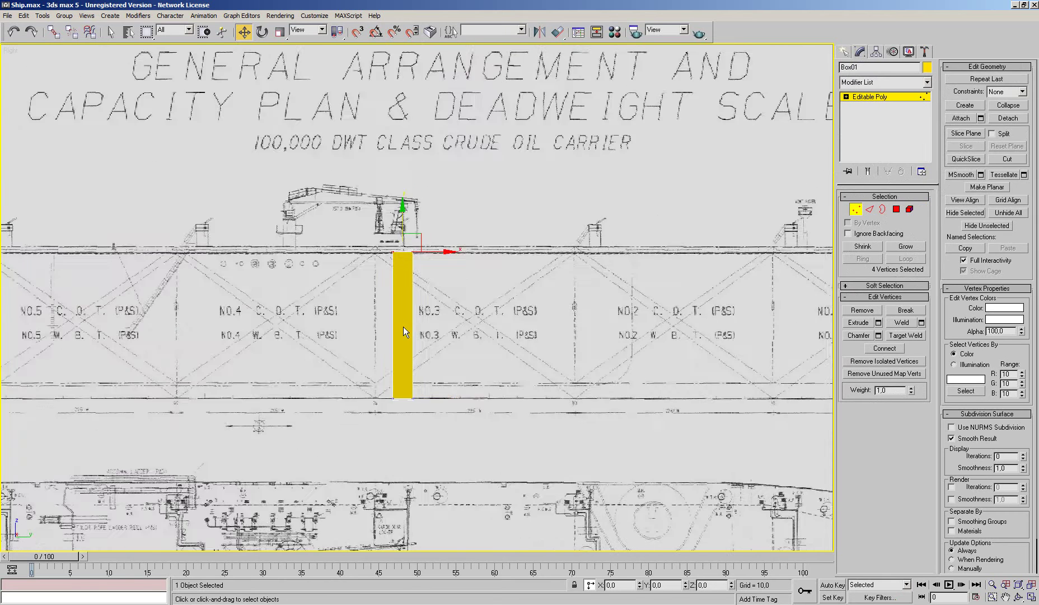
{"action": "scroll", "coordinate": [370, 239], "scroll_direction": "up", "scroll_amount": 4}
{"action": "left_click_drag", "start_coordinate": [467, 243], "coordinate": [466, 241]}
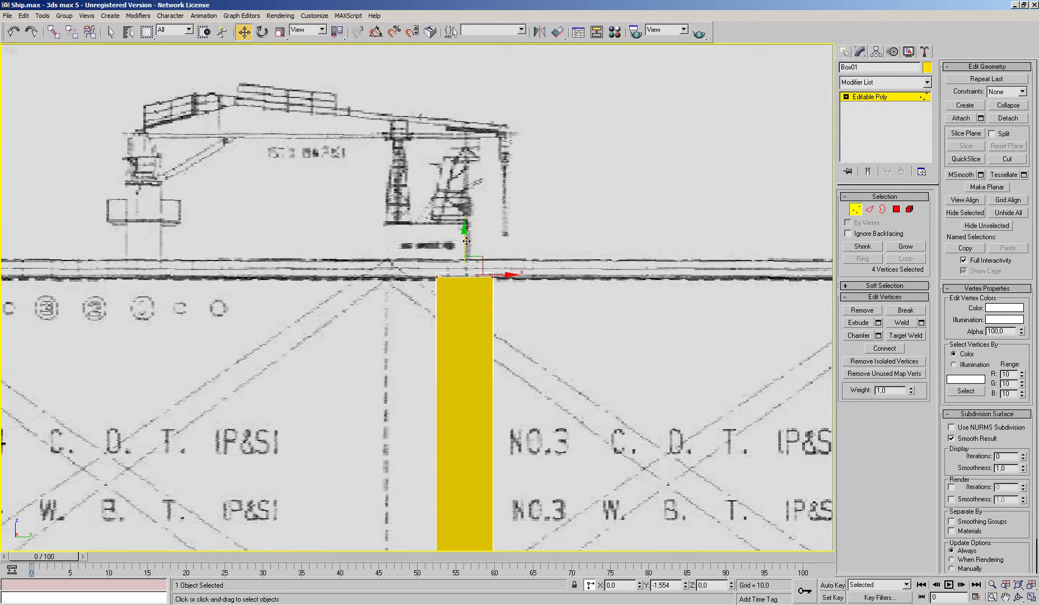
{"action": "scroll", "coordinate": [467, 241], "scroll_direction": "down", "scroll_amount": 2}
{"action": "scroll", "coordinate": [466, 240], "scroll_direction": "down", "scroll_amount": 2}
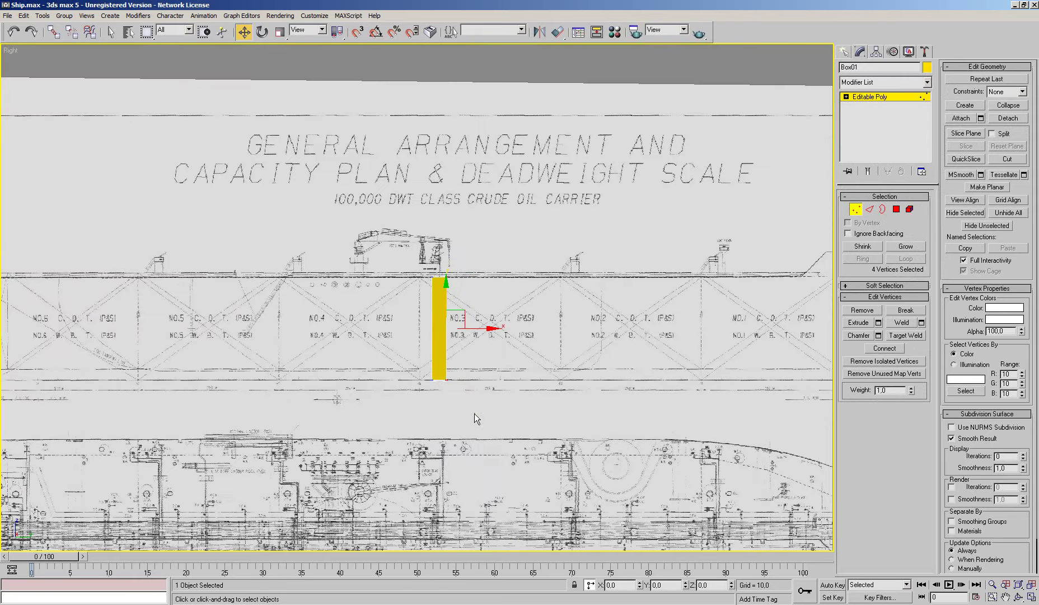
Stretch the box's vertices forward to meet the bow, then exit Vertex mode
{"action": "middle_click_drag", "start_coordinate": [474, 419], "coordinate": [297, 358]}
{"action": "left_click_drag", "start_coordinate": [323, 325], "coordinate": [662, 350]}
{"action": "scroll", "coordinate": [447, 346], "scroll_direction": "up", "scroll_amount": 3}
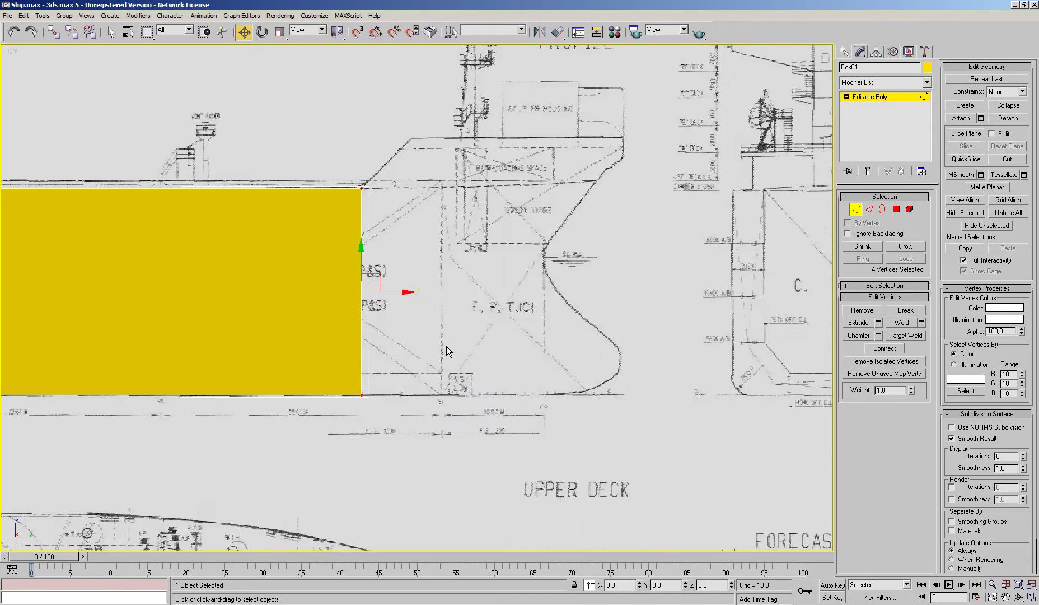
{"action": "middle_click_drag", "start_coordinate": [397, 320], "coordinate": [439, 338]}
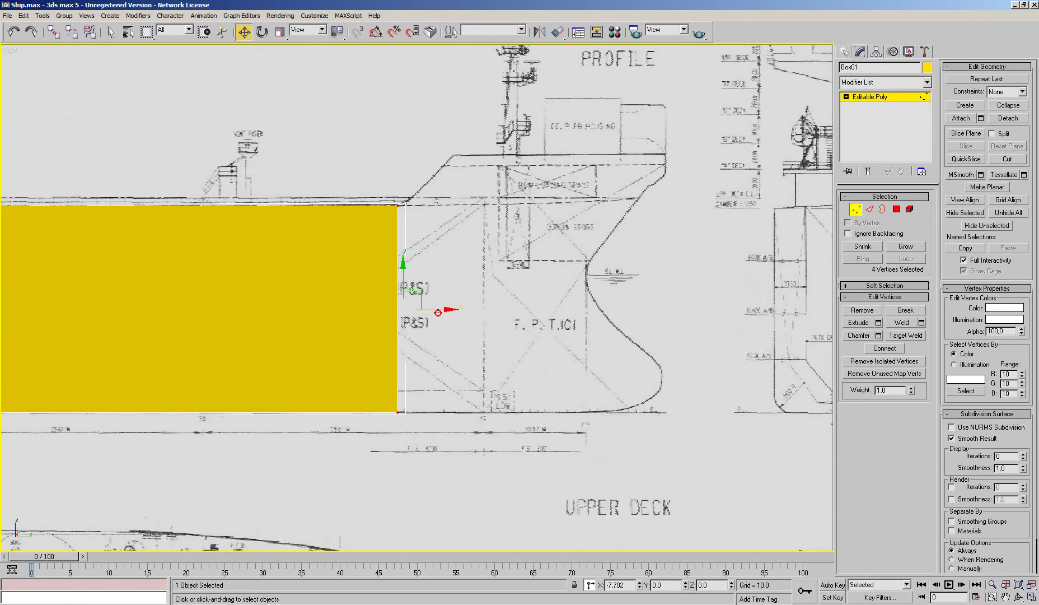
{"action": "key", "text": "ctrl+b"}
In Polygon mode, orbit the Perspective view and select the box's large side face
{"action": "key", "text": "4"}
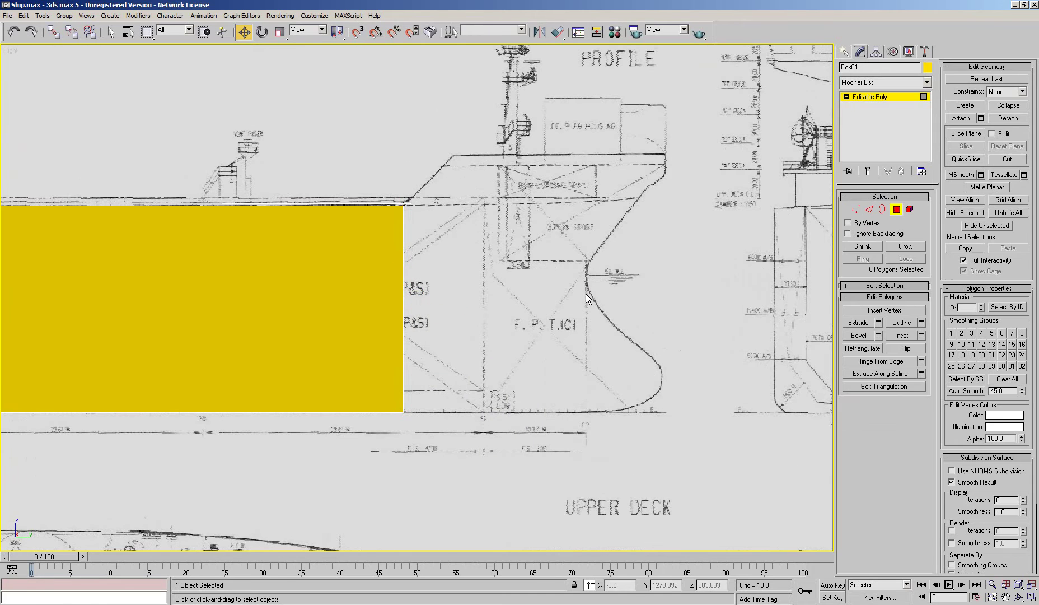
{"action": "key", "text": "p"}
{"action": "scroll", "coordinate": [508, 285], "scroll_direction": "up", "scroll_amount": 3}
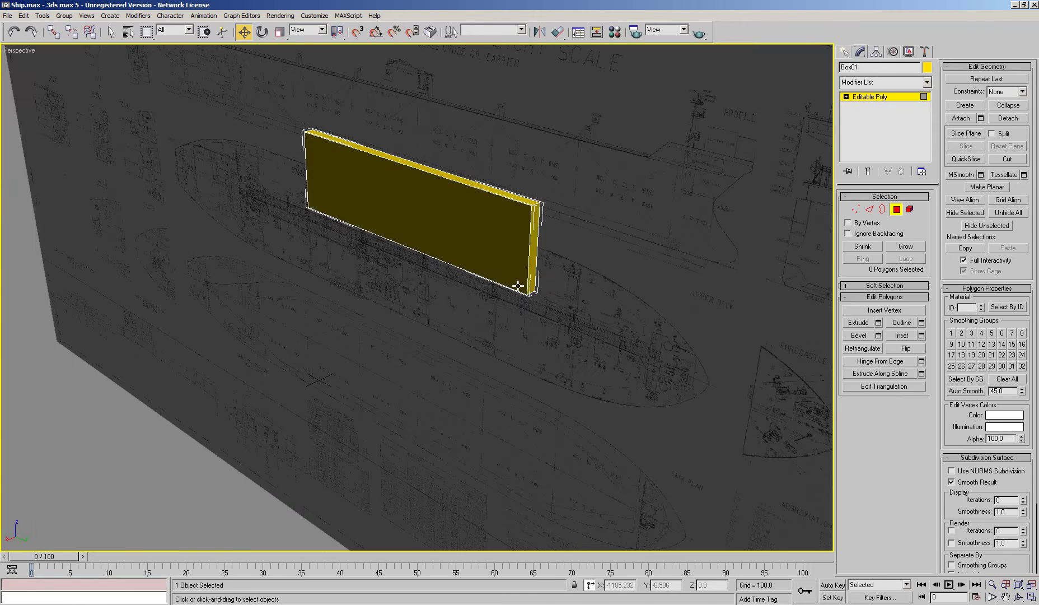
{"action": "middle_click_drag", "start_coordinate": [582, 224], "coordinate": [498, 225], "text": "alt"}
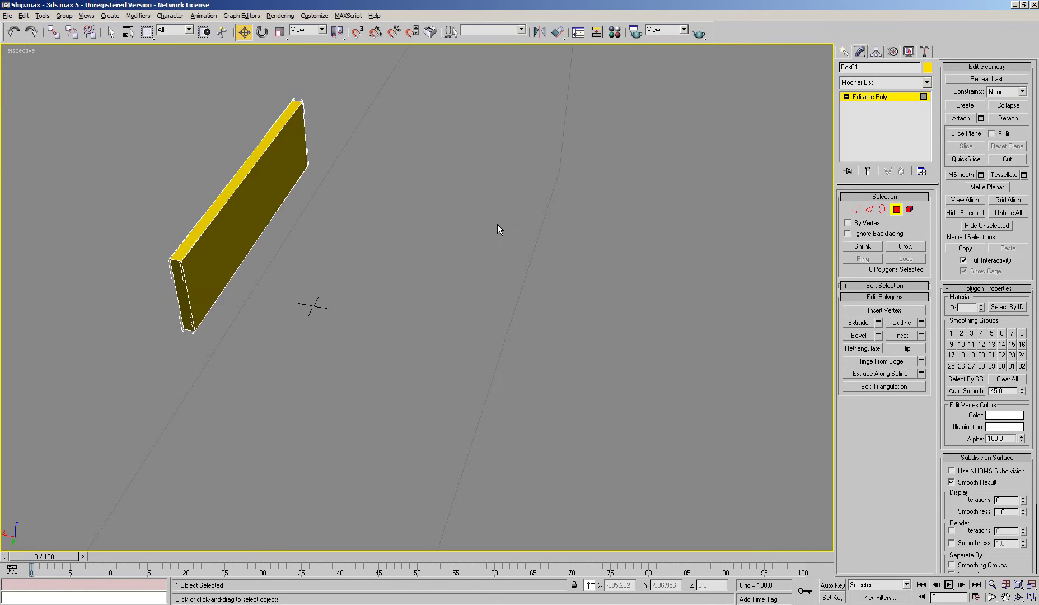
{"action": "left_click", "coordinate": [244, 204]}
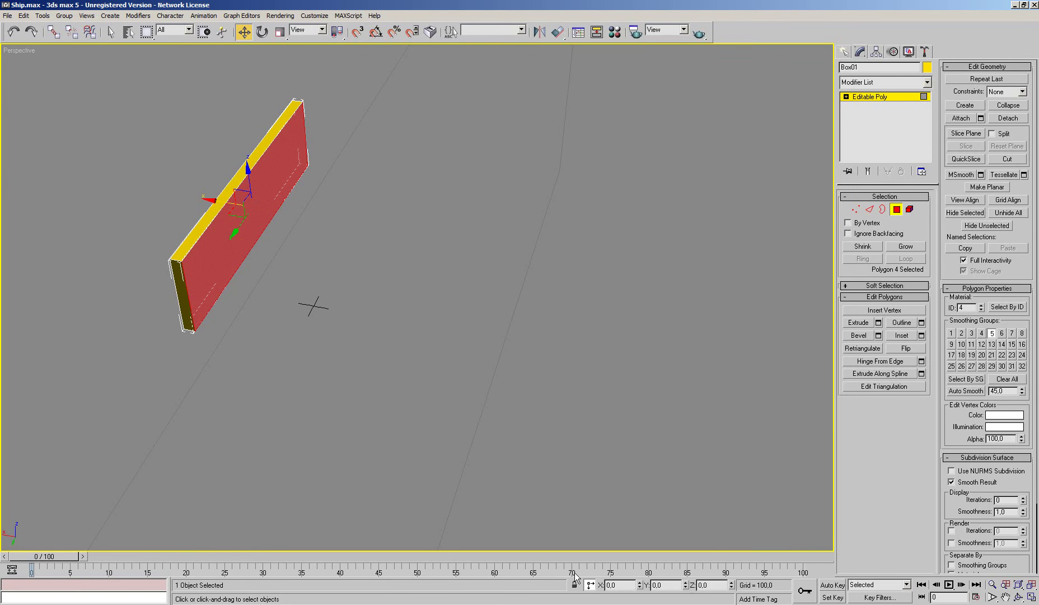
Reposition the side face with the absolute type-in, undo the flattening, and return to object level
{"action": "left_click", "coordinate": [590, 585]}
{"action": "right_click", "coordinate": [640, 587]}
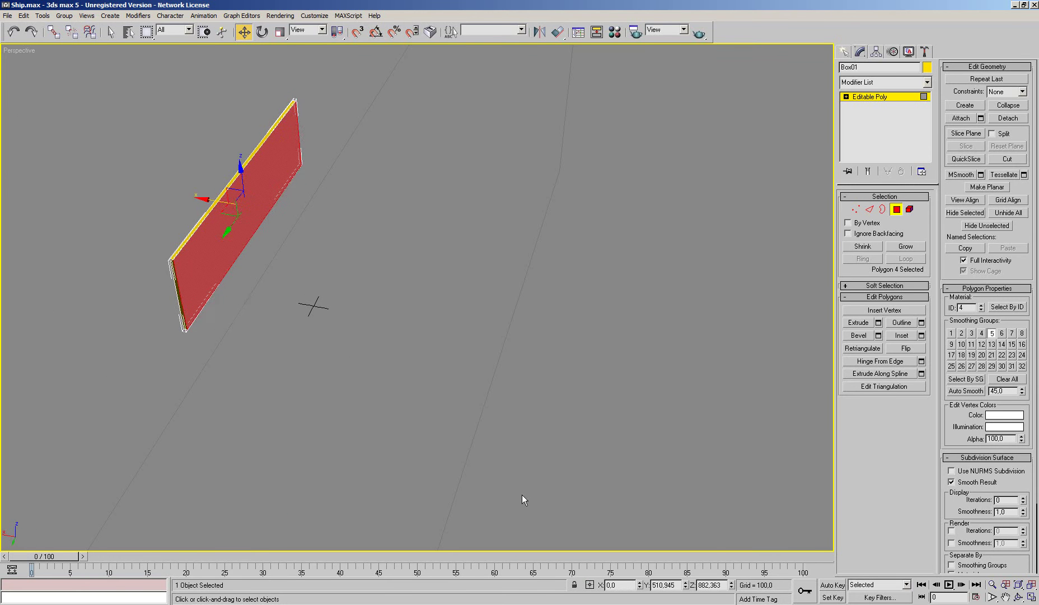
{"action": "key", "text": "shift+z"}
{"action": "key", "text": "shift+z"}
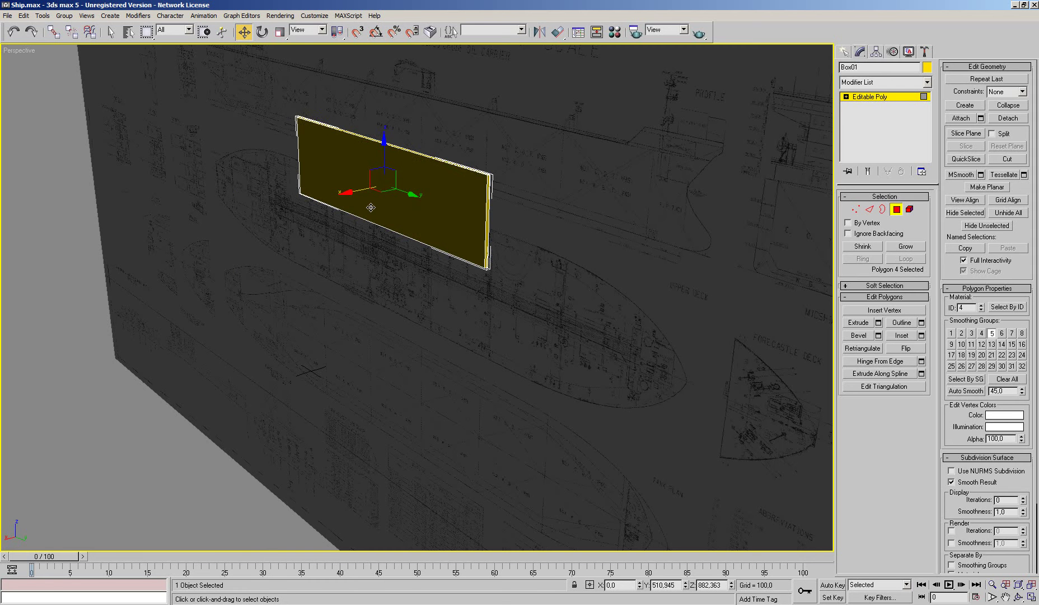
{"action": "key", "text": "ctrl+z"}
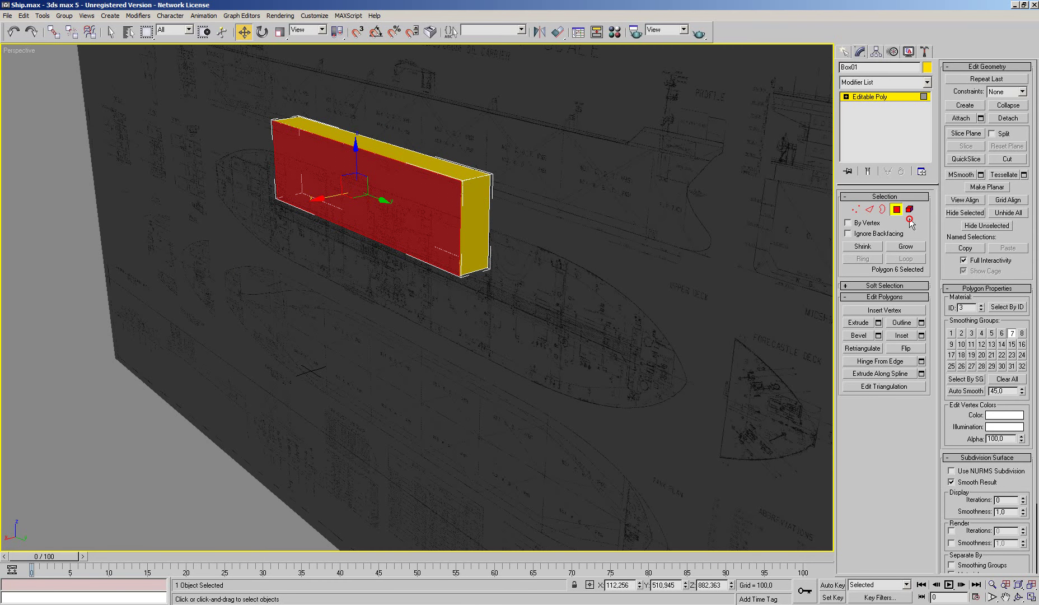
{"action": "left_click", "coordinate": [900, 211]}
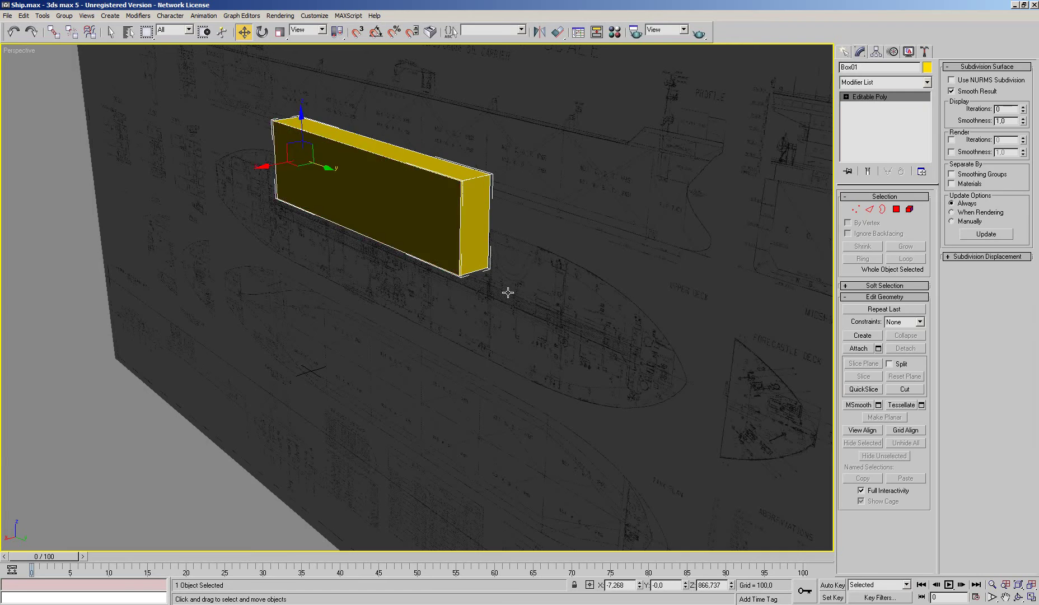
{"action": "middle_click_drag", "start_coordinate": [507, 291], "coordinate": [139, 54], "text": "alt"}
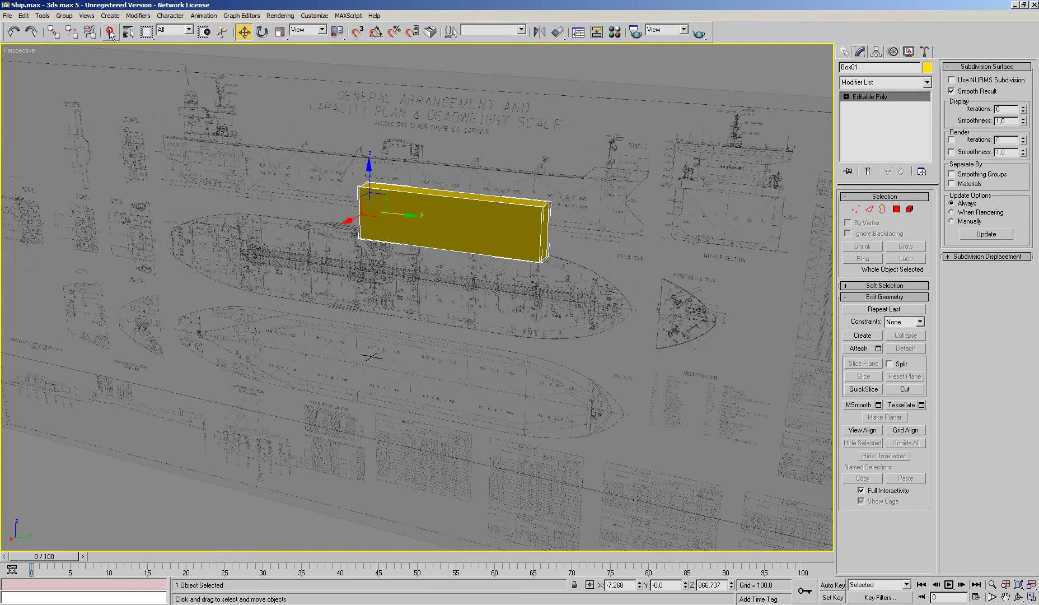
{"action": "left_click", "coordinate": [111, 31]}
{"action": "key", "text": "r"}
{"action": "key", "text": "ctrl+alt+z"}
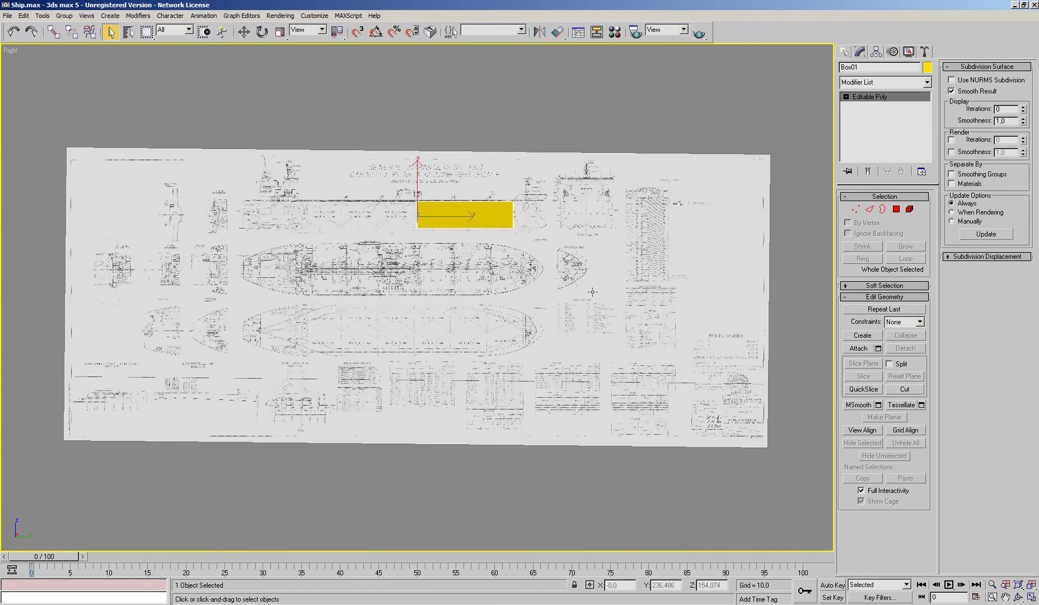
{"action": "left_click", "coordinate": [593, 292]}
{"action": "right_click", "coordinate": [709, 259]}
{"action": "mouse_move", "coordinate": [732, 327]}
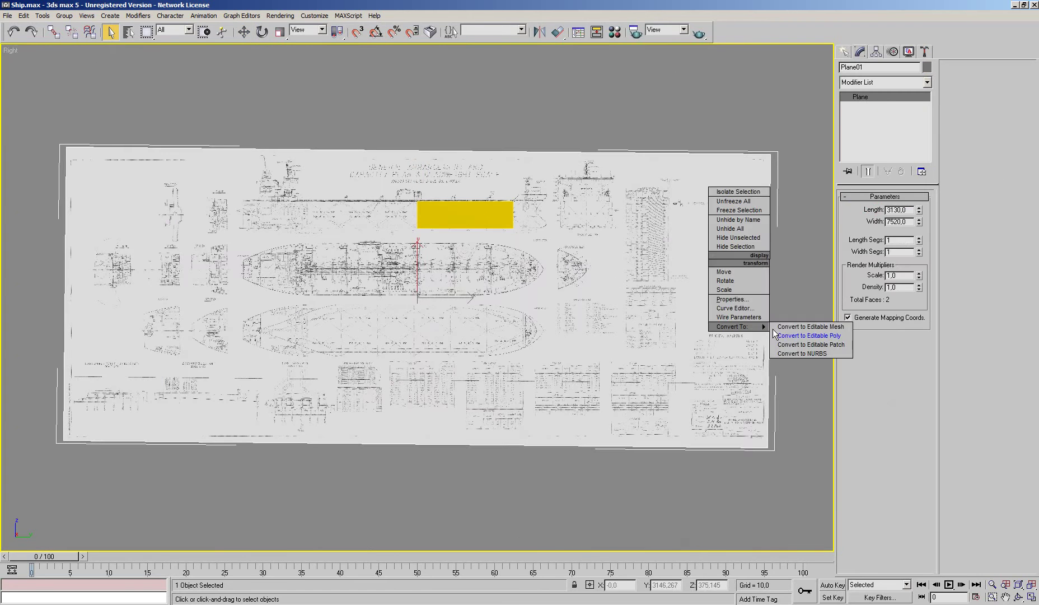
{"action": "left_click", "coordinate": [834, 331]}
{"action": "key", "text": "2"}
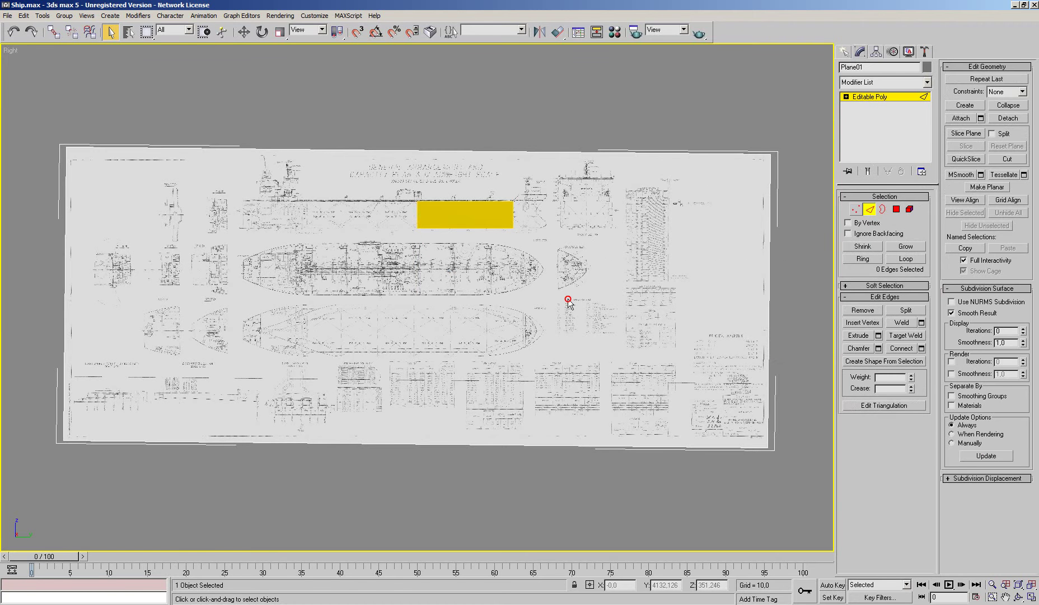
{"action": "left_click", "coordinate": [48, 328]}
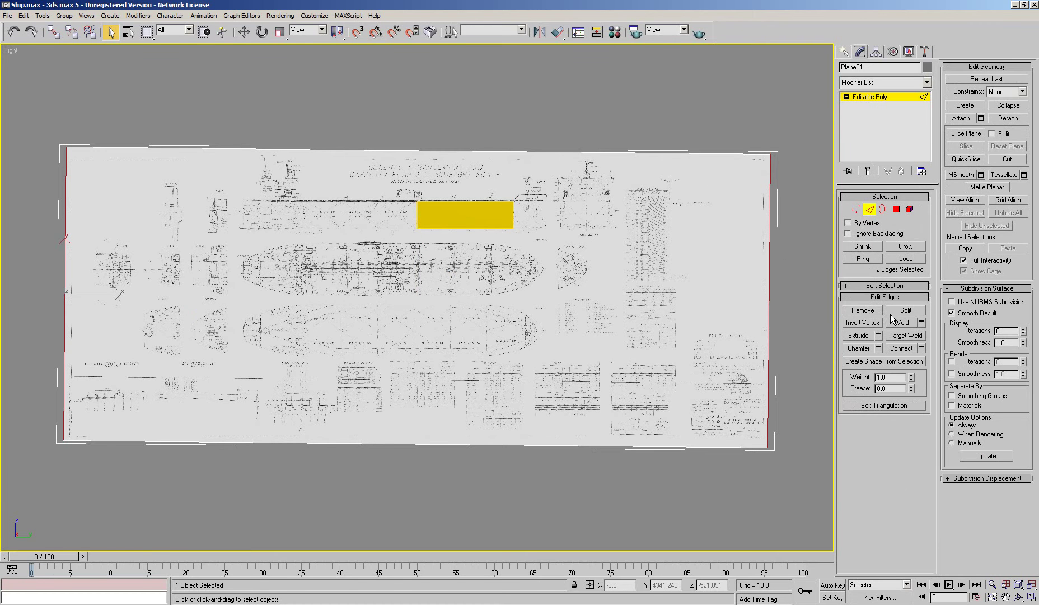
{"action": "left_click", "coordinate": [922, 349]}
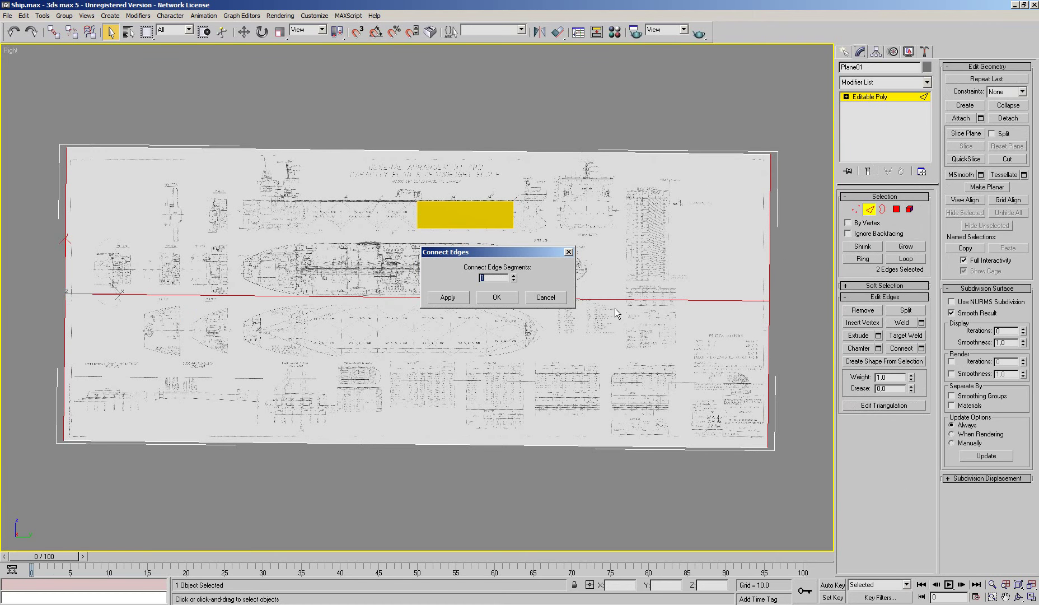
{"action": "left_click", "coordinate": [514, 275]}
{"action": "left_click", "coordinate": [514, 275]}
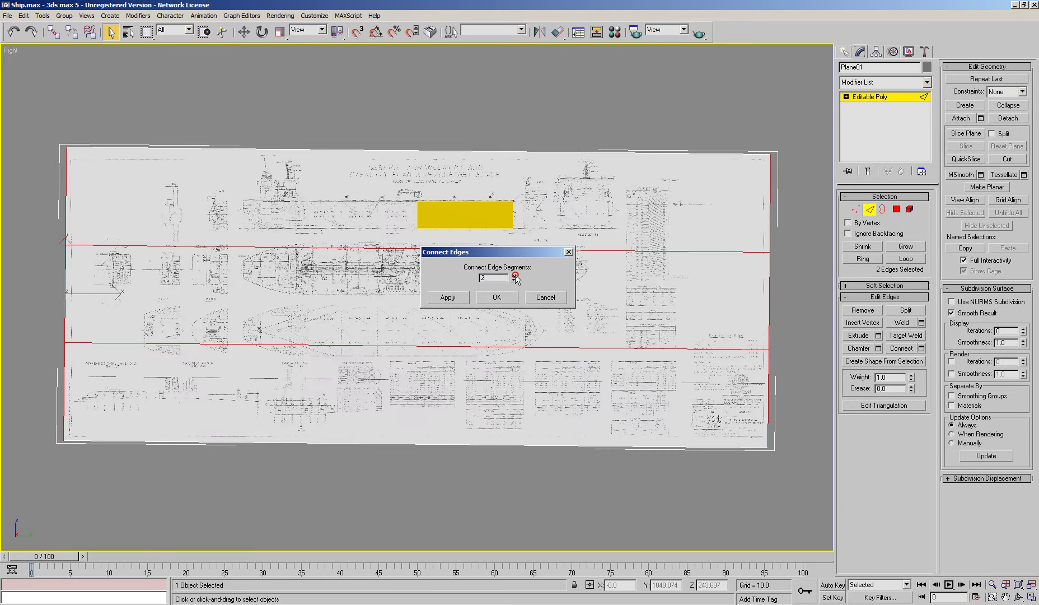
{"action": "left_click", "coordinate": [514, 275]}
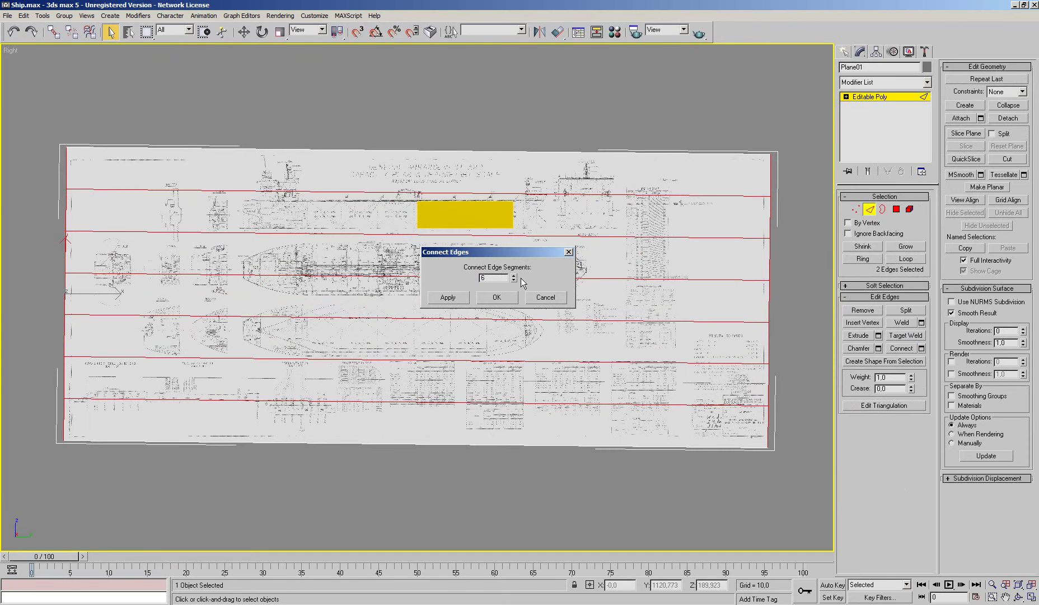
{"action": "left_click", "coordinate": [514, 280]}
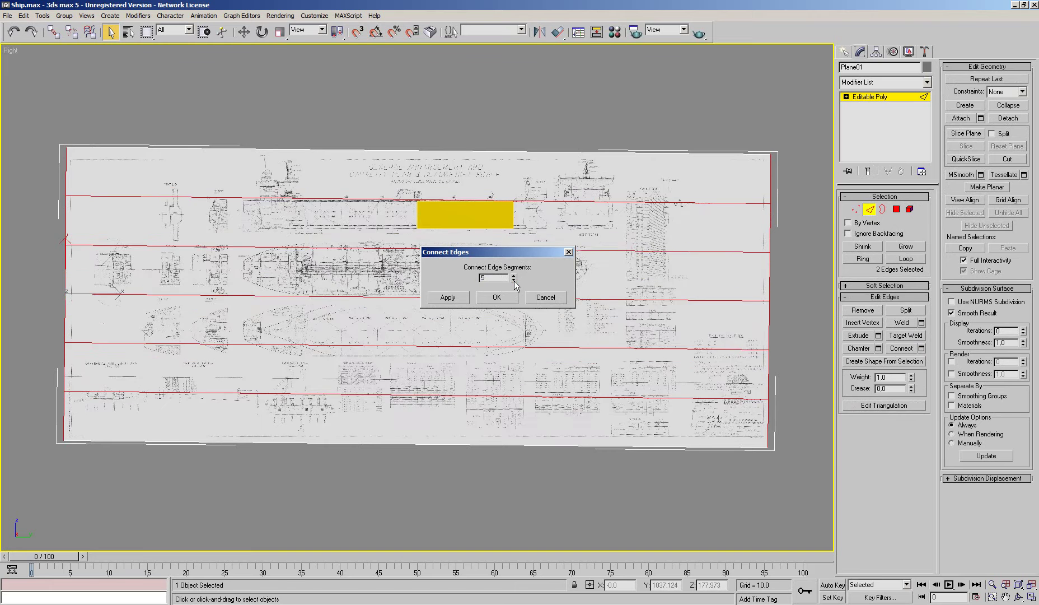
{"action": "left_click", "coordinate": [513, 280]}
{"action": "left_click", "coordinate": [536, 296]}
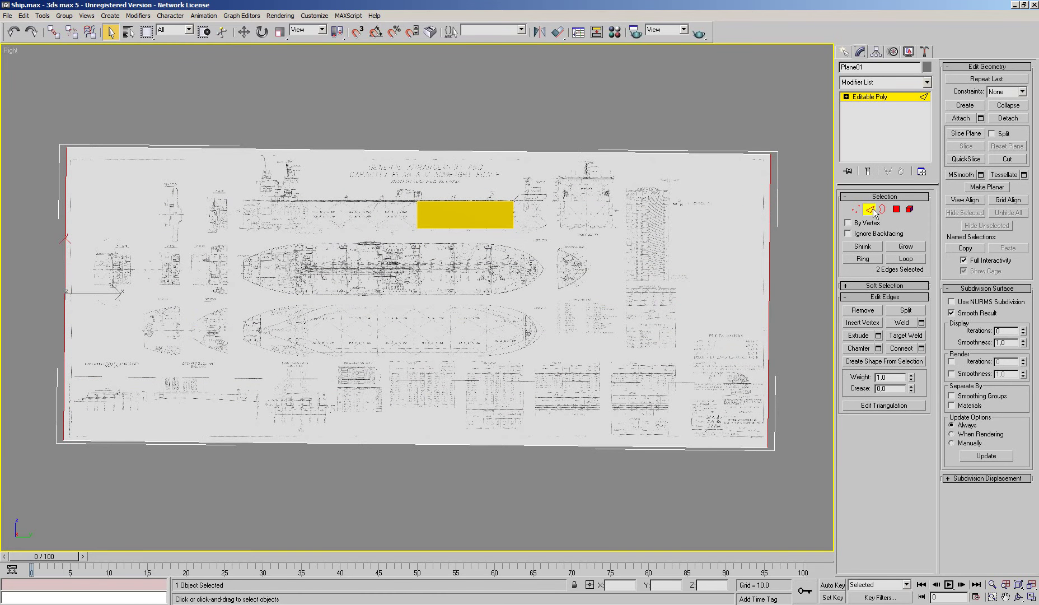
Cut three horizontal edges across the blueprint plane between the drawing rows
{"action": "key", "text": "1"}
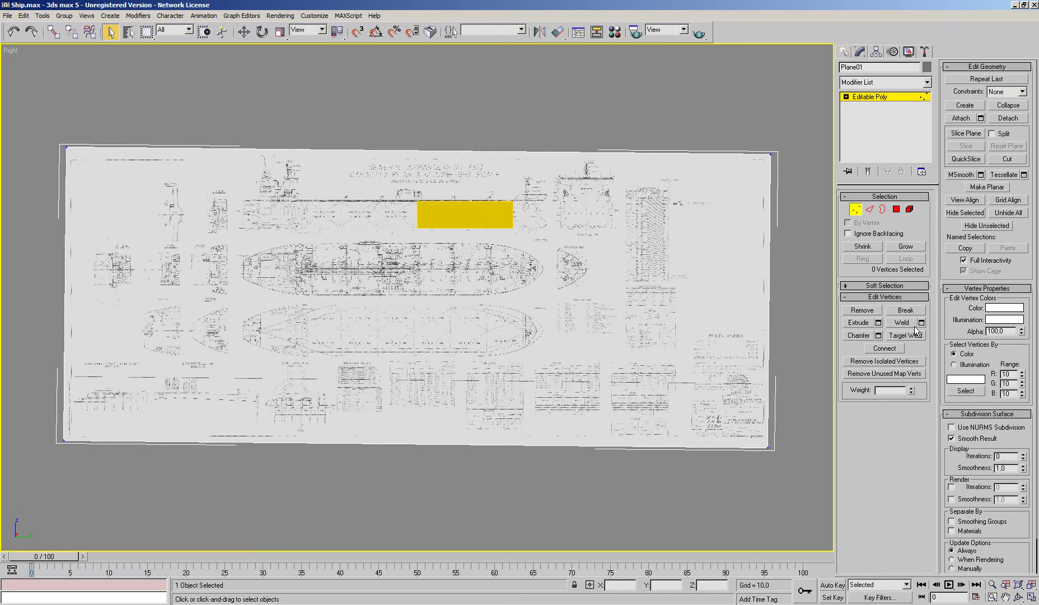
{"action": "left_click", "coordinate": [1007, 159]}
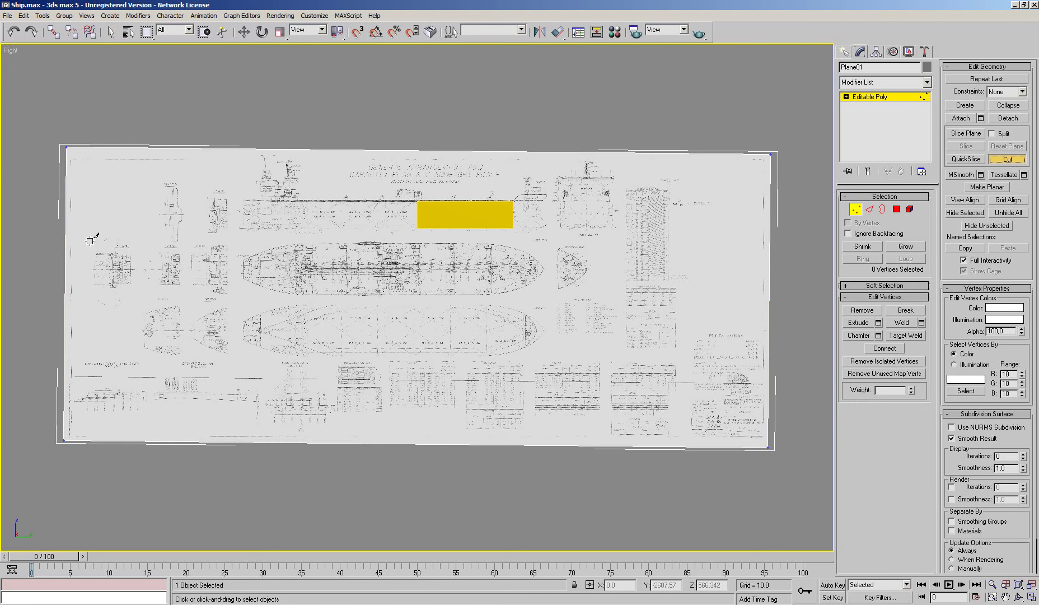
{"action": "left_click", "coordinate": [67, 239]}
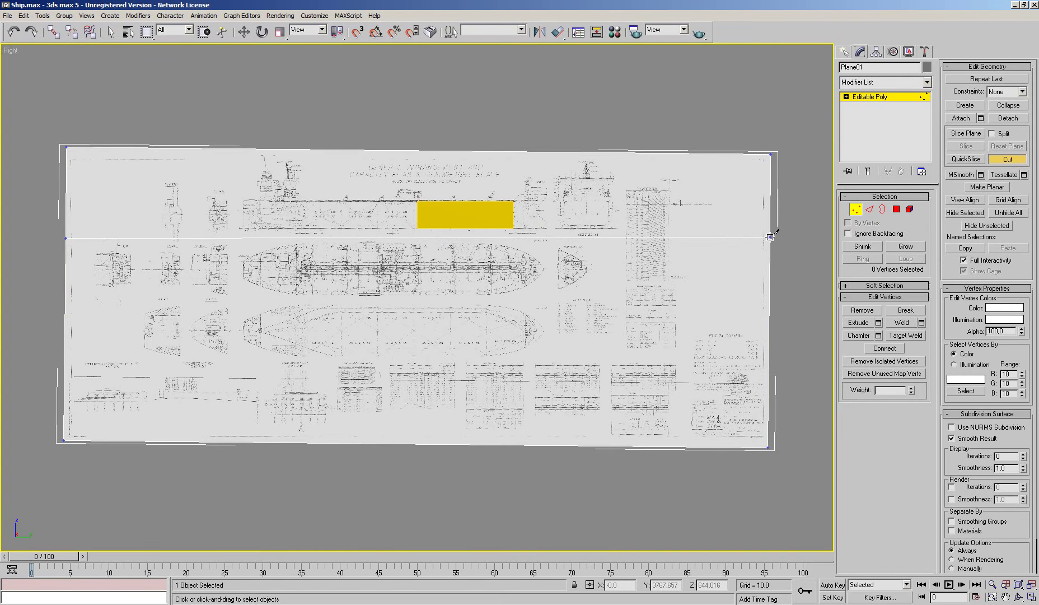
{"action": "left_click", "coordinate": [771, 237]}
{"action": "left_click", "coordinate": [65, 302]}
{"action": "left_click", "coordinate": [216, 148]}
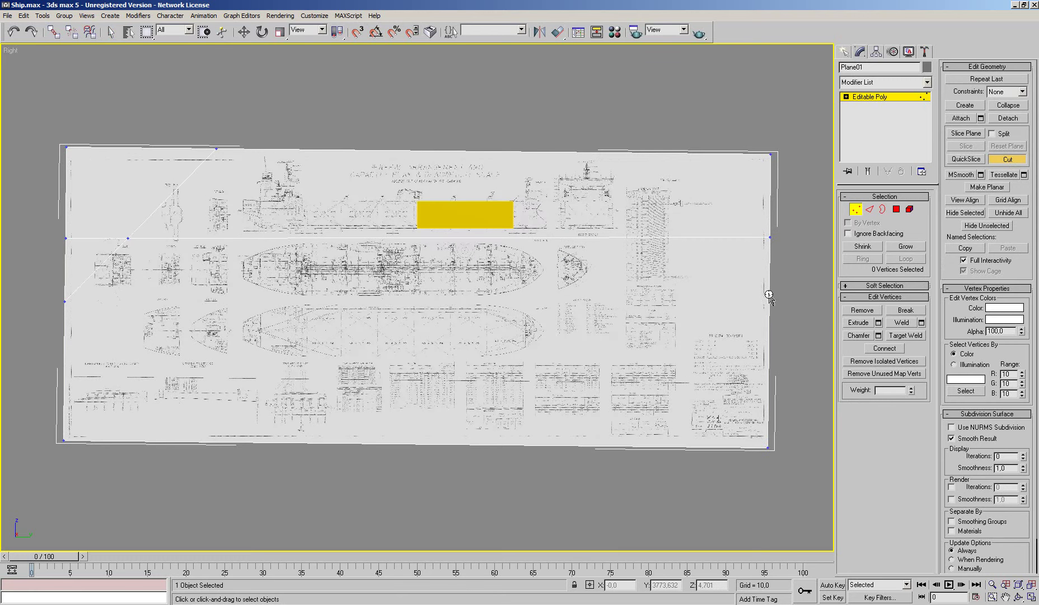
{"action": "left_click", "coordinate": [769, 295]}
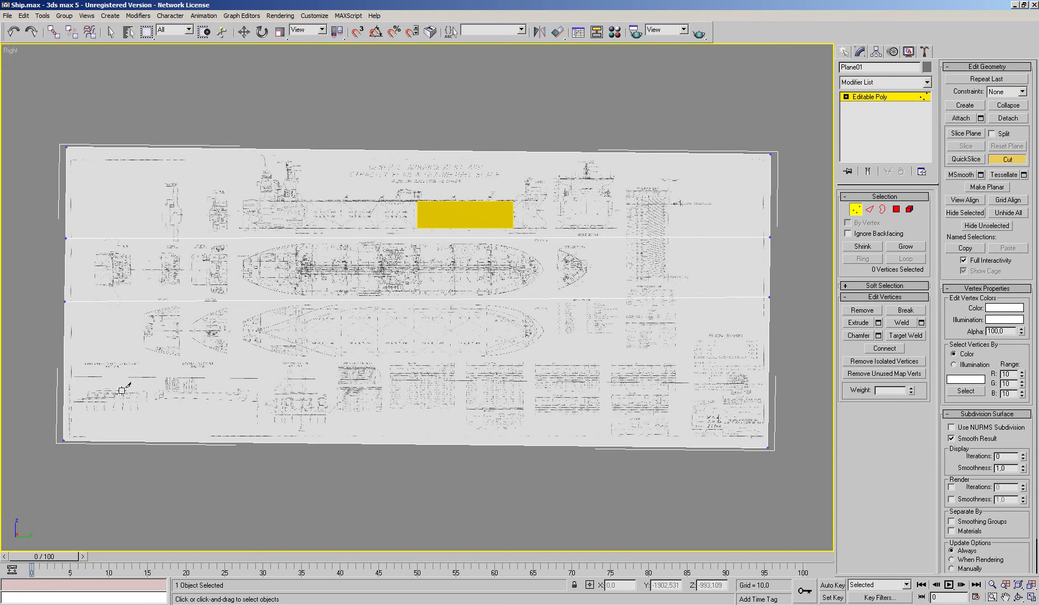
{"action": "left_click", "coordinate": [63, 367]}
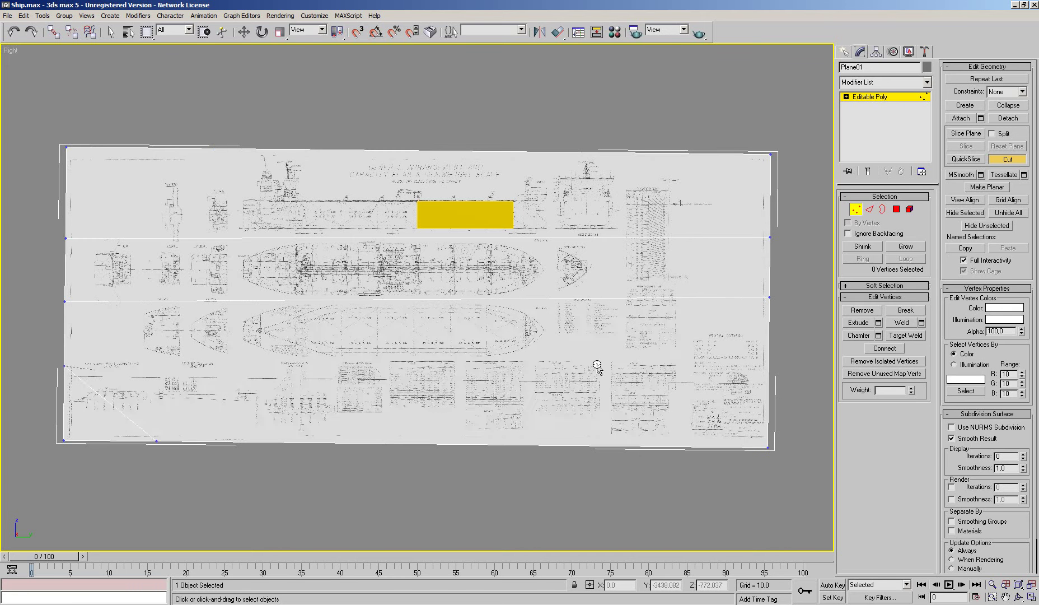
{"action": "left_click", "coordinate": [773, 363]}
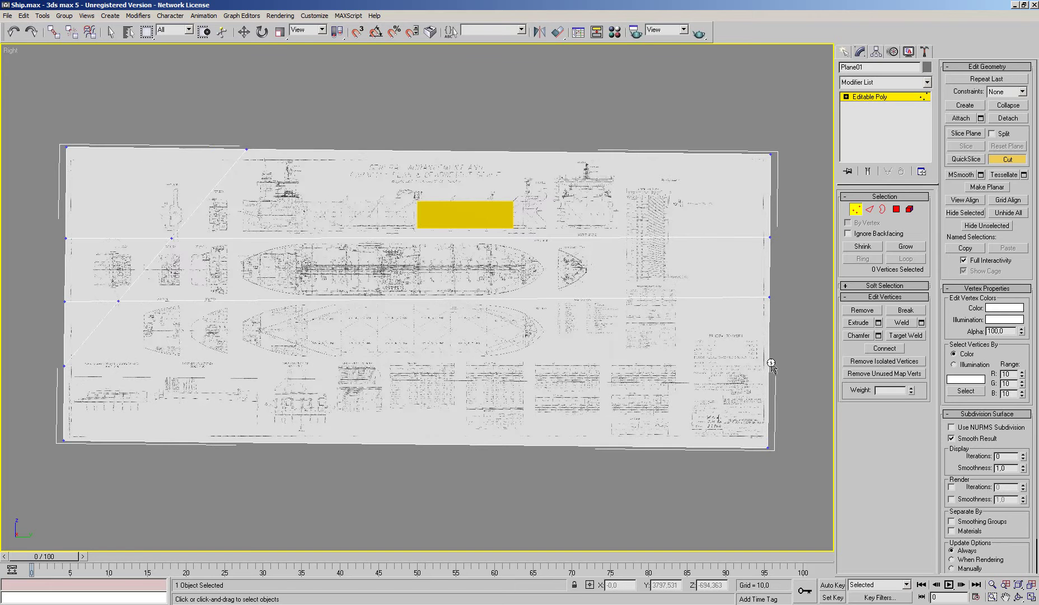
{"action": "left_click", "coordinate": [768, 367]}
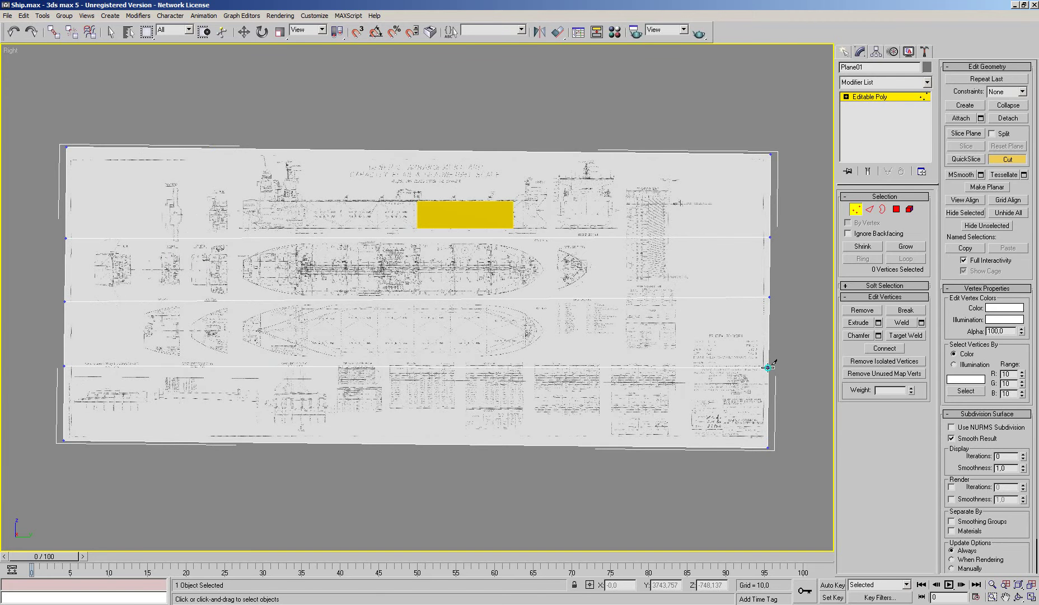
Zoom to the midship section and cut vertical edges down from the plane's top
{"action": "middle_click_drag", "start_coordinate": [546, 362], "coordinate": [406, 423]}
{"action": "scroll", "coordinate": [406, 423], "scroll_direction": "up", "scroll_amount": 5}
{"action": "middle_click_drag", "start_coordinate": [233, 68], "coordinate": [377, 205]}
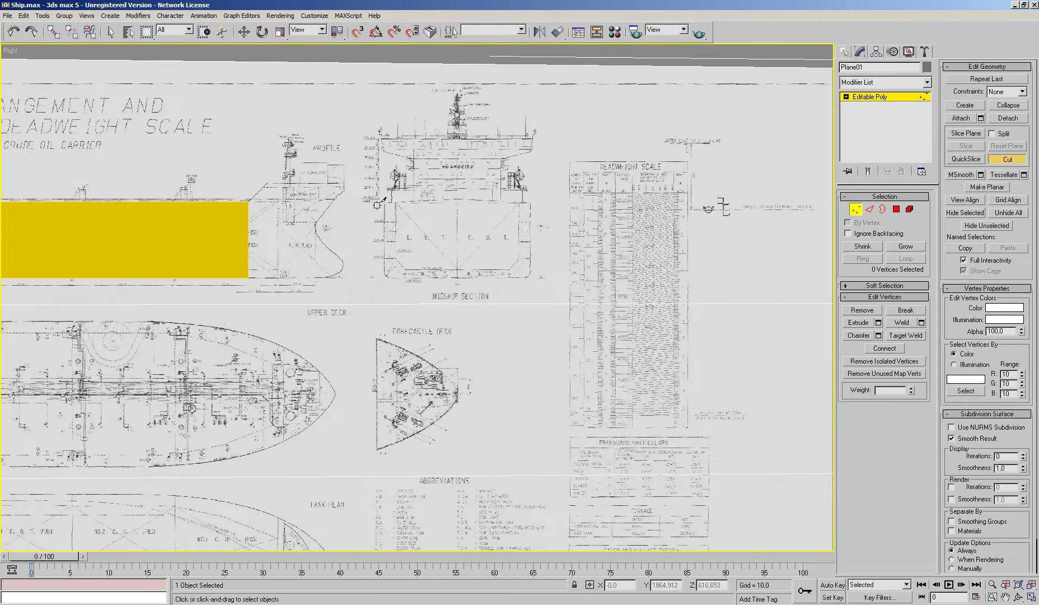
{"action": "left_click", "coordinate": [346, 62]}
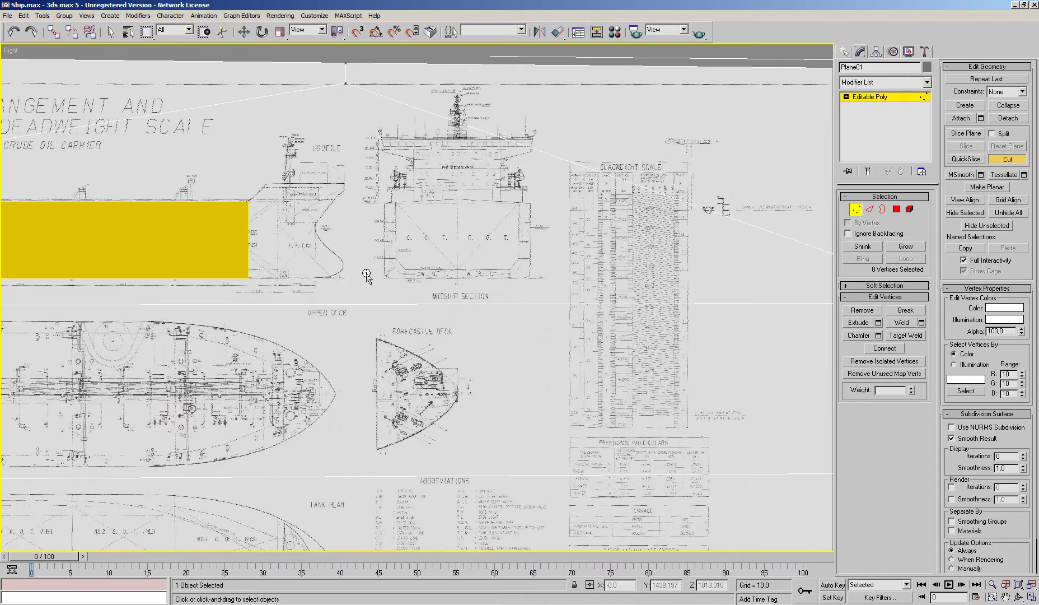
{"action": "left_click", "coordinate": [366, 302]}
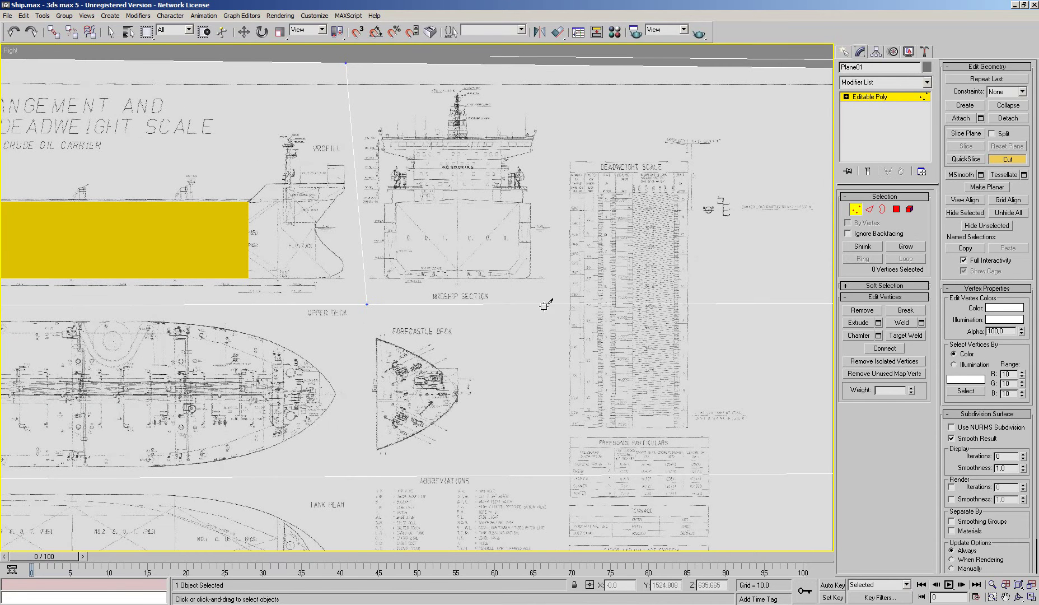
{"action": "left_click", "coordinate": [553, 65]}
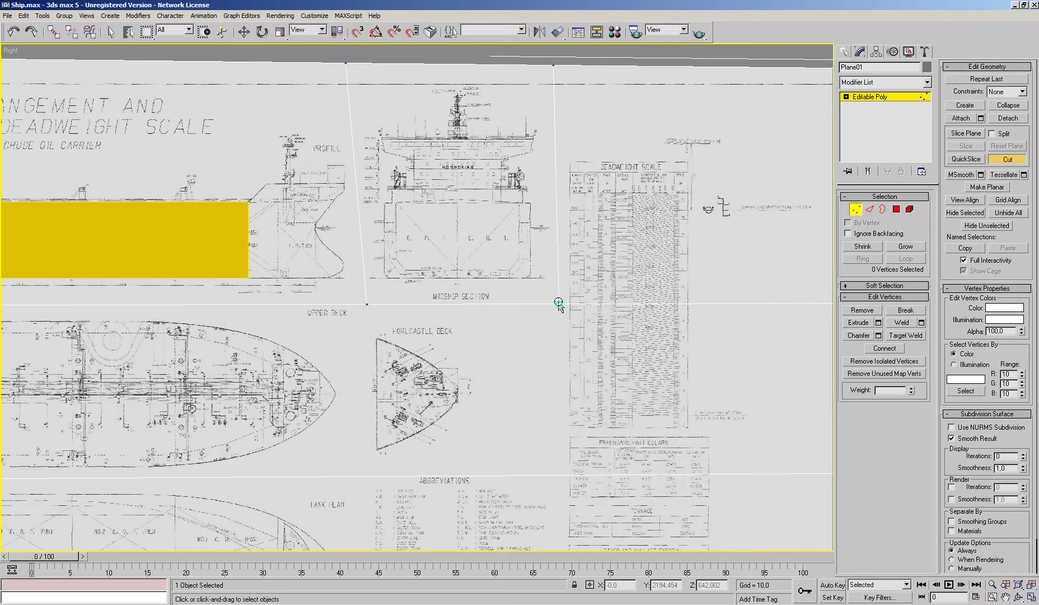
{"action": "scroll", "coordinate": [562, 327], "scroll_direction": "down", "scroll_amount": 3}
Delete the empty bottom strip polygon of the blueprint plane
{"action": "left_click", "coordinate": [896, 208]}
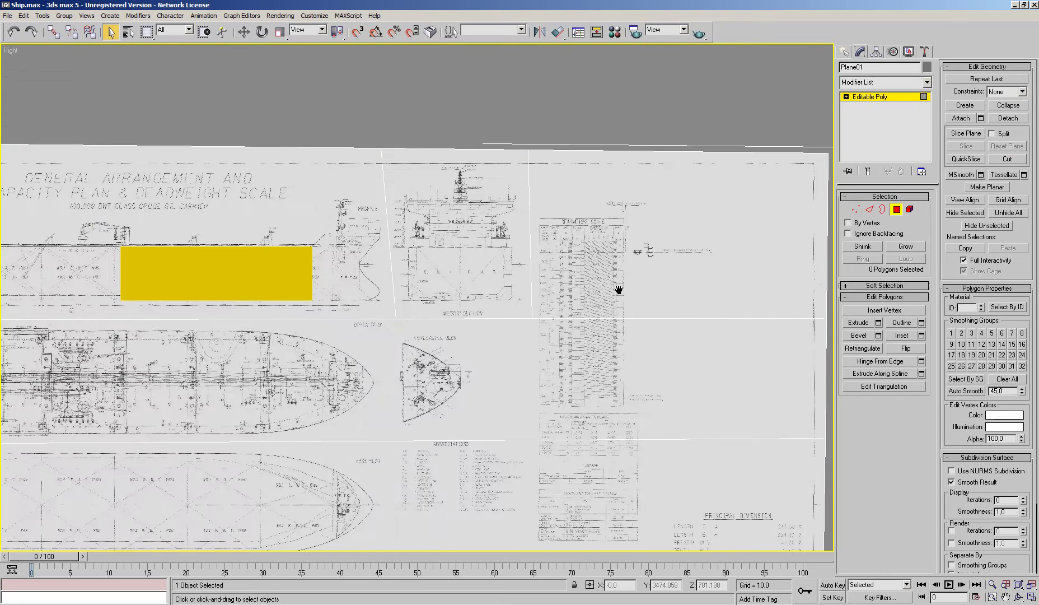
{"action": "scroll", "coordinate": [616, 247], "scroll_direction": "down", "scroll_amount": 2}
{"action": "middle_click_drag", "start_coordinate": [243, 536], "coordinate": [327, 417]}
{"action": "left_click", "coordinate": [446, 335]}
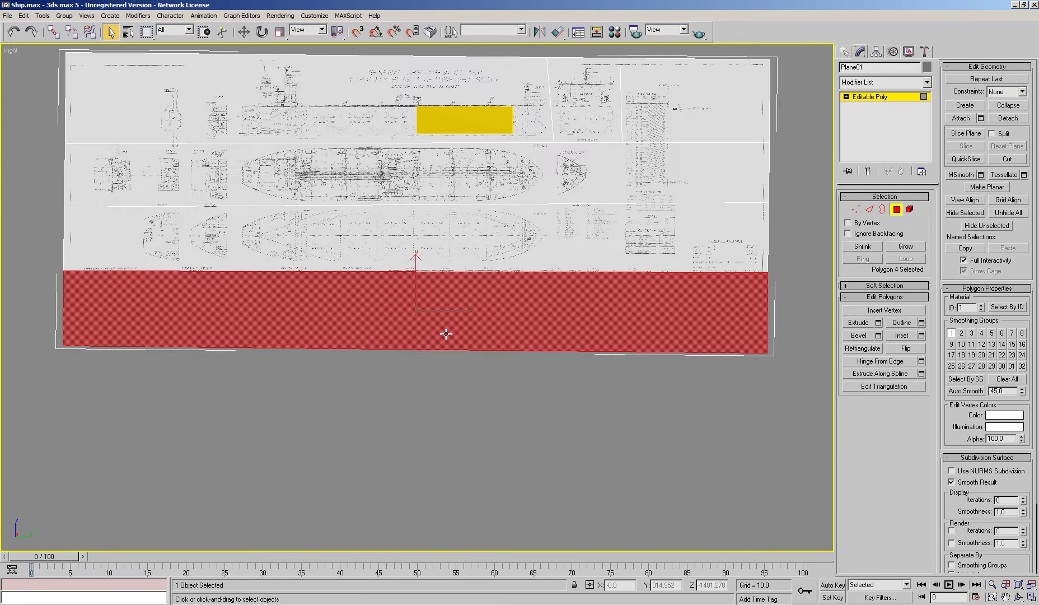
{"action": "key", "text": "Delete"}
{"action": "left_click", "coordinate": [518, 341]}
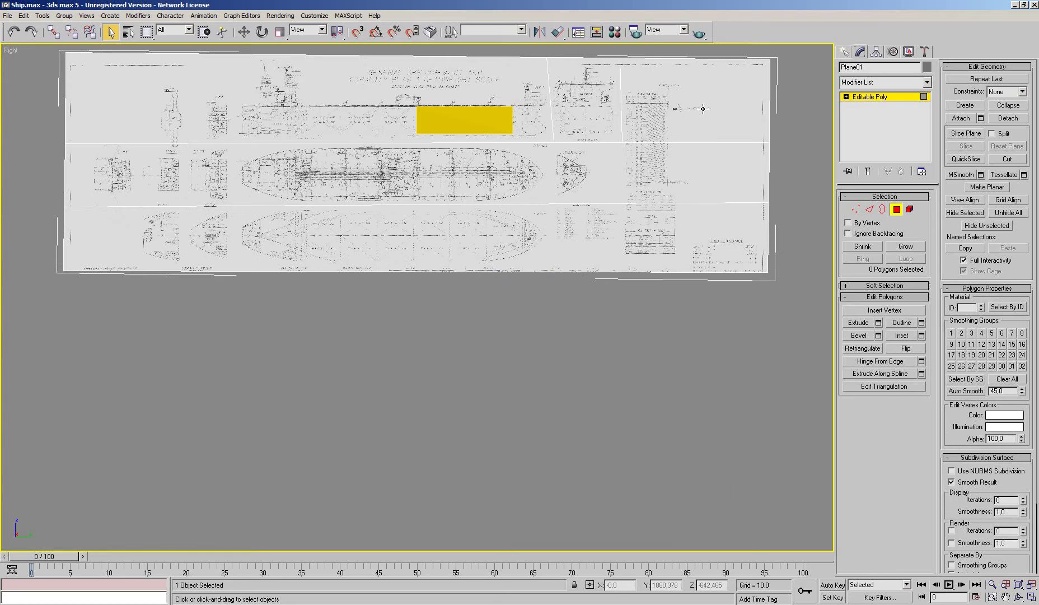
Delete the top-right panel polygon and exit sub-object mode
{"action": "left_click", "coordinate": [670, 132]}
{"action": "key", "text": "Delete"}
{"action": "key", "text": "Return"}
{"action": "middle_click_drag", "start_coordinate": [336, 239], "coordinate": [445, 315]}
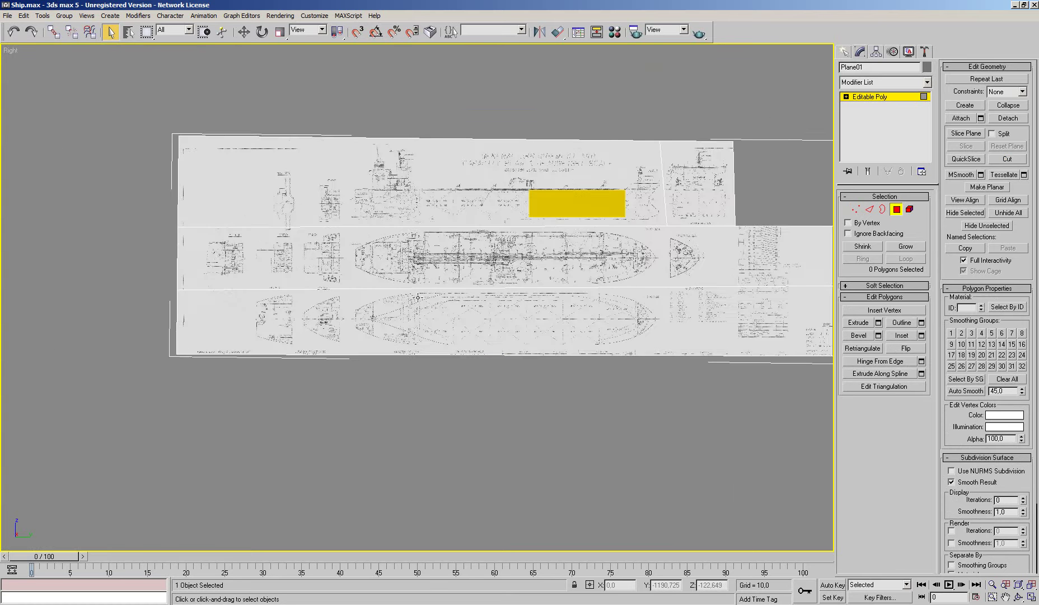
{"action": "scroll", "coordinate": [445, 315], "scroll_direction": "up", "scroll_amount": 3}
{"action": "scroll", "coordinate": [419, 288], "scroll_direction": "down", "scroll_amount": 1}
{"action": "middle_click_drag", "start_coordinate": [550, 286], "coordinate": [482, 304]}
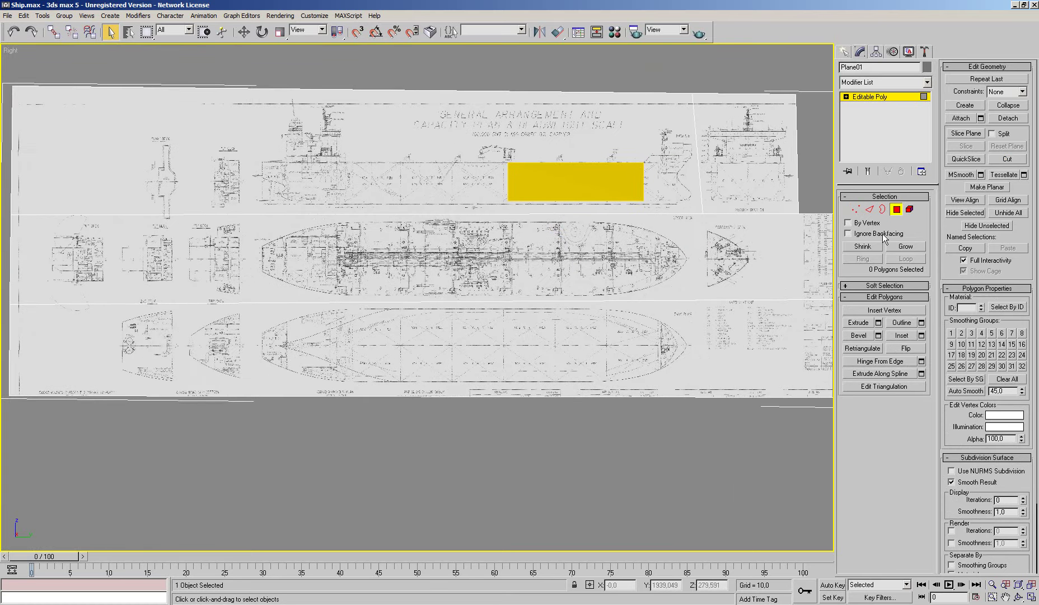
{"action": "key", "text": "ctrl+b"}
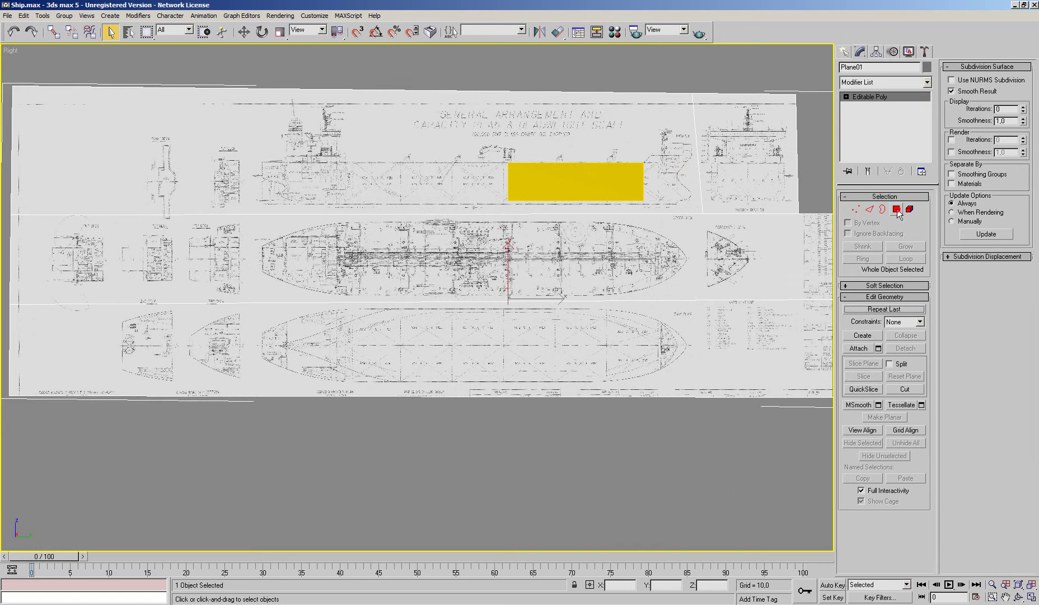
Detach the middle strip and the bottom strip as separate objects
{"action": "left_click", "coordinate": [896, 209]}
{"action": "left_click", "coordinate": [757, 271]}
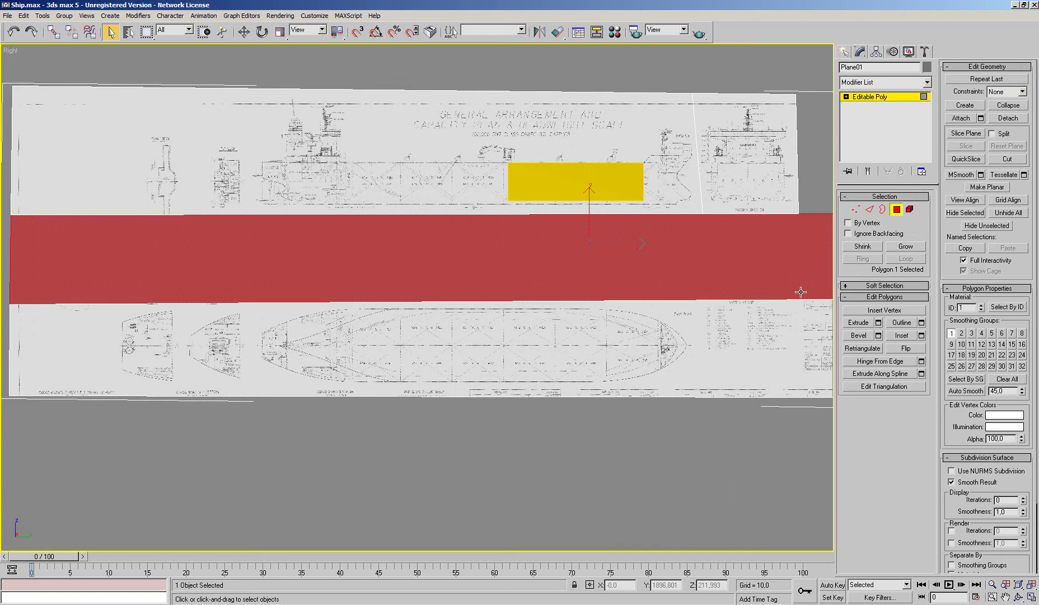
{"action": "left_click", "coordinate": [1008, 119]}
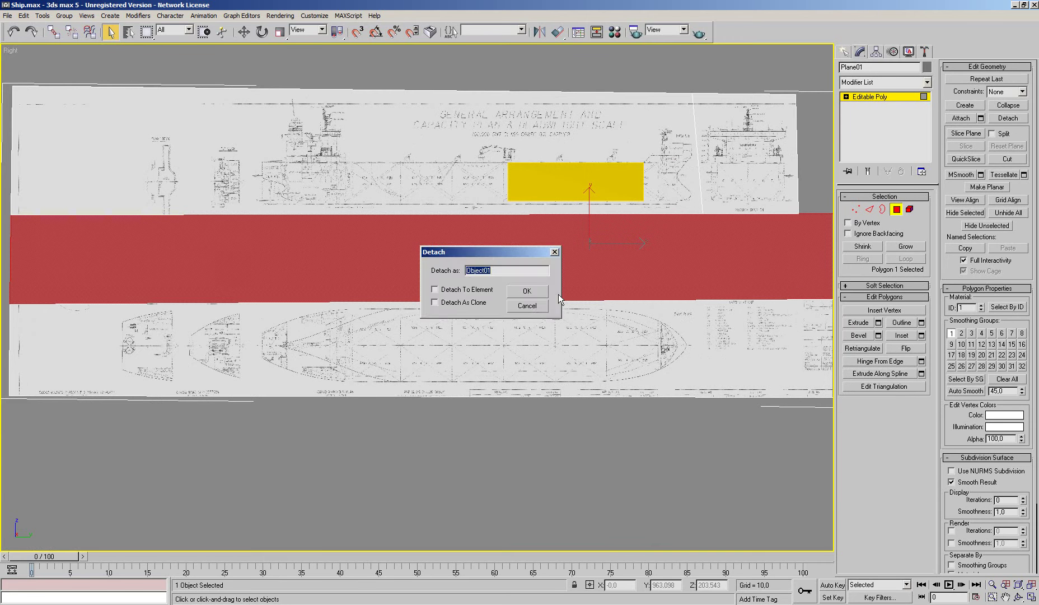
{"action": "left_click", "coordinate": [551, 286]}
{"action": "left_click", "coordinate": [611, 333]}
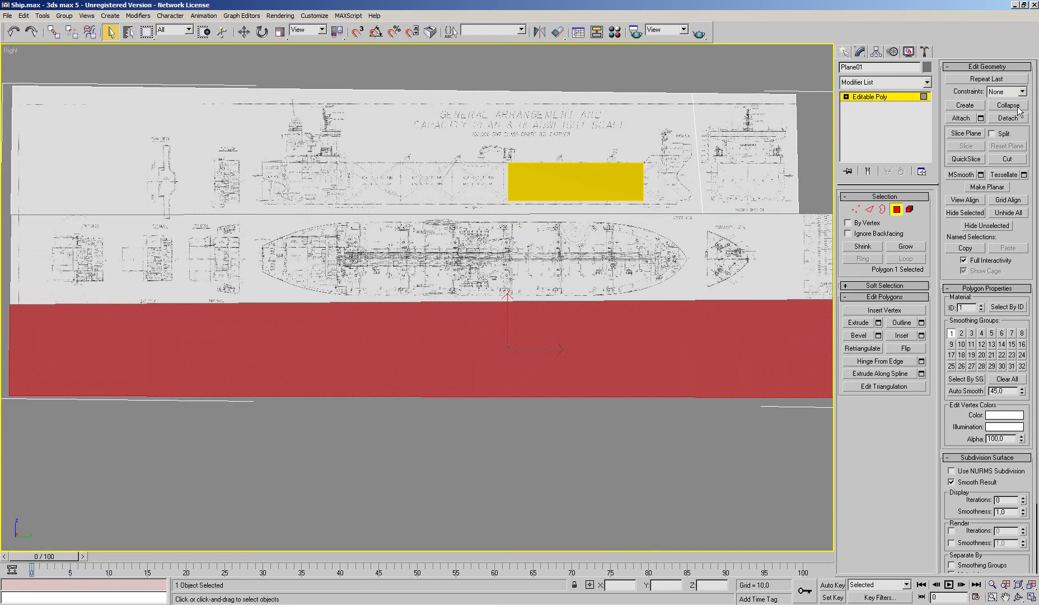
{"action": "left_click", "coordinate": [1014, 118]}
{"action": "left_click", "coordinate": [550, 288]}
Detach the top-right midship section panel, then leave Polygon mode
{"action": "left_click", "coordinate": [756, 152]}
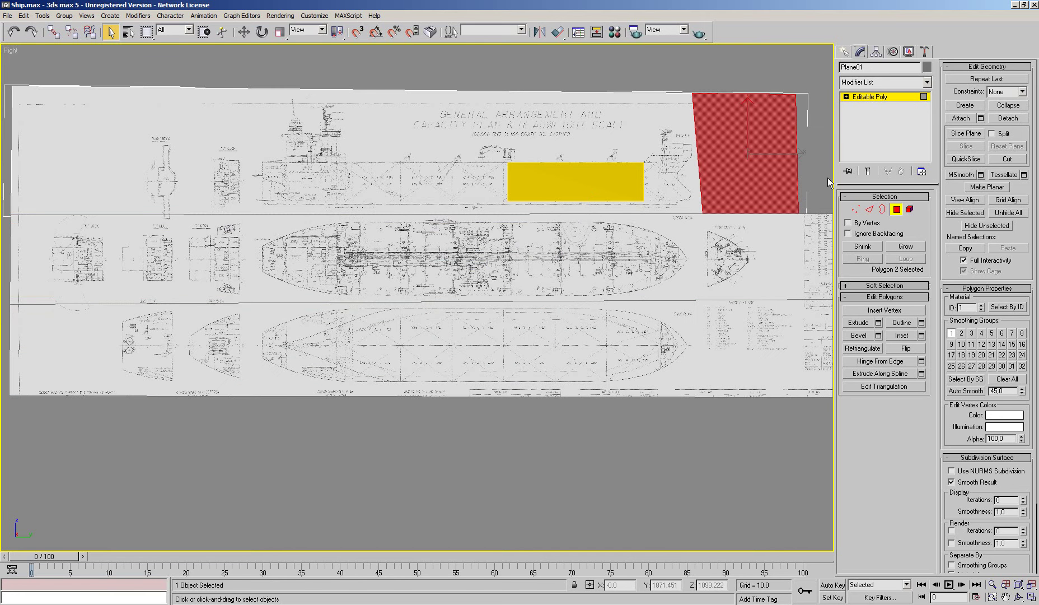
{"action": "left_click", "coordinate": [1016, 118]}
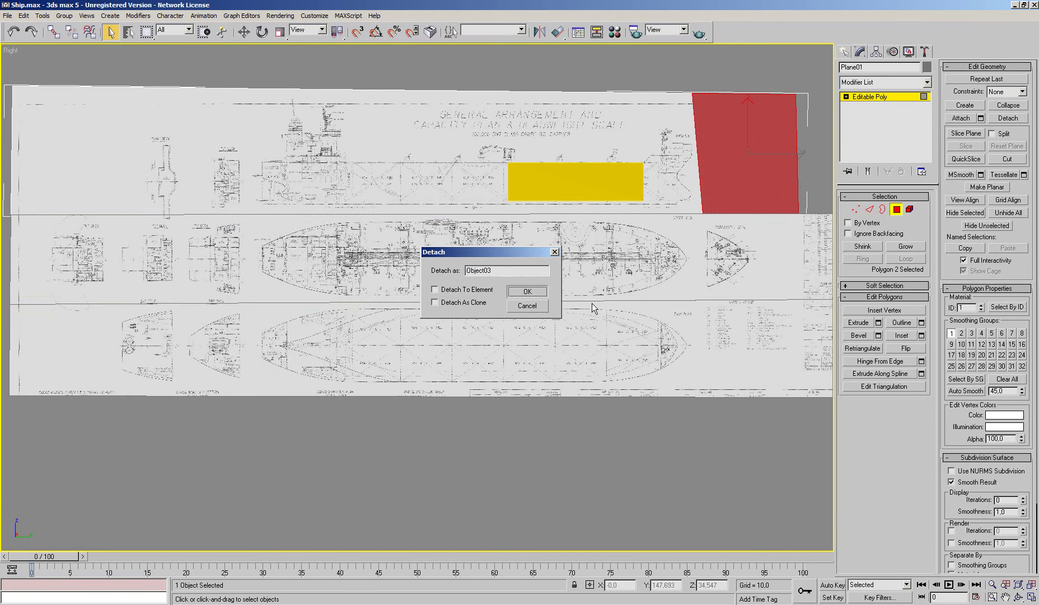
{"action": "left_click", "coordinate": [549, 288]}
{"action": "left_click", "coordinate": [896, 209]}
{"action": "middle_click_drag", "start_coordinate": [625, 239], "coordinate": [615, 248]}
Select the midship section plane and centre its pivot on the object with Affect Pivot Only
{"action": "scroll", "coordinate": [615, 248], "scroll_direction": "up", "scroll_amount": 3}
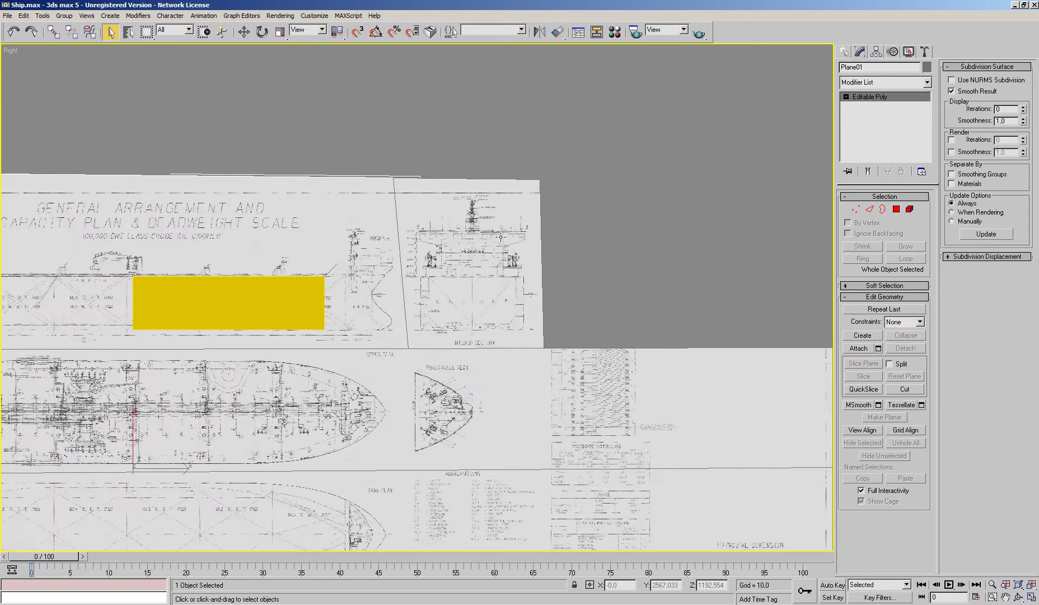
{"action": "left_click", "coordinate": [540, 240]}
{"action": "left_click", "coordinate": [876, 52]}
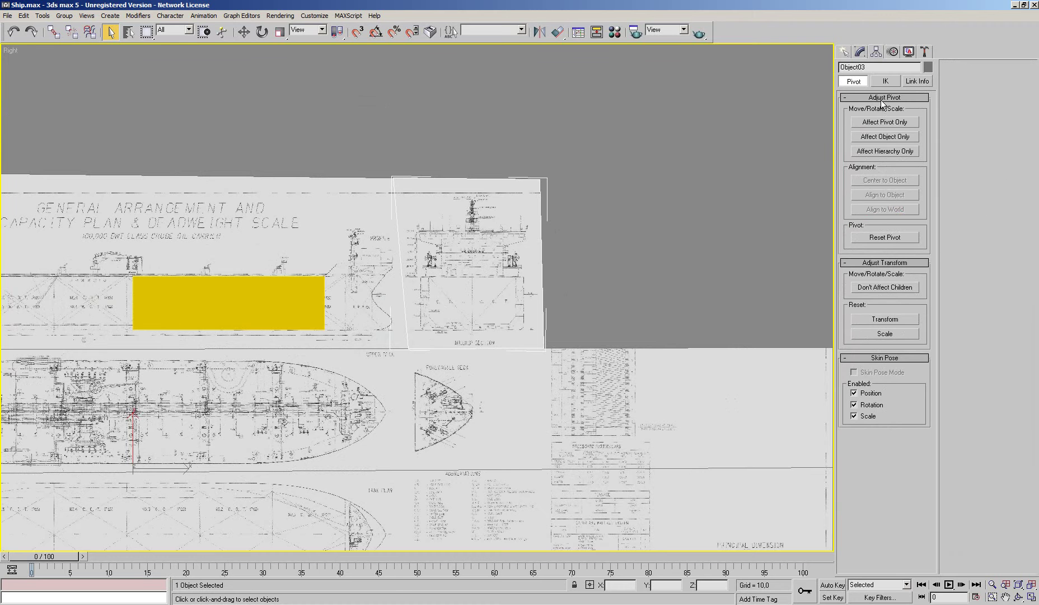
{"action": "left_click", "coordinate": [885, 122]}
{"action": "left_click", "coordinate": [883, 182]}
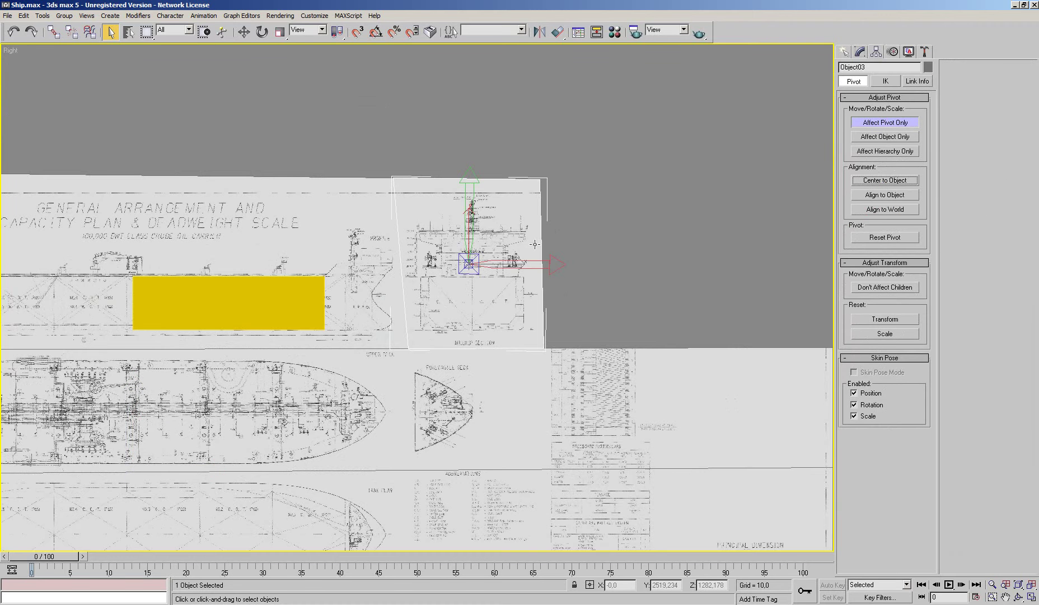
Drag the midship plane's pivot onto the drawing's centreline, down toward the C.O.T. row
{"action": "scroll", "coordinate": [478, 279], "scroll_direction": "up", "scroll_amount": 2}
{"action": "scroll", "coordinate": [479, 280], "scroll_direction": "up", "scroll_amount": 2}
{"action": "scroll", "coordinate": [478, 280], "scroll_direction": "up", "scroll_amount": 3}
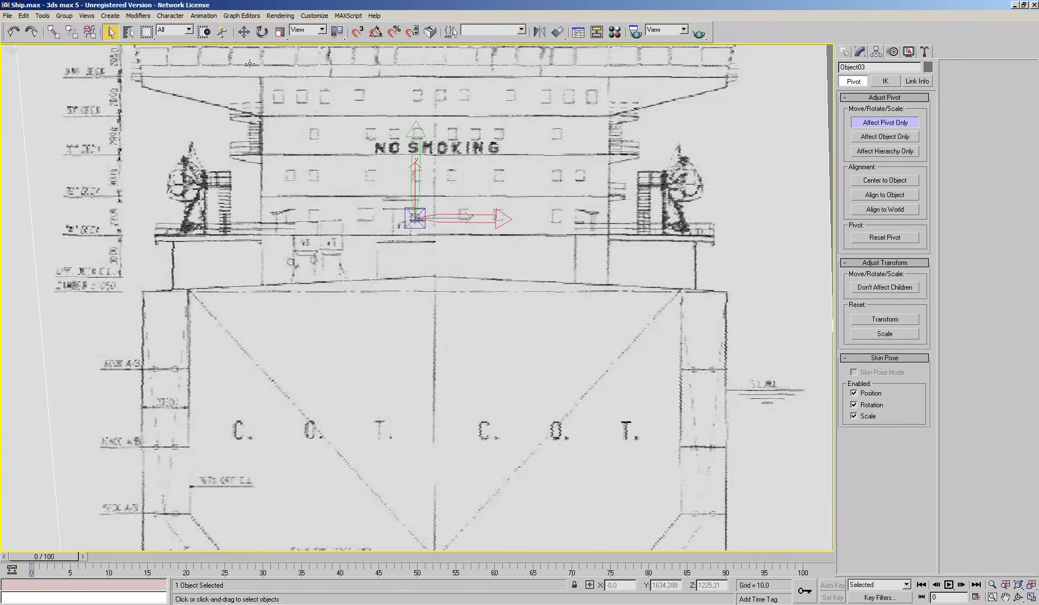
{"action": "left_click", "coordinate": [244, 32]}
{"action": "middle_click_drag", "start_coordinate": [436, 225], "coordinate": [452, 262]}
{"action": "mouse_move", "coordinate": [452, 261]}
{"action": "left_mouse_down"}
{"action": "mouse_move", "coordinate": [465, 333]}
{"action": "mouse_move", "coordinate": [457, 375]}
{"action": "left_mouse_up"}
{"action": "middle_click_drag", "start_coordinate": [492, 426], "coordinate": [471, 340]}
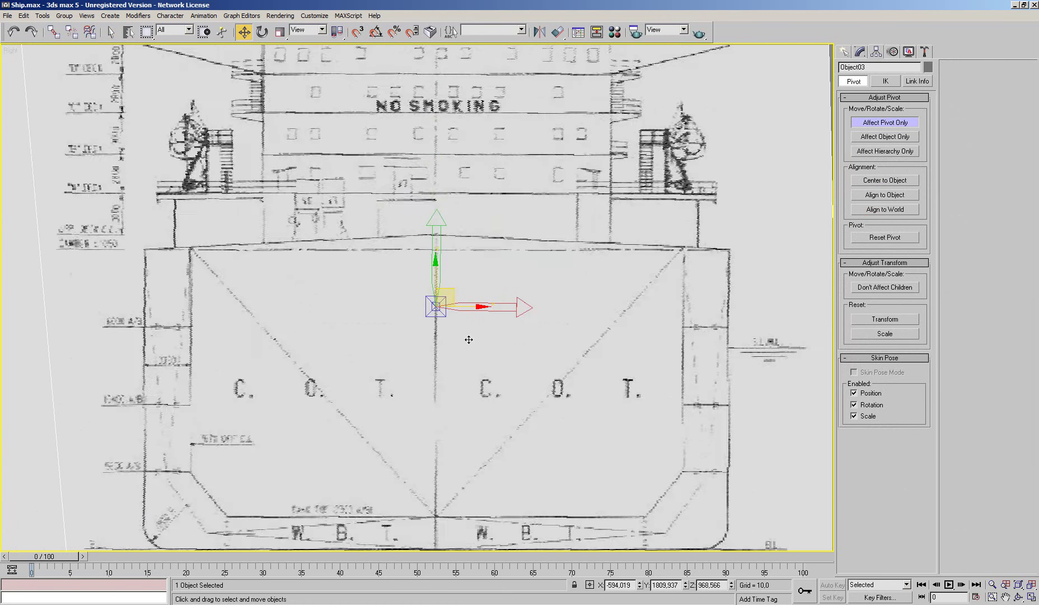
Fine-tune the pivot onto the hull centreline, end pivot editing and return to perspective
{"action": "scroll", "coordinate": [433, 283], "scroll_direction": "up", "scroll_amount": 3}
{"action": "left_click_drag", "start_coordinate": [435, 283], "coordinate": [434, 285]}
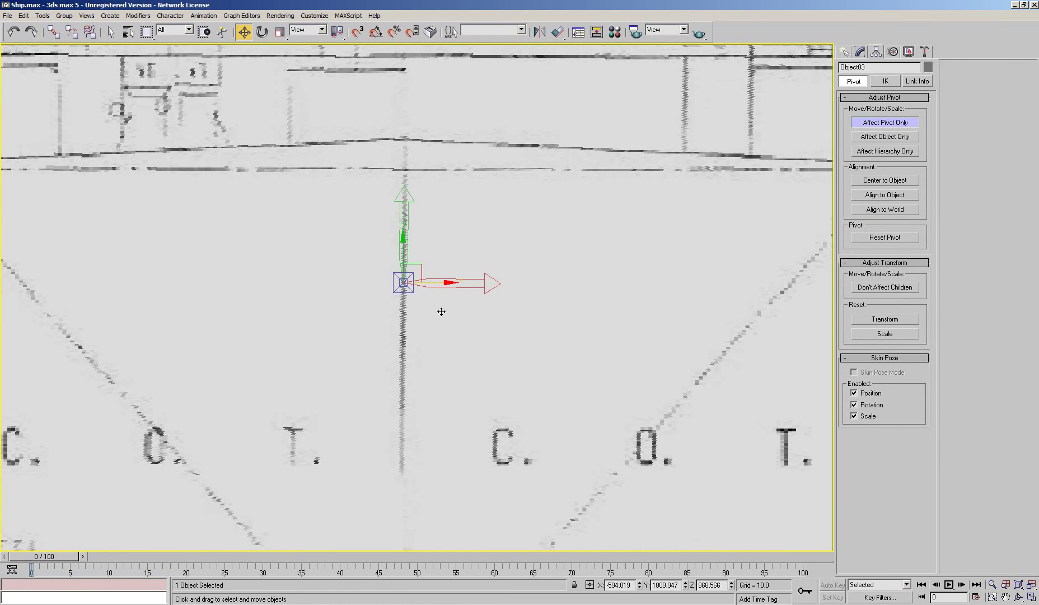
{"action": "scroll", "coordinate": [440, 311], "scroll_direction": "down", "scroll_amount": 5}
{"action": "left_click", "coordinate": [866, 127]}
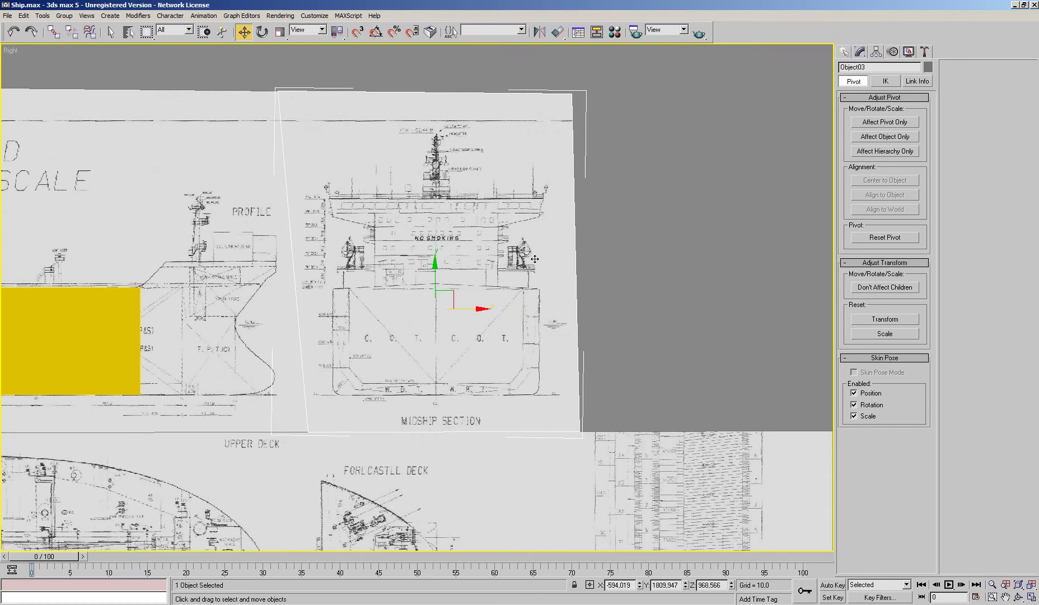
{"action": "key", "text": "p"}
{"action": "scroll", "coordinate": [555, 314], "scroll_direction": "up", "scroll_amount": 3}
Try rotating the midship plane by hand, then cancel and undo the rotation
{"action": "scroll", "coordinate": [556, 314], "scroll_direction": "up", "scroll_amount": 2}
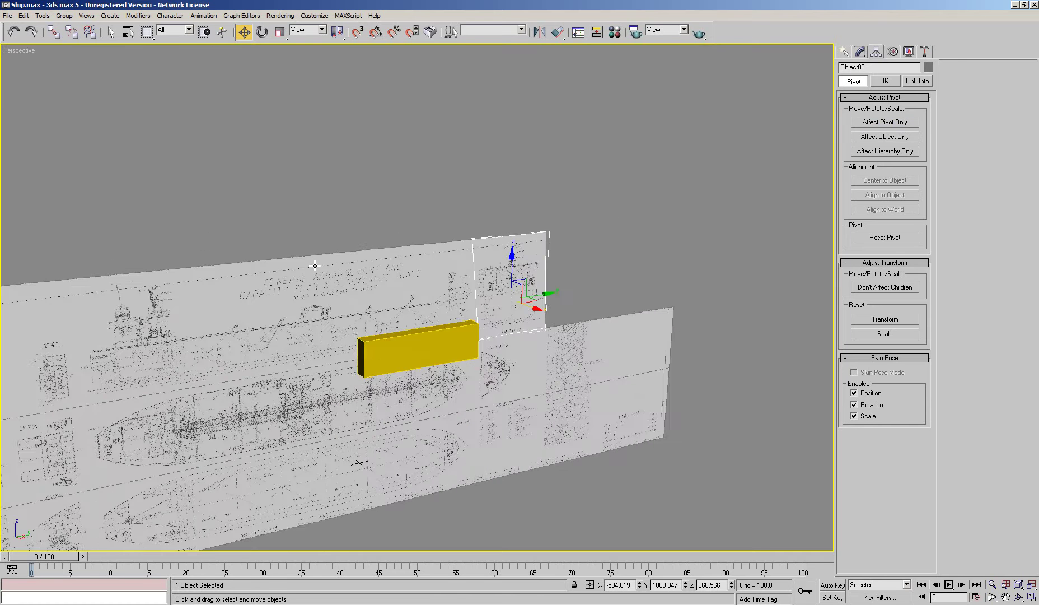
{"action": "scroll", "coordinate": [504, 280], "scroll_direction": "up", "scroll_amount": 2}
{"action": "key", "text": "e"}
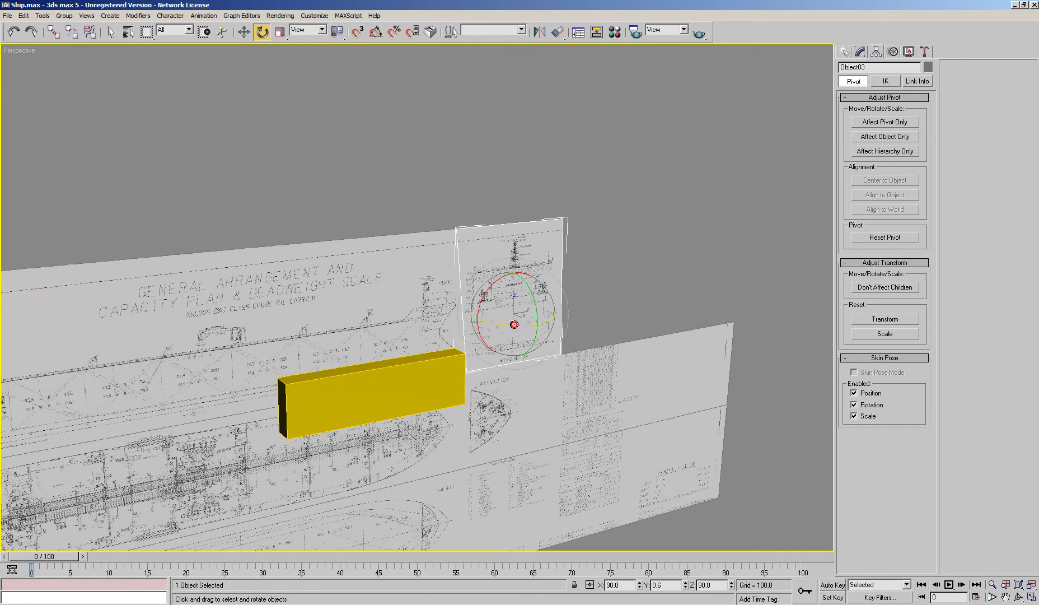
{"action": "left_click_drag", "start_coordinate": [504, 324], "coordinate": [480, 328]}
{"action": "right_click", "coordinate": [480, 329]}
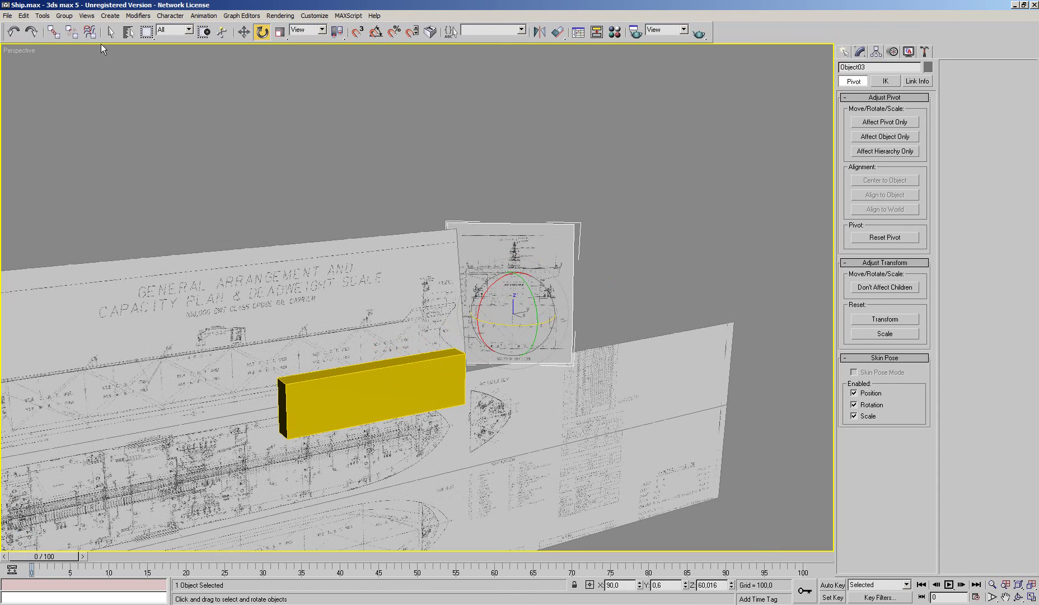
{"action": "left_click", "coordinate": [12, 33]}
{"action": "type", "text": "90"}
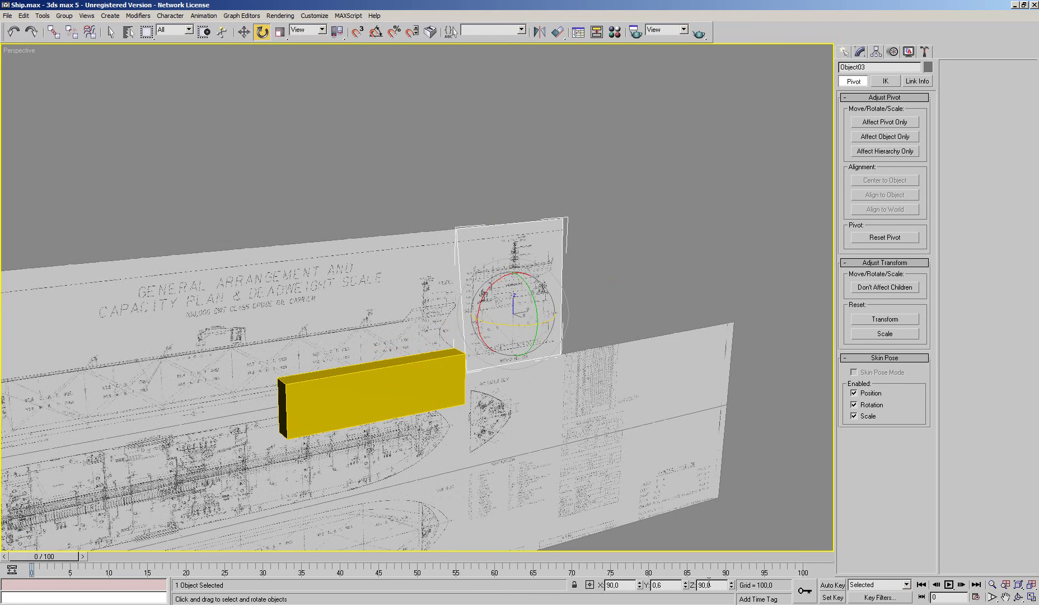
Rotate the midship plane 90° about Z using the offset transform type-in
{"action": "left_click", "coordinate": [589, 585]}
{"action": "double_click", "coordinate": [707, 585]}
{"action": "type", "text": "90"}
{"action": "key", "text": "Return"}
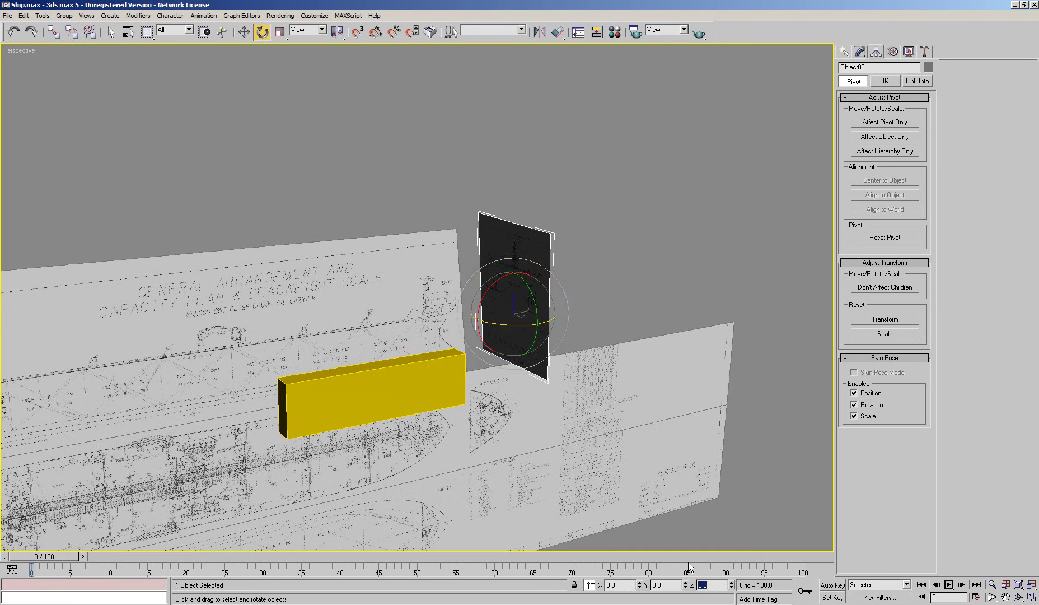
{"action": "type", "text": "90"}
{"action": "key", "text": "Return"}
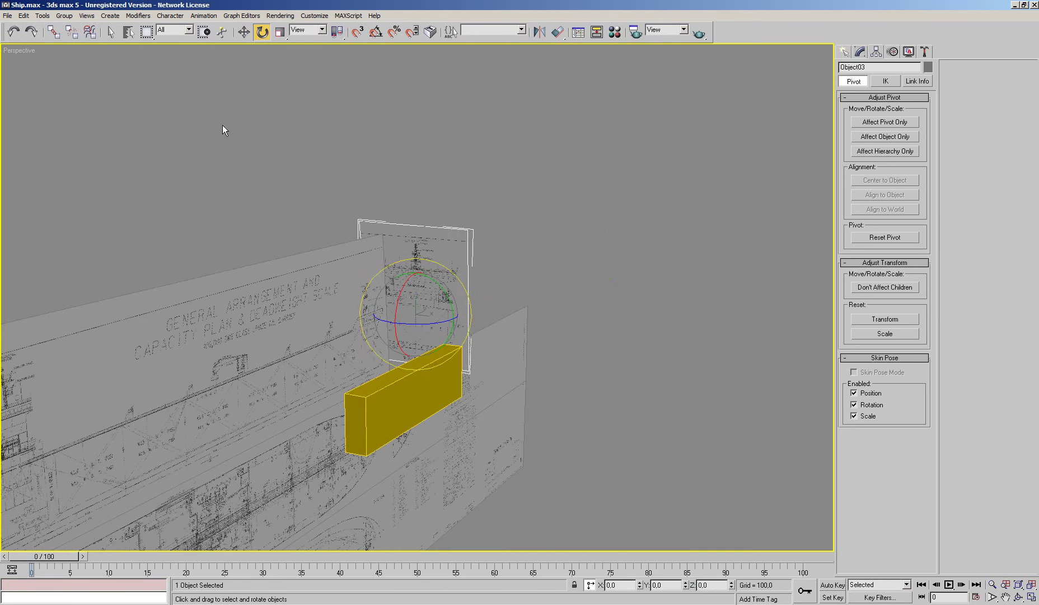
Orbit the scene to check the midship plane stands crosswise beside the yellow box
{"action": "left_click", "coordinate": [109, 33]}
{"action": "middle_click_drag", "start_coordinate": [331, 238], "coordinate": [355, 254], "text": "alt"}
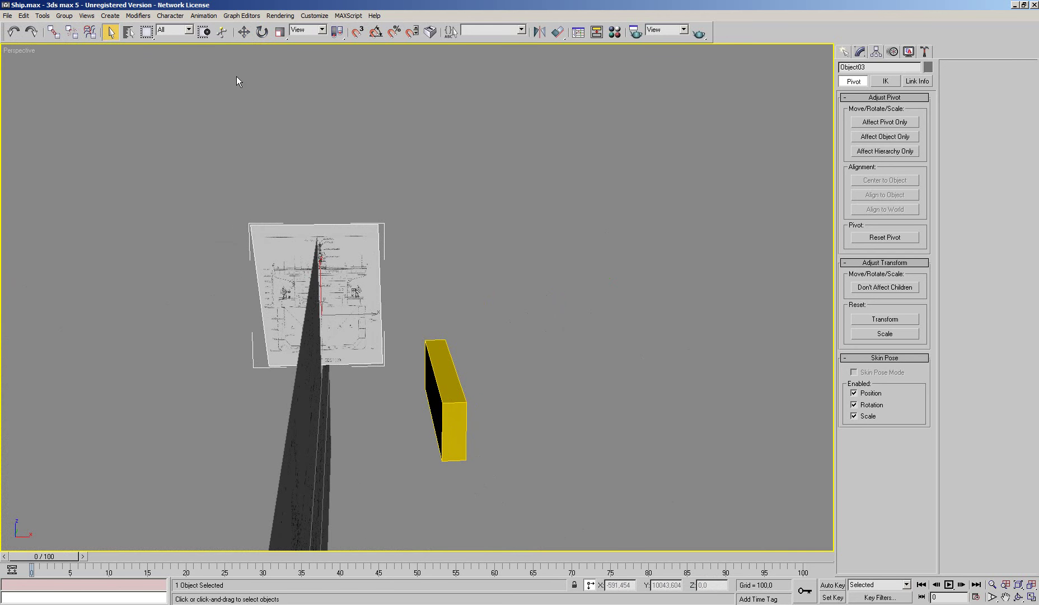
{"action": "key", "text": "w"}
{"action": "middle_click_drag", "start_coordinate": [287, 144], "coordinate": [562, 593], "text": "alt"}
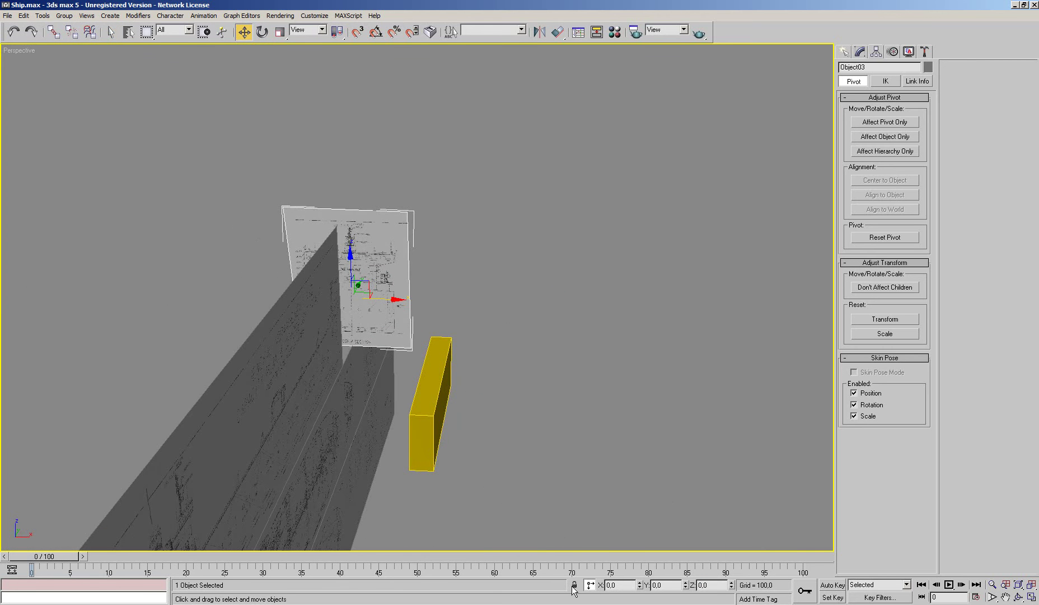
{"action": "left_click", "coordinate": [590, 584]}
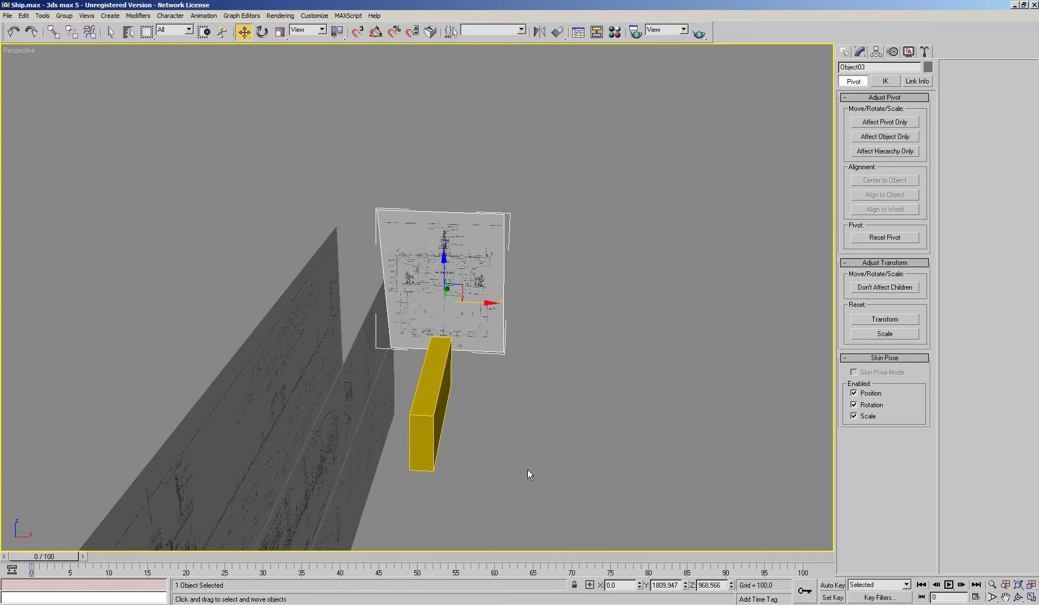
{"action": "mouse_move", "coordinate": [491, 386]}
{"action": "middle_mouse_down", "text": "alt"}
{"action": "mouse_move", "coordinate": [497, 424]}
{"action": "mouse_move", "coordinate": [549, 344]}
{"action": "middle_mouse_up", "text": "alt"}
{"action": "left_click", "coordinate": [481, 417]}
{"action": "mouse_move", "coordinate": [482, 418]}
{"action": "middle_mouse_down", "text": "alt"}
{"action": "mouse_move", "coordinate": [482, 390]}
{"action": "mouse_move", "coordinate": [552, 343]}
{"action": "mouse_move", "coordinate": [494, 333]}
{"action": "mouse_move", "coordinate": [516, 334]}
{"action": "mouse_move", "coordinate": [531, 288]}
{"action": "middle_mouse_up", "text": "alt"}
{"action": "left_click", "coordinate": [494, 333]}
In side view, raise the deck plan plane's pivot onto the ship's centreline
{"action": "key", "text": "r"}
{"action": "scroll", "coordinate": [580, 371], "scroll_direction": "down", "scroll_amount": 2}
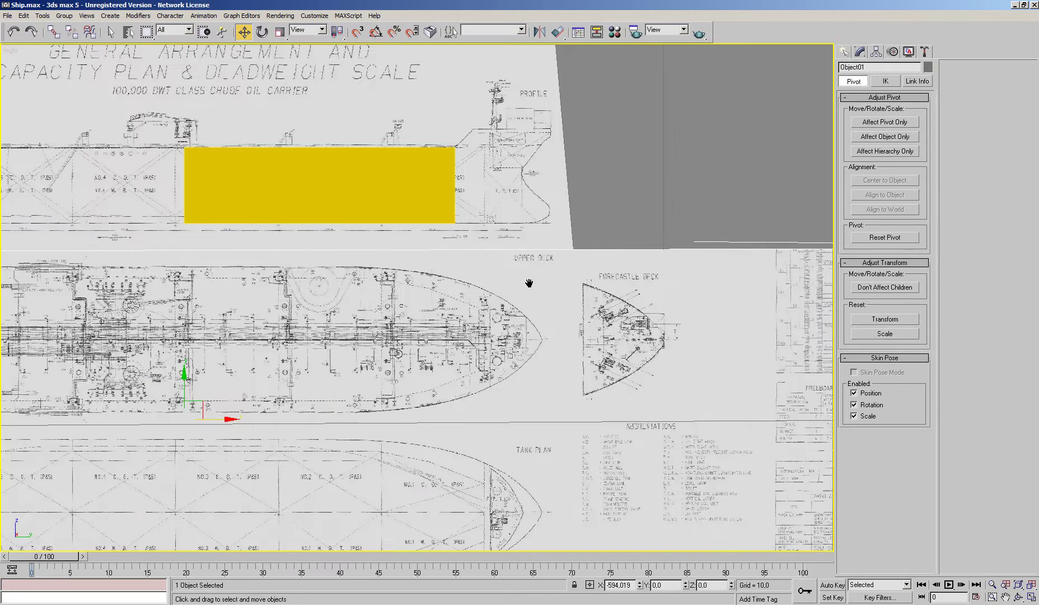
{"action": "scroll", "coordinate": [531, 288], "scroll_direction": "up", "scroll_amount": 2}
{"action": "scroll", "coordinate": [506, 349], "scroll_direction": "up", "scroll_amount": 2}
{"action": "scroll", "coordinate": [506, 349], "scroll_direction": "up", "scroll_amount": 2}
{"action": "left_click", "coordinate": [873, 122]}
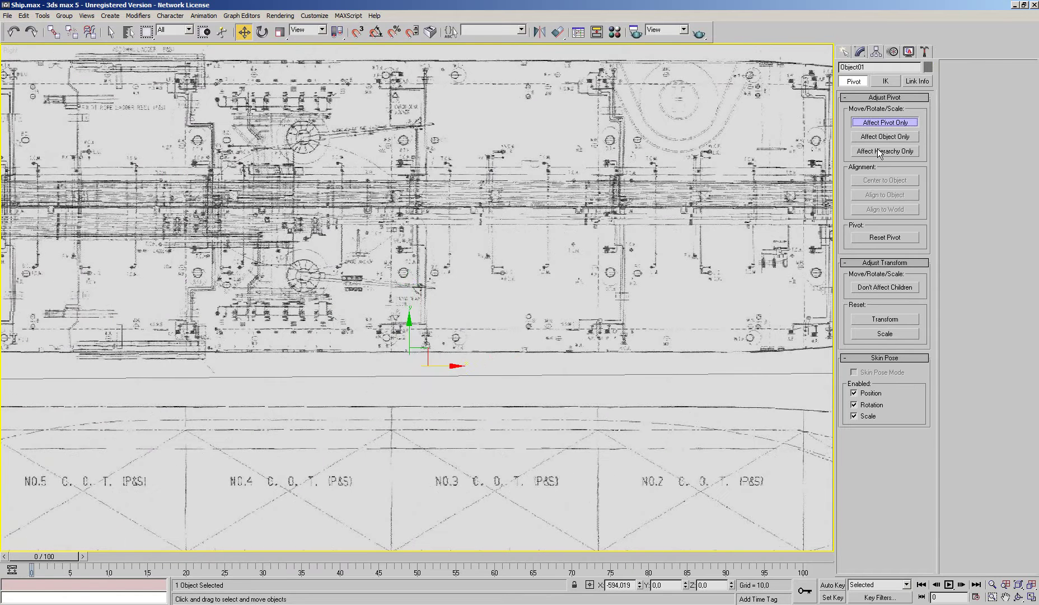
{"action": "left_click_drag", "start_coordinate": [544, 446], "coordinate": [547, 288]}
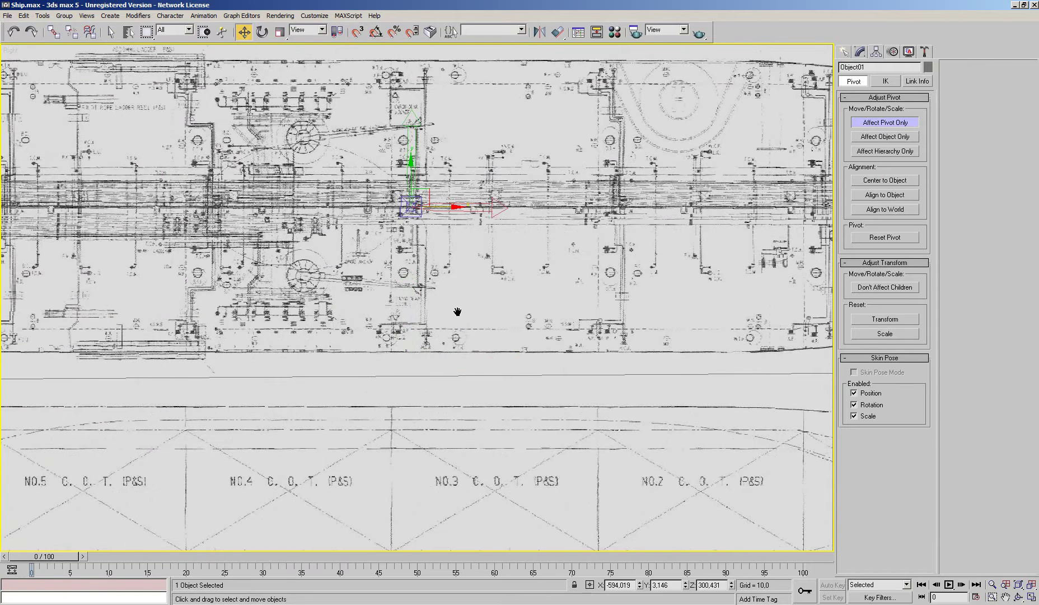
Slide the deck plan pivot along the centreline, then leave pivot mode and return to perspective
{"action": "scroll", "coordinate": [458, 311], "scroll_direction": "up", "scroll_amount": 3}
{"action": "scroll", "coordinate": [457, 312], "scroll_direction": "down", "scroll_amount": 5}
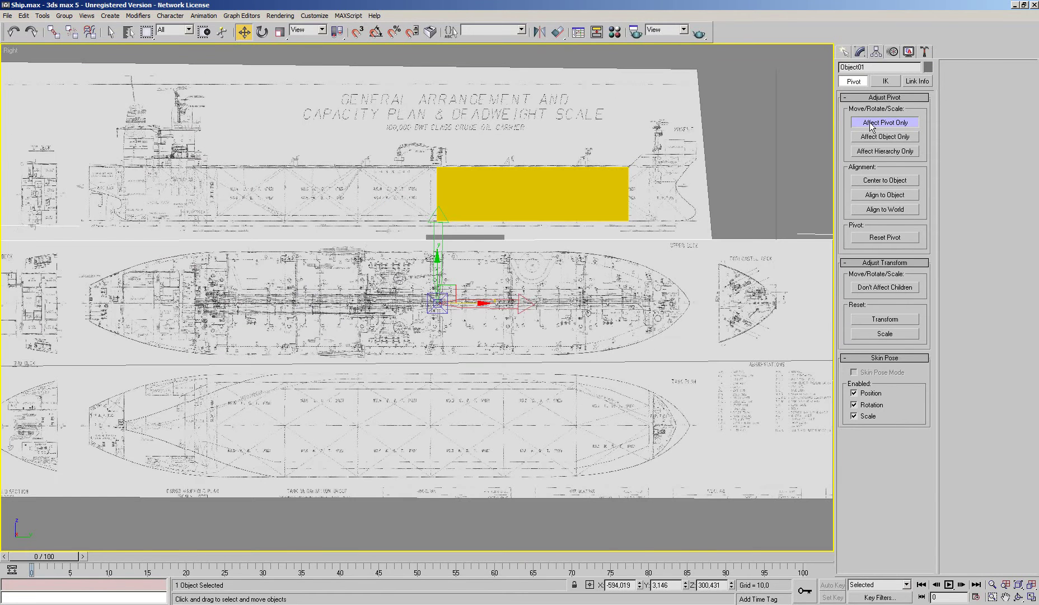
{"action": "scroll", "coordinate": [575, 308], "scroll_direction": "up", "scroll_amount": 2}
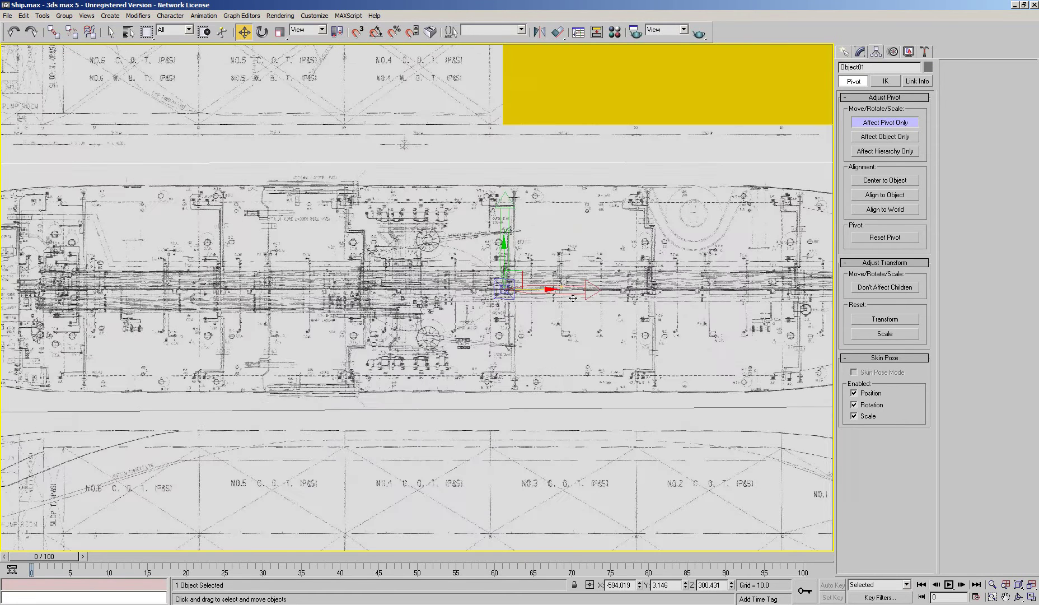
{"action": "left_click_drag", "start_coordinate": [548, 290], "coordinate": [62, 292]}
{"action": "middle_click_drag", "start_coordinate": [61, 294], "coordinate": [479, 297]}
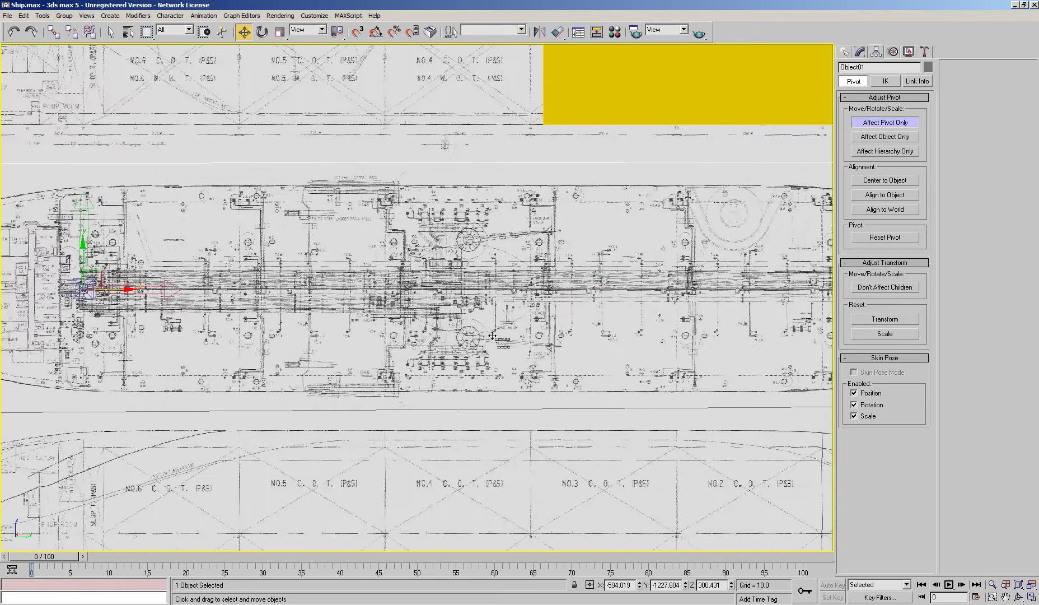
{"action": "left_click_drag", "start_coordinate": [495, 296], "coordinate": [637, 295]}
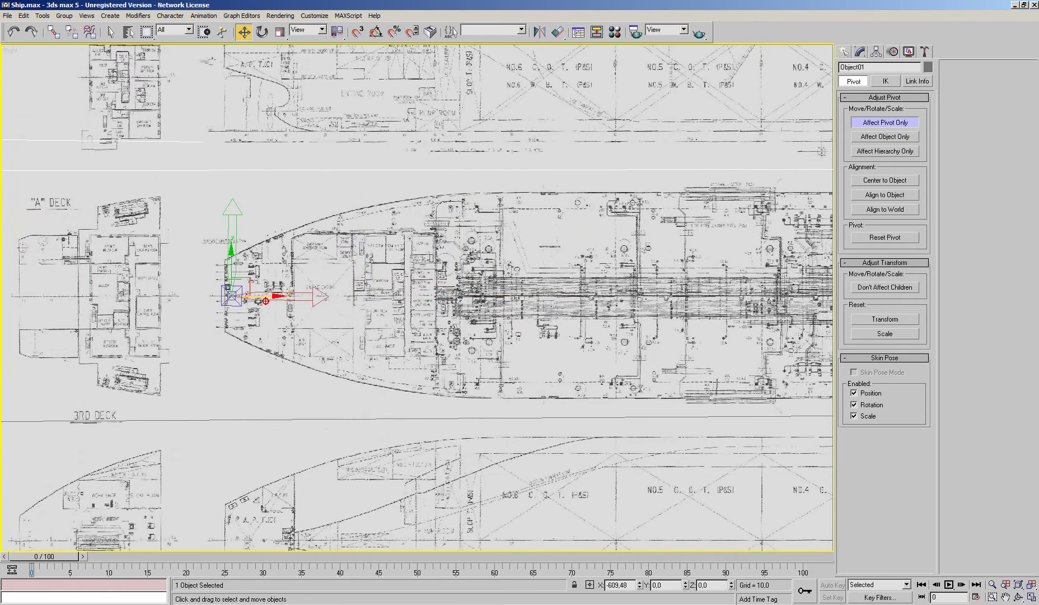
{"action": "middle_click_drag", "start_coordinate": [765, 335], "coordinate": [485, 349]}
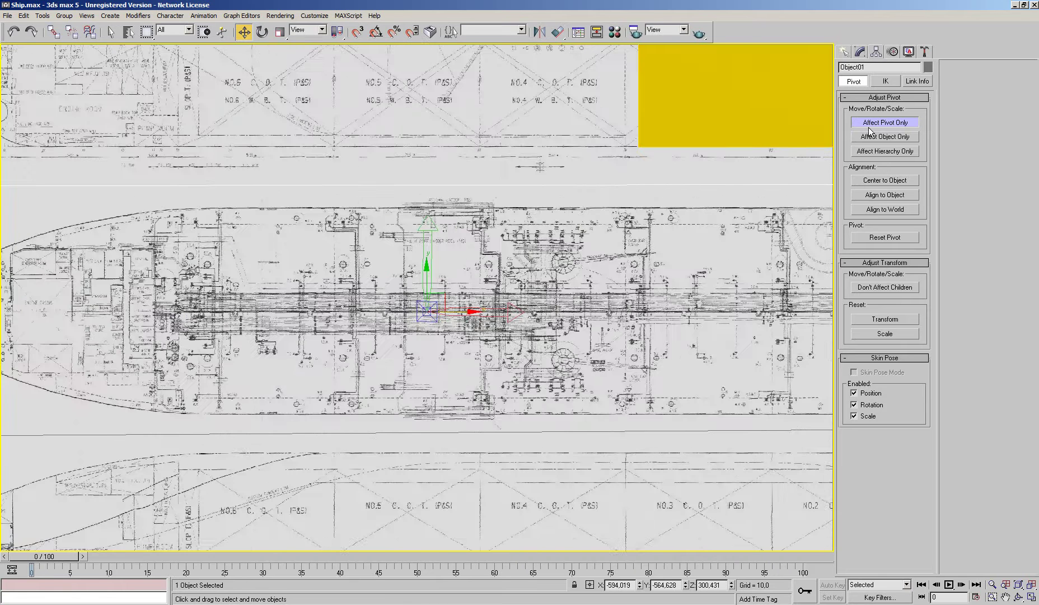
{"action": "left_click", "coordinate": [885, 122]}
{"action": "key", "text": "p"}
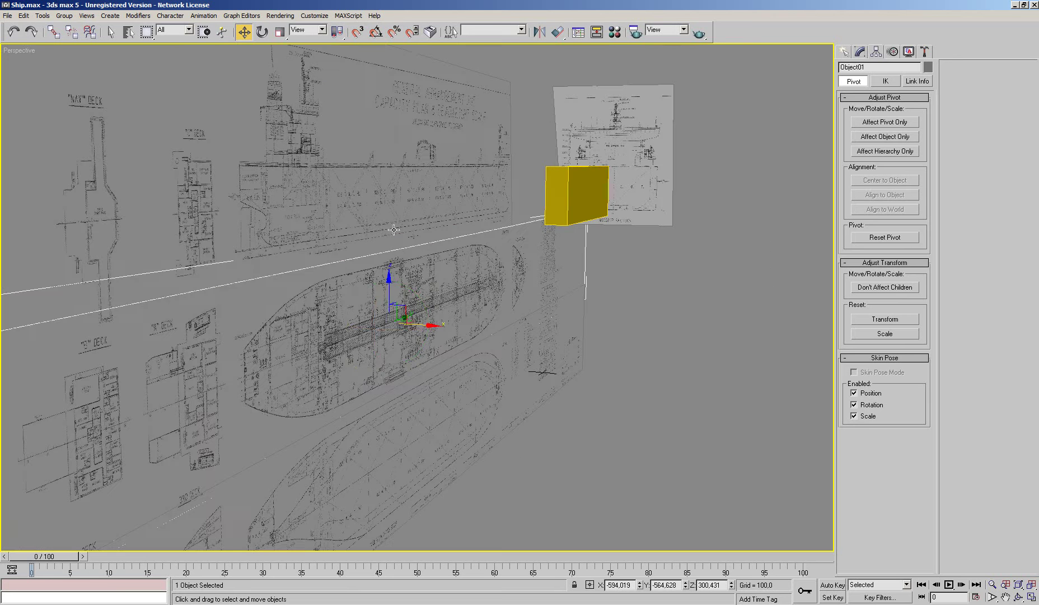
Tilt the deck plan plane 90° with the offset type-in so it lies flat
{"action": "left_click", "coordinate": [262, 33]}
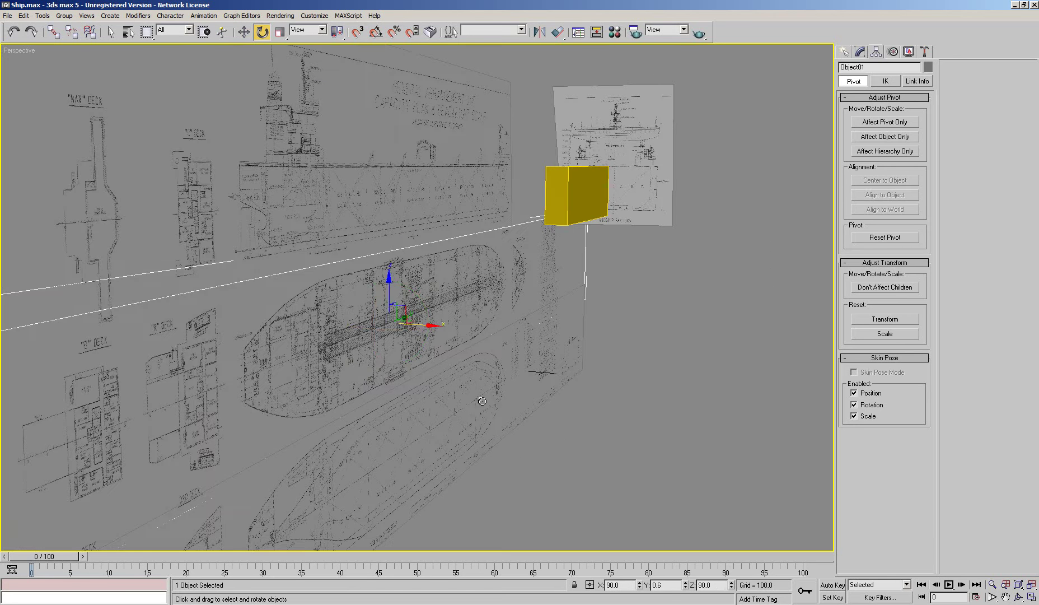
{"action": "left_click", "coordinate": [590, 585]}
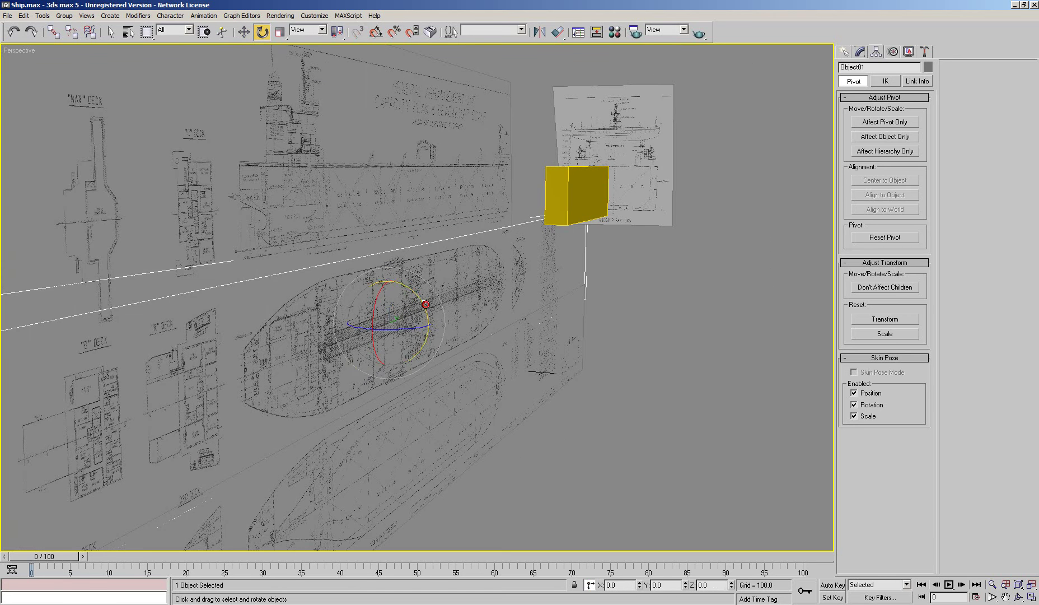
{"action": "left_click_drag", "start_coordinate": [428, 328], "coordinate": [91, 66]}
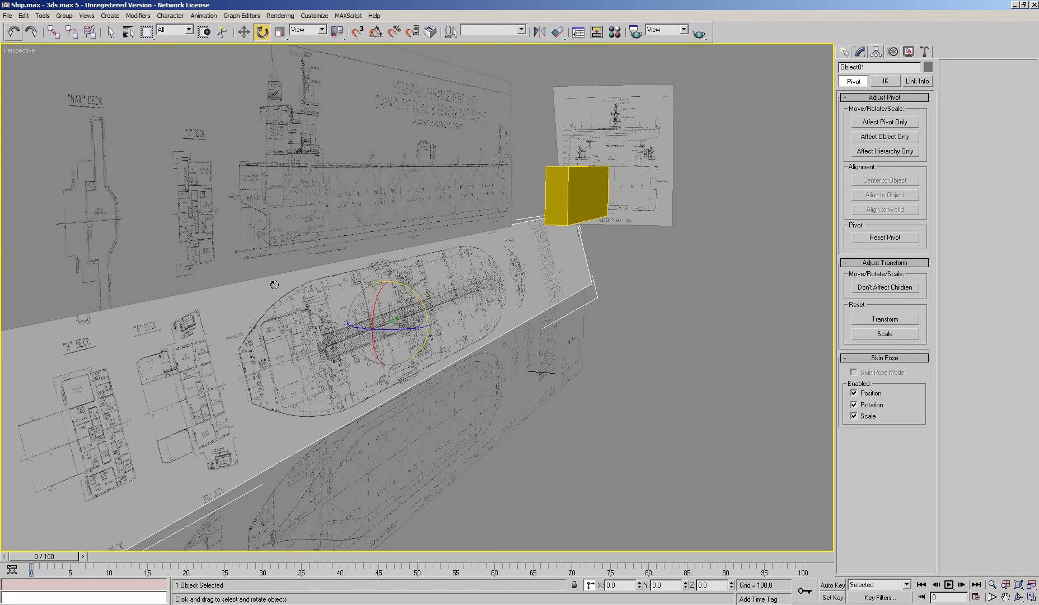
{"action": "key", "text": "ctrl+z"}
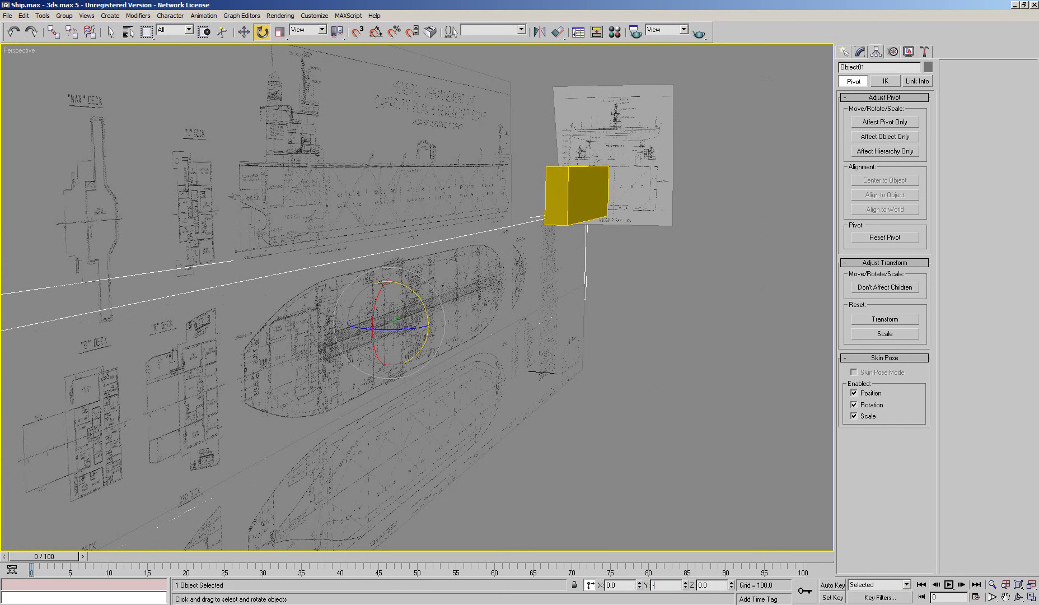
{"action": "type", "text": "90"}
{"action": "key", "text": "Return"}
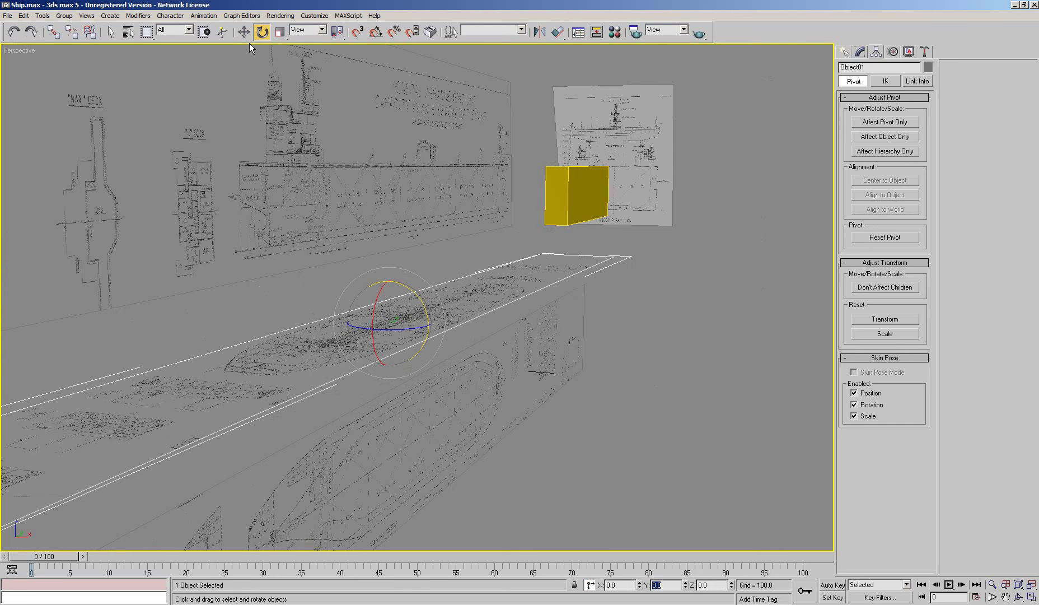
{"action": "left_click", "coordinate": [244, 31]}
{"action": "left_click", "coordinate": [590, 584]}
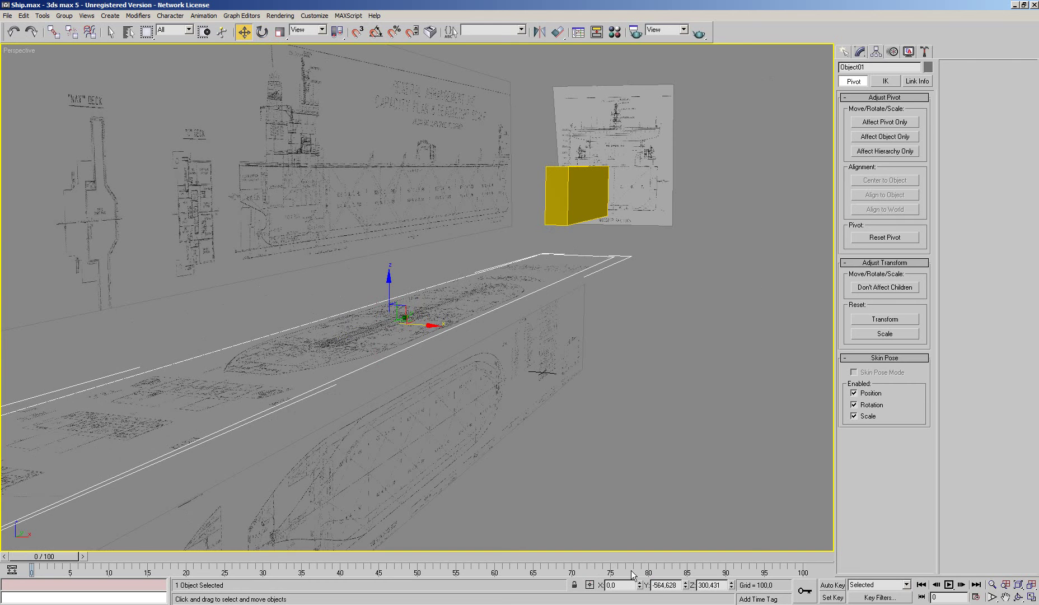
Clear the selection and select the lower tank-plan blueprint plane
{"action": "mouse_move", "coordinate": [586, 421]}
{"action": "middle_mouse_down", "text": "alt"}
{"action": "mouse_move", "coordinate": [599, 426]}
{"action": "mouse_move", "coordinate": [546, 419]}
{"action": "middle_mouse_up", "text": "alt"}
{"action": "scroll", "coordinate": [596, 453], "scroll_direction": "up", "scroll_amount": 3}
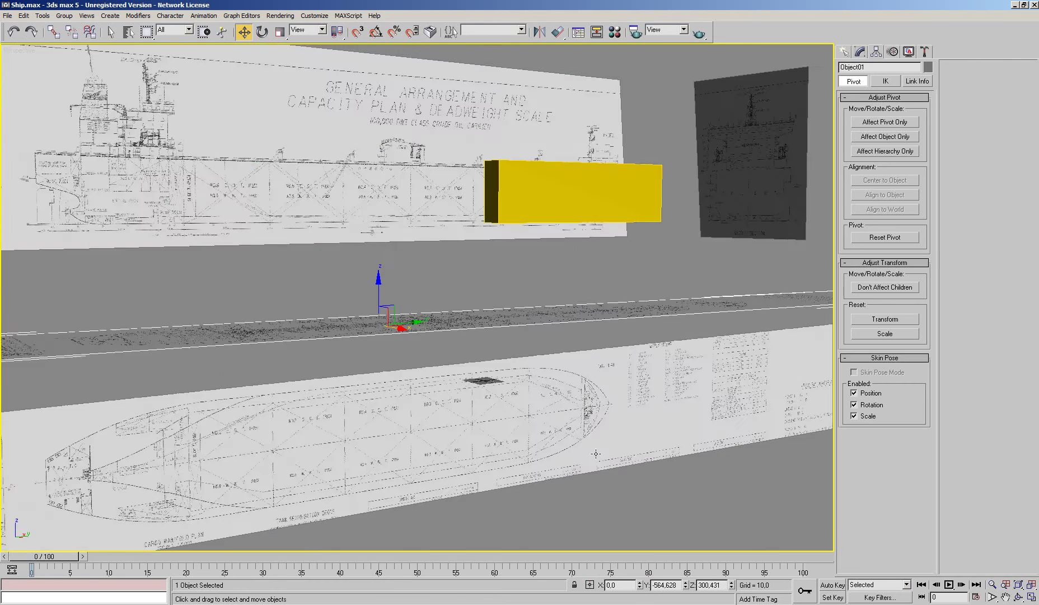
{"action": "middle_click_drag", "start_coordinate": [595, 453], "coordinate": [571, 365], "text": "alt"}
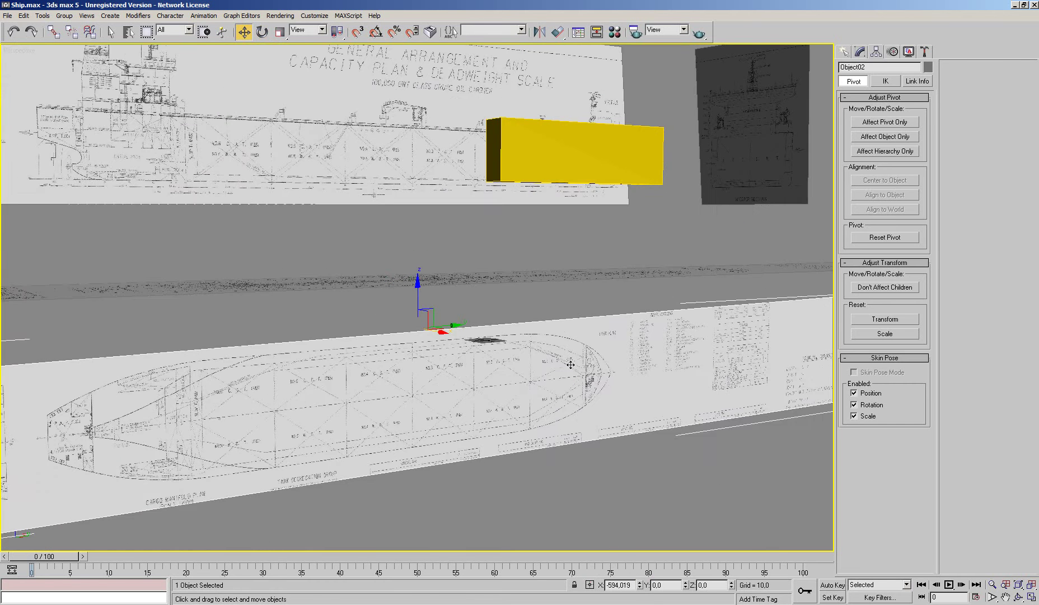
{"action": "left_click", "coordinate": [510, 171]}
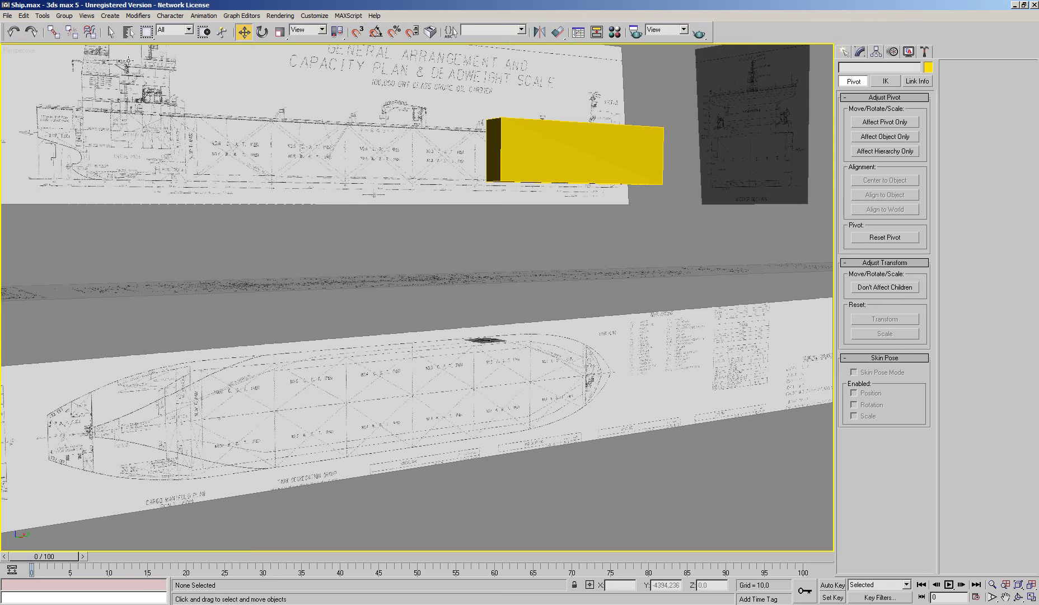
{"action": "left_click", "coordinate": [112, 32]}
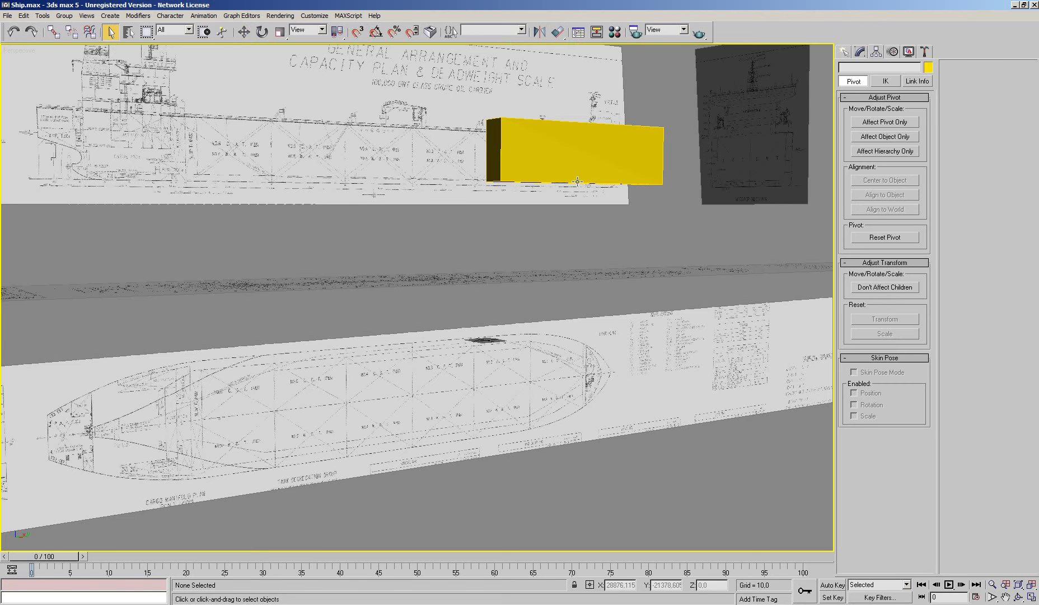
{"action": "left_click", "coordinate": [582, 354]}
Centre the tank-plan plane's pivot on the object and nudge it slightly up in side view
{"action": "left_click", "coordinate": [871, 123]}
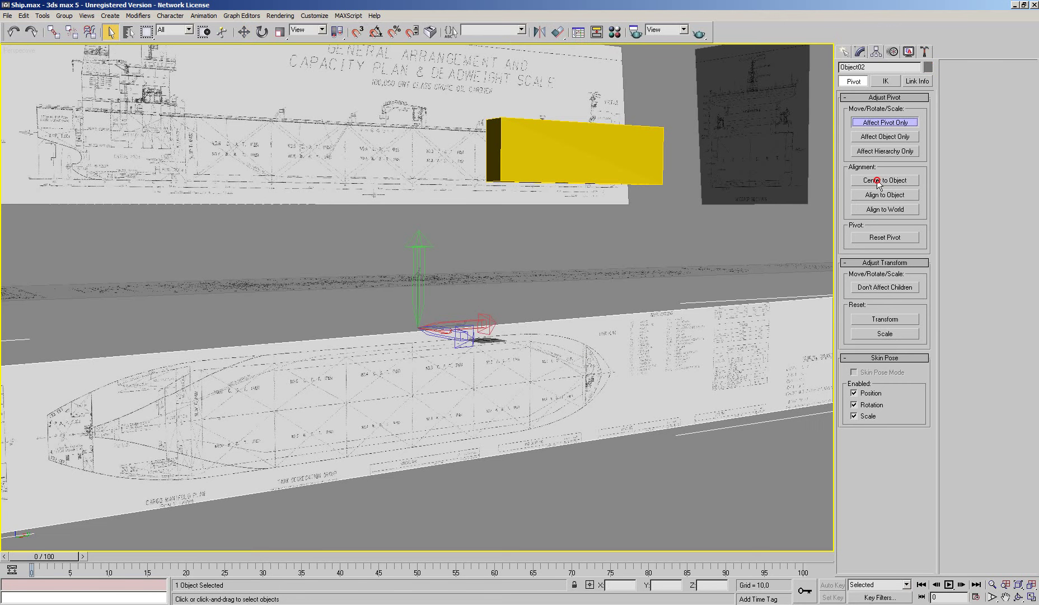
{"action": "left_click", "coordinate": [877, 182]}
{"action": "key", "text": "r"}
{"action": "scroll", "coordinate": [484, 301], "scroll_direction": "up", "scroll_amount": 5}
{"action": "scroll", "coordinate": [424, 303], "scroll_direction": "up", "scroll_amount": 3}
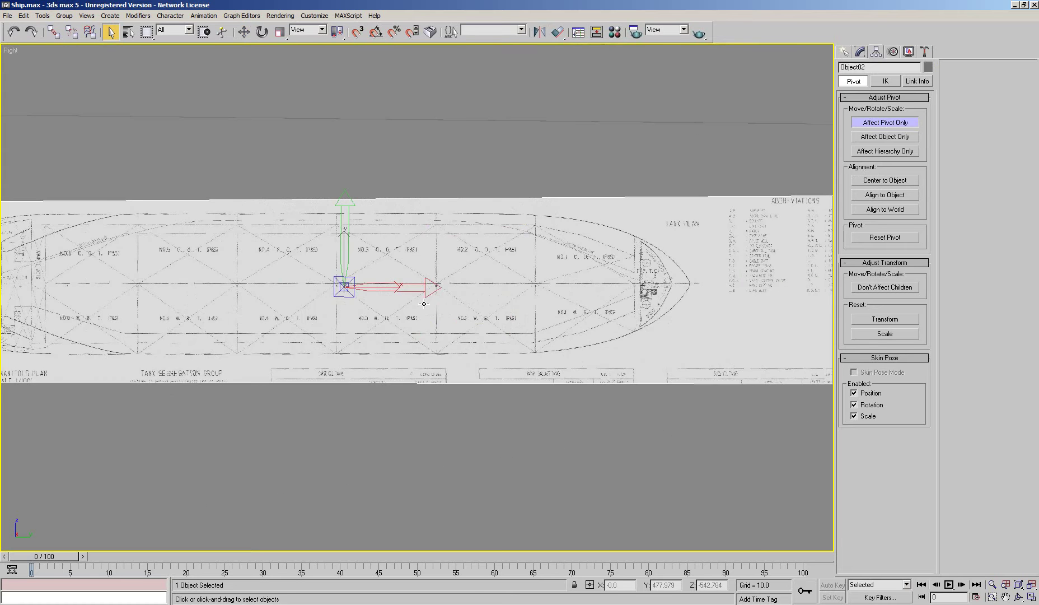
{"action": "scroll", "coordinate": [320, 303], "scroll_direction": "up", "scroll_amount": 2}
{"action": "scroll", "coordinate": [319, 303], "scroll_direction": "up", "scroll_amount": 6}
{"action": "key", "text": "w"}
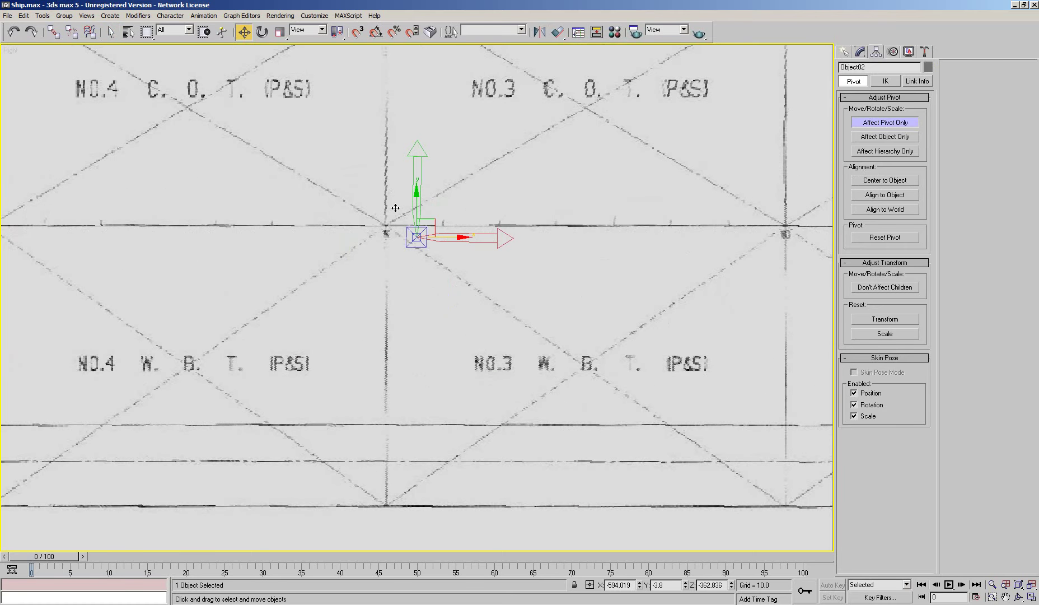
{"action": "left_click_drag", "start_coordinate": [415, 209], "coordinate": [421, 198]}
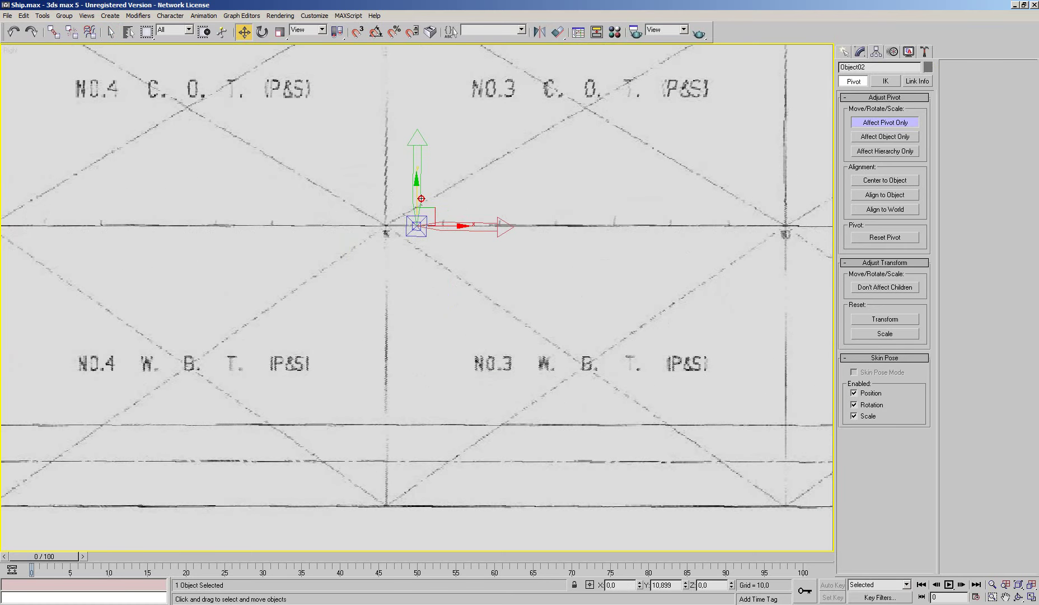
{"action": "scroll", "coordinate": [429, 249], "scroll_direction": "down", "scroll_amount": 5}
{"action": "scroll", "coordinate": [429, 249], "scroll_direction": "down", "scroll_amount": 1}
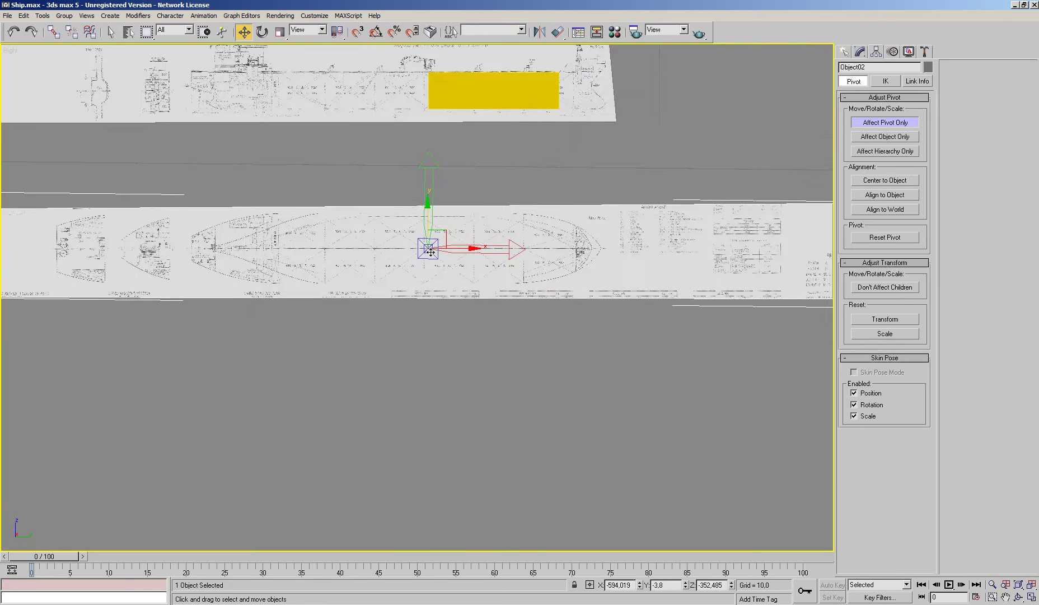
{"action": "left_click", "coordinate": [878, 128]}
{"action": "key", "text": "p"}
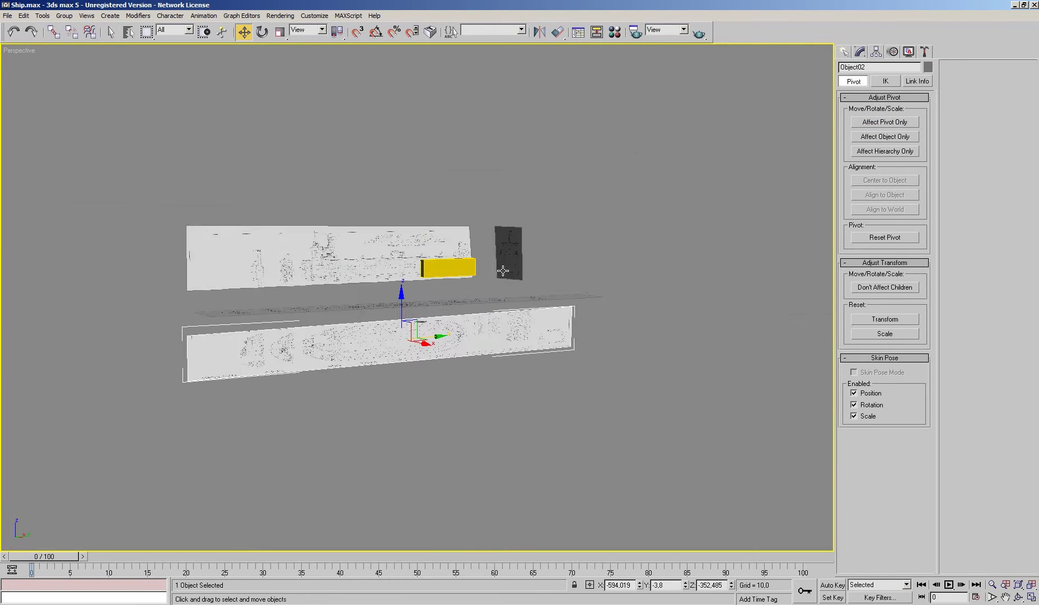
Rotate the tank-plan plane -90° with the offset type-in so it lies flat
{"action": "mouse_move", "coordinate": [564, 243]}
{"action": "middle_mouse_down", "text": "alt"}
{"action": "mouse_move", "coordinate": [527, 290]}
{"action": "mouse_move", "coordinate": [413, 205]}
{"action": "middle_mouse_up", "text": "alt"}
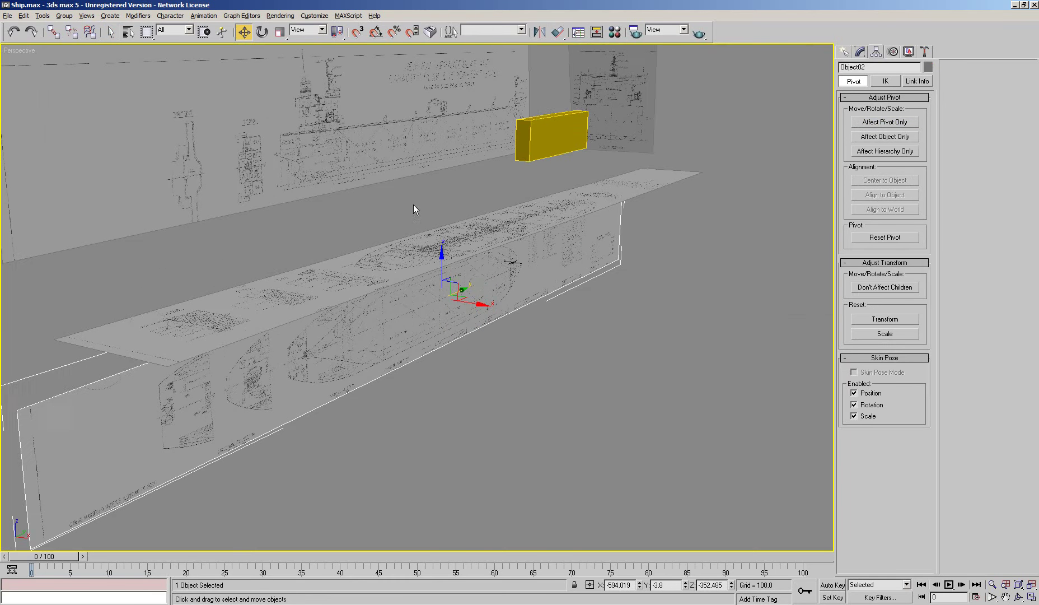
{"action": "left_click", "coordinate": [262, 33]}
{"action": "left_click", "coordinate": [590, 584]}
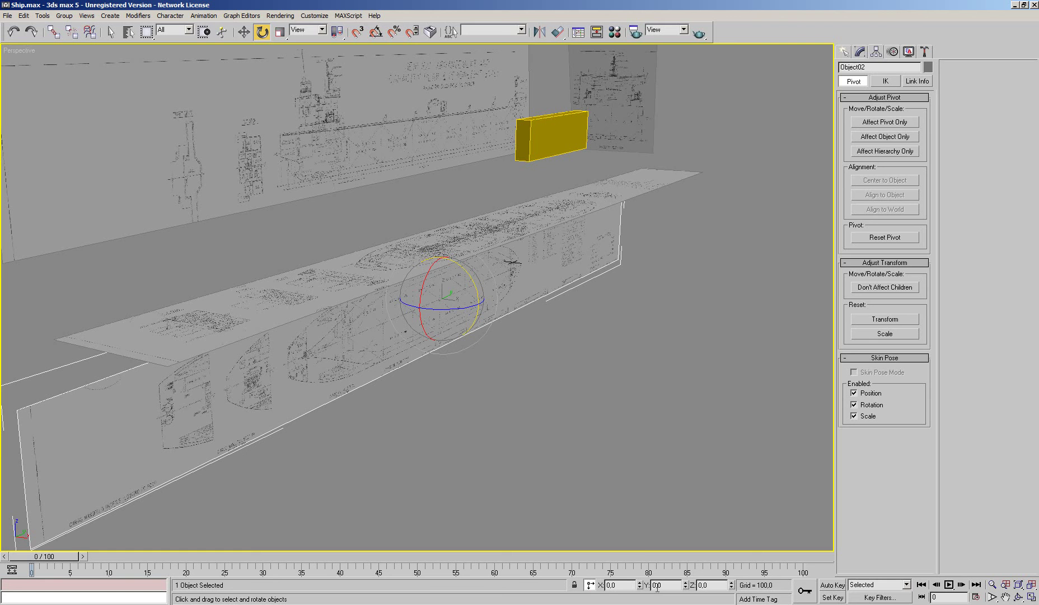
{"action": "key", "text": "Return"}
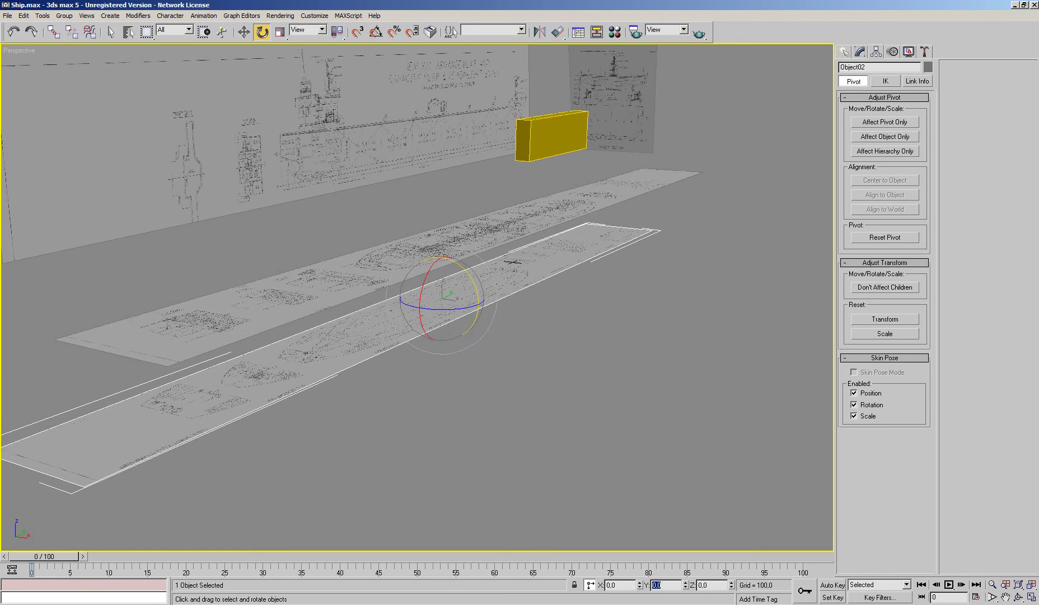
Zero the tank-plan plane's X position and move it along Z beside the deck plan
{"action": "left_click", "coordinate": [244, 32]}
{"action": "left_click", "coordinate": [591, 585]}
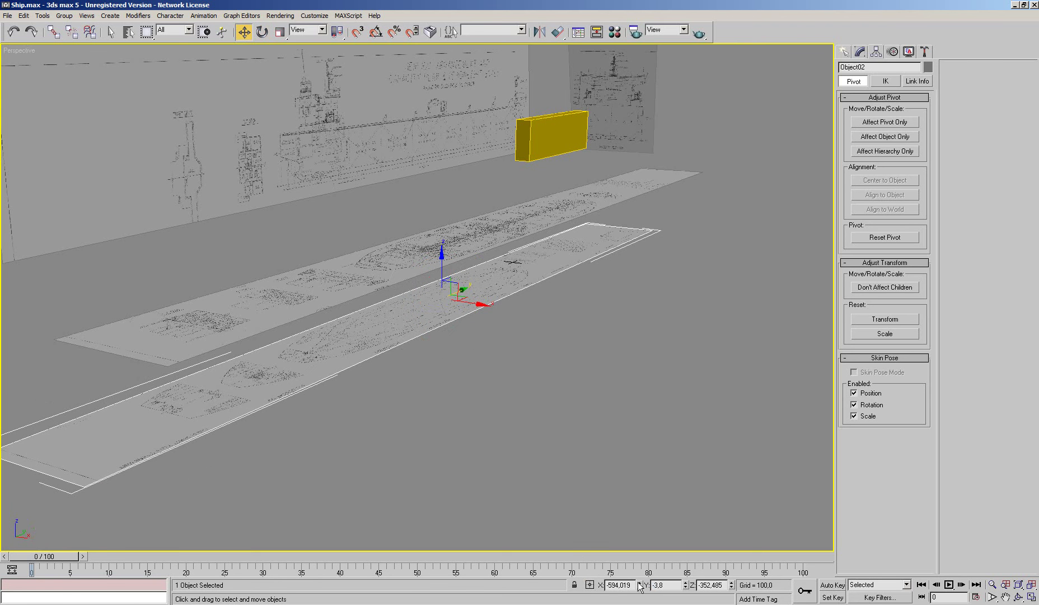
{"action": "right_click", "coordinate": [640, 586]}
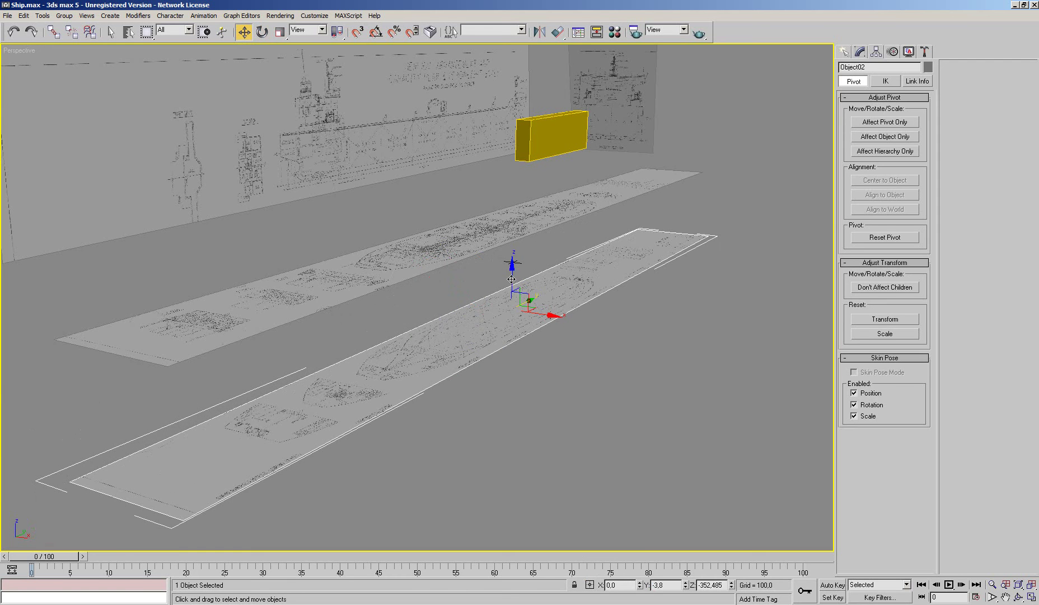
{"action": "left_click_drag", "start_coordinate": [512, 279], "coordinate": [512, 246]}
{"action": "left_click", "coordinate": [621, 325]}
Select the yellow box in top view and enter Vertex sub-object mode
{"action": "scroll", "coordinate": [576, 271], "scroll_direction": "up", "scroll_amount": 3}
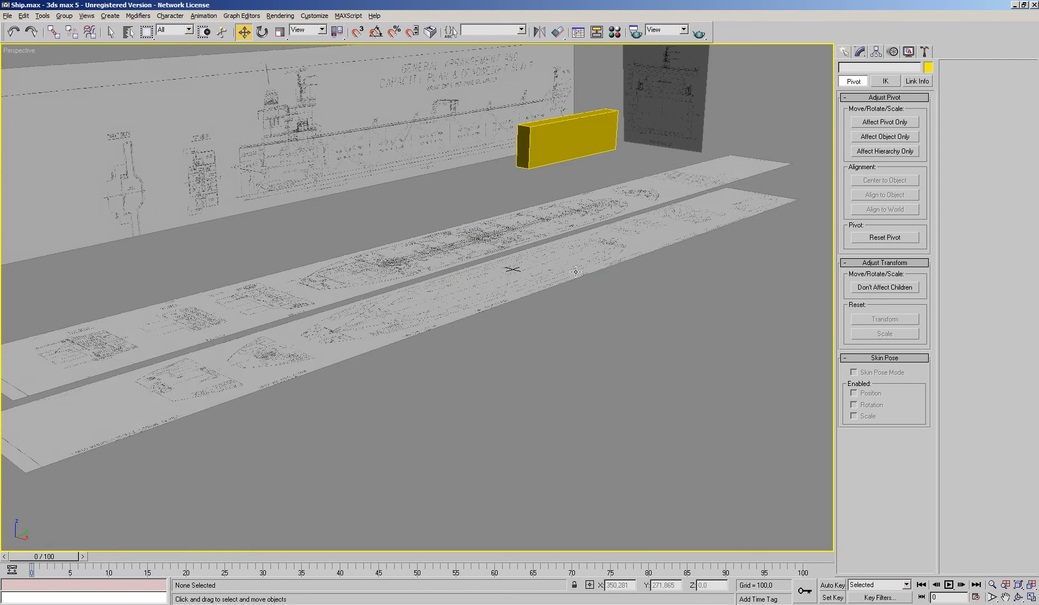
{"action": "scroll", "coordinate": [576, 271], "scroll_direction": "down", "scroll_amount": 3}
{"action": "left_click", "coordinate": [535, 200]}
{"action": "key", "text": "t"}
{"action": "scroll", "coordinate": [532, 285], "scroll_direction": "up", "scroll_amount": 5}
{"action": "middle_click_drag", "start_coordinate": [532, 285], "coordinate": [499, 361]}
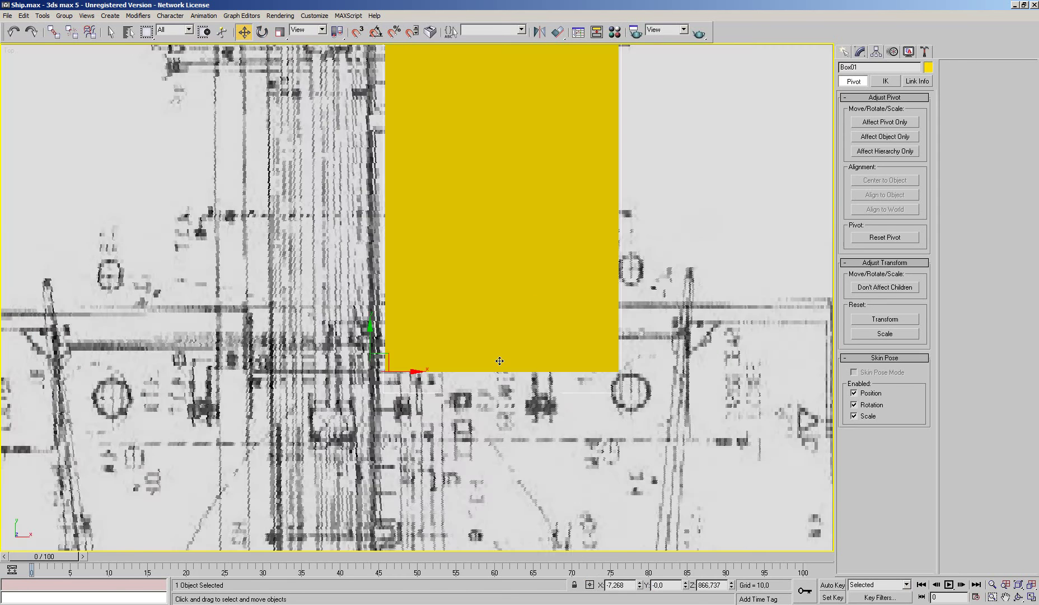
{"action": "scroll", "coordinate": [499, 360], "scroll_direction": "down", "scroll_amount": 5}
{"action": "scroll", "coordinate": [501, 348], "scroll_direction": "down", "scroll_amount": 1}
{"action": "scroll", "coordinate": [533, 294], "scroll_direction": "down", "scroll_amount": 1}
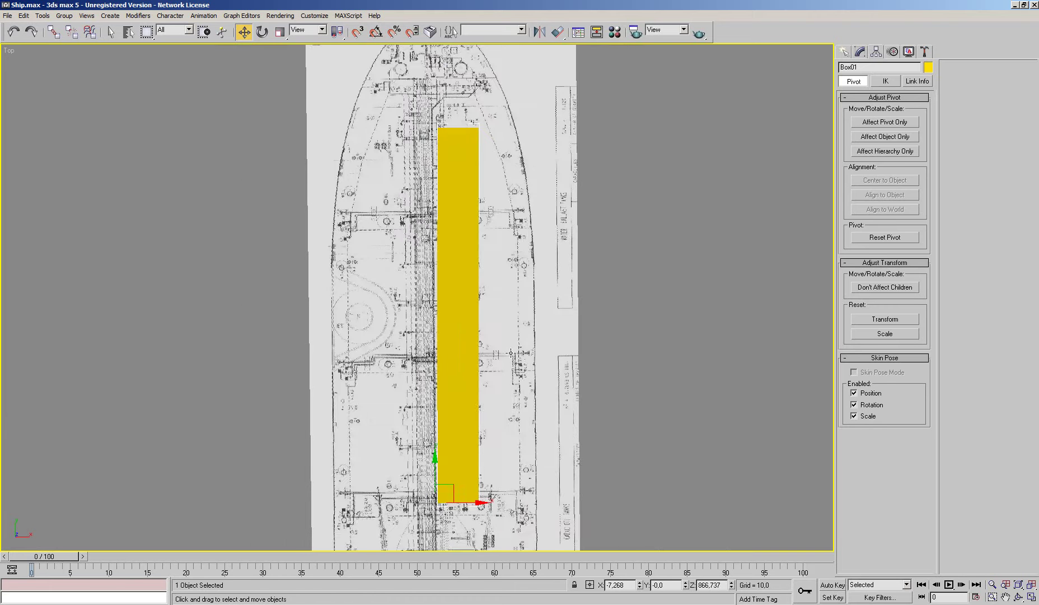
{"action": "left_click", "coordinate": [862, 52]}
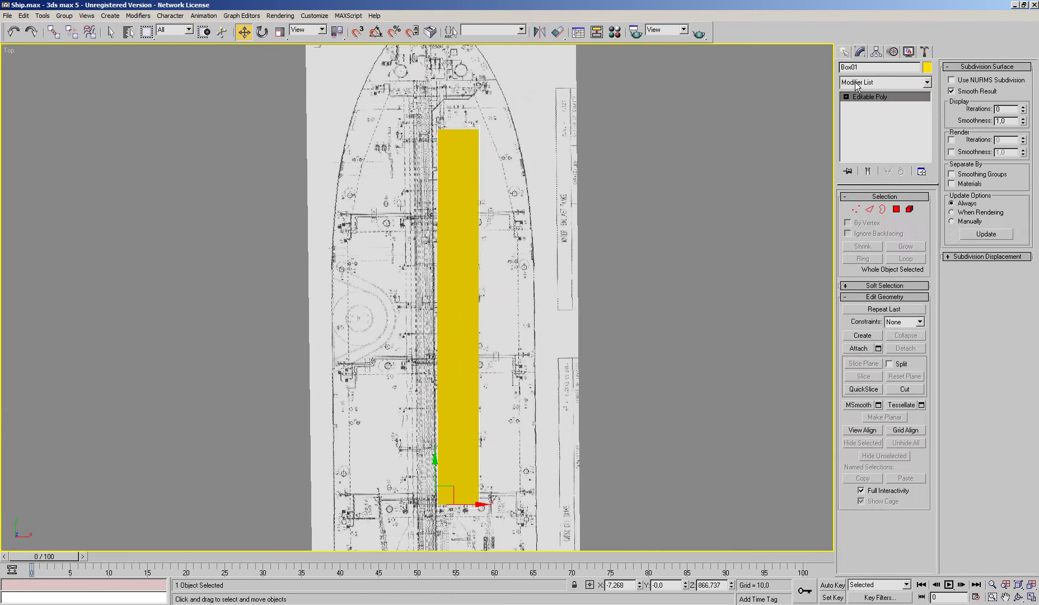
{"action": "left_click", "coordinate": [856, 209]}
Move the right-edge vertices out along X and pull the top-edge vertices down along Y
{"action": "left_click_drag", "start_coordinate": [482, 518], "coordinate": [462, 100]}
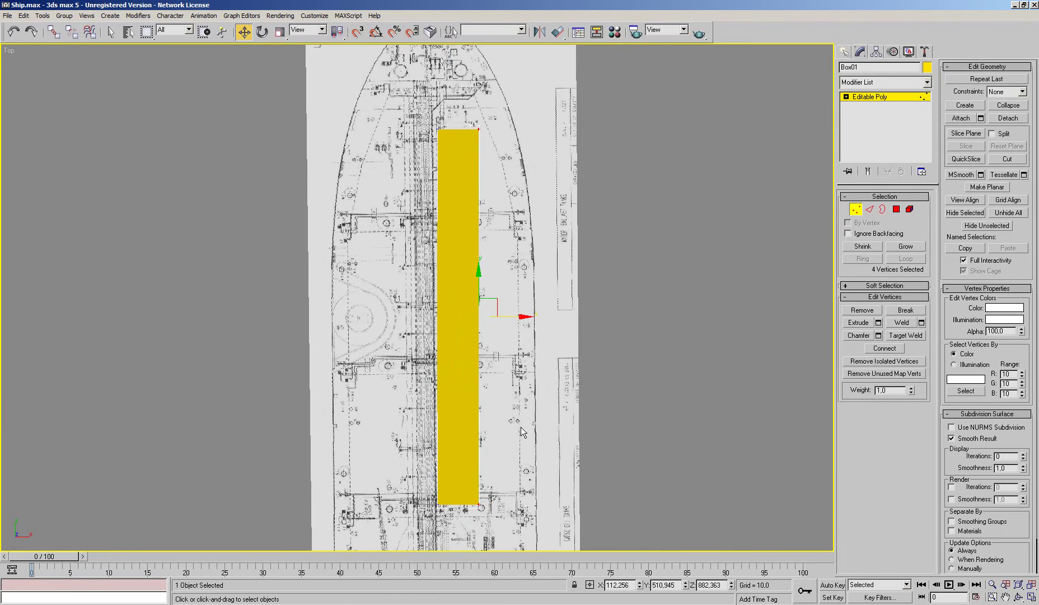
{"action": "left_click_drag", "start_coordinate": [515, 319], "coordinate": [572, 358]}
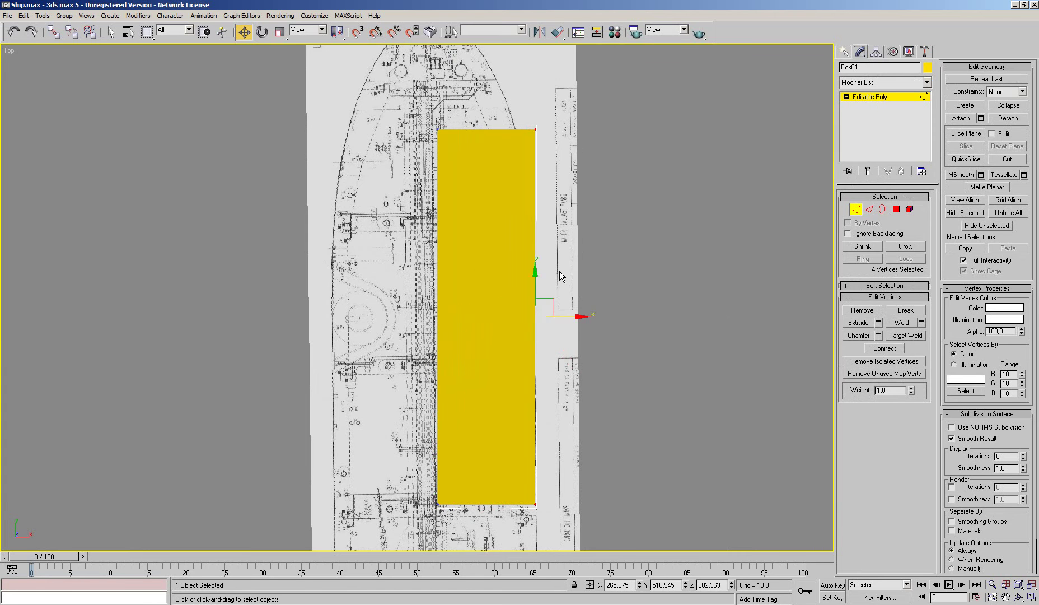
{"action": "scroll", "coordinate": [529, 332], "scroll_direction": "down", "scroll_amount": 2}
{"action": "left_click_drag", "start_coordinate": [528, 238], "coordinate": [442, 242]}
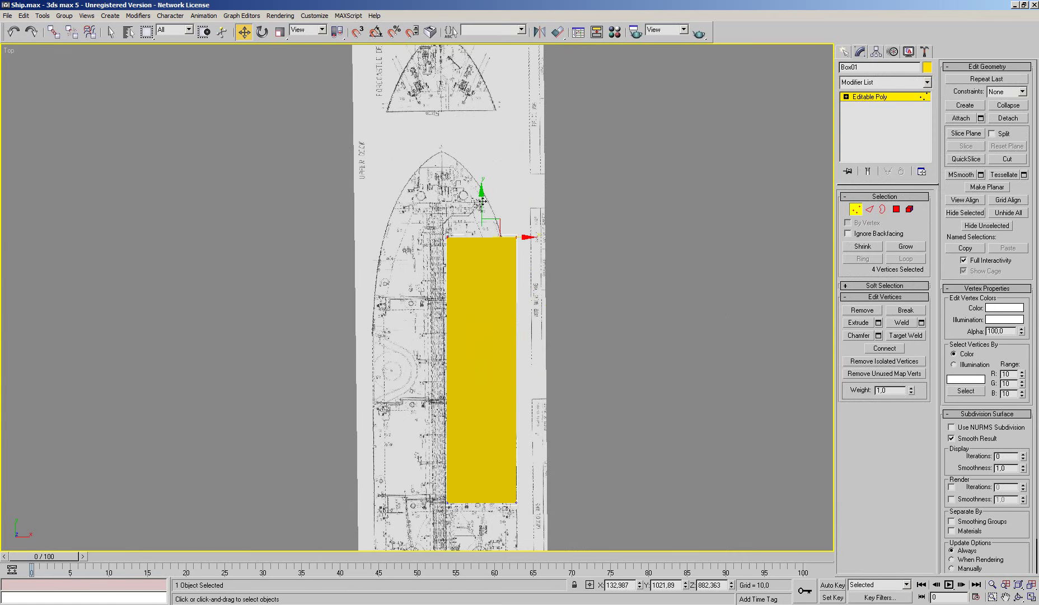
{"action": "left_click_drag", "start_coordinate": [482, 200], "coordinate": [485, 304]}
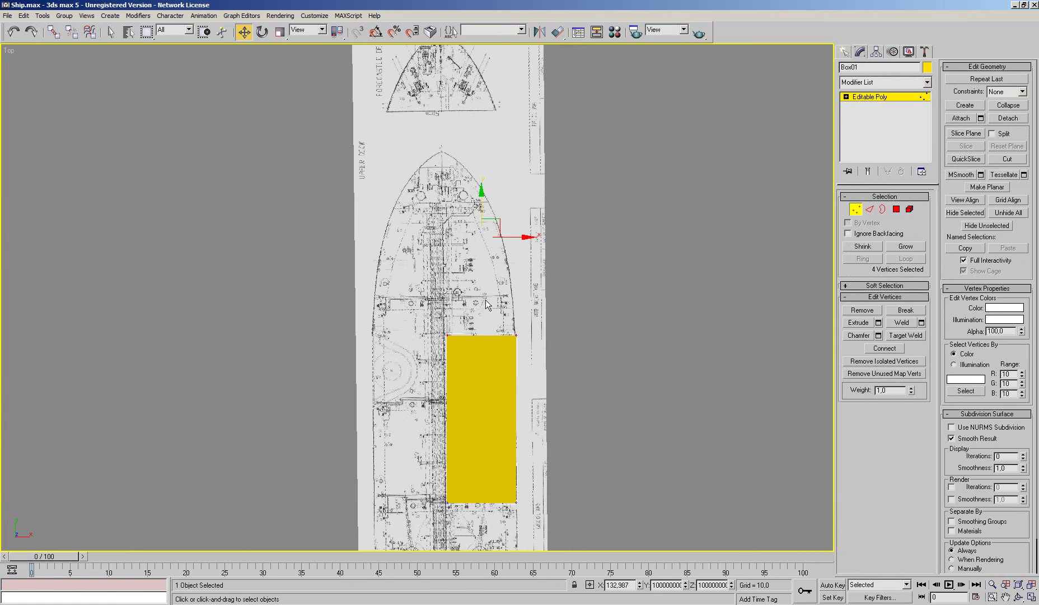
Select the box's end polygon in perspective, undoing an accidental clone of the face
{"action": "key", "text": "r"}
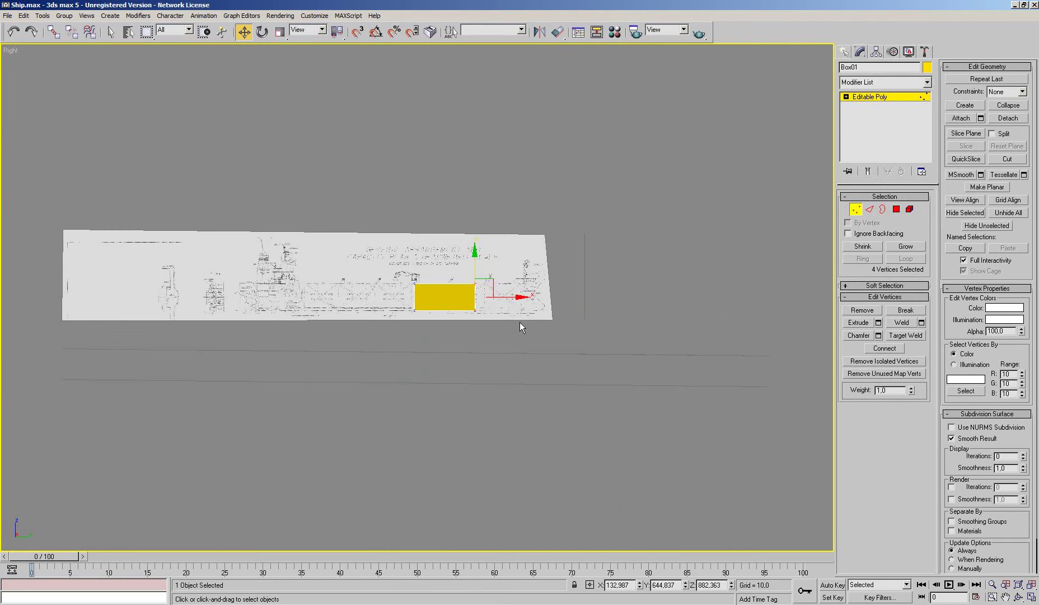
{"action": "scroll", "coordinate": [489, 297], "scroll_direction": "up", "scroll_amount": 3}
{"action": "scroll", "coordinate": [490, 297], "scroll_direction": "up", "scroll_amount": 2}
{"action": "key", "text": "4"}
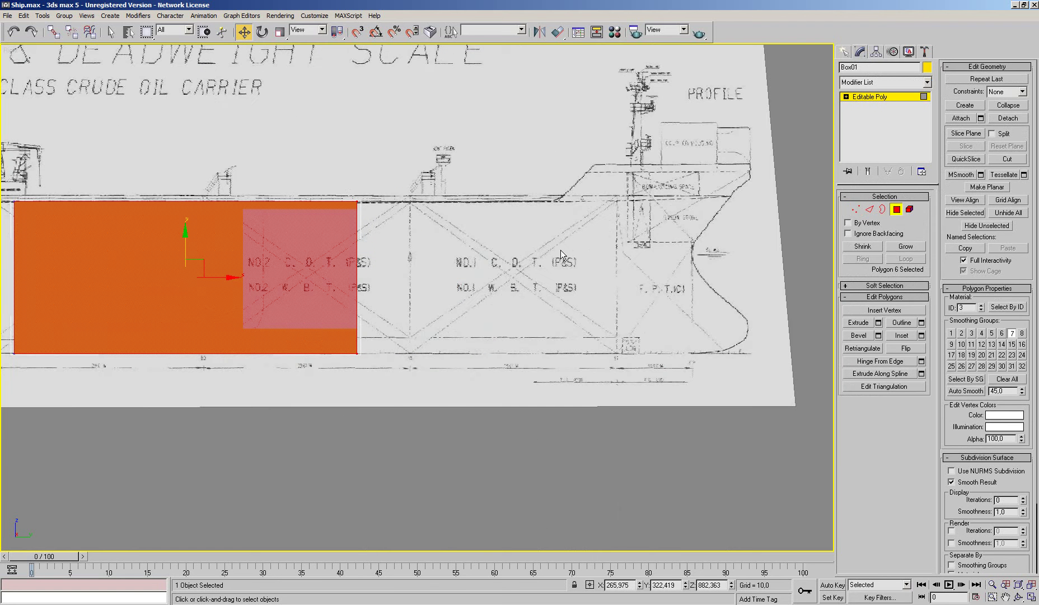
{"action": "key", "text": "p"}
{"action": "mouse_move", "coordinate": [507, 273]}
{"action": "middle_mouse_down", "text": "alt"}
{"action": "mouse_move", "coordinate": [400, 250]}
{"action": "mouse_move", "coordinate": [351, 221]}
{"action": "mouse_move", "coordinate": [473, 246]}
{"action": "middle_mouse_up", "text": "alt"}
{"action": "left_click", "coordinate": [473, 246]}
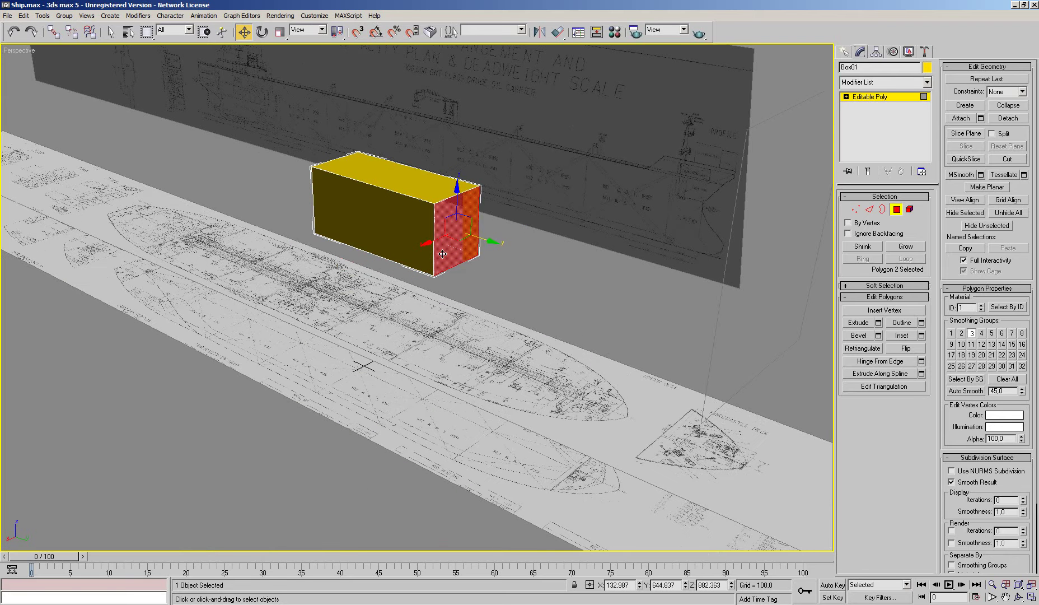
{"action": "left_click_drag", "start_coordinate": [490, 240], "coordinate": [568, 282], "text": "shift"}
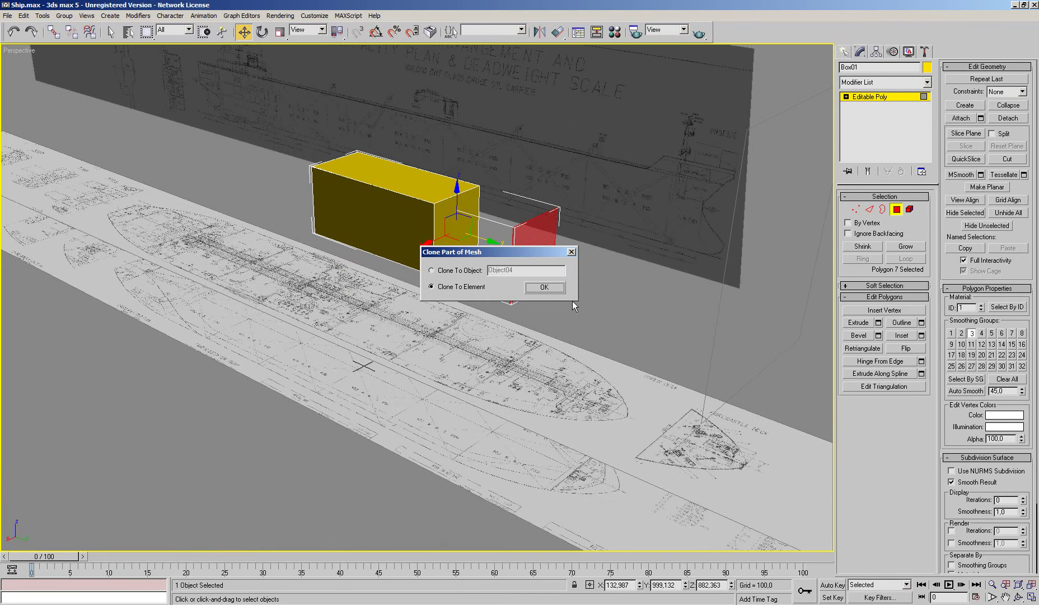
{"action": "left_click", "coordinate": [571, 253]}
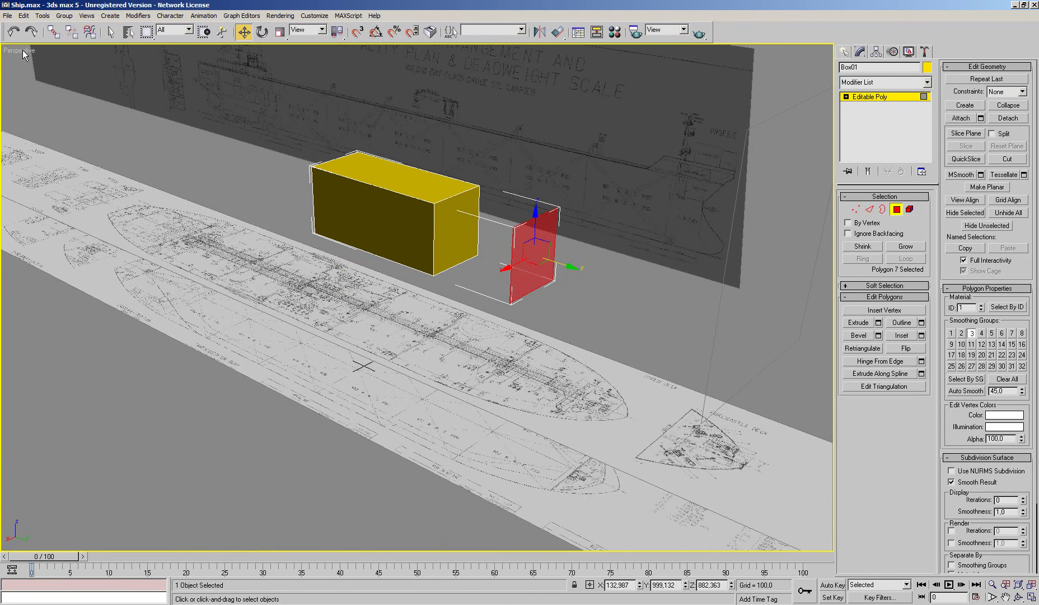
{"action": "left_click", "coordinate": [13, 32]}
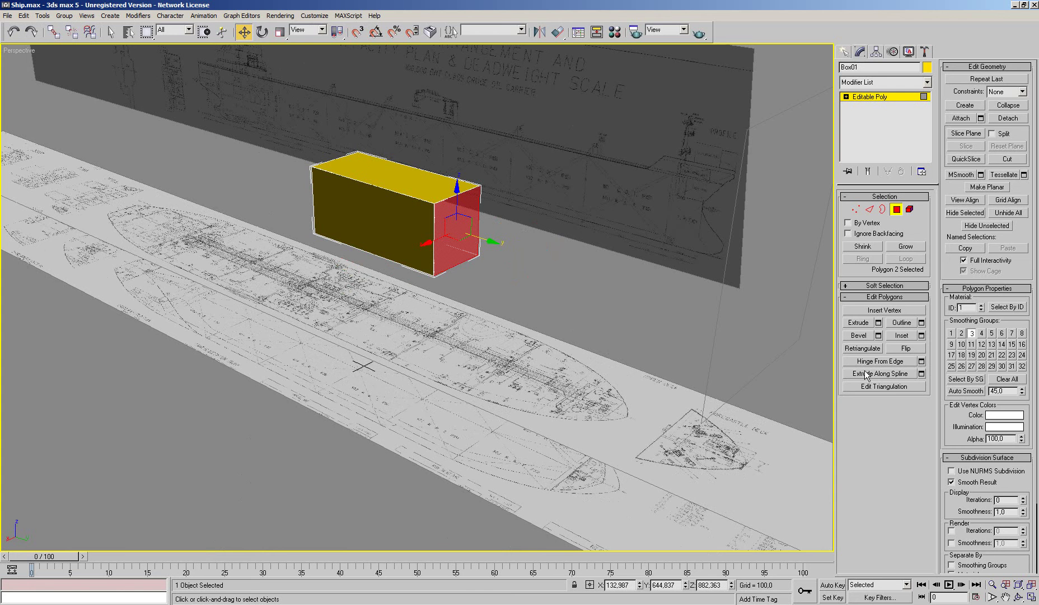
Extrude the end face by 41,5 and move it toward the bow in side view
{"action": "left_click", "coordinate": [879, 323]}
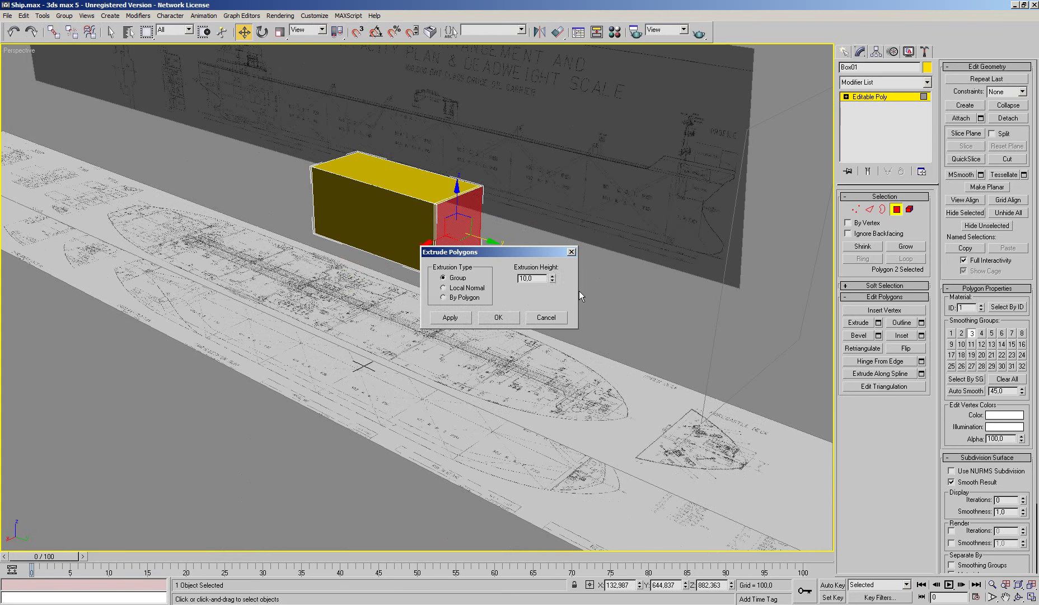
{"action": "left_click_drag", "start_coordinate": [553, 279], "coordinate": [553, 258]}
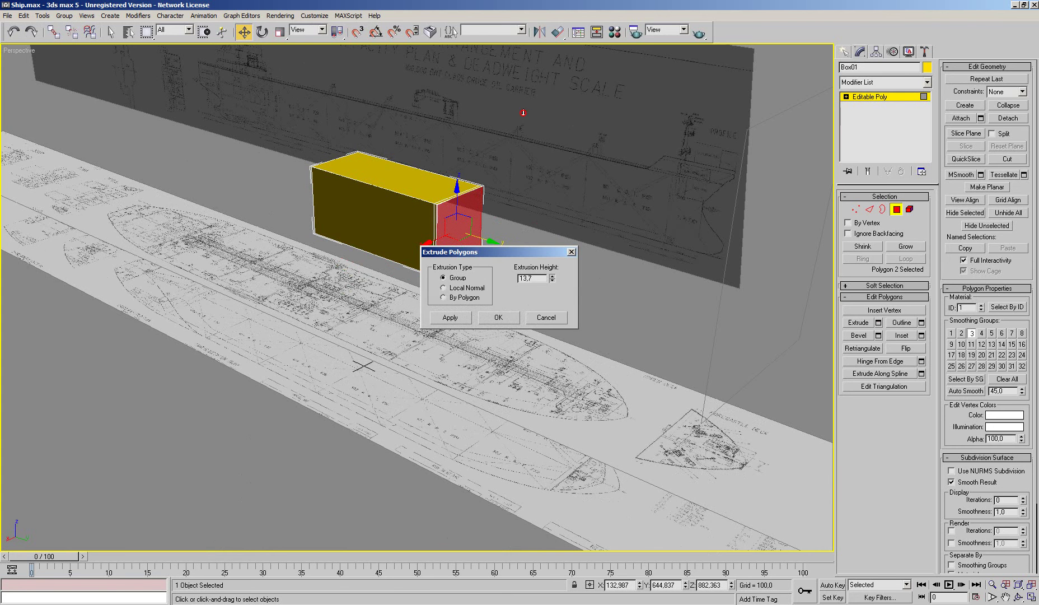
{"action": "left_click", "coordinate": [505, 317]}
{"action": "key", "text": "r"}
{"action": "scroll", "coordinate": [392, 310], "scroll_direction": "up", "scroll_amount": 3}
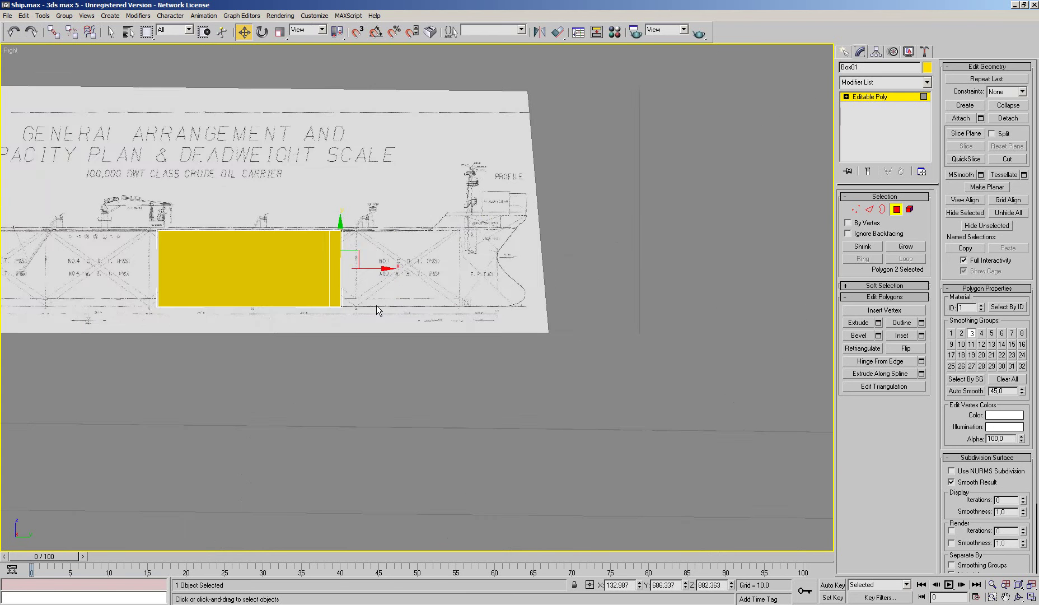
{"action": "scroll", "coordinate": [377, 307], "scroll_direction": "up", "scroll_amount": 3}
{"action": "left_click_drag", "start_coordinate": [370, 263], "coordinate": [420, 263]}
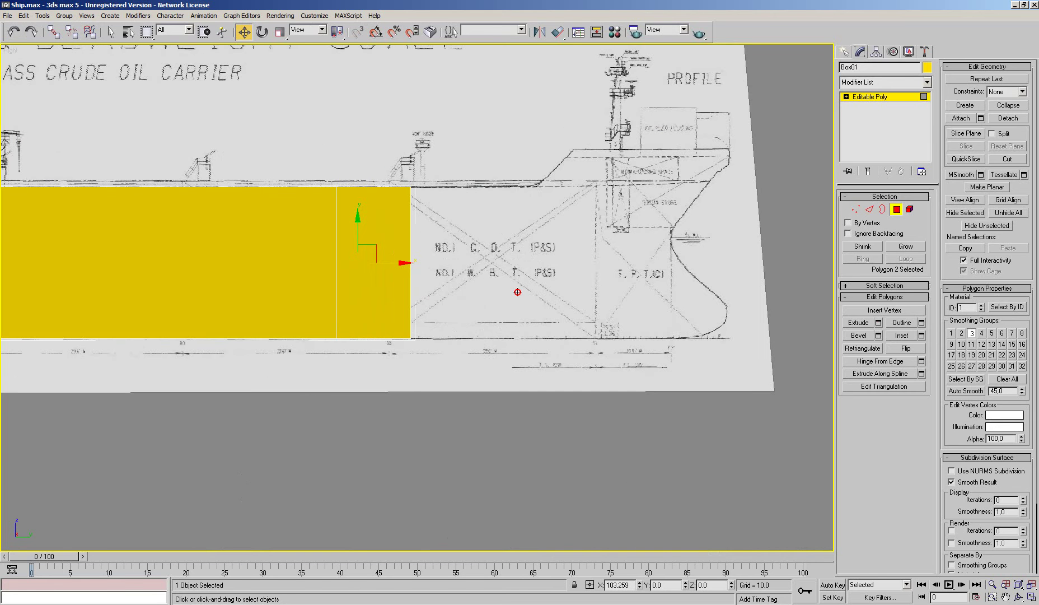
{"action": "left_click_drag", "start_coordinate": [517, 292], "coordinate": [577, 303]}
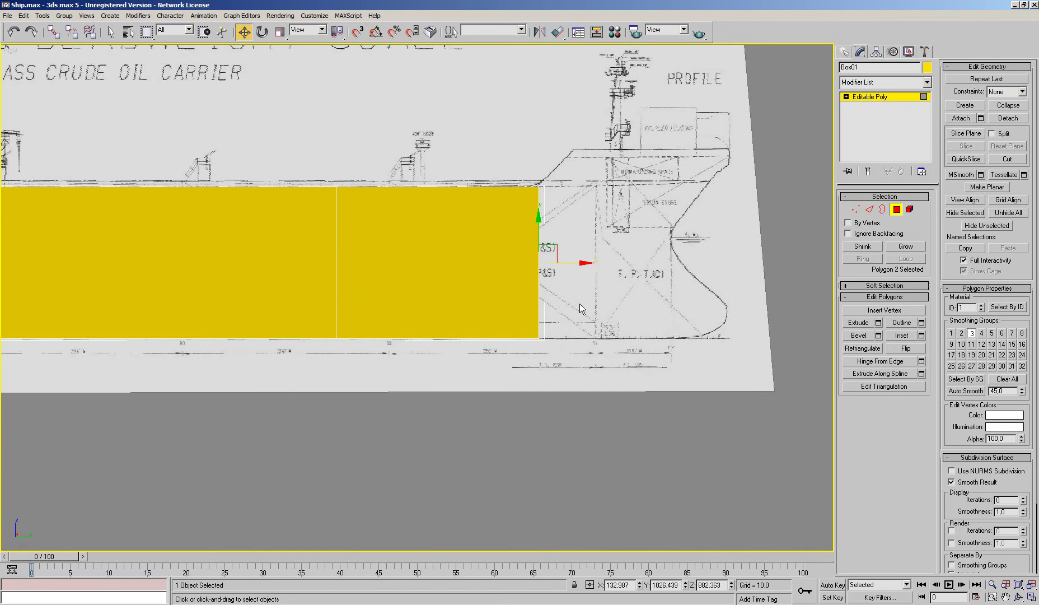
{"action": "middle_click_drag", "start_coordinate": [579, 304], "coordinate": [481, 325]}
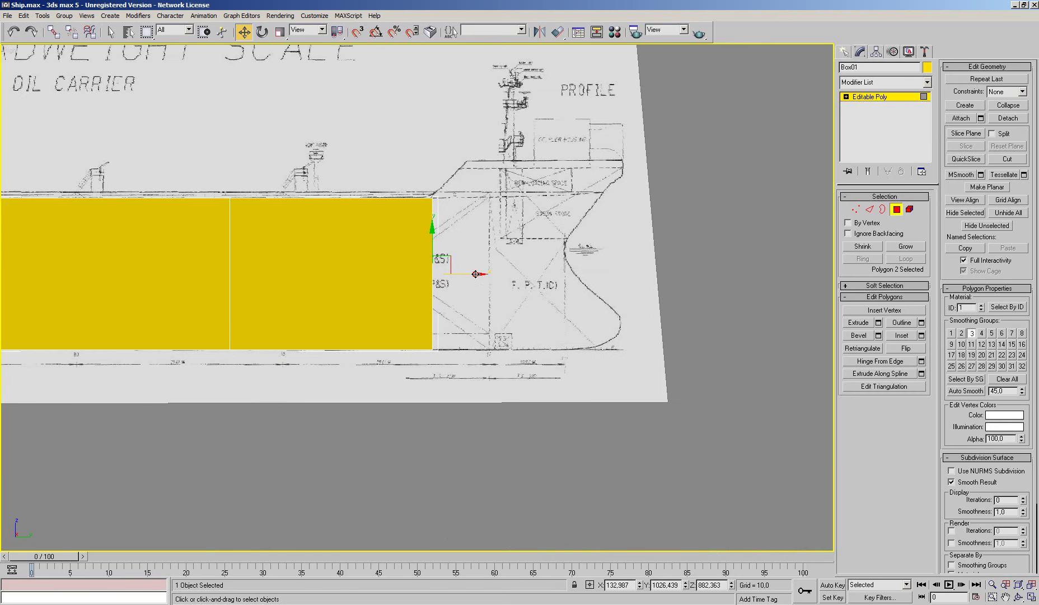
Extrude the end face a second time and move it out to the bow curve
{"action": "left_click", "coordinate": [877, 322]}
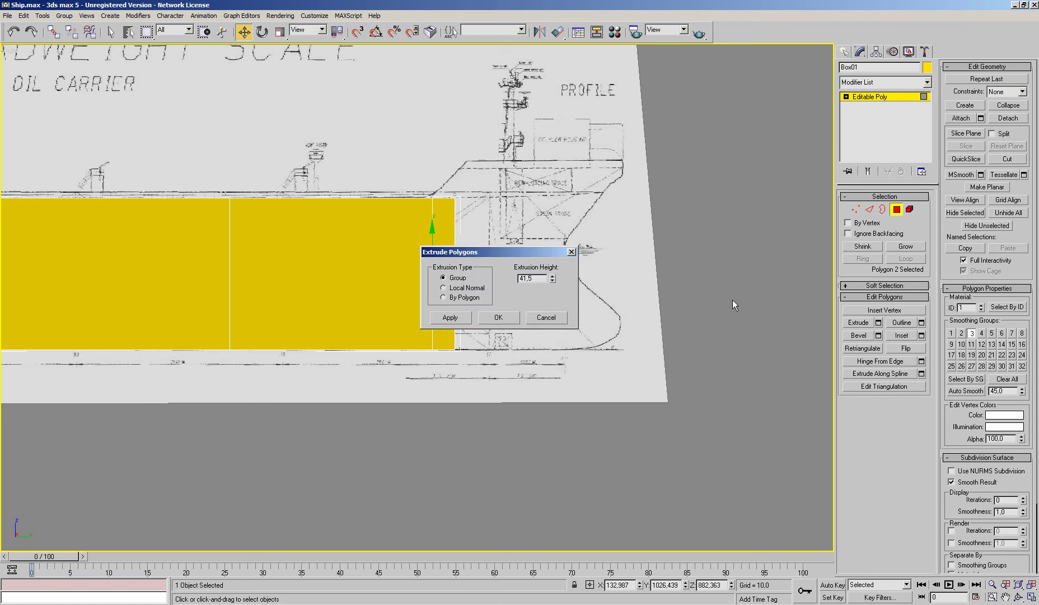
{"action": "left_click", "coordinate": [514, 319]}
{"action": "left_click_drag", "start_coordinate": [493, 274], "coordinate": [606, 301]}
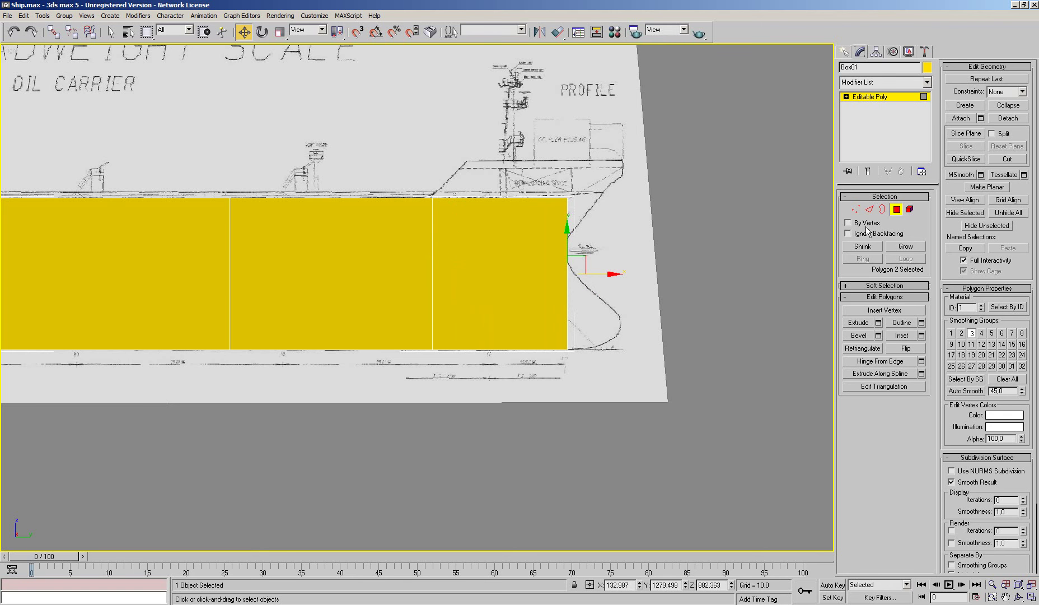
{"action": "left_click", "coordinate": [869, 209]}
{"action": "scroll", "coordinate": [702, 281], "scroll_direction": "down", "scroll_amount": 1}
{"action": "scroll", "coordinate": [702, 281], "scroll_direction": "down", "scroll_amount": 1}
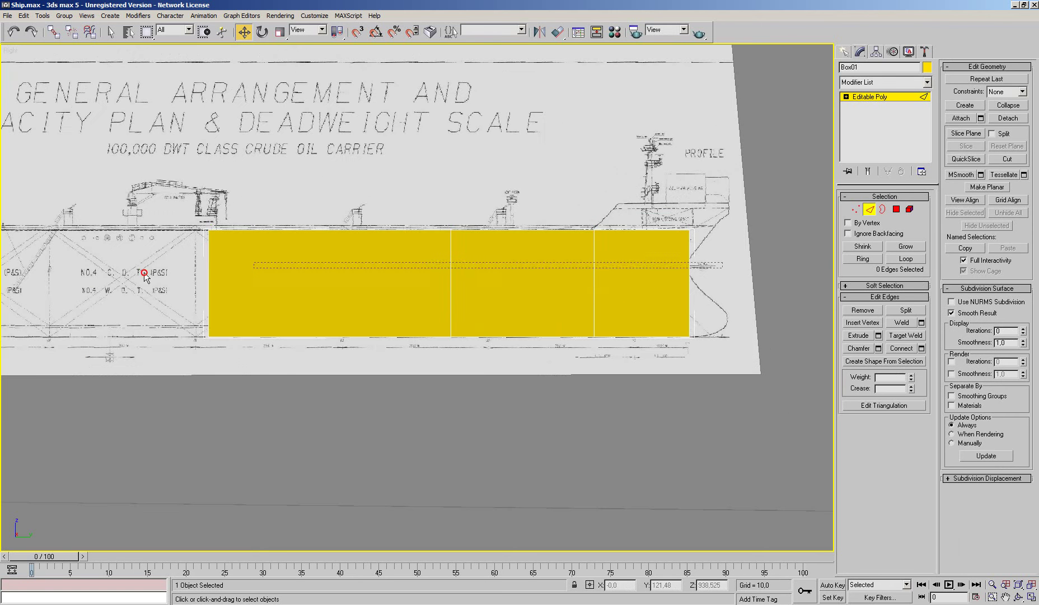
Connect the box's vertical edges with 2 segments to add two horizontal edge loops
{"action": "left_click_drag", "start_coordinate": [722, 264], "coordinate": [145, 274]}
{"action": "left_click", "coordinate": [921, 348]}
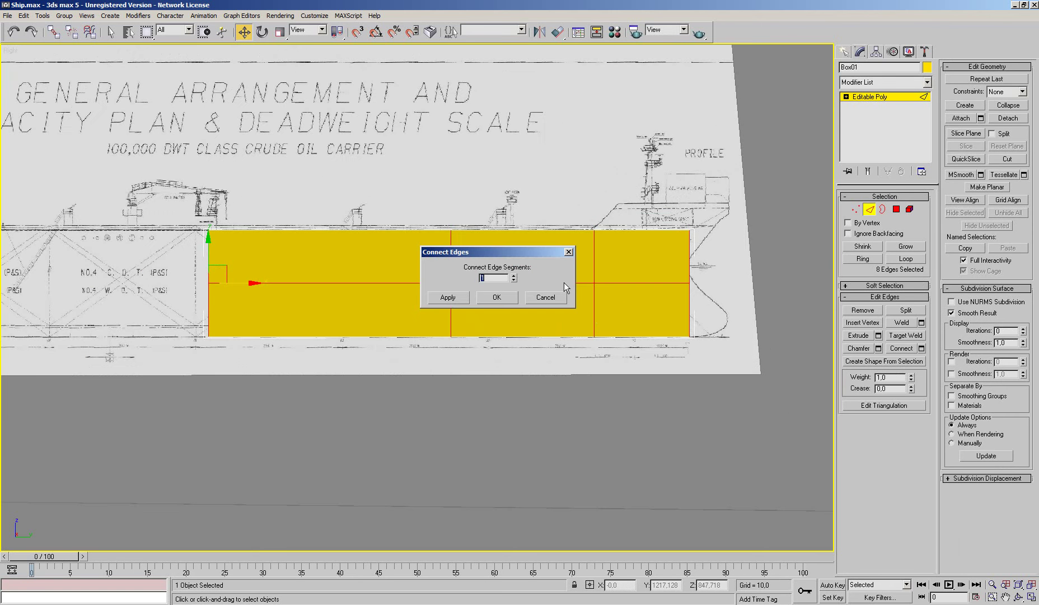
{"action": "left_click", "coordinate": [513, 276]}
{"action": "left_click", "coordinate": [501, 296]}
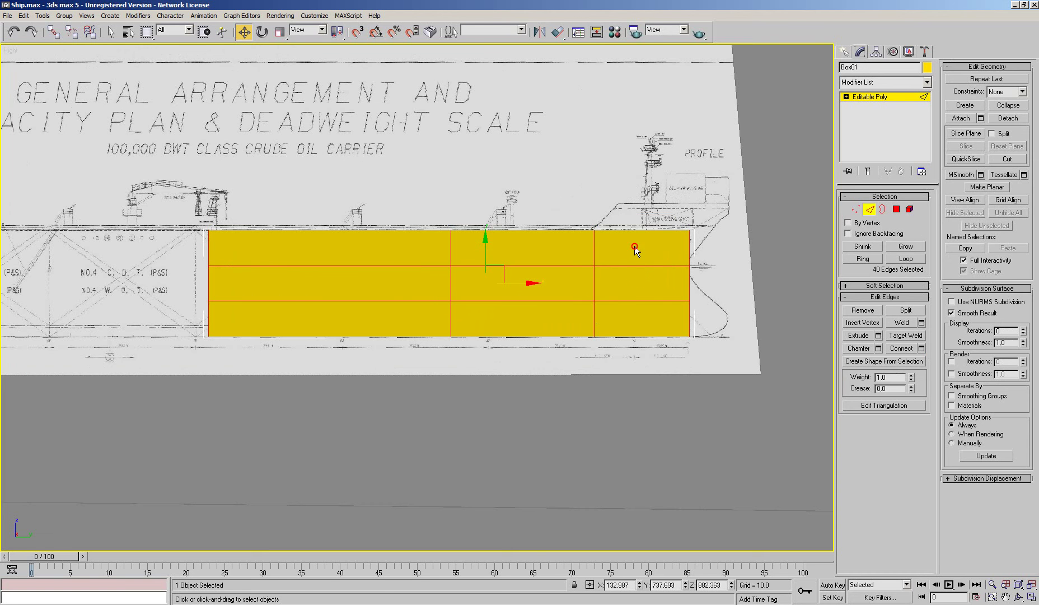
Select the bow's horizontal edges and set the move constraint to Edge
{"action": "left_click_drag", "start_coordinate": [644, 308], "coordinate": [649, 315]}
{"action": "scroll", "coordinate": [566, 323], "scroll_direction": "up", "scroll_amount": 2}
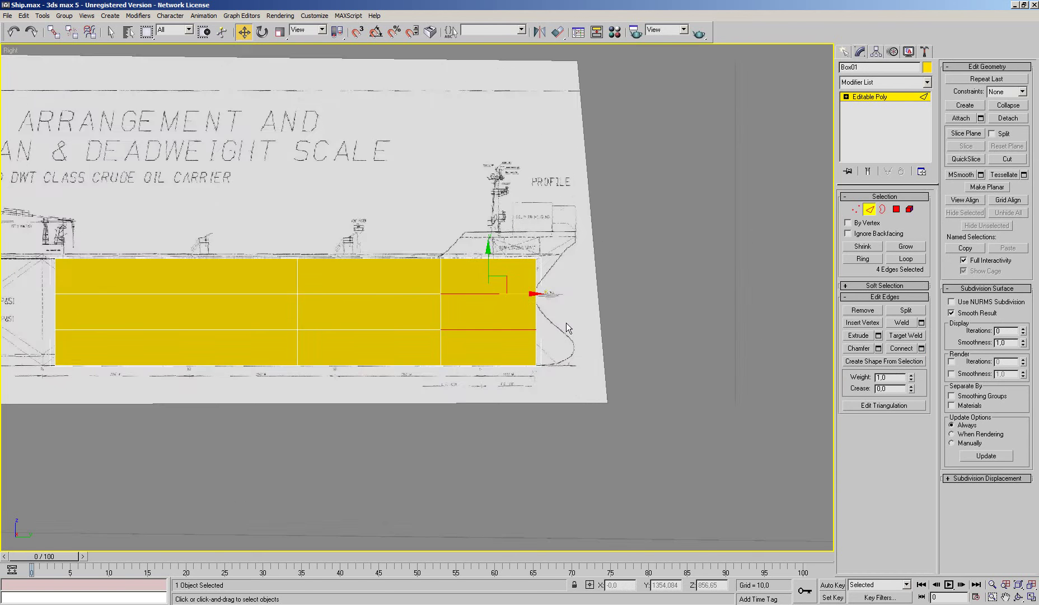
{"action": "middle_click_drag", "start_coordinate": [566, 322], "coordinate": [793, 289]}
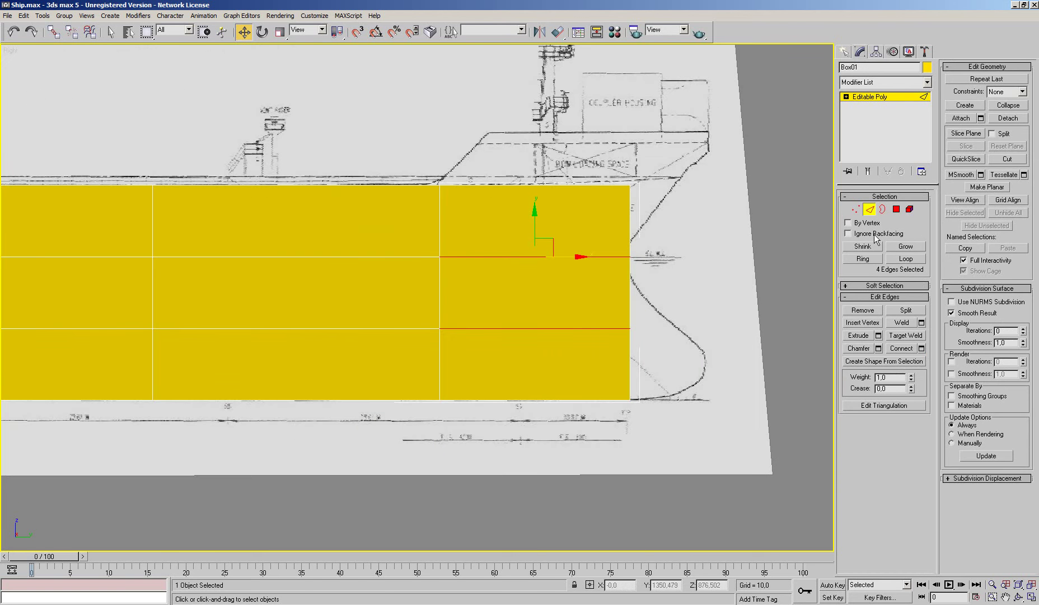
{"action": "left_click", "coordinate": [1023, 92]}
{"action": "left_click", "coordinate": [1002, 107]}
Loop-select the upper and lower horizontal loops and slide them up to the blueprint's hull lines
{"action": "left_click", "coordinate": [584, 235]}
{"action": "left_click", "coordinate": [622, 256]}
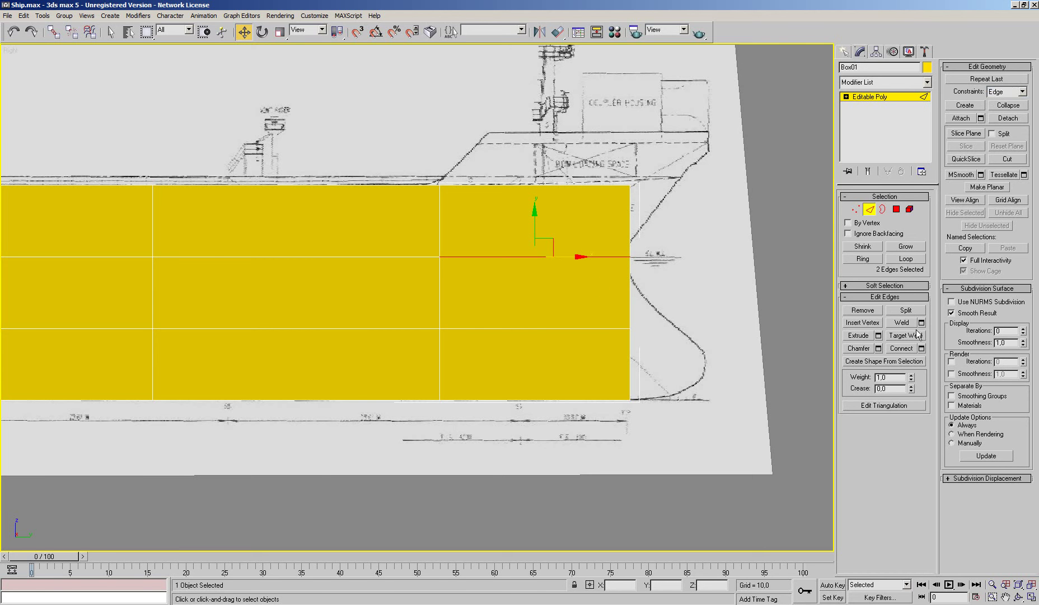
{"action": "left_click", "coordinate": [906, 259]}
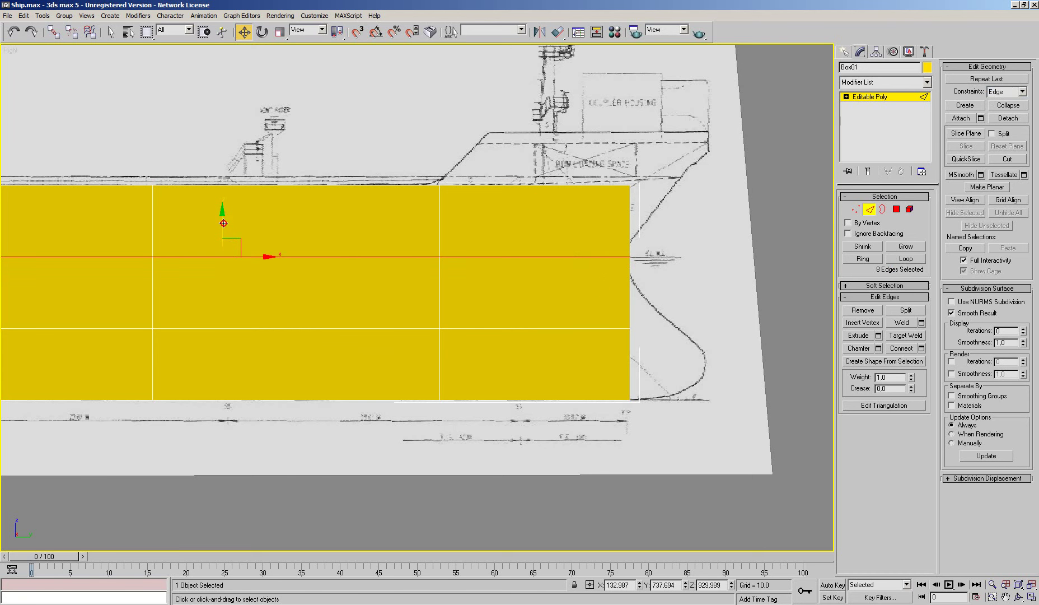
{"action": "left_click_drag", "start_coordinate": [224, 217], "coordinate": [225, 211]}
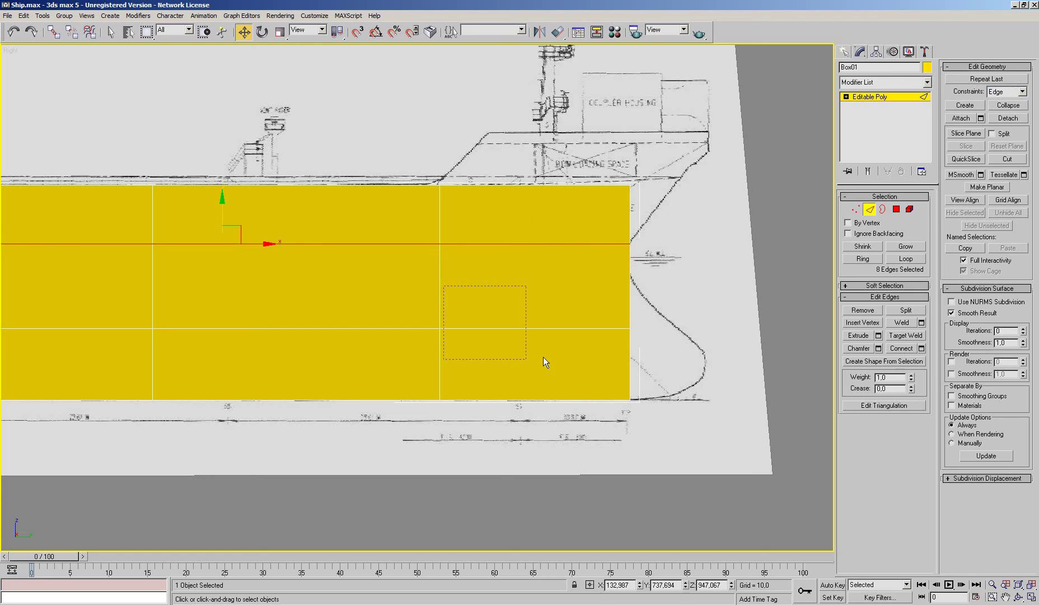
{"action": "left_click_drag", "start_coordinate": [543, 358], "coordinate": [544, 357]}
{"action": "left_click", "coordinate": [920, 261]}
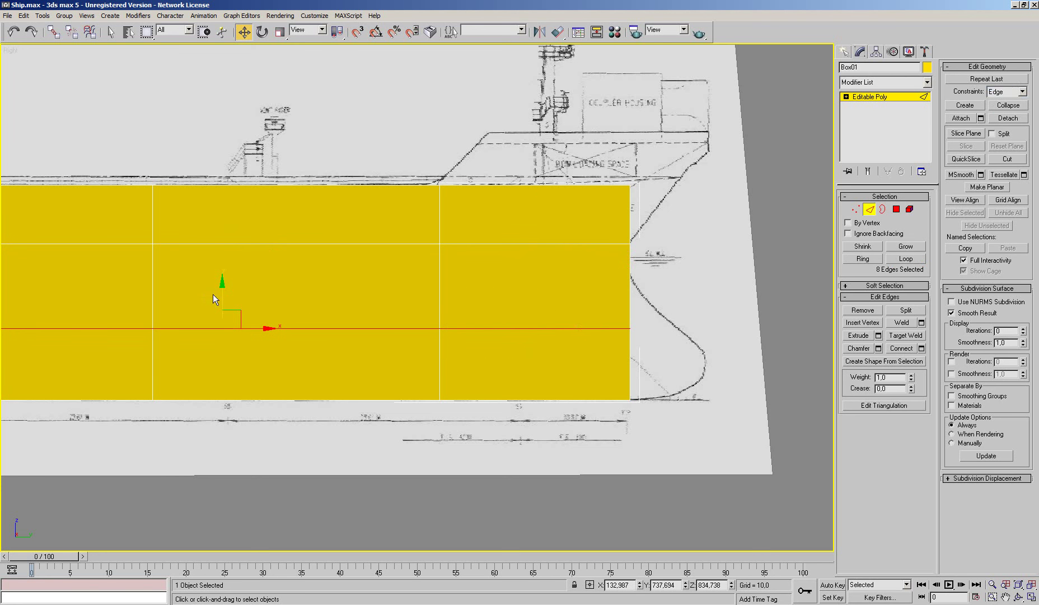
{"action": "left_click_drag", "start_coordinate": [225, 296], "coordinate": [241, 240]}
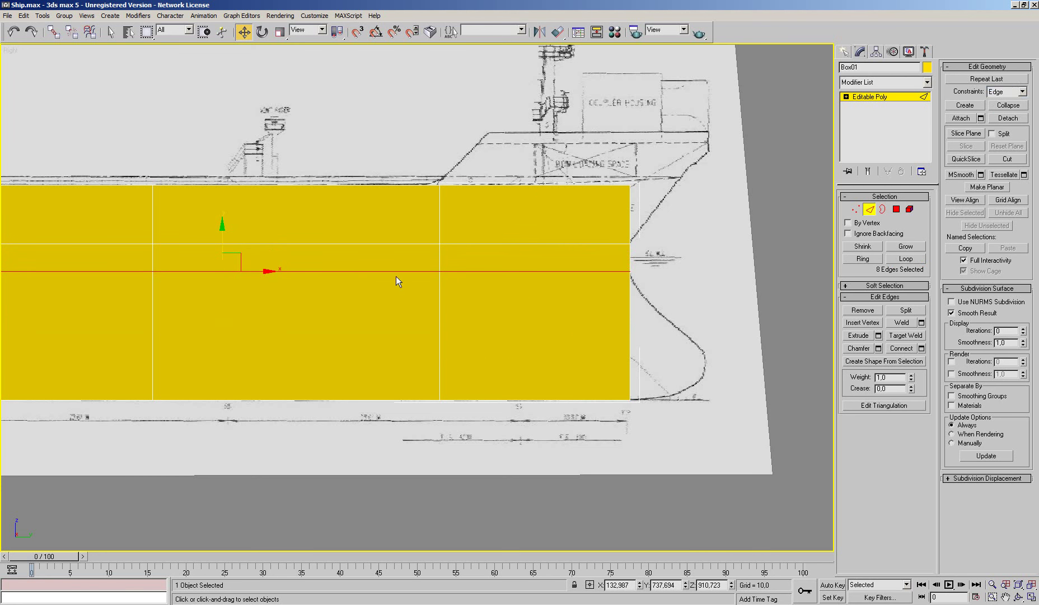
Set the material's Opacity to 1 and apply it to Box01 so the blueprint shows through
{"action": "key", "text": "m"}
{"action": "left_click_drag", "start_coordinate": [196, 376], "coordinate": [207, 409]}
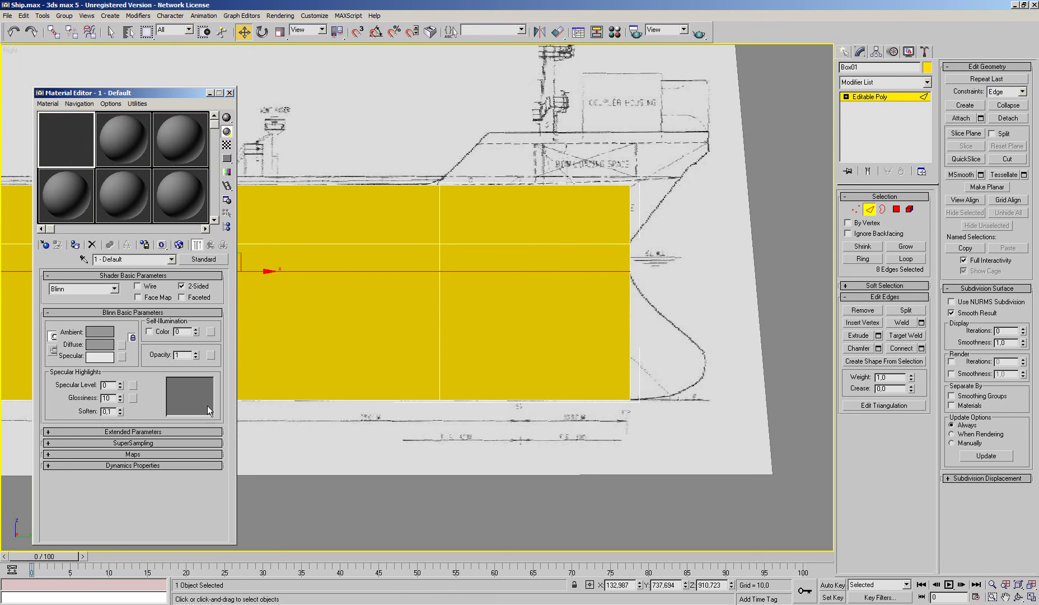
{"action": "middle_click_drag", "start_coordinate": [318, 278], "coordinate": [330, 278]}
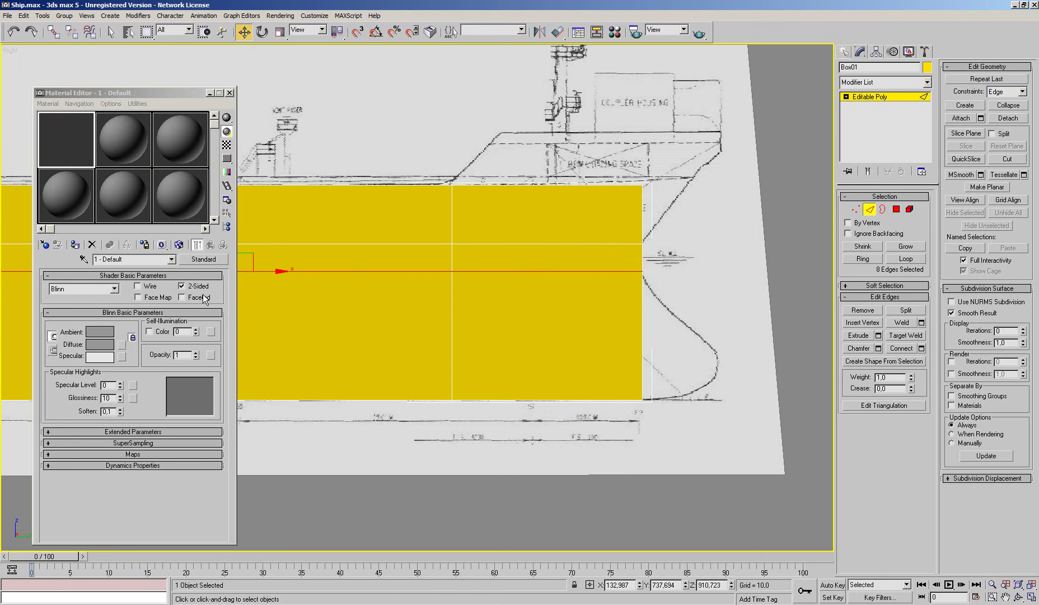
{"action": "left_click_drag", "start_coordinate": [67, 141], "coordinate": [261, 225]}
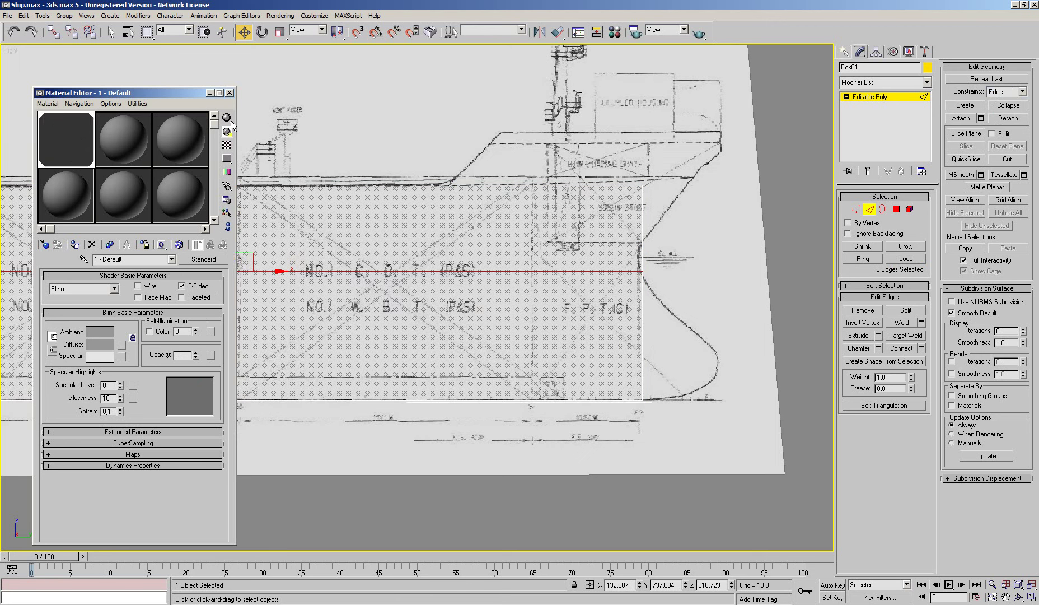
{"action": "left_click", "coordinate": [229, 92]}
Nudge the edge loop slightly higher, then select the vertices at the bow's top corner
{"action": "middle_click_drag", "start_coordinate": [489, 295], "coordinate": [497, 301]}
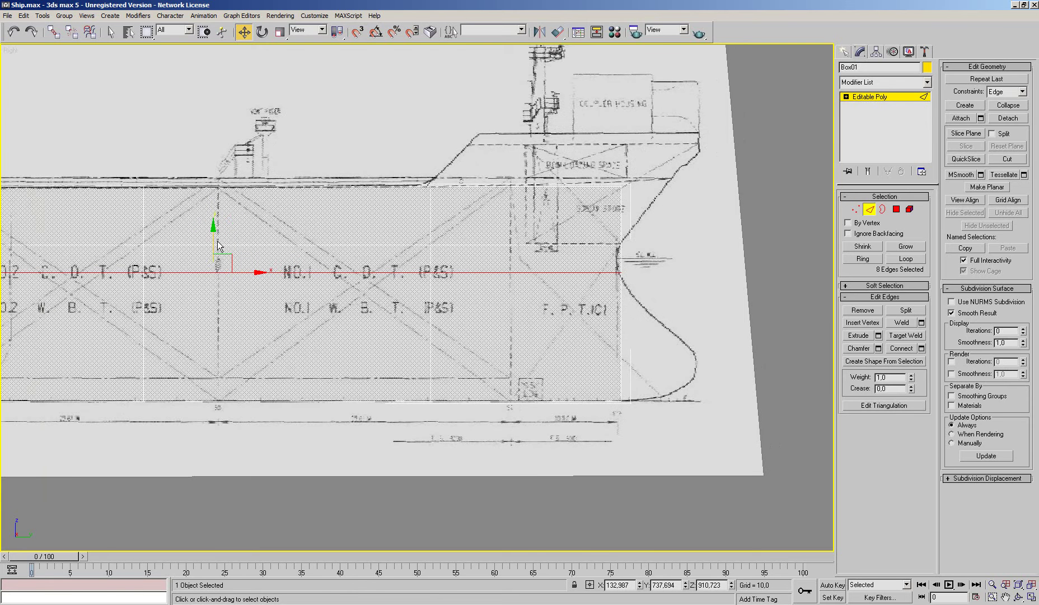
{"action": "left_click_drag", "start_coordinate": [218, 236], "coordinate": [218, 232]}
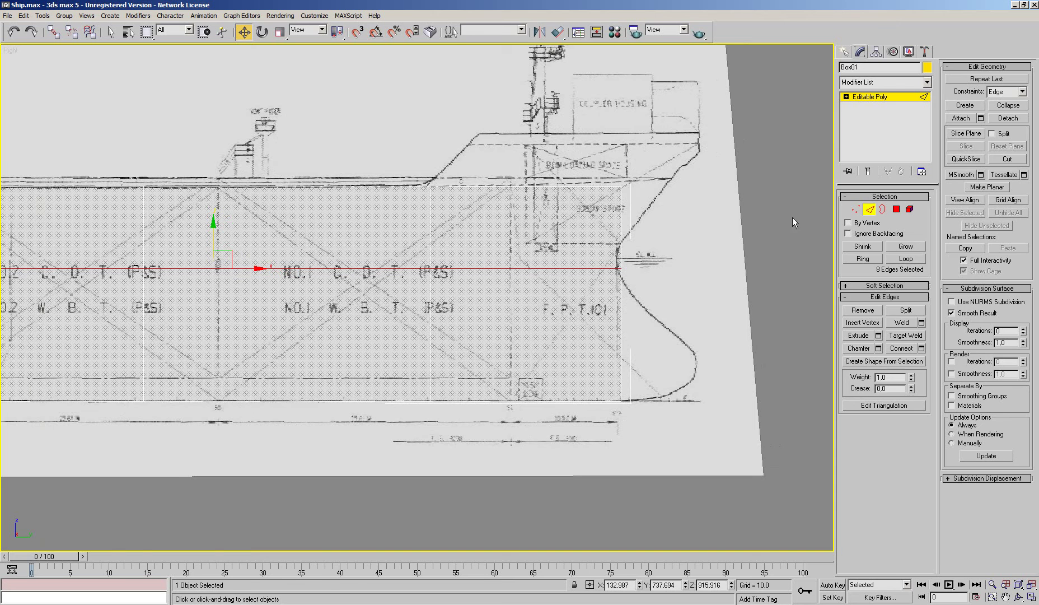
{"action": "left_click", "coordinate": [855, 209]}
{"action": "left_click_drag", "start_coordinate": [703, 161], "coordinate": [613, 209]}
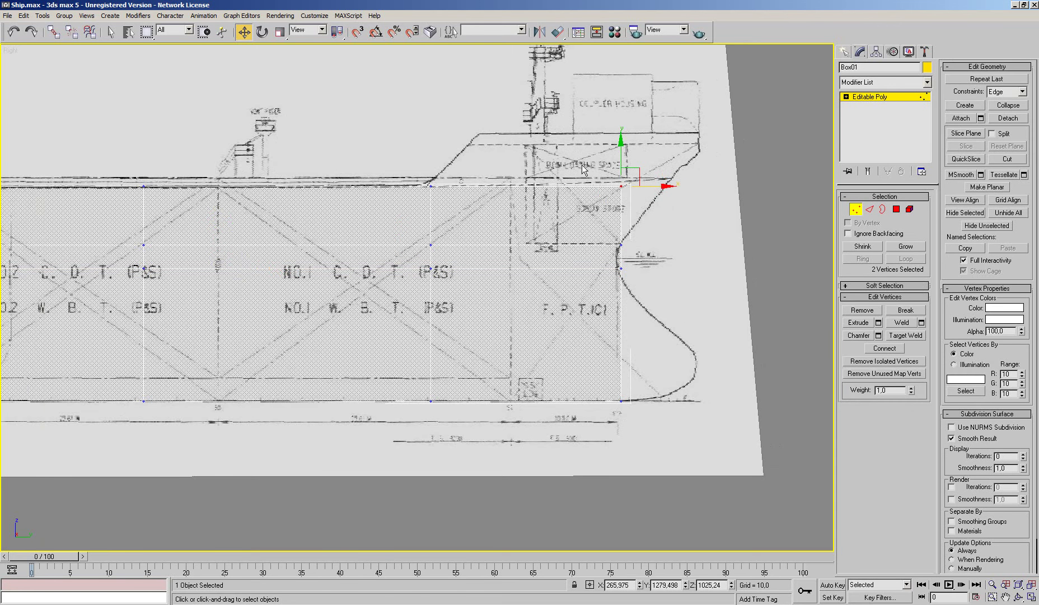
Set movement constraints to None and move the two top bow vertices forward along X
{"action": "left_click", "coordinate": [1022, 91]}
{"action": "left_click", "coordinate": [1004, 100]}
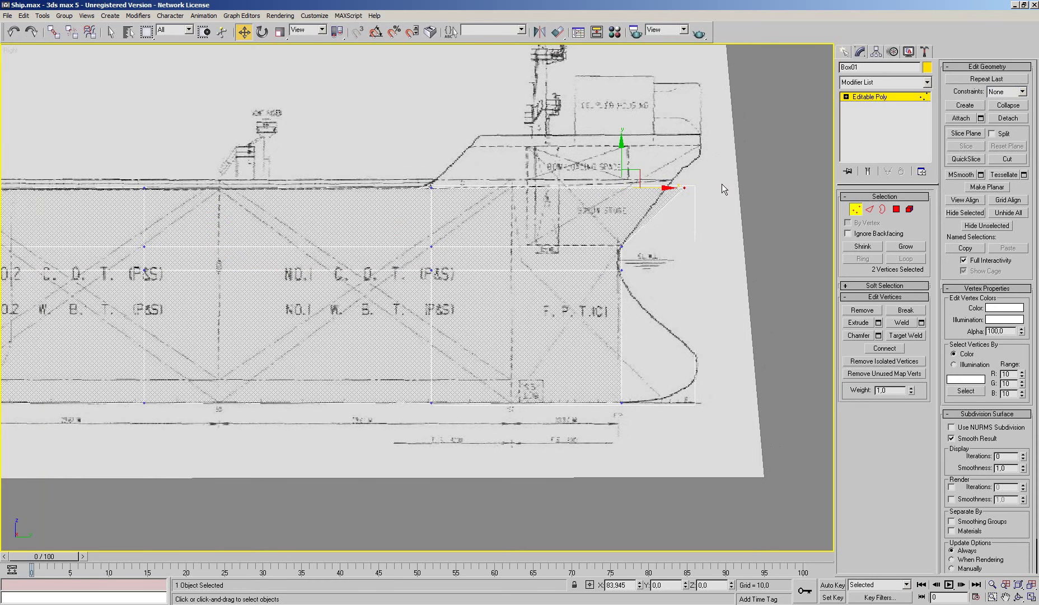
{"action": "left_click_drag", "start_coordinate": [660, 190], "coordinate": [725, 189]}
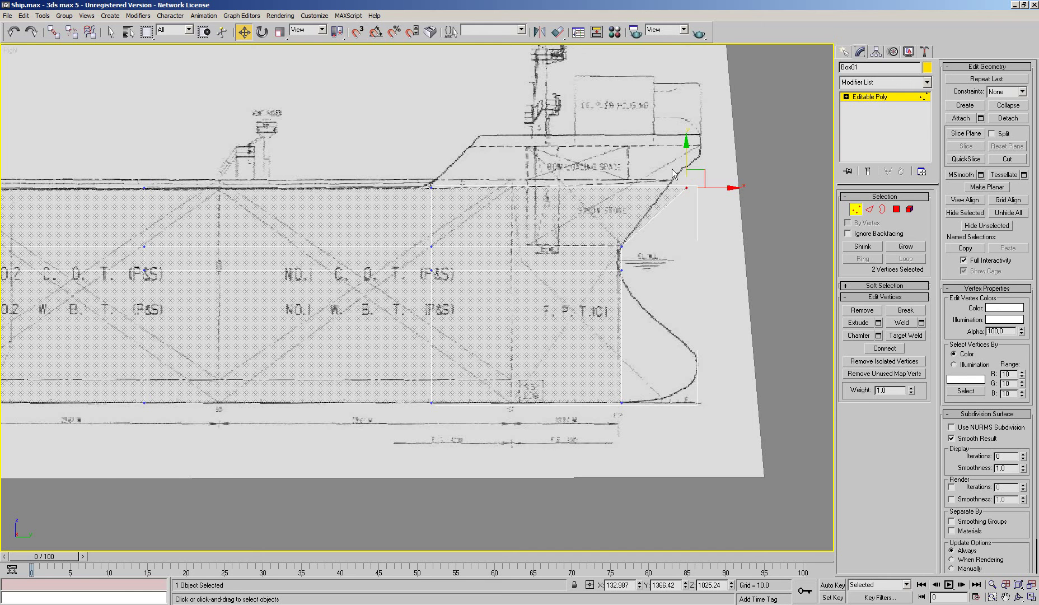
Extrude the bow section's top face upward by 41.5
{"action": "left_click", "coordinate": [896, 210]}
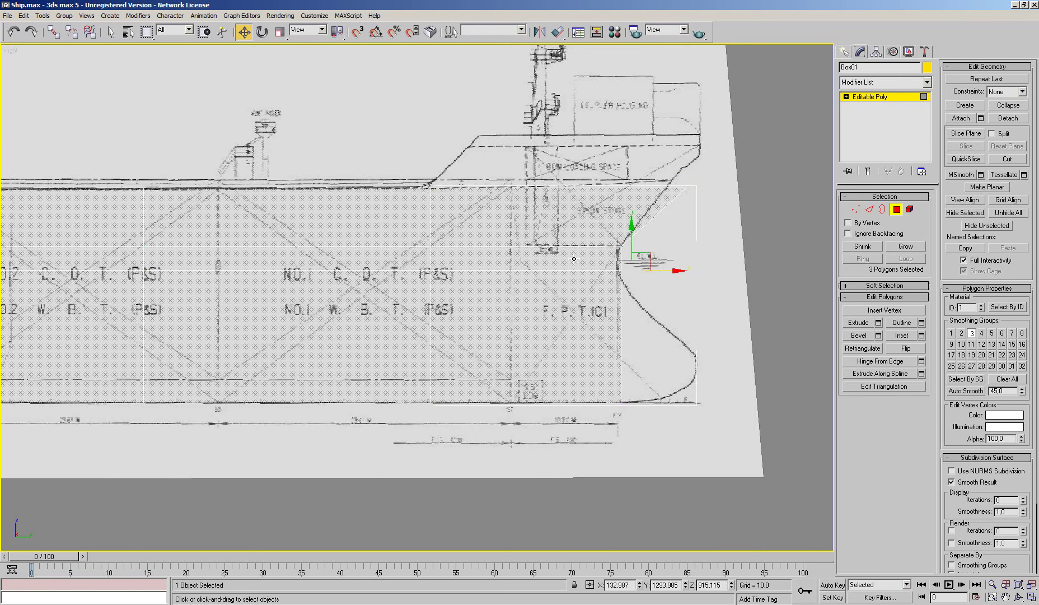
{"action": "key", "text": "p"}
{"action": "scroll", "coordinate": [539, 305], "scroll_direction": "up", "scroll_amount": 3}
{"action": "left_click", "coordinate": [546, 319]}
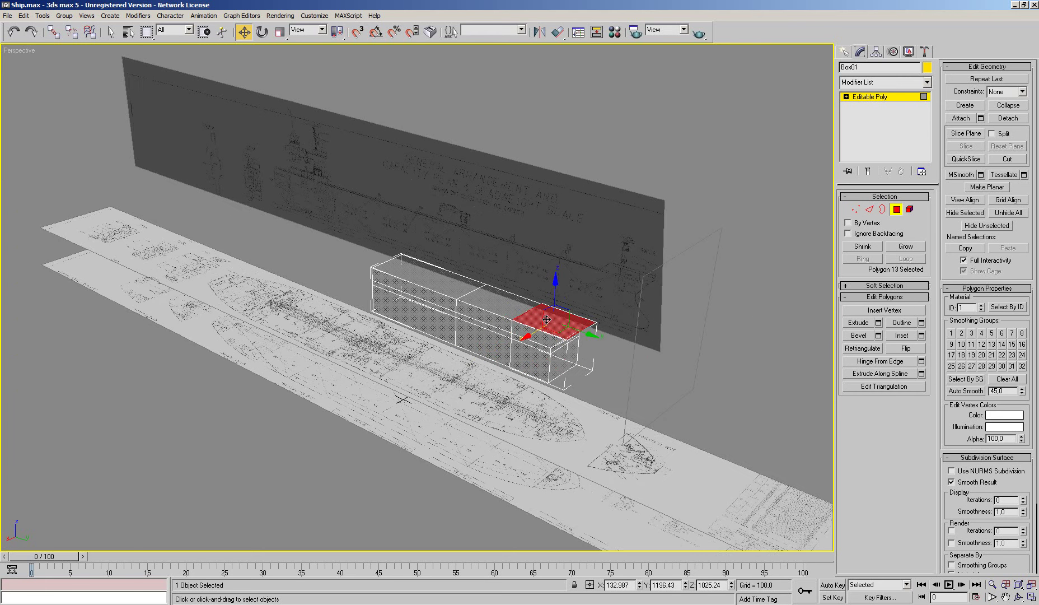
{"action": "left_click", "coordinate": [879, 323]}
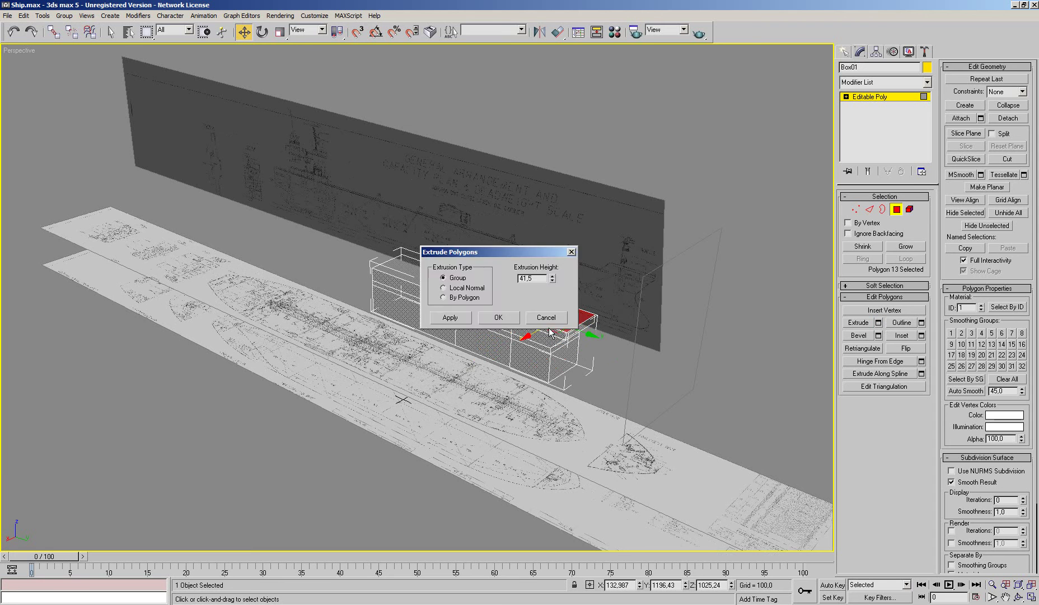
{"action": "key", "text": "Return"}
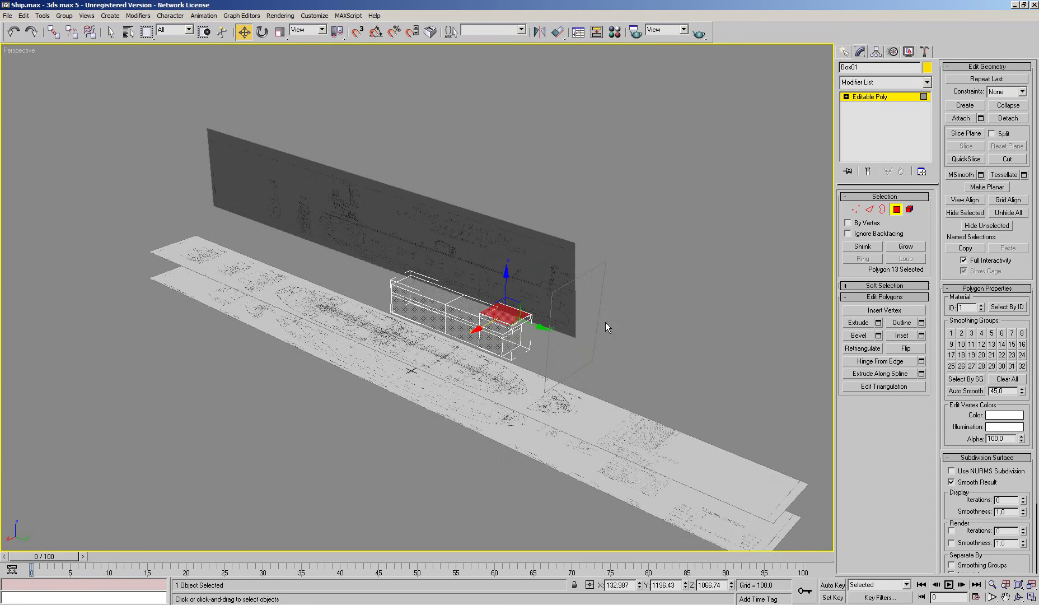
{"action": "key", "text": "l"}
{"action": "scroll", "coordinate": [446, 194], "scroll_direction": "up", "scroll_amount": 5}
Raise the extruded bow block and slide its rear top vertex forward to slant the edge
{"action": "middle_click_drag", "start_coordinate": [445, 193], "coordinate": [552, 212]}
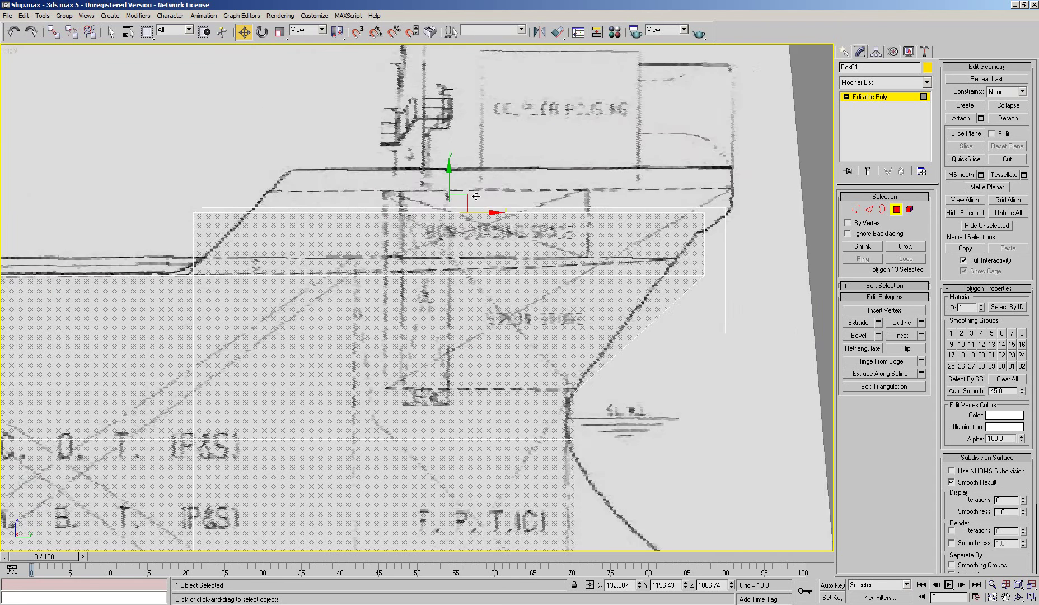
{"action": "left_click_drag", "start_coordinate": [475, 193], "coordinate": [496, 143]}
{"action": "key", "text": "1"}
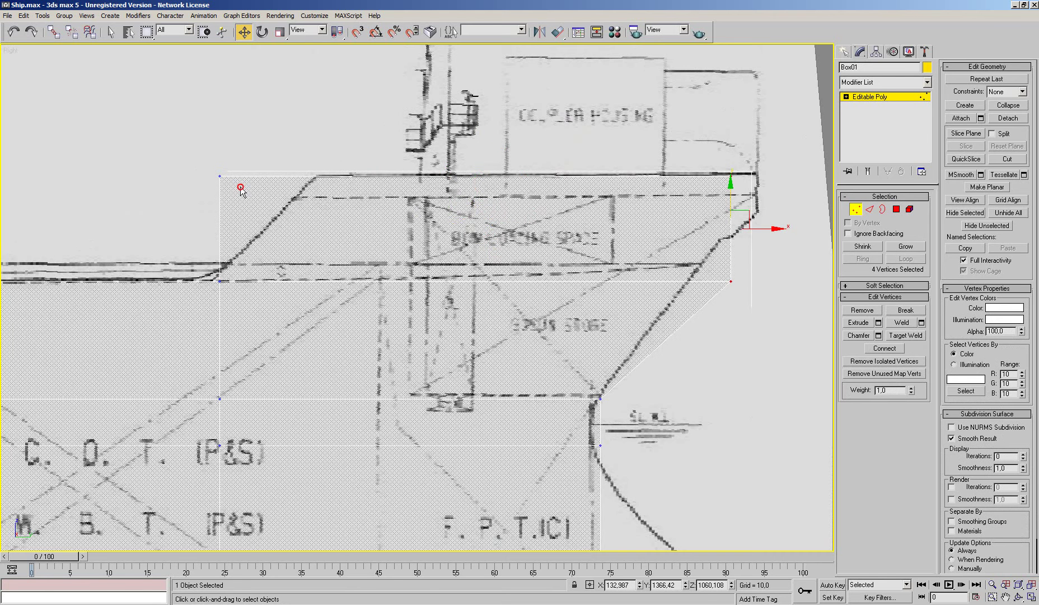
{"action": "left_click_drag", "start_coordinate": [202, 159], "coordinate": [289, 224]}
{"action": "left_click_drag", "start_coordinate": [264, 191], "coordinate": [353, 191]}
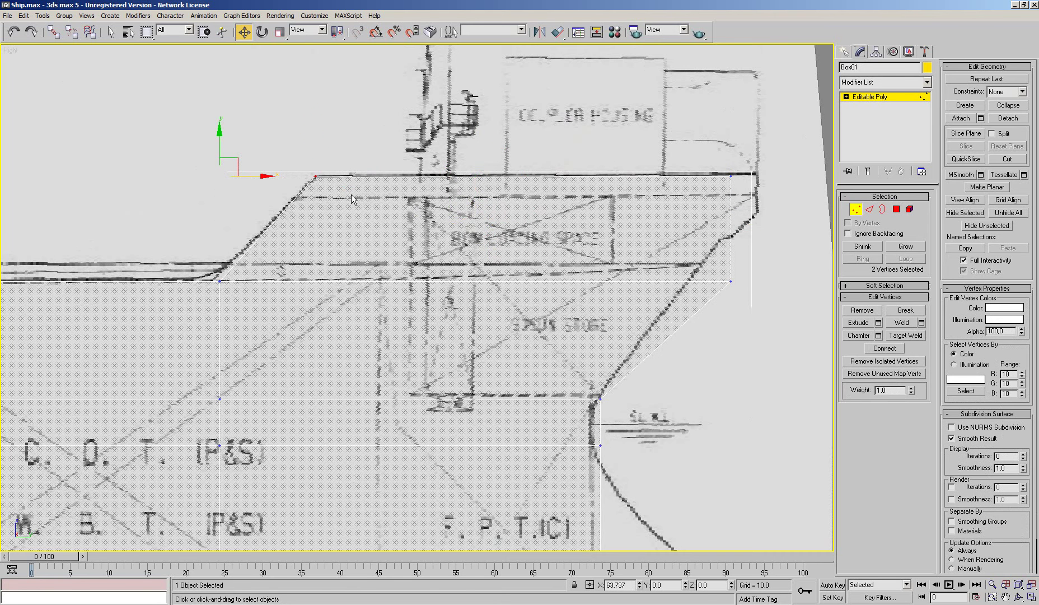
Nudge the vertex column at the forward station slightly aft
{"action": "scroll", "coordinate": [352, 199], "scroll_direction": "down", "scroll_amount": 4}
{"action": "scroll", "coordinate": [361, 211], "scroll_direction": "up", "scroll_amount": 1}
{"action": "left_click_drag", "start_coordinate": [361, 211], "coordinate": [298, 465]}
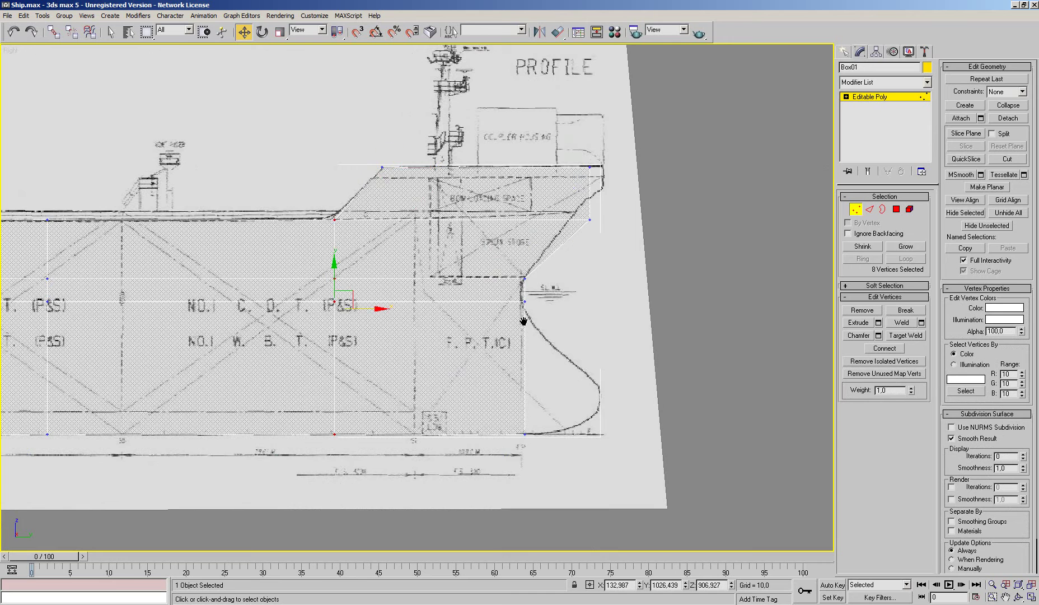
{"action": "middle_click_drag", "start_coordinate": [524, 321], "coordinate": [530, 289]}
{"action": "scroll", "coordinate": [530, 289], "scroll_direction": "up", "scroll_amount": 2}
{"action": "left_click_drag", "start_coordinate": [527, 283], "coordinate": [525, 296]}
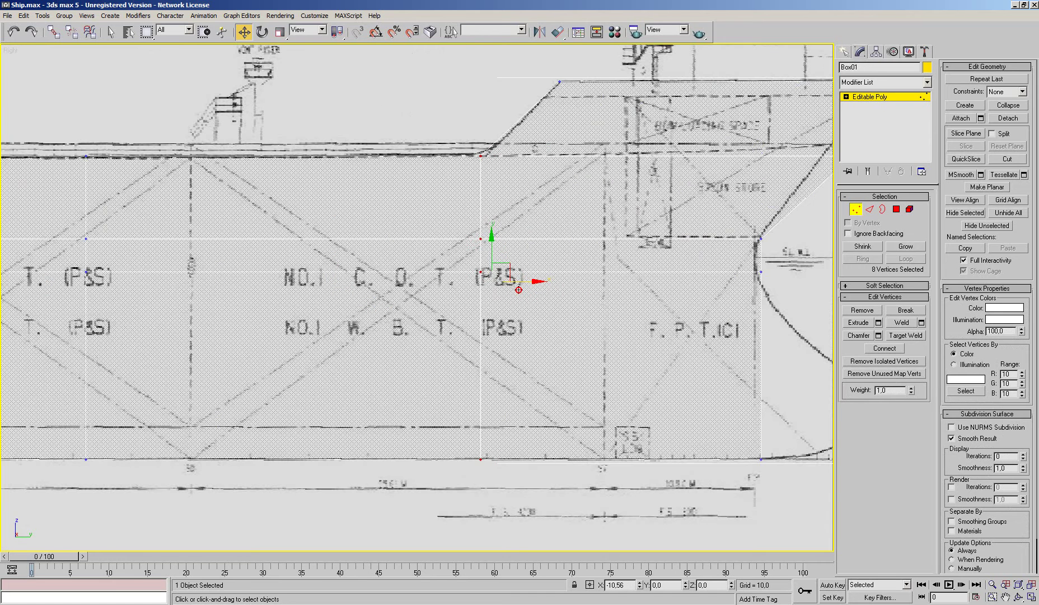
Raise the two upper stem vertices up to the deck line
{"action": "middle_click_drag", "start_coordinate": [525, 295], "coordinate": [538, 253]}
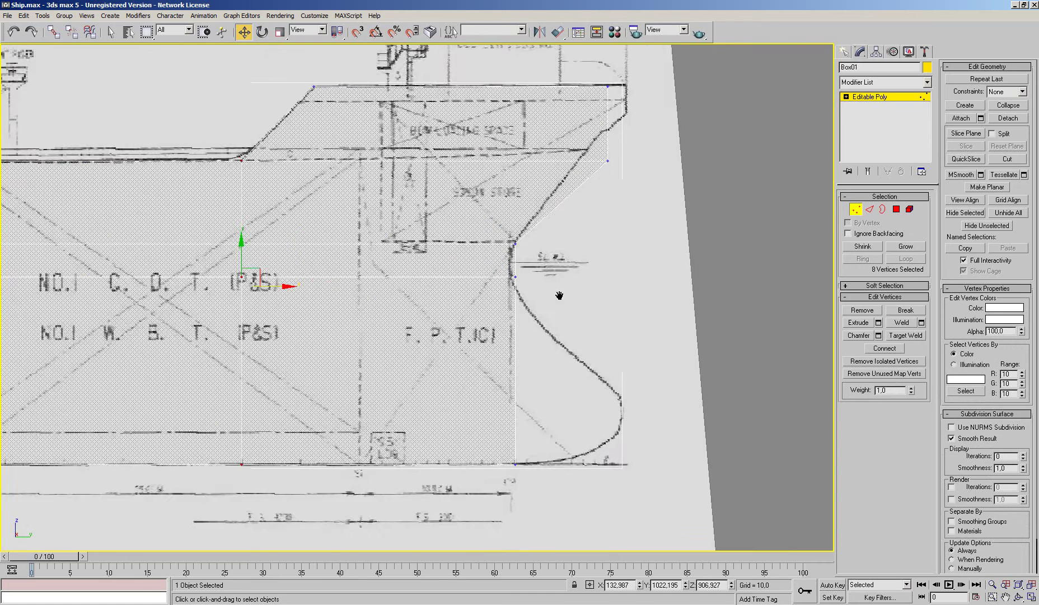
{"action": "left_click_drag", "start_coordinate": [538, 253], "coordinate": [539, 252]}
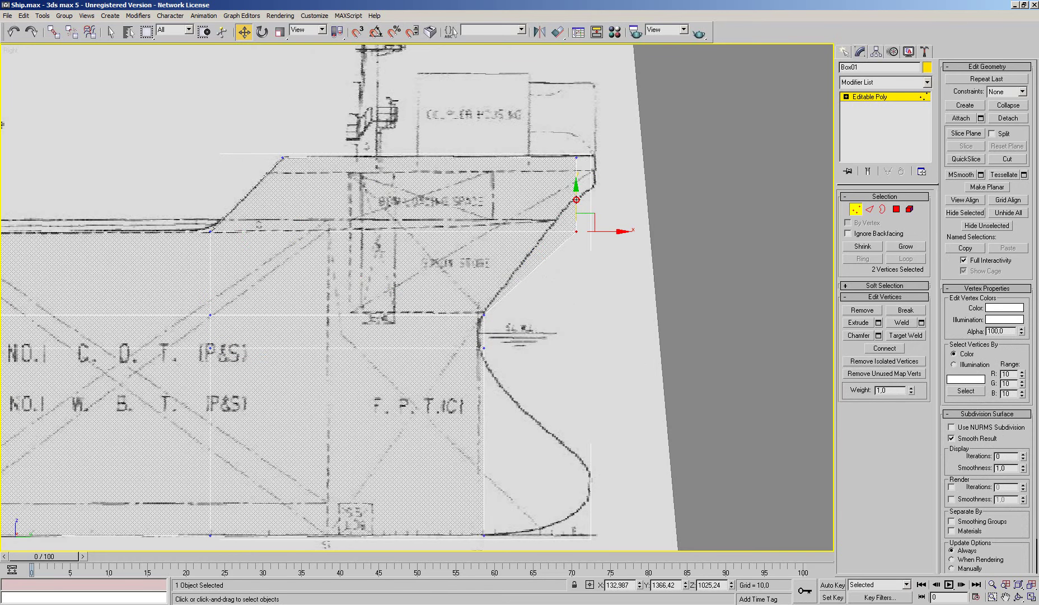
{"action": "mouse_move", "coordinate": [576, 200]}
{"action": "left_mouse_down"}
{"action": "mouse_move", "coordinate": [617, 146]}
{"action": "mouse_move", "coordinate": [617, 104]}
{"action": "left_mouse_up"}
{"action": "scroll", "coordinate": [617, 104], "scroll_direction": "up", "scroll_amount": 2}
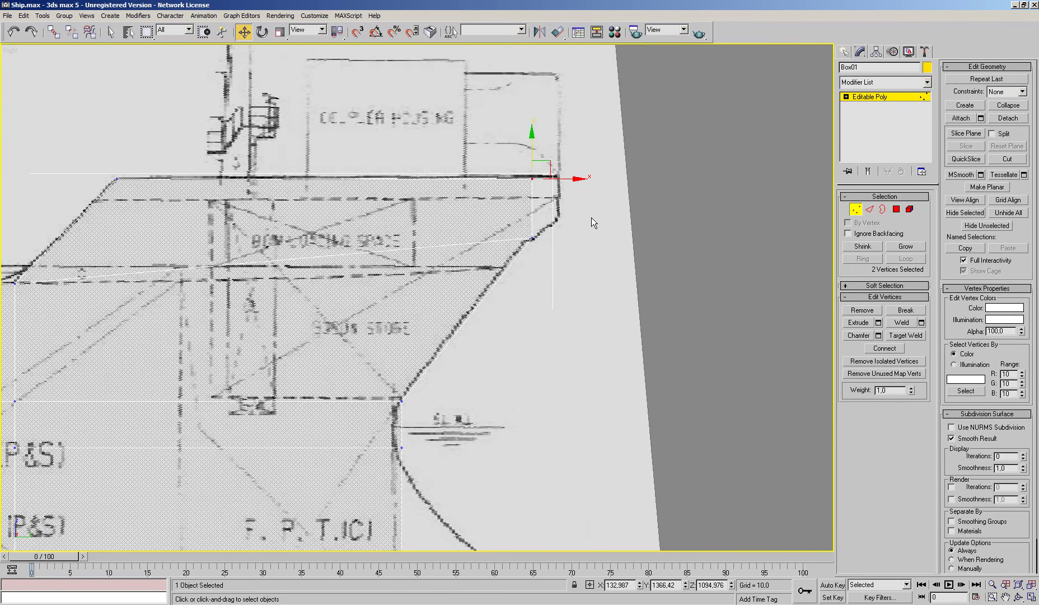
{"action": "middle_click_drag", "start_coordinate": [592, 223], "coordinate": [631, 302]}
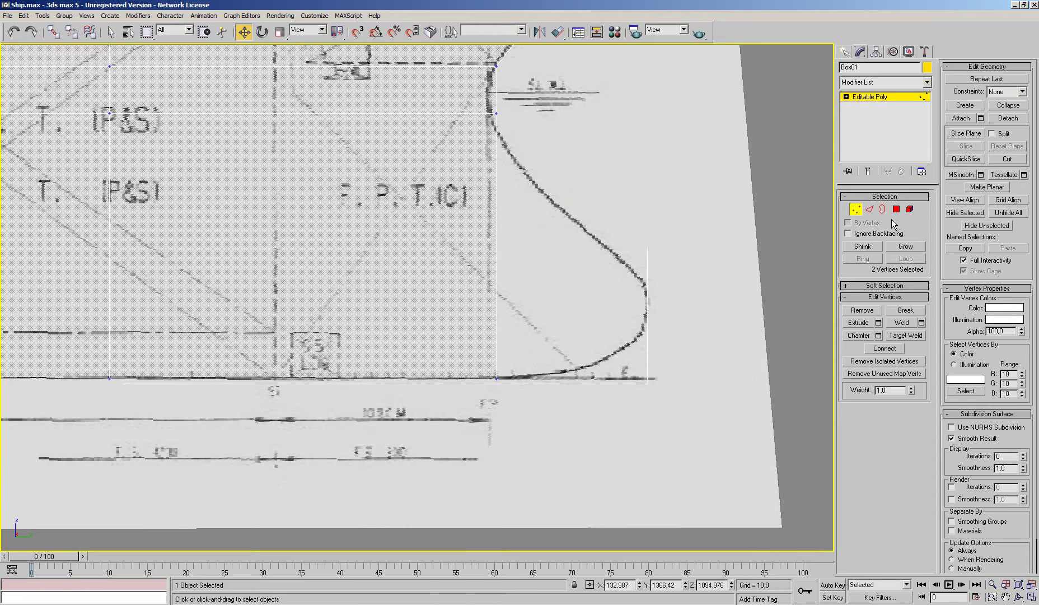
{"action": "left_click", "coordinate": [870, 208]}
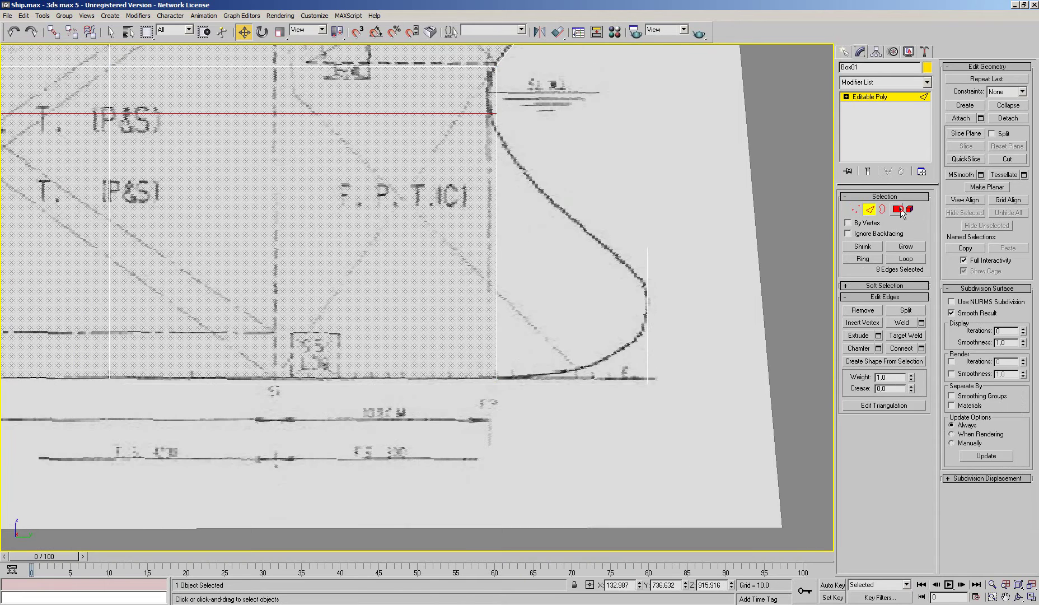
Extrude the lower bow's front face and push it forward along X
{"action": "left_click", "coordinate": [899, 209]}
{"action": "key", "text": "p"}
{"action": "scroll", "coordinate": [558, 306], "scroll_direction": "up", "scroll_amount": 5}
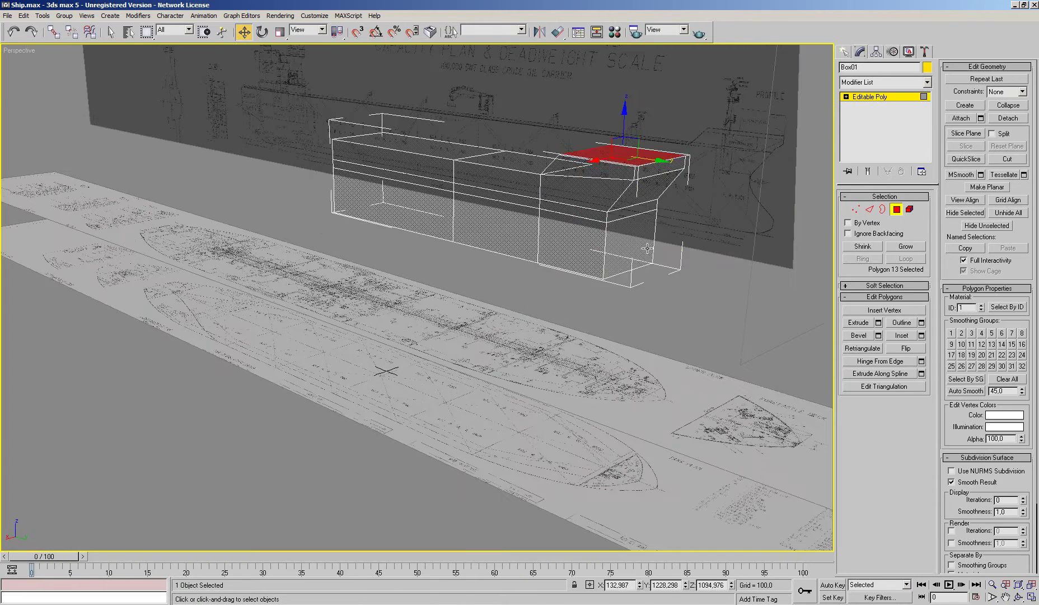
{"action": "left_click", "coordinate": [630, 246]}
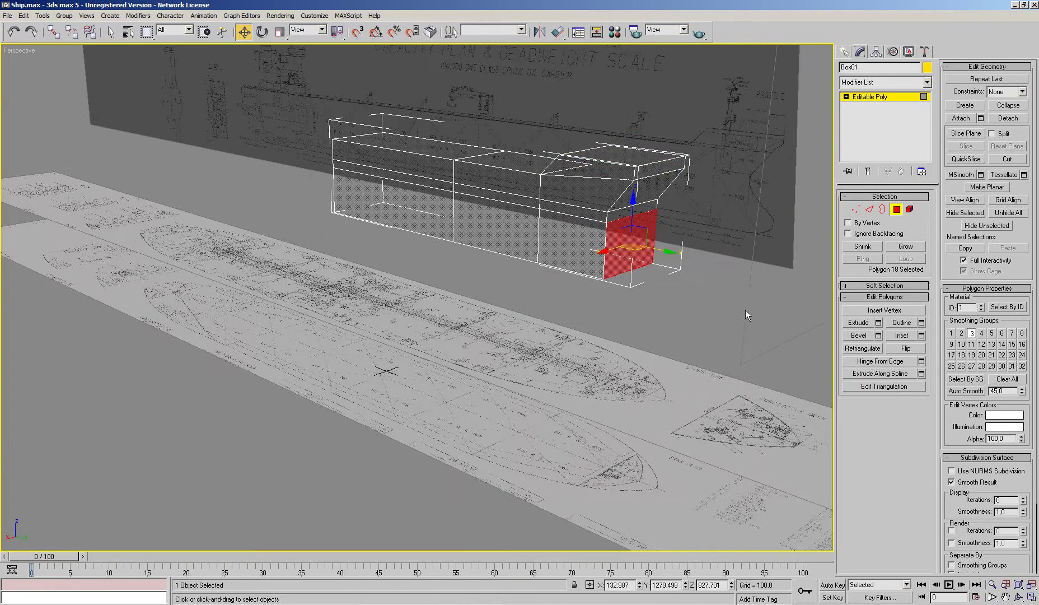
{"action": "left_click", "coordinate": [878, 322]}
{"action": "left_click", "coordinate": [519, 317]}
{"action": "key", "text": "r"}
{"action": "scroll", "coordinate": [475, 318], "scroll_direction": "up", "scroll_amount": 3}
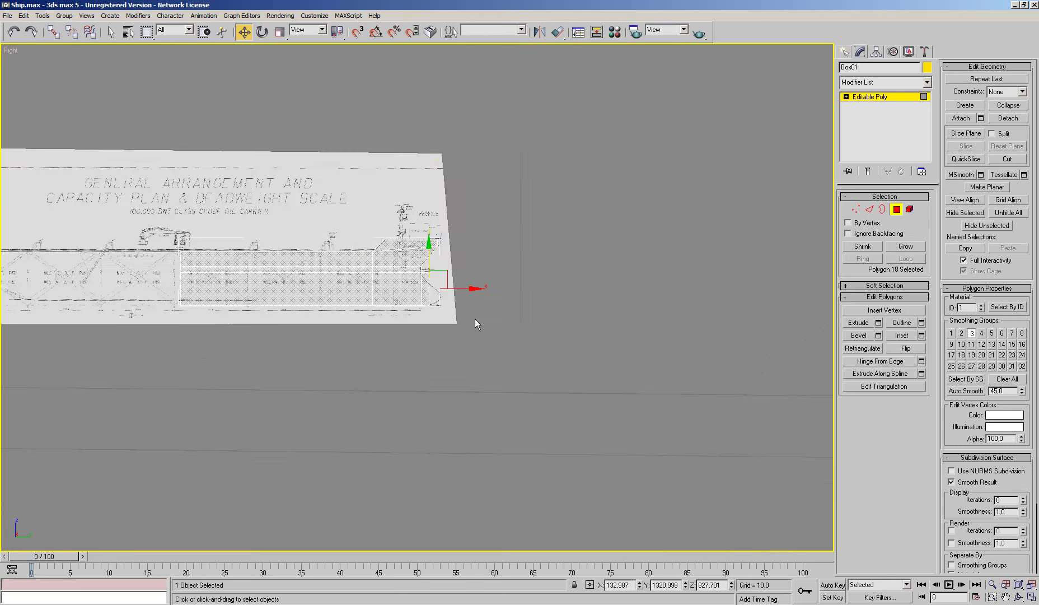
{"action": "scroll", "coordinate": [618, 294], "scroll_direction": "up", "scroll_amount": 3}
{"action": "scroll", "coordinate": [616, 294], "scroll_direction": "up", "scroll_amount": 3}
{"action": "scroll", "coordinate": [615, 295], "scroll_direction": "up", "scroll_amount": 2}
{"action": "scroll", "coordinate": [585, 264], "scroll_direction": "up", "scroll_amount": 3}
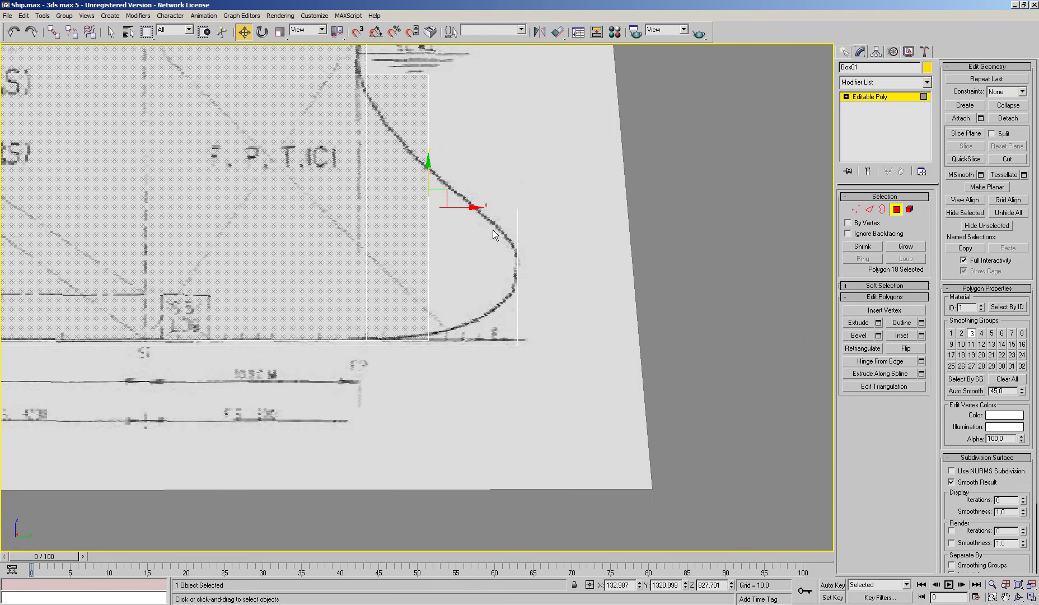
{"action": "left_click_drag", "start_coordinate": [469, 210], "coordinate": [559, 240]}
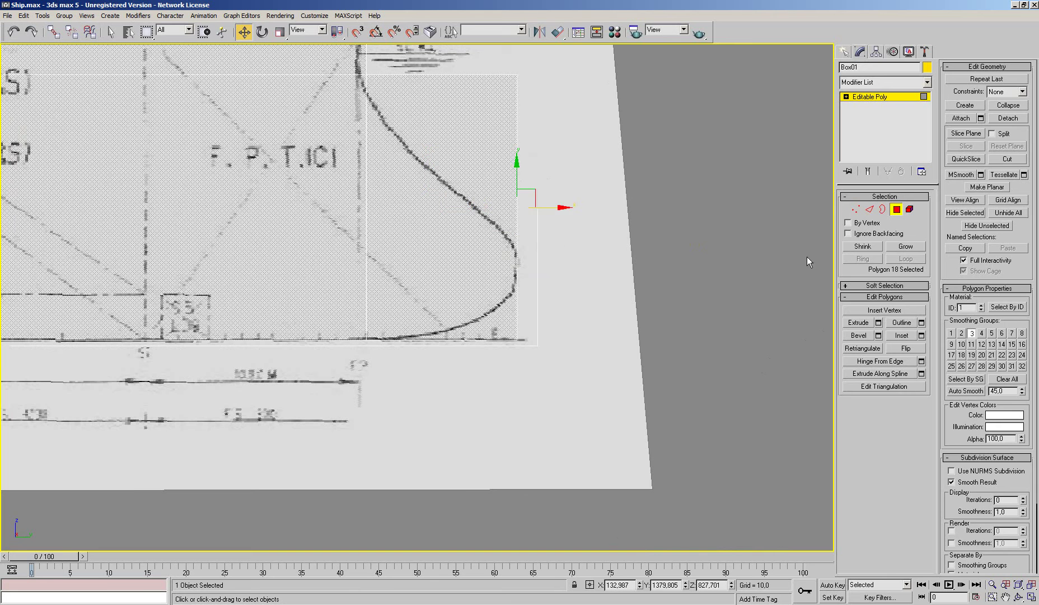
Fit the bulb's two front vertices onto the rounded forefoot curve, then exit vertex mode
{"action": "key", "text": "1"}
{"action": "middle_click_drag", "start_coordinate": [493, 205], "coordinate": [493, 274]}
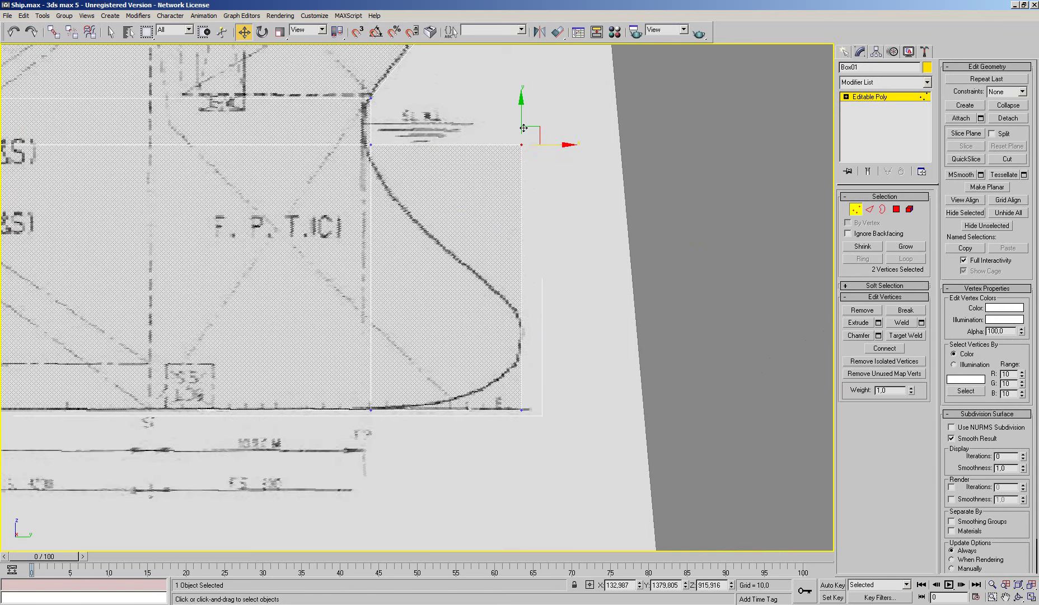
{"action": "mouse_move", "coordinate": [504, 160]}
{"action": "left_mouse_down"}
{"action": "mouse_move", "coordinate": [538, 243]}
{"action": "mouse_move", "coordinate": [536, 281]}
{"action": "left_mouse_up"}
{"action": "mouse_move", "coordinate": [461, 434]}
{"action": "left_mouse_down"}
{"action": "mouse_move", "coordinate": [534, 392]}
{"action": "mouse_move", "coordinate": [519, 333]}
{"action": "left_mouse_up"}
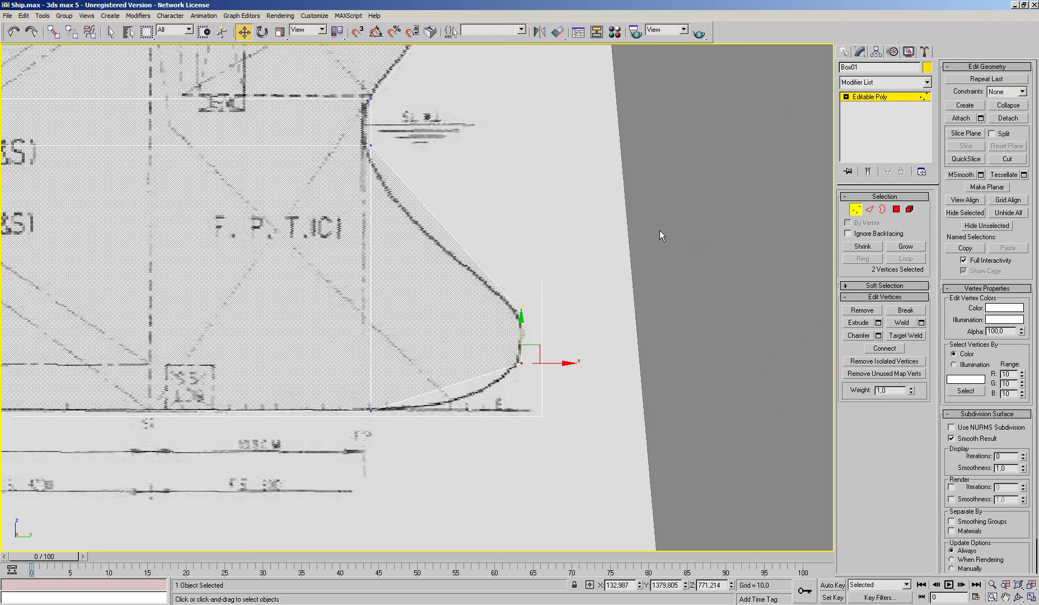
{"action": "key", "text": "1"}
{"action": "key", "text": "p"}
{"action": "middle_click_drag", "start_coordinate": [659, 230], "coordinate": [581, 245], "text": "alt"}
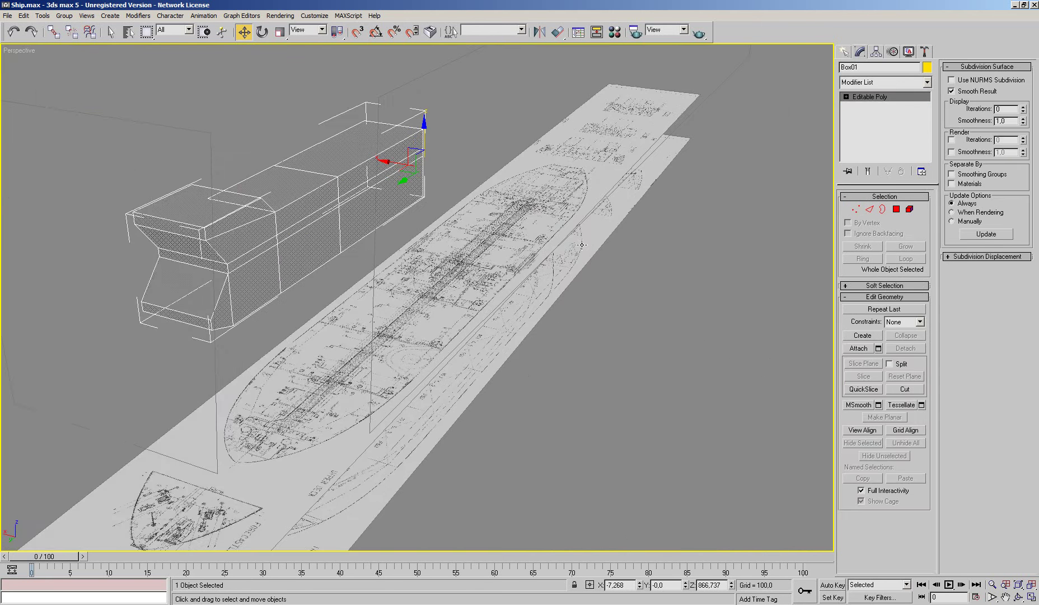
Make the hull material fully opaque with a pale yellow diffuse colour
{"action": "type", "text": "m00"}
{"action": "key", "text": "Return"}
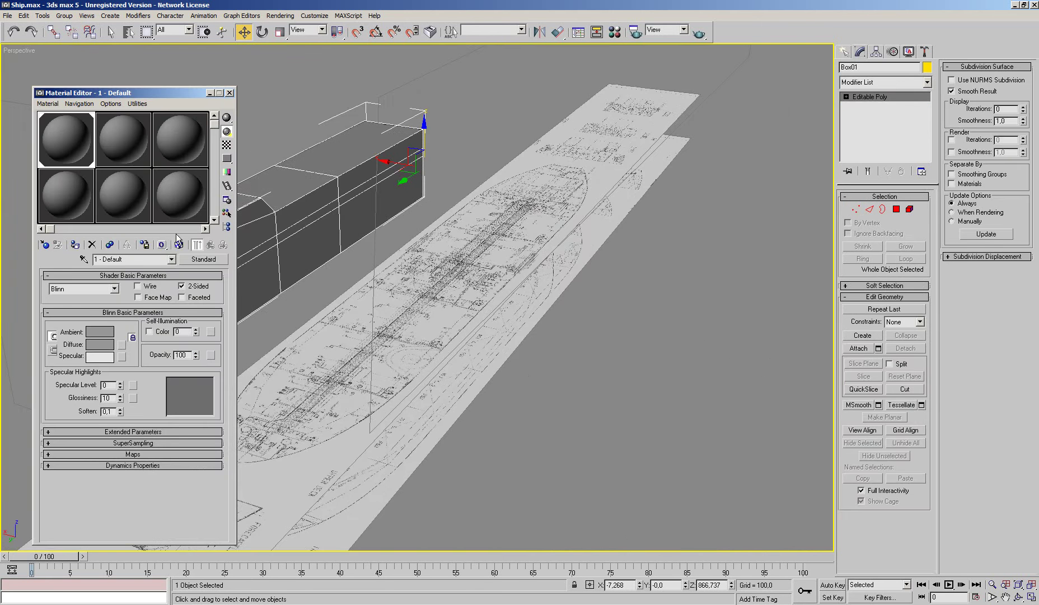
{"action": "left_click", "coordinate": [99, 344]}
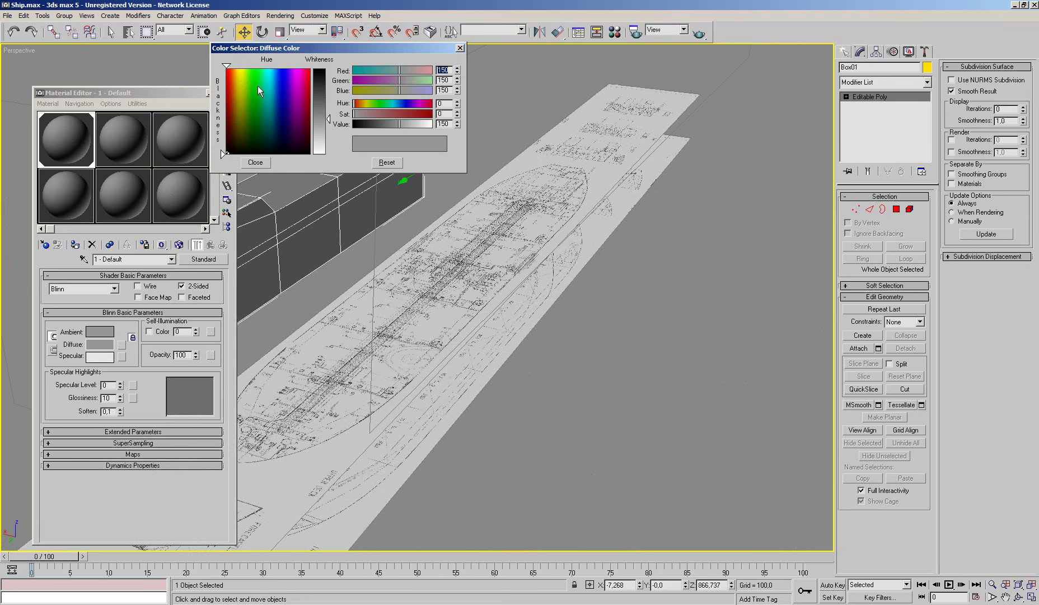
{"action": "left_click", "coordinate": [240, 72]}
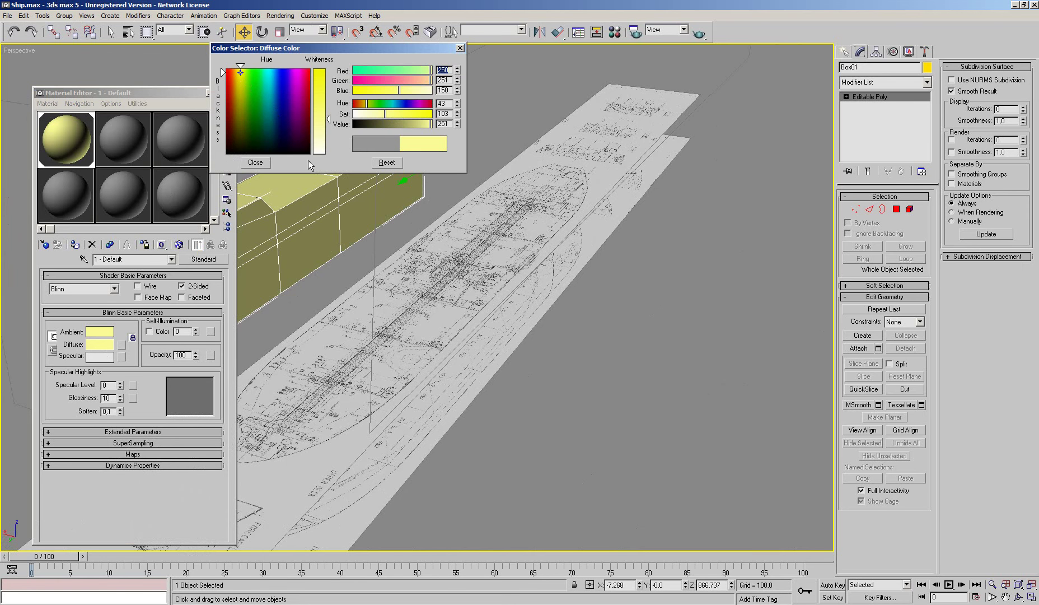
{"action": "left_click", "coordinate": [461, 50]}
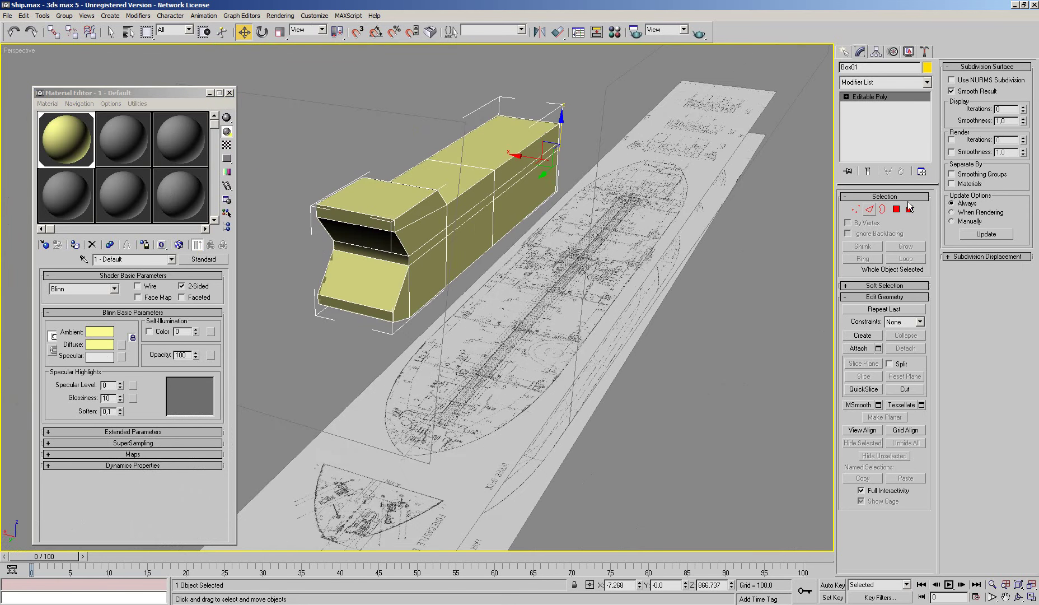
Select all the polygons along one side of the hull box
{"action": "left_click", "coordinate": [900, 209]}
{"action": "left_click", "coordinate": [115, 34]}
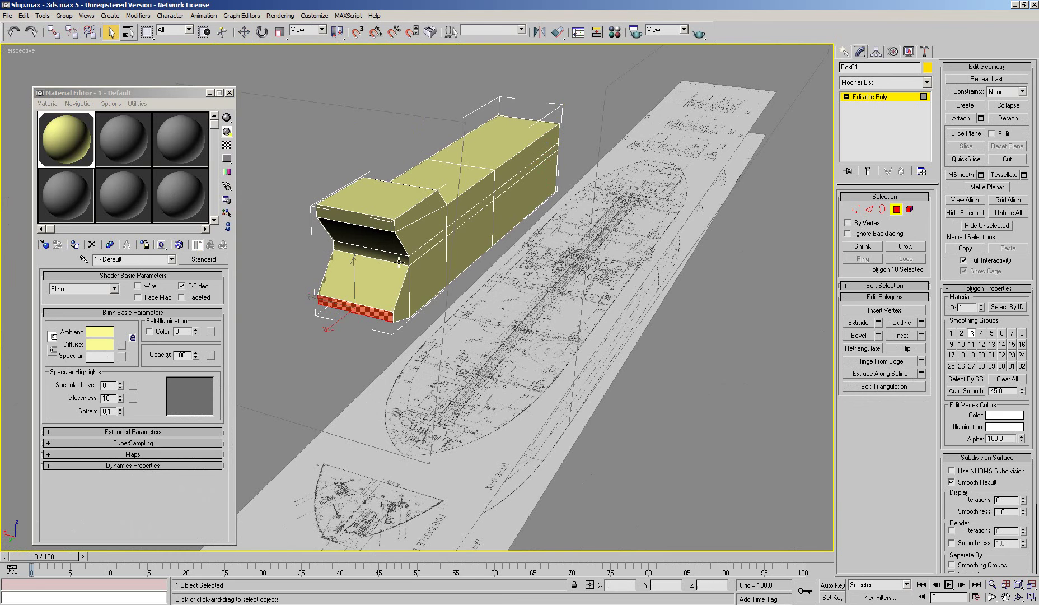
{"action": "left_click", "coordinate": [429, 263]}
{"action": "left_click", "coordinate": [400, 285], "text": "ctrl"}
{"action": "left_click", "coordinate": [417, 216], "text": "ctrl"}
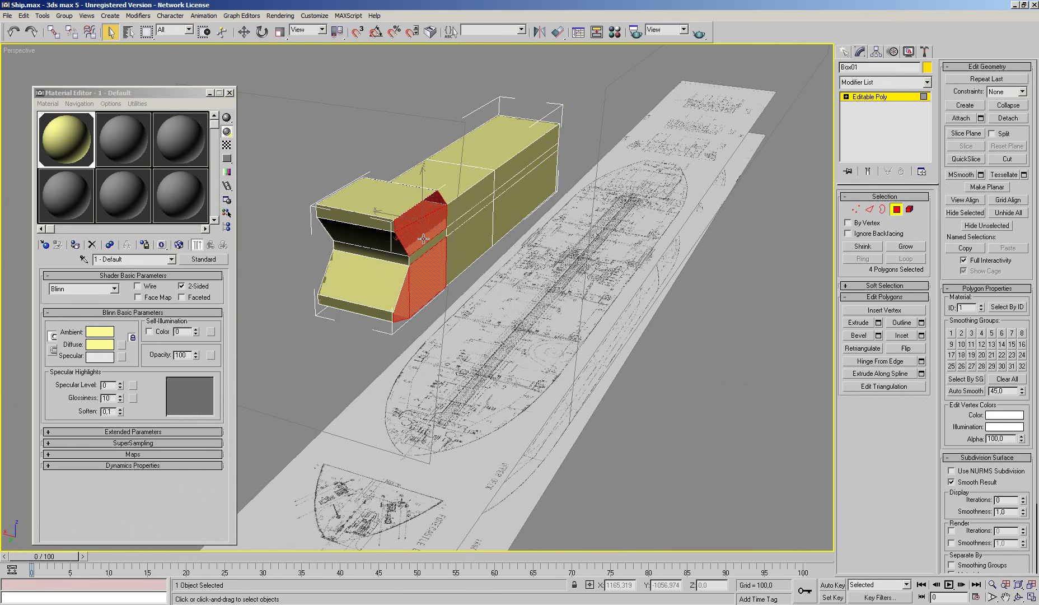
{"action": "left_click", "coordinate": [401, 265], "text": "ctrl"}
{"action": "left_click", "coordinate": [451, 246], "text": "ctrl"}
{"action": "left_click", "coordinate": [468, 212], "text": "ctrl"}
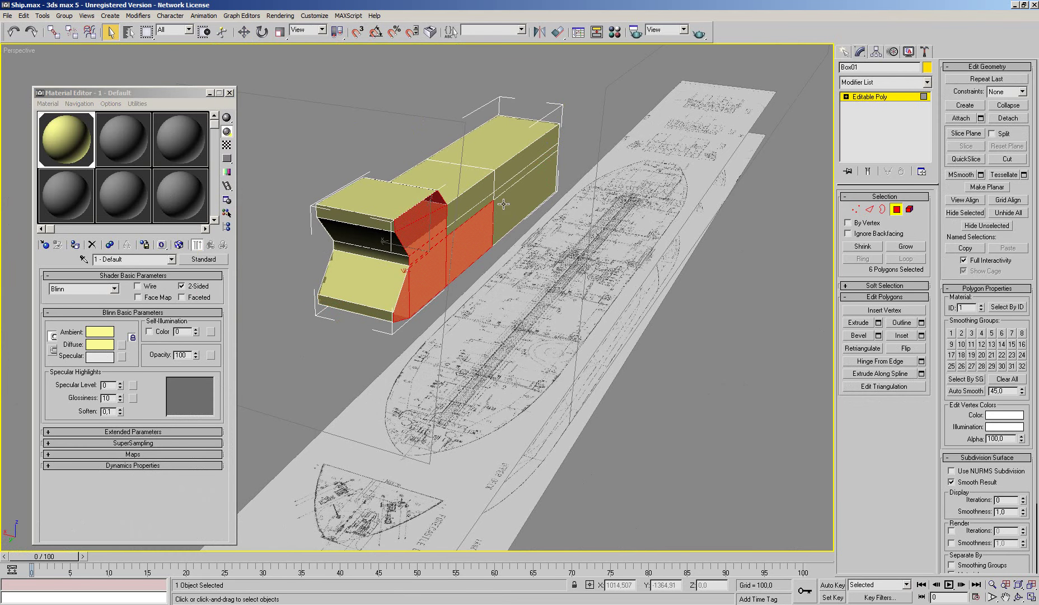
{"action": "left_click", "coordinate": [526, 219], "text": "ctrl"}
{"action": "left_click", "coordinate": [527, 179], "text": "ctrl"}
{"action": "left_click", "coordinate": [529, 151], "text": "ctrl"}
{"action": "left_click", "coordinate": [485, 202], "text": "ctrl"}
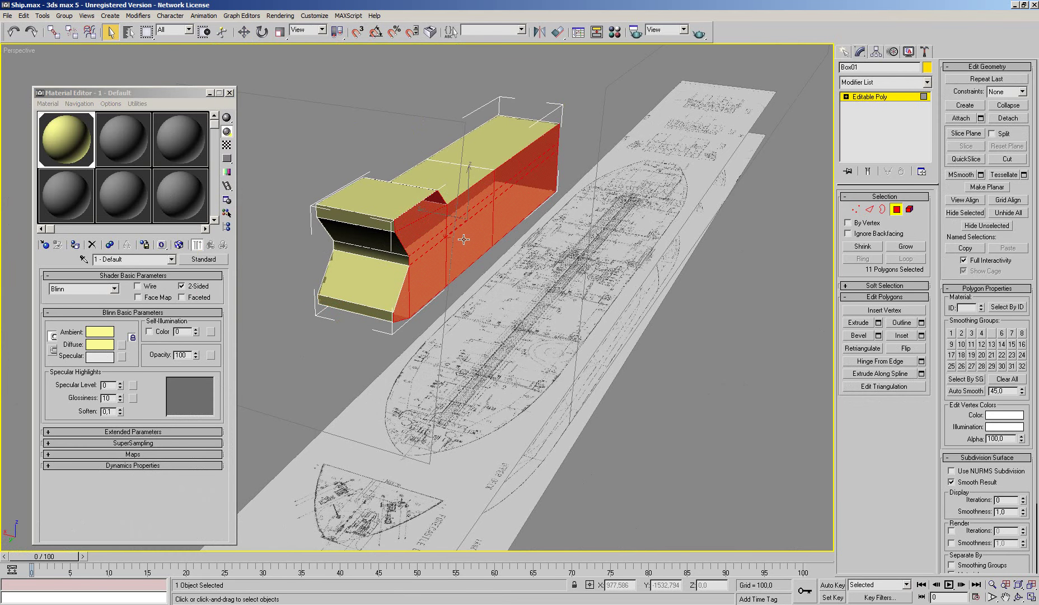
{"action": "mouse_move", "coordinate": [465, 240]}
{"action": "middle_mouse_down", "text": "alt"}
{"action": "mouse_move", "coordinate": [540, 204]}
{"action": "mouse_move", "coordinate": [515, 227]}
{"action": "mouse_move", "coordinate": [459, 233]}
{"action": "middle_mouse_up", "text": "alt"}
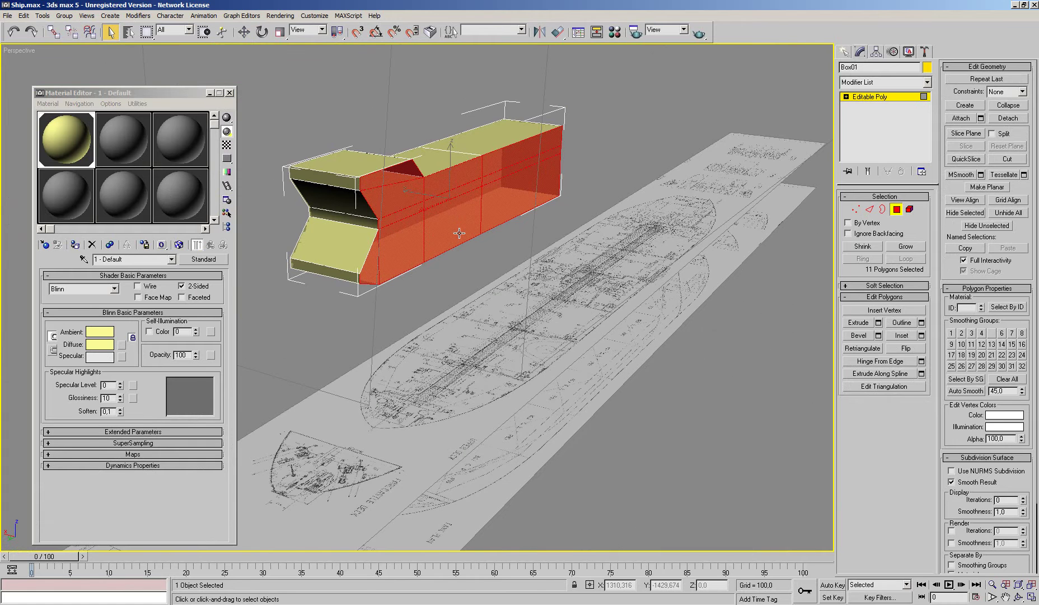
Delete the selected side faces along with their isolated vertices
{"action": "key", "text": "Delete"}
{"action": "left_click", "coordinate": [492, 338]}
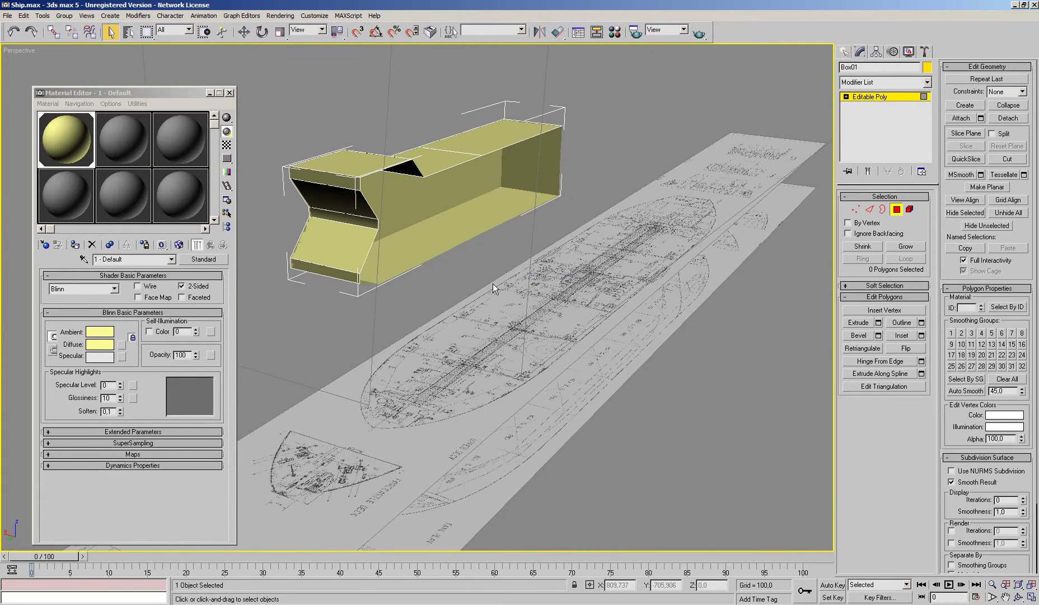
{"action": "mouse_move", "coordinate": [492, 283]}
{"action": "middle_mouse_down", "text": "alt"}
{"action": "mouse_move", "coordinate": [578, 285]}
{"action": "mouse_move", "coordinate": [490, 327]}
{"action": "middle_mouse_up", "text": "alt"}
{"action": "scroll", "coordinate": [489, 327], "scroll_direction": "up", "scroll_amount": 3}
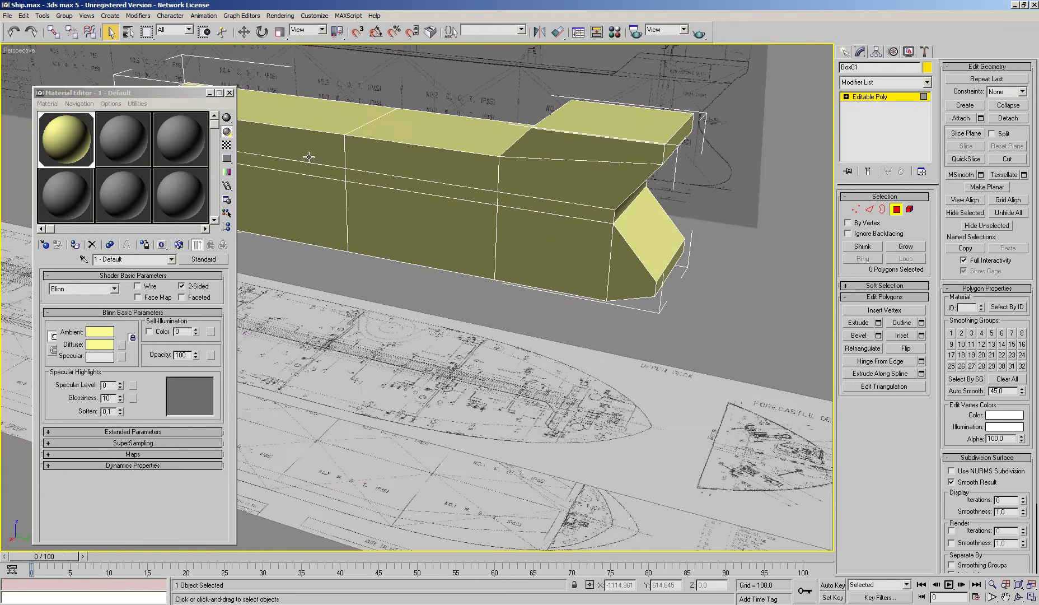
{"action": "left_click", "coordinate": [230, 92]}
{"action": "middle_click_drag", "start_coordinate": [440, 203], "coordinate": [440, 234]}
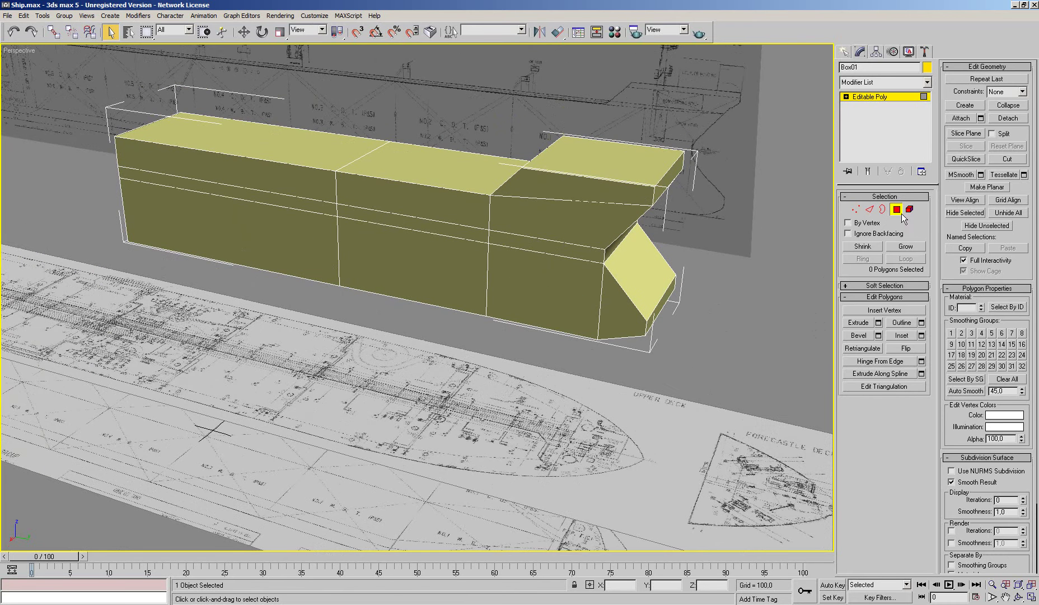
{"action": "key", "text": "1"}
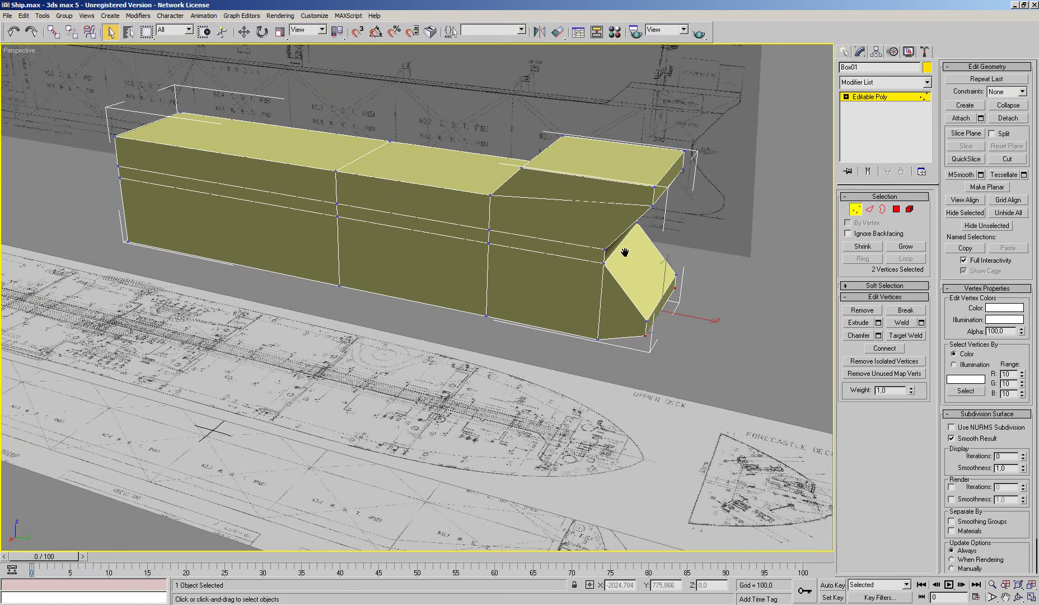
Select the bow-end vertices in the Right view, then show the Top view with materials open
{"action": "key", "text": "r"}
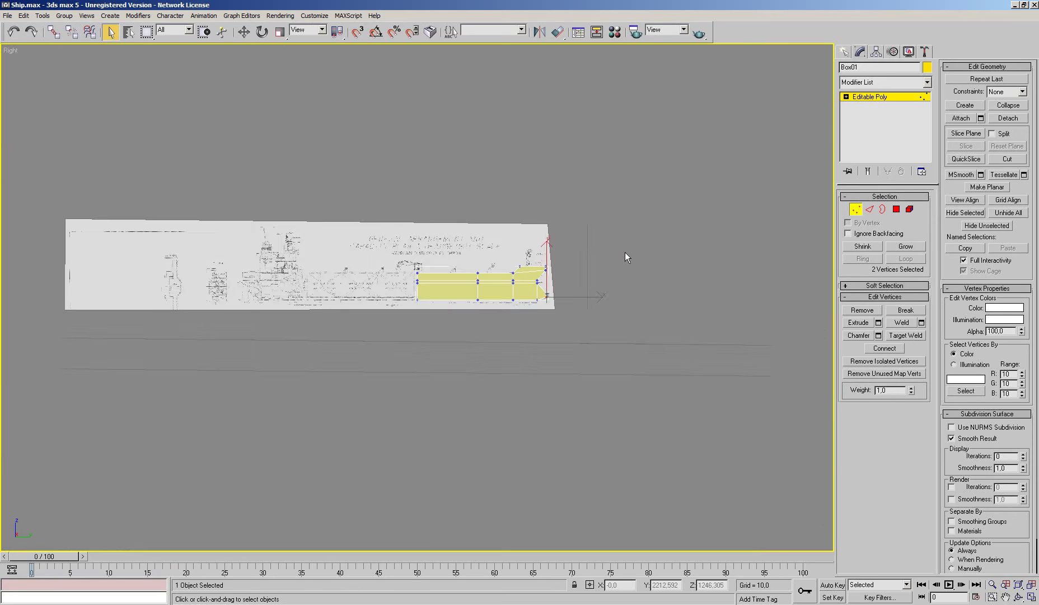
{"action": "scroll", "coordinate": [496, 325], "scroll_direction": "up", "scroll_amount": 3}
{"action": "scroll", "coordinate": [497, 324], "scroll_direction": "up", "scroll_amount": 3}
{"action": "scroll", "coordinate": [608, 247], "scroll_direction": "up", "scroll_amount": 1}
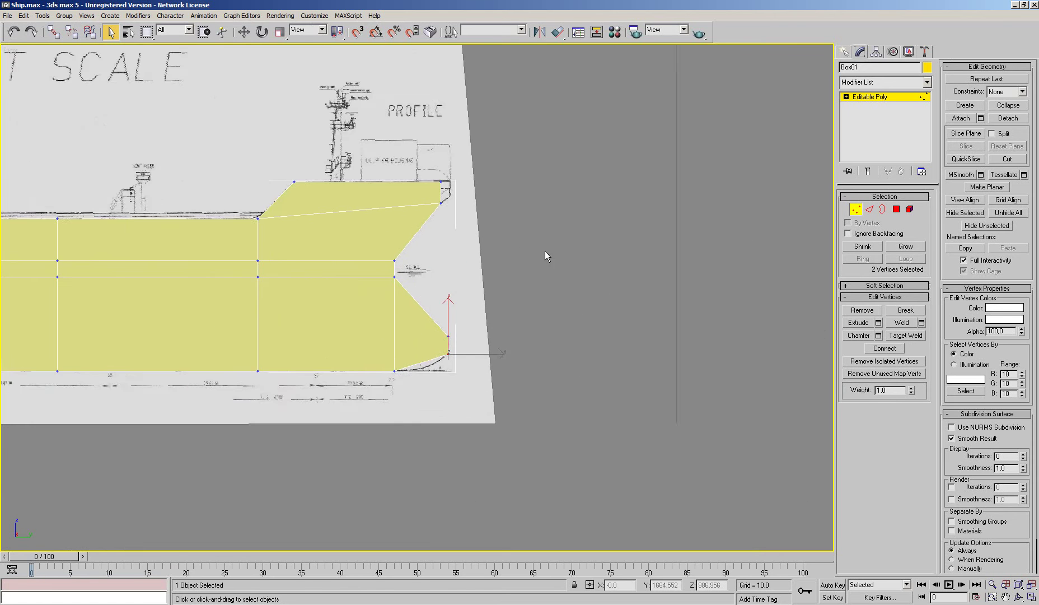
{"action": "scroll", "coordinate": [614, 225], "scroll_direction": "up", "scroll_amount": 1}
{"action": "left_click_drag", "start_coordinate": [594, 112], "coordinate": [494, 365]}
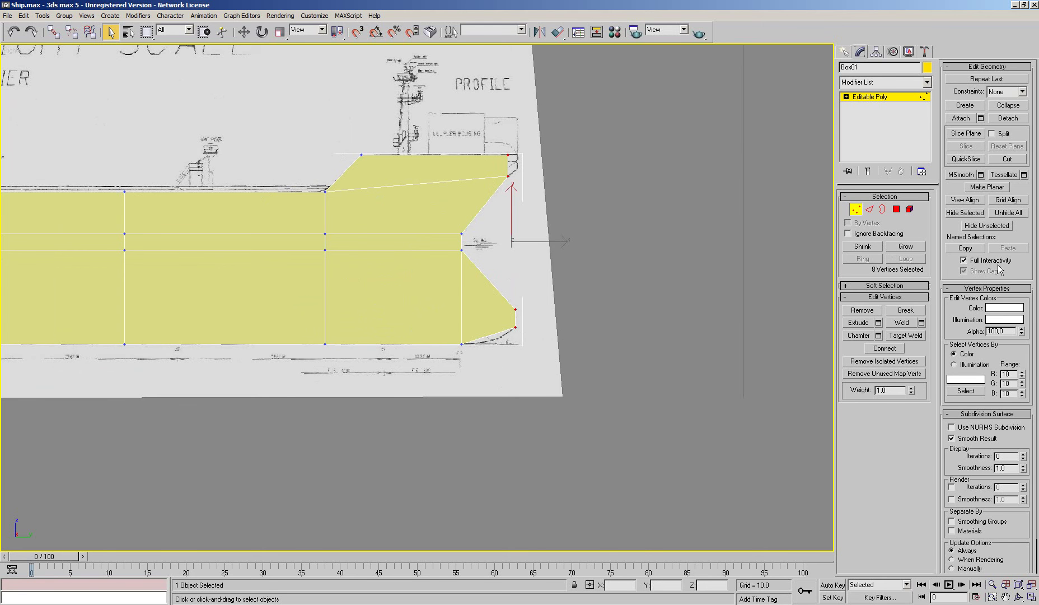
{"action": "scroll", "coordinate": [1015, 274], "scroll_direction": "down", "scroll_amount": 1}
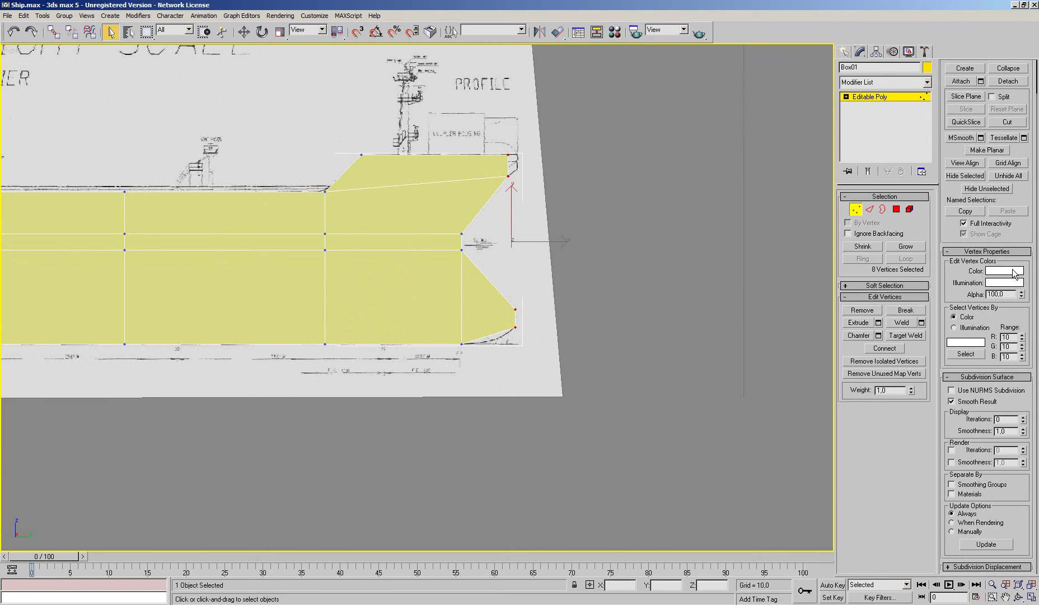
{"action": "scroll", "coordinate": [1014, 273], "scroll_direction": "up", "scroll_amount": 1}
{"action": "middle_click_drag", "start_coordinate": [568, 260], "coordinate": [608, 267]}
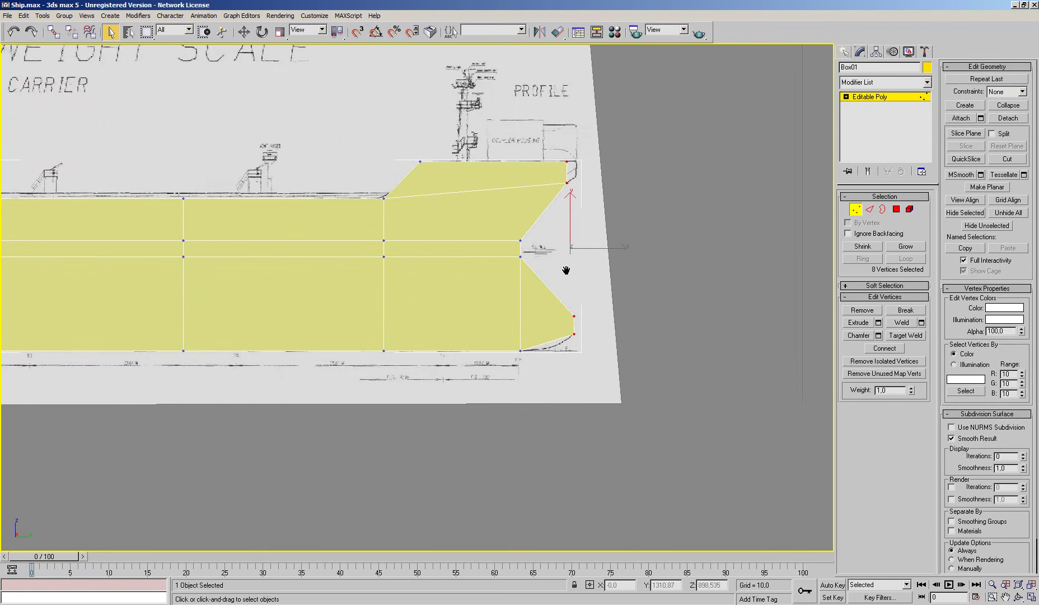
{"action": "key", "text": "t"}
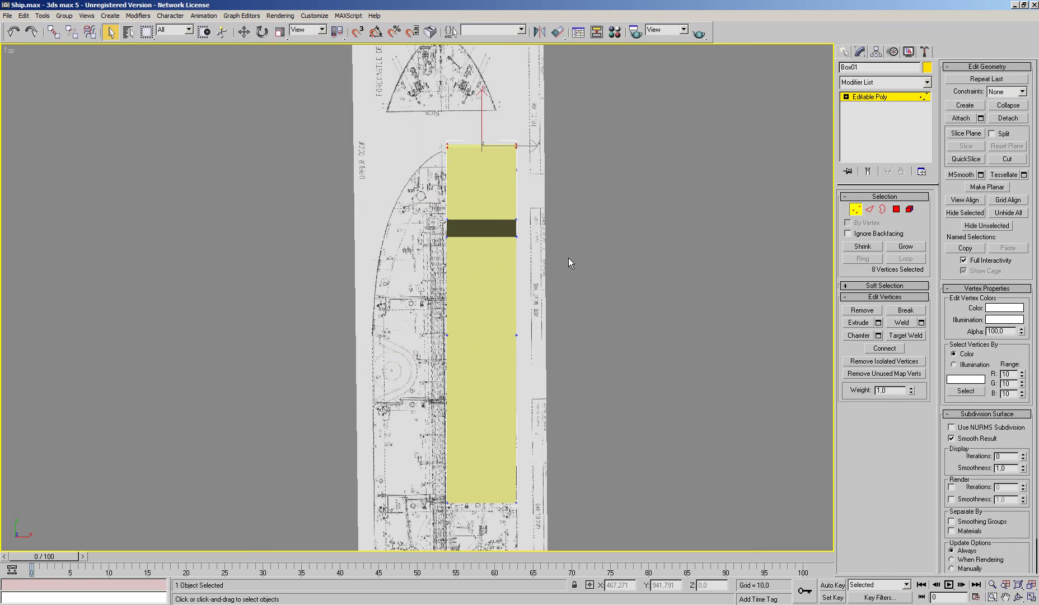
{"action": "key", "text": "m"}
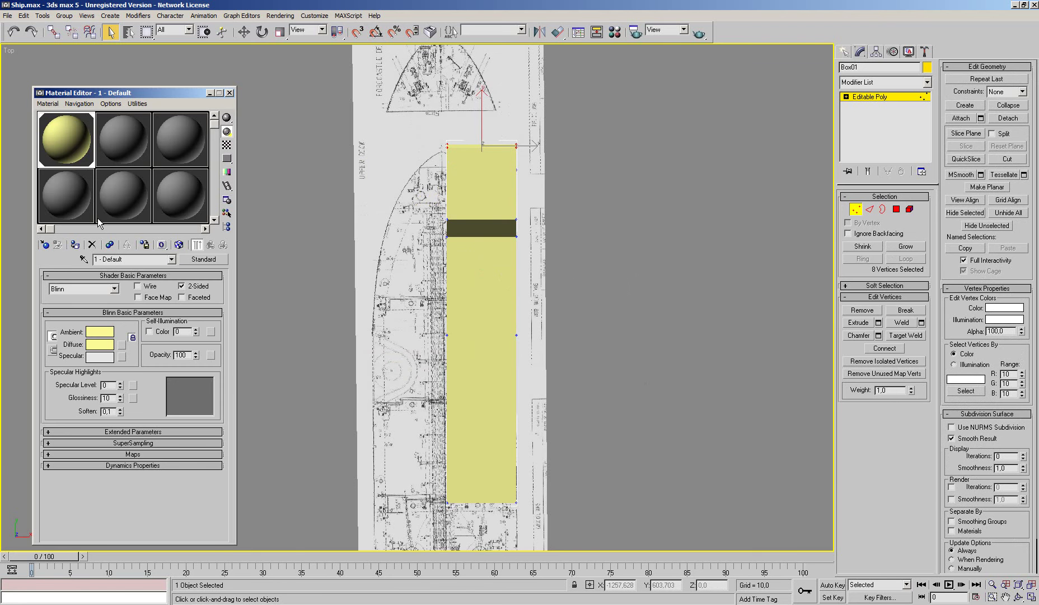
Set the hull material opacity to 0 and shift the outer-edge vertices inward
{"action": "left_click_drag", "start_coordinate": [195, 355], "coordinate": [200, 431]}
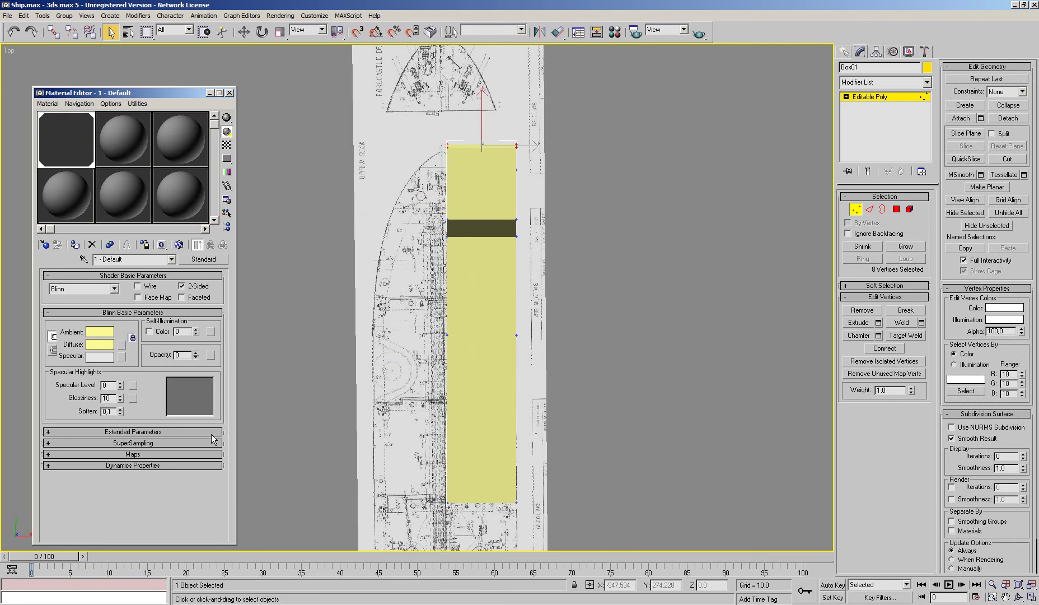
{"action": "scroll", "coordinate": [502, 163], "scroll_direction": "up", "scroll_amount": 2}
{"action": "scroll", "coordinate": [532, 184], "scroll_direction": "up", "scroll_amount": 2}
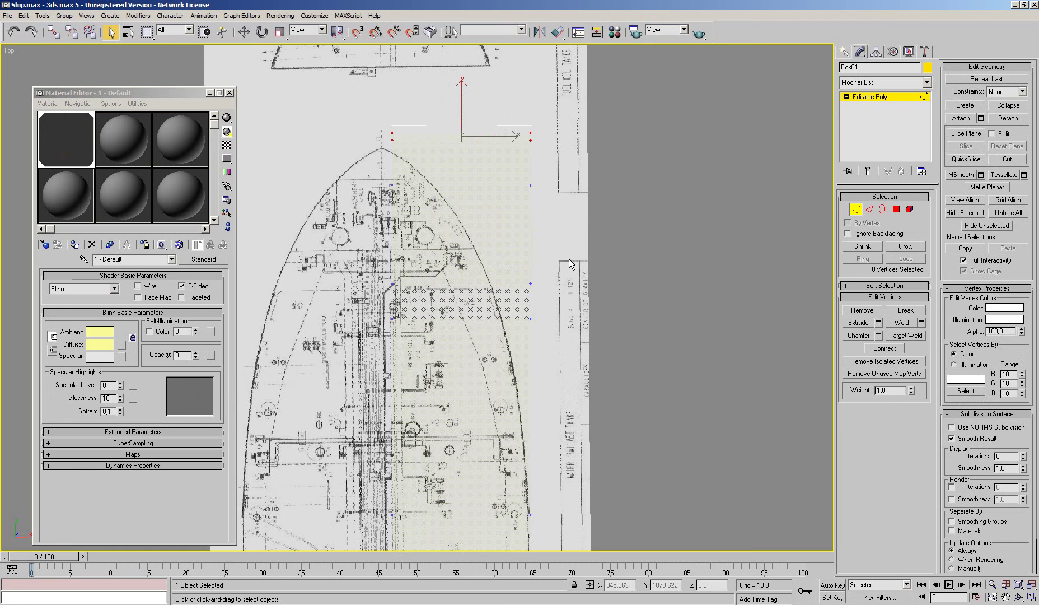
{"action": "left_click_drag", "start_coordinate": [565, 103], "coordinate": [479, 345]}
{"action": "key", "text": "w"}
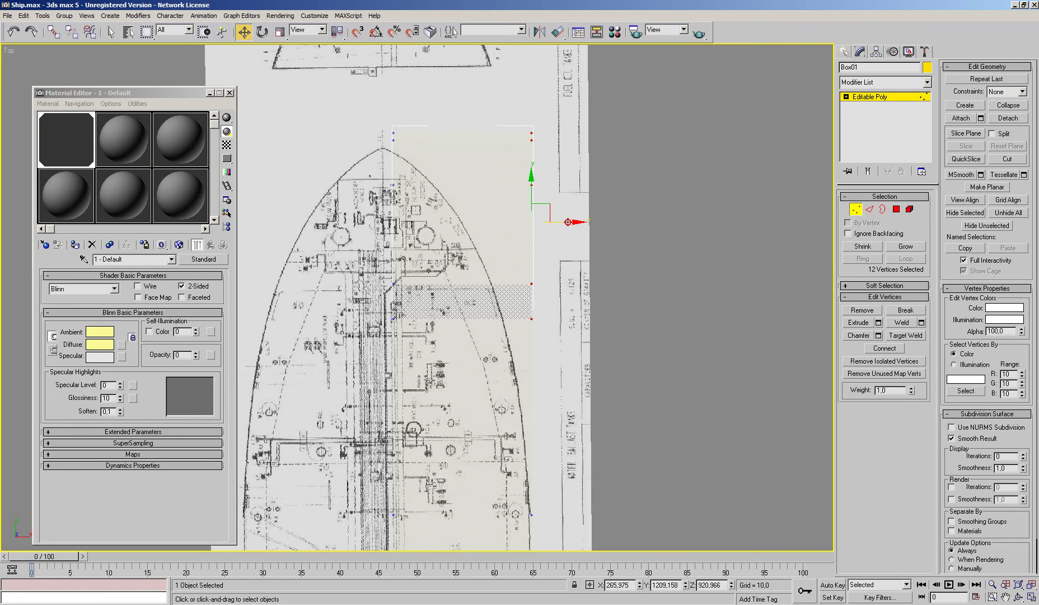
{"action": "left_click_drag", "start_coordinate": [568, 222], "coordinate": [545, 221]}
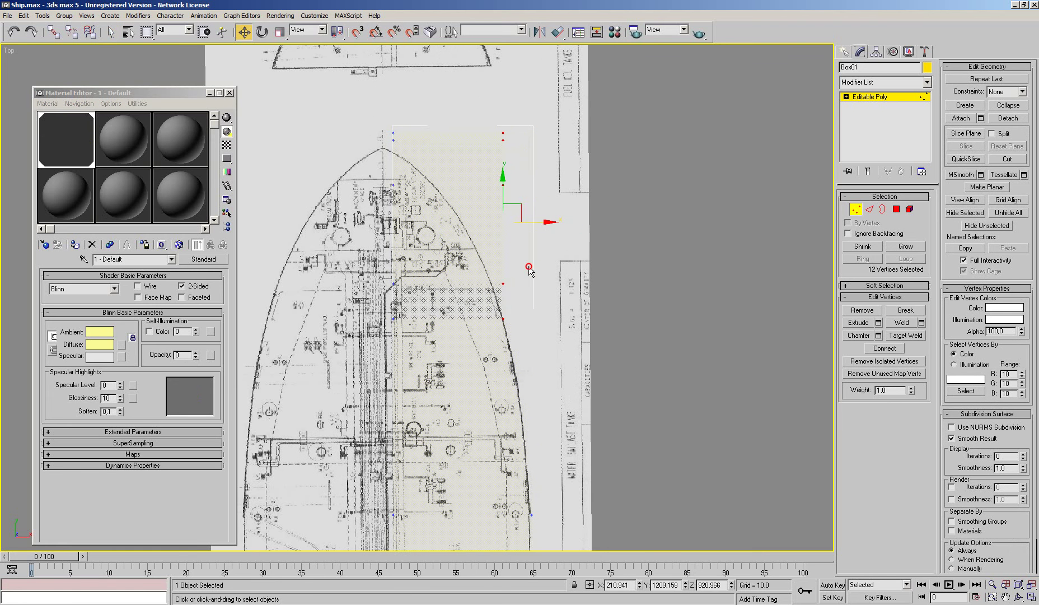
Pull the bow's outer-corner vertices inward to follow the curved deck outline
{"action": "mouse_move", "coordinate": [464, 281]}
{"action": "left_mouse_down"}
{"action": "mouse_move", "coordinate": [534, 294]}
{"action": "mouse_move", "coordinate": [525, 280]}
{"action": "left_mouse_up"}
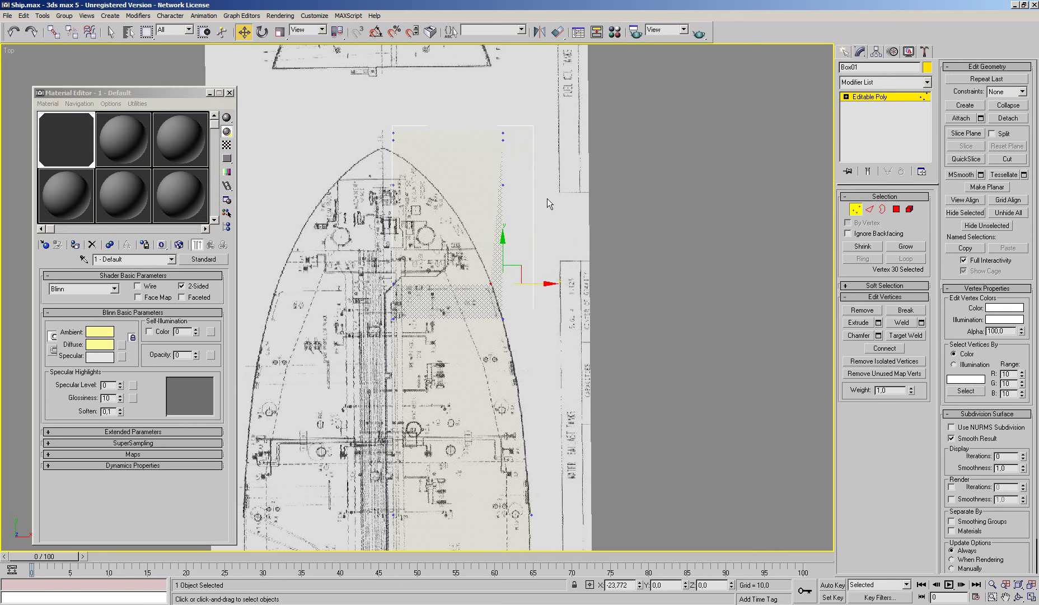
{"action": "left_click_drag", "start_coordinate": [565, 113], "coordinate": [481, 193]}
{"action": "left_click_drag", "start_coordinate": [546, 159], "coordinate": [479, 155]}
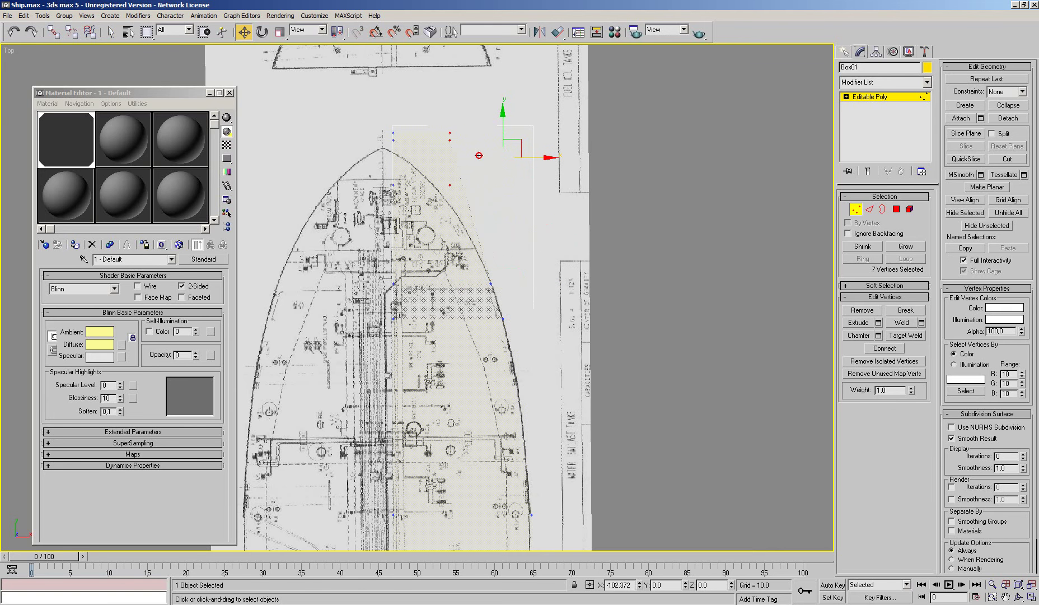
{"action": "scroll", "coordinate": [434, 87], "scroll_direction": "up", "scroll_amount": 3}
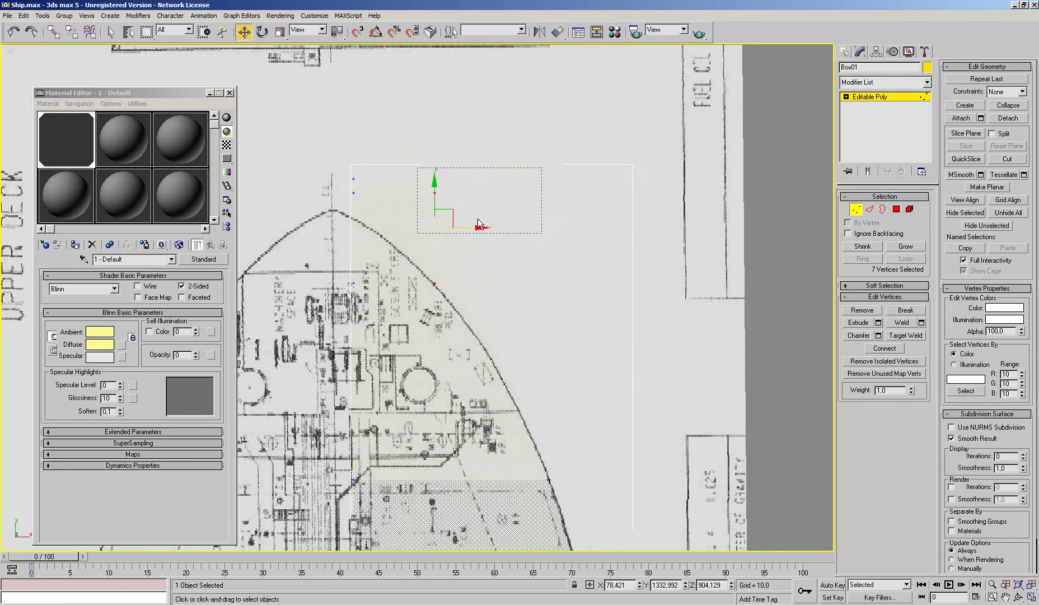
{"action": "mouse_move", "coordinate": [417, 168]}
{"action": "left_mouse_down"}
{"action": "mouse_move", "coordinate": [454, 204]}
{"action": "mouse_move", "coordinate": [382, 187]}
{"action": "left_mouse_up"}
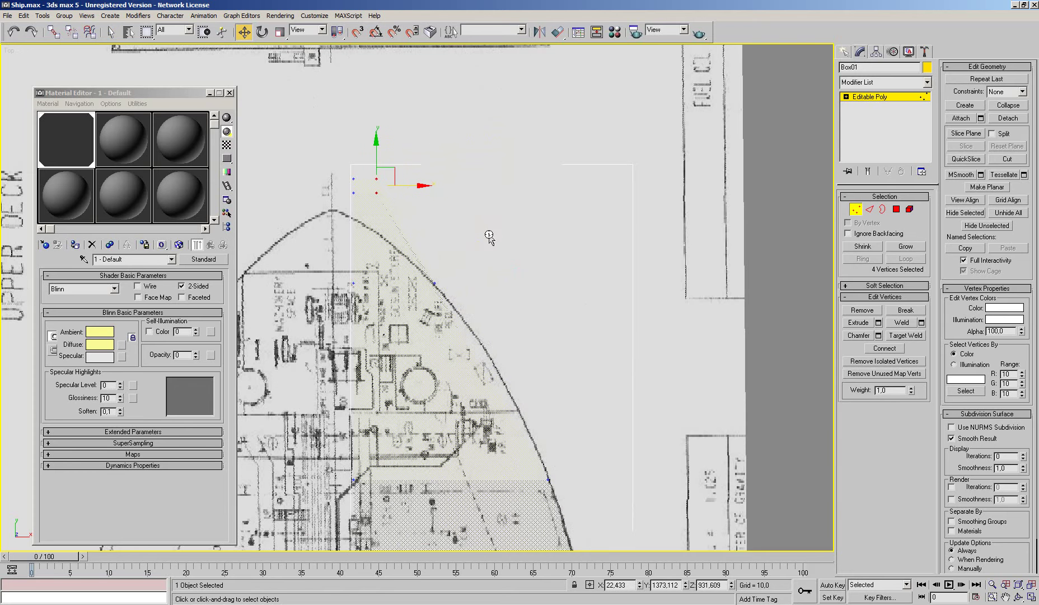
{"action": "left_click", "coordinate": [782, 205]}
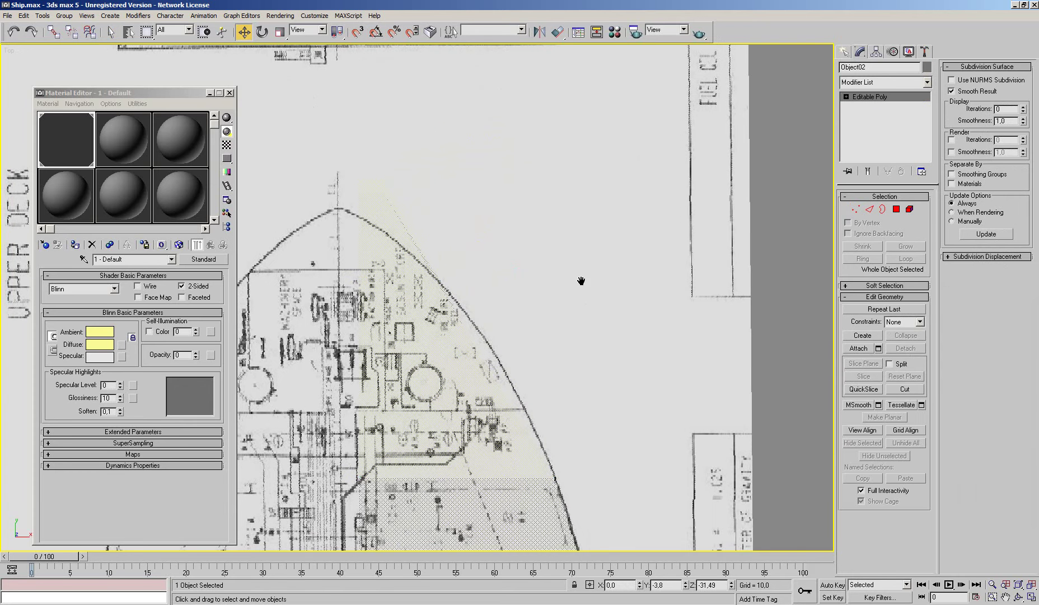
Undo an accidental move of Object02 and select Object01 instead
{"action": "scroll", "coordinate": [580, 280], "scroll_direction": "up", "scroll_amount": 2}
{"action": "scroll", "coordinate": [534, 405], "scroll_direction": "down", "scroll_amount": 3}
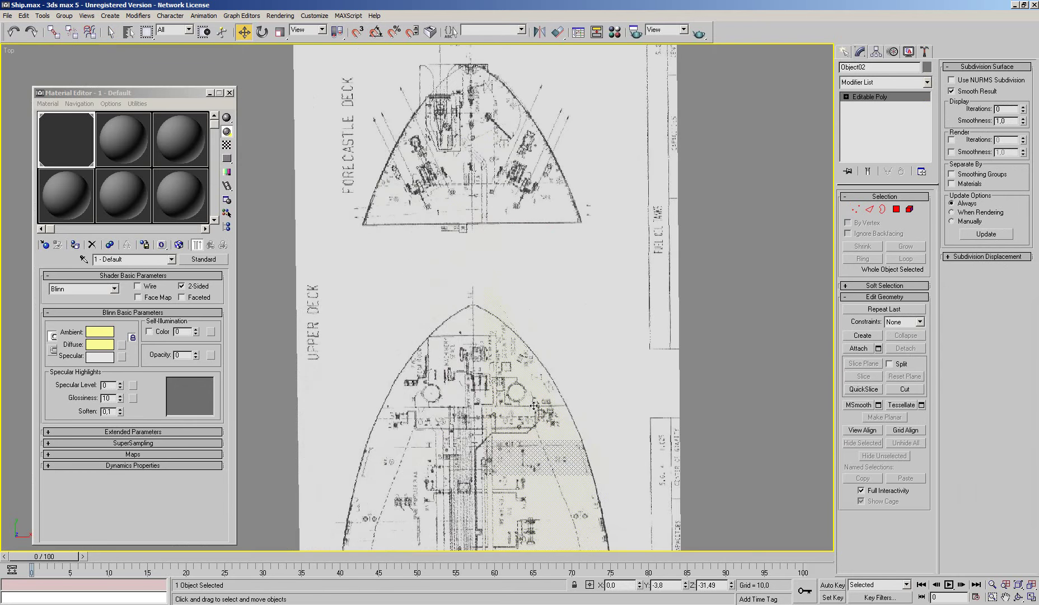
{"action": "scroll", "coordinate": [534, 406], "scroll_direction": "down", "scroll_amount": 4}
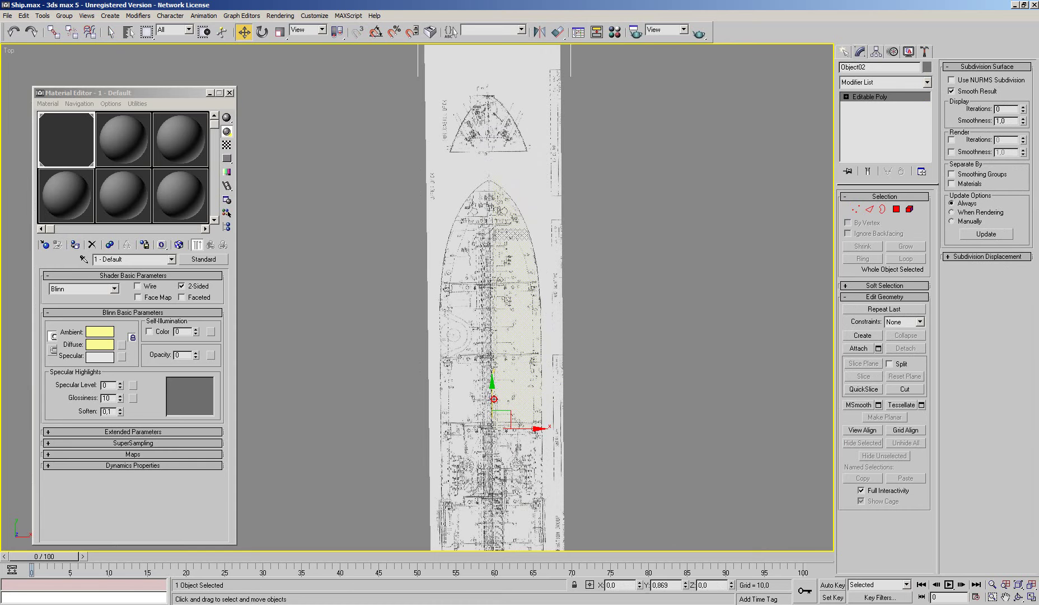
{"action": "left_click_drag", "start_coordinate": [491, 400], "coordinate": [492, 396]}
{"action": "left_click", "coordinate": [13, 33]}
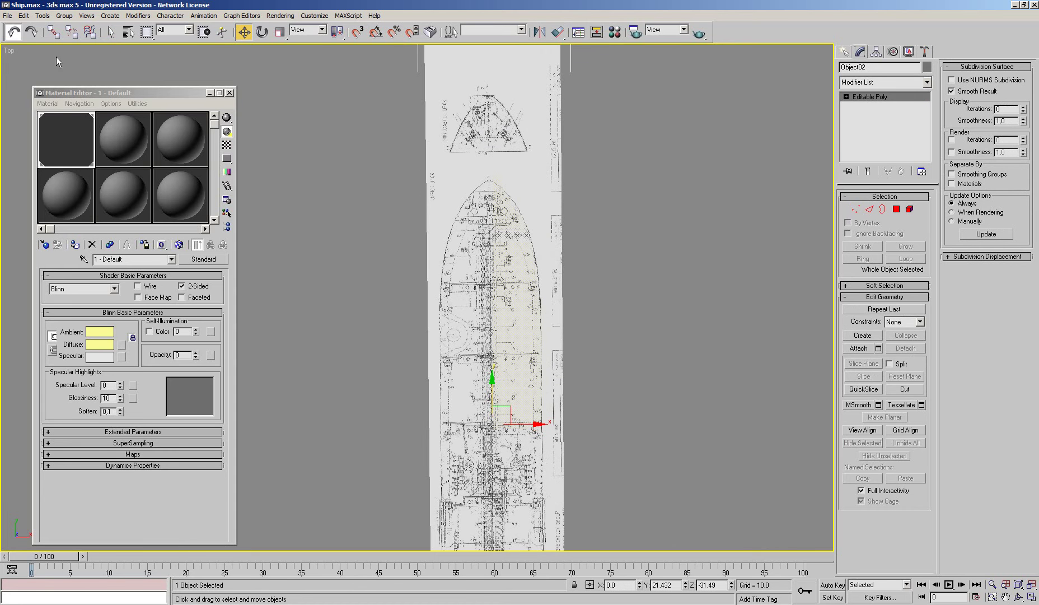
{"action": "left_click", "coordinate": [490, 307]}
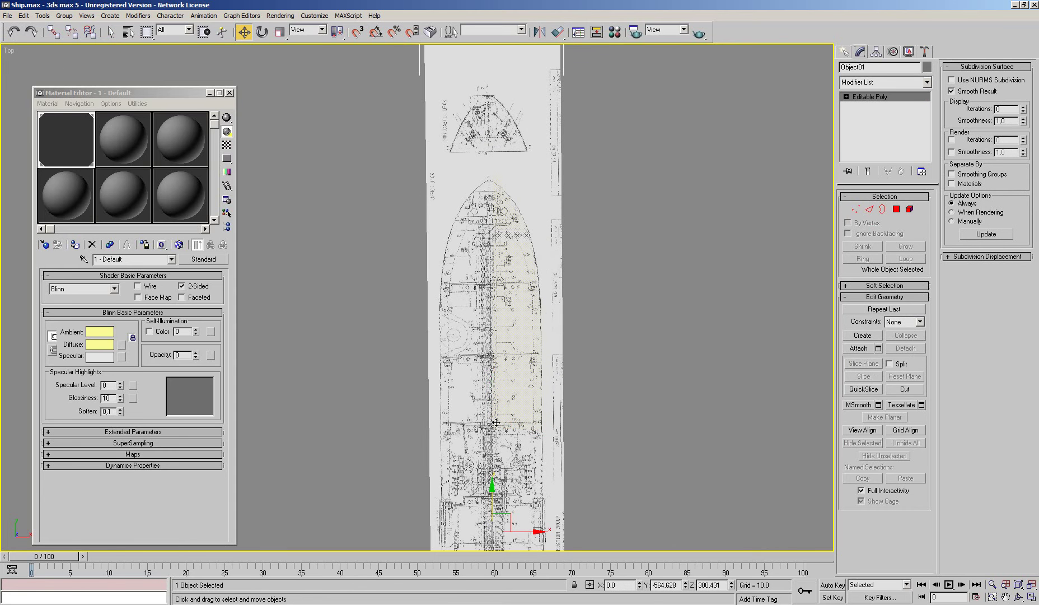
Frame the plan's bow in the Top view and enter Vertex mode on the hull box
{"action": "middle_click_drag", "start_coordinate": [569, 67], "coordinate": [570, 235]}
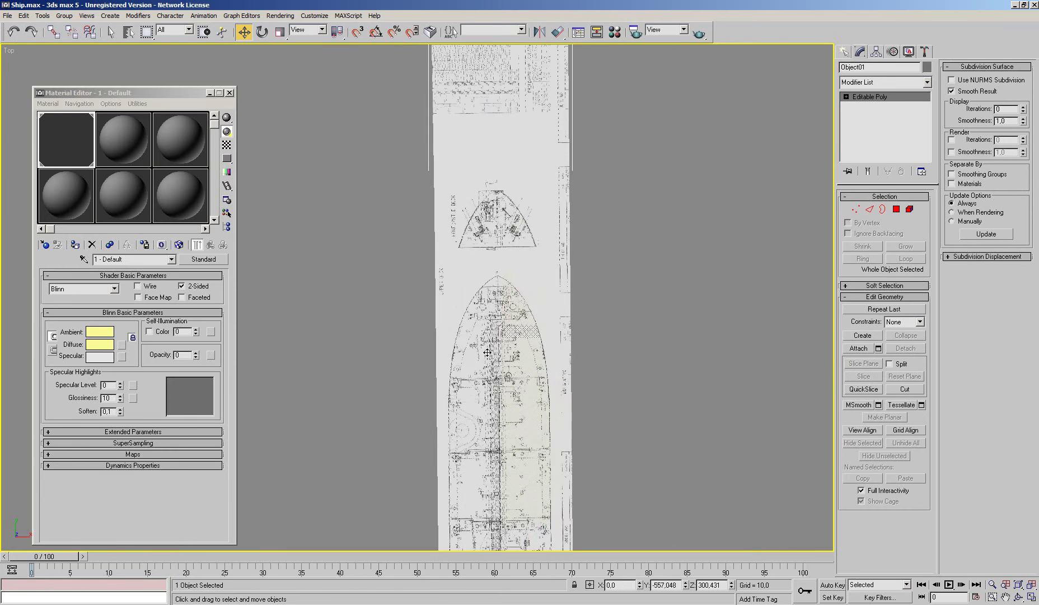
{"action": "scroll", "coordinate": [570, 208], "scroll_direction": "up", "scroll_amount": 3}
{"action": "scroll", "coordinate": [570, 208], "scroll_direction": "up", "scroll_amount": 2}
{"action": "scroll", "coordinate": [570, 208], "scroll_direction": "up", "scroll_amount": 2}
{"action": "scroll", "coordinate": [571, 218], "scroll_direction": "up", "scroll_amount": 2}
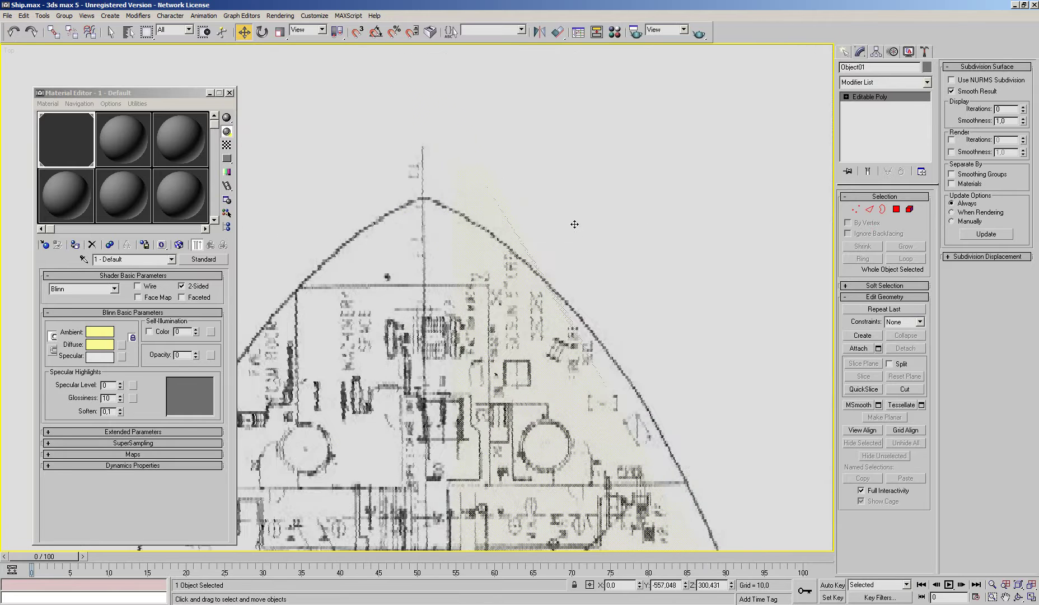
{"action": "scroll", "coordinate": [580, 219], "scroll_direction": "up", "scroll_amount": 1}
{"action": "scroll", "coordinate": [584, 210], "scroll_direction": "up", "scroll_amount": 2}
{"action": "scroll", "coordinate": [586, 207], "scroll_direction": "down", "scroll_amount": 2}
{"action": "scroll", "coordinate": [587, 205], "scroll_direction": "down", "scroll_amount": 1}
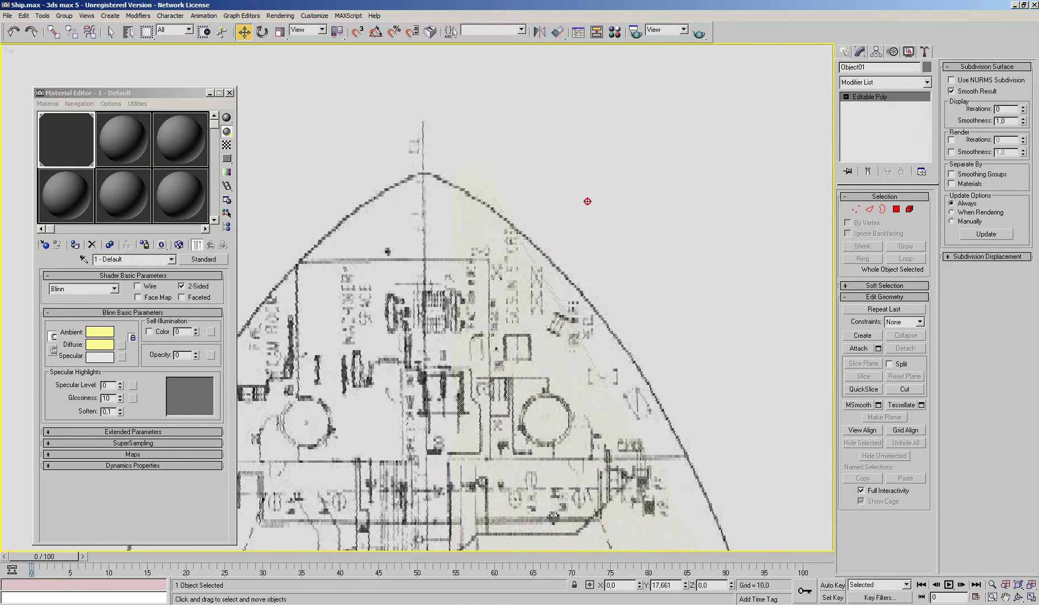
{"action": "scroll", "coordinate": [567, 266], "scroll_direction": "down", "scroll_amount": 3}
{"action": "middle_click_drag", "start_coordinate": [590, 290], "coordinate": [586, 265]}
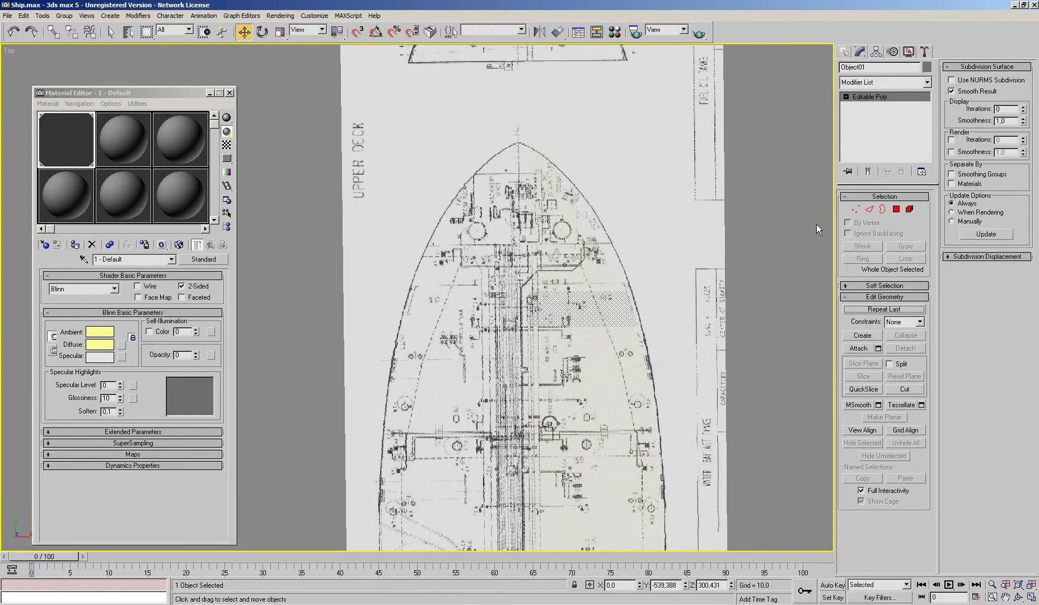
{"action": "left_click", "coordinate": [661, 224]}
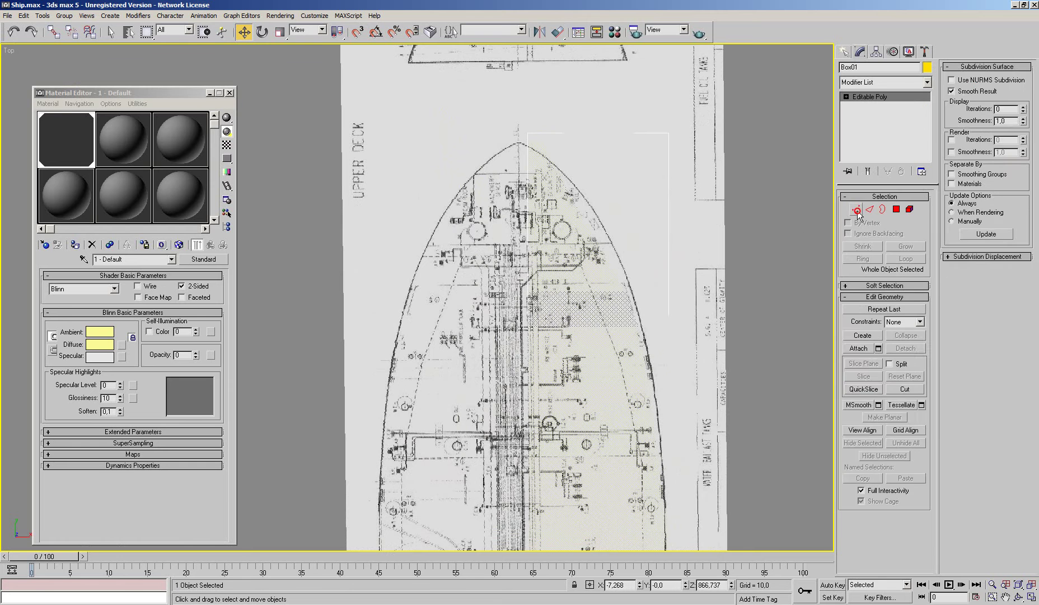
{"action": "left_click", "coordinate": [857, 211]}
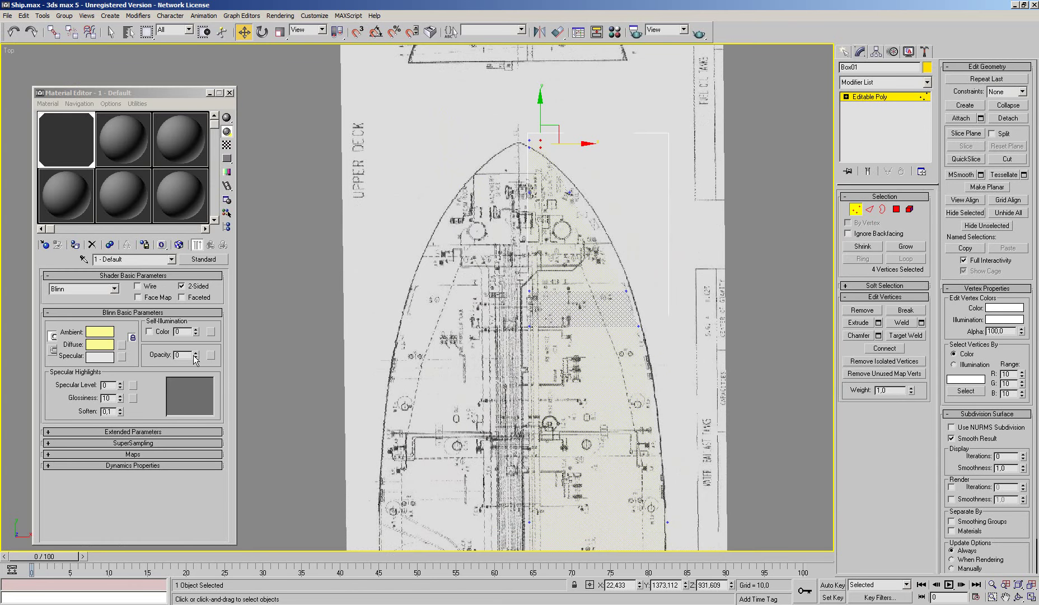
Raise the material opacity to 100 and push a bow-side vertex out to the outline
{"action": "left_click_drag", "start_coordinate": [196, 356], "coordinate": [195, 324]}
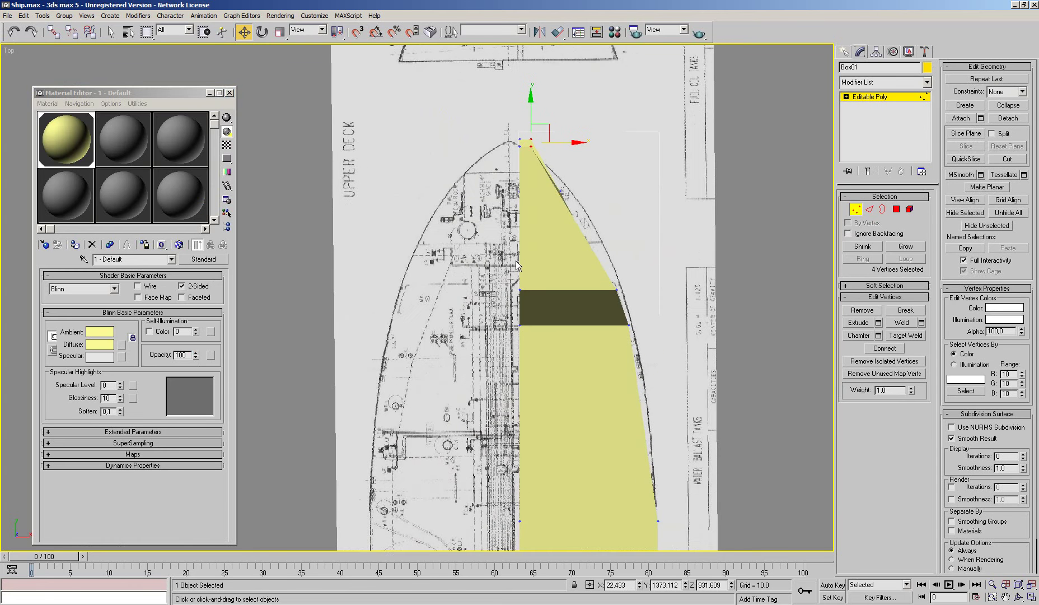
{"action": "scroll", "coordinate": [535, 342], "scroll_direction": "up", "scroll_amount": 3}
{"action": "left_click", "coordinate": [598, 327]}
{"action": "left_click_drag", "start_coordinate": [640, 331], "coordinate": [649, 331]}
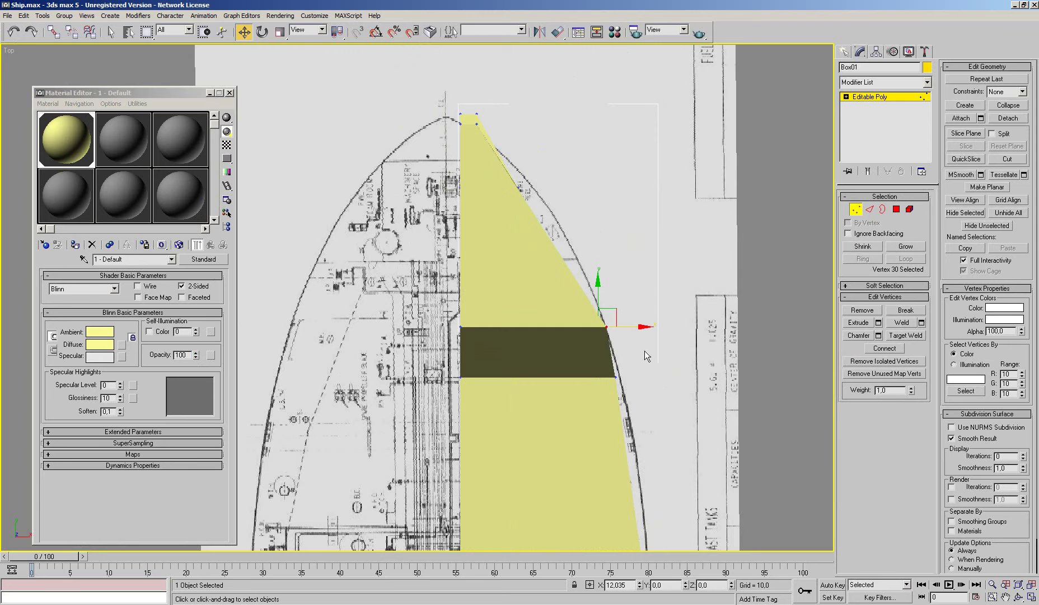
Move the bow-edge vertices onto the blueprint outline and widen the bow tip
{"action": "left_click_drag", "start_coordinate": [604, 361], "coordinate": [649, 388]}
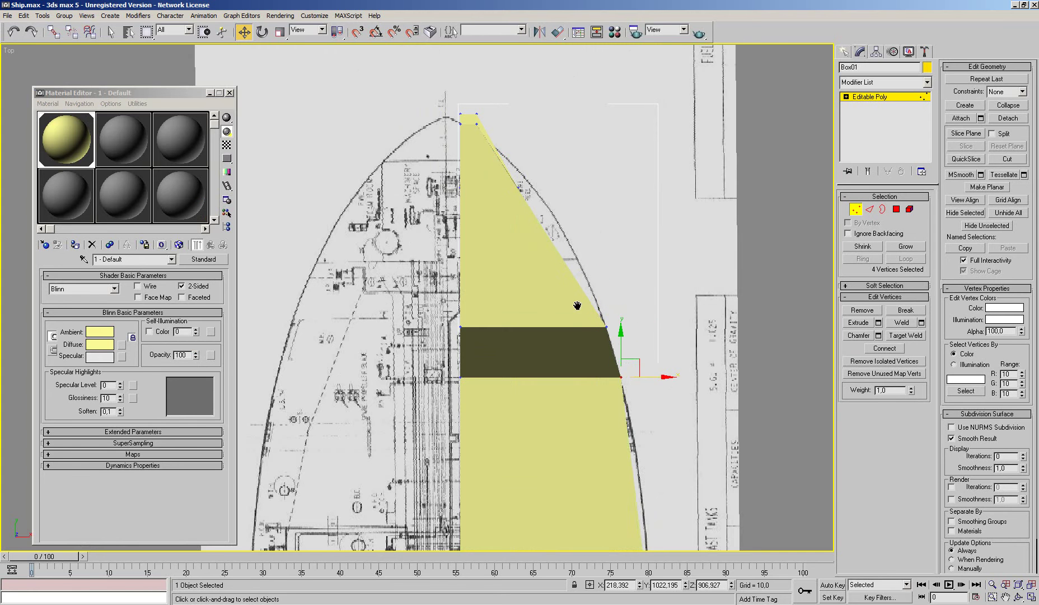
{"action": "scroll", "coordinate": [575, 302], "scroll_direction": "up", "scroll_amount": 3}
{"action": "left_click", "coordinate": [499, 271]}
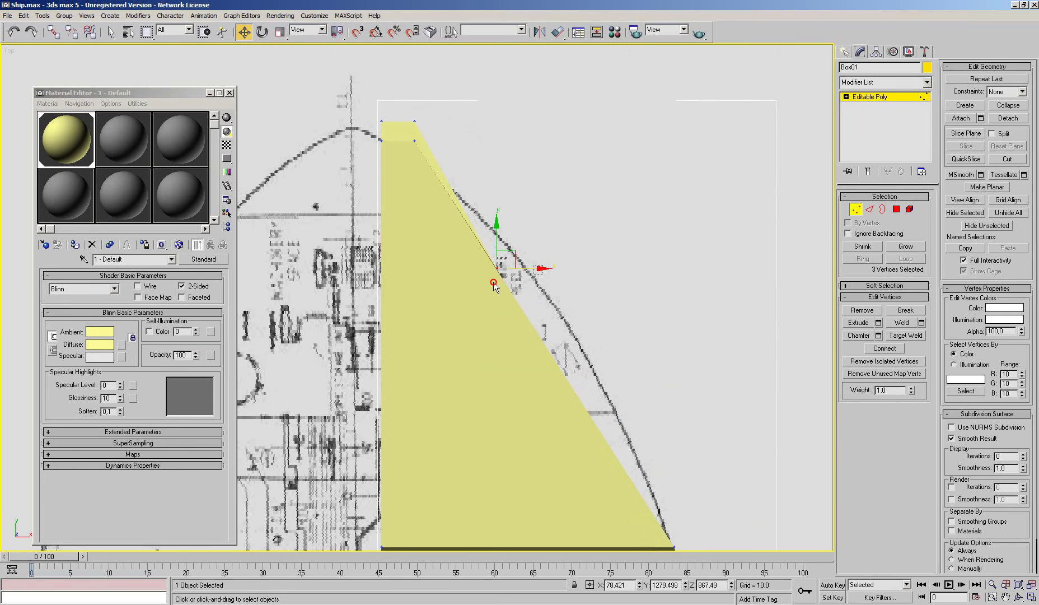
{"action": "left_click", "coordinate": [520, 282]}
{"action": "left_click", "coordinate": [496, 268]}
{"action": "left_click_drag", "start_coordinate": [496, 267], "coordinate": [528, 268]}
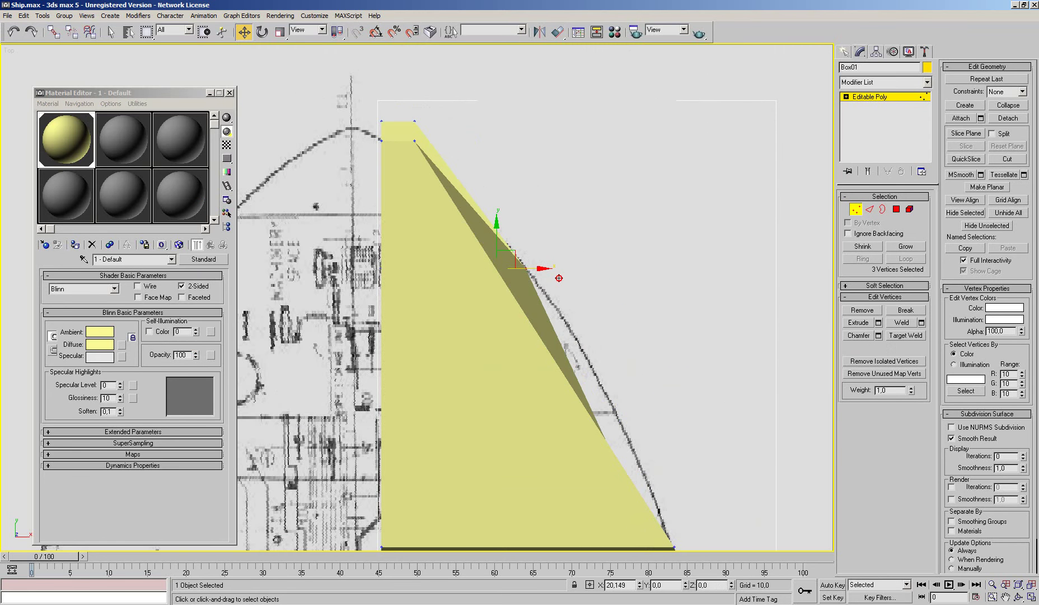
{"action": "left_click_drag", "start_coordinate": [457, 171], "coordinate": [468, 145]}
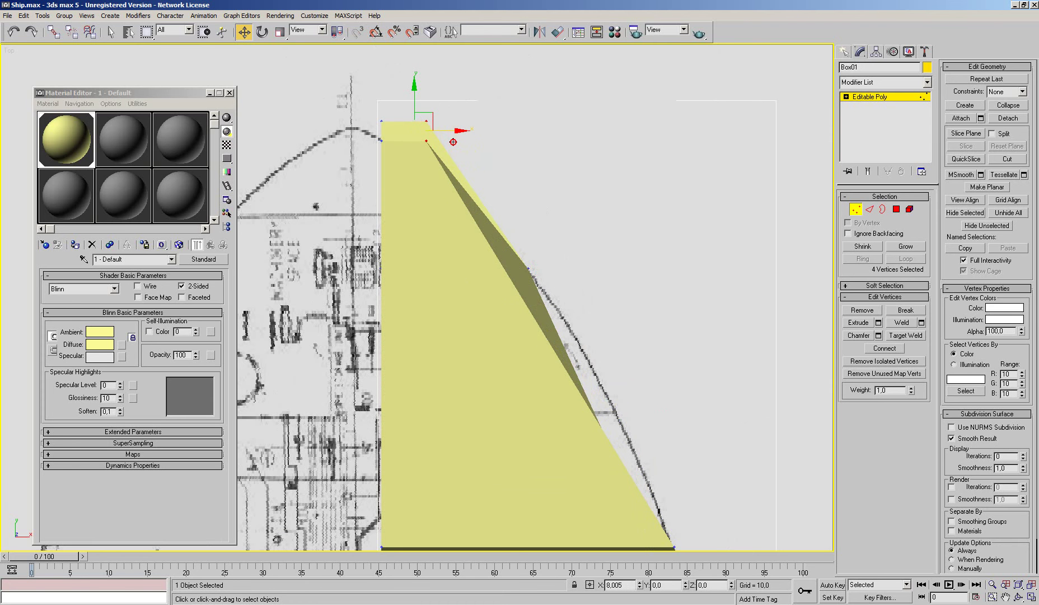
Pull the four bow vertices back along X in Perspective and close the Material Editor
{"action": "key", "text": "p"}
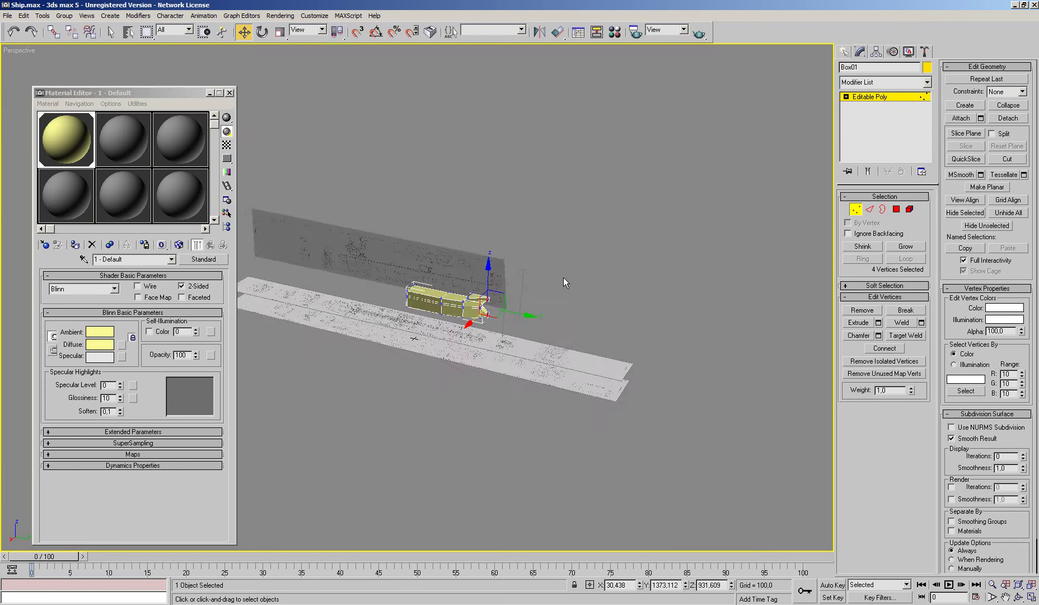
{"action": "scroll", "coordinate": [563, 277], "scroll_direction": "up", "scroll_amount": 5}
{"action": "scroll", "coordinate": [541, 283], "scroll_direction": "up", "scroll_amount": 3}
{"action": "mouse_move", "coordinate": [541, 283]}
{"action": "middle_mouse_down", "text": "alt"}
{"action": "mouse_move", "coordinate": [538, 272]}
{"action": "mouse_move", "coordinate": [480, 279]}
{"action": "mouse_move", "coordinate": [436, 341]}
{"action": "middle_mouse_up", "text": "alt"}
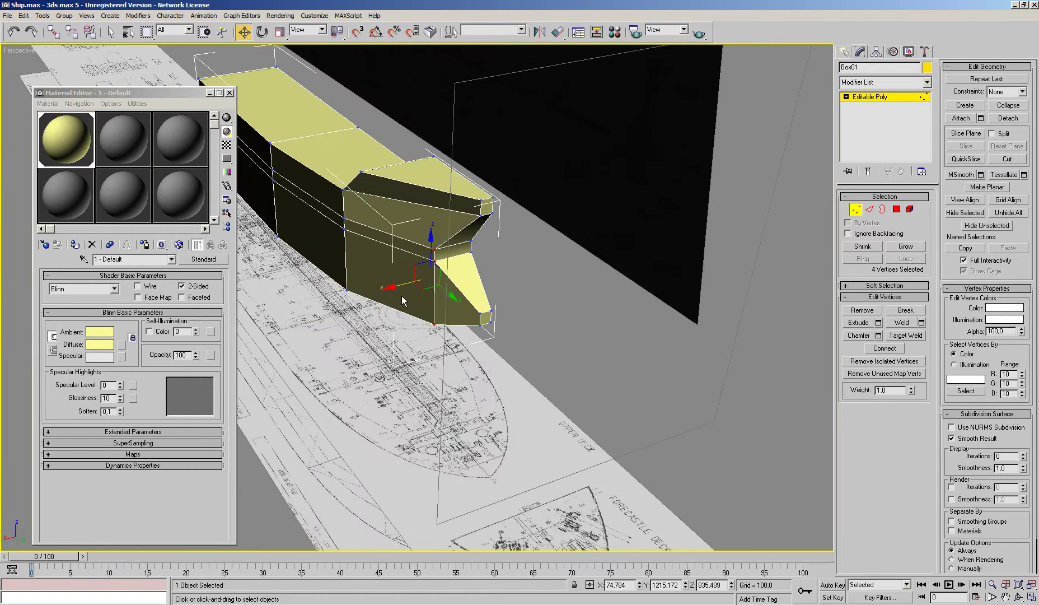
{"action": "mouse_move", "coordinate": [463, 278]}
{"action": "left_mouse_down"}
{"action": "mouse_move", "coordinate": [412, 288]}
{"action": "mouse_move", "coordinate": [459, 279]}
{"action": "left_mouse_up"}
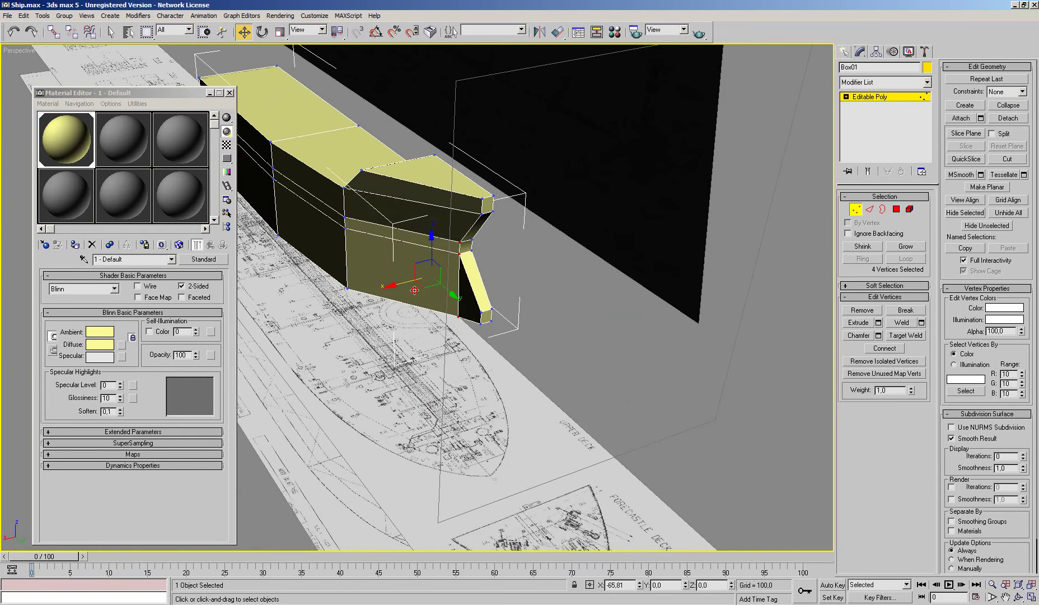
{"action": "middle_click_drag", "start_coordinate": [410, 256], "coordinate": [364, 252], "text": "alt"}
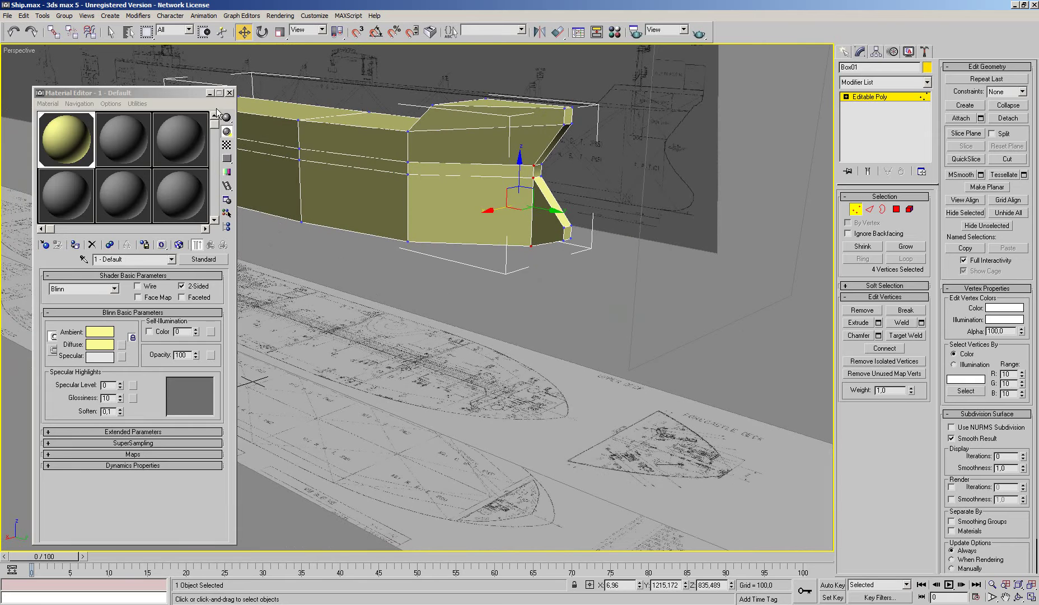
{"action": "left_click", "coordinate": [229, 92]}
{"action": "key", "text": "q"}
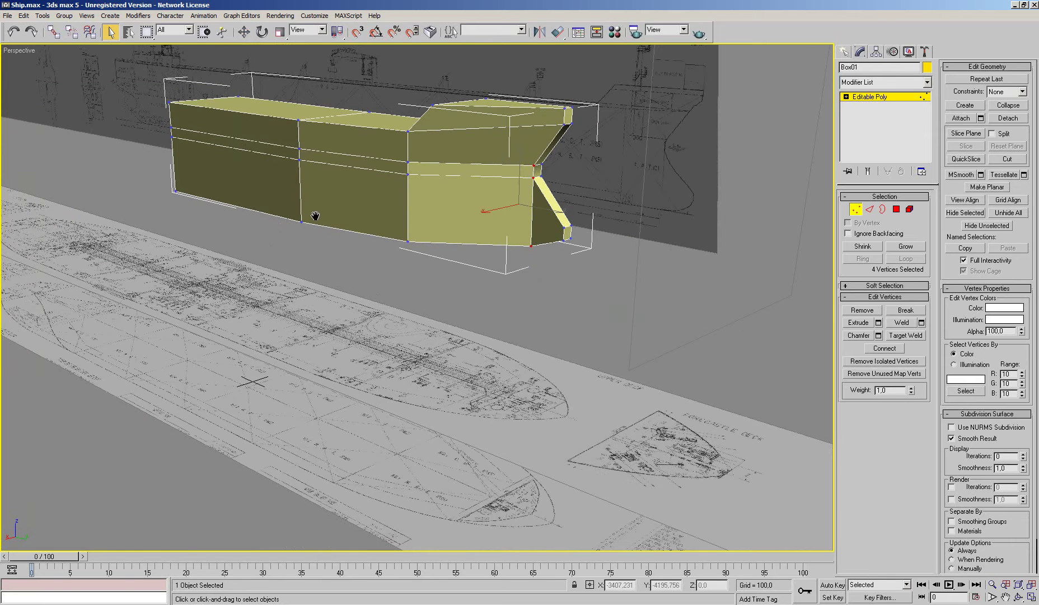
{"action": "middle_click_drag", "start_coordinate": [181, 90], "coordinate": [217, 152]}
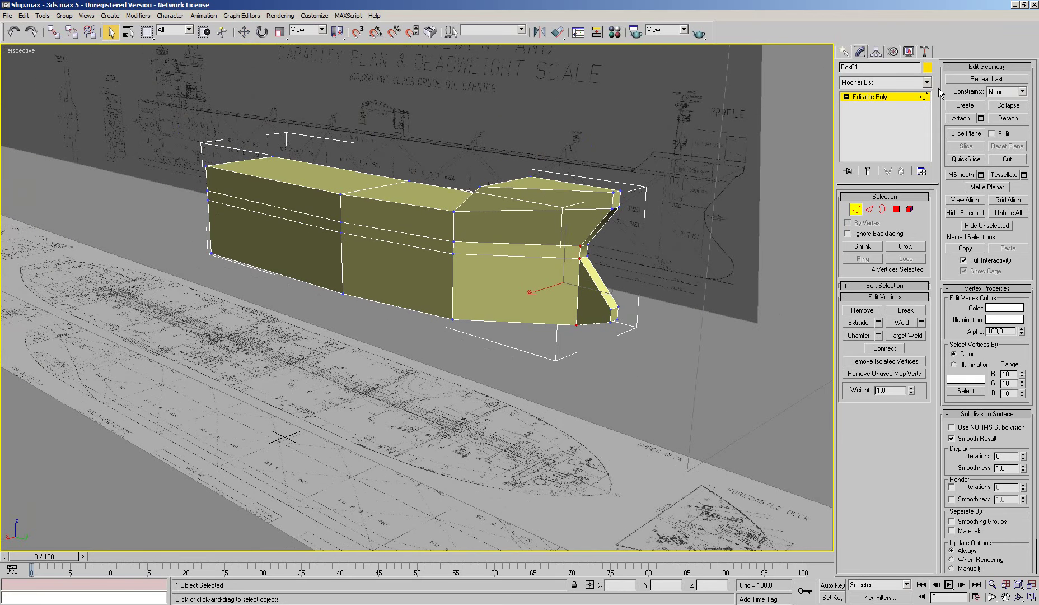
Select the four top deck polygons and delete them, removing the isolated vertices too
{"action": "left_click", "coordinate": [856, 209]}
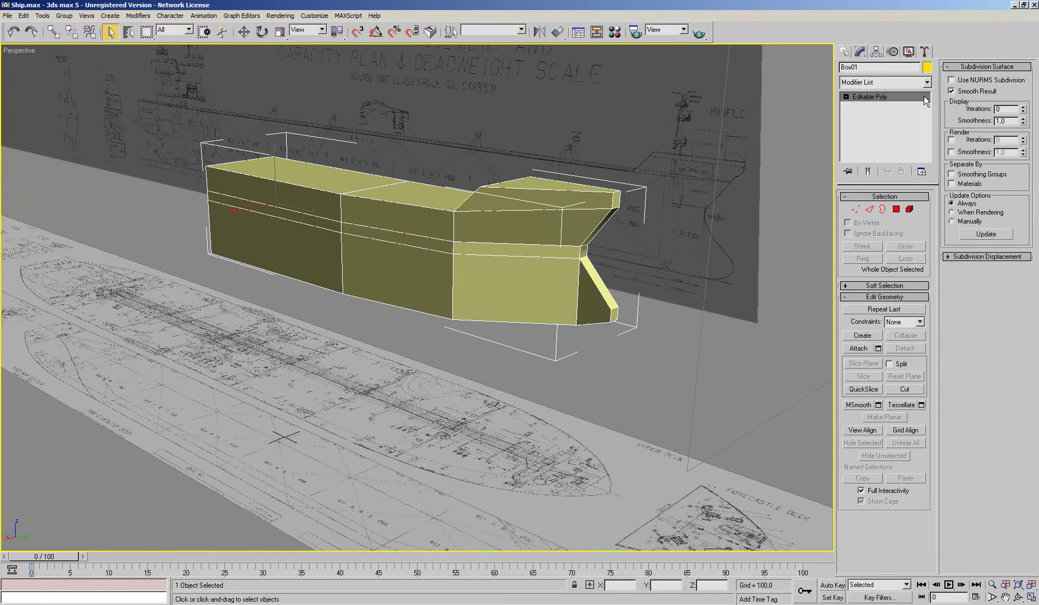
{"action": "left_click", "coordinate": [896, 209]}
{"action": "scroll", "coordinate": [666, 225], "scroll_direction": "up", "scroll_amount": 1}
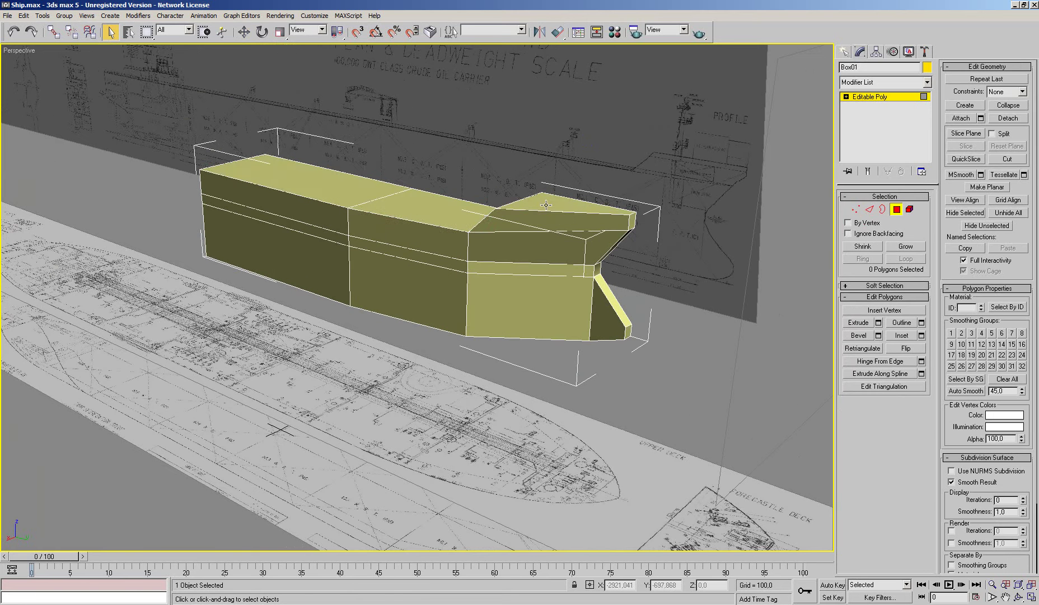
{"action": "left_click", "coordinate": [544, 205]}
{"action": "left_click", "coordinate": [470, 204], "text": "ctrl"}
{"action": "left_click", "coordinate": [280, 168], "text": "ctrl"}
{"action": "middle_click_drag", "start_coordinate": [280, 167], "coordinate": [588, 204], "text": "alt"}
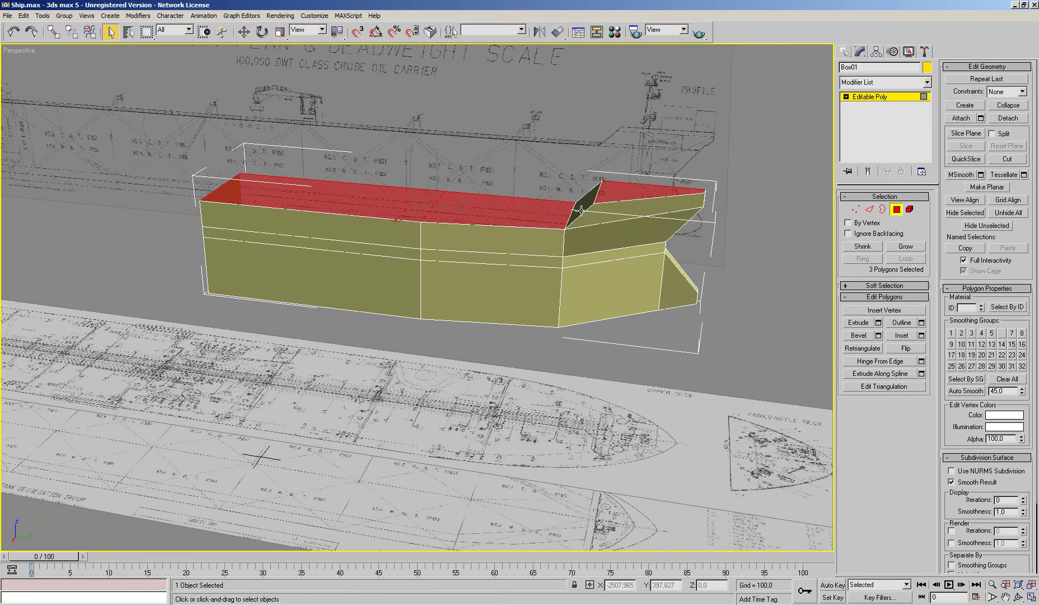
{"action": "key", "text": "Delete"}
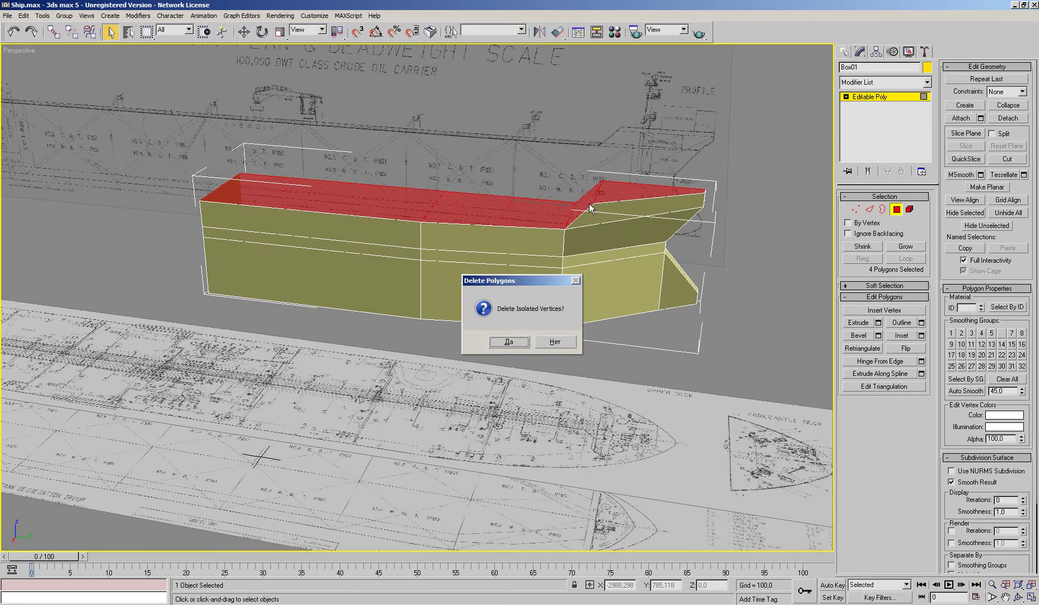
{"action": "key", "text": "Return"}
{"action": "middle_click_drag", "start_coordinate": [686, 220], "coordinate": [843, 215], "text": "alt"}
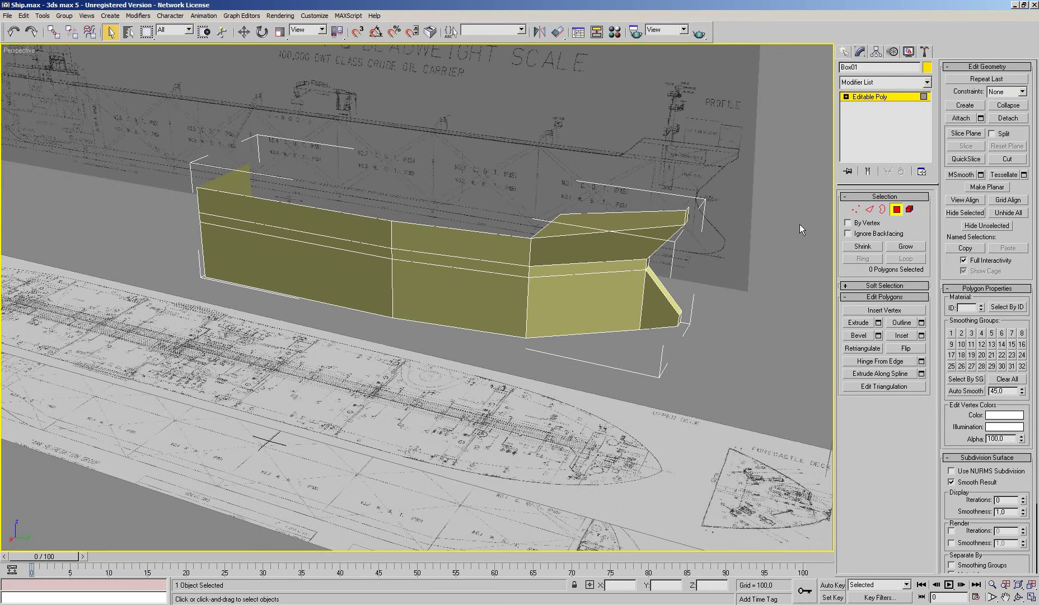
{"action": "left_click", "coordinate": [928, 82]}
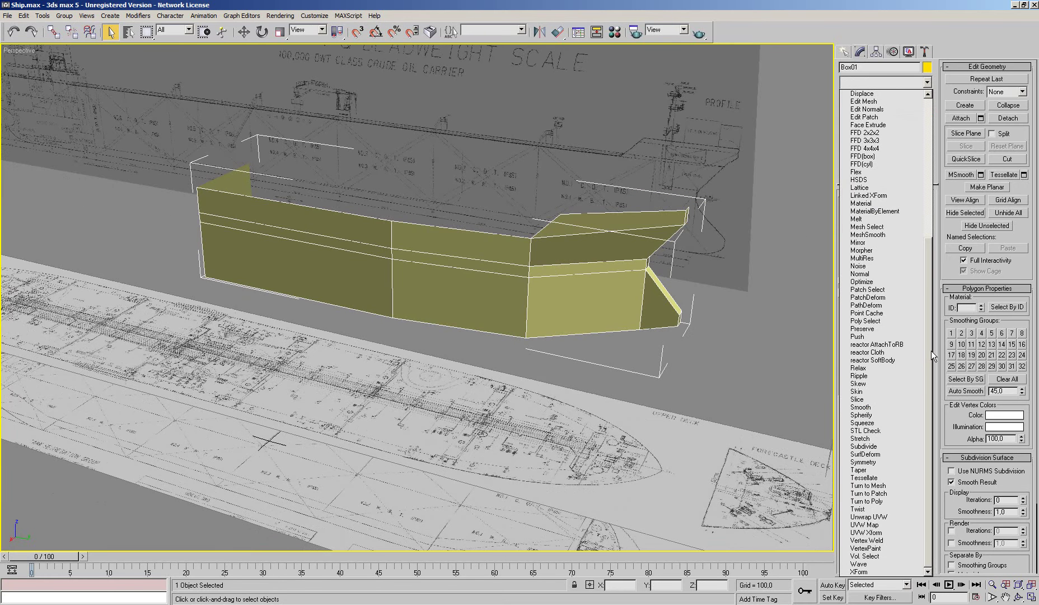
Add a MeshSmooth modifier to the hull with 3 iterations
{"action": "scroll", "coordinate": [896, 392], "scroll_direction": "down", "scroll_amount": 5}
{"action": "left_click", "coordinate": [868, 235]}
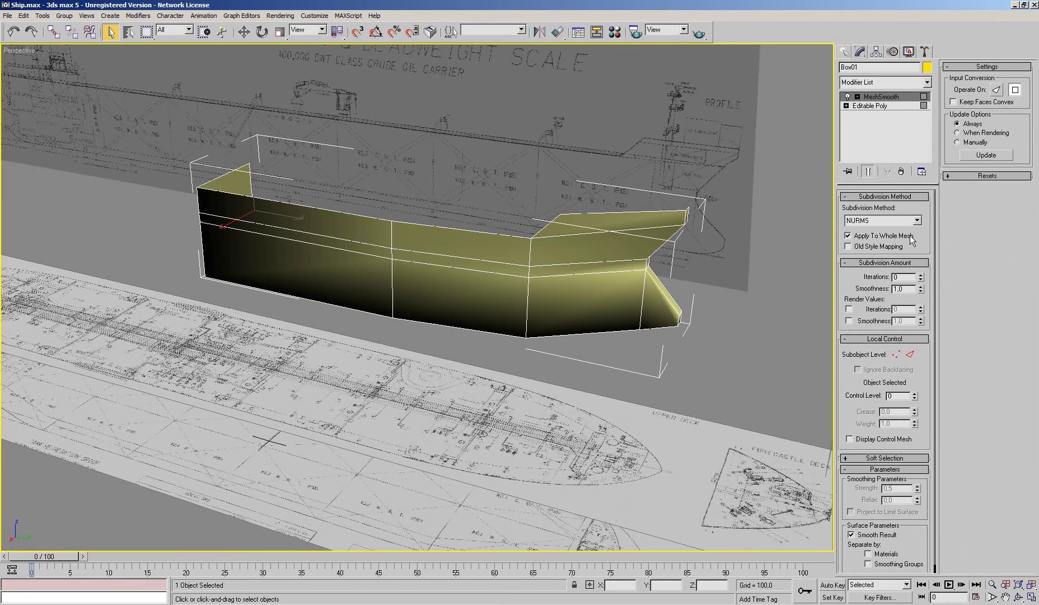
{"action": "left_click", "coordinate": [921, 274]}
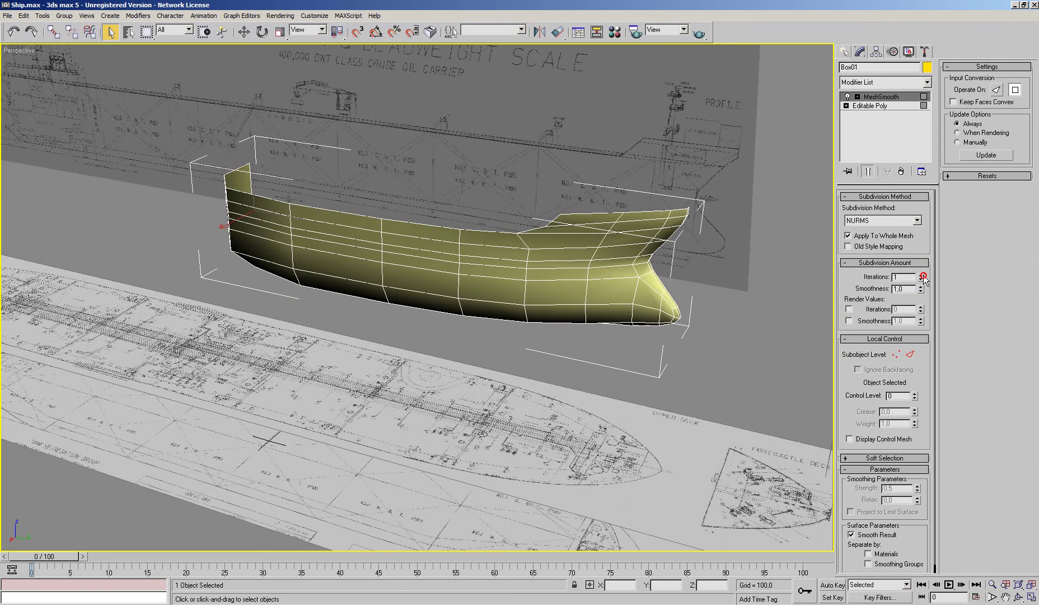
{"action": "left_click", "coordinate": [921, 275]}
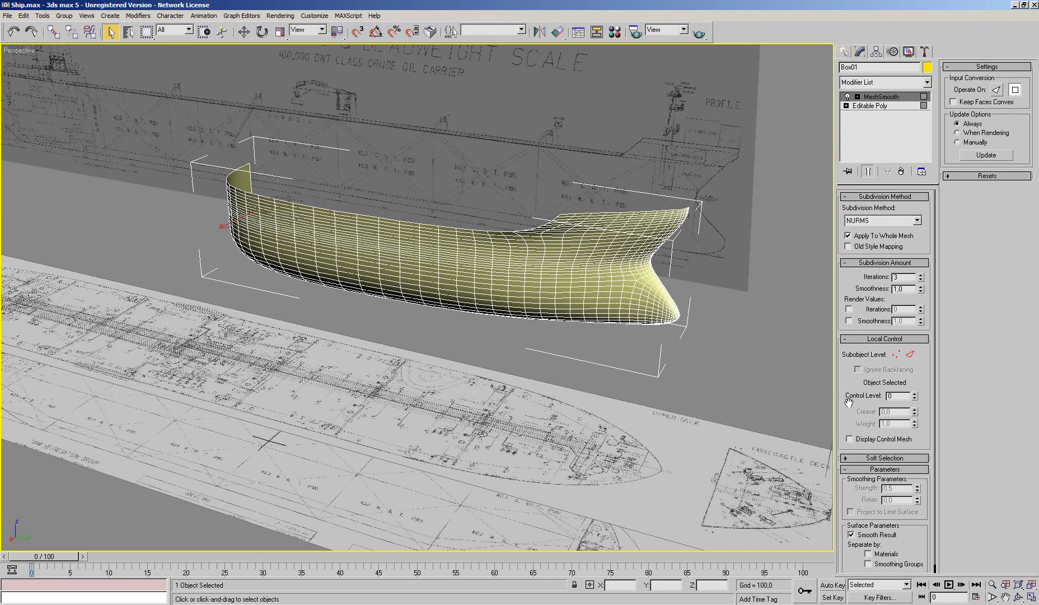
Enable Separate by Smoothing Groups in MeshSmooth and zoom in on the hull
{"action": "scroll", "coordinate": [849, 402], "scroll_direction": "down", "scroll_amount": 1}
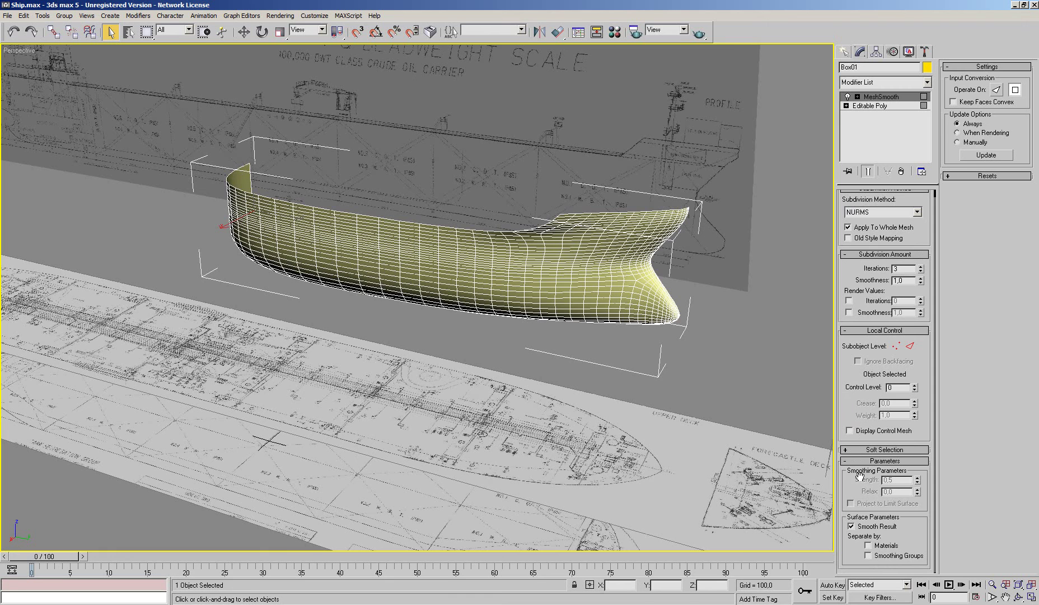
{"action": "left_click", "coordinate": [868, 555]}
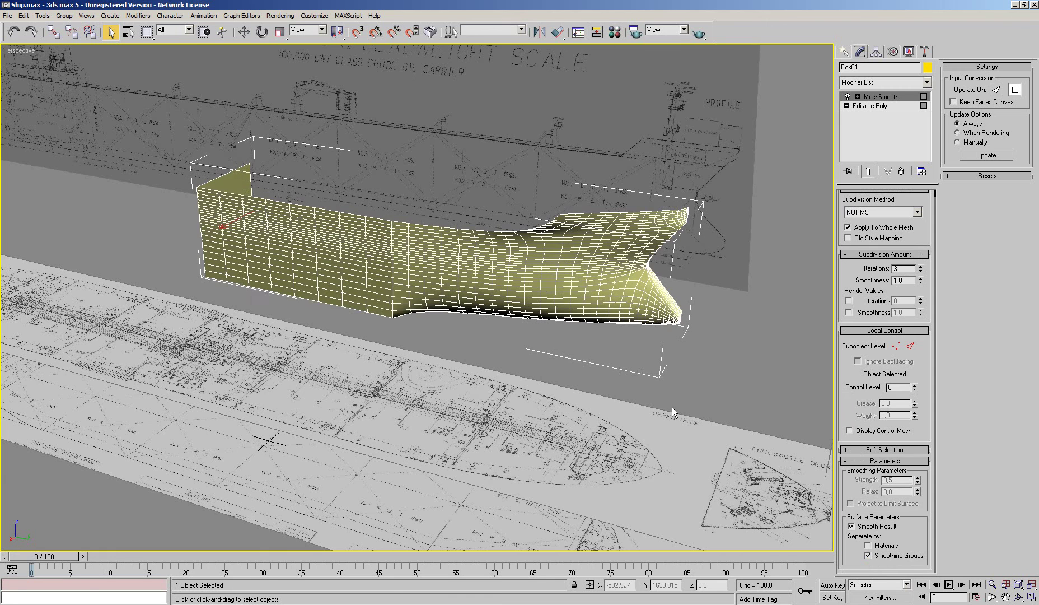
{"action": "middle_click_drag", "start_coordinate": [673, 362], "coordinate": [617, 390]}
{"action": "scroll", "coordinate": [617, 390], "scroll_direction": "up", "scroll_amount": 3}
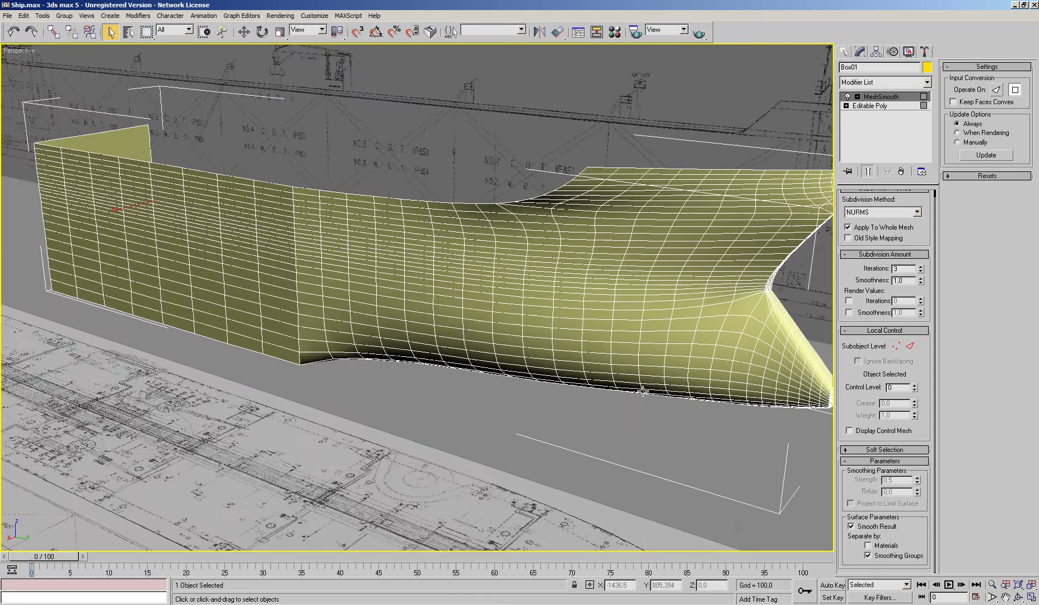
At Editable Poly polygon level, take the lower stern panel out of smoothing group 7
{"action": "left_click", "coordinate": [871, 106]}
{"action": "left_click", "coordinate": [868, 171]}
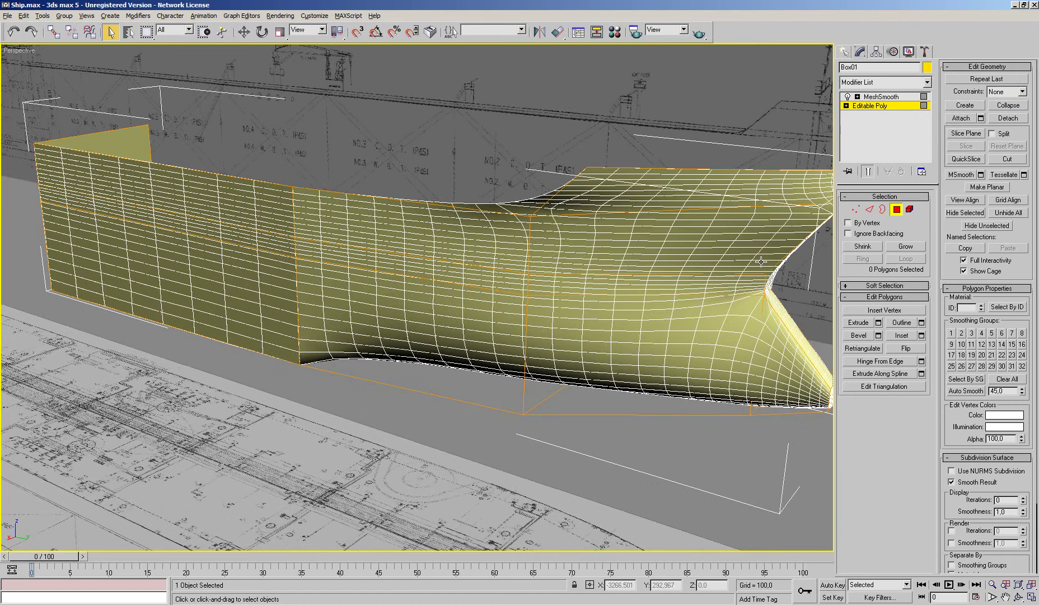
{"action": "middle_click_drag", "start_coordinate": [585, 325], "coordinate": [616, 347]}
{"action": "left_click", "coordinate": [224, 291]}
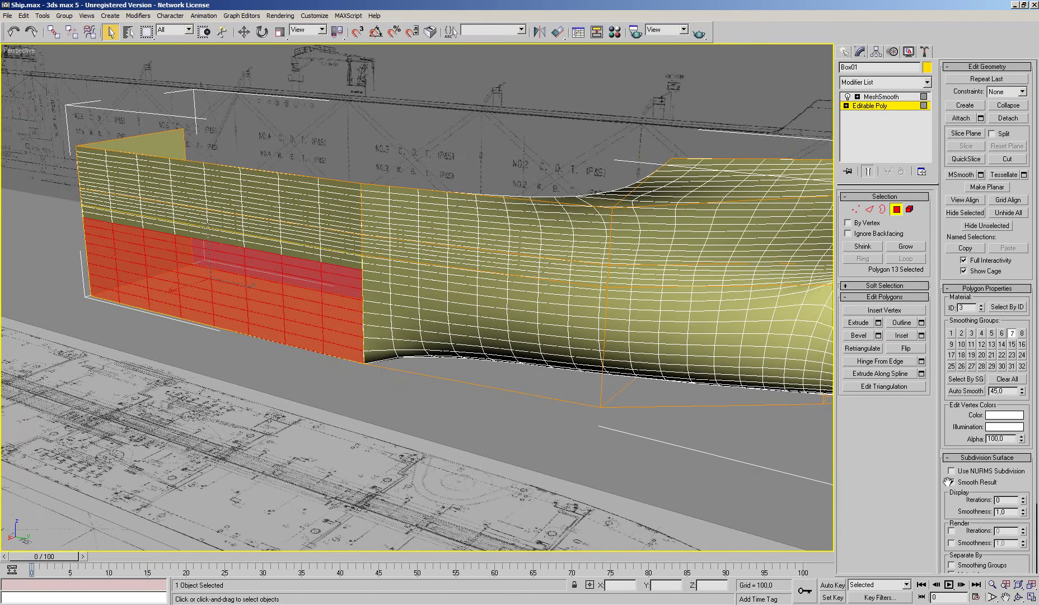
{"action": "left_click", "coordinate": [1012, 333]}
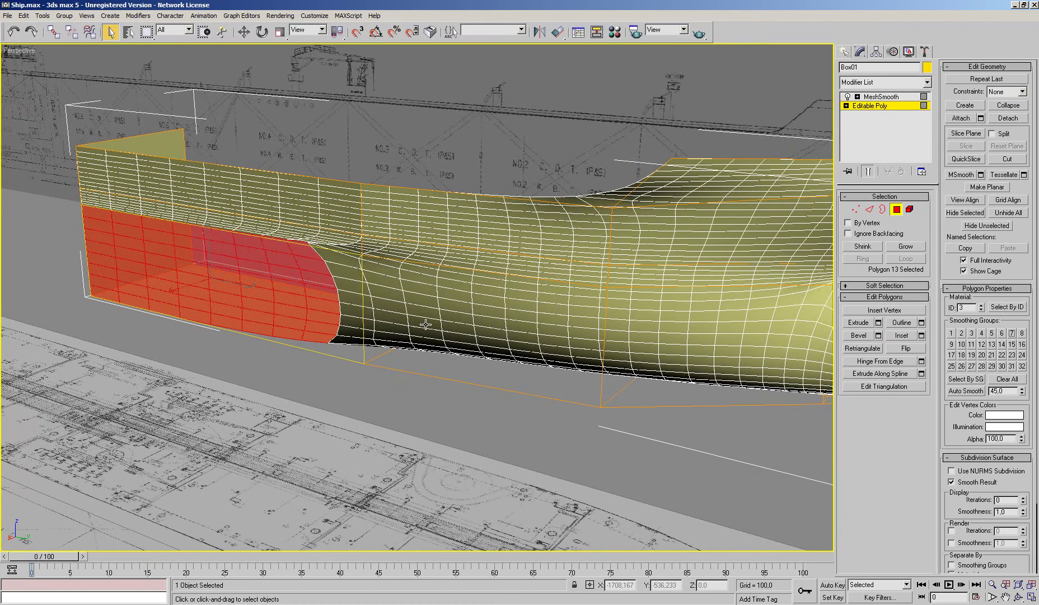
Select panels along midship, bow and stern, and put the upper stern band into smoothing group 7
{"action": "left_click", "coordinate": [552, 321]}
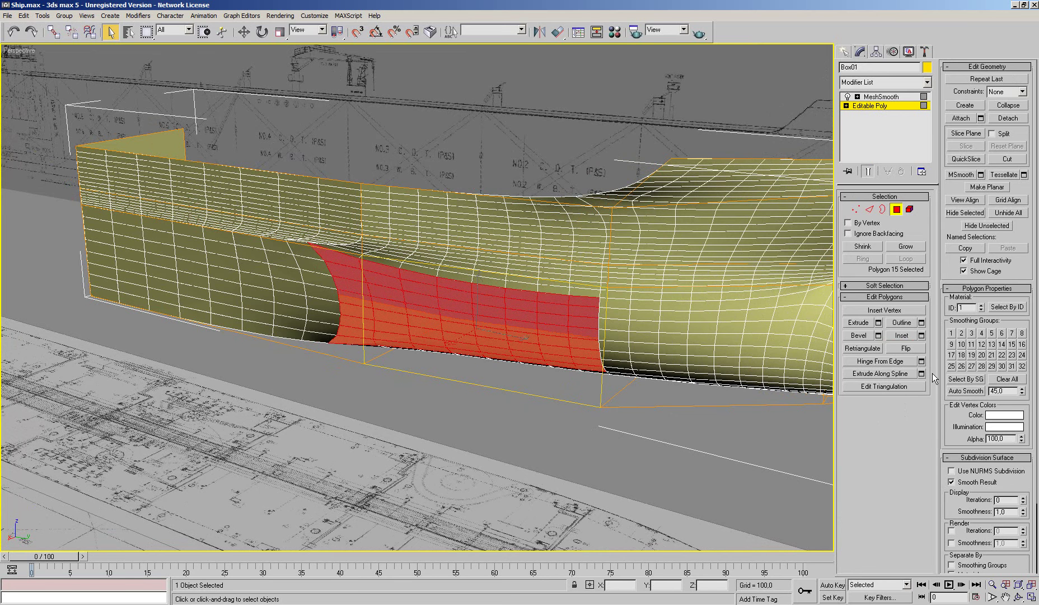
{"action": "left_click", "coordinate": [726, 355]}
{"action": "mouse_move", "coordinate": [726, 354]}
{"action": "middle_mouse_down"}
{"action": "mouse_move", "coordinate": [599, 354]}
{"action": "mouse_move", "coordinate": [622, 302]}
{"action": "middle_mouse_up"}
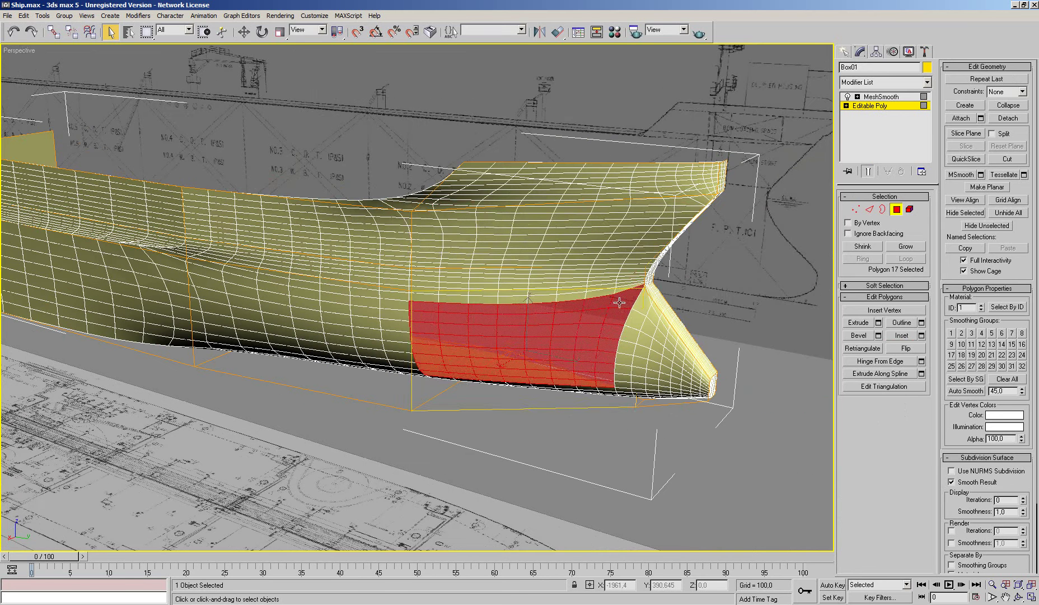
{"action": "left_click", "coordinate": [617, 267]}
{"action": "left_click", "coordinate": [594, 238]}
{"action": "left_click", "coordinate": [638, 335]}
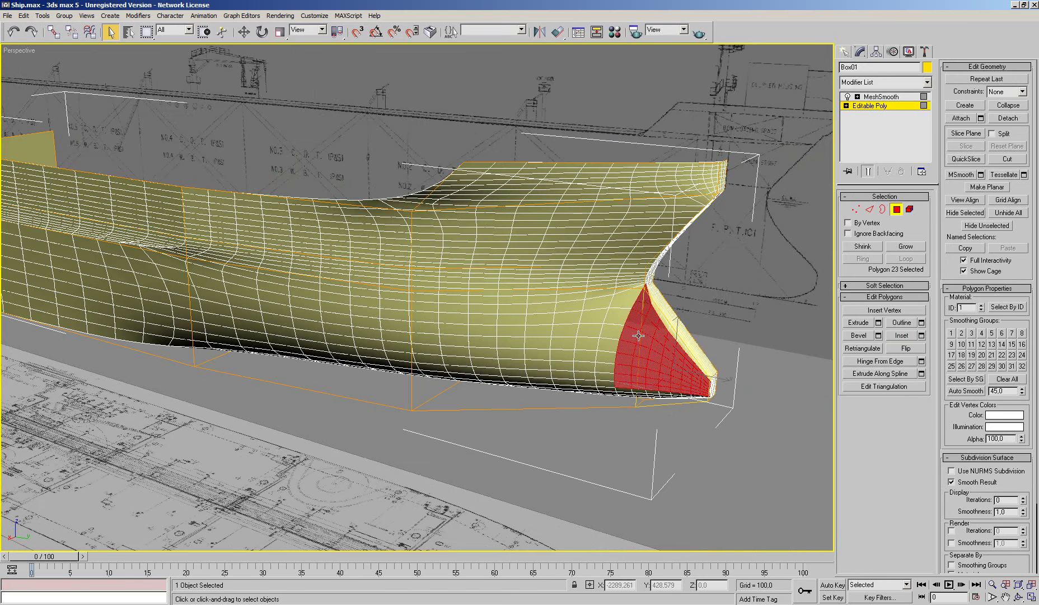
{"action": "middle_click_drag", "start_coordinate": [510, 346], "coordinate": [782, 408]}
{"action": "left_click", "coordinate": [336, 303]}
{"action": "left_click", "coordinate": [356, 261]}
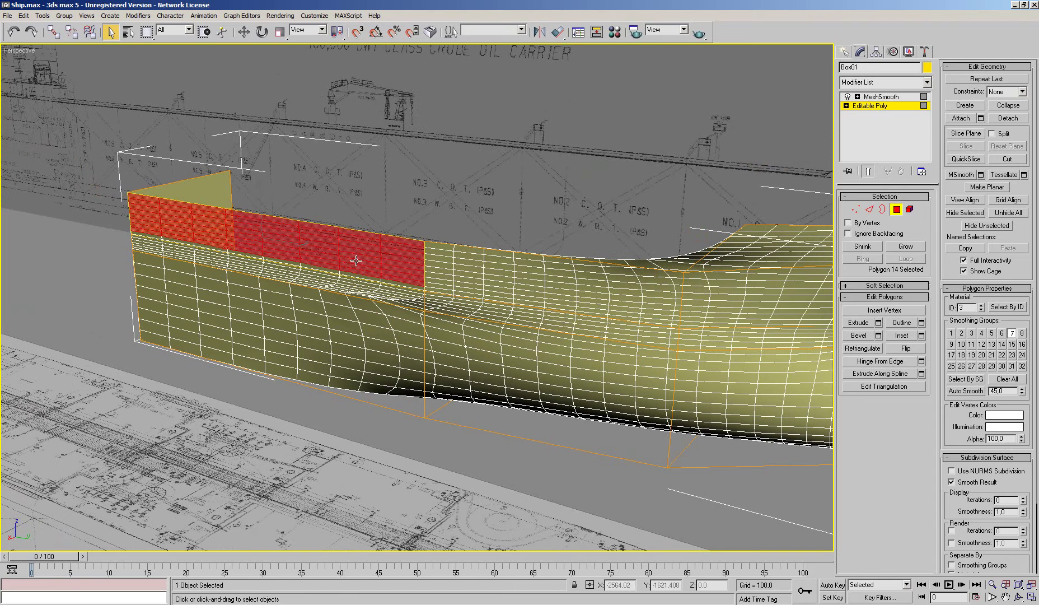
{"action": "left_click", "coordinate": [1012, 333]}
Move the upper mid-hull patch to smoothing group 1 and the lower stern panel to group 2
{"action": "left_click", "coordinate": [457, 273]}
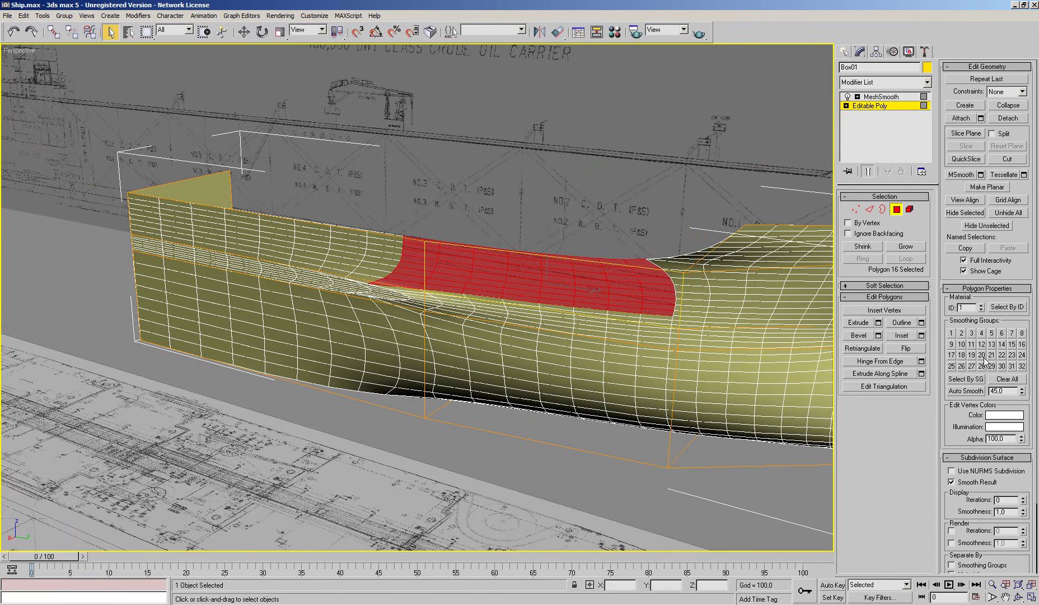
{"action": "left_click", "coordinate": [1002, 379]}
{"action": "left_click", "coordinate": [952, 333]}
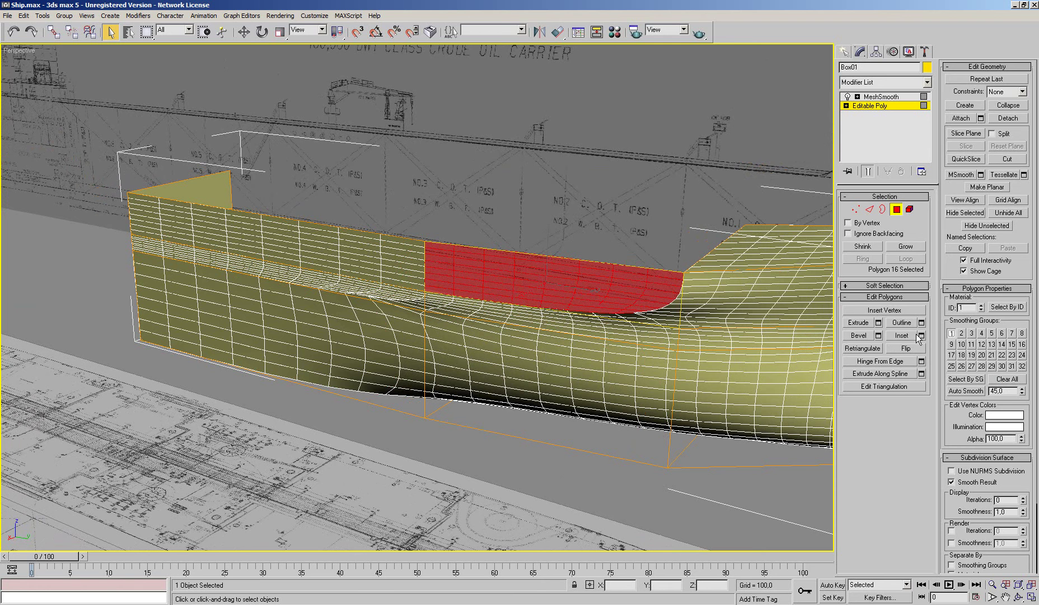
{"action": "left_click", "coordinate": [373, 338]}
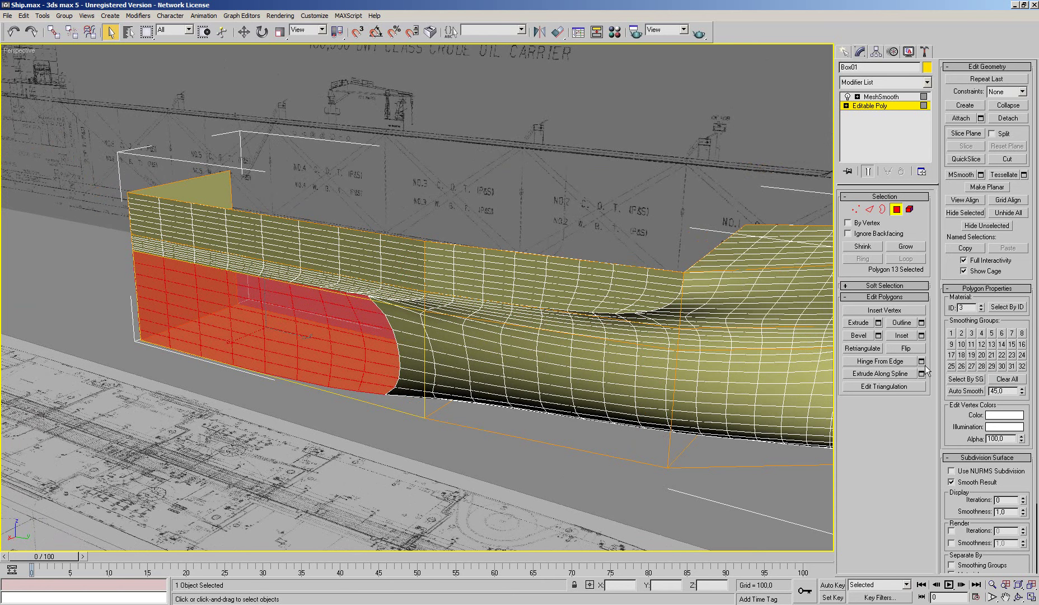
{"action": "left_click", "coordinate": [952, 333]}
{"action": "left_click", "coordinate": [952, 334]}
{"action": "left_click", "coordinate": [961, 333]}
Remove smoothing group 4 from the flat lower hull panel and toggle it on the upper band
{"action": "mouse_move", "coordinate": [551, 350]}
{"action": "middle_mouse_down", "text": "alt"}
{"action": "mouse_move", "coordinate": [307, 209]}
{"action": "mouse_move", "coordinate": [347, 272]}
{"action": "middle_mouse_up", "text": "alt"}
{"action": "left_click", "coordinate": [184, 222]}
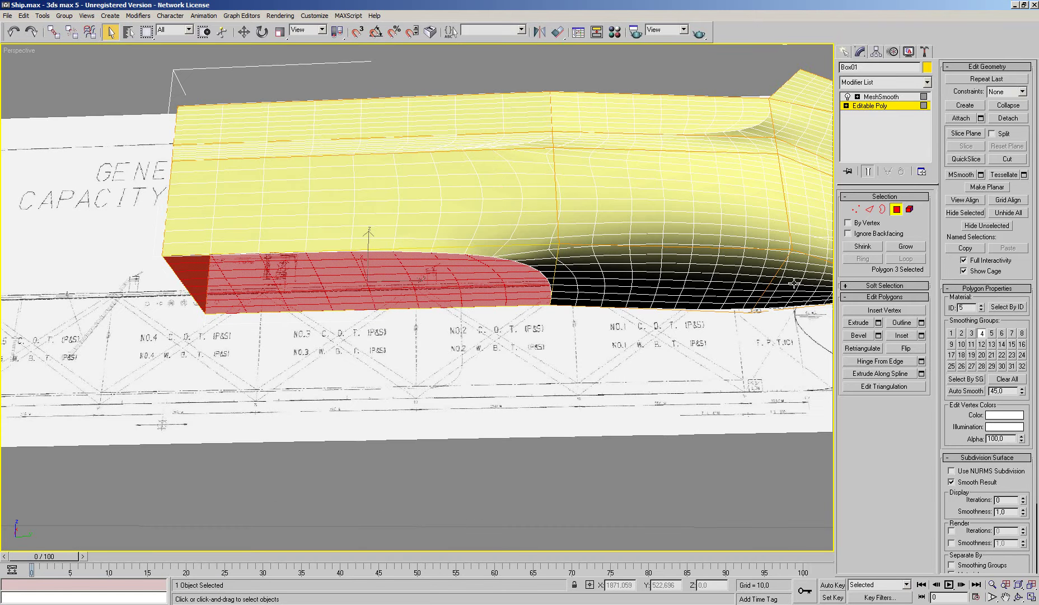
{"action": "left_click", "coordinate": [982, 333]}
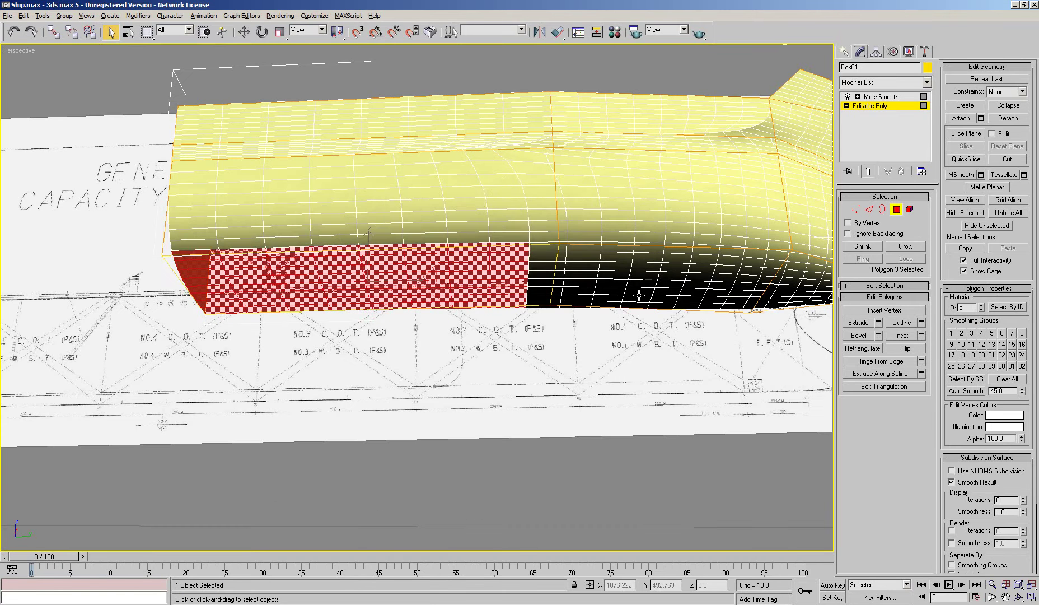
{"action": "middle_click_drag", "start_coordinate": [639, 296], "coordinate": [494, 312], "text": "alt"}
{"action": "left_click", "coordinate": [354, 167]}
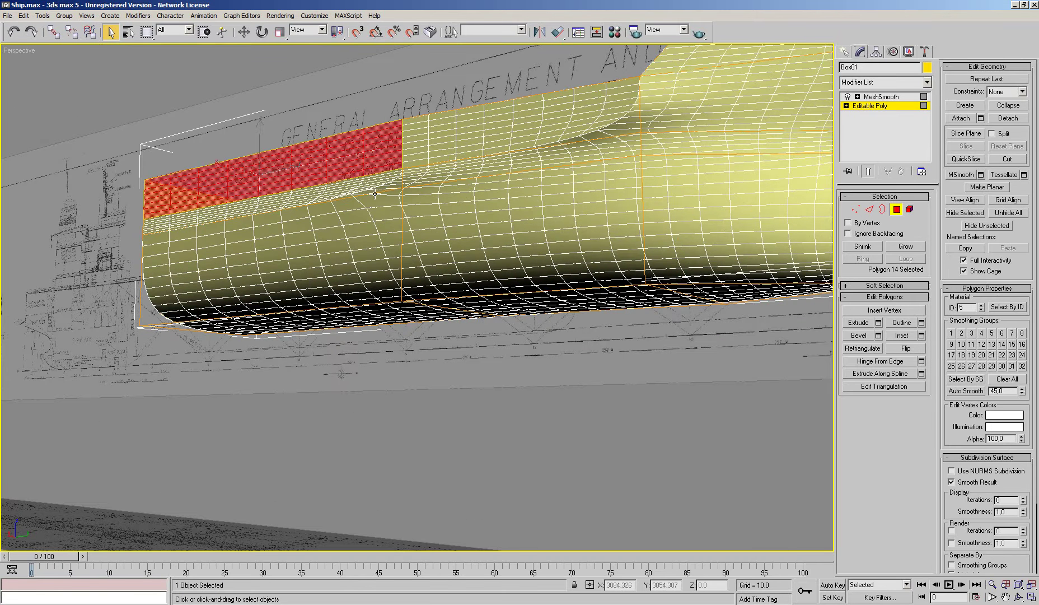
{"action": "left_click", "coordinate": [981, 333]}
Move smoothing group 3 from the bow-tip end cap to the upper bow face
{"action": "left_click", "coordinate": [639, 393]}
{"action": "mouse_move", "coordinate": [639, 394]}
{"action": "middle_mouse_down", "text": "alt"}
{"action": "mouse_move", "coordinate": [698, 341]}
{"action": "mouse_move", "coordinate": [640, 365]}
{"action": "mouse_move", "coordinate": [719, 309]}
{"action": "mouse_move", "coordinate": [730, 316]}
{"action": "middle_mouse_up", "text": "alt"}
{"action": "left_click", "coordinate": [706, 291]}
{"action": "left_click", "coordinate": [972, 333]}
{"action": "left_click", "coordinate": [743, 220]}
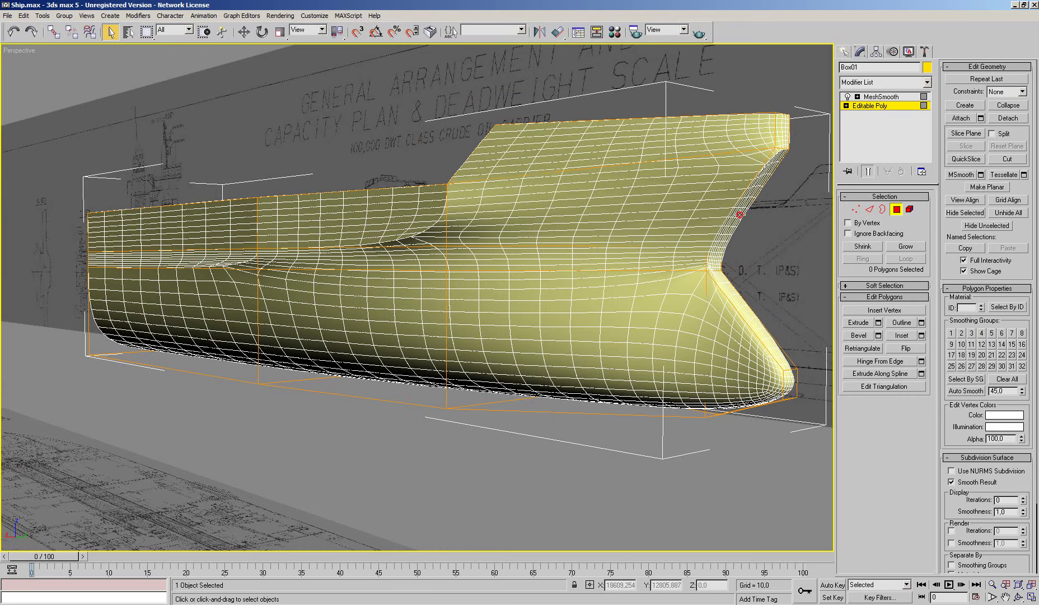
{"action": "left_click", "coordinate": [971, 333]}
{"action": "left_click", "coordinate": [720, 256]}
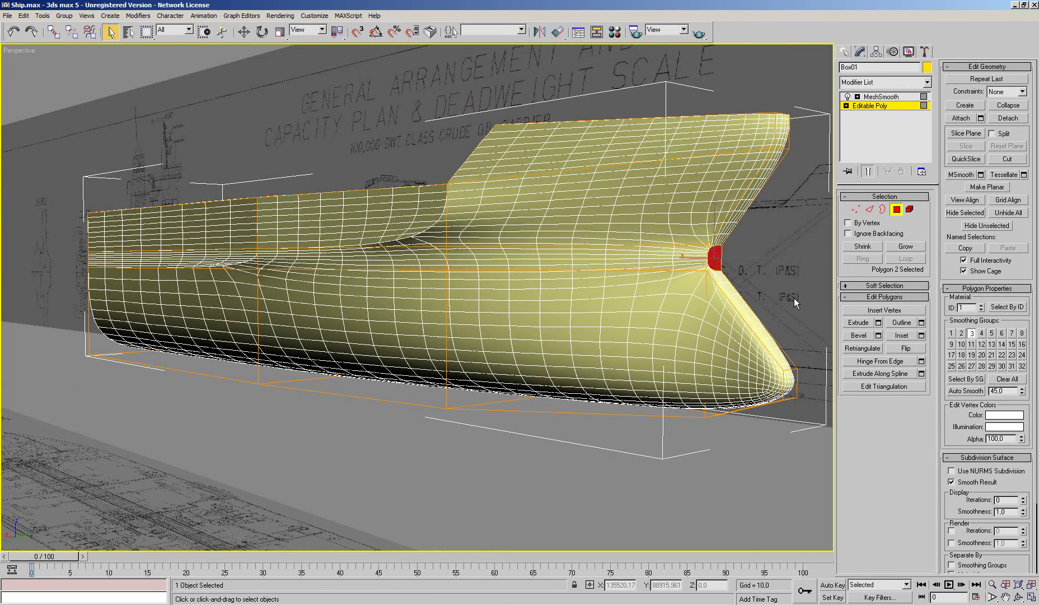
{"action": "left_click", "coordinate": [972, 336]}
Assign the midship side panels to smoothing group 1 and regroup the thin side strip
{"action": "mouse_move", "coordinate": [777, 324]}
{"action": "middle_mouse_down", "text": "alt"}
{"action": "mouse_move", "coordinate": [703, 273]}
{"action": "mouse_move", "coordinate": [198, 323]}
{"action": "middle_mouse_up", "text": "alt"}
{"action": "left_click", "coordinate": [538, 314]}
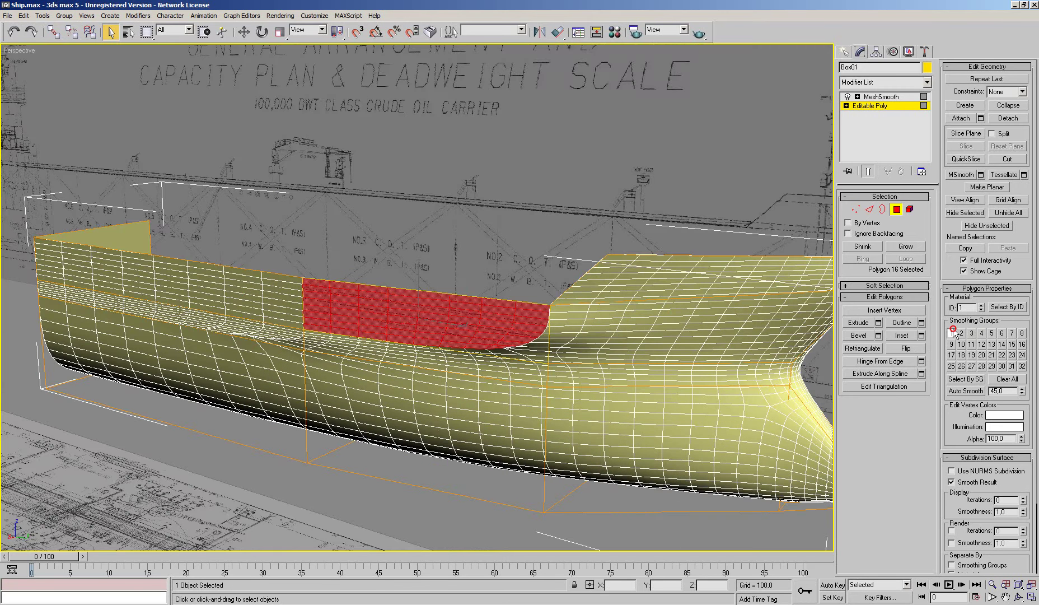
{"action": "left_click", "coordinate": [952, 332]}
{"action": "left_click", "coordinate": [235, 299]}
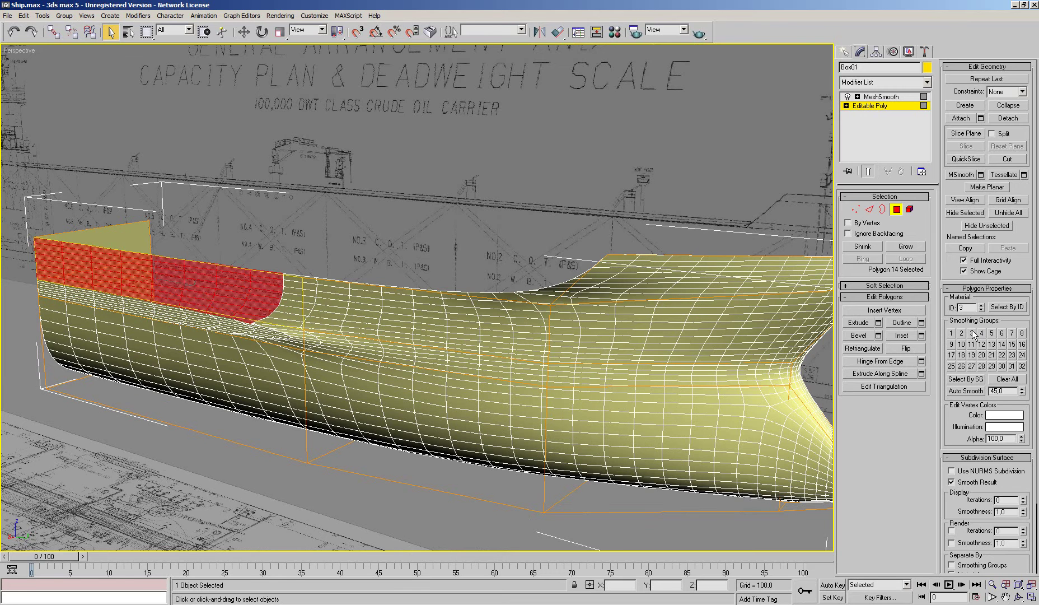
{"action": "middle_click_drag", "start_coordinate": [421, 342], "coordinate": [502, 336]}
{"action": "left_click", "coordinate": [364, 325]}
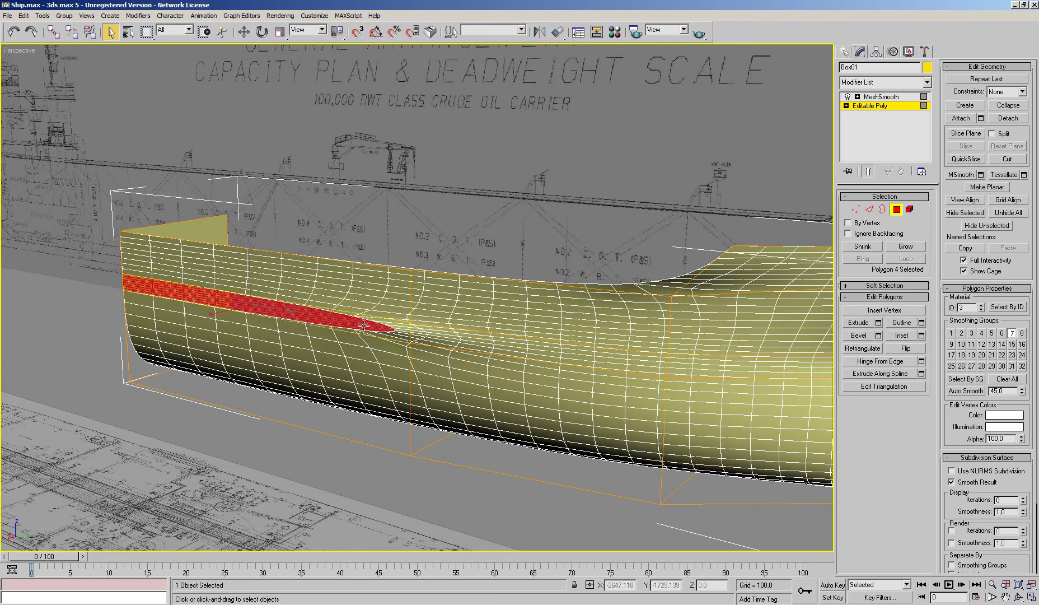
{"action": "left_click", "coordinate": [1011, 335]}
Clear the polygon selection, inspect the bow, and leave polygon sub-object mode
{"action": "left_click", "coordinate": [569, 272]}
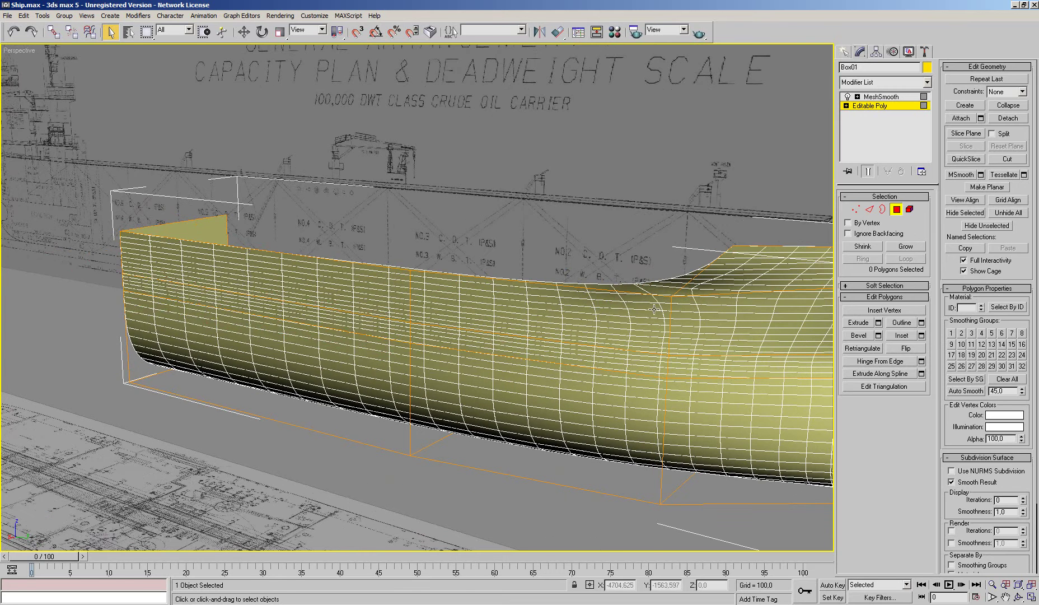
{"action": "mouse_move", "coordinate": [652, 308]}
{"action": "middle_mouse_down", "text": "alt"}
{"action": "mouse_move", "coordinate": [618, 303]}
{"action": "mouse_move", "coordinate": [727, 314]}
{"action": "mouse_move", "coordinate": [581, 305]}
{"action": "mouse_move", "coordinate": [556, 366]}
{"action": "mouse_move", "coordinate": [543, 366]}
{"action": "mouse_move", "coordinate": [827, 259]}
{"action": "middle_mouse_up", "text": "alt"}
{"action": "scroll", "coordinate": [611, 303], "scroll_direction": "up", "scroll_amount": 2}
{"action": "scroll", "coordinate": [581, 304], "scroll_direction": "down", "scroll_amount": 3}
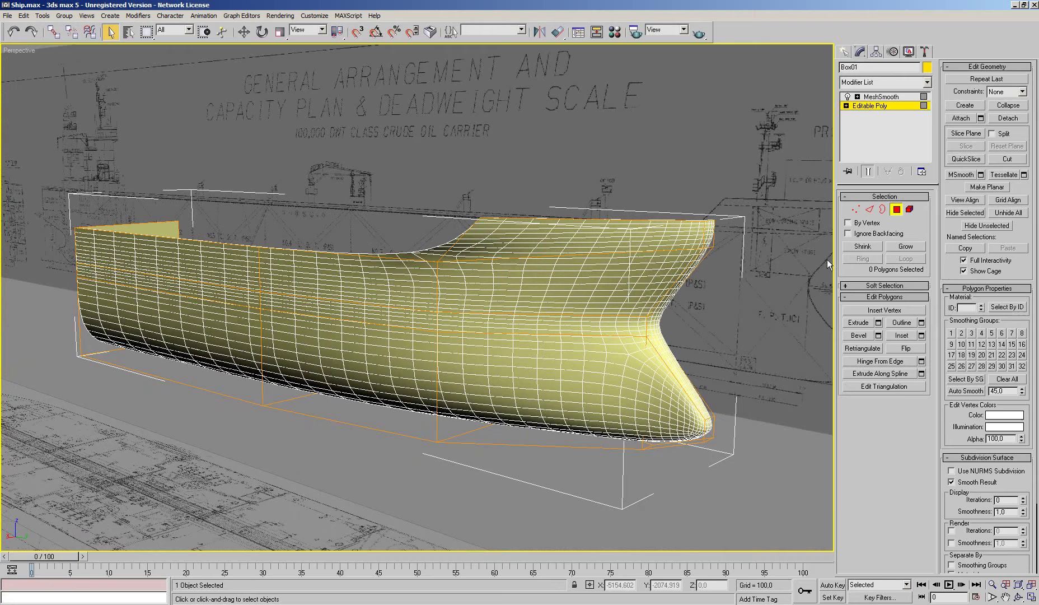
{"action": "left_click", "coordinate": [897, 214]}
Add a trial Symmetry modifier above MeshSmooth, testing axes and settling on flipped X
{"action": "middle_click_drag", "start_coordinate": [686, 350], "coordinate": [687, 348], "text": "alt"}
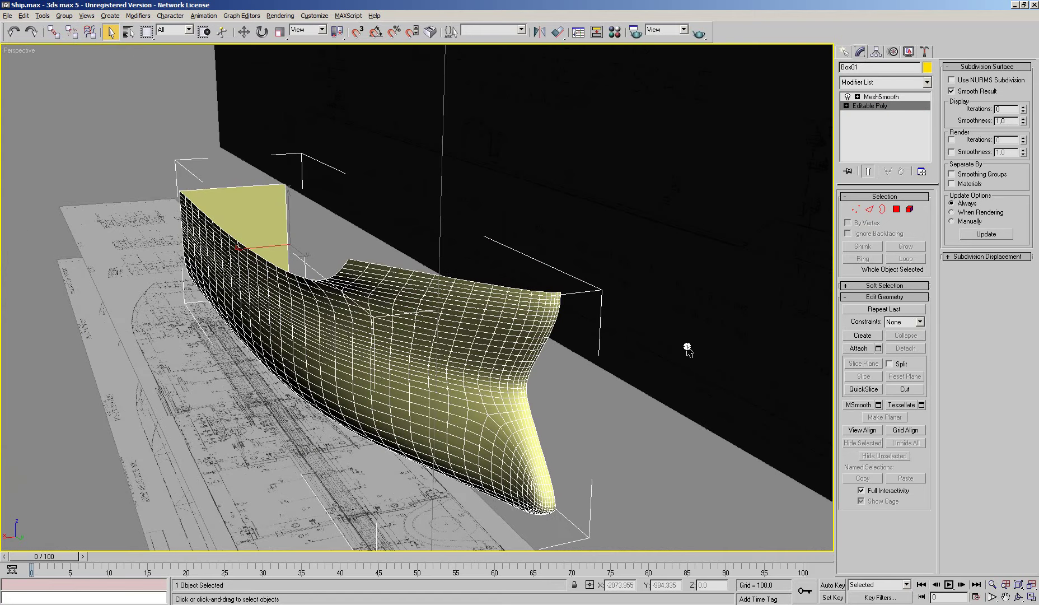
{"action": "left_click", "coordinate": [918, 98]}
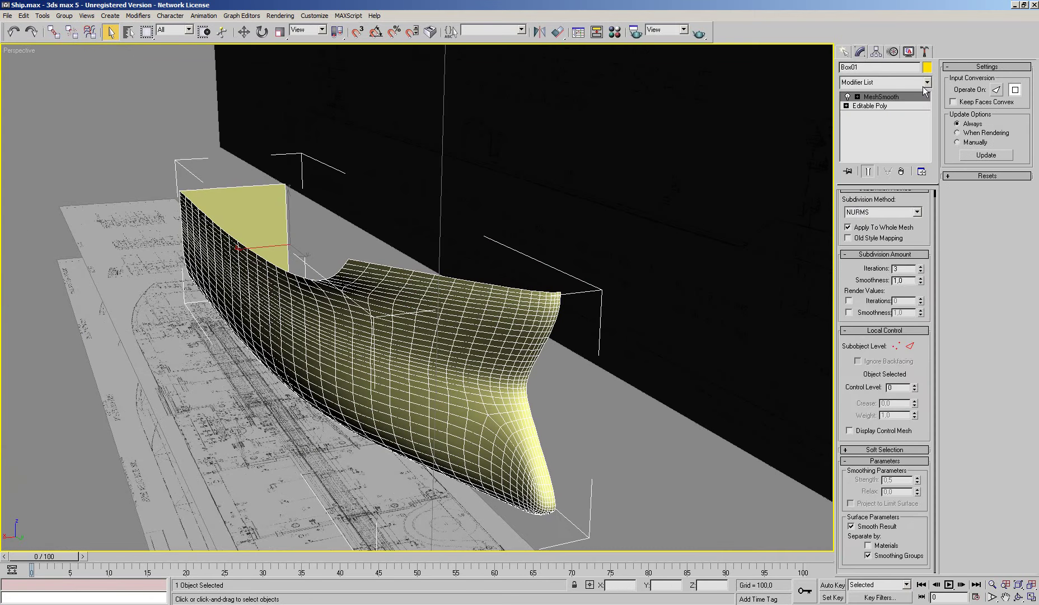
{"action": "scroll", "coordinate": [916, 334], "scroll_direction": "down", "scroll_amount": 9}
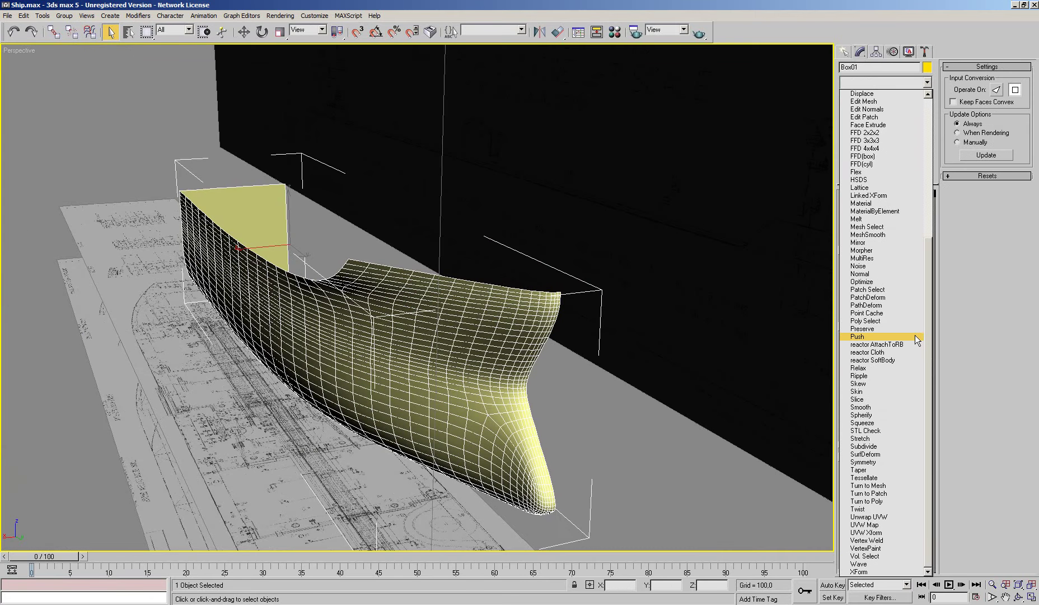
{"action": "left_click", "coordinate": [890, 462]}
{"action": "left_click", "coordinate": [880, 217]}
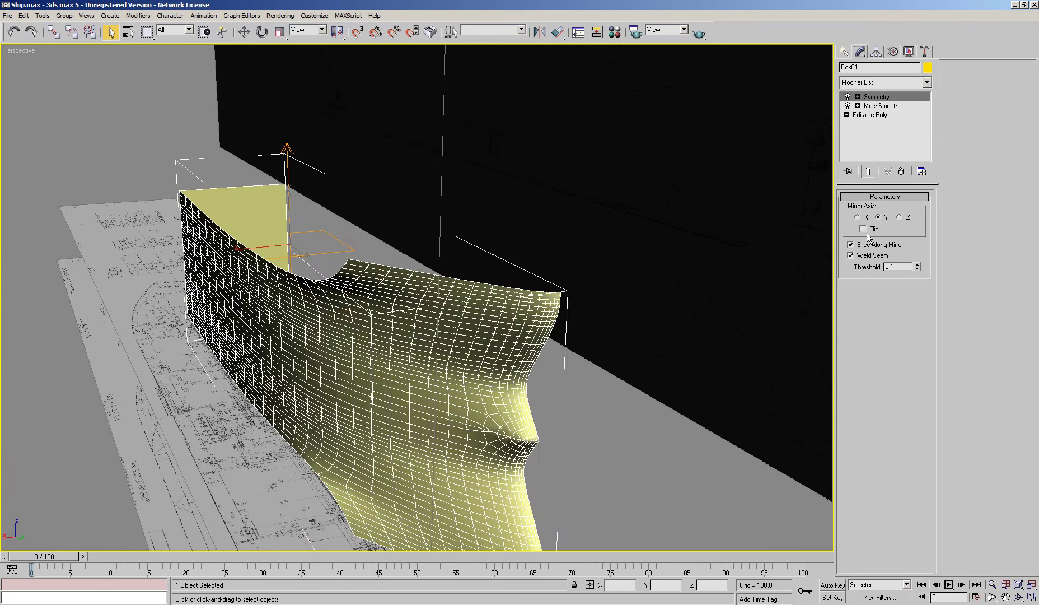
{"action": "left_click", "coordinate": [865, 219]}
{"action": "left_click", "coordinate": [901, 217]}
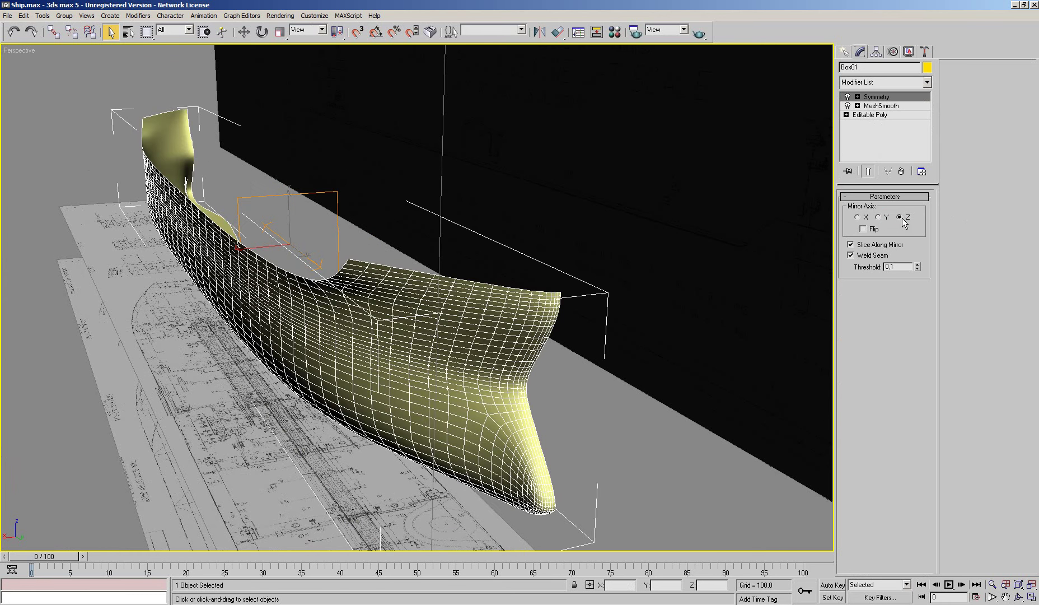
{"action": "left_click", "coordinate": [885, 218]}
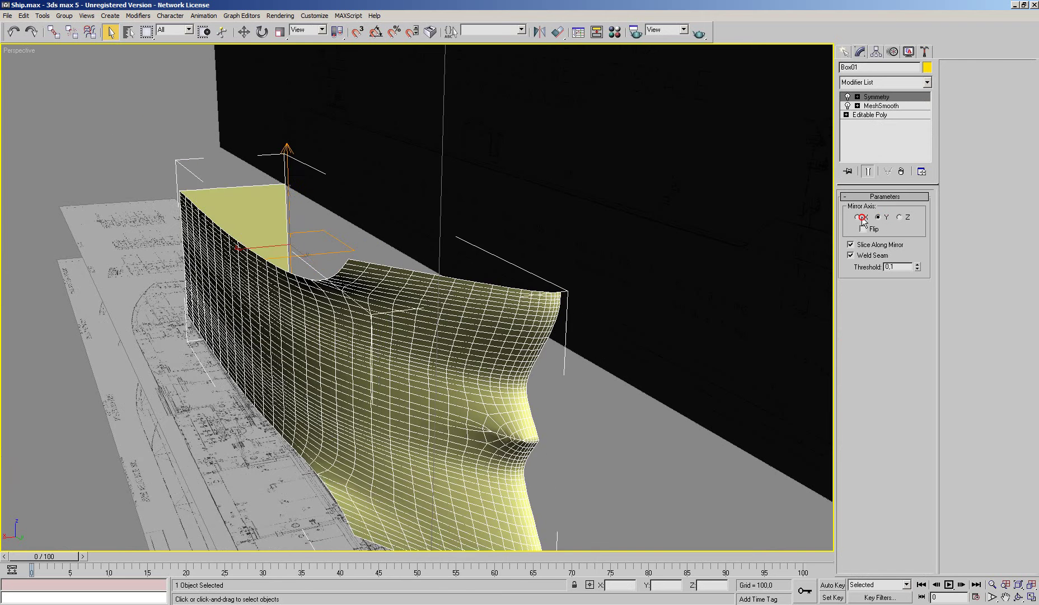
{"action": "left_click", "coordinate": [862, 218]}
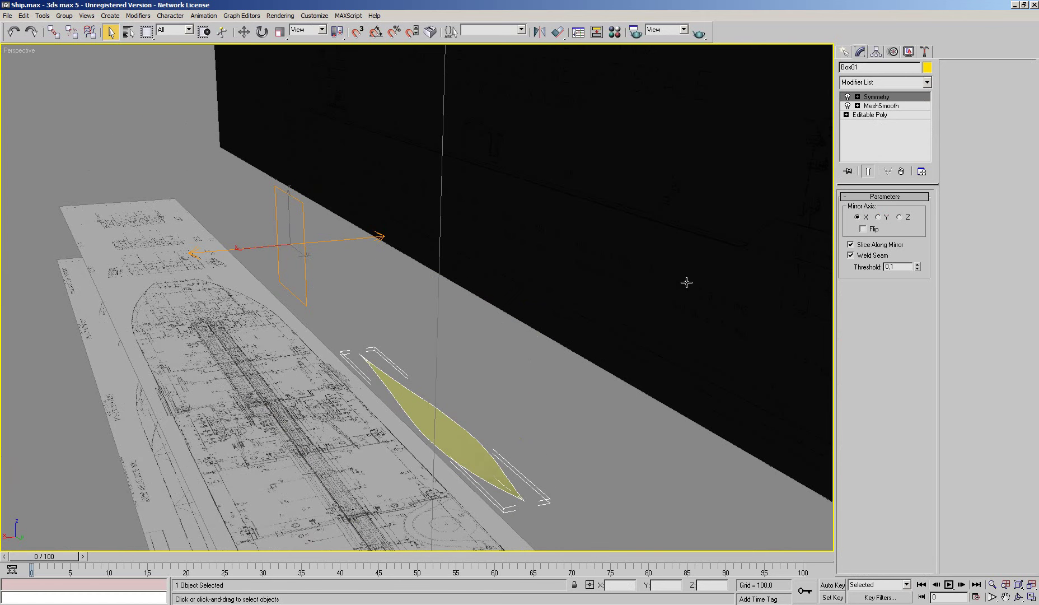
{"action": "left_click", "coordinate": [863, 228]}
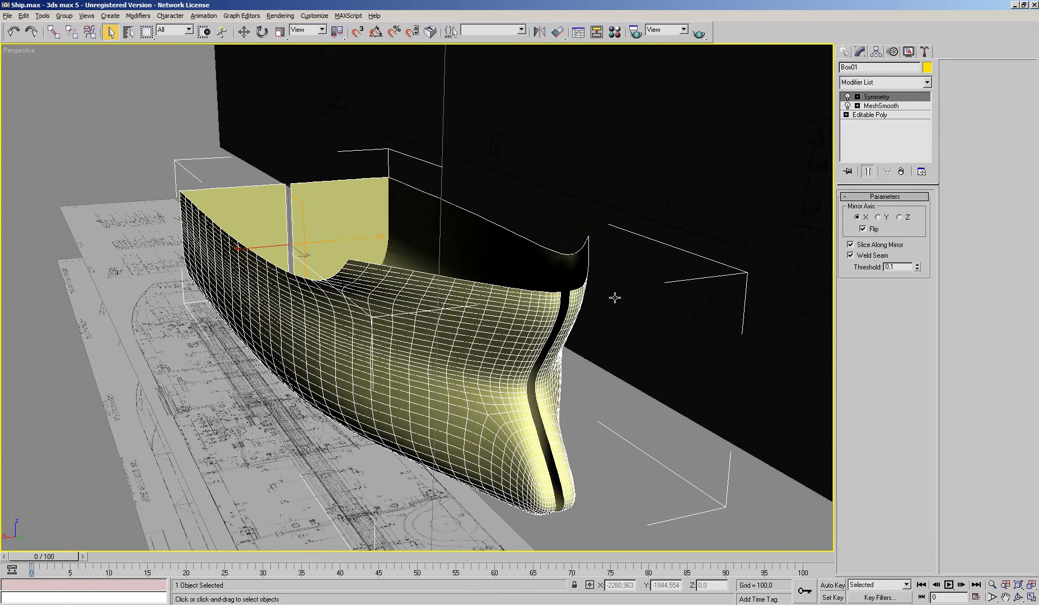
Inspect the mirrored hull, then delete the Symmetry modifier from the stack
{"action": "middle_click_drag", "start_coordinate": [614, 297], "coordinate": [633, 292], "text": "alt"}
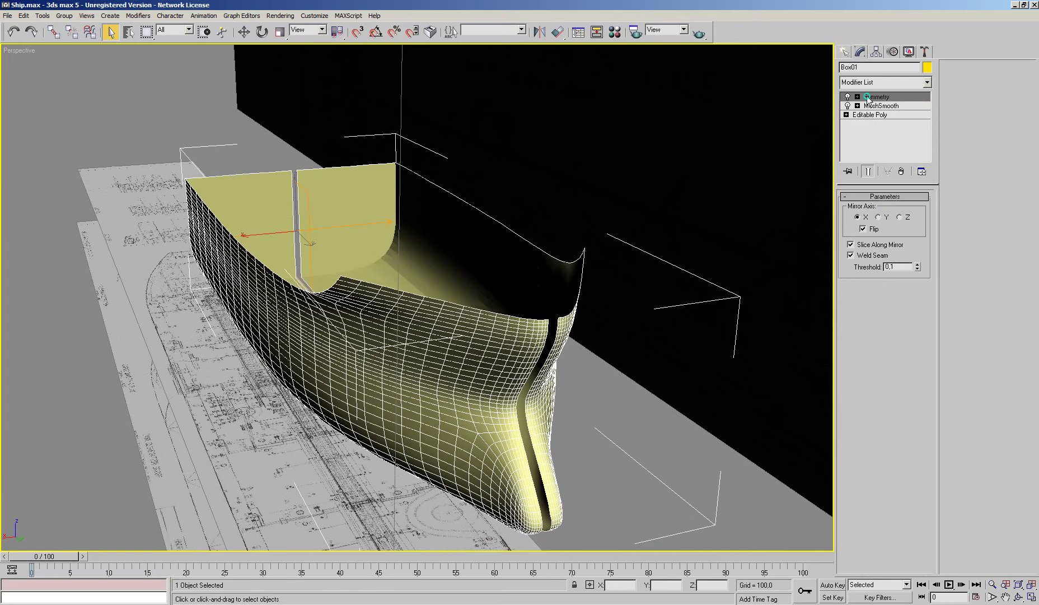
{"action": "right_click", "coordinate": [867, 98]}
{"action": "left_click", "coordinate": [876, 115]}
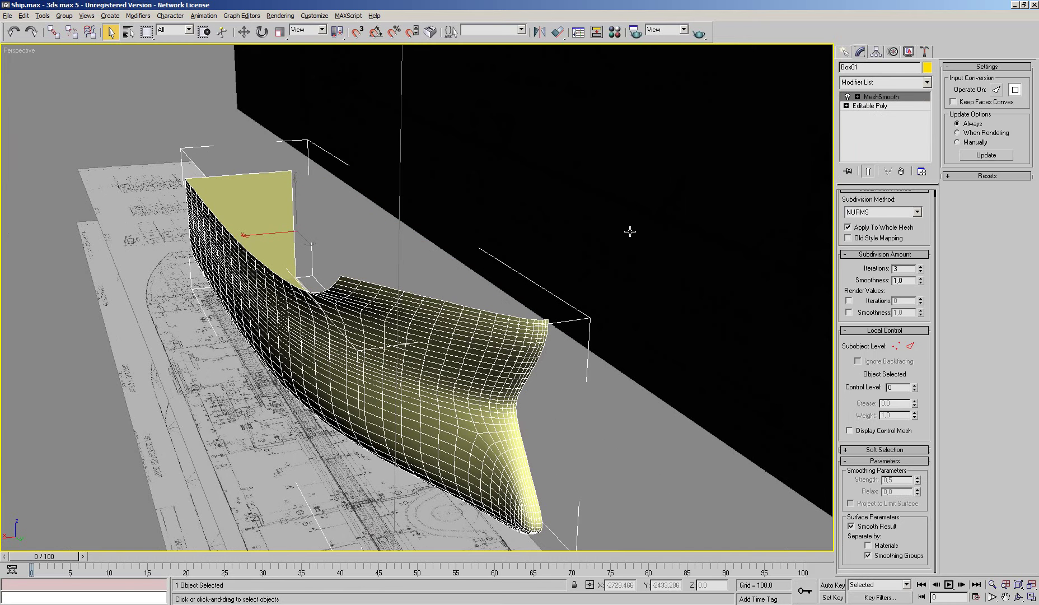
Zero the hull's pivot X position using Affect Pivot Only
{"action": "middle_click_drag", "start_coordinate": [630, 231], "coordinate": [660, 235], "text": "alt"}
{"action": "left_click", "coordinate": [876, 51]}
{"action": "left_click", "coordinate": [885, 122]}
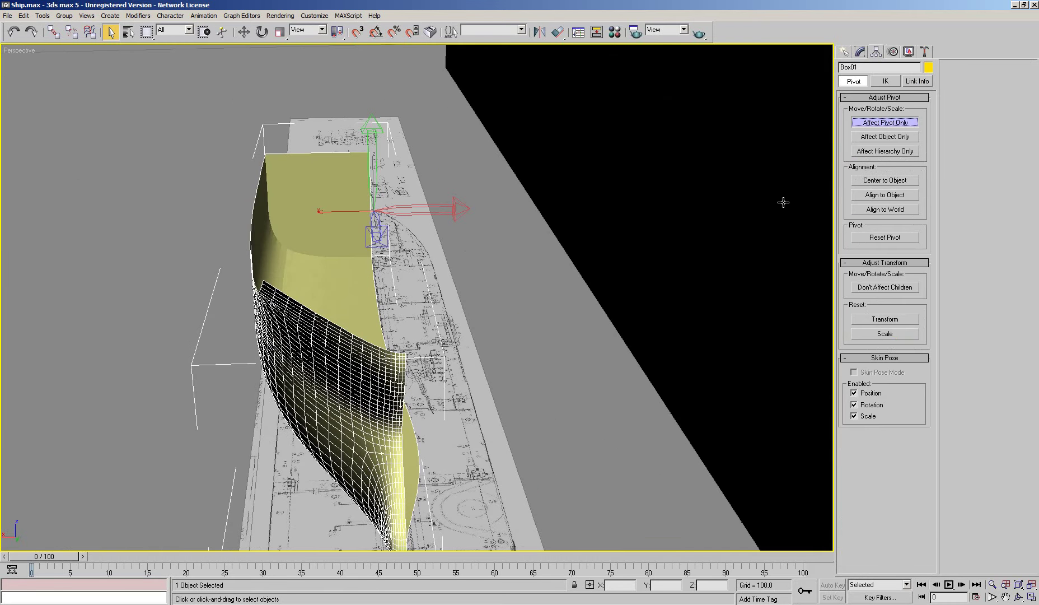
{"action": "left_click", "coordinate": [244, 32]}
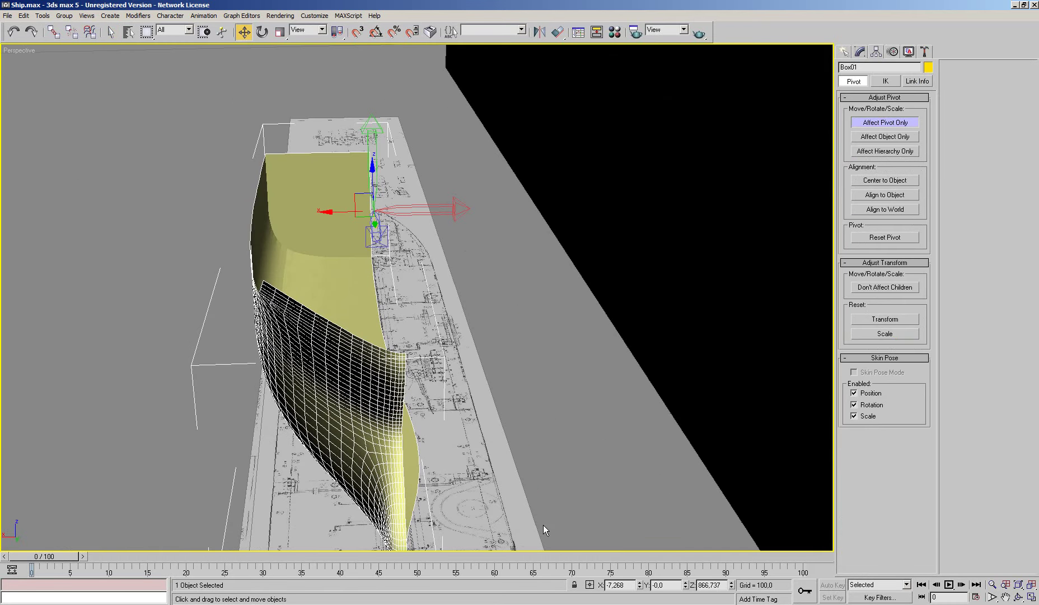
{"action": "right_click", "coordinate": [640, 586]}
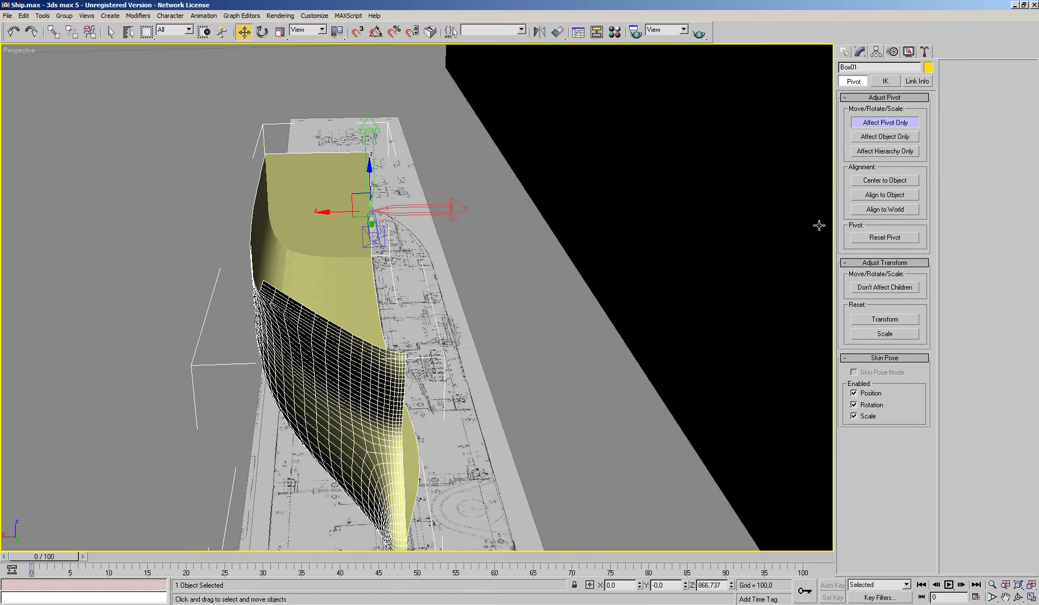
{"action": "left_click", "coordinate": [869, 127]}
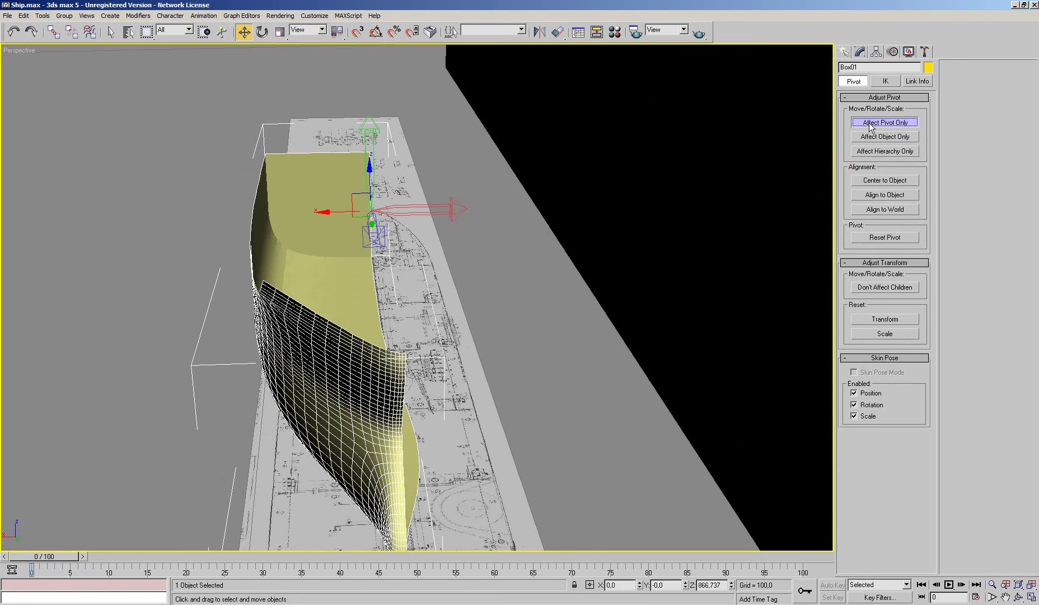
{"action": "left_click", "coordinate": [861, 52]}
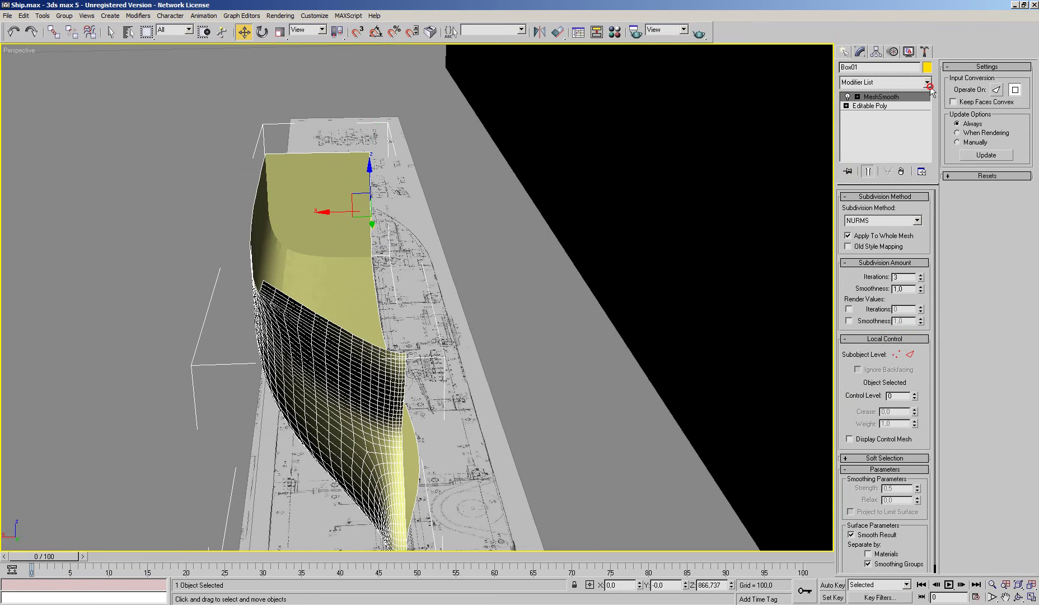
Add a duplicate MeshSmooth modifier, then delete it again
{"action": "left_click", "coordinate": [927, 83]}
{"action": "left_click_drag", "start_coordinate": [926, 227], "coordinate": [934, 473]}
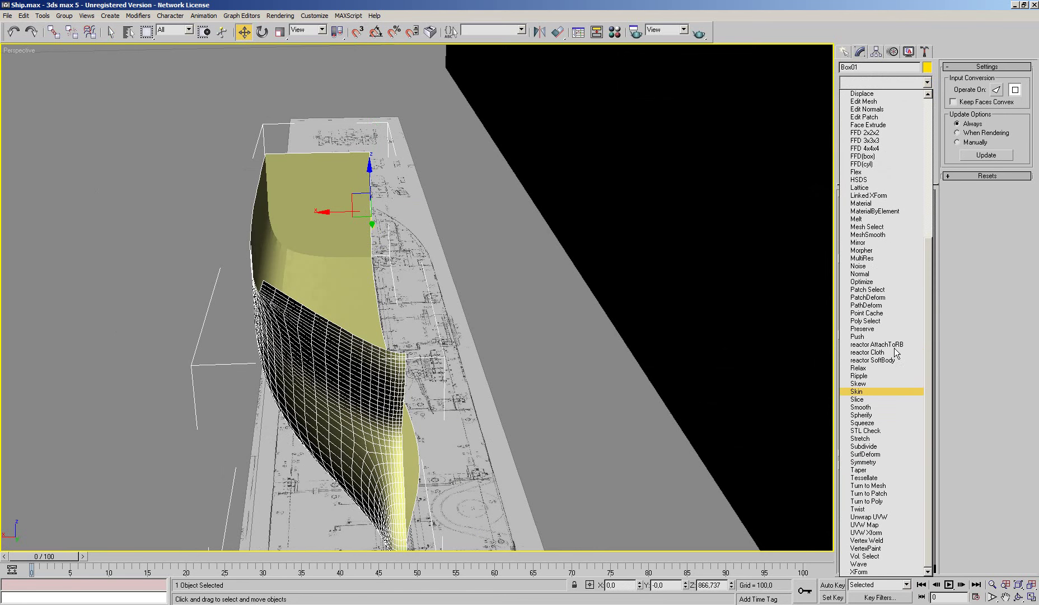
{"action": "left_click", "coordinate": [891, 233]}
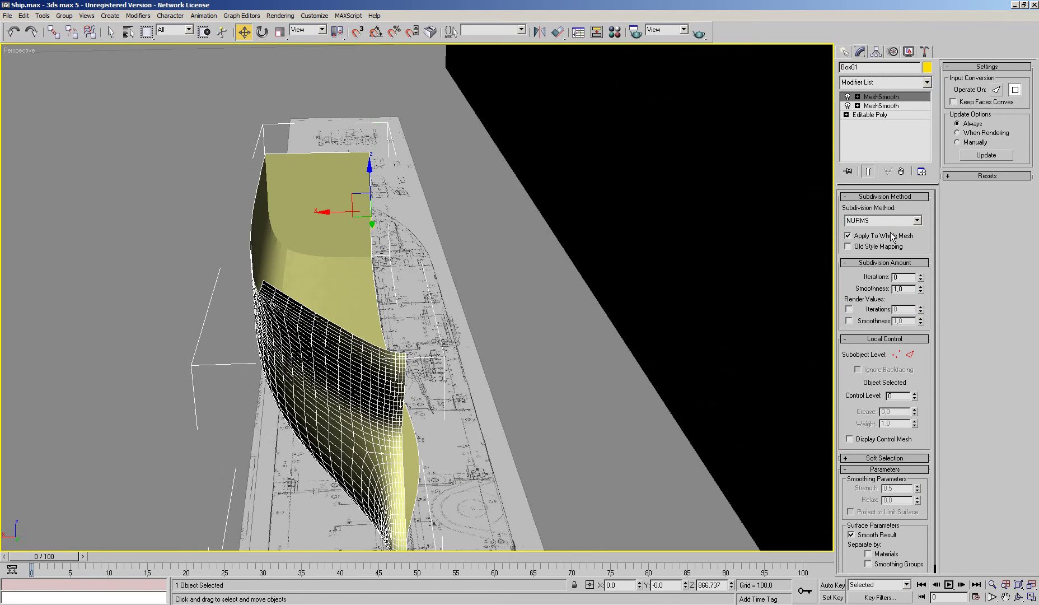
{"action": "right_click", "coordinate": [912, 96]}
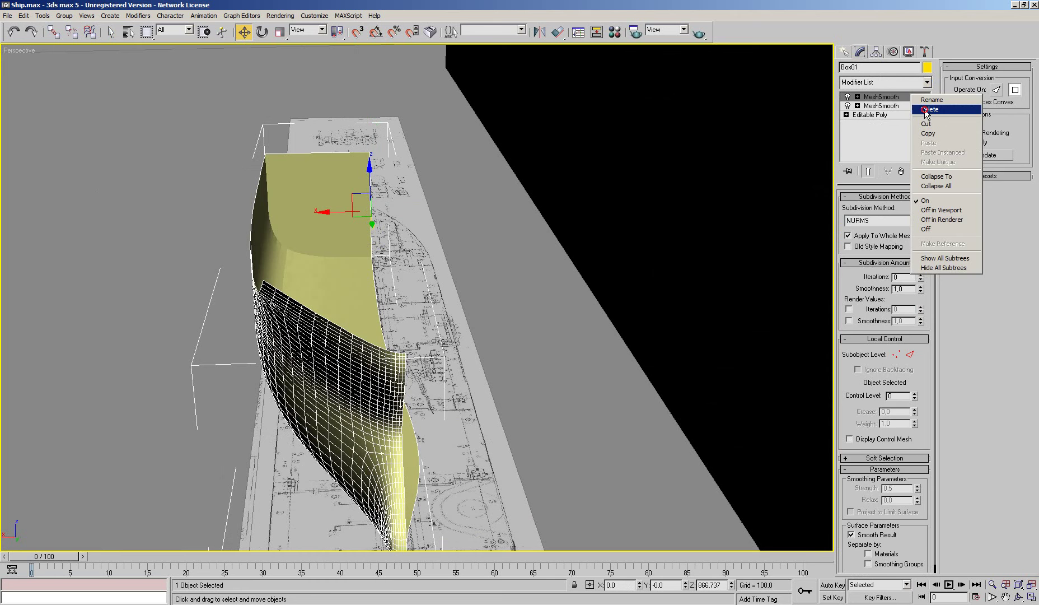
{"action": "left_click", "coordinate": [925, 108]}
Add a Symmetry modifier with Flip enabled to mirror the full hull
{"action": "left_click", "coordinate": [927, 83]}
{"action": "left_click_drag", "start_coordinate": [929, 104], "coordinate": [942, 404]}
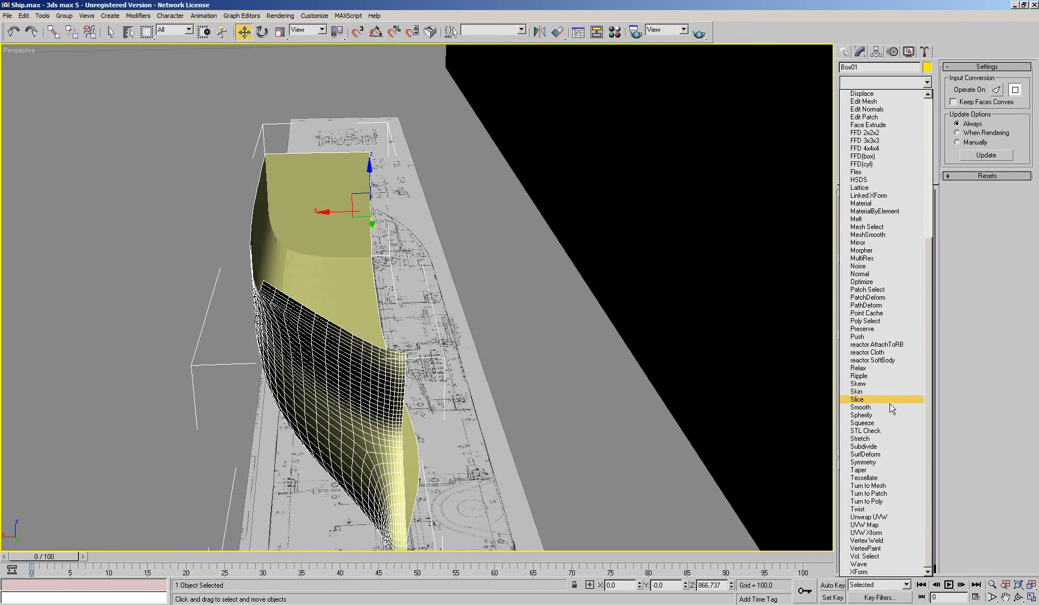
{"action": "left_click", "coordinate": [899, 462]}
{"action": "left_click", "coordinate": [874, 231]}
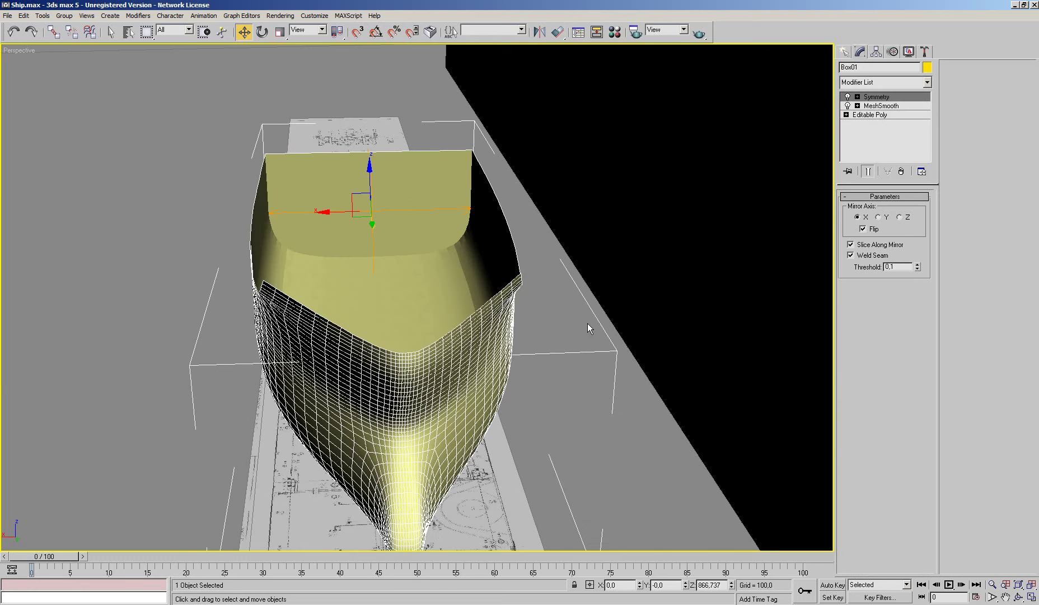
{"action": "middle_click_drag", "start_coordinate": [614, 329], "coordinate": [607, 322], "text": "alt"}
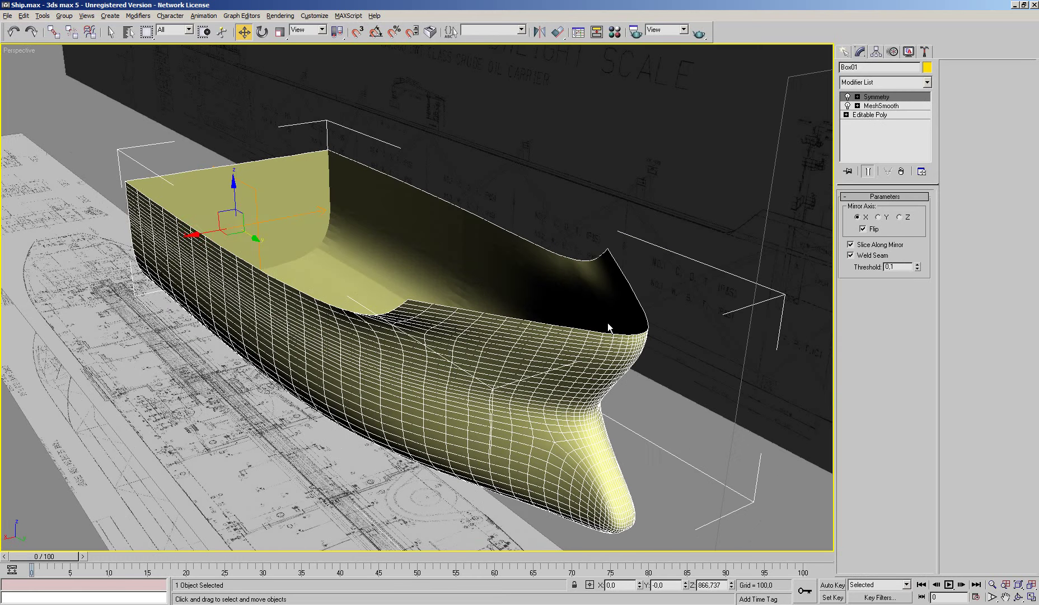
Frame the bow side-on in the Right view over the blueprint and reselect the hull
{"action": "left_click", "coordinate": [112, 32]}
{"action": "left_click", "coordinate": [696, 435]}
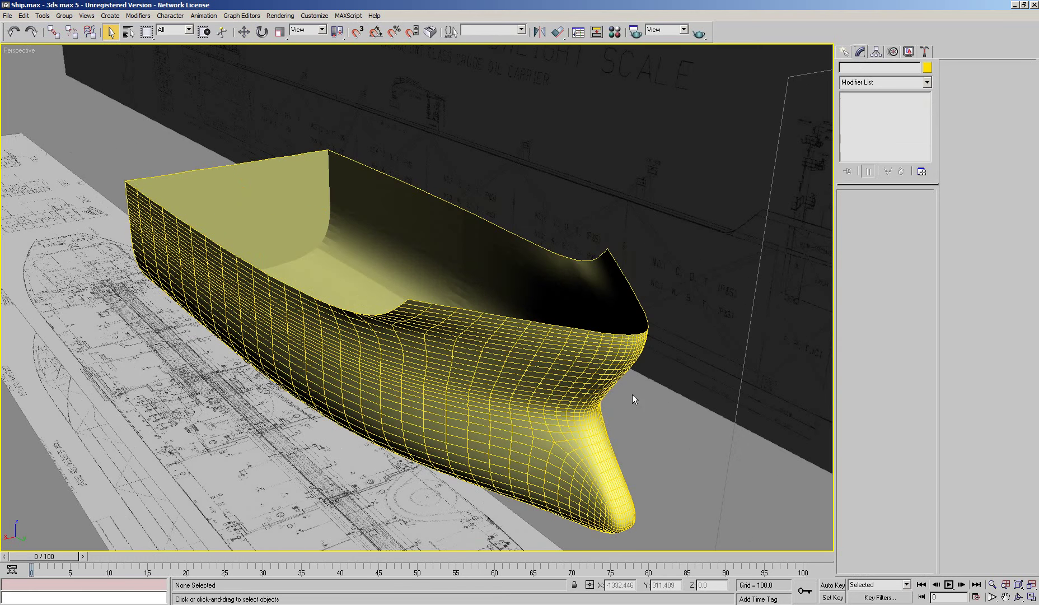
{"action": "middle_click_drag", "start_coordinate": [633, 395], "coordinate": [624, 336], "text": "alt"}
{"action": "key", "text": "r"}
{"action": "scroll", "coordinate": [415, 292], "scroll_direction": "up", "scroll_amount": 5}
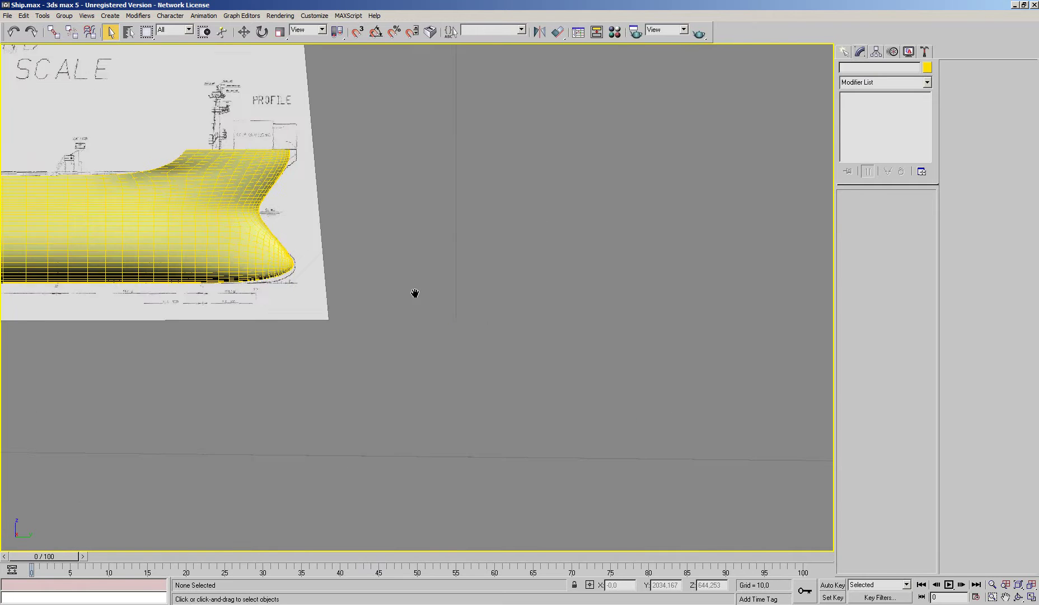
{"action": "middle_click_drag", "start_coordinate": [415, 293], "coordinate": [596, 336]}
{"action": "scroll", "coordinate": [596, 336], "scroll_direction": "up", "scroll_amount": 3}
{"action": "scroll", "coordinate": [533, 313], "scroll_direction": "up", "scroll_amount": 2}
{"action": "middle_click_drag", "start_coordinate": [534, 314], "coordinate": [605, 330]}
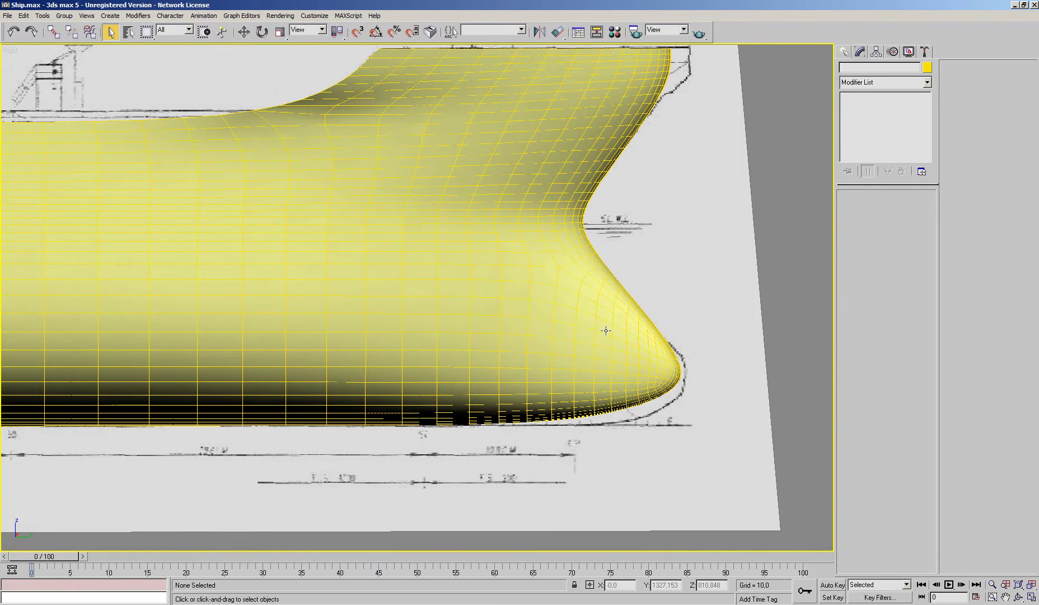
{"action": "left_click", "coordinate": [605, 330]}
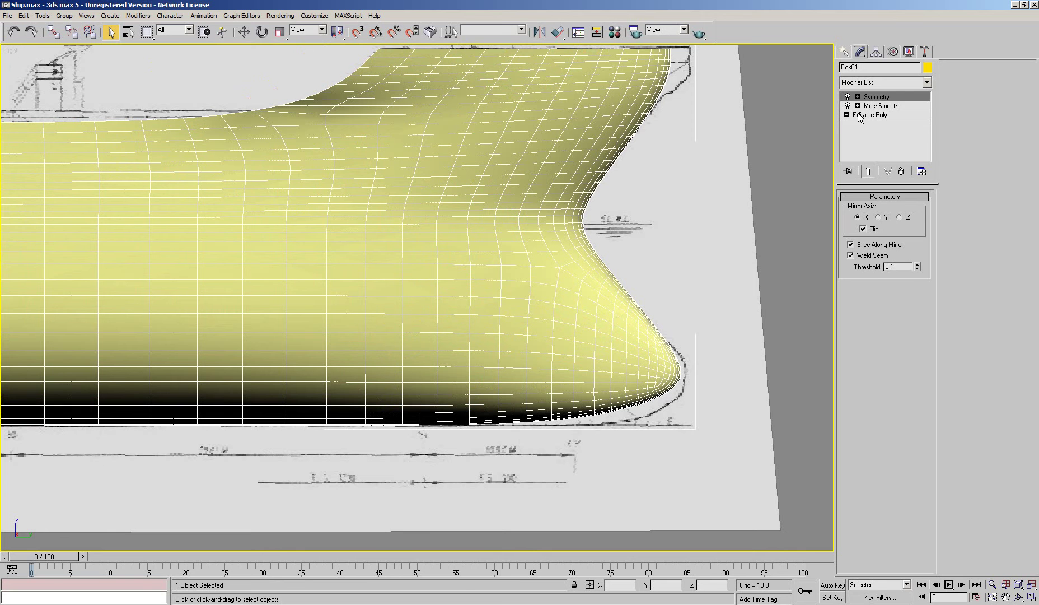
With Show End Result off, connect the diagonal and bottom bow edges using 1 segment
{"action": "left_click", "coordinate": [861, 115]}
{"action": "left_click", "coordinate": [869, 208]}
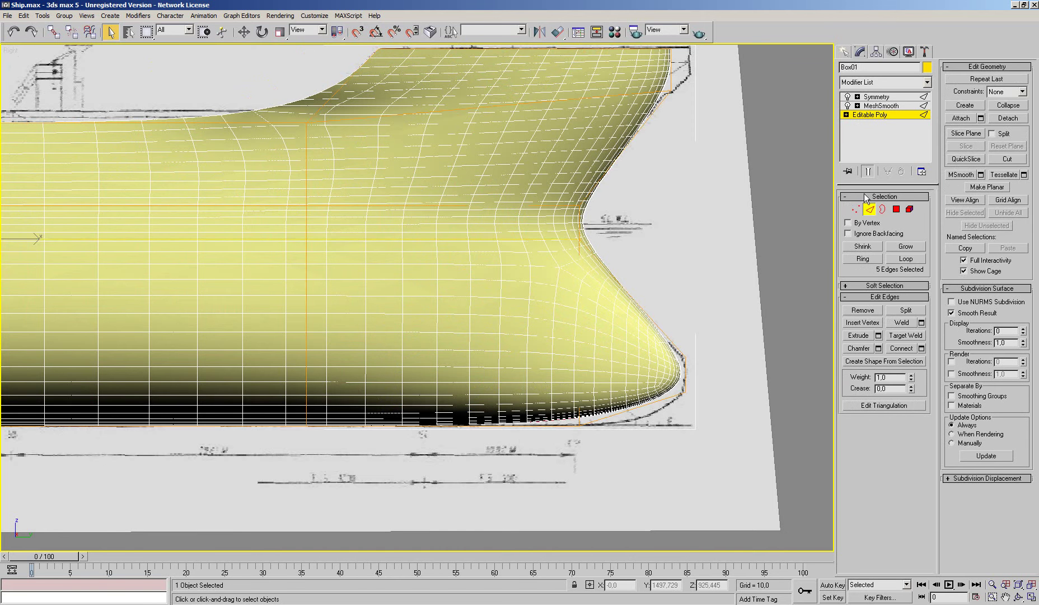
{"action": "left_click", "coordinate": [866, 172]}
{"action": "left_click_drag", "start_coordinate": [636, 249], "coordinate": [618, 443]}
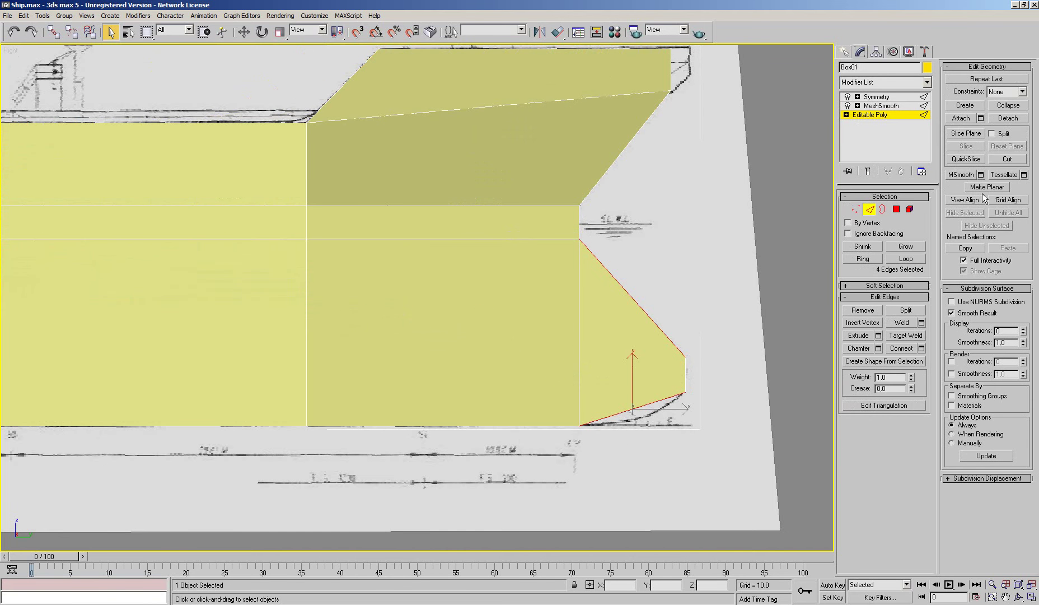
{"action": "left_click", "coordinate": [921, 348]}
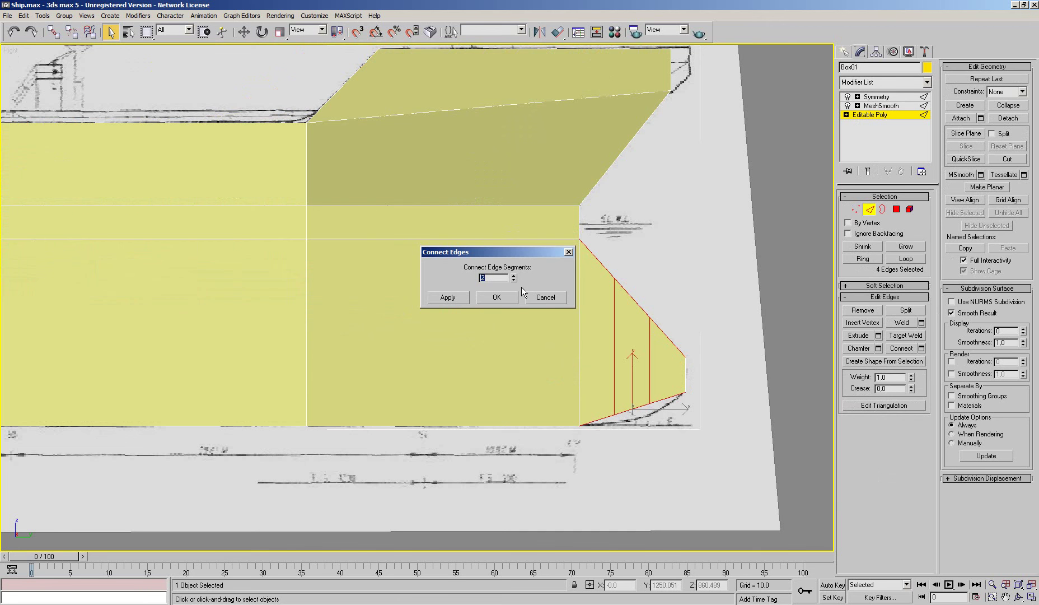
{"action": "left_click", "coordinate": [507, 295]}
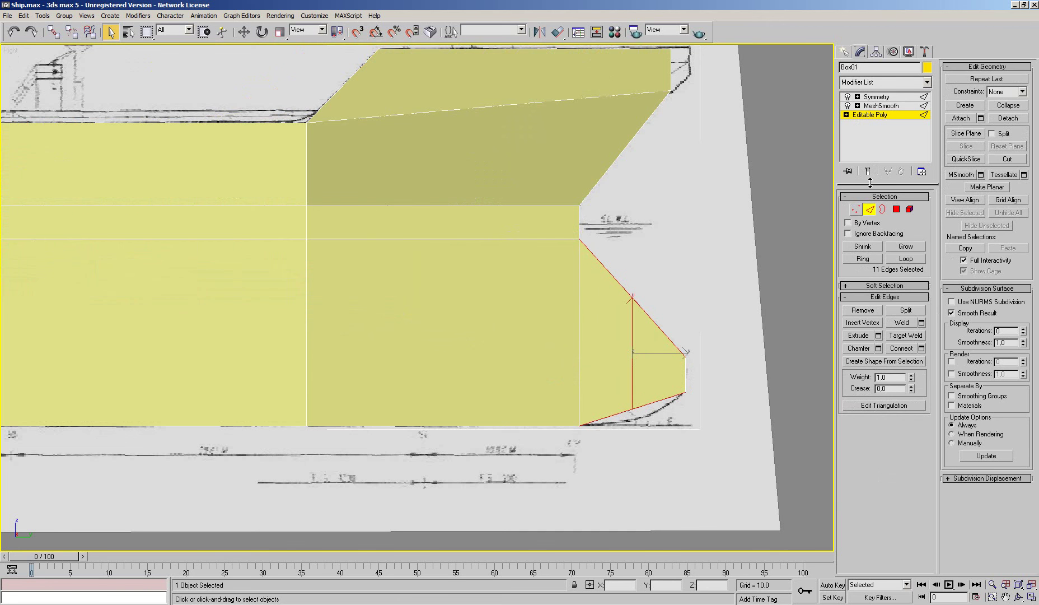
{"action": "left_click", "coordinate": [867, 172]}
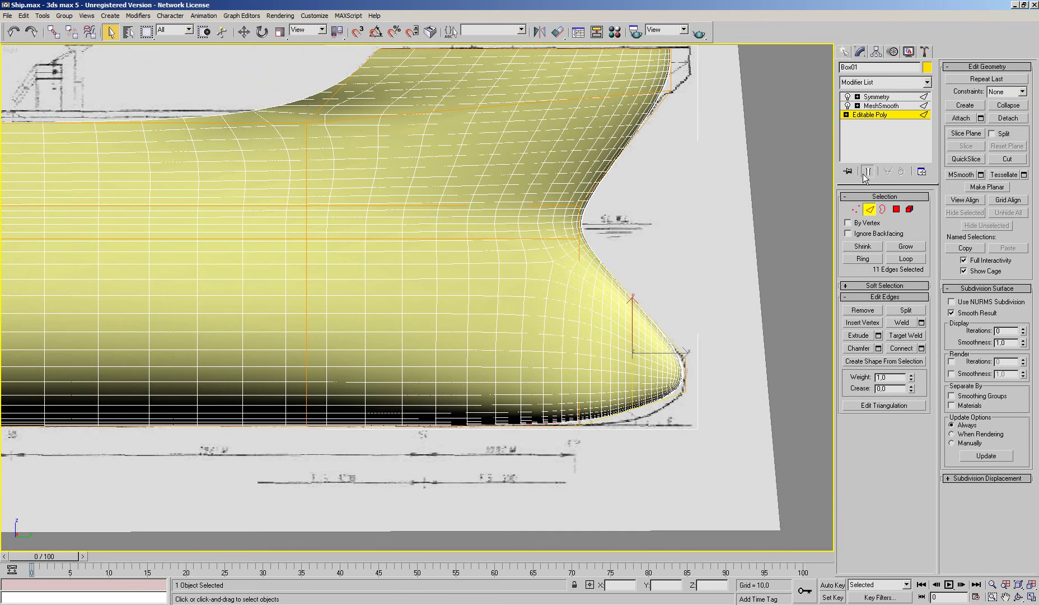
Lower the bottom bow vertices and push the bow-tip vertices out to match the blueprint
{"action": "left_click", "coordinate": [855, 209]}
{"action": "left_click_drag", "start_coordinate": [651, 440], "coordinate": [627, 350]}
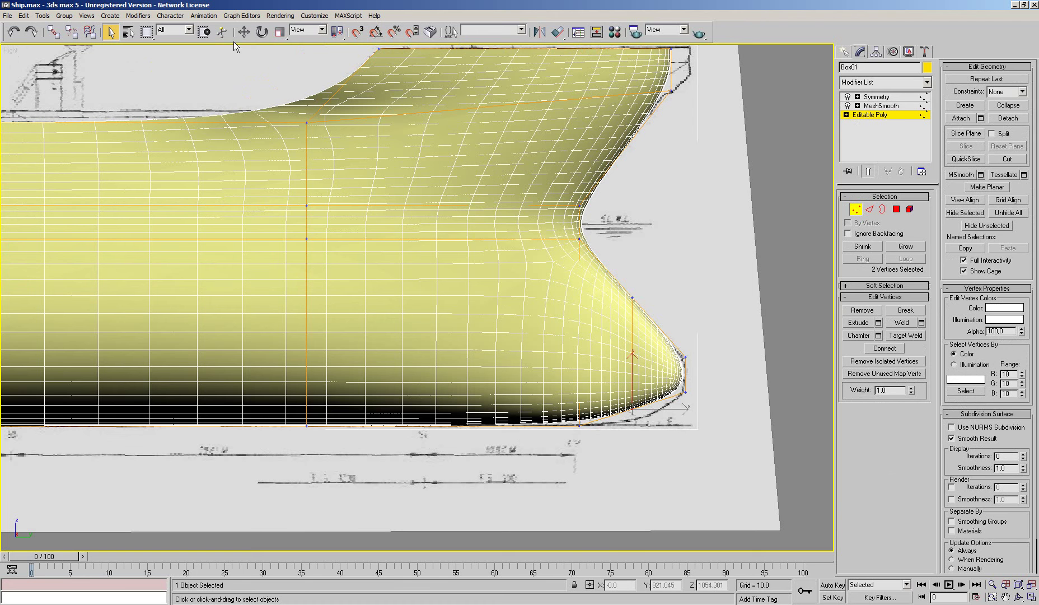
{"action": "left_click", "coordinate": [244, 32]}
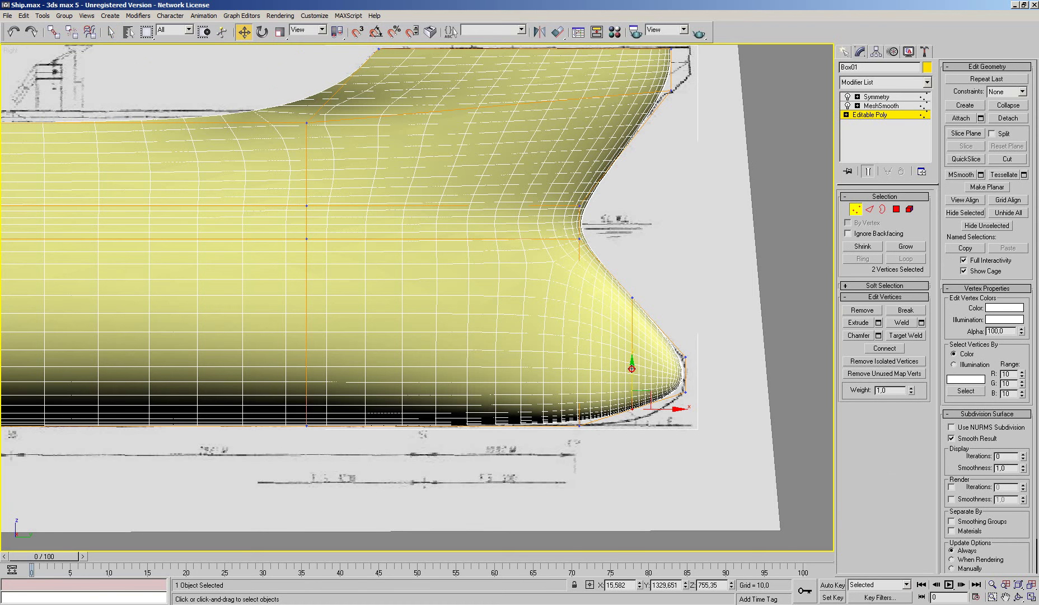
{"action": "left_click_drag", "start_coordinate": [634, 371], "coordinate": [636, 380]}
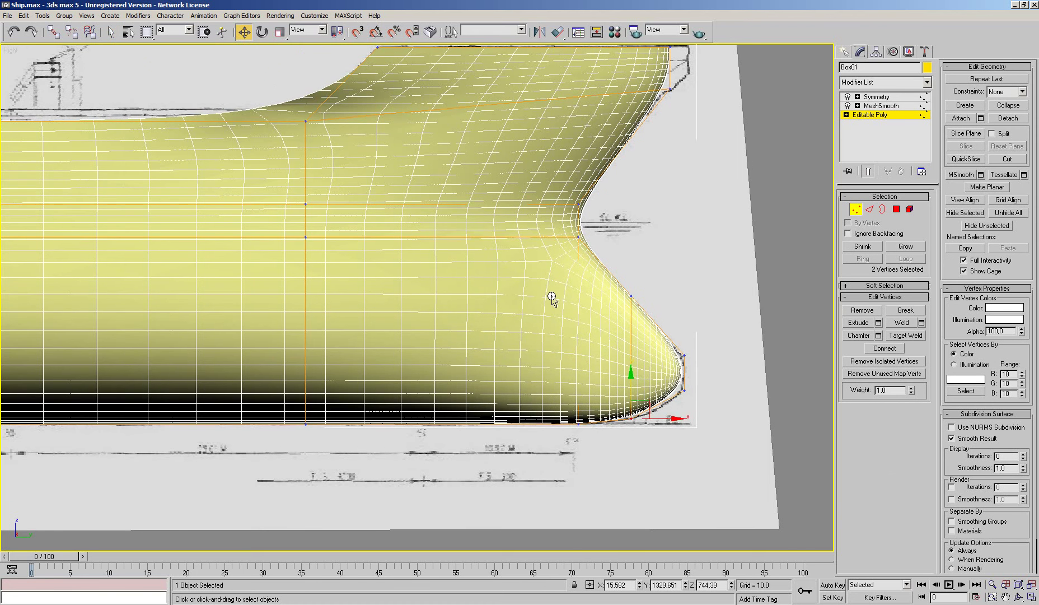
{"action": "scroll", "coordinate": [552, 298], "scroll_direction": "up", "scroll_amount": 3}
{"action": "scroll", "coordinate": [552, 340], "scroll_direction": "up", "scroll_amount": 2}
{"action": "scroll", "coordinate": [581, 386], "scroll_direction": "up", "scroll_amount": 2}
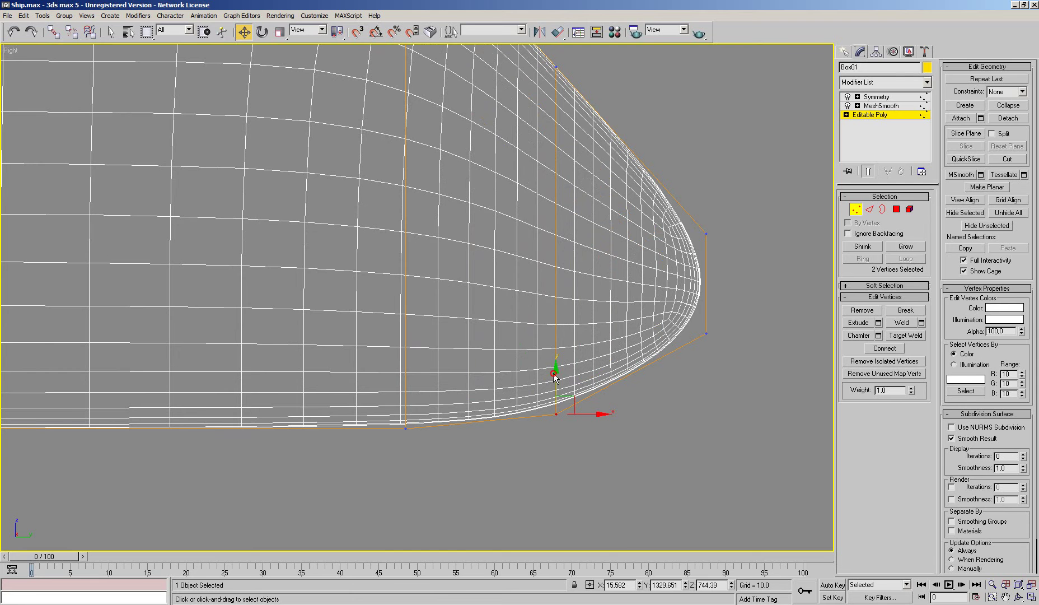
{"action": "left_click_drag", "start_coordinate": [560, 381], "coordinate": [561, 395]}
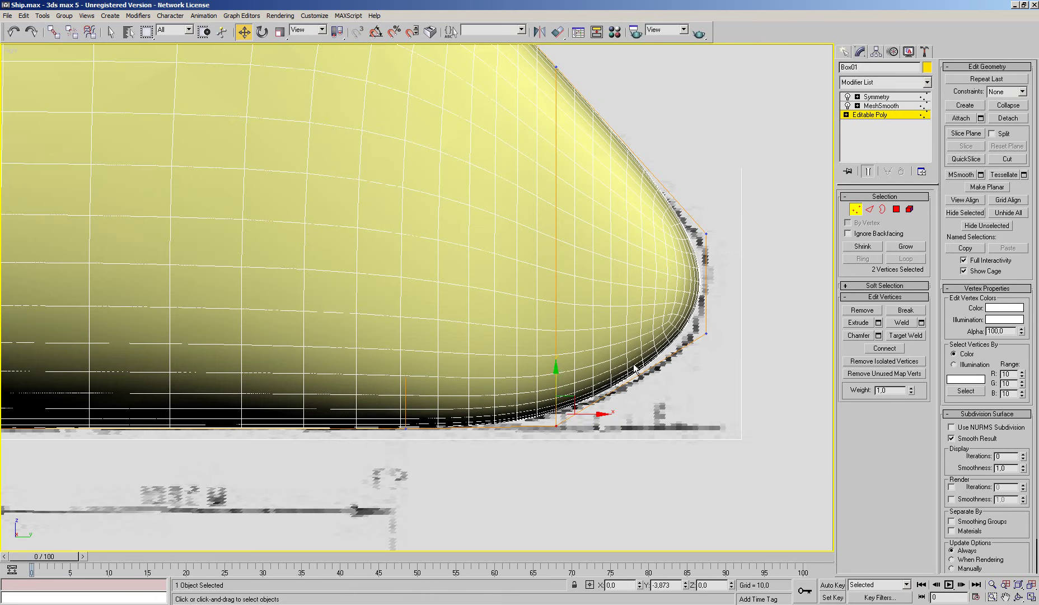
{"action": "left_click_drag", "start_coordinate": [635, 366], "coordinate": [734, 224]}
{"action": "middle_click_drag", "start_coordinate": [757, 294], "coordinate": [649, 321]}
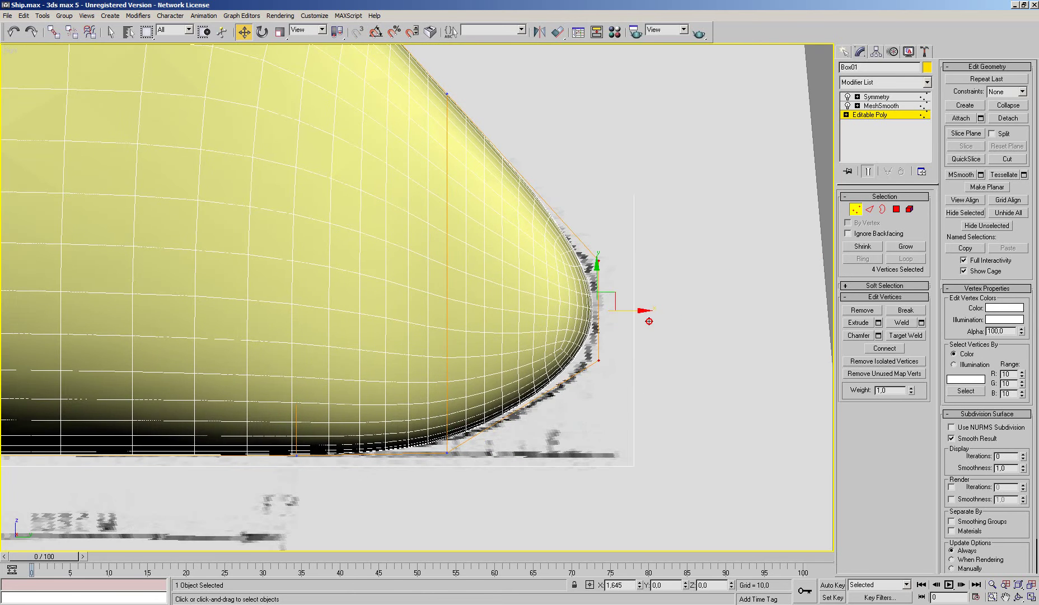
{"action": "mouse_move", "coordinate": [626, 324]}
{"action": "left_mouse_down"}
{"action": "mouse_move", "coordinate": [582, 380]}
{"action": "mouse_move", "coordinate": [609, 338]}
{"action": "left_mouse_up"}
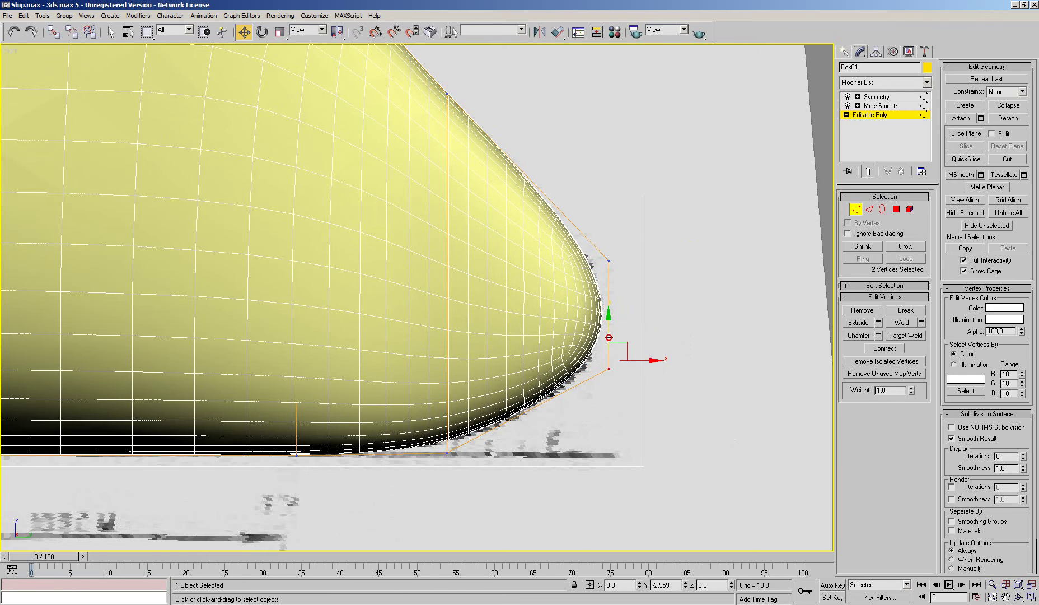
Box-select the upper bow vertex and drag it downward along Y
{"action": "left_click", "coordinate": [609, 260]}
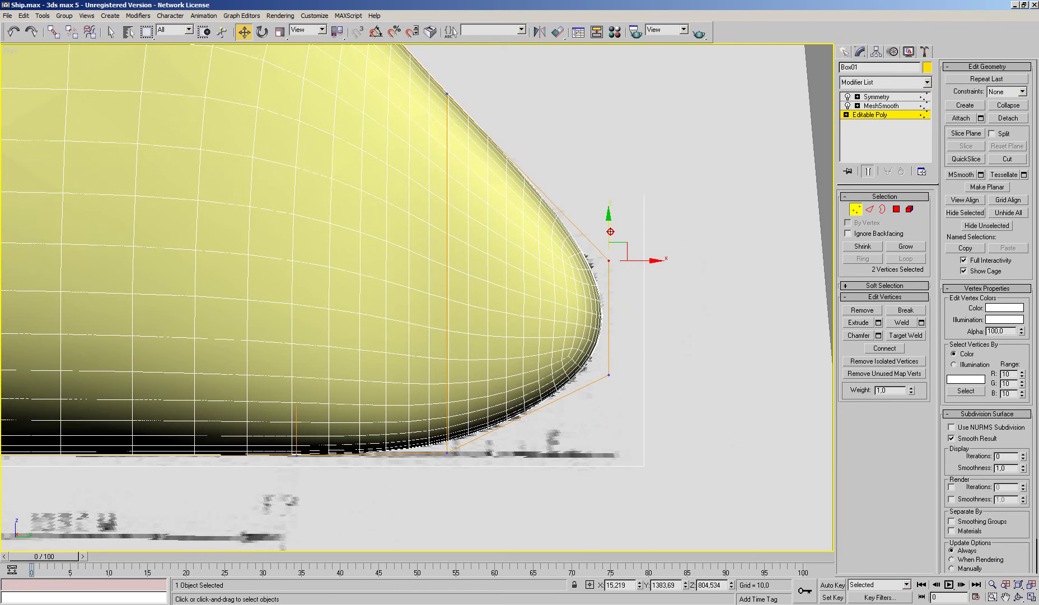
{"action": "middle_click_drag", "start_coordinate": [542, 165], "coordinate": [636, 286]}
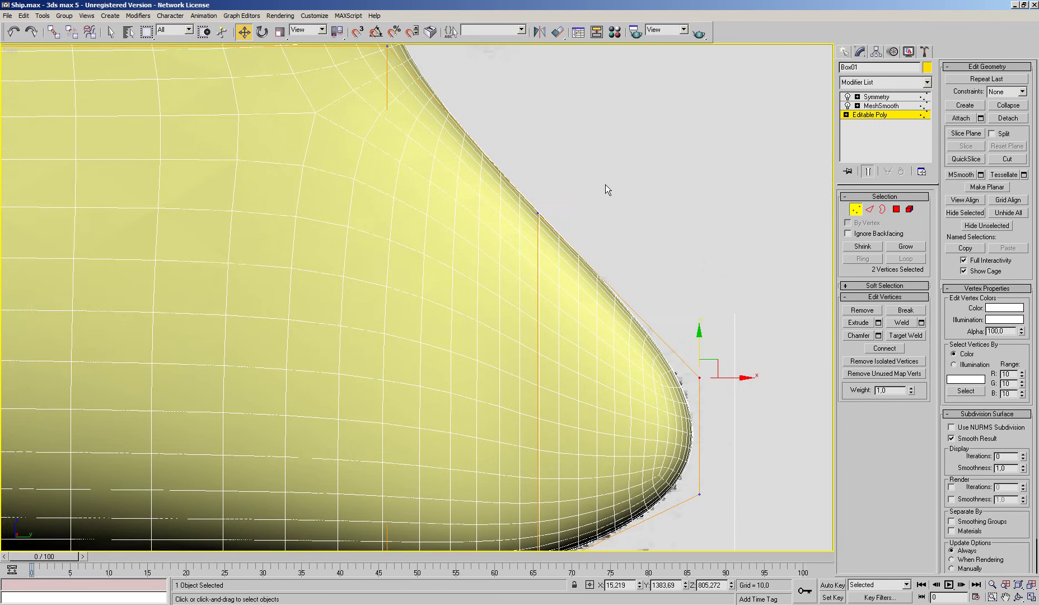
{"action": "left_click_drag", "start_coordinate": [590, 183], "coordinate": [513, 235]}
{"action": "left_click_drag", "start_coordinate": [540, 170], "coordinate": [545, 275]}
{"action": "scroll", "coordinate": [545, 275], "scroll_direction": "down", "scroll_amount": 3}
{"action": "mouse_move", "coordinate": [528, 220]}
{"action": "middle_mouse_down"}
{"action": "mouse_move", "coordinate": [564, 267]}
{"action": "mouse_move", "coordinate": [752, 302]}
{"action": "middle_mouse_up"}
{"action": "left_click_drag", "start_coordinate": [727, 234], "coordinate": [327, 288]}
Select the horizontal edge loop along the hull side, checking it in wireframe
{"action": "left_click", "coordinate": [869, 212]}
{"action": "key", "text": "F3"}
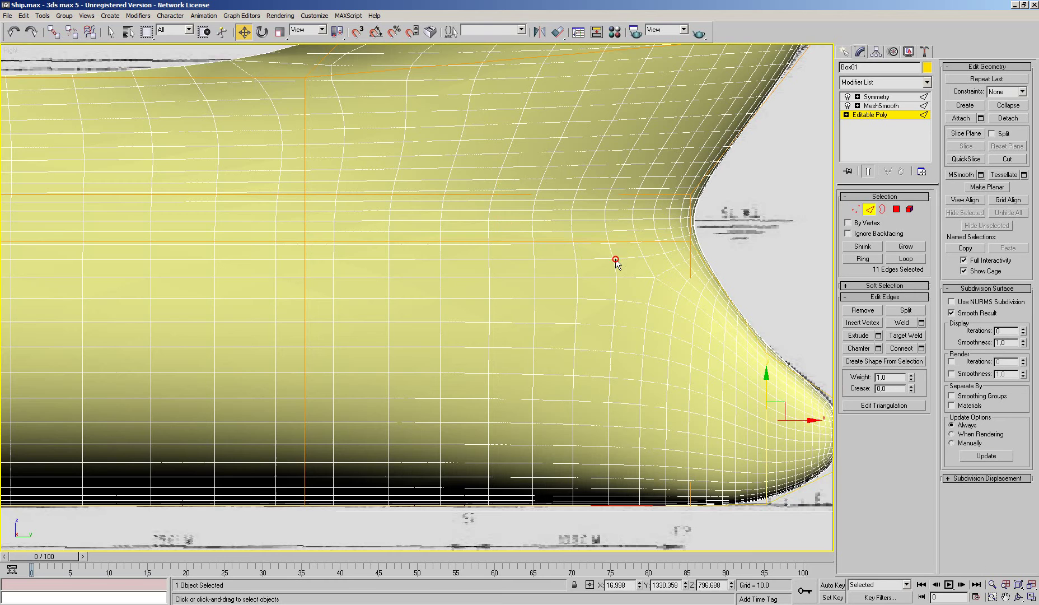
{"action": "left_click", "coordinate": [632, 273]}
{"action": "left_click", "coordinate": [918, 261]}
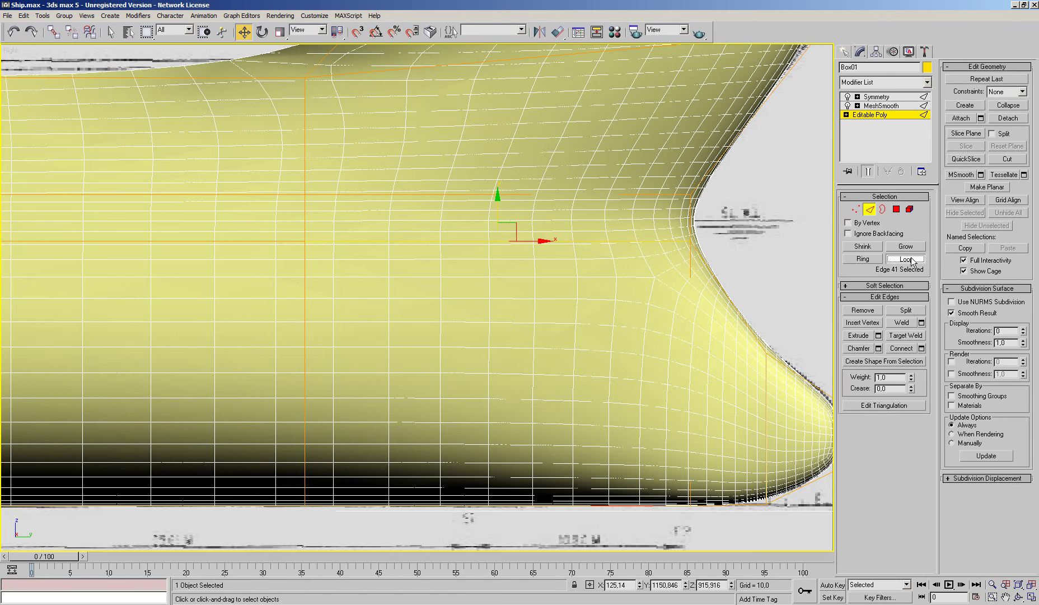
{"action": "key", "text": "F3"}
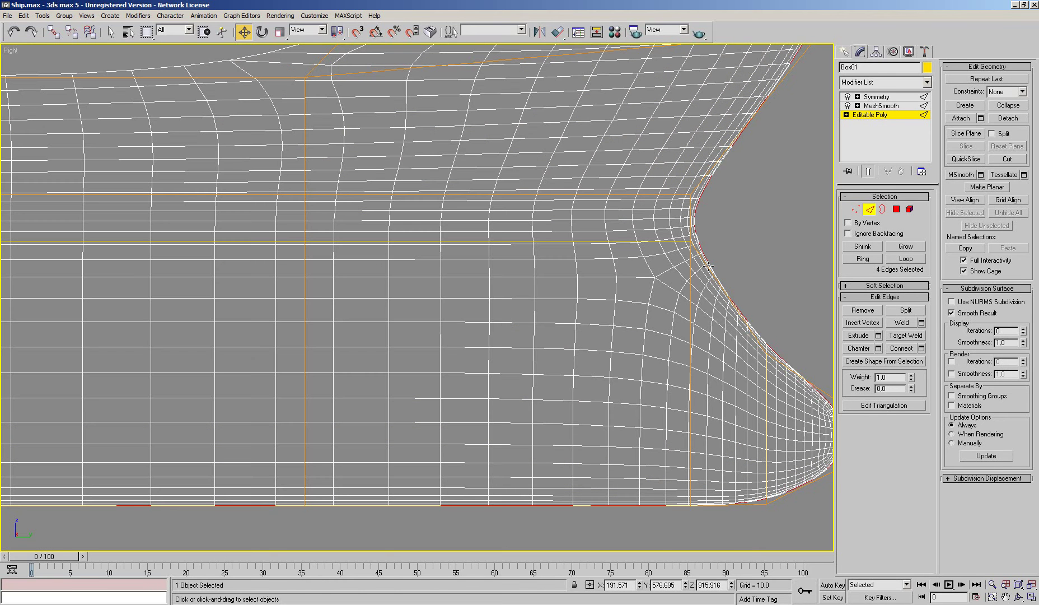
{"action": "key", "text": "F3"}
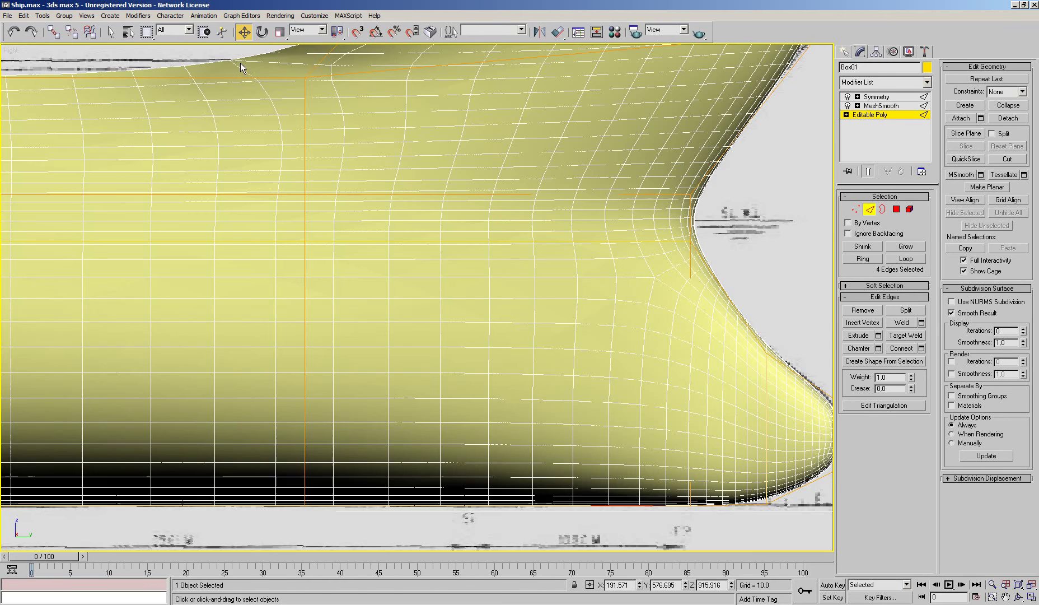
Try moving the hull-side edge loop down, then undo the move
{"action": "scroll", "coordinate": [348, 266], "scroll_direction": "down", "scroll_amount": 5}
{"action": "scroll", "coordinate": [216, 283], "scroll_direction": "up", "scroll_amount": 1}
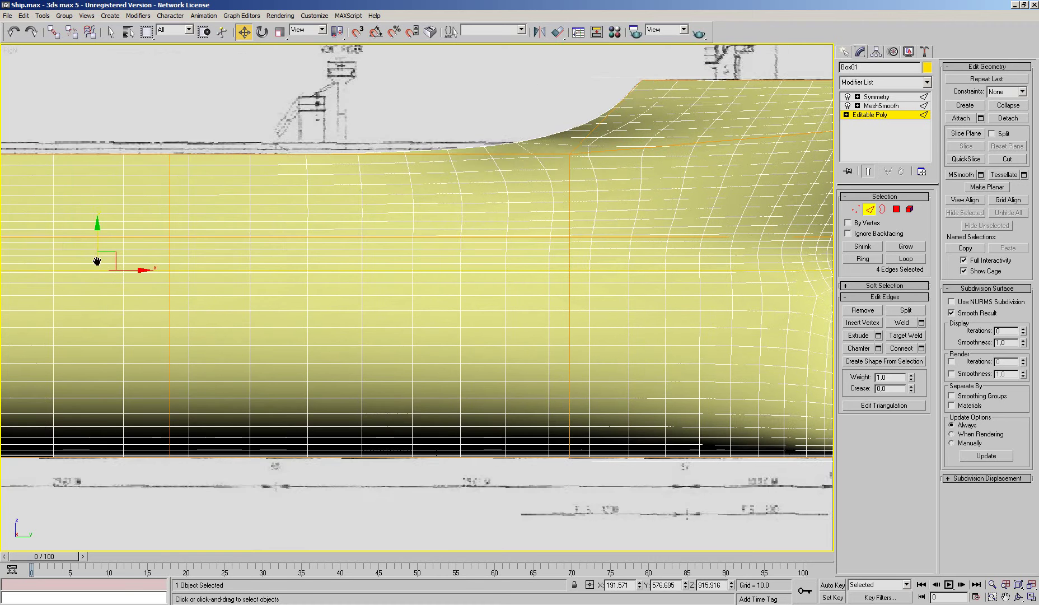
{"action": "scroll", "coordinate": [209, 285], "scroll_direction": "up", "scroll_amount": 1}
{"action": "scroll", "coordinate": [168, 294], "scroll_direction": "up", "scroll_amount": 1}
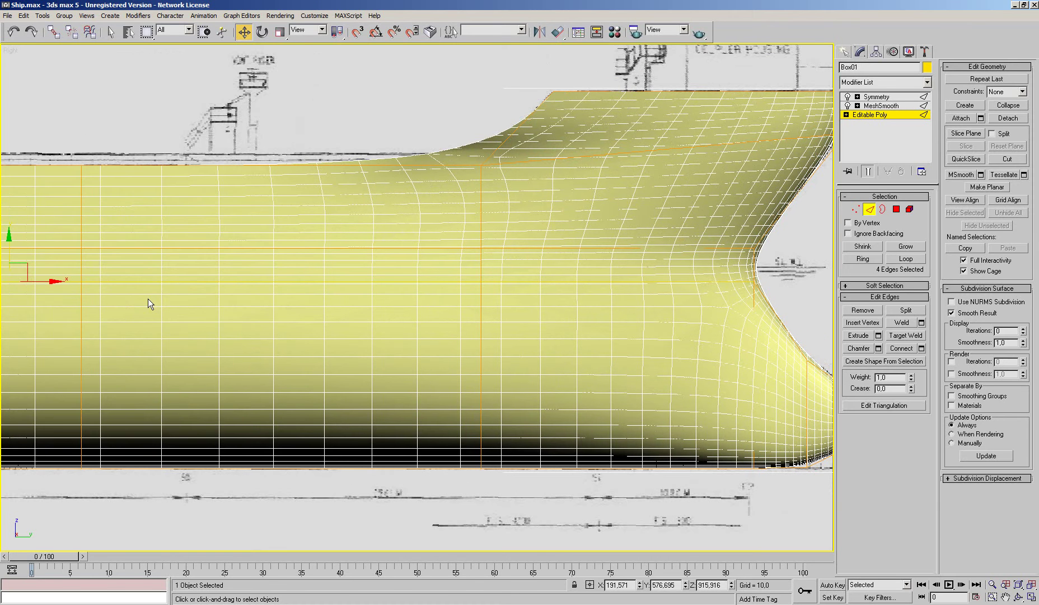
{"action": "key", "text": "m"}
{"action": "left_click", "coordinate": [235, 88]}
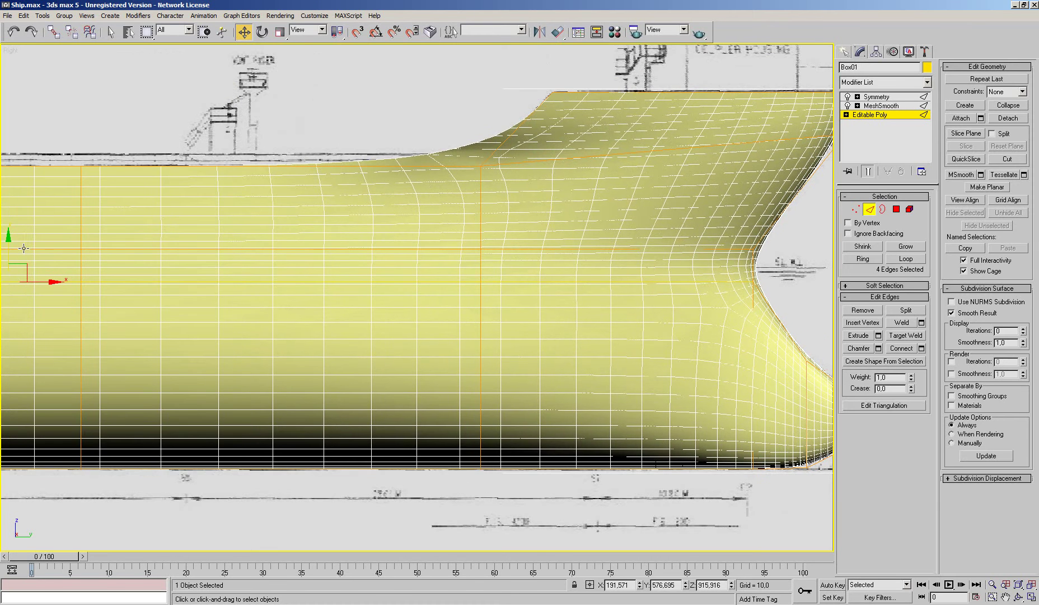
{"action": "left_click_drag", "start_coordinate": [9, 253], "coordinate": [14, 257]}
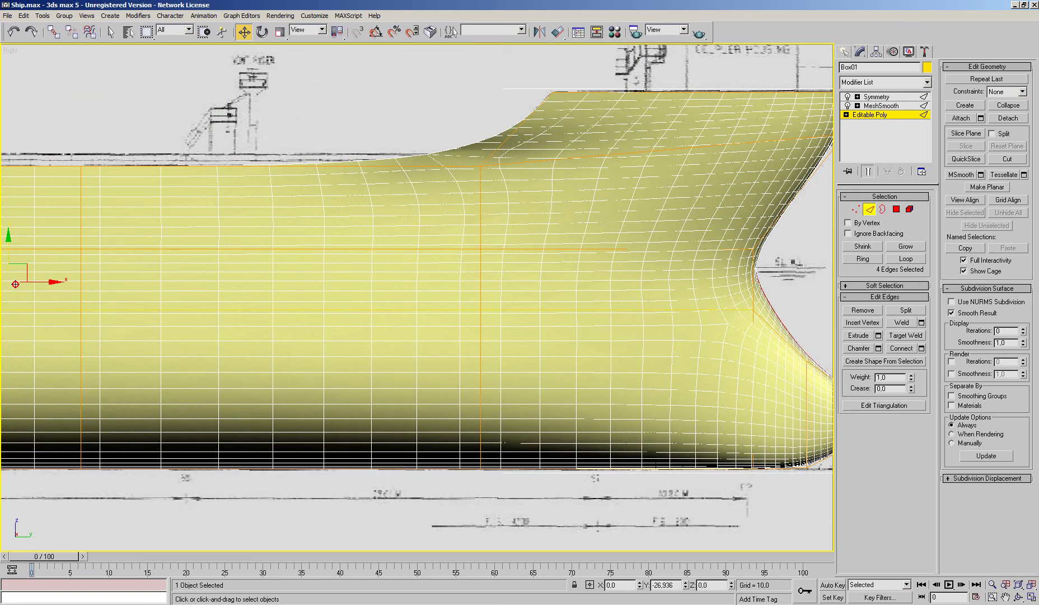
{"action": "key", "text": "ctrl+z"}
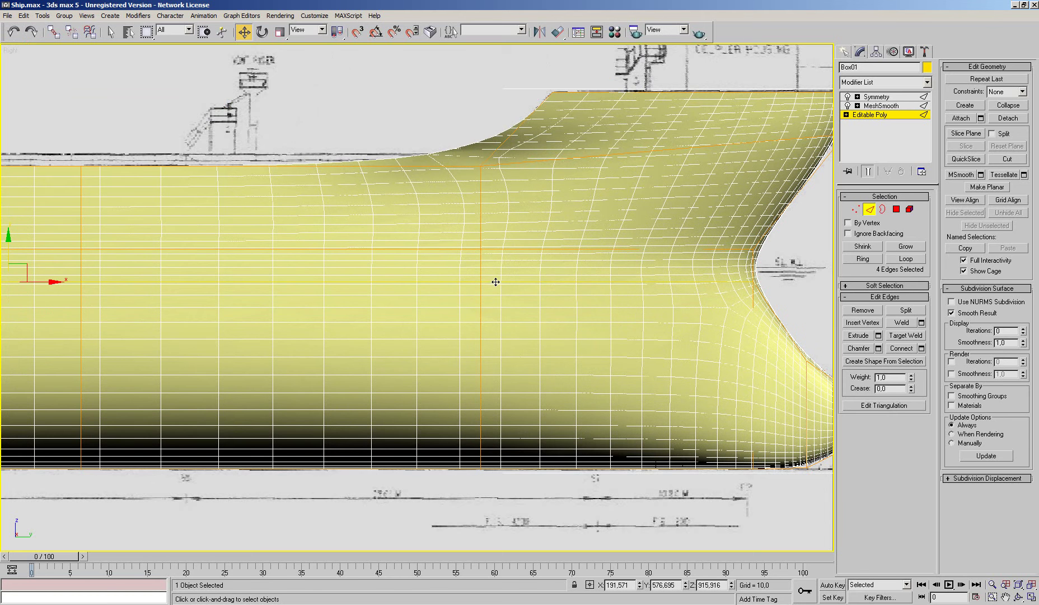
Select the row of hull vertices and lower it in Y
{"action": "left_click", "coordinate": [855, 209]}
{"action": "key", "text": "F3"}
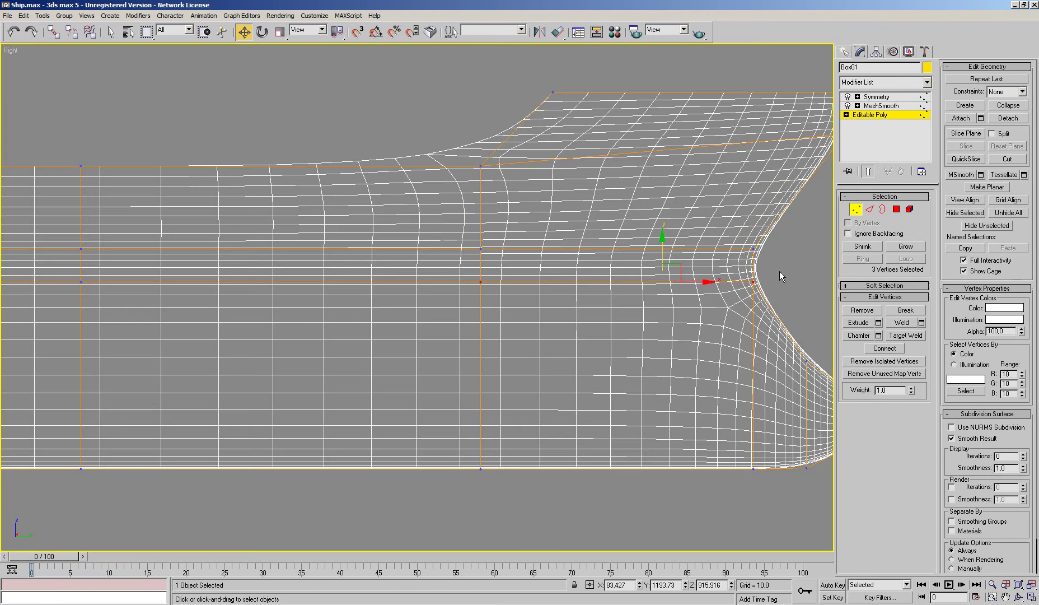
{"action": "scroll", "coordinate": [561, 312], "scroll_direction": "down", "scroll_amount": 2}
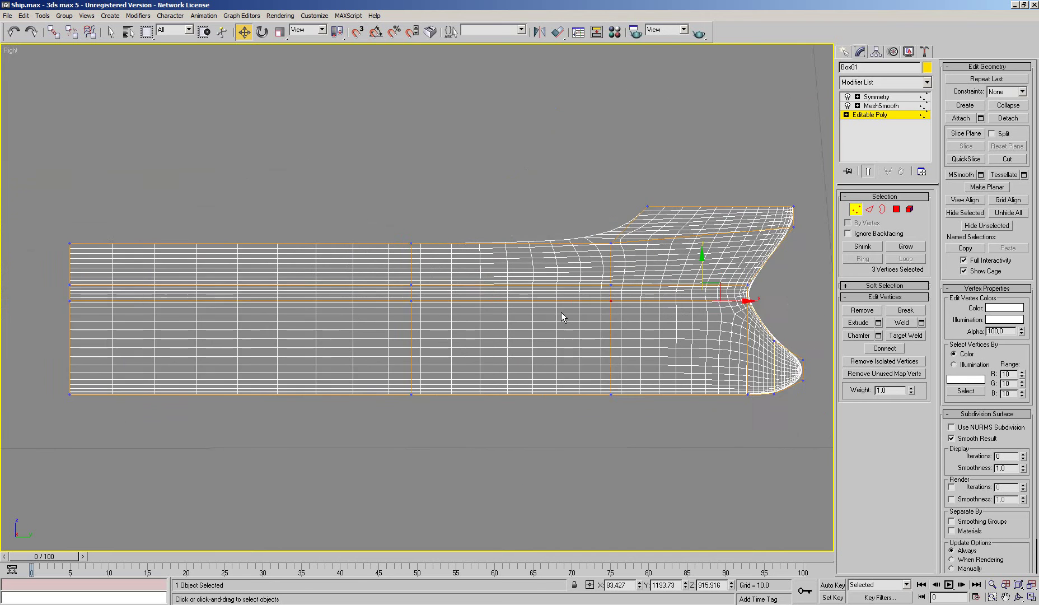
{"action": "scroll", "coordinate": [526, 297], "scroll_direction": "down", "scroll_amount": 2}
{"action": "left_click_drag", "start_coordinate": [98, 310], "coordinate": [199, 340], "text": "ctrl"}
{"action": "middle_click_drag", "start_coordinate": [199, 341], "coordinate": [303, 349]}
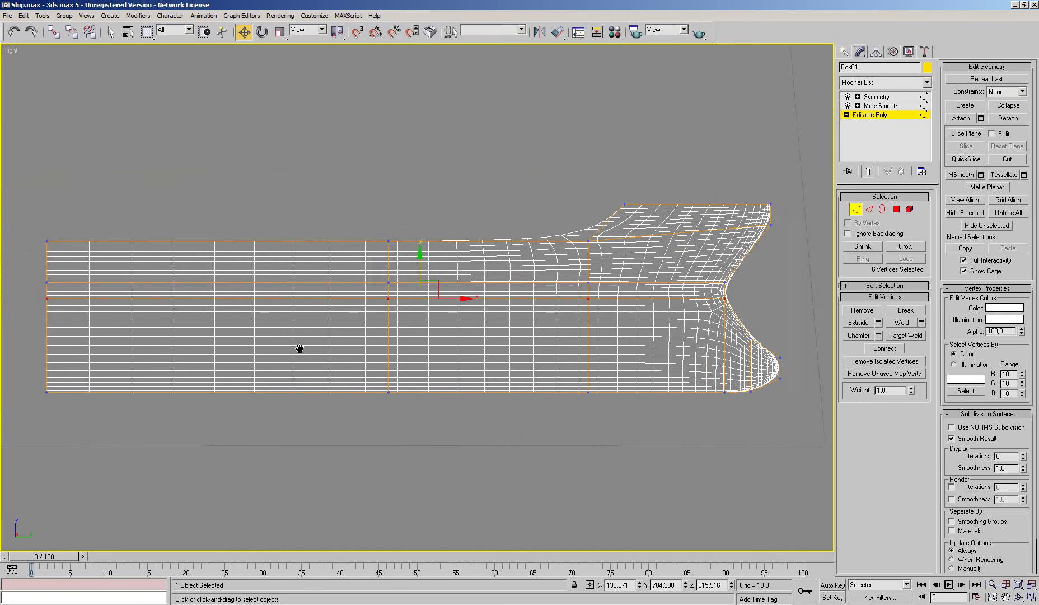
{"action": "key", "text": "F3"}
{"action": "scroll", "coordinate": [401, 357], "scroll_direction": "up", "scroll_amount": 2}
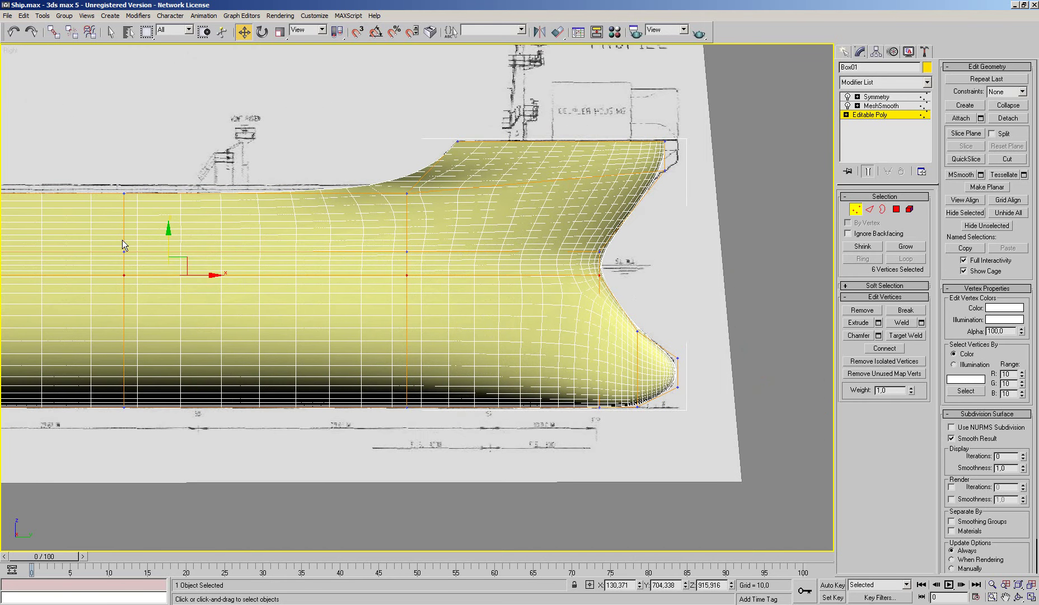
{"action": "left_click_drag", "start_coordinate": [167, 243], "coordinate": [173, 260]}
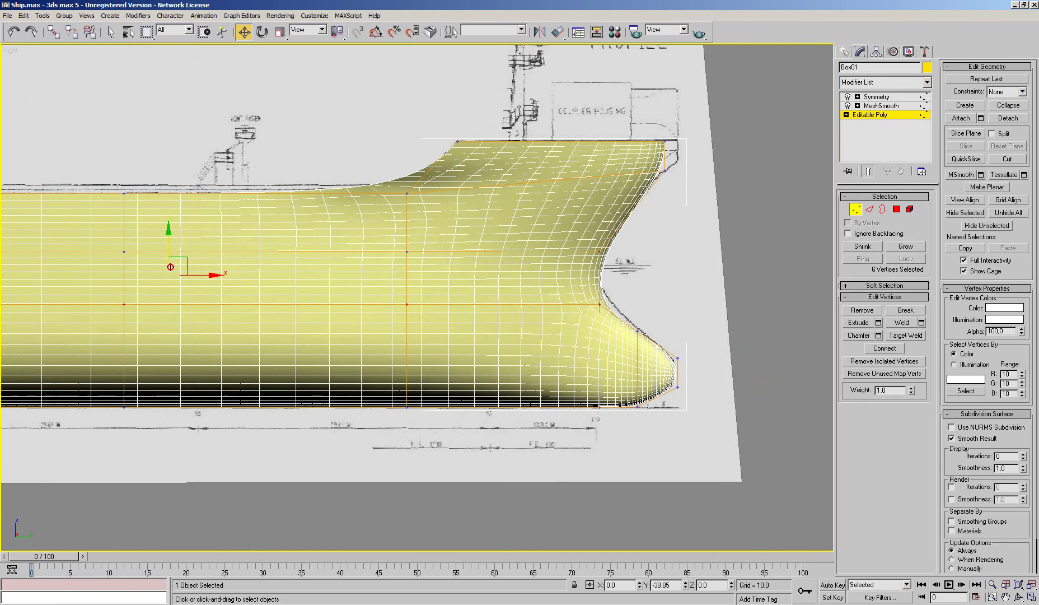
Pull the four bow-waist vertices back slightly along X
{"action": "middle_click_drag", "start_coordinate": [603, 326], "coordinate": [587, 387]}
{"action": "scroll", "coordinate": [618, 339], "scroll_direction": "up", "scroll_amount": 4}
{"action": "left_click_drag", "start_coordinate": [555, 227], "coordinate": [575, 362]}
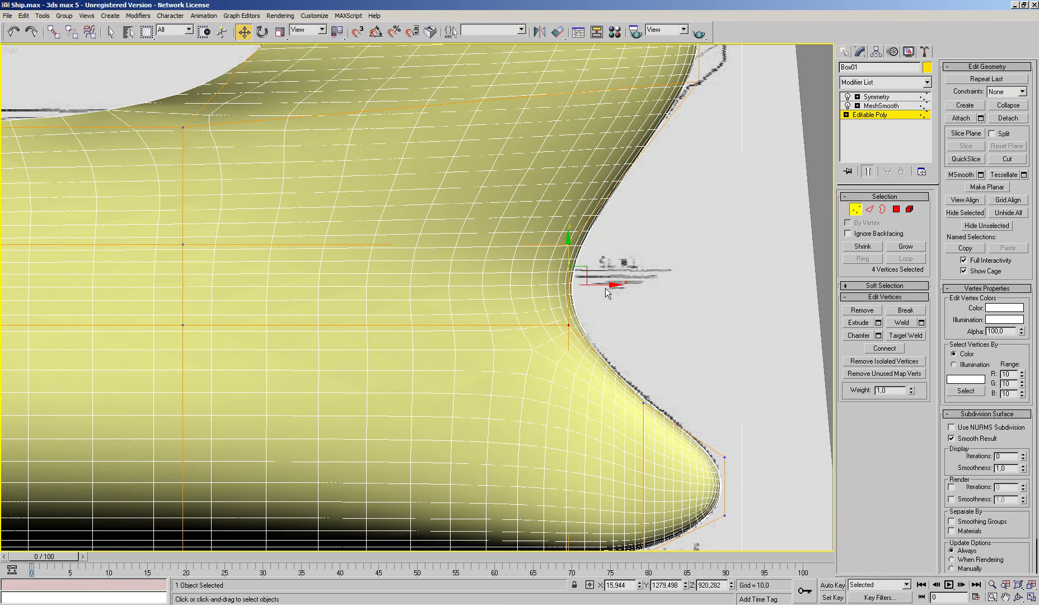
{"action": "left_click_drag", "start_coordinate": [606, 287], "coordinate": [593, 284]}
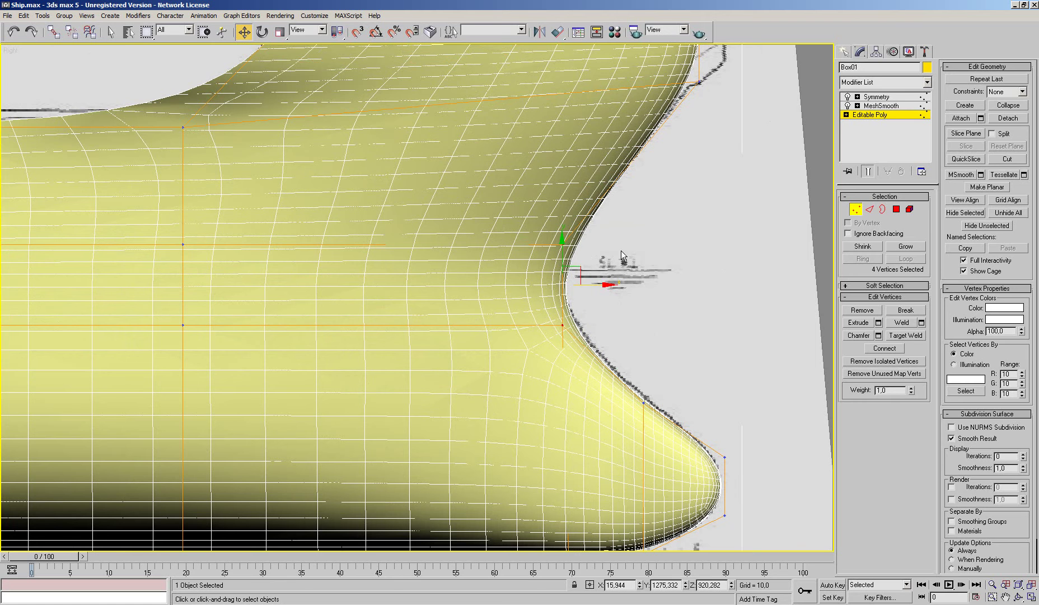
{"action": "left_click", "coordinate": [869, 208]}
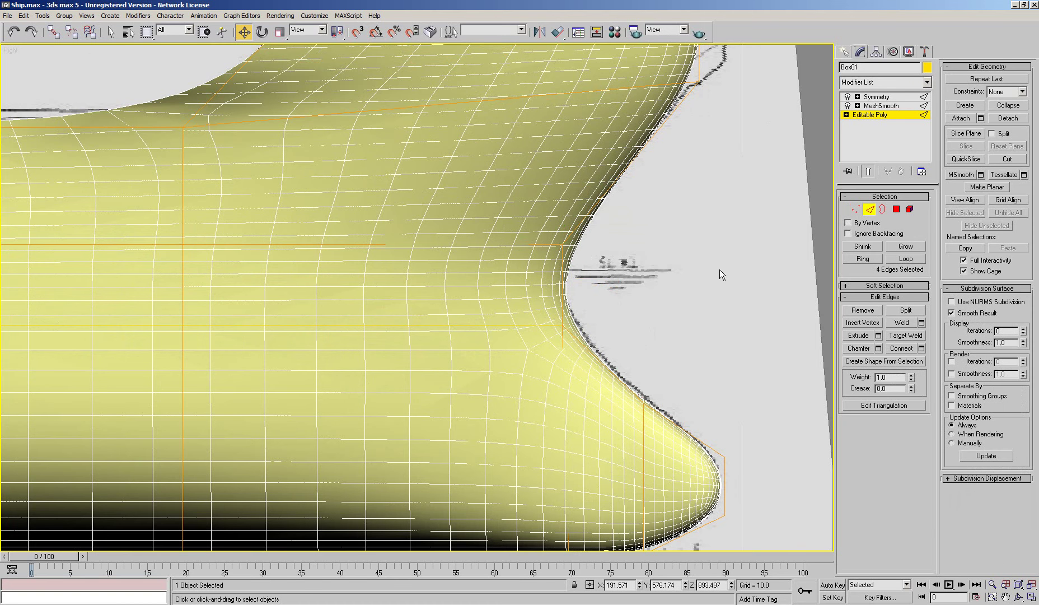
Select the edge loop at the bow's waist on the unsmoothed cage and inspect it in perspective
{"action": "left_click", "coordinate": [868, 171]}
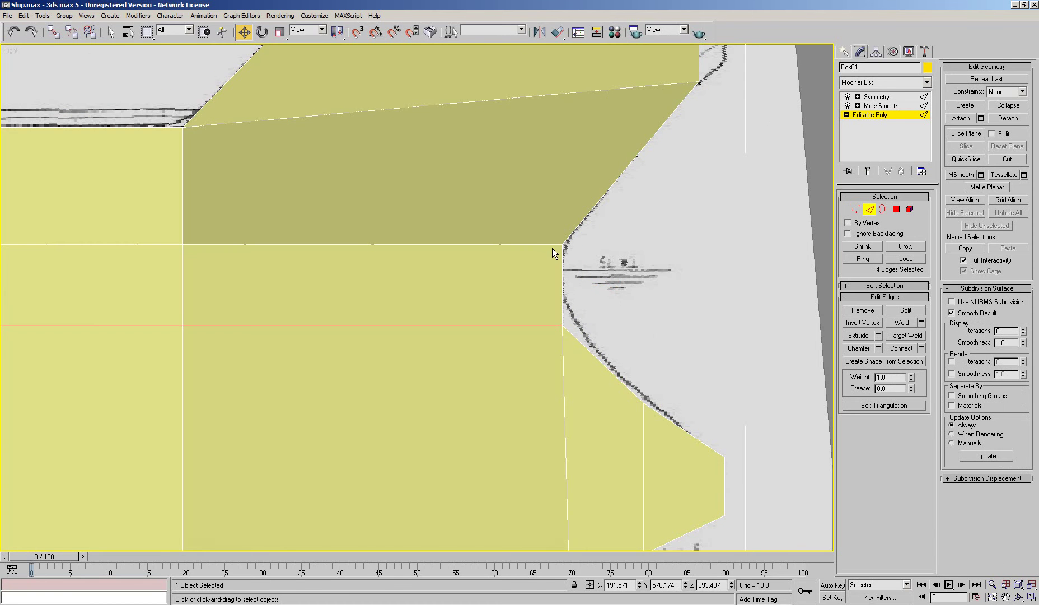
{"action": "key", "text": "F3"}
{"action": "left_click", "coordinate": [543, 244]}
{"action": "left_click", "coordinate": [906, 259]}
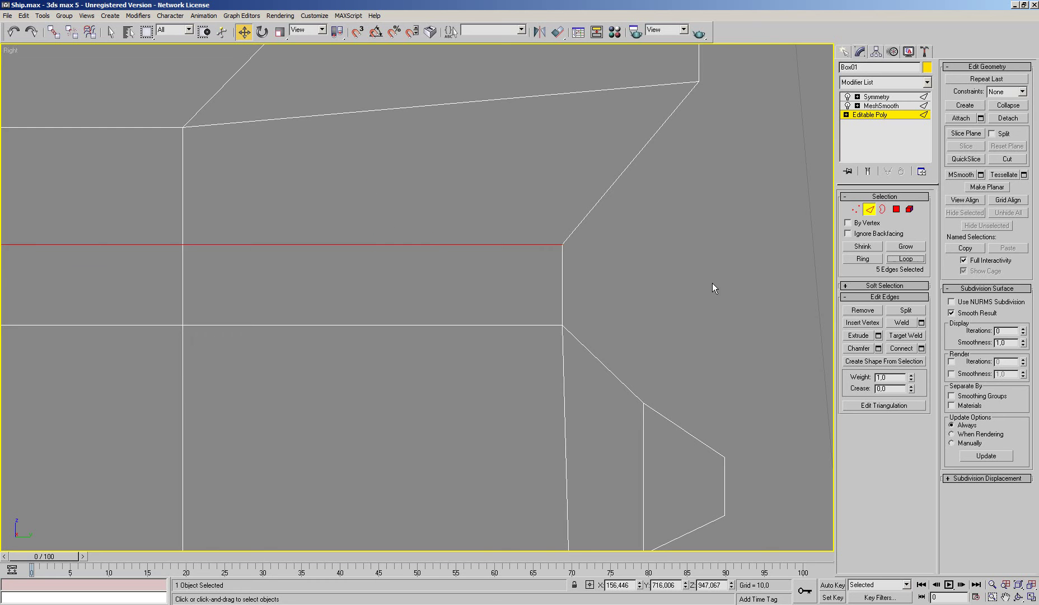
{"action": "key", "text": "p"}
{"action": "middle_click_drag", "start_coordinate": [712, 283], "coordinate": [644, 317], "text": "alt"}
{"action": "key", "text": "F3"}
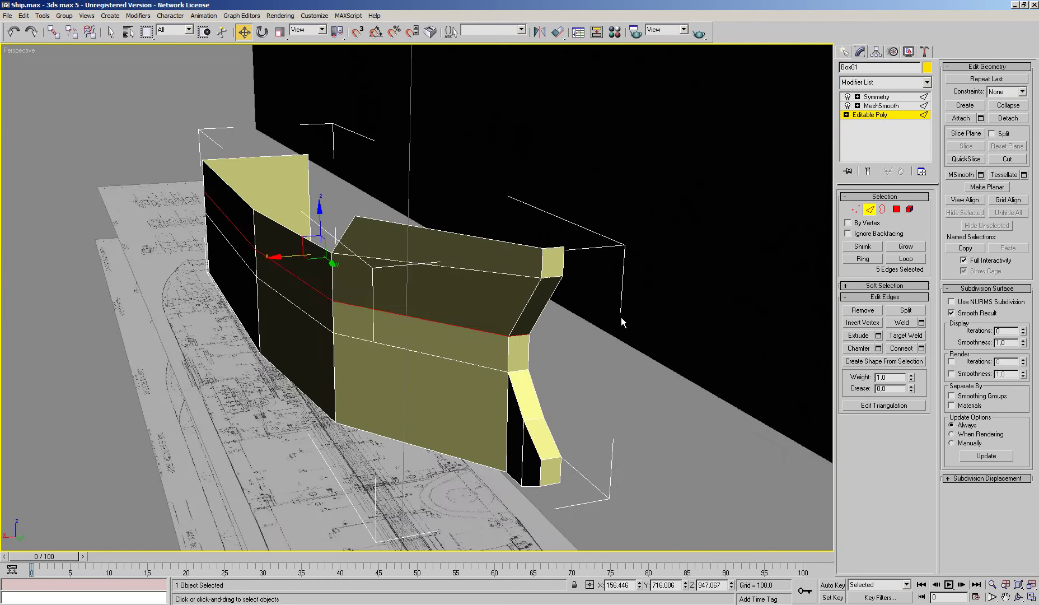
{"action": "key", "text": "shift+z"}
With smoothing shown again in the side view, move the waist edge loop upward
{"action": "scroll", "coordinate": [607, 331], "scroll_direction": "up", "scroll_amount": 3}
{"action": "scroll", "coordinate": [490, 328], "scroll_direction": "up", "scroll_amount": 3}
{"action": "key", "text": "F3"}
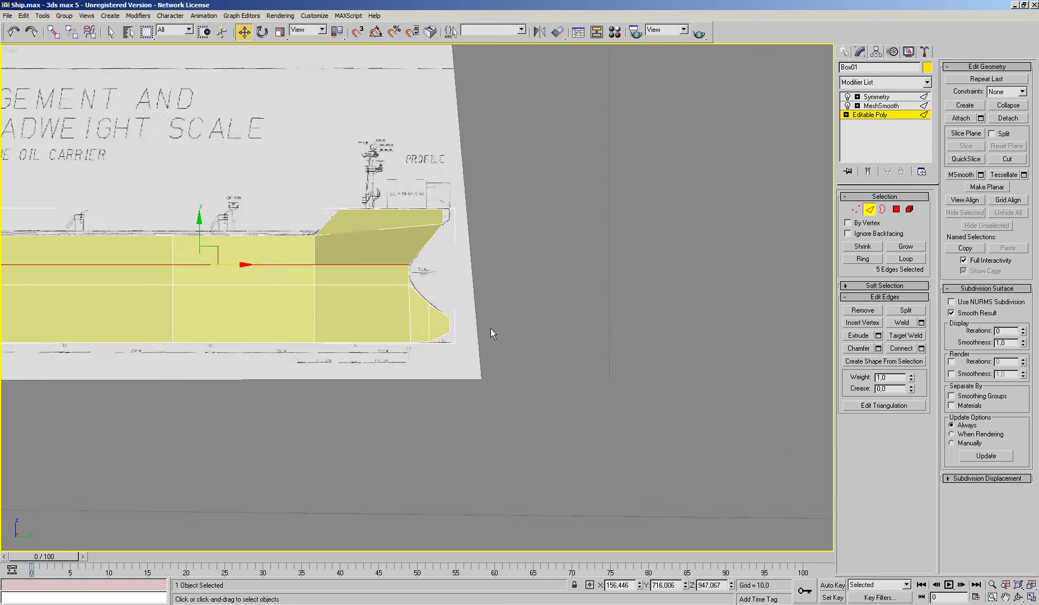
{"action": "scroll", "coordinate": [491, 329], "scroll_direction": "up", "scroll_amount": 3}
{"action": "scroll", "coordinate": [529, 341], "scroll_direction": "up", "scroll_amount": 3}
{"action": "scroll", "coordinate": [547, 331], "scroll_direction": "up", "scroll_amount": 3}
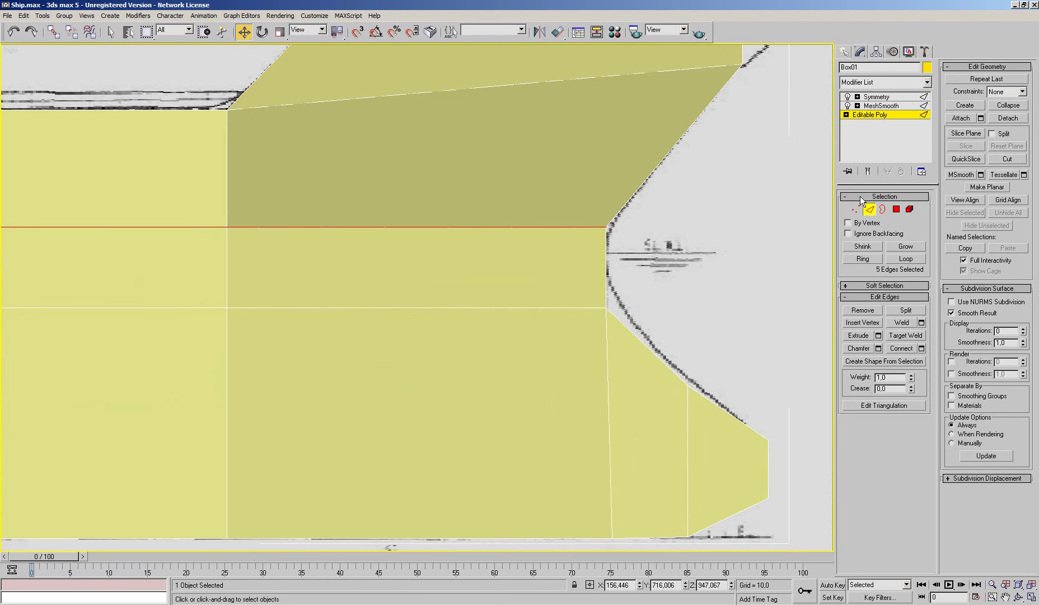
{"action": "left_click", "coordinate": [868, 171]}
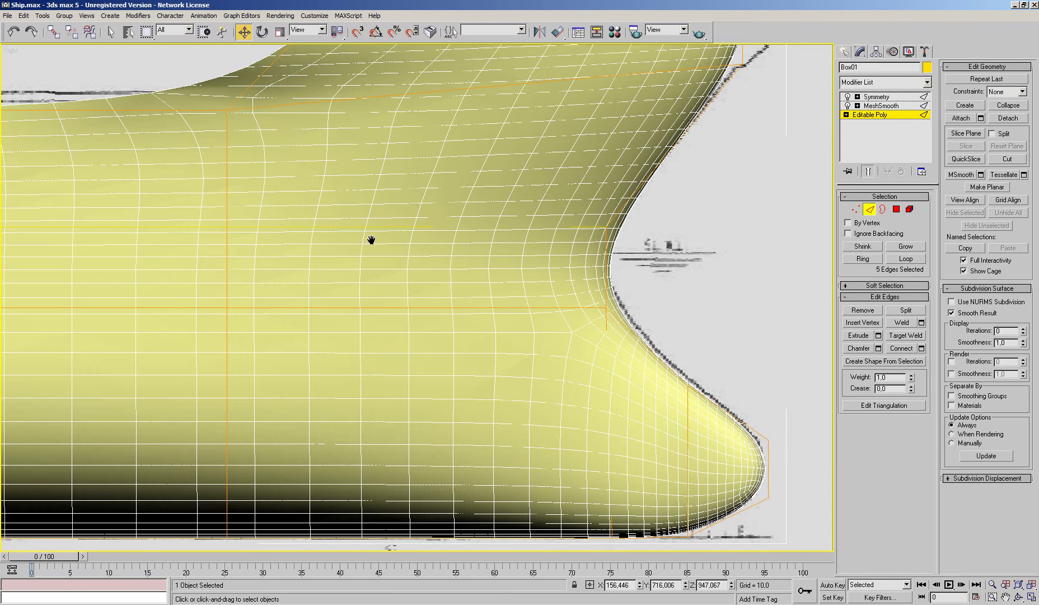
{"action": "scroll", "coordinate": [342, 281], "scroll_direction": "down", "scroll_amount": 1}
{"action": "scroll", "coordinate": [133, 256], "scroll_direction": "down", "scroll_amount": 1}
{"action": "left_click_drag", "start_coordinate": [88, 236], "coordinate": [95, 223]}
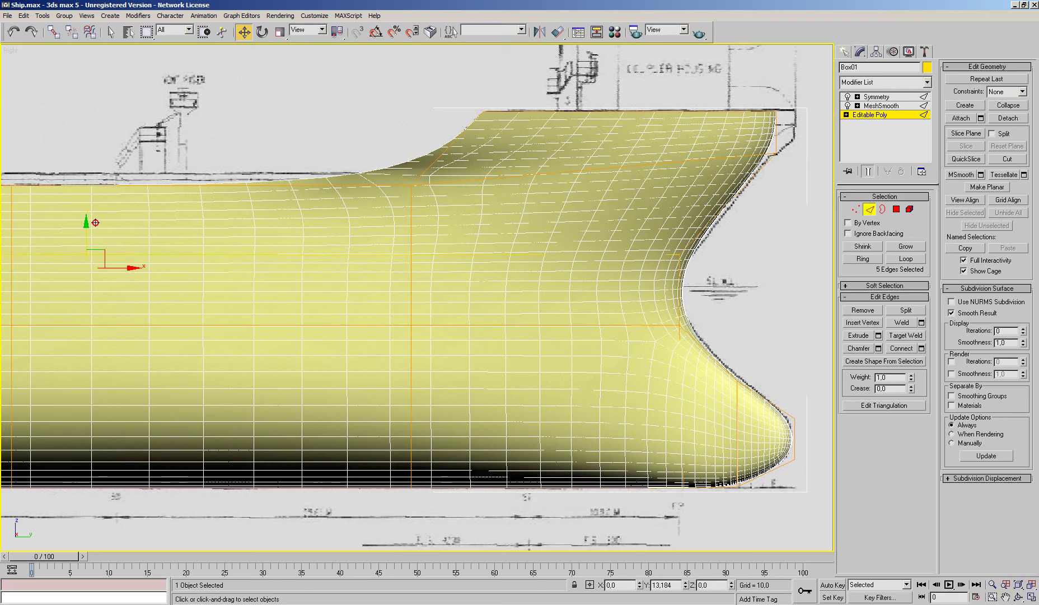
Pull the stem corner vertex and mid-bow vertex pair back along the hull length
{"action": "middle_click_drag", "start_coordinate": [440, 210], "coordinate": [305, 233]}
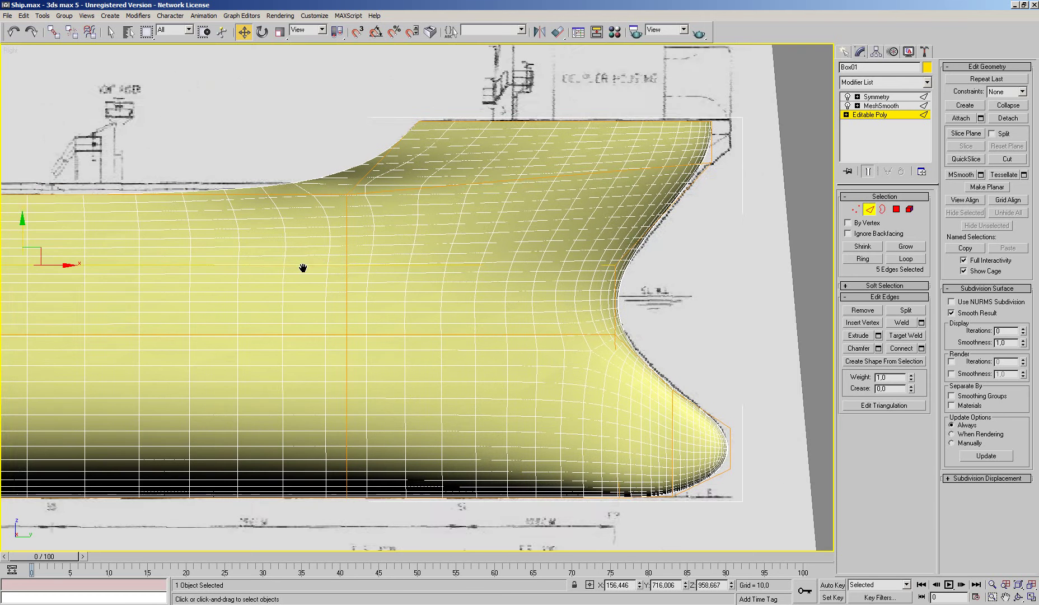
{"action": "left_click", "coordinate": [855, 209]}
{"action": "mouse_move", "coordinate": [627, 123]}
{"action": "left_mouse_down"}
{"action": "mouse_move", "coordinate": [681, 188]}
{"action": "mouse_move", "coordinate": [700, 156]}
{"action": "left_mouse_up"}
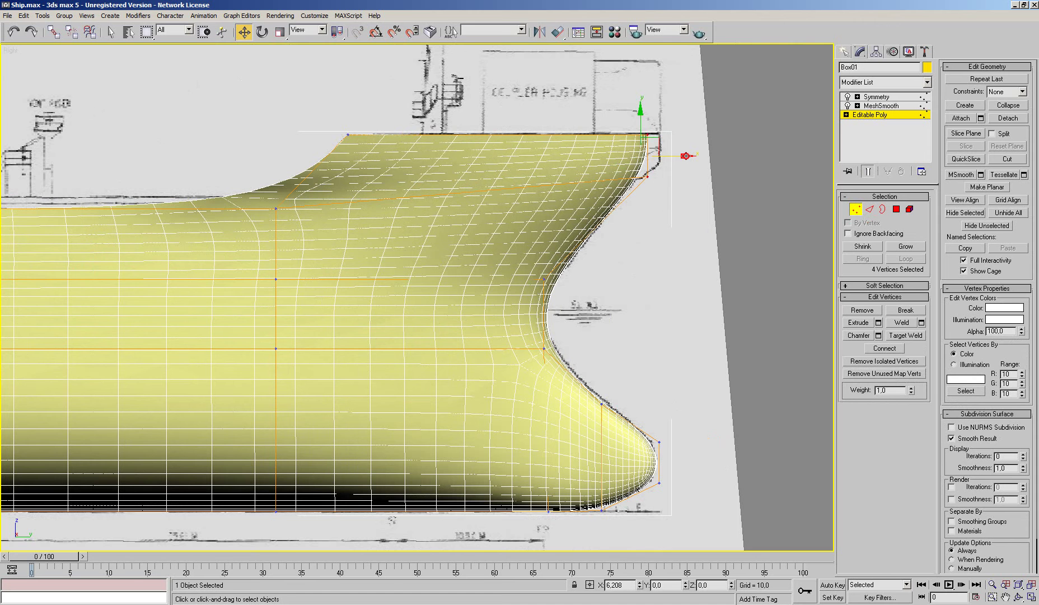
{"action": "left_click", "coordinate": [661, 177]}
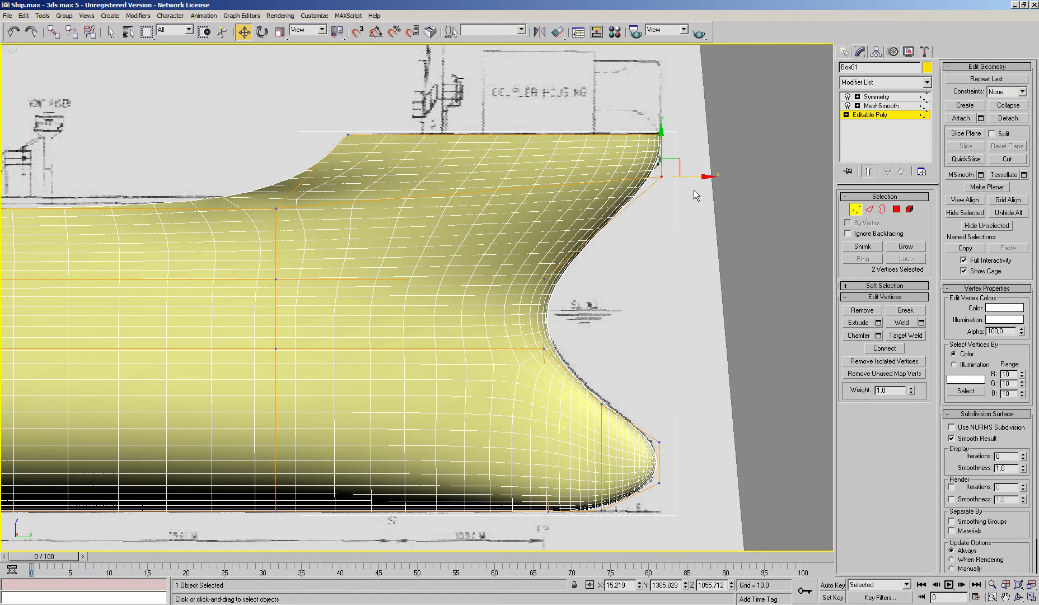
{"action": "left_click_drag", "start_coordinate": [699, 177], "coordinate": [685, 178]}
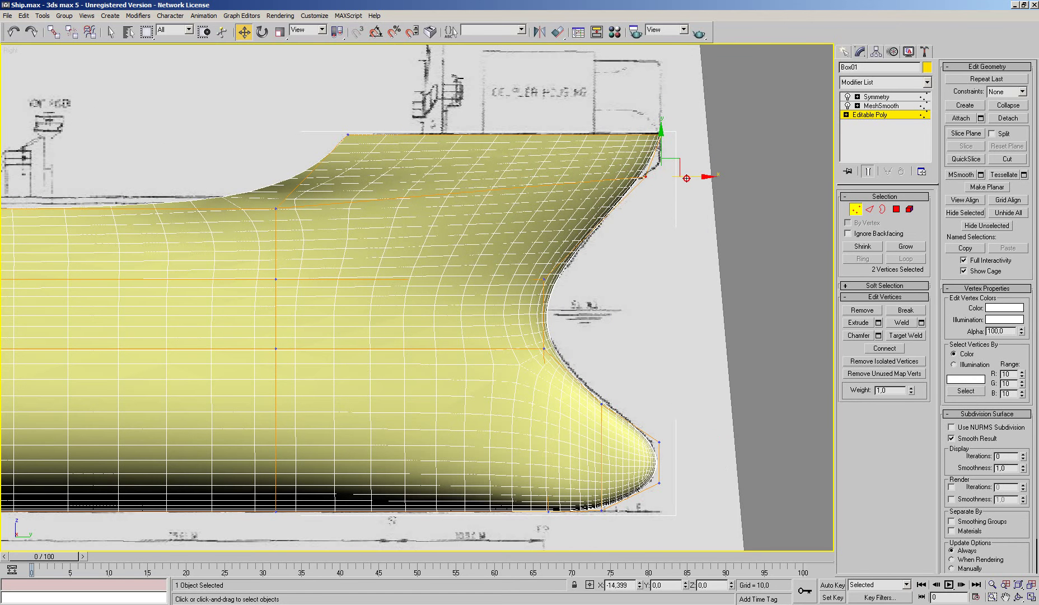
{"action": "mouse_move", "coordinate": [609, 336]}
{"action": "middle_mouse_down"}
{"action": "mouse_move", "coordinate": [607, 271]}
{"action": "mouse_move", "coordinate": [611, 292]}
{"action": "middle_mouse_up"}
{"action": "left_click", "coordinate": [547, 236]}
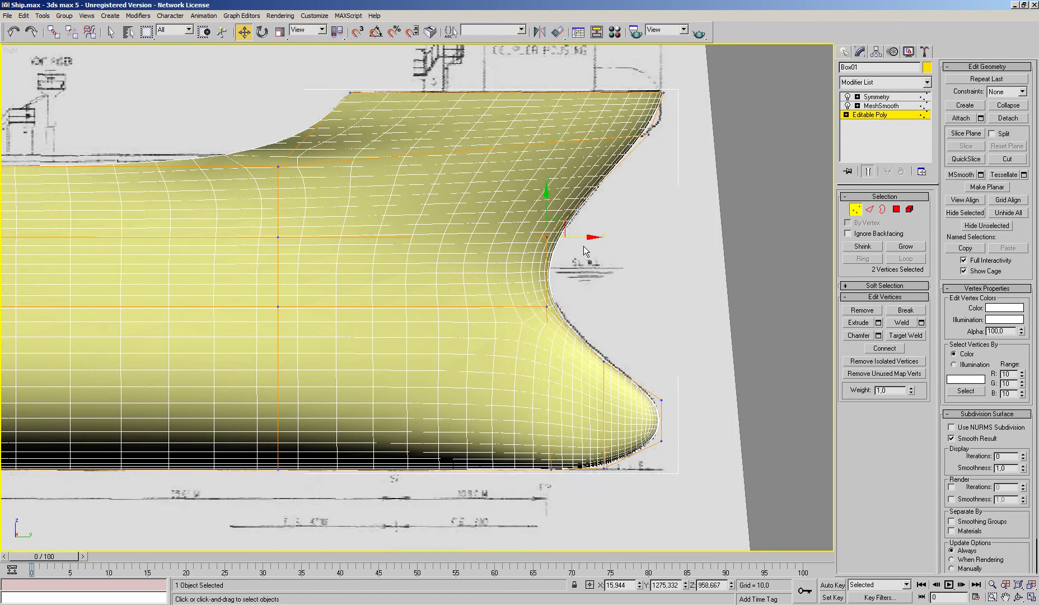
{"action": "left_click_drag", "start_coordinate": [582, 236], "coordinate": [560, 237]}
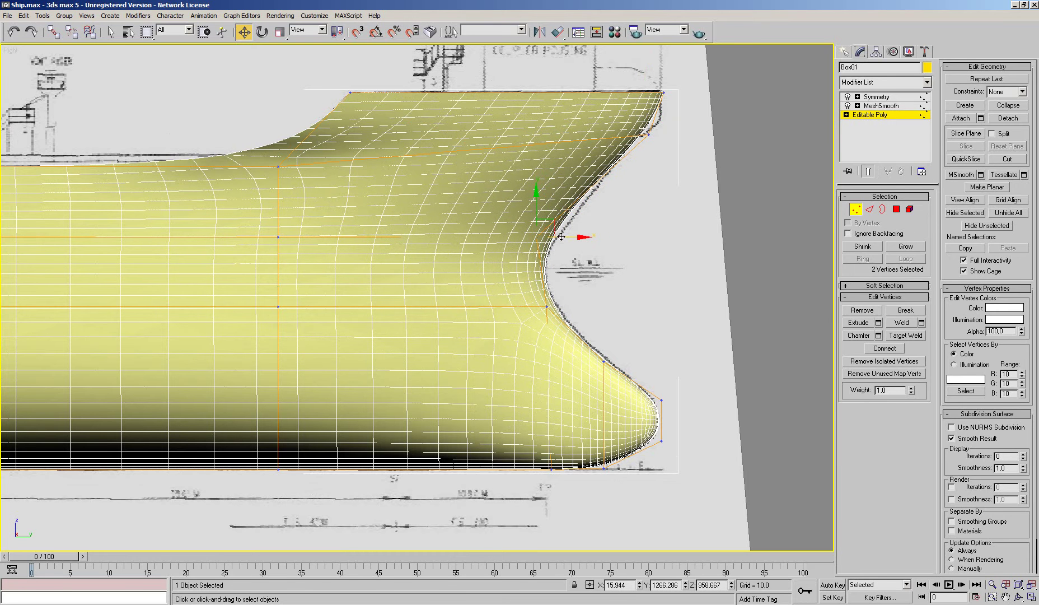
Select another hull-side edge loop and shift it slightly down
{"action": "left_click", "coordinate": [870, 209]}
{"action": "left_click", "coordinate": [512, 260]}
{"action": "left_click", "coordinate": [905, 258]}
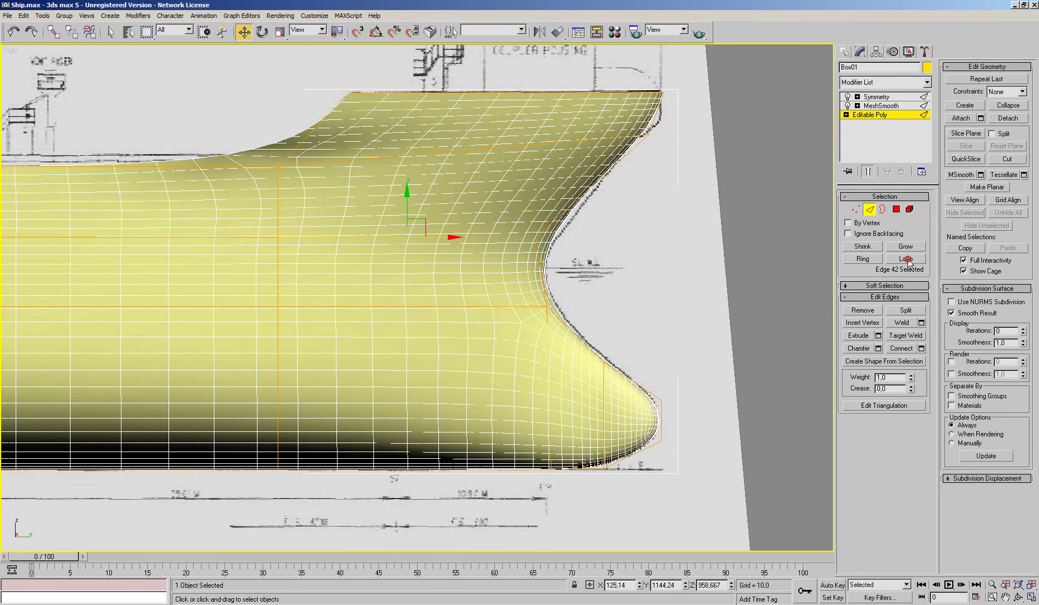
{"action": "scroll", "coordinate": [175, 262], "scroll_direction": "down", "scroll_amount": 2}
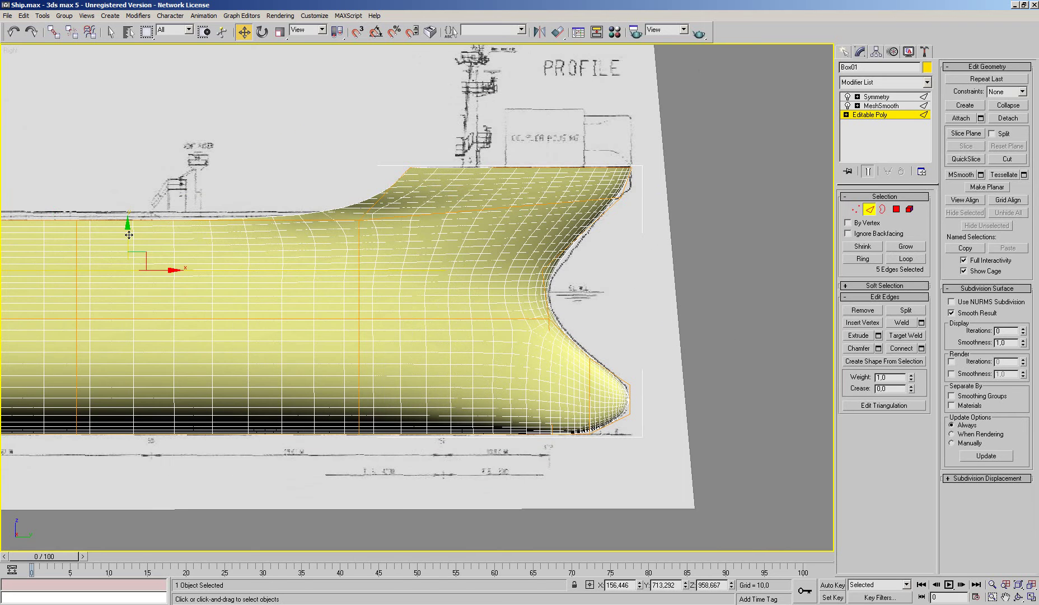
{"action": "left_click_drag", "start_coordinate": [128, 234], "coordinate": [128, 239]}
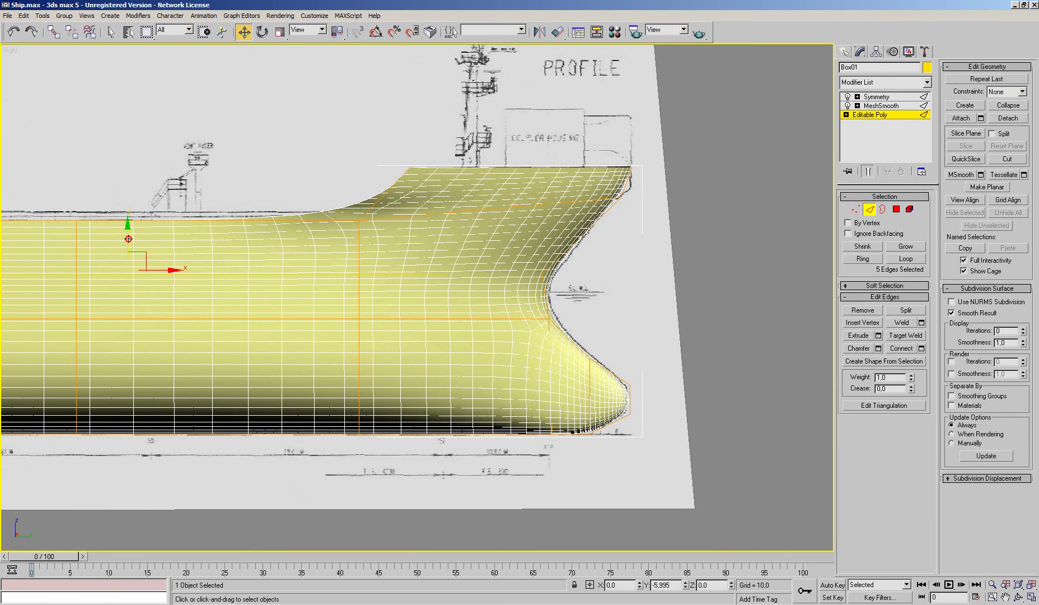
{"action": "scroll", "coordinate": [436, 259], "scroll_direction": "up", "scroll_amount": 2}
{"action": "scroll", "coordinate": [440, 268], "scroll_direction": "up", "scroll_amount": 2}
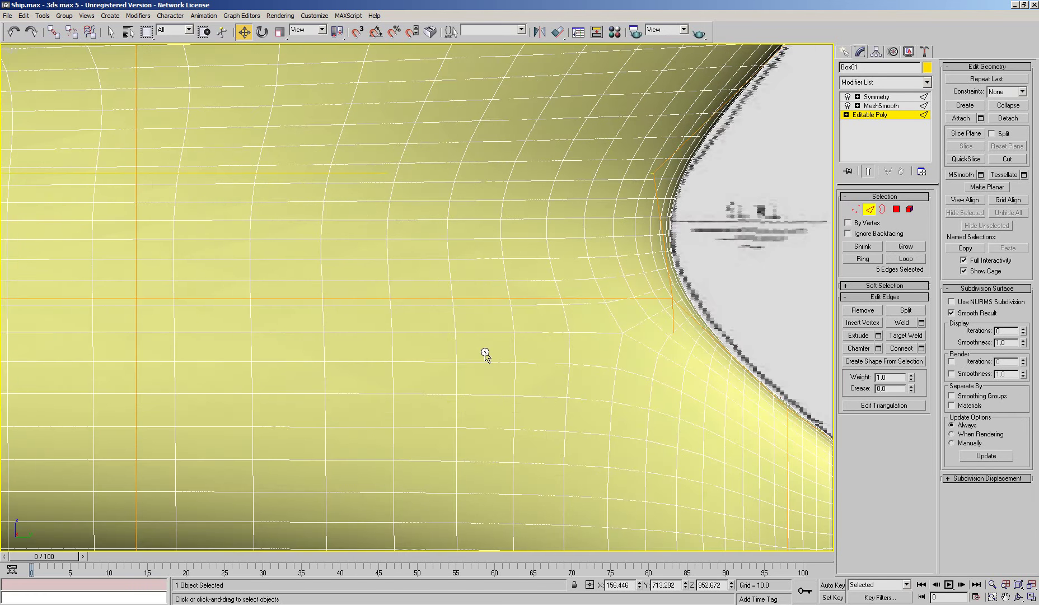
{"action": "scroll", "coordinate": [485, 287], "scroll_direction": "up", "scroll_amount": 2}
{"action": "scroll", "coordinate": [486, 354], "scroll_direction": "down", "scroll_amount": 2}
{"action": "scroll", "coordinate": [537, 343], "scroll_direction": "up", "scroll_amount": 1}
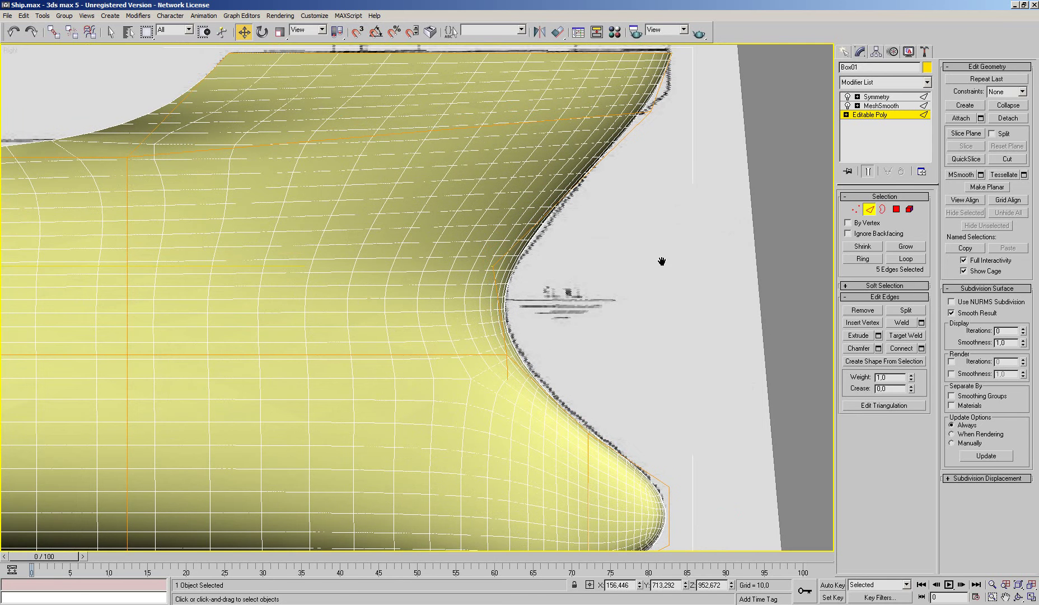
{"action": "middle_click_drag", "start_coordinate": [661, 259], "coordinate": [717, 215]}
Move the bow-curve vertices up and back and push the top stem vertices forward to match the drawing
{"action": "left_click", "coordinate": [853, 210]}
{"action": "left_click_drag", "start_coordinate": [666, 343], "coordinate": [625, 404]}
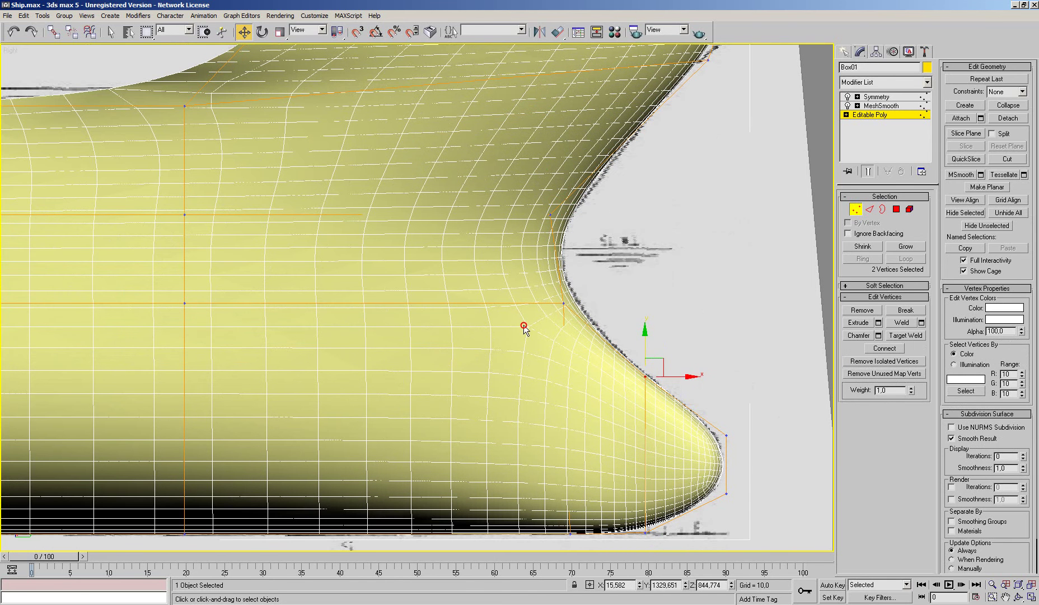
{"action": "mouse_move", "coordinate": [646, 347]}
{"action": "left_mouse_down"}
{"action": "mouse_move", "coordinate": [600, 304]}
{"action": "mouse_move", "coordinate": [582, 216]}
{"action": "left_mouse_up"}
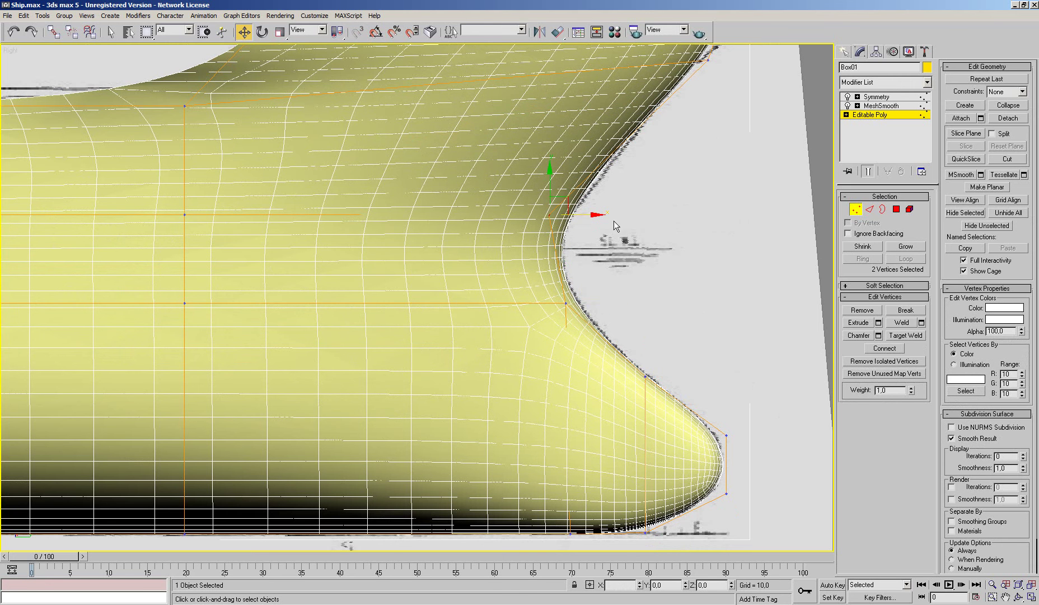
{"action": "middle_click_drag", "start_coordinate": [614, 221], "coordinate": [642, 303]}
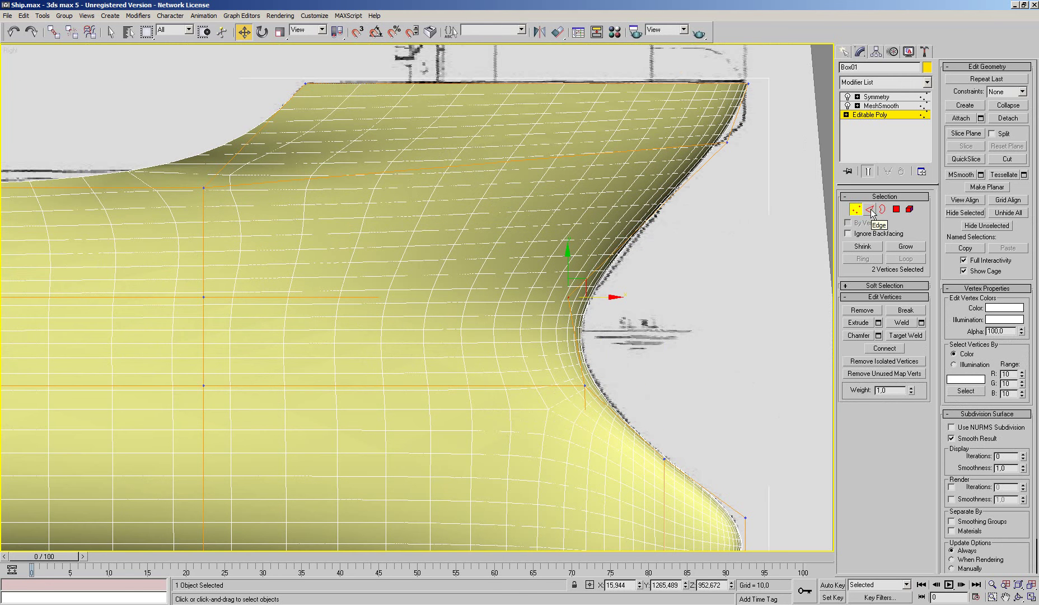
{"action": "middle_click_drag", "start_coordinate": [725, 250], "coordinate": [666, 295]}
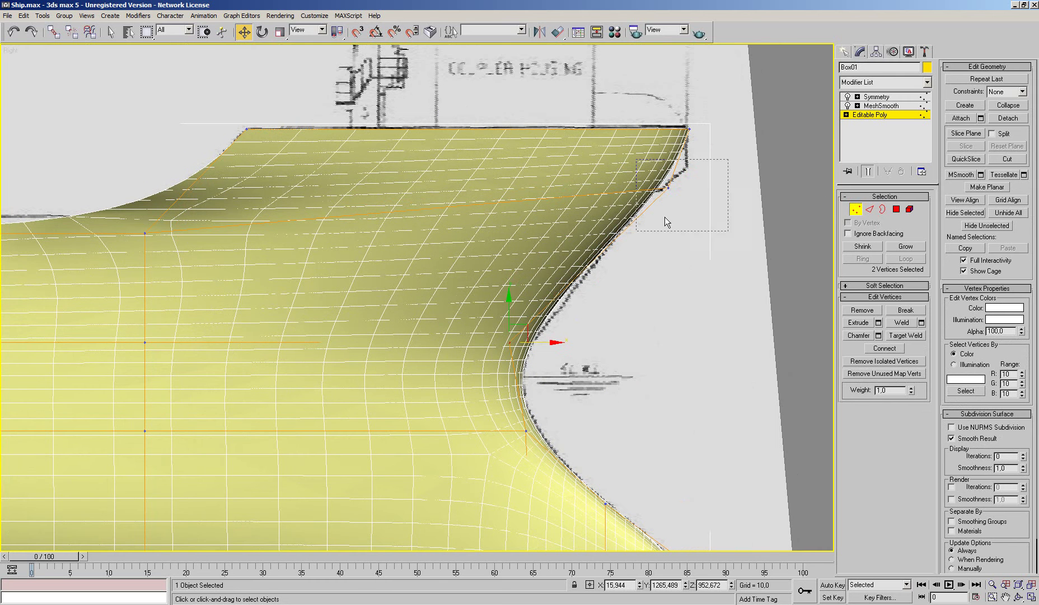
{"action": "left_click_drag", "start_coordinate": [665, 222], "coordinate": [707, 191]}
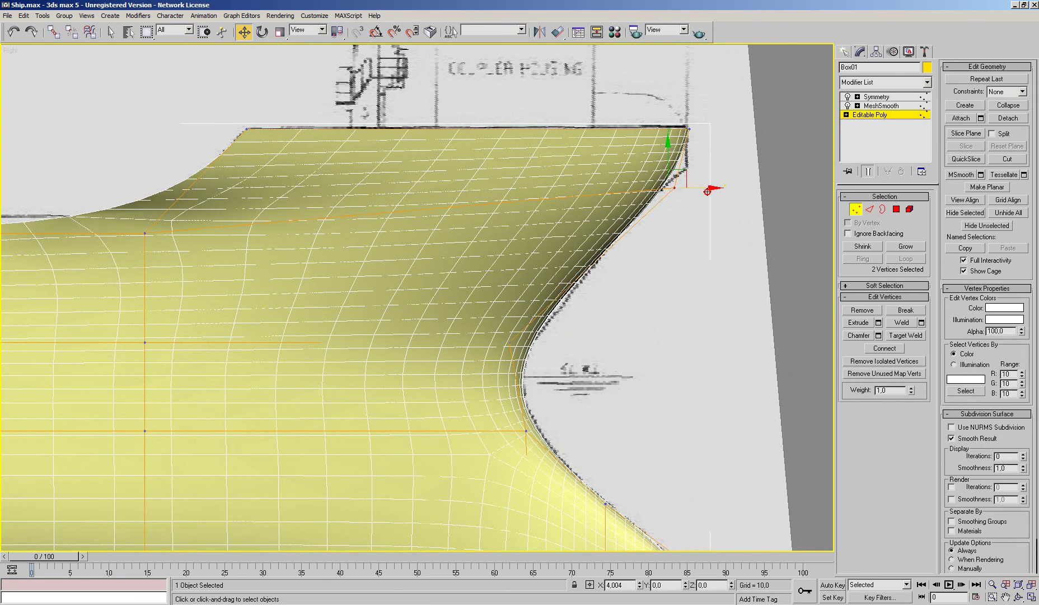
Select the vertical edges behind the bow
{"action": "scroll", "coordinate": [666, 267], "scroll_direction": "down", "scroll_amount": 1}
{"action": "scroll", "coordinate": [663, 298], "scroll_direction": "down", "scroll_amount": 2}
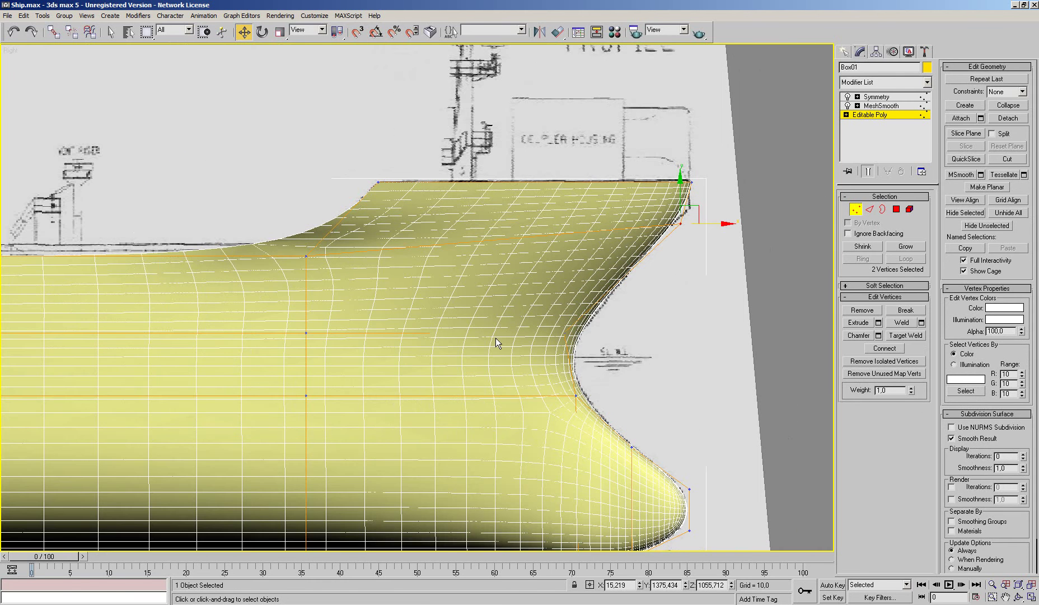
{"action": "middle_click_drag", "start_coordinate": [495, 338], "coordinate": [565, 335]}
{"action": "left_click", "coordinate": [869, 209]}
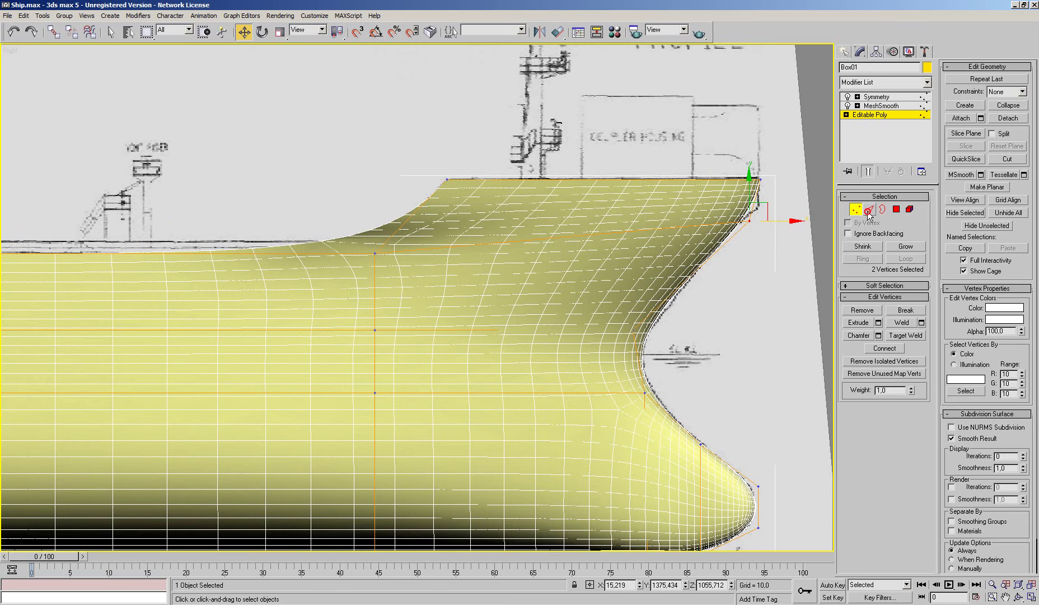
{"action": "double_click", "coordinate": [374, 292]}
{"action": "scroll", "coordinate": [374, 292], "scroll_direction": "down", "scroll_amount": 2}
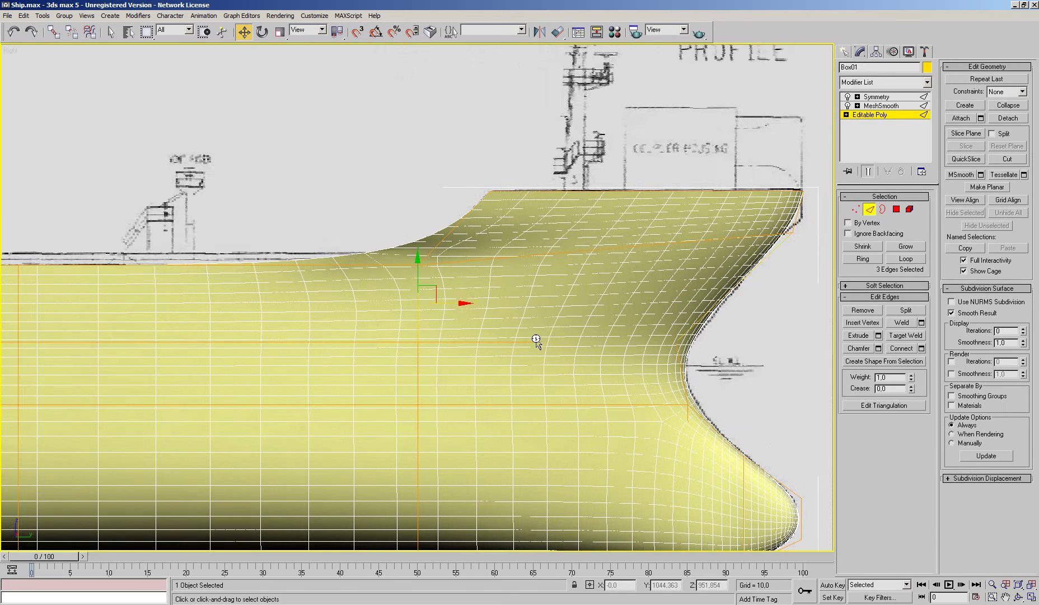
{"action": "middle_click_drag", "start_coordinate": [359, 291], "coordinate": [495, 325]}
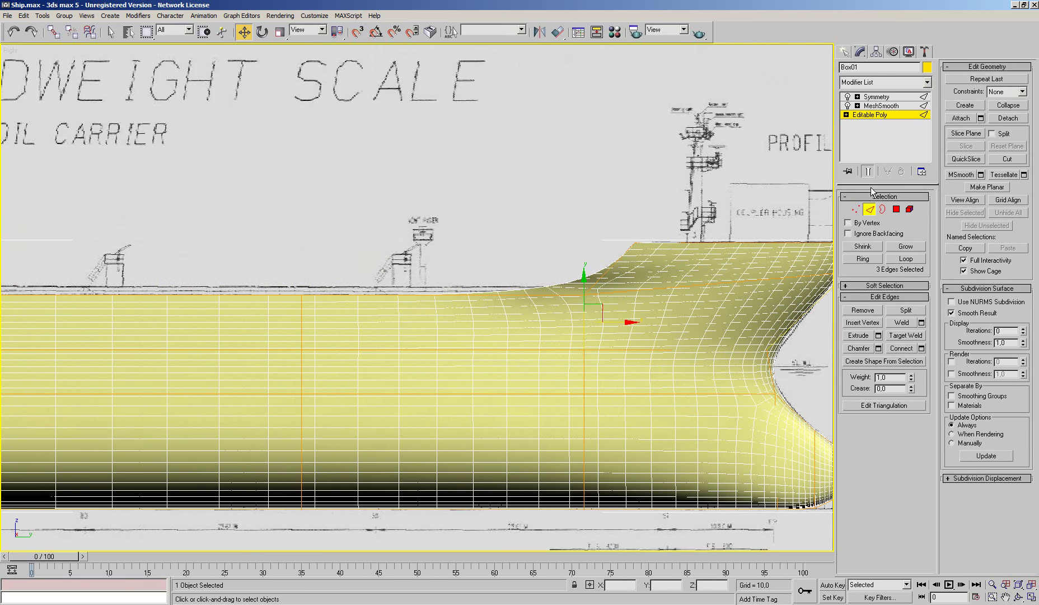
On the base cage, Ring the selected edges and Connect them, then turn smoothing back on
{"action": "left_click", "coordinate": [865, 172]}
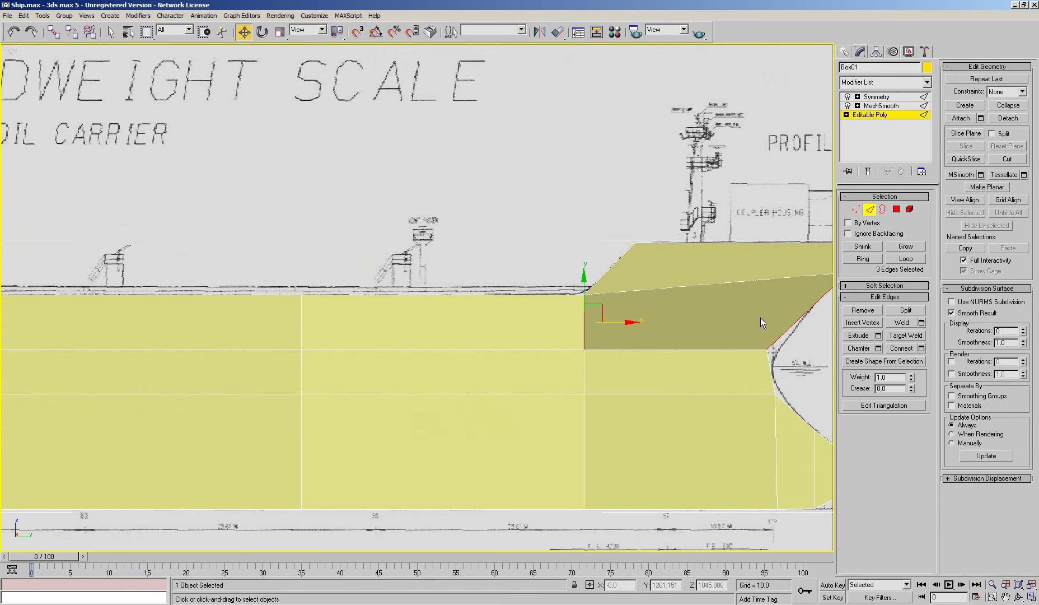
{"action": "left_click", "coordinate": [867, 259]}
{"action": "left_click", "coordinate": [921, 348]}
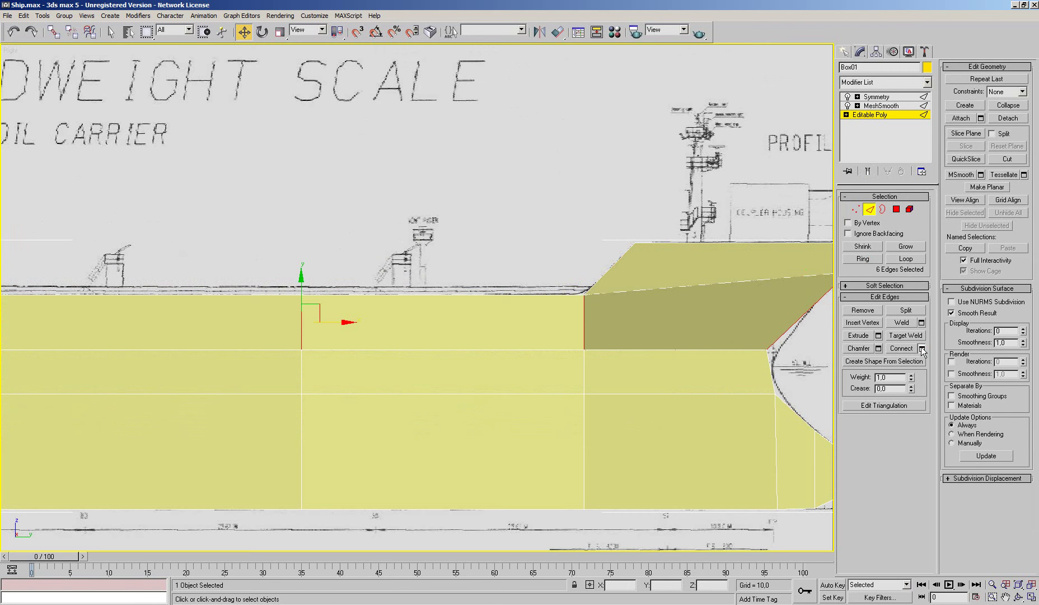
{"action": "left_click", "coordinate": [496, 296]}
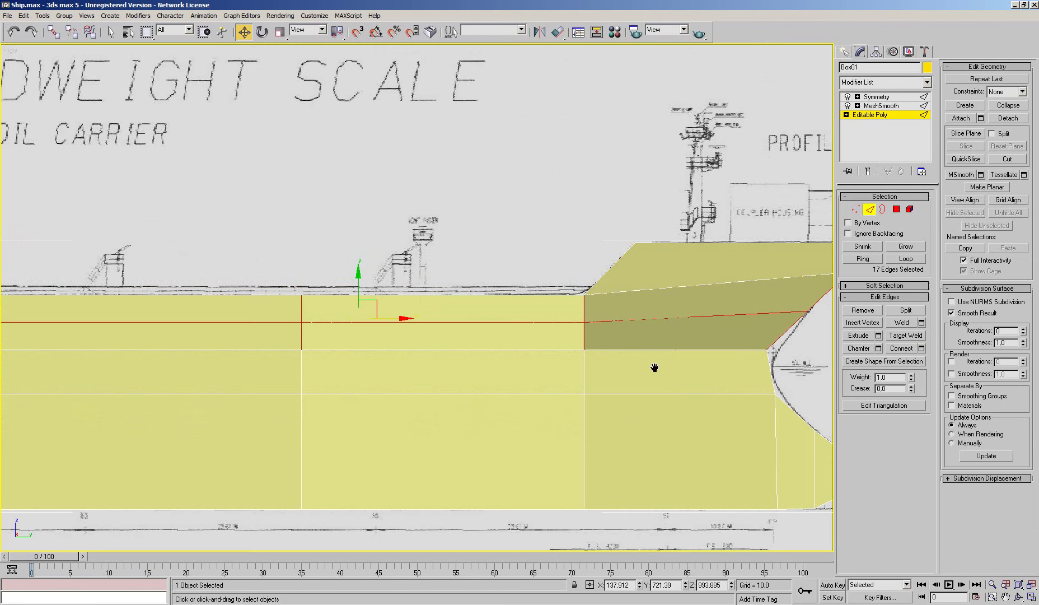
{"action": "middle_click_drag", "start_coordinate": [729, 357], "coordinate": [615, 367]}
{"action": "left_click", "coordinate": [867, 171]}
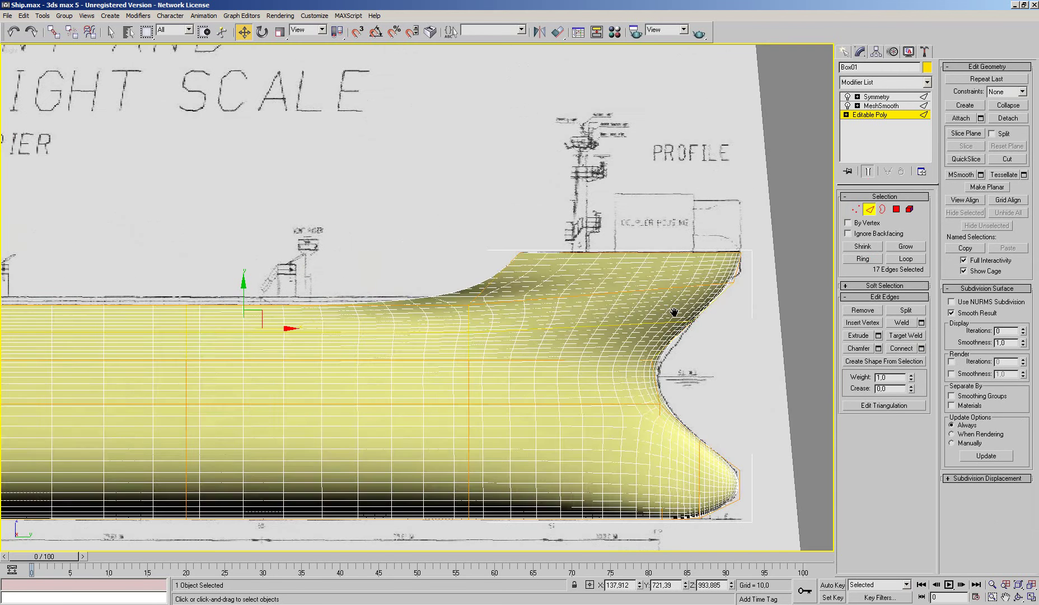
{"action": "scroll", "coordinate": [679, 315], "scroll_direction": "up", "scroll_amount": 2}
Push the lower bow vertex pair forward and lower the upper pair, sliding them along edges
{"action": "left_click", "coordinate": [856, 210]}
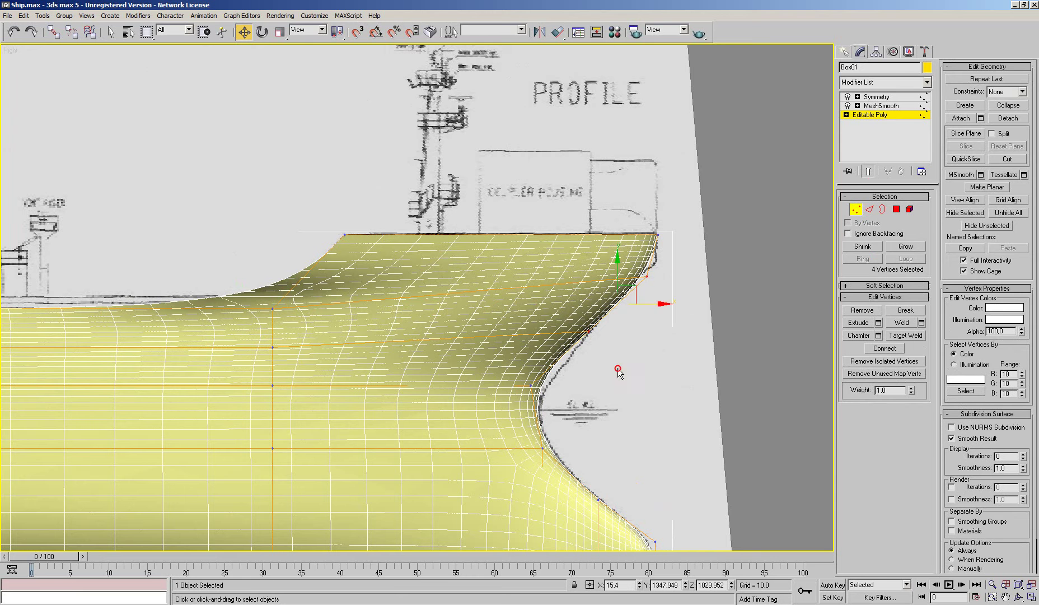
{"action": "mouse_move", "coordinate": [488, 413]}
{"action": "left_mouse_down"}
{"action": "mouse_move", "coordinate": [560, 369]}
{"action": "mouse_move", "coordinate": [574, 395]}
{"action": "left_mouse_up"}
{"action": "left_click", "coordinate": [598, 335]}
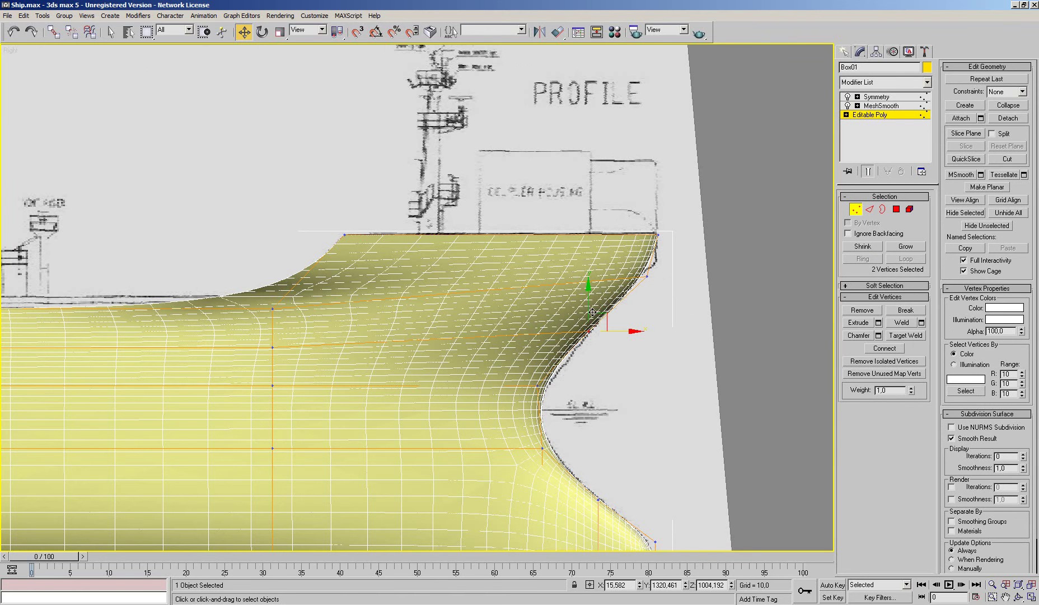
{"action": "left_click_drag", "start_coordinate": [588, 300], "coordinate": [587, 314]}
{"action": "left_click", "coordinate": [1023, 92]}
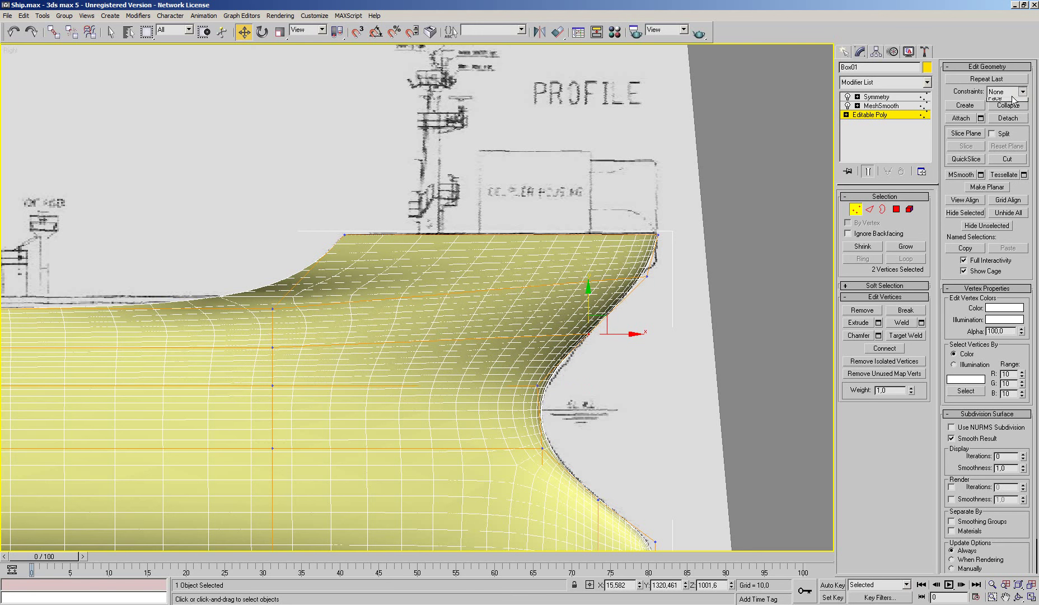
{"action": "left_click", "coordinate": [1003, 107]}
{"action": "left_click_drag", "start_coordinate": [588, 302], "coordinate": [593, 325]}
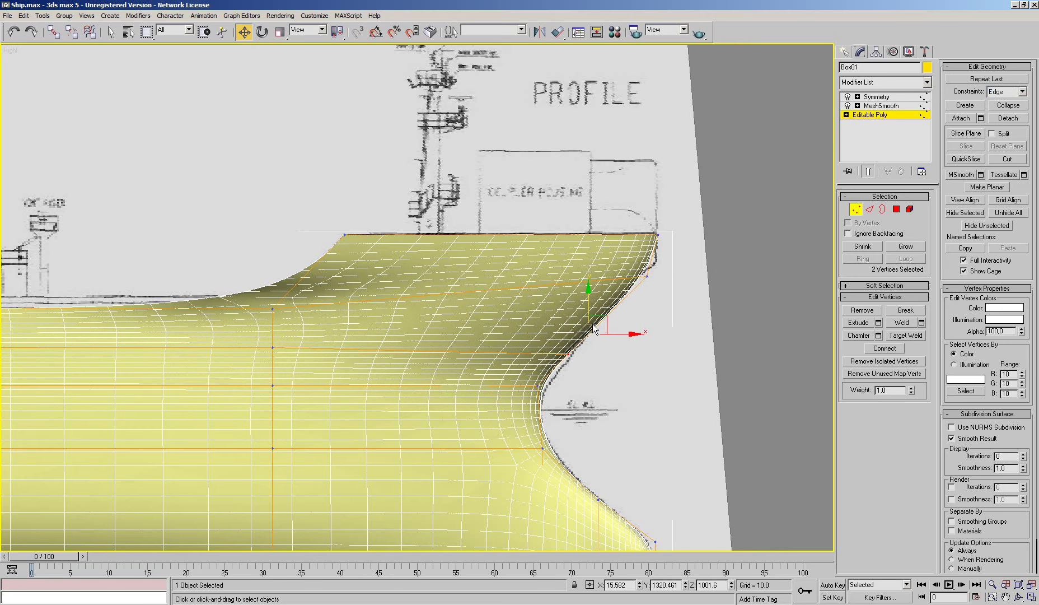
Refine the bow vertices, toggling the edge-sliding constraint off and on while moving them
{"action": "scroll", "coordinate": [594, 328], "scroll_direction": "up", "scroll_amount": 1}
{"action": "scroll", "coordinate": [593, 330], "scroll_direction": "up", "scroll_amount": 1}
{"action": "scroll", "coordinate": [675, 323], "scroll_direction": "up", "scroll_amount": 1}
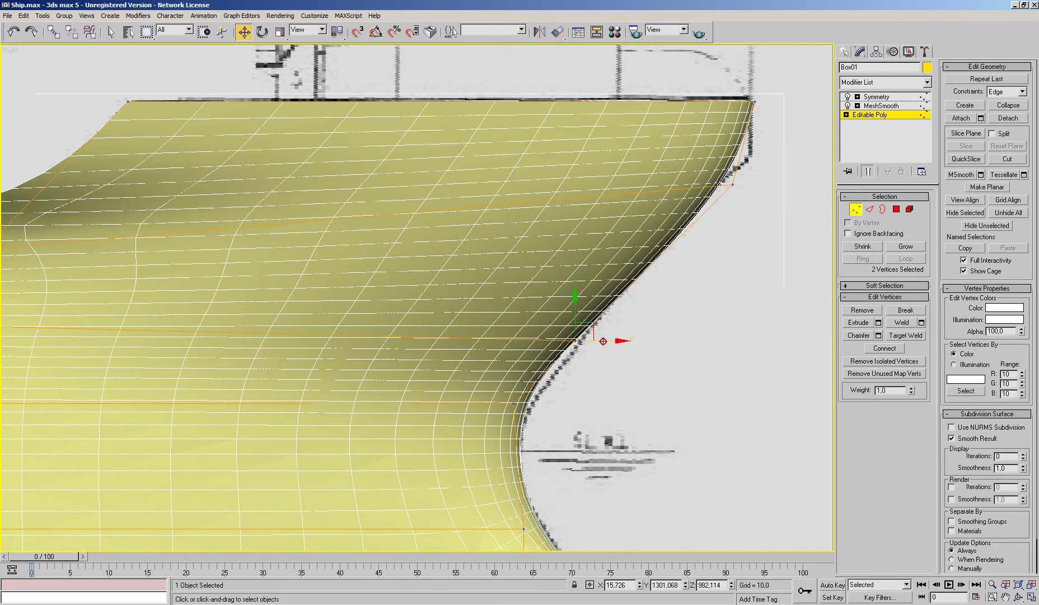
{"action": "left_click_drag", "start_coordinate": [603, 341], "coordinate": [605, 339]}
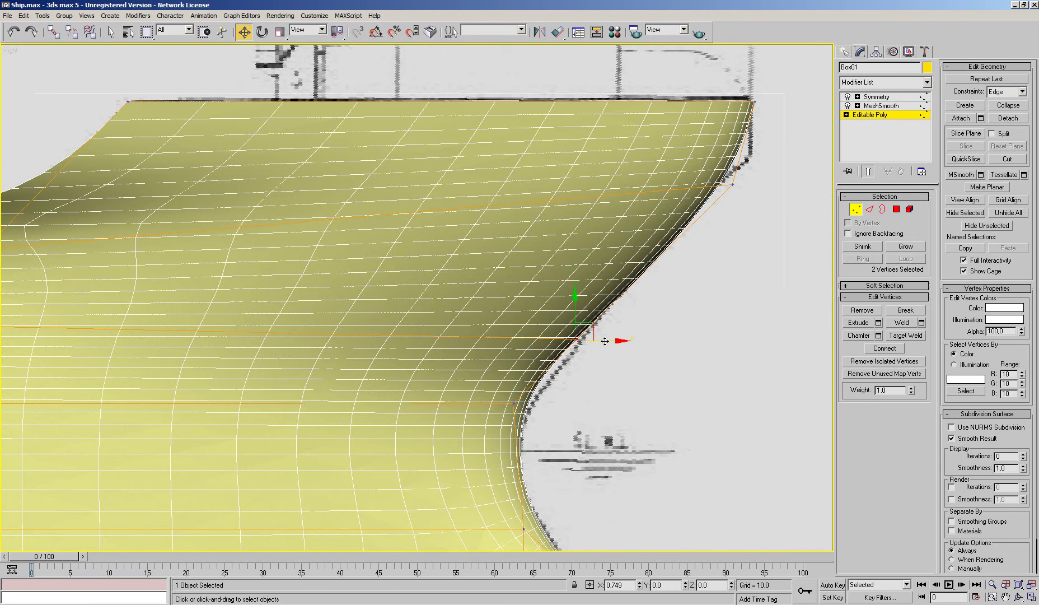
{"action": "left_click", "coordinate": [1022, 91]}
{"action": "left_click", "coordinate": [1004, 100]}
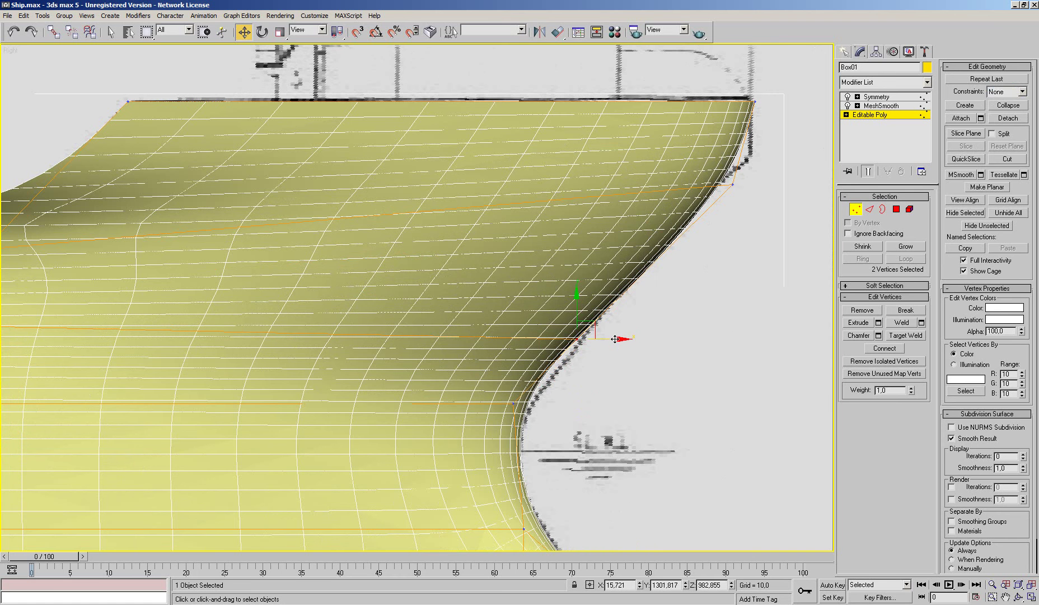
{"action": "left_click_drag", "start_coordinate": [615, 338], "coordinate": [618, 338]}
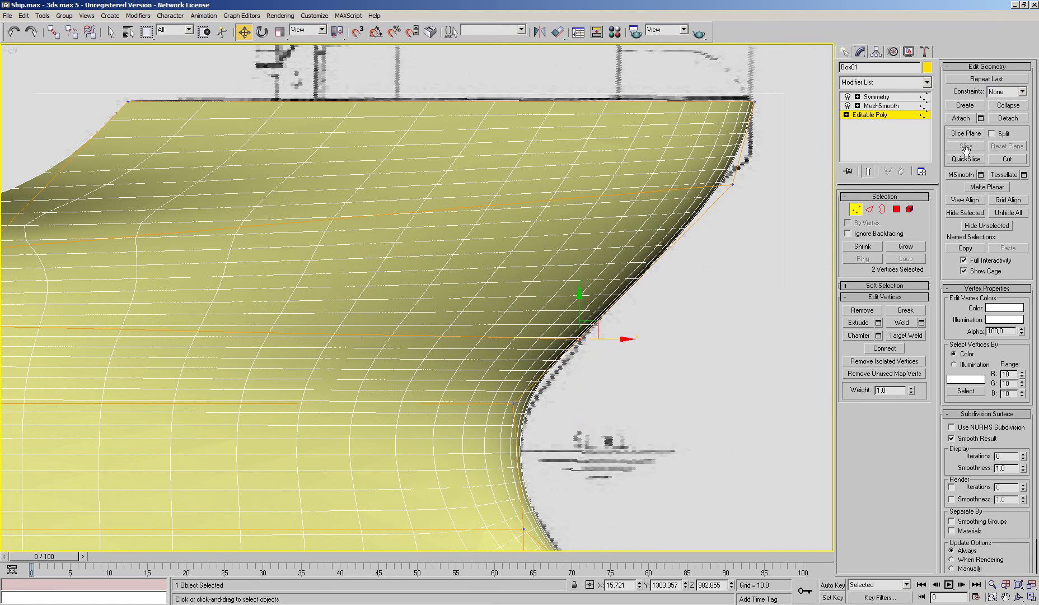
{"action": "left_click", "coordinate": [1022, 91]}
{"action": "left_click", "coordinate": [1002, 106]}
{"action": "left_click_drag", "start_coordinate": [584, 308], "coordinate": [547, 358]}
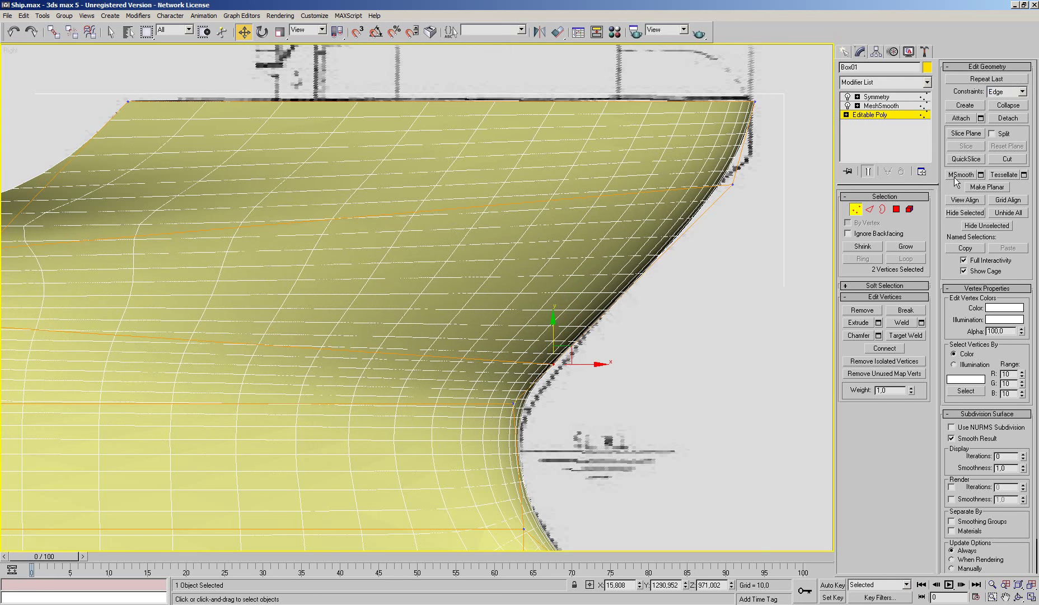
{"action": "left_click", "coordinate": [1022, 91]}
{"action": "left_click_drag", "start_coordinate": [591, 370], "coordinate": [596, 370]}
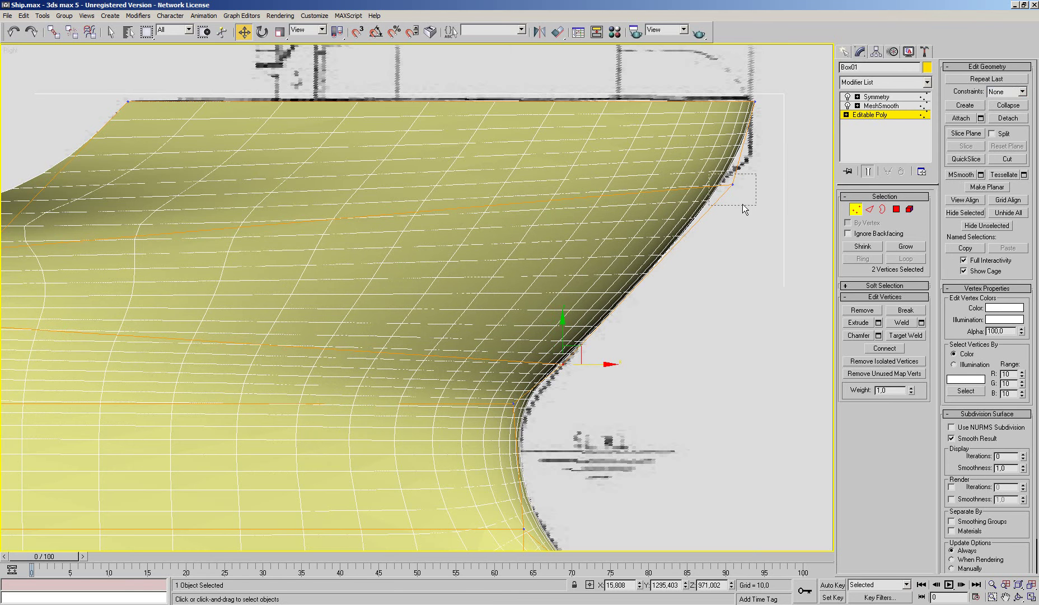
Fit the upper bow cage vertices inward and forward to the blueprint's slanted stem line
{"action": "left_click", "coordinate": [730, 185]}
{"action": "left_click_drag", "start_coordinate": [776, 184], "coordinate": [735, 201]}
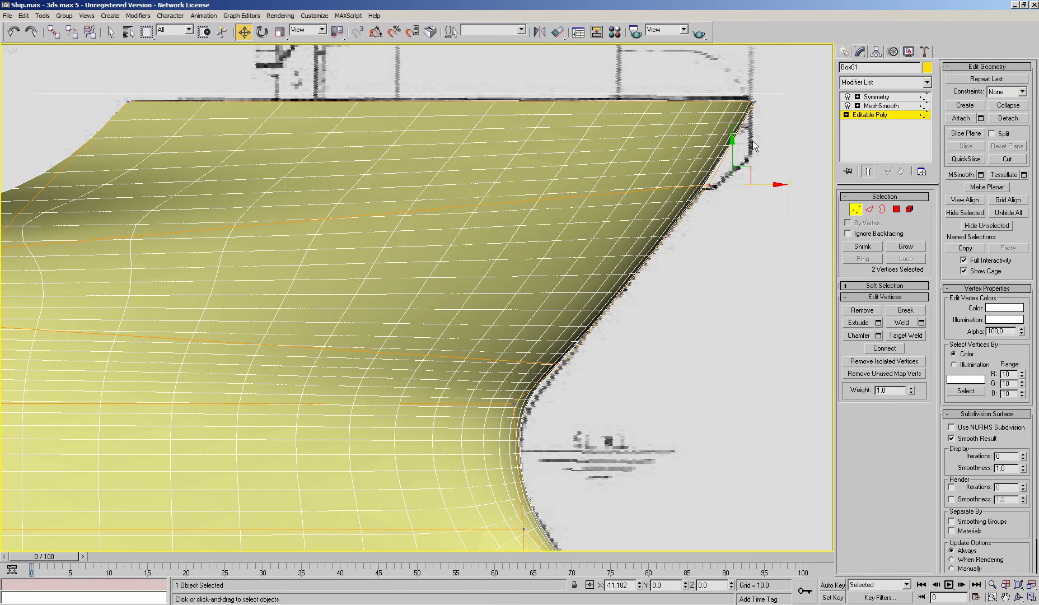
{"action": "left_click", "coordinate": [754, 102]}
{"action": "left_click_drag", "start_coordinate": [795, 102], "coordinate": [794, 108]}
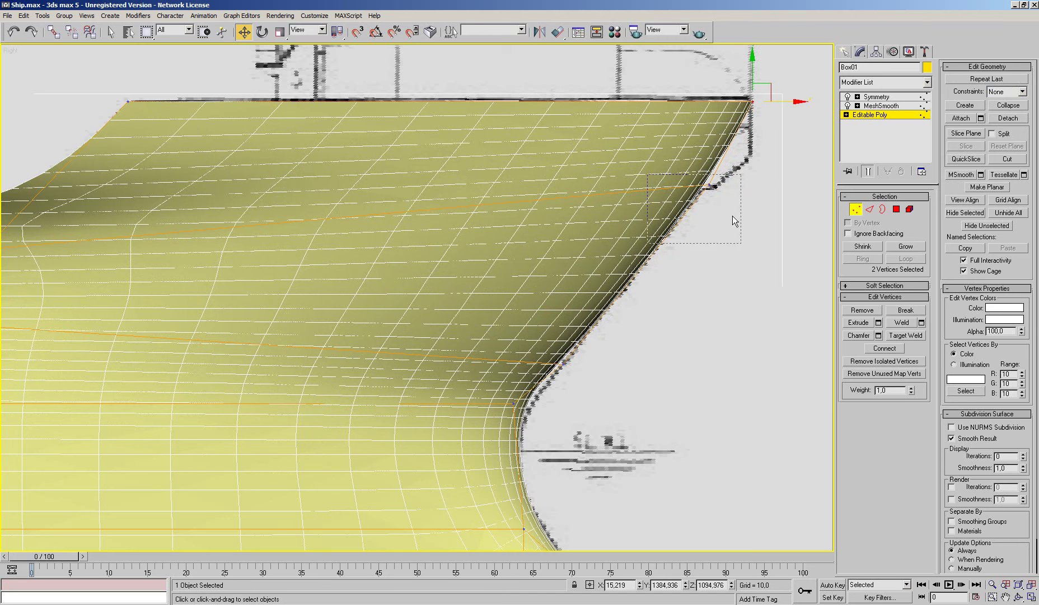
{"action": "left_click", "coordinate": [710, 185]}
{"action": "left_click_drag", "start_coordinate": [745, 193], "coordinate": [732, 197]}
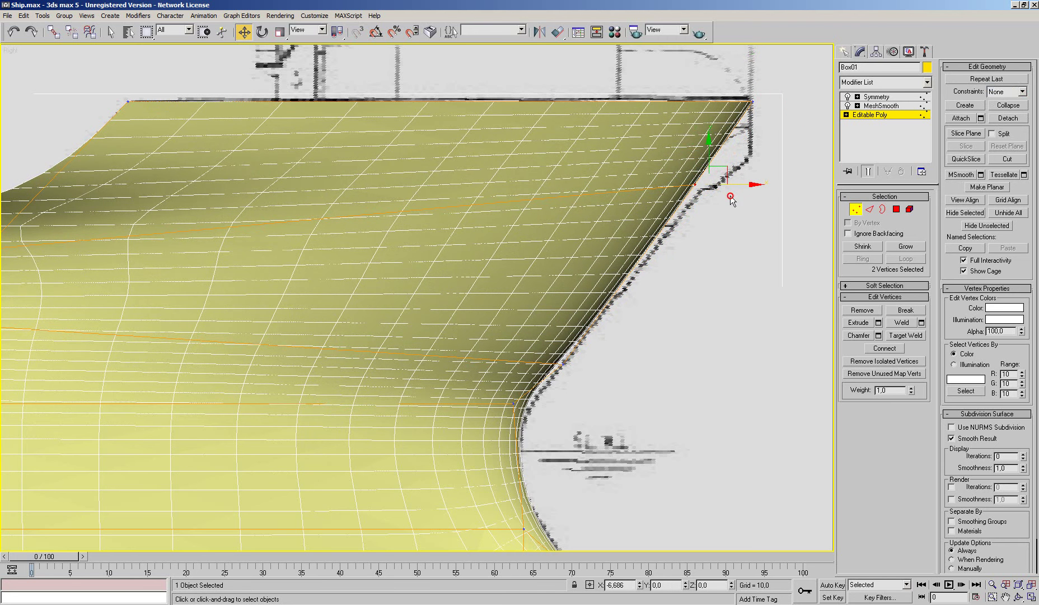
{"action": "left_click", "coordinate": [753, 102], "text": "ctrl"}
{"action": "left_click_drag", "start_coordinate": [757, 144], "coordinate": [767, 153]}
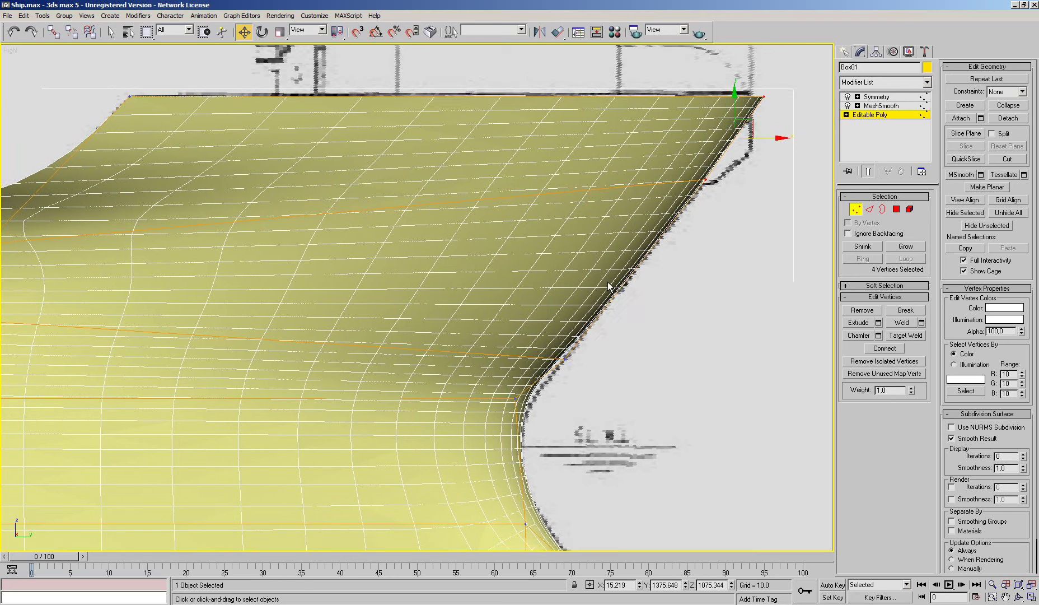
Nudge the upper stem vertex forward and adjust the lower stem vertices
{"action": "middle_click_drag", "start_coordinate": [767, 153], "coordinate": [786, 92]}
{"action": "left_click_drag", "start_coordinate": [565, 316], "coordinate": [491, 386]}
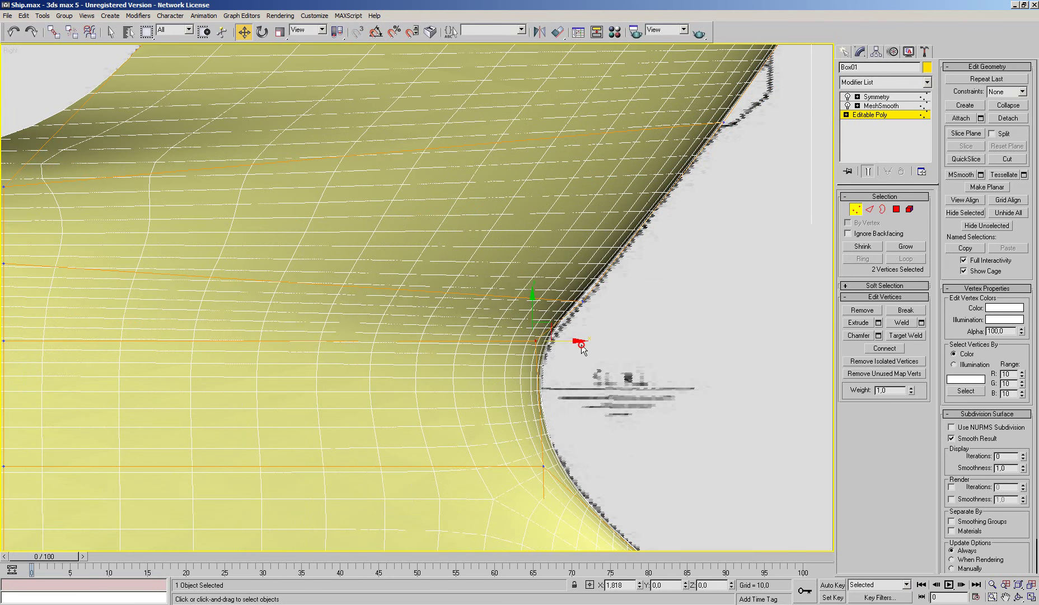
{"action": "left_click_drag", "start_coordinate": [574, 340], "coordinate": [580, 341]}
{"action": "mouse_move", "coordinate": [505, 503]}
{"action": "left_mouse_down"}
{"action": "mouse_move", "coordinate": [560, 448]}
{"action": "mouse_move", "coordinate": [565, 463]}
{"action": "left_mouse_up"}
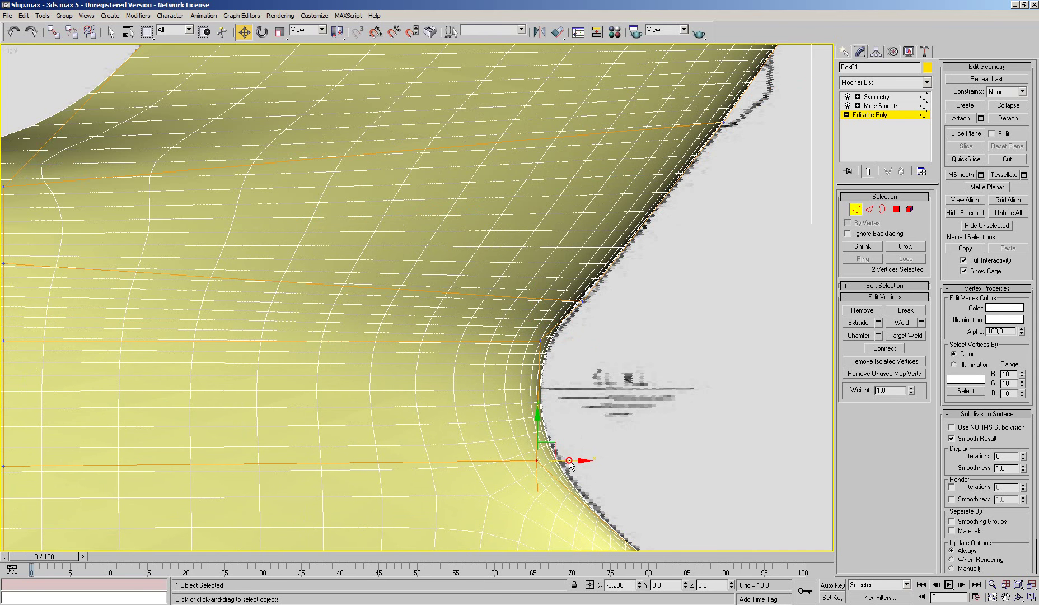
Show the low-poly cage and view the hull from the top
{"action": "scroll", "coordinate": [568, 392], "scroll_direction": "down", "scroll_amount": 5}
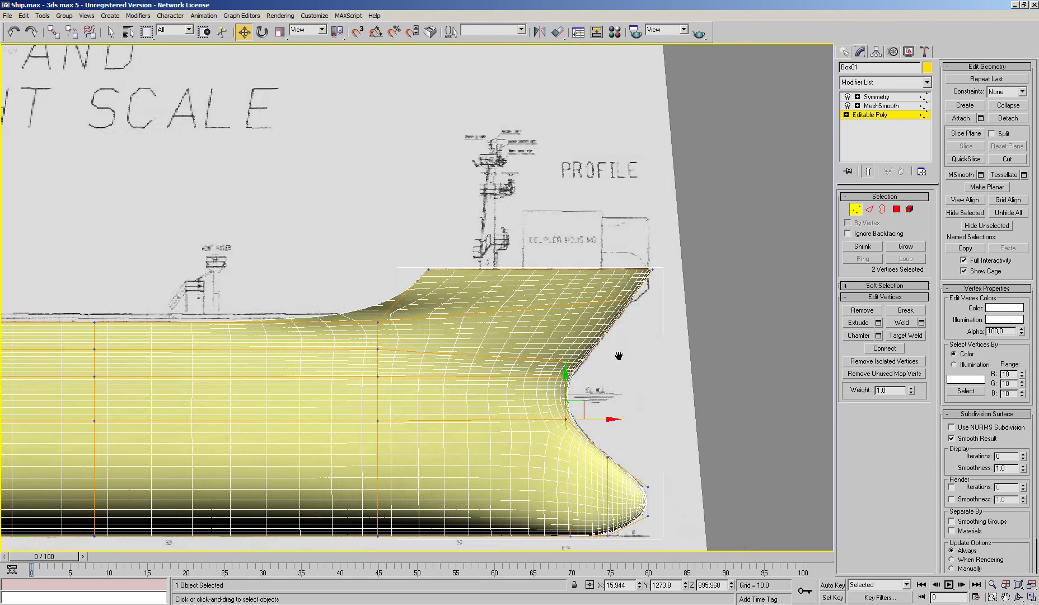
{"action": "middle_click_drag", "start_coordinate": [480, 290], "coordinate": [636, 316]}
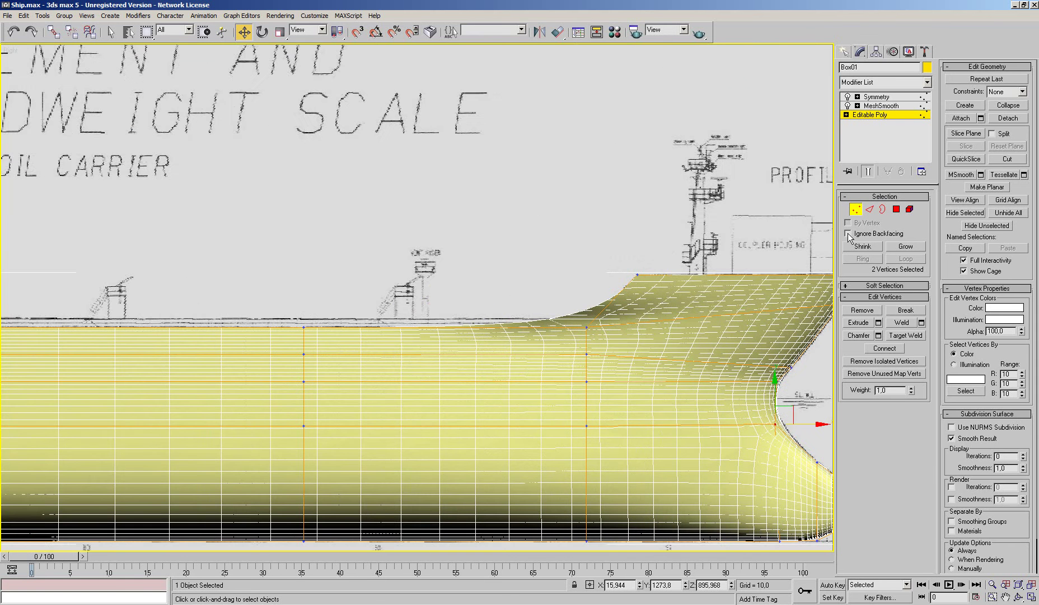
{"action": "left_click", "coordinate": [862, 176]}
{"action": "scroll", "coordinate": [512, 343], "scroll_direction": "down", "scroll_amount": 3}
{"action": "scroll", "coordinate": [489, 372], "scroll_direction": "up", "scroll_amount": 2}
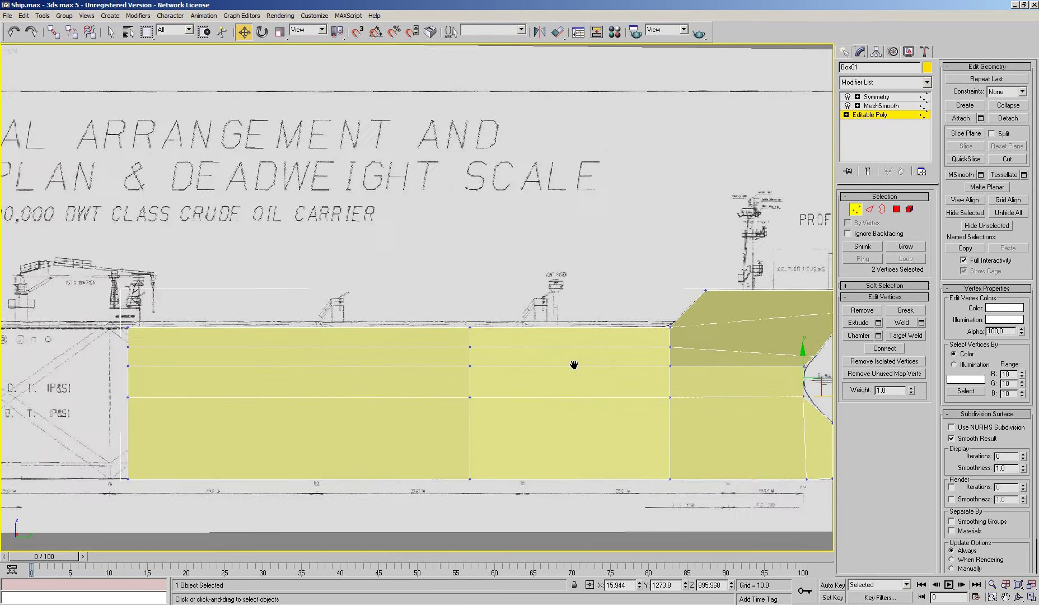
{"action": "middle_click_drag", "start_coordinate": [626, 360], "coordinate": [596, 359]}
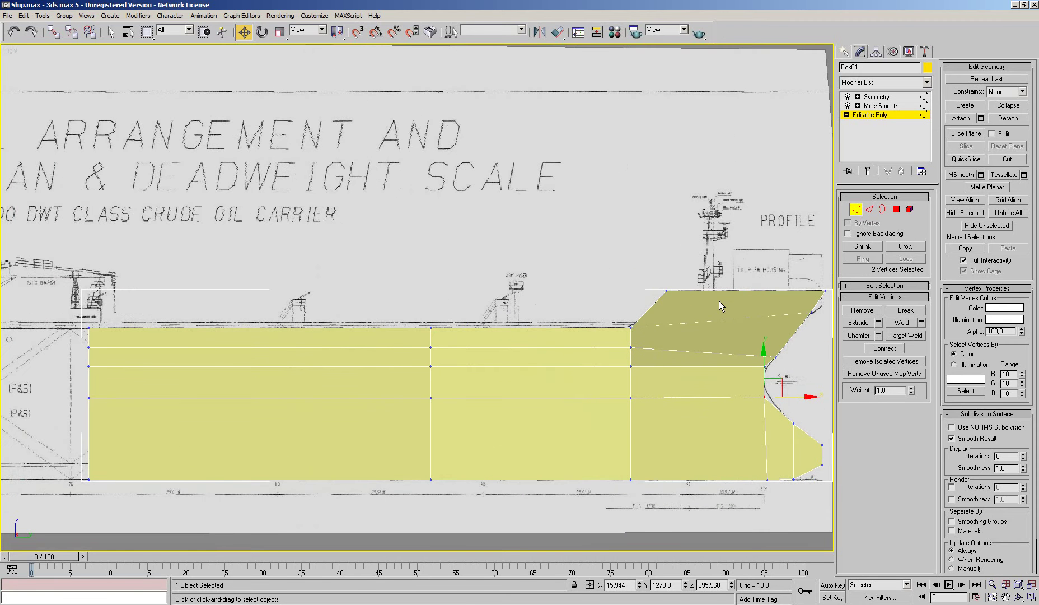
{"action": "key", "text": "t"}
{"action": "scroll", "coordinate": [624, 240], "scroll_direction": "up", "scroll_amount": 2}
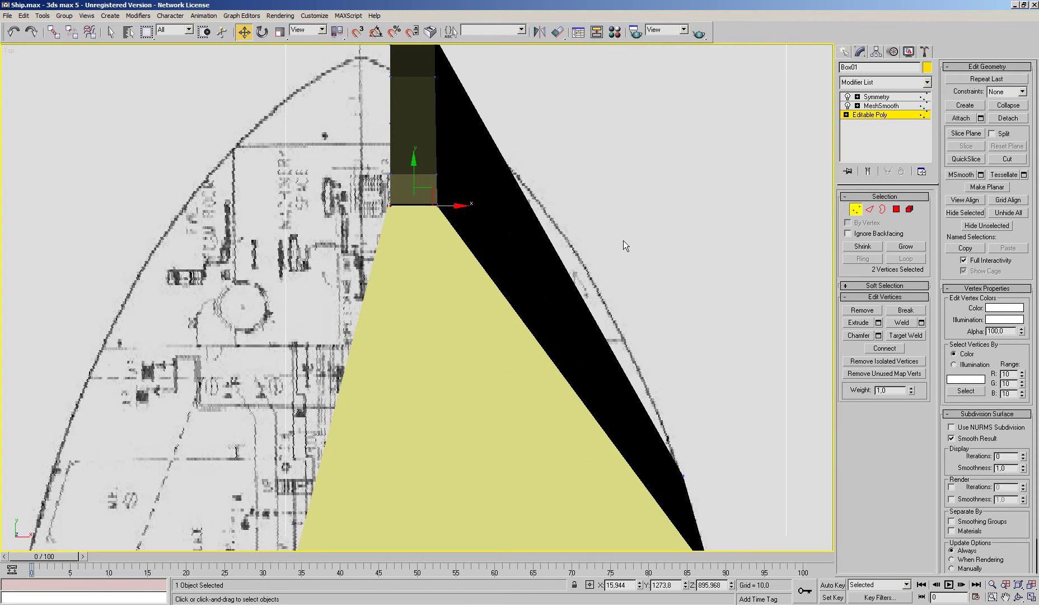
{"action": "scroll", "coordinate": [632, 260], "scroll_direction": "up", "scroll_amount": 2}
Exit vertex editing and orbit the full mirrored, smoothed hull in perspective
{"action": "key", "text": "p"}
{"action": "mouse_move", "coordinate": [581, 305]}
{"action": "middle_mouse_down", "text": "alt"}
{"action": "mouse_move", "coordinate": [609, 324]}
{"action": "mouse_move", "coordinate": [592, 294]}
{"action": "mouse_move", "coordinate": [686, 268]}
{"action": "middle_mouse_up", "text": "alt"}
{"action": "scroll", "coordinate": [641, 320], "scroll_direction": "up", "scroll_amount": 3}
{"action": "scroll", "coordinate": [592, 295], "scroll_direction": "up", "scroll_amount": 3}
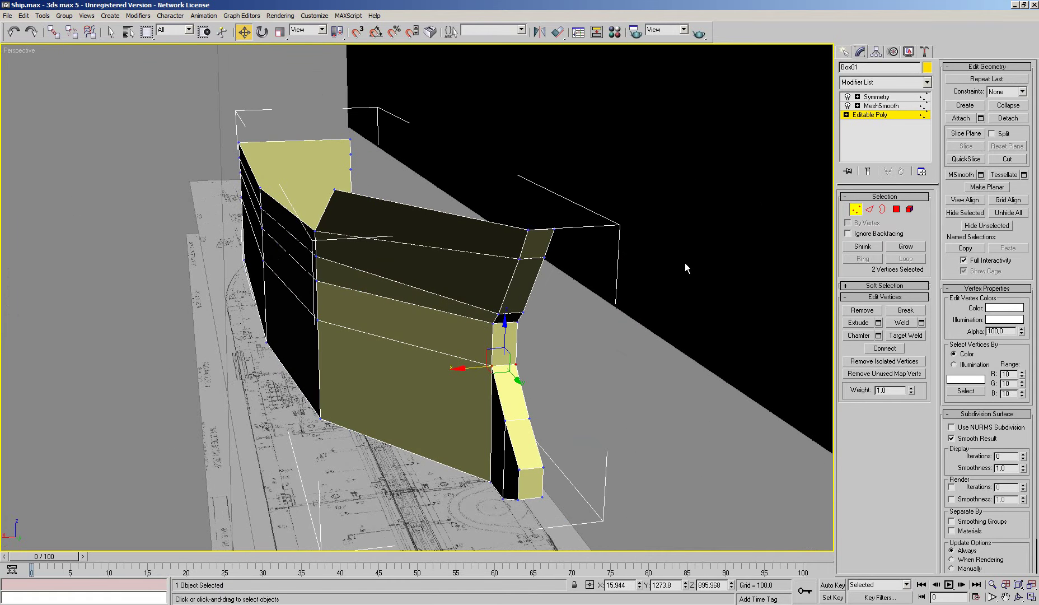
{"action": "left_click", "coordinate": [855, 209]}
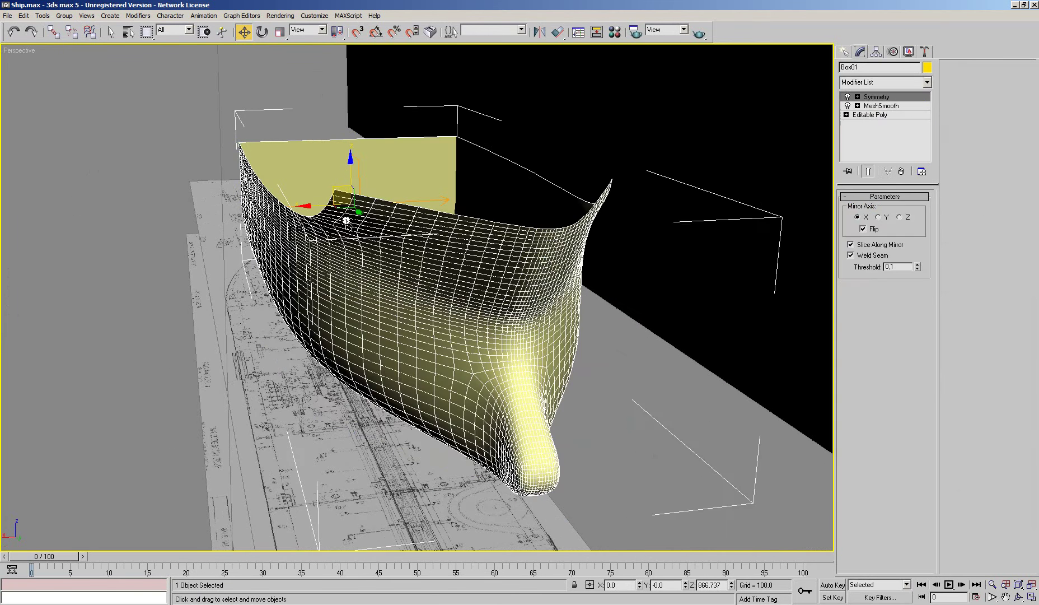
{"action": "middle_click_drag", "start_coordinate": [437, 290], "coordinate": [445, 278], "text": "alt"}
{"action": "scroll", "coordinate": [451, 276], "scroll_direction": "up", "scroll_amount": 3}
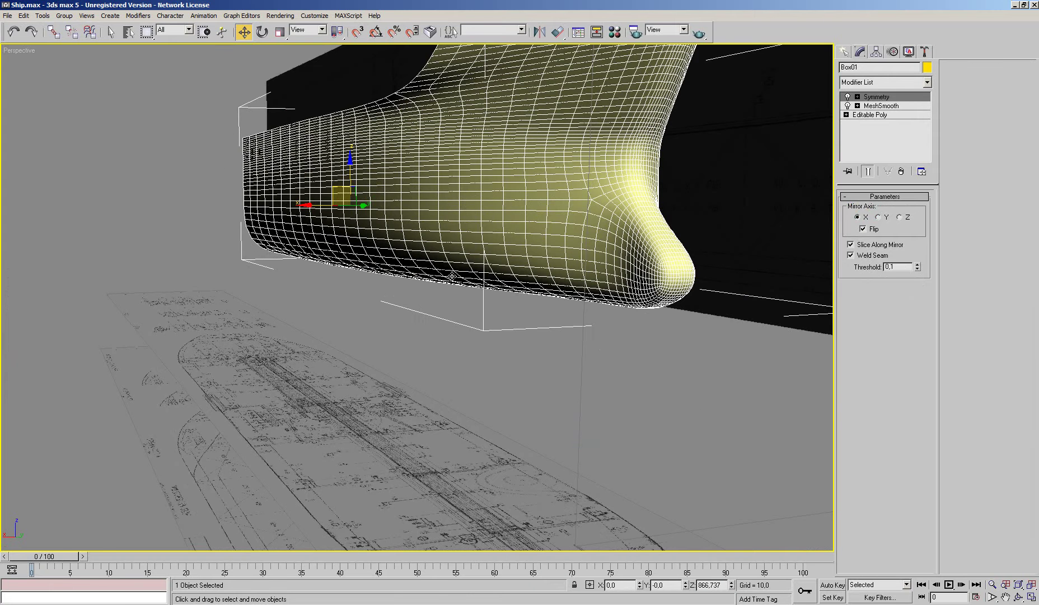
Restore the previous view and reselect the hull object Box01
{"action": "key", "text": "shift+z"}
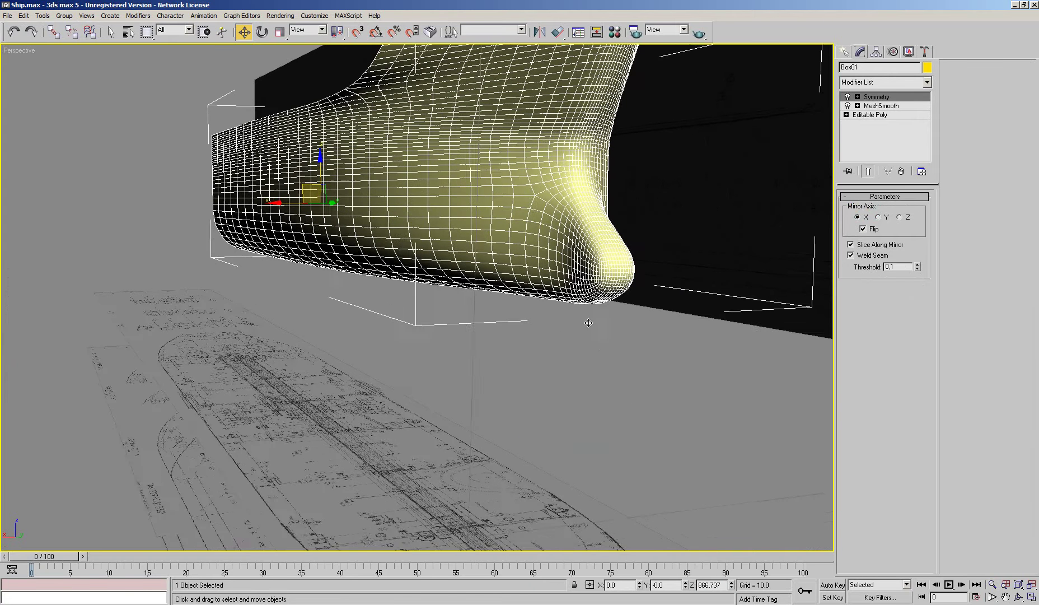
{"action": "key", "text": "shift+z"}
{"action": "key", "text": "ctrl+z"}
{"action": "left_click", "coordinate": [870, 209]}
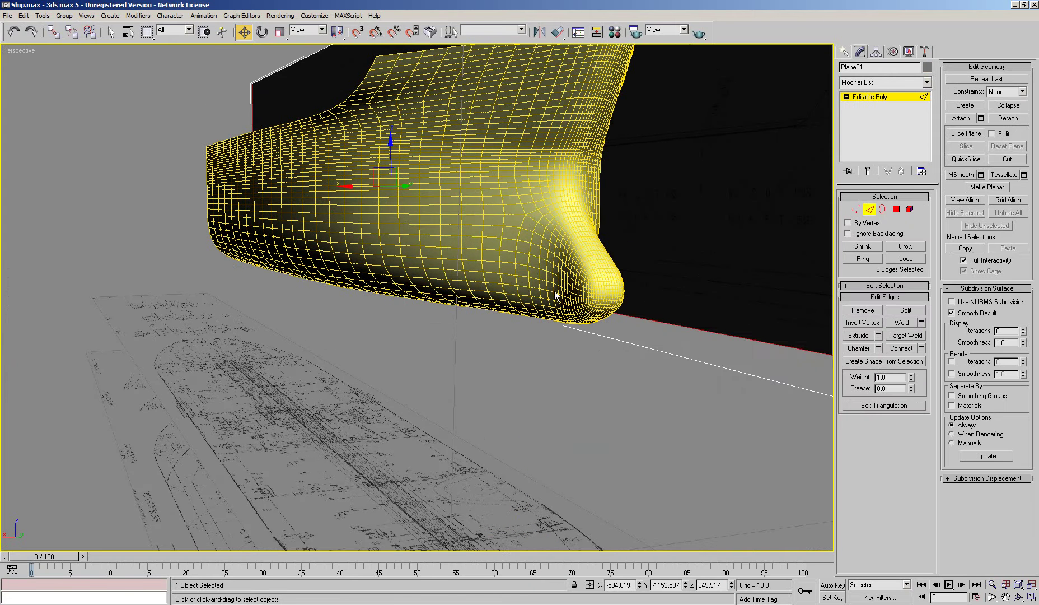
{"action": "left_click", "coordinate": [759, 257]}
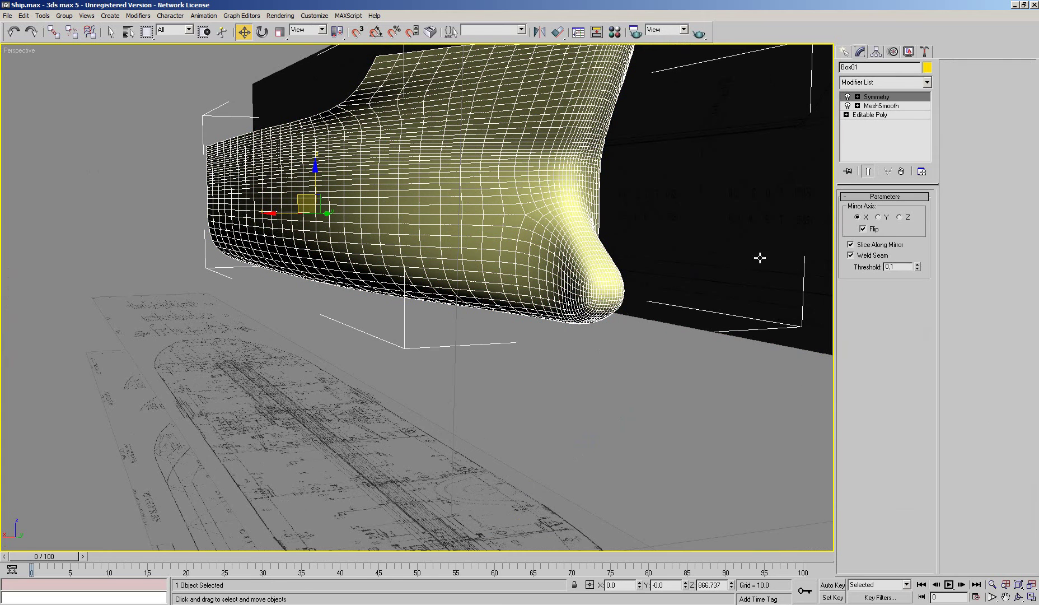
Set the hull object's colour to black
{"action": "left_click", "coordinate": [927, 67]}
{"action": "left_click", "coordinate": [608, 334]}
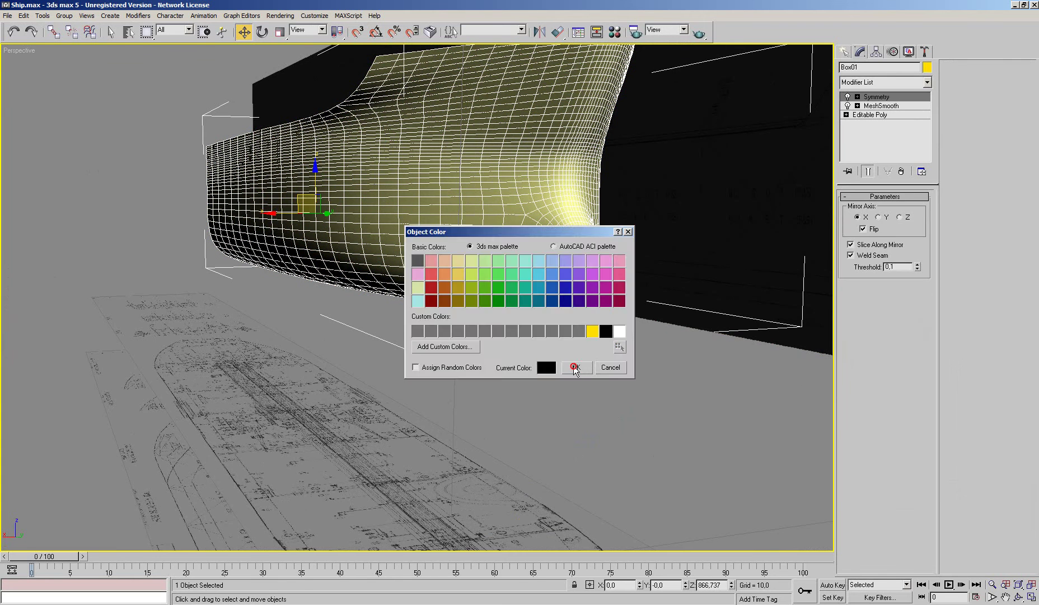
{"action": "left_click", "coordinate": [574, 365]}
Reselect the hull and return to the Editable Poly cage at Edge level
{"action": "left_click", "coordinate": [575, 308]}
{"action": "scroll", "coordinate": [574, 308], "scroll_direction": "down", "scroll_amount": 2}
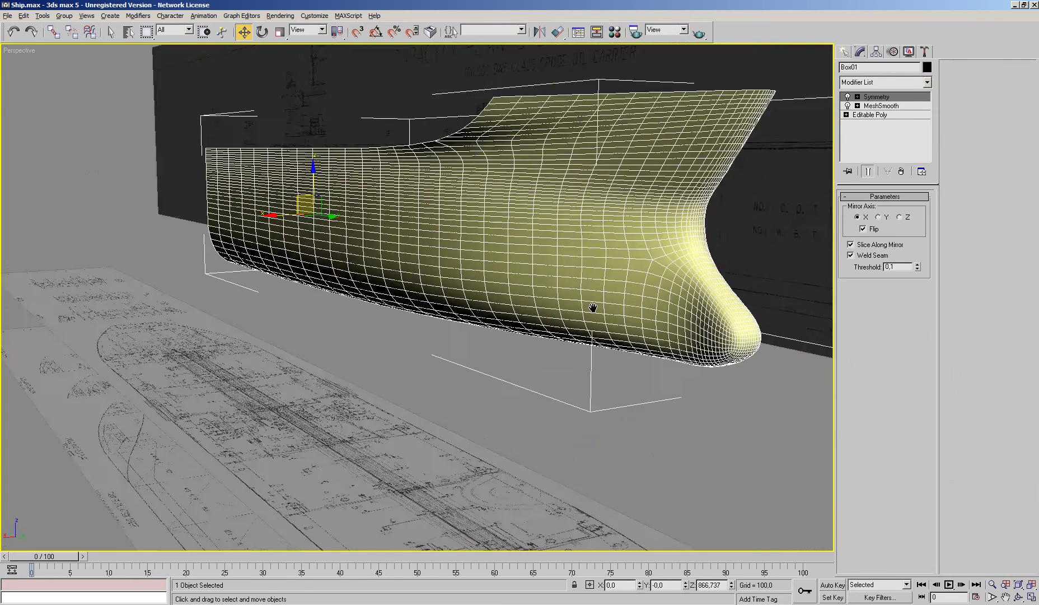
{"action": "scroll", "coordinate": [575, 308], "scroll_direction": "down", "scroll_amount": 2}
{"action": "scroll", "coordinate": [575, 308], "scroll_direction": "down", "scroll_amount": 2}
{"action": "left_click", "coordinate": [865, 116]}
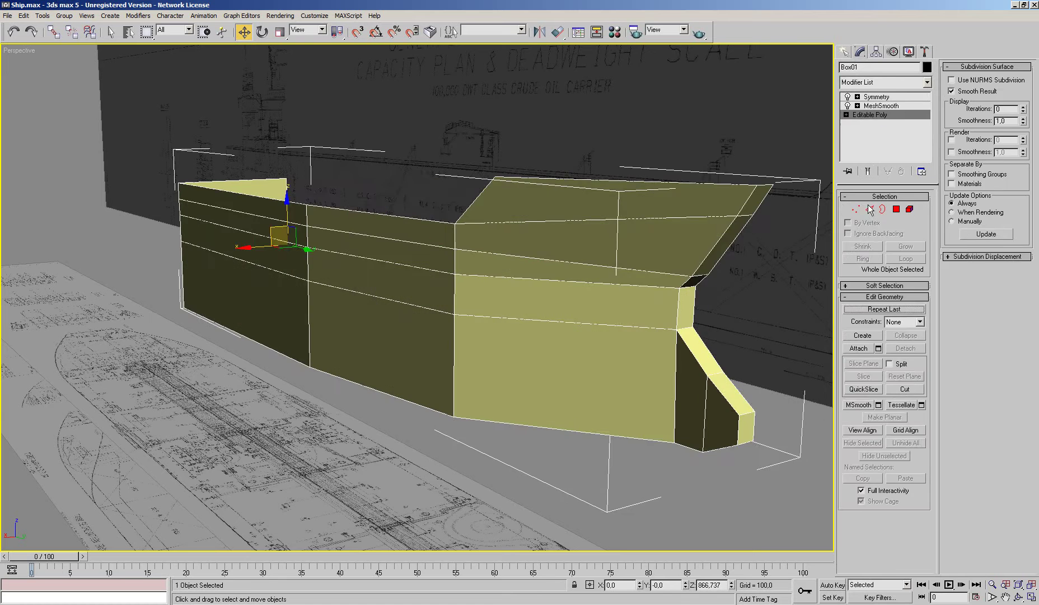
{"action": "key", "text": "2"}
{"action": "mouse_move", "coordinate": [732, 302]}
{"action": "middle_mouse_down", "text": "alt"}
{"action": "mouse_move", "coordinate": [659, 332]}
{"action": "mouse_move", "coordinate": [608, 327]}
{"action": "middle_mouse_up", "text": "alt"}
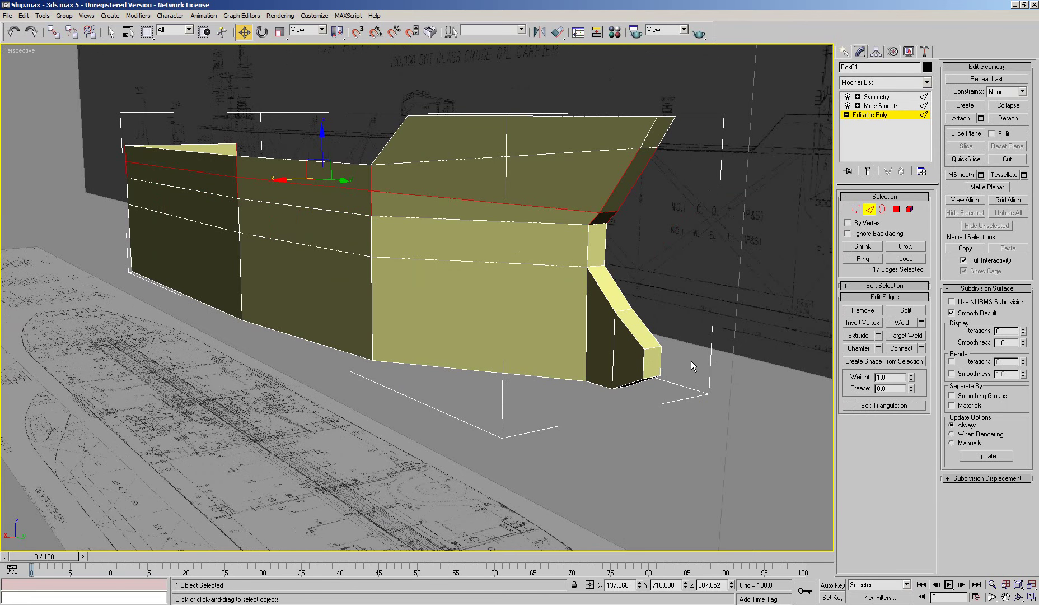
In the Right view, connect the lower vertical hull edges to add a horizontal edge loop
{"action": "key", "text": "r"}
{"action": "scroll", "coordinate": [700, 352], "scroll_direction": "up", "scroll_amount": 2}
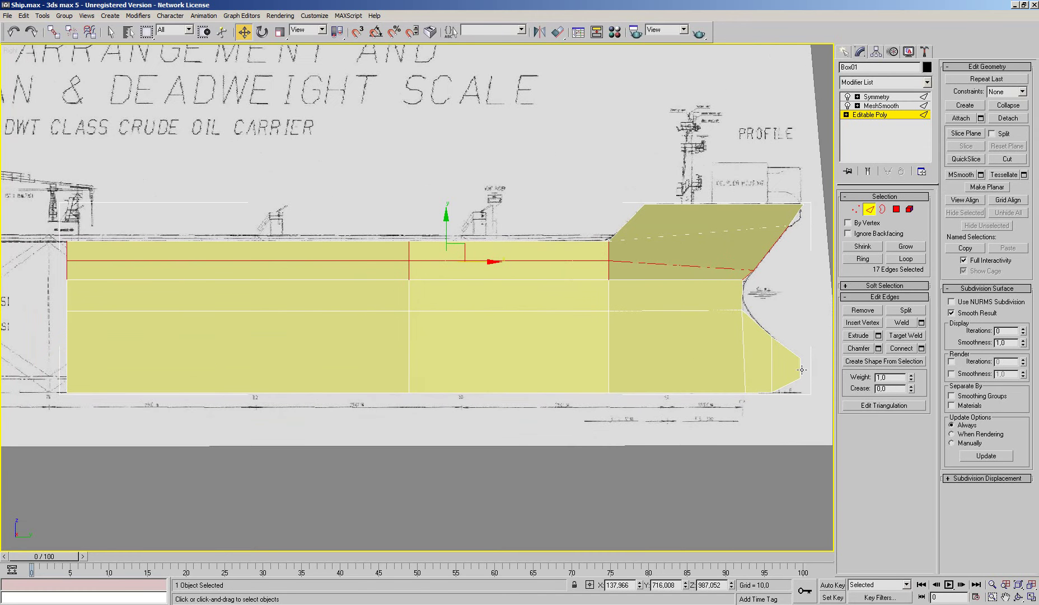
{"action": "left_click", "coordinate": [802, 369]}
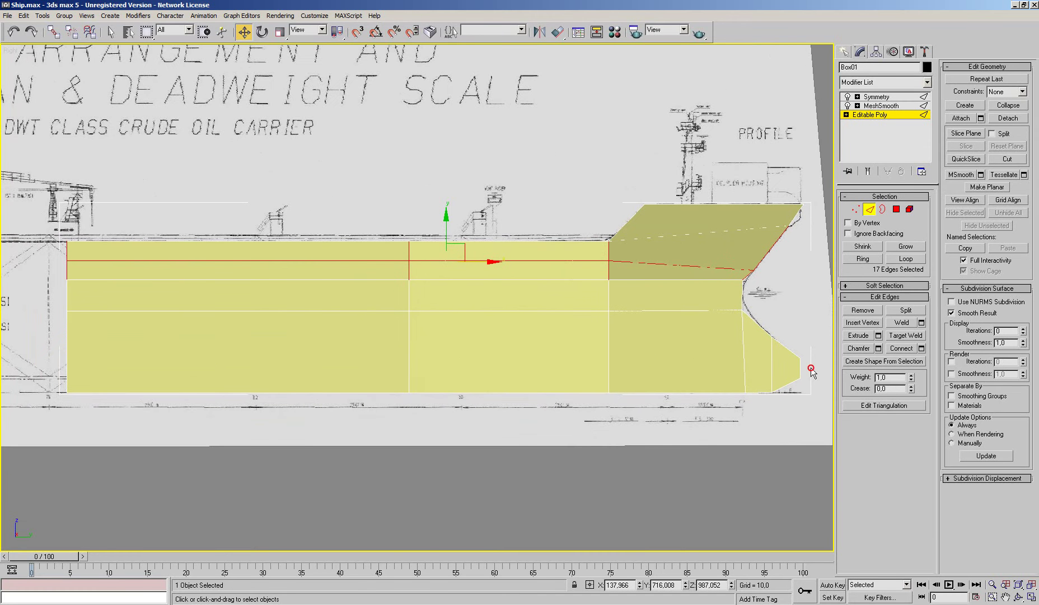
{"action": "left_click", "coordinate": [24, 362]}
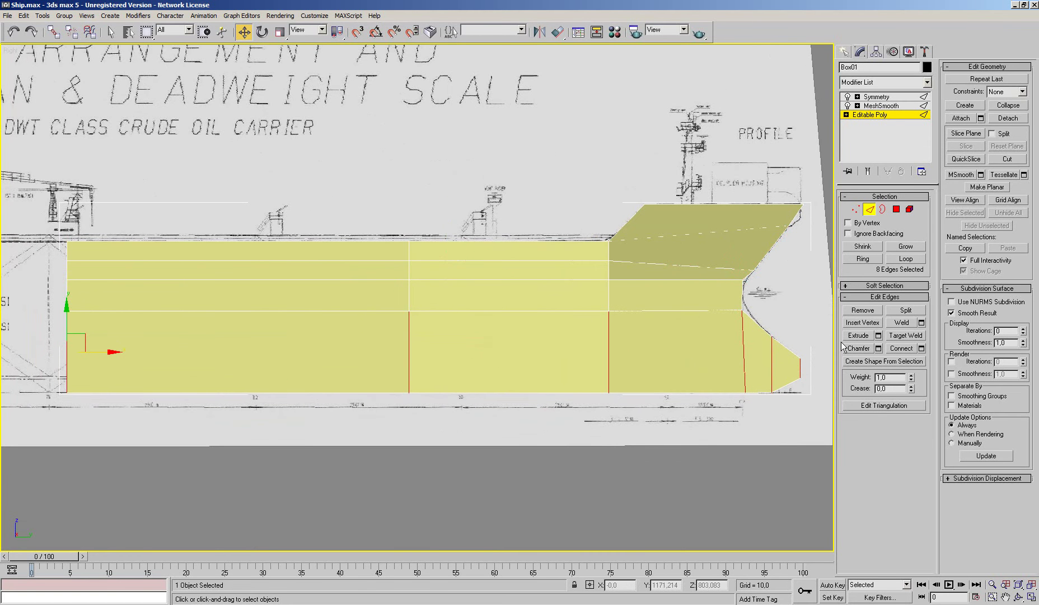
{"action": "left_click", "coordinate": [922, 350]}
{"action": "left_click", "coordinate": [492, 298]}
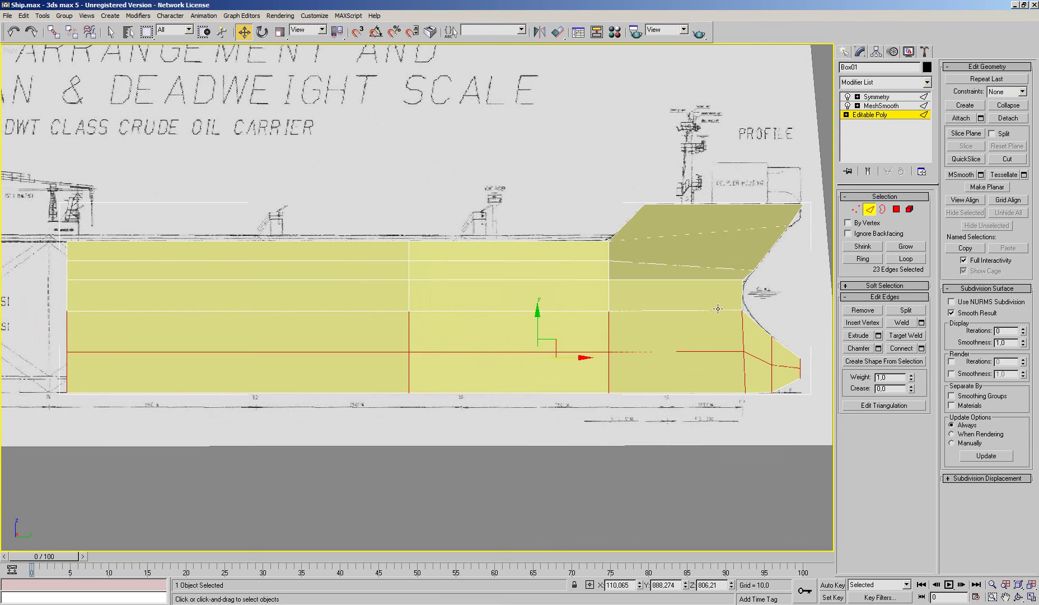
With vertex moves constrained to edges, slide the new vertex row lower on the hull
{"action": "left_click", "coordinate": [856, 210]}
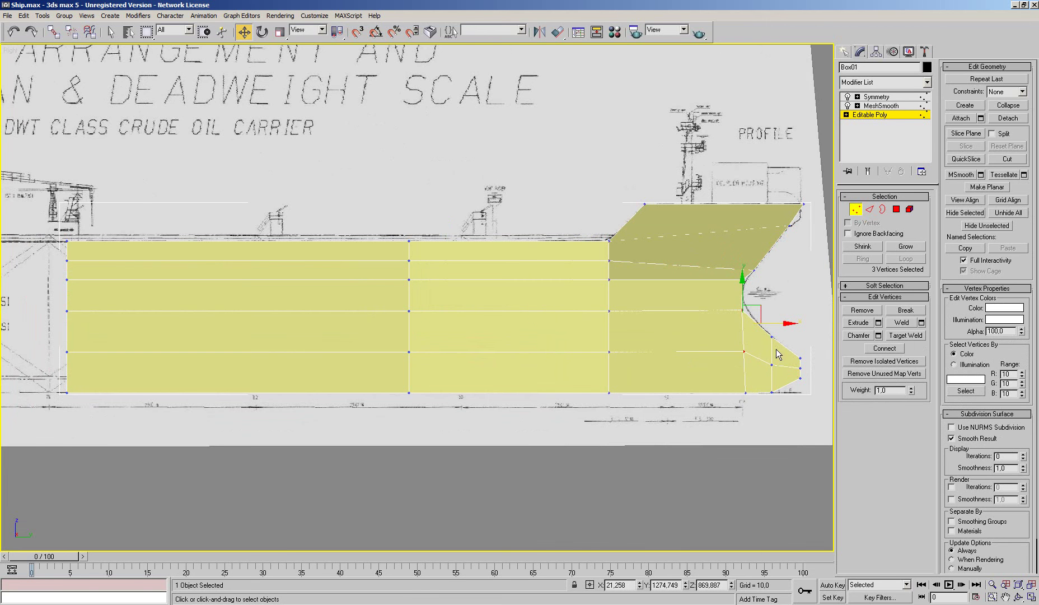
{"action": "left_click", "coordinate": [1023, 91]}
{"action": "left_click", "coordinate": [1002, 107]}
{"action": "mouse_move", "coordinate": [756, 347]}
{"action": "left_mouse_down"}
{"action": "mouse_move", "coordinate": [412, 379]}
{"action": "mouse_move", "coordinate": [64, 367]}
{"action": "left_mouse_up"}
{"action": "middle_click_drag", "start_coordinate": [377, 324], "coordinate": [380, 325]}
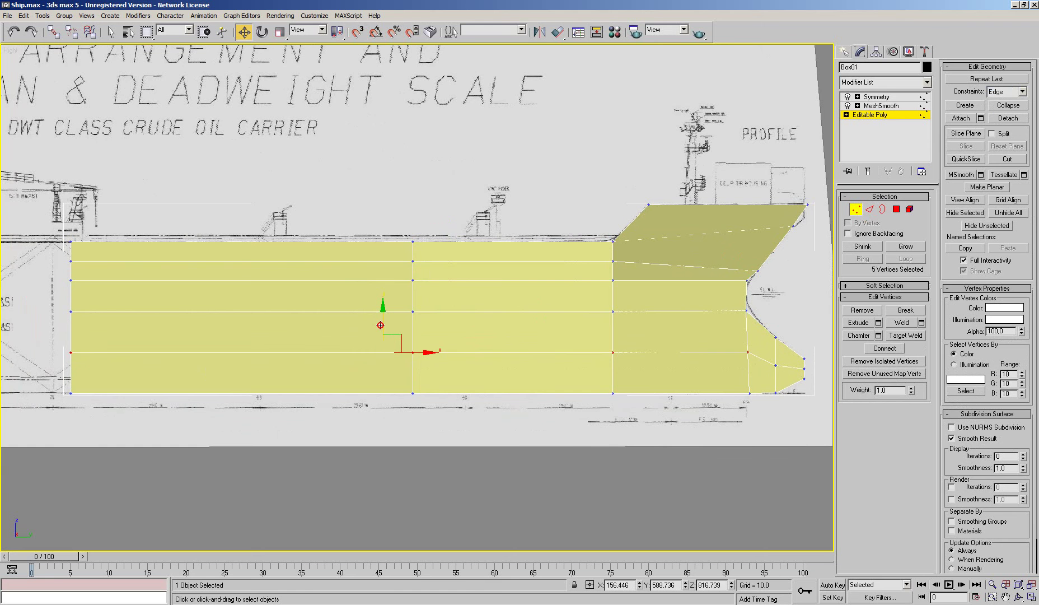
{"action": "left_click_drag", "start_coordinate": [401, 343], "coordinate": [401, 359]}
Nudge the bow-tip vertex along its edge to follow the blueprint
{"action": "middle_click_drag", "start_coordinate": [703, 417], "coordinate": [480, 399]}
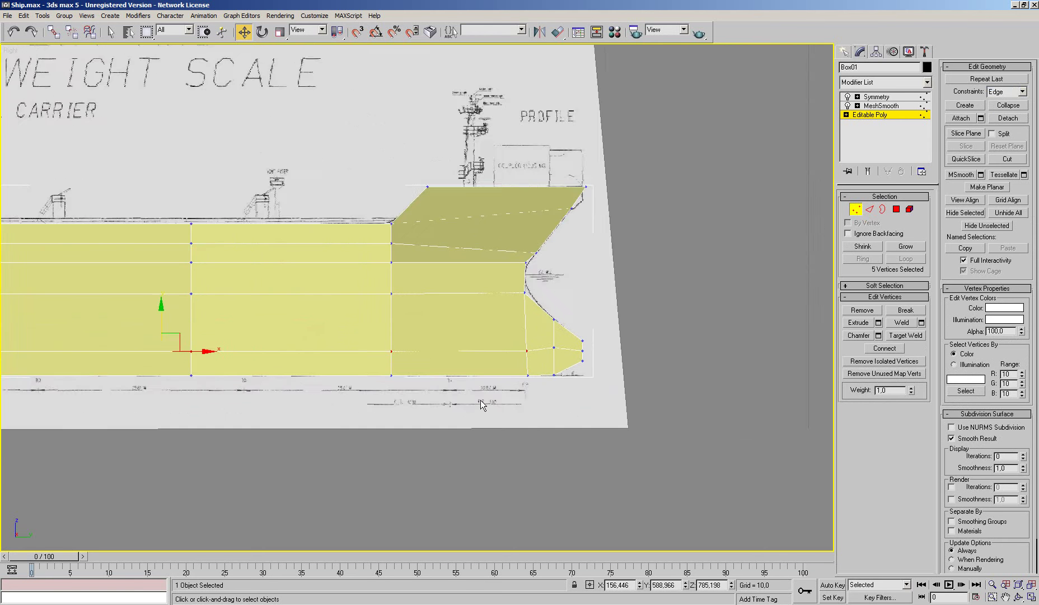
{"action": "scroll", "coordinate": [480, 399], "scroll_direction": "up", "scroll_amount": 5}
{"action": "left_click", "coordinate": [713, 262]}
{"action": "left_click_drag", "start_coordinate": [717, 216], "coordinate": [715, 223]}
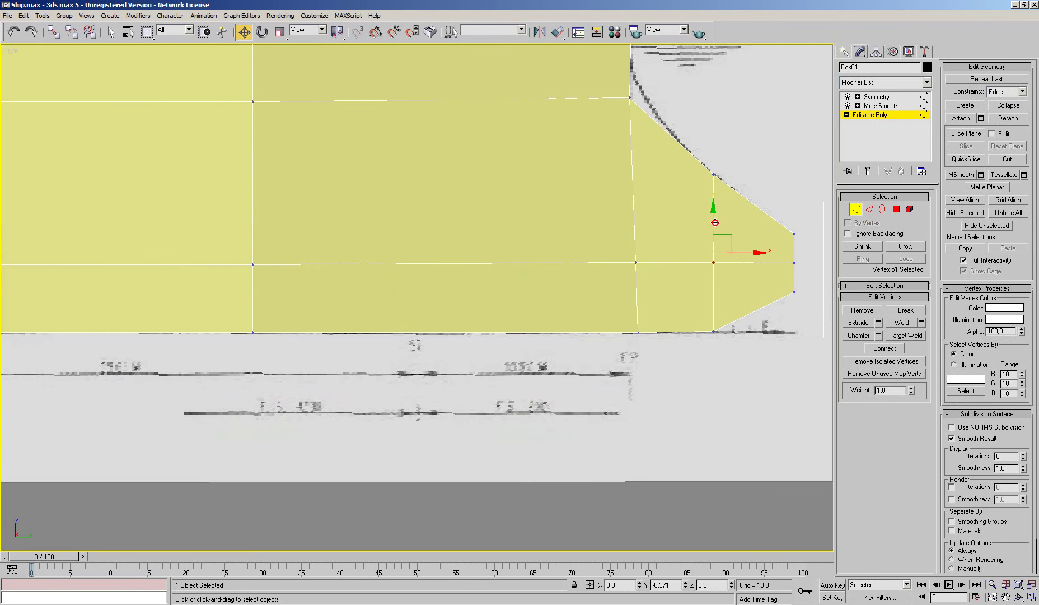
Preview the smoothed hull, then return to Edge level in the Perspective view
{"action": "scroll", "coordinate": [584, 309], "scroll_direction": "up", "scroll_amount": 3}
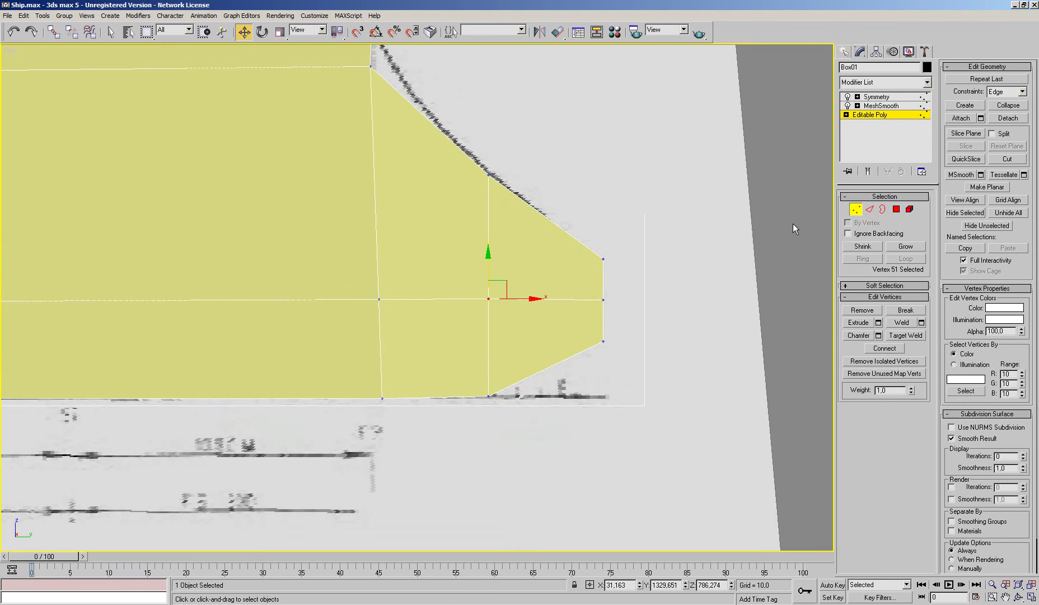
{"action": "left_click", "coordinate": [867, 172]}
{"action": "middle_click_drag", "start_coordinate": [675, 314], "coordinate": [682, 316]}
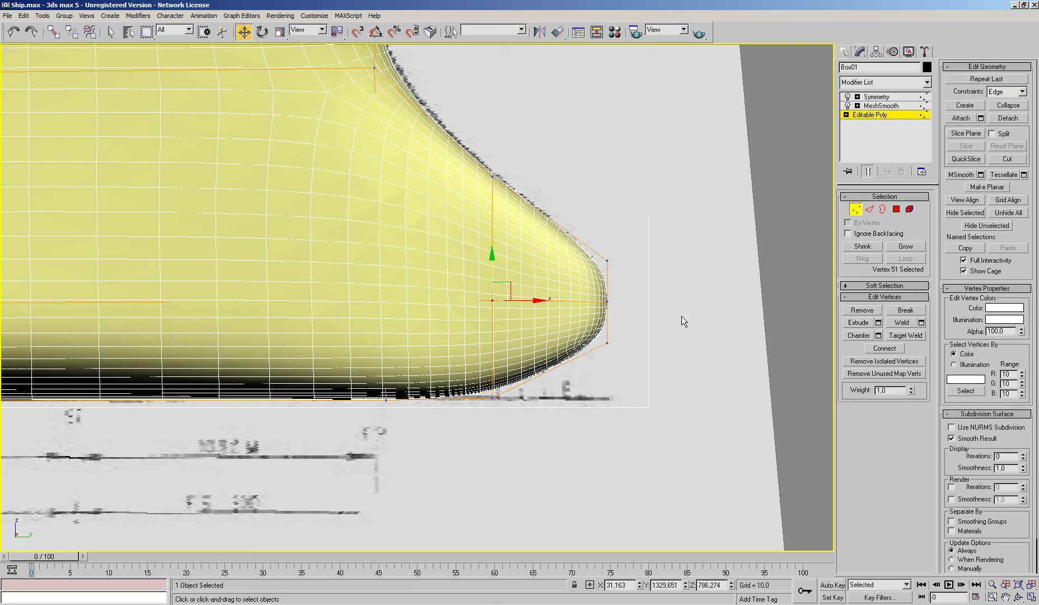
{"action": "left_click", "coordinate": [871, 209]}
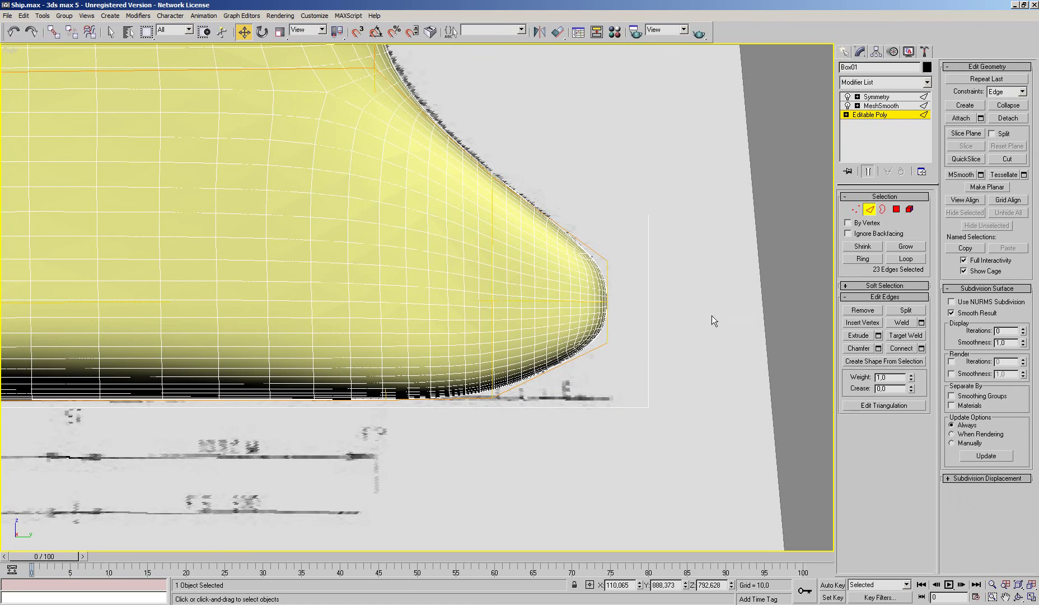
{"action": "key", "text": "p"}
{"action": "mouse_move", "coordinate": [680, 336]}
{"action": "middle_mouse_down", "text": "alt"}
{"action": "mouse_move", "coordinate": [698, 299]}
{"action": "mouse_move", "coordinate": [683, 324]}
{"action": "mouse_move", "coordinate": [788, 290]}
{"action": "middle_mouse_up", "text": "alt"}
Select two lower bow edges on the cage and try a move, then undo it
{"action": "left_click", "coordinate": [868, 171]}
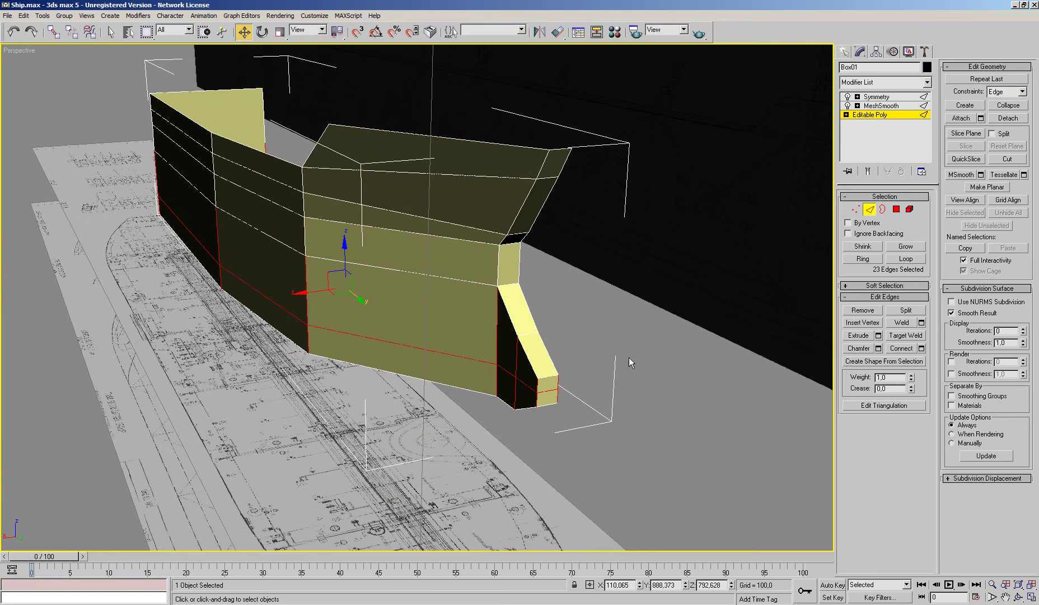
{"action": "left_click", "coordinate": [519, 391]}
{"action": "left_click", "coordinate": [509, 402], "text": "ctrl"}
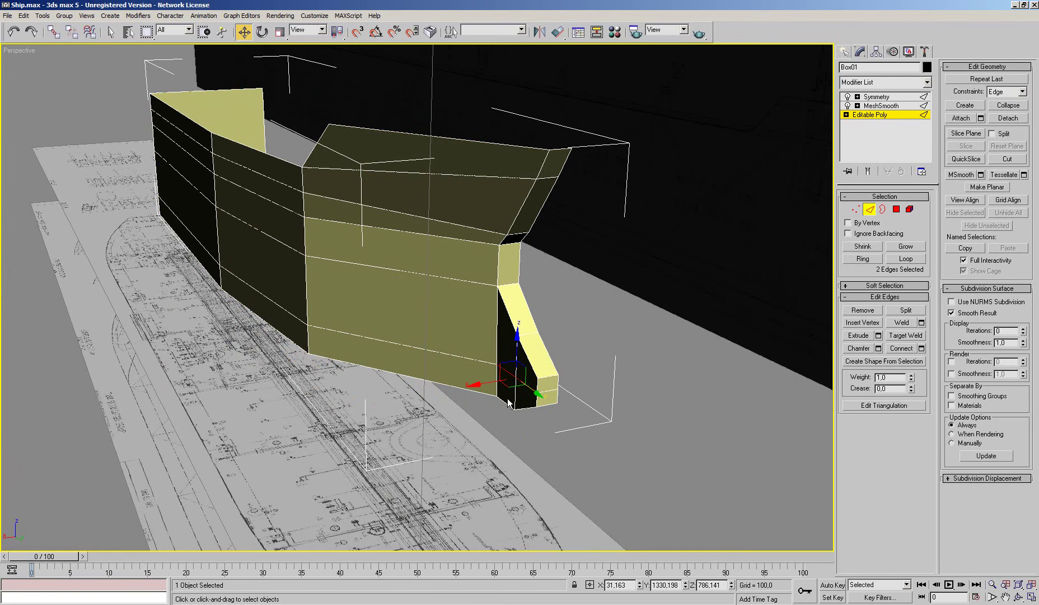
{"action": "left_click_drag", "start_coordinate": [488, 385], "coordinate": [470, 372]}
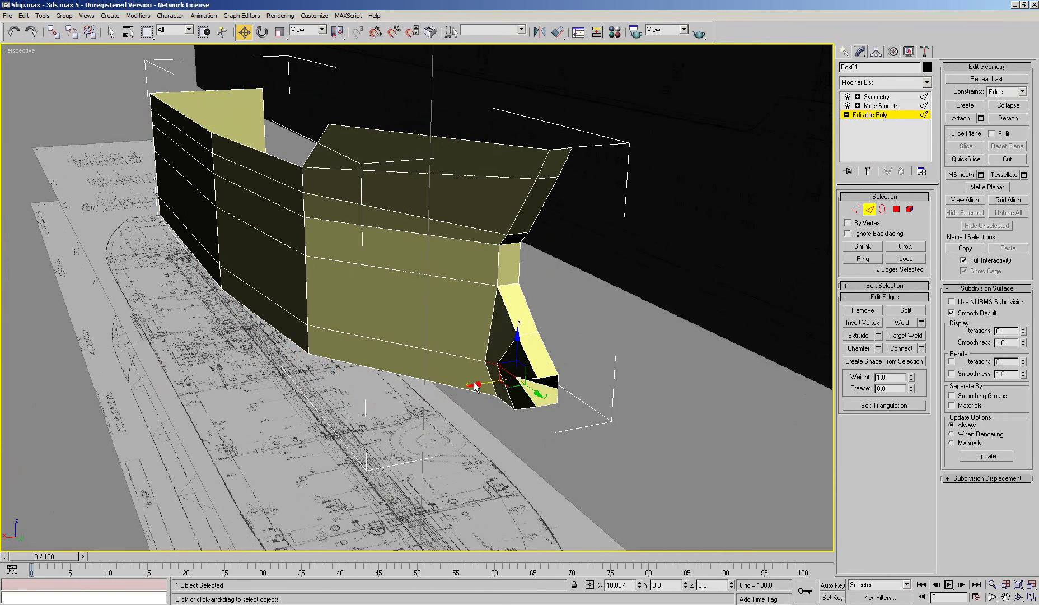
{"action": "left_click", "coordinate": [13, 31]}
With constraints set to None, slide the two bow edges along X, previewing the smoothed hull
{"action": "left_click", "coordinate": [1022, 92]}
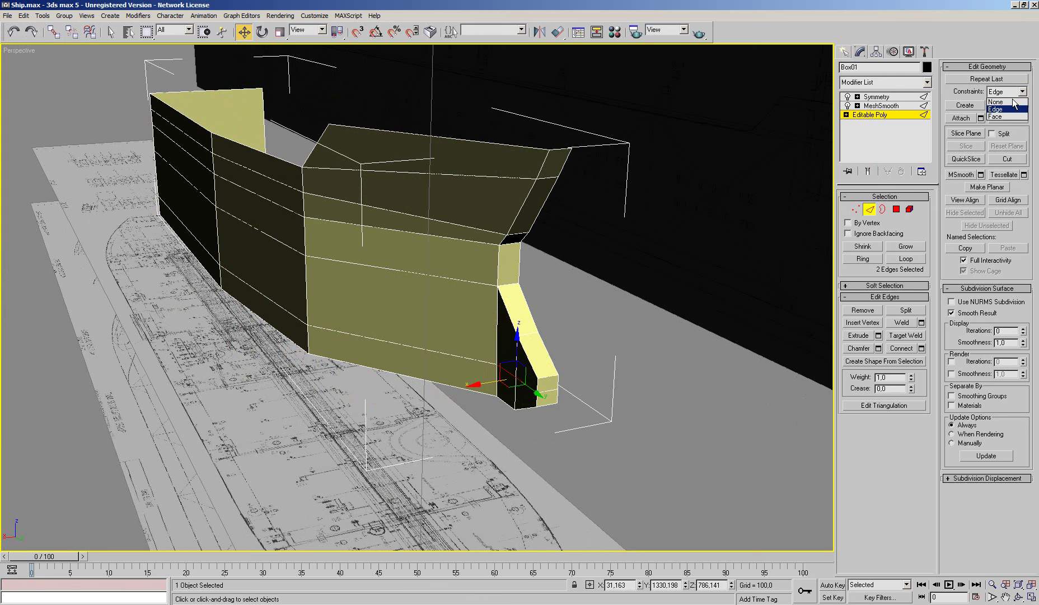
{"action": "key", "text": "Return"}
{"action": "left_click_drag", "start_coordinate": [482, 384], "coordinate": [480, 392]}
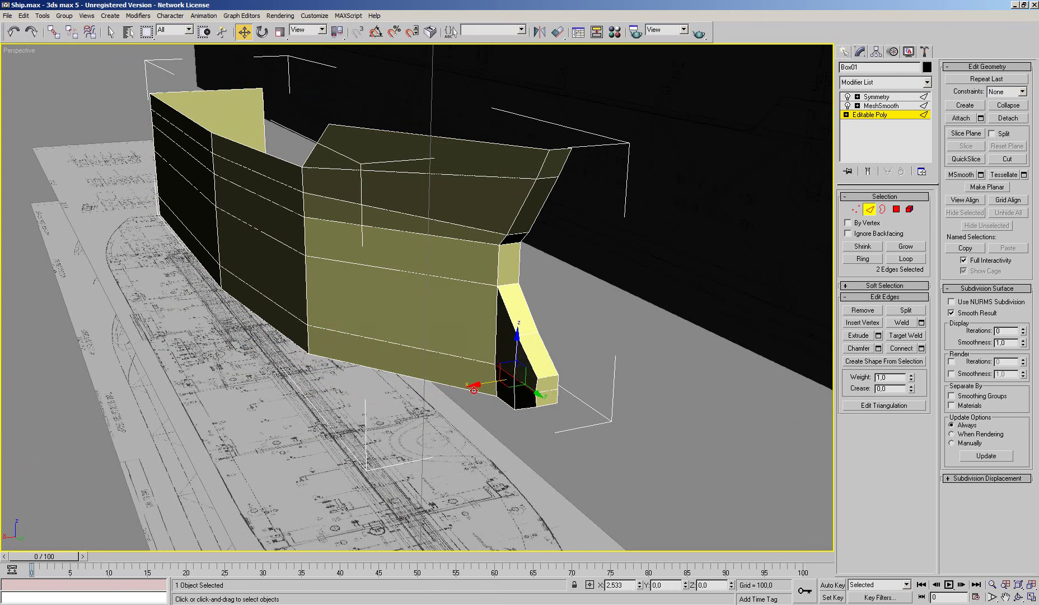
{"action": "left_click", "coordinate": [868, 171]}
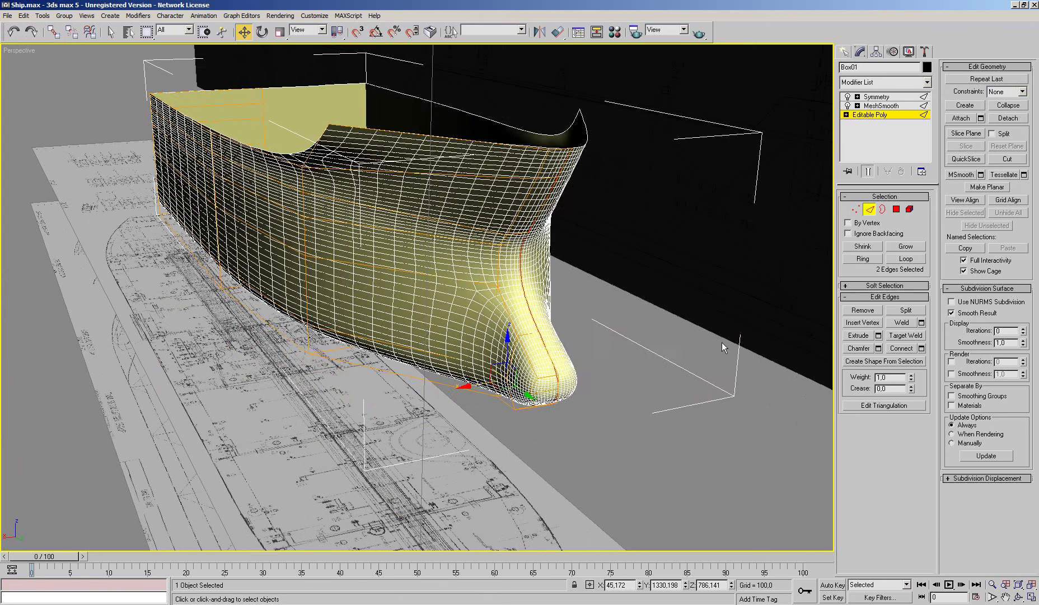
{"action": "mouse_move", "coordinate": [618, 371]}
{"action": "middle_mouse_down"}
{"action": "mouse_move", "coordinate": [559, 422]}
{"action": "mouse_move", "coordinate": [458, 389]}
{"action": "middle_mouse_up"}
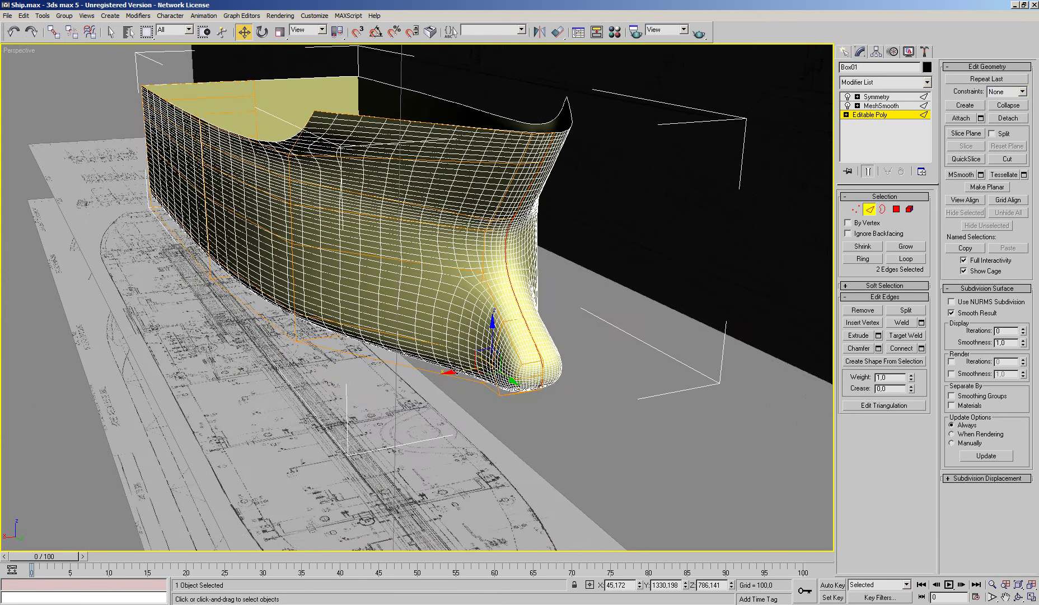
{"action": "left_click_drag", "start_coordinate": [457, 371], "coordinate": [455, 379]}
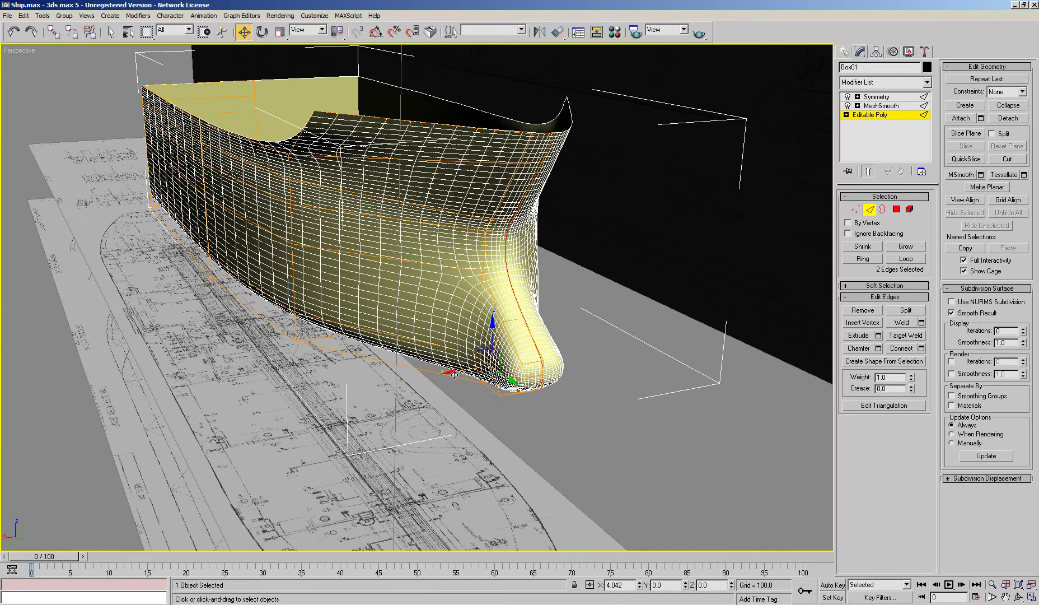
Inspect the reshaped bulbous bow and bring the tanker reference photo into view
{"action": "scroll", "coordinate": [541, 372], "scroll_direction": "up", "scroll_amount": 5}
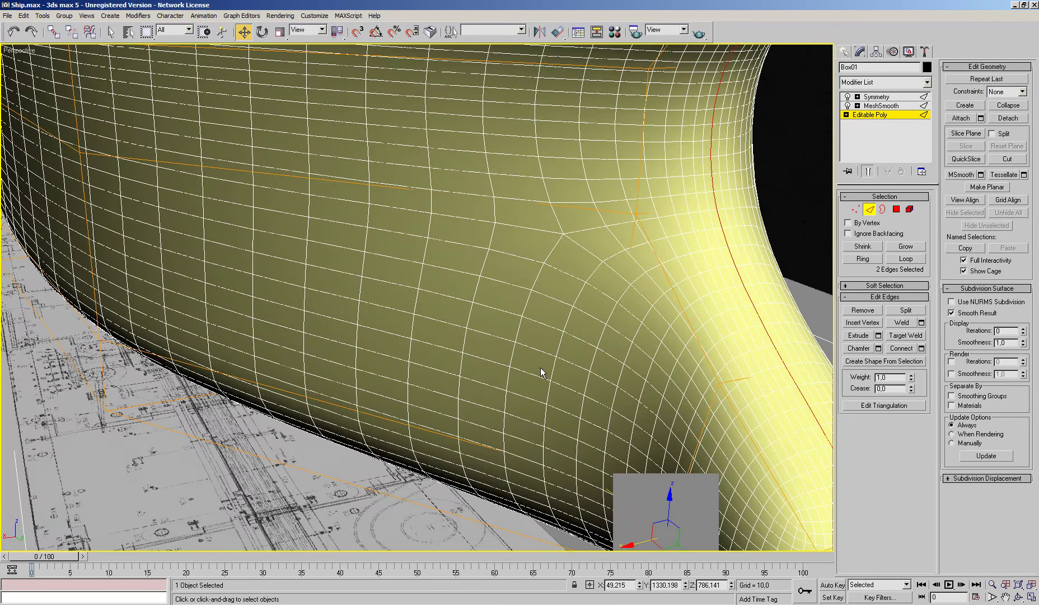
{"action": "middle_click_drag", "start_coordinate": [542, 372], "coordinate": [540, 367], "text": "alt"}
{"action": "scroll", "coordinate": [540, 367], "scroll_direction": "down", "scroll_amount": 5}
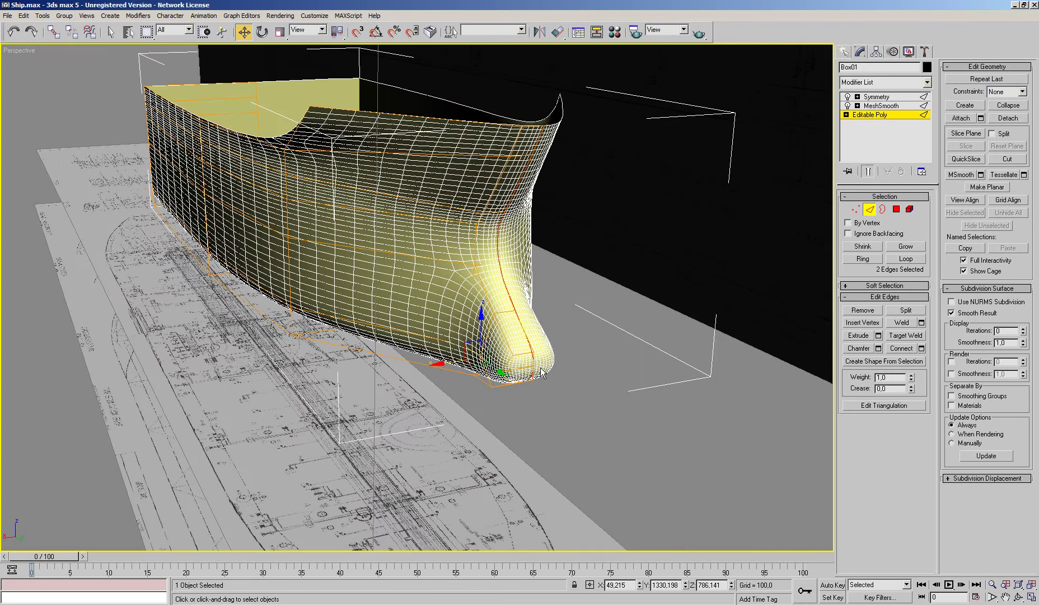
{"action": "scroll", "coordinate": [541, 372], "scroll_direction": "up", "scroll_amount": 5}
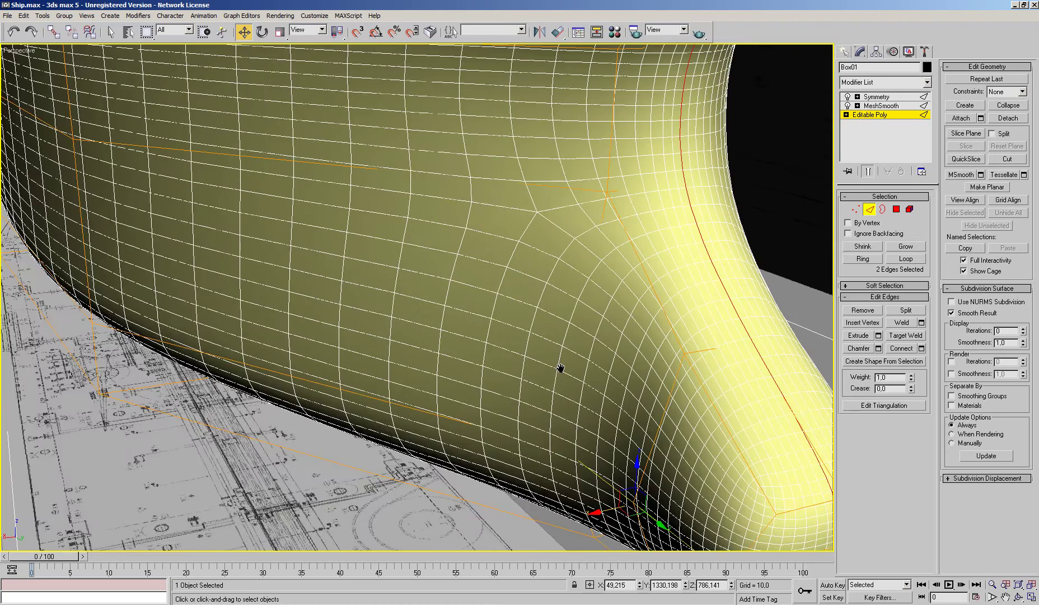
{"action": "middle_click_drag", "start_coordinate": [559, 368], "coordinate": [519, 358], "text": "alt"}
{"action": "scroll", "coordinate": [560, 368], "scroll_direction": "down", "scroll_amount": 5}
{"action": "scroll", "coordinate": [519, 358], "scroll_direction": "up", "scroll_amount": 3}
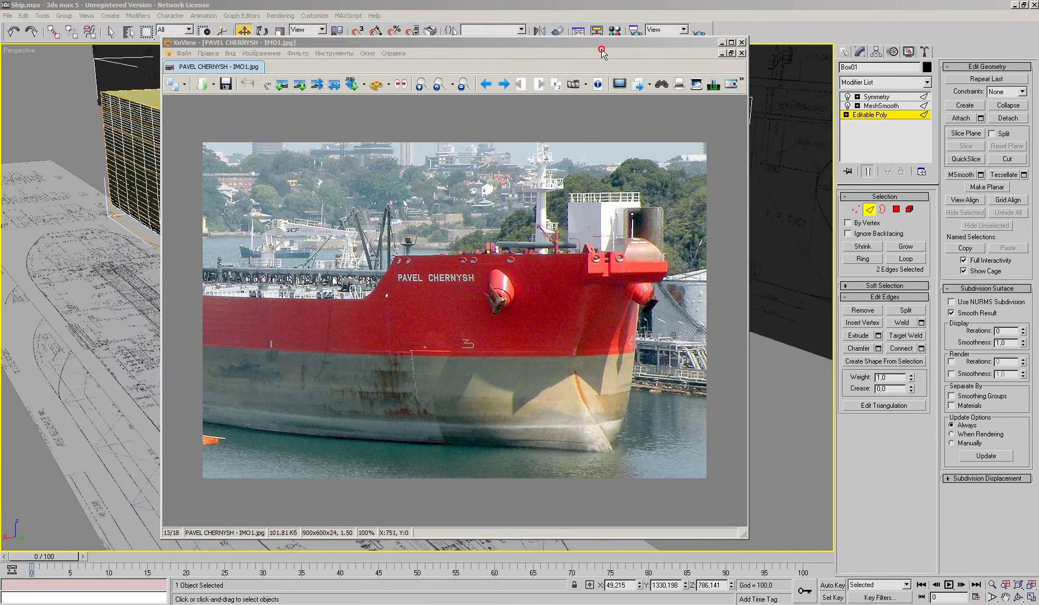
{"action": "left_click_drag", "start_coordinate": [629, 44], "coordinate": [290, 79]}
Back on the low-poly cage, select the stem edge loop plus two more stem edges
{"action": "left_click", "coordinate": [837, 239]}
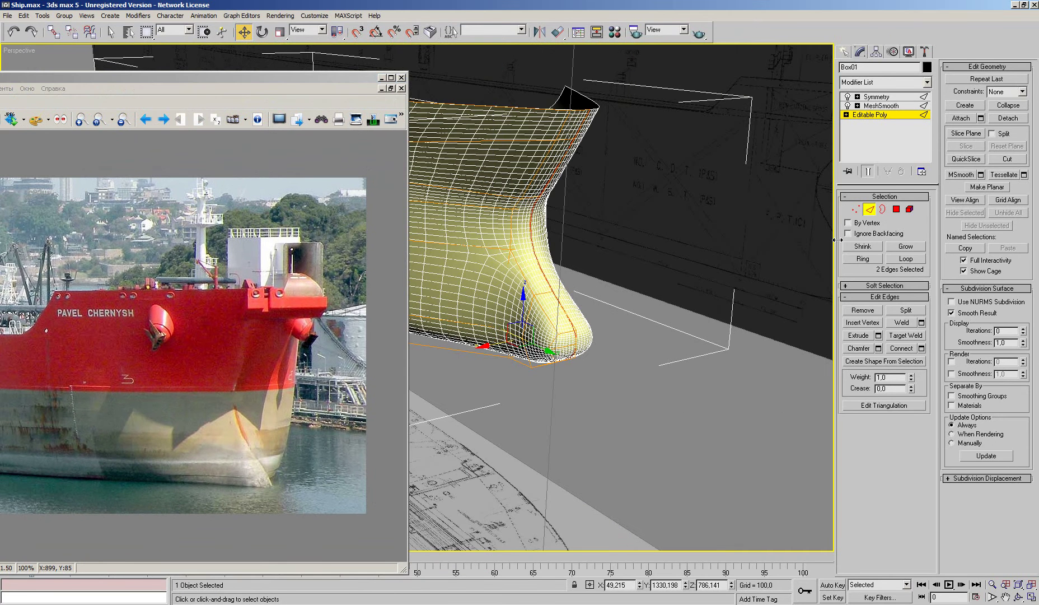
{"action": "left_click", "coordinate": [867, 172]}
{"action": "scroll", "coordinate": [542, 308], "scroll_direction": "up", "scroll_amount": 4}
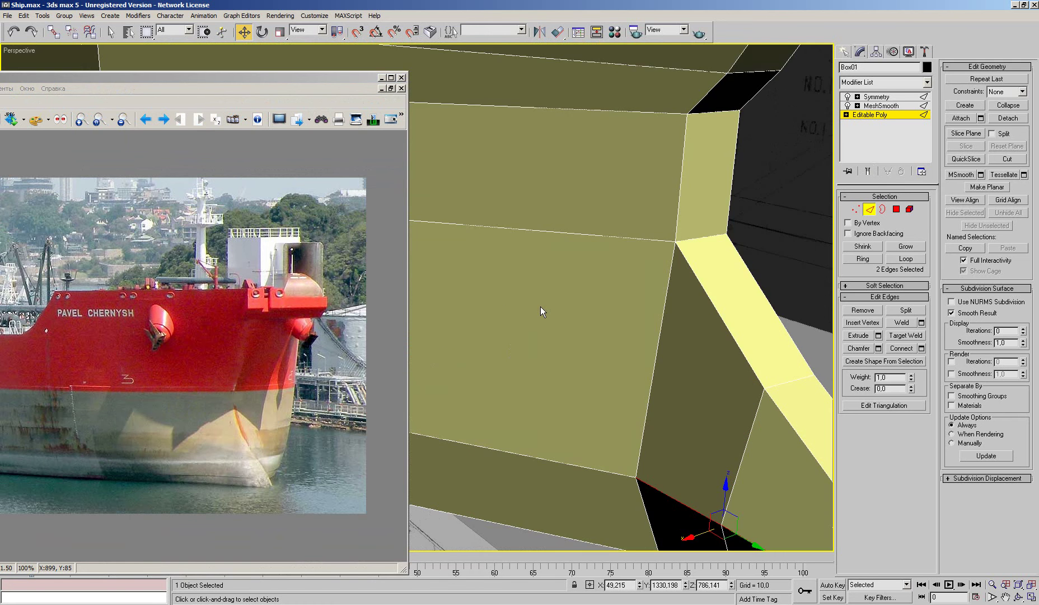
{"action": "scroll", "coordinate": [475, 290], "scroll_direction": "down", "scroll_amount": 4}
{"action": "left_click", "coordinate": [437, 289]}
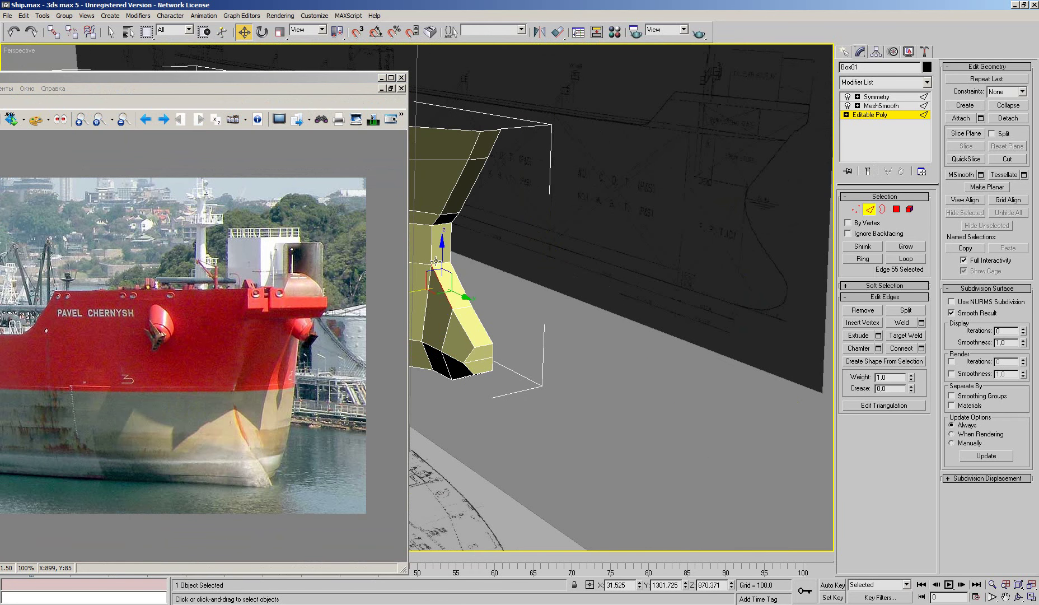
{"action": "left_click", "coordinate": [905, 259]}
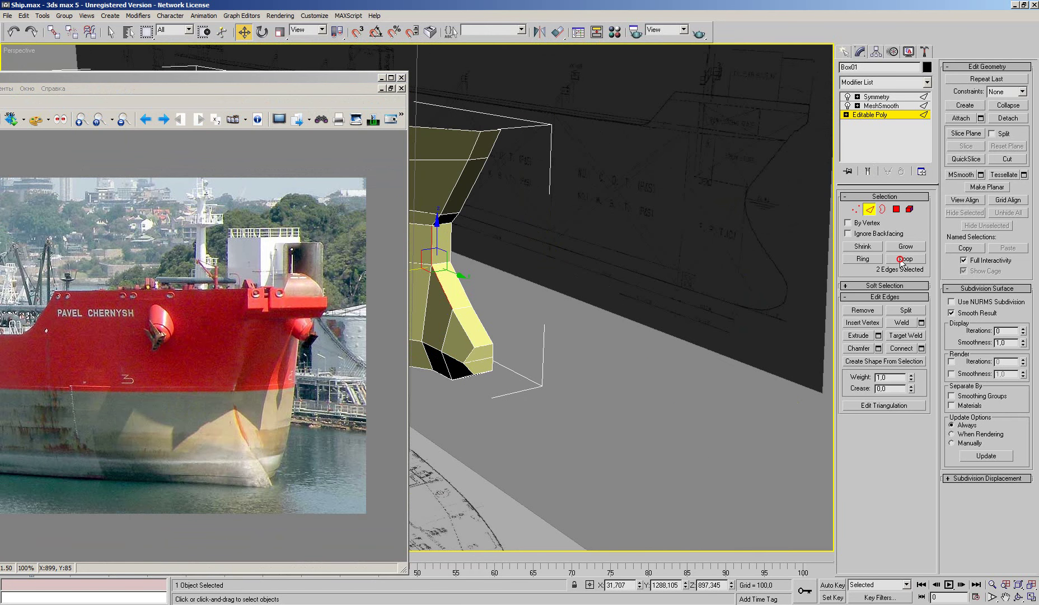
{"action": "middle_click_drag", "start_coordinate": [525, 352], "coordinate": [604, 323]}
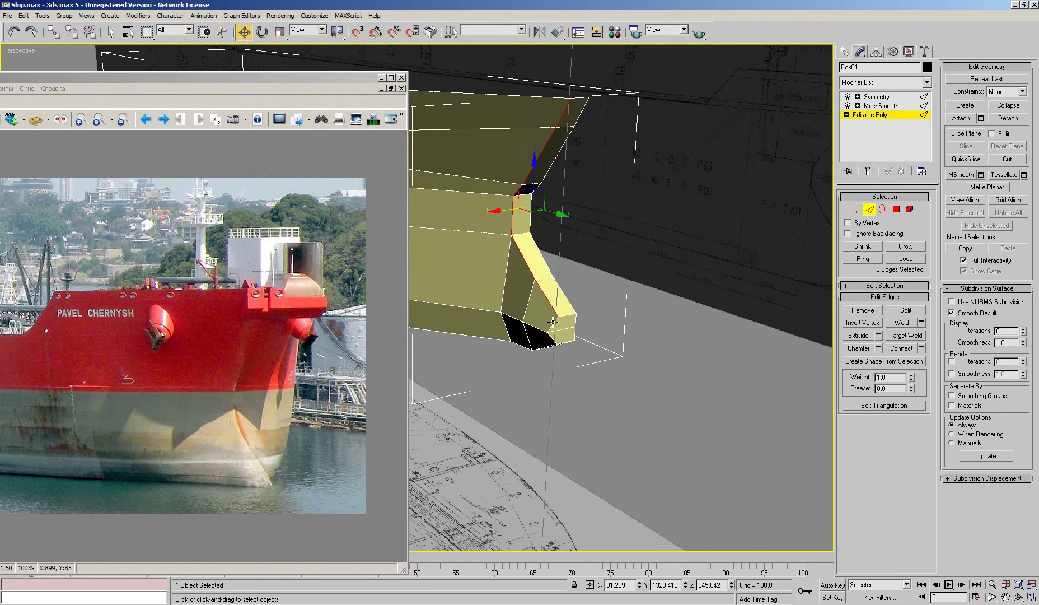
{"action": "left_click", "coordinate": [553, 340], "text": "ctrl"}
{"action": "left_click", "coordinate": [556, 339], "text": "ctrl"}
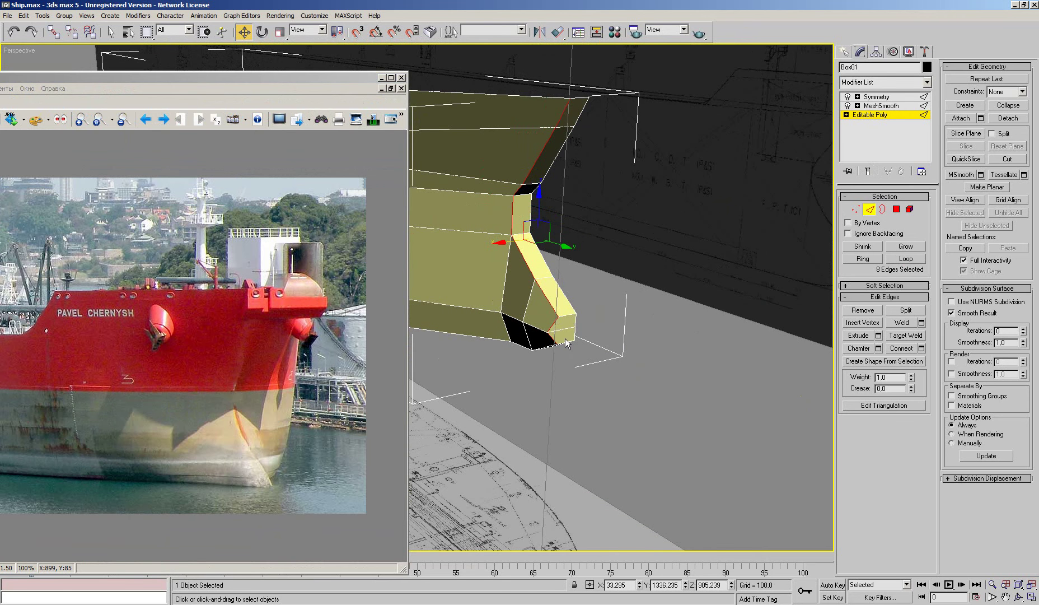
Add a bow underside edge and slide all selected stem edges along X
{"action": "middle_click_drag", "start_coordinate": [566, 338], "coordinate": [568, 237]}
{"action": "scroll", "coordinate": [568, 280], "scroll_direction": "up", "scroll_amount": 2}
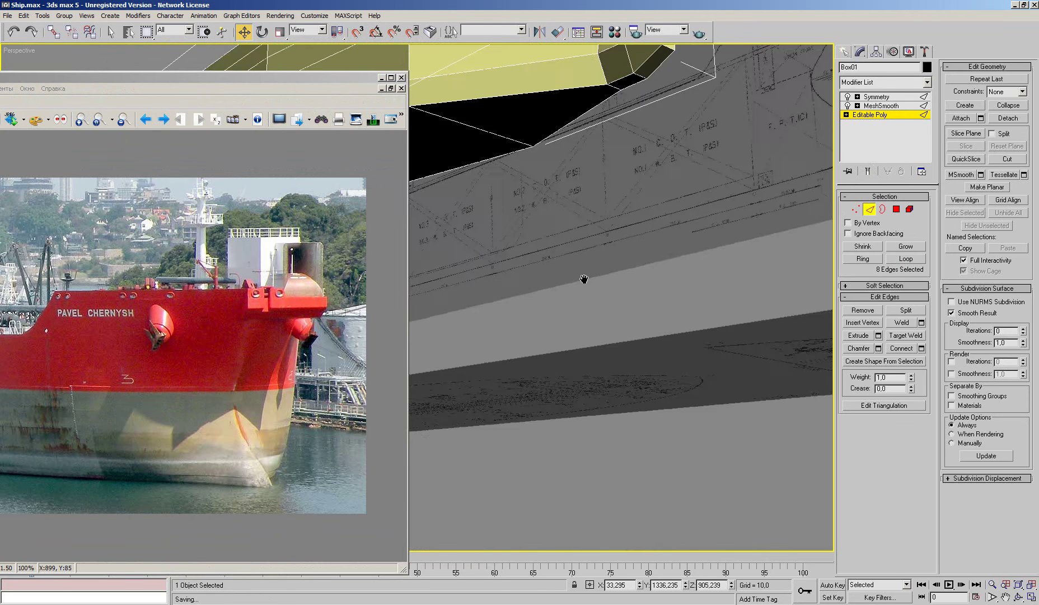
{"action": "middle_click_drag", "start_coordinate": [584, 278], "coordinate": [584, 325]}
{"action": "left_click", "coordinate": [613, 146], "text": "ctrl"}
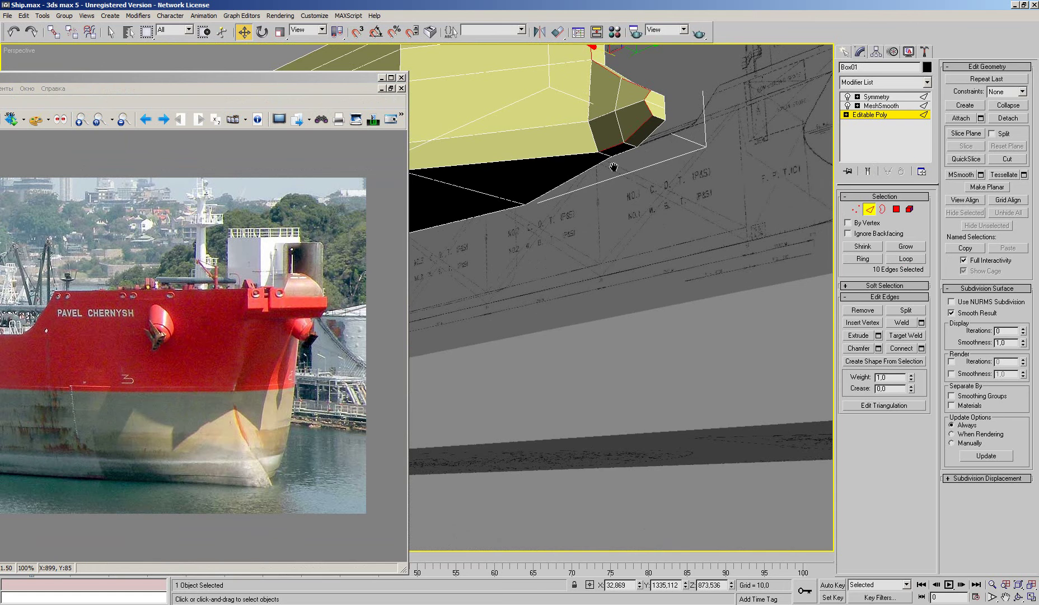
{"action": "middle_click_drag", "start_coordinate": [615, 167], "coordinate": [766, 285], "text": "alt"}
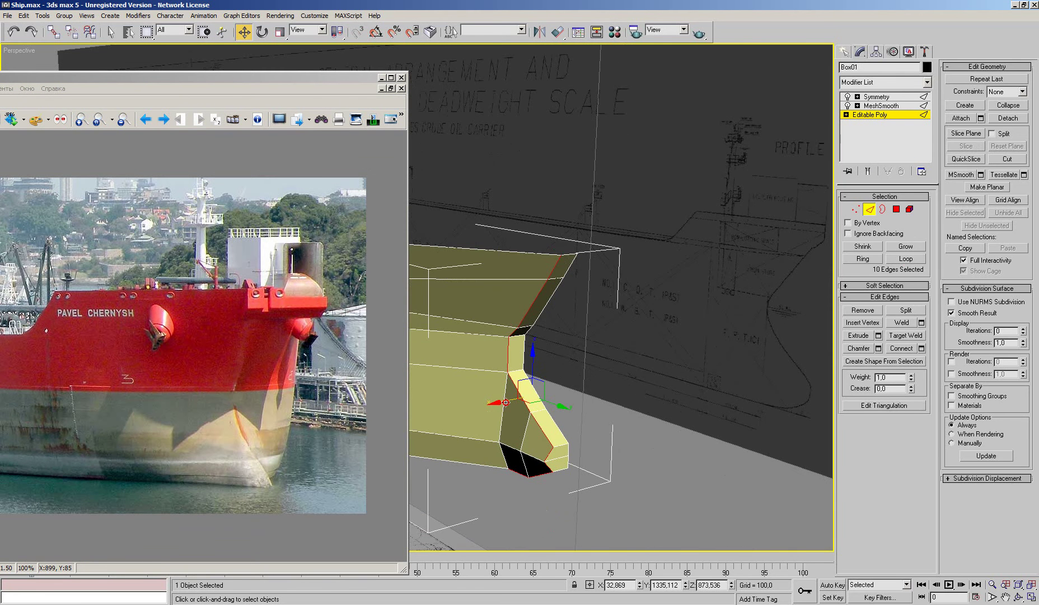
{"action": "left_click_drag", "start_coordinate": [504, 400], "coordinate": [512, 413]}
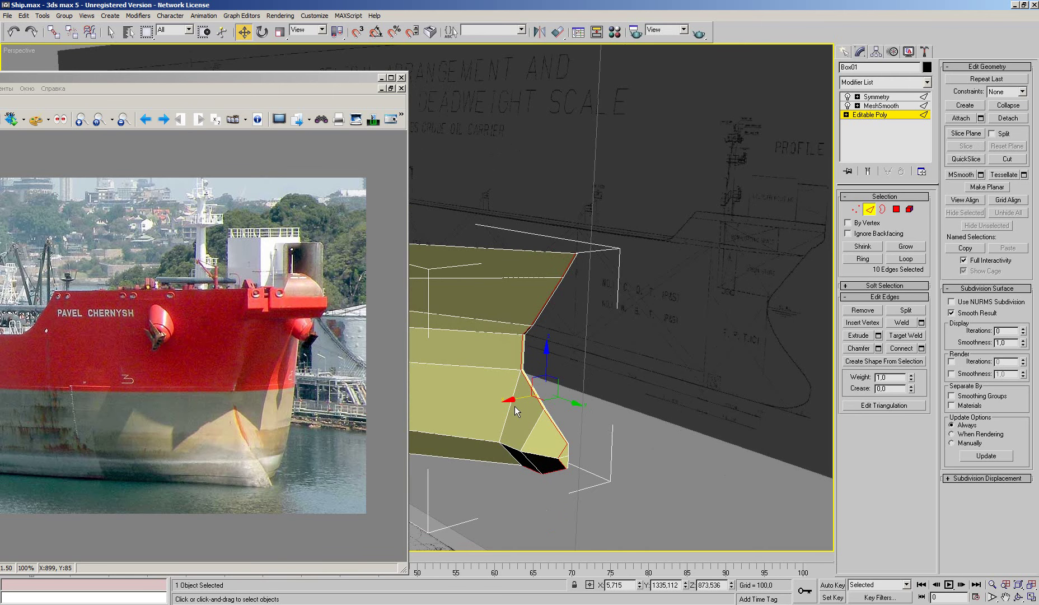
Preview the smoothed bow to confirm its rounder bulb matches the photo
{"action": "scroll", "coordinate": [515, 406], "scroll_direction": "up", "scroll_amount": 2}
{"action": "scroll", "coordinate": [570, 397], "scroll_direction": "up", "scroll_amount": 3}
{"action": "scroll", "coordinate": [656, 402], "scroll_direction": "up", "scroll_amount": 5}
{"action": "scroll", "coordinate": [774, 293], "scroll_direction": "down", "scroll_amount": 3}
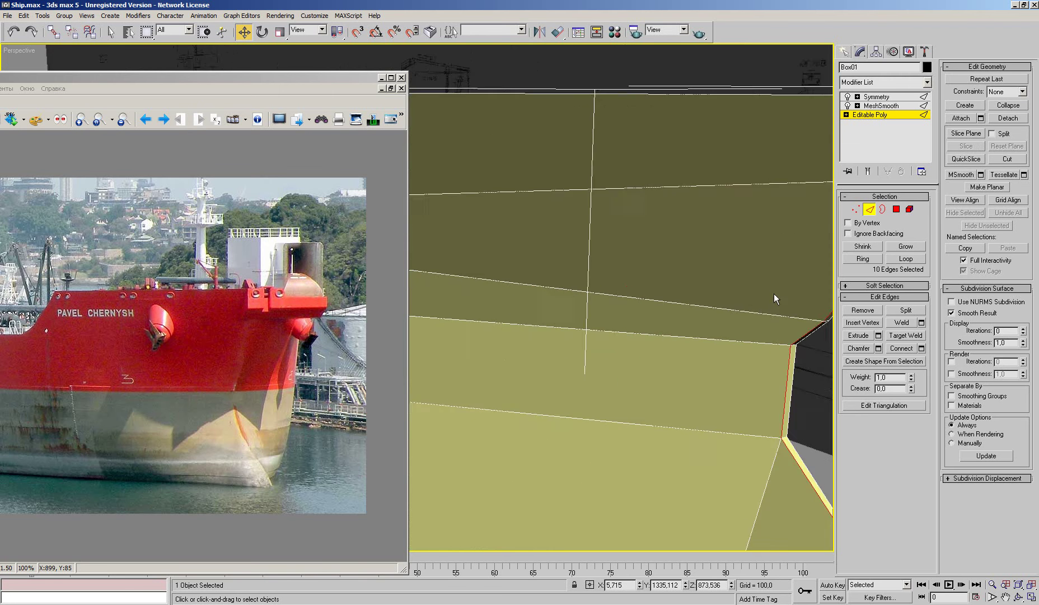
{"action": "scroll", "coordinate": [774, 292], "scroll_direction": "down", "scroll_amount": 5}
{"action": "left_click", "coordinate": [867, 172]}
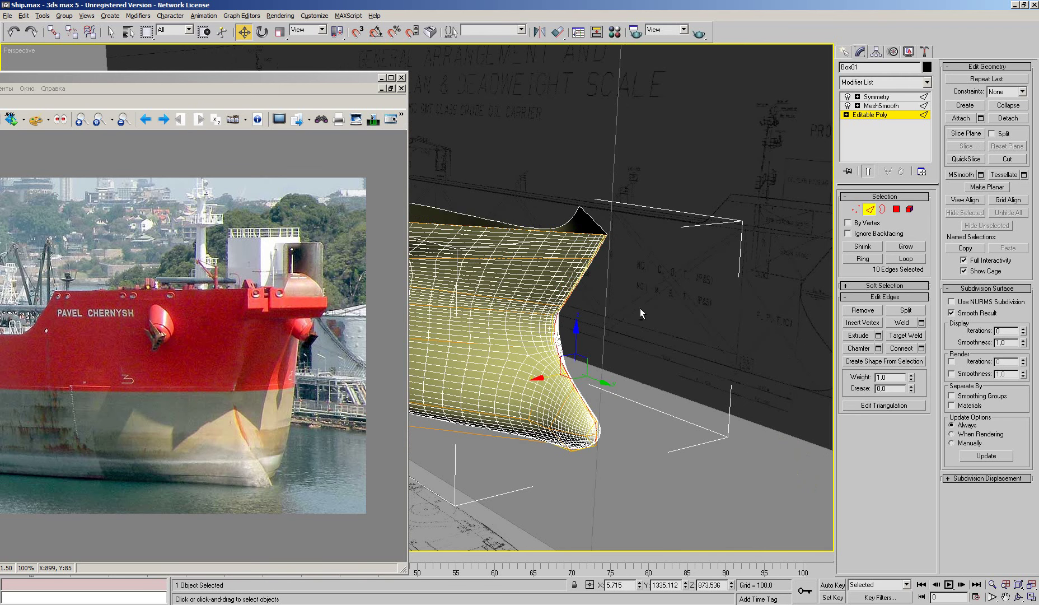
{"action": "middle_click_drag", "start_coordinate": [771, 261], "coordinate": [650, 300]}
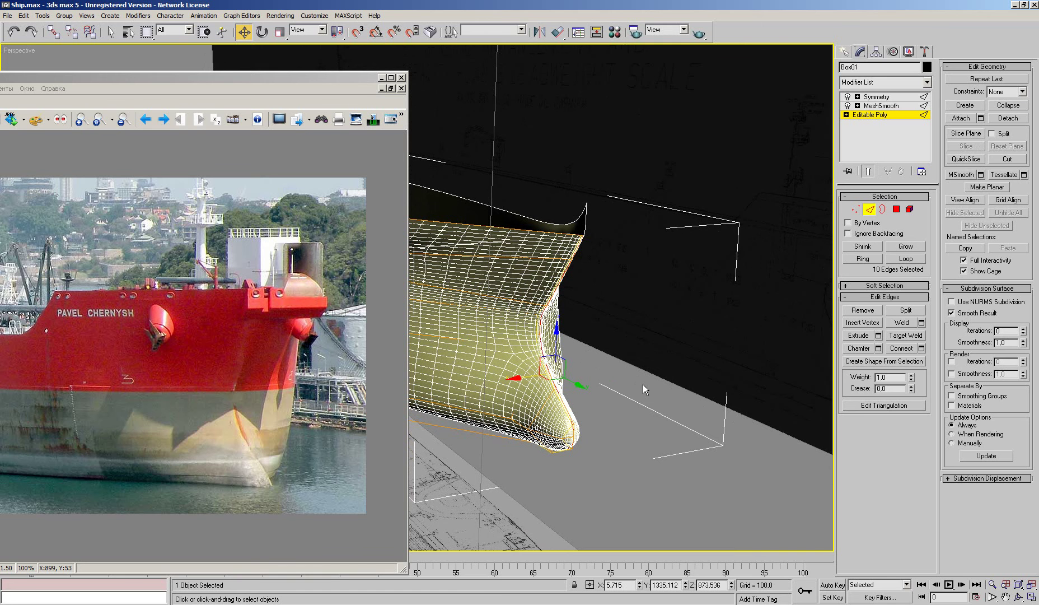
Close the red tanker reference photo and leave Edge sub-object level on the hull
{"action": "left_click", "coordinate": [543, 433]}
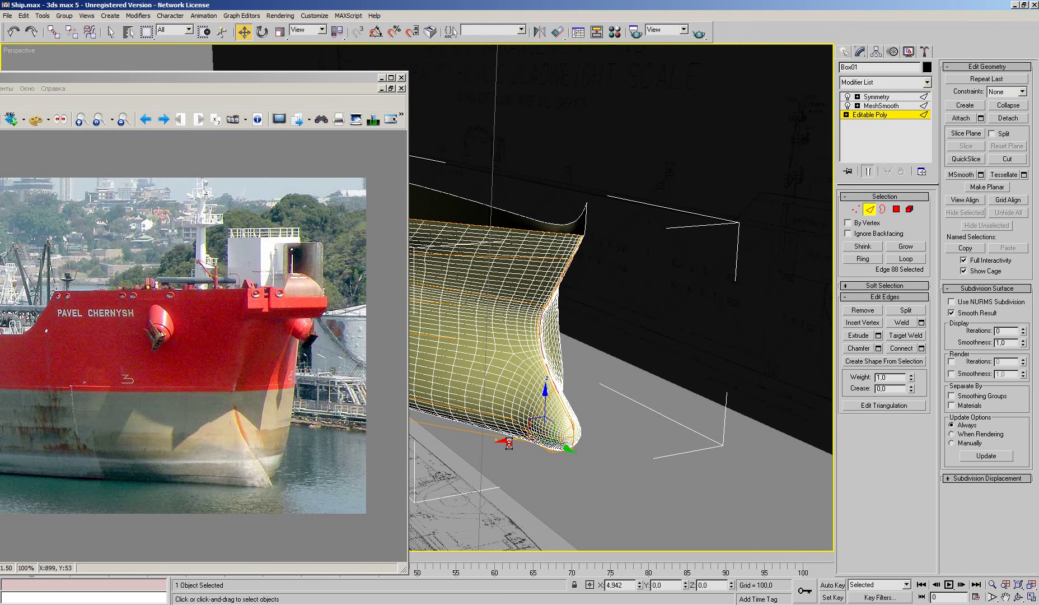
{"action": "middle_click_drag", "start_coordinate": [546, 392], "coordinate": [606, 346], "text": "alt"}
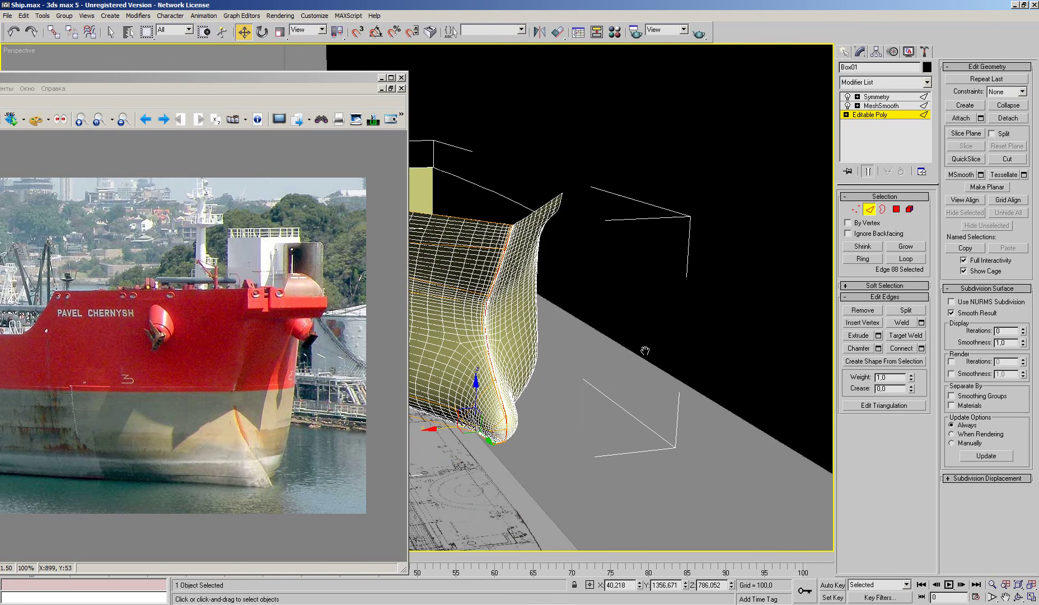
{"action": "left_click", "coordinate": [401, 77]}
{"action": "middle_click_drag", "start_coordinate": [486, 267], "coordinate": [577, 279], "text": "alt"}
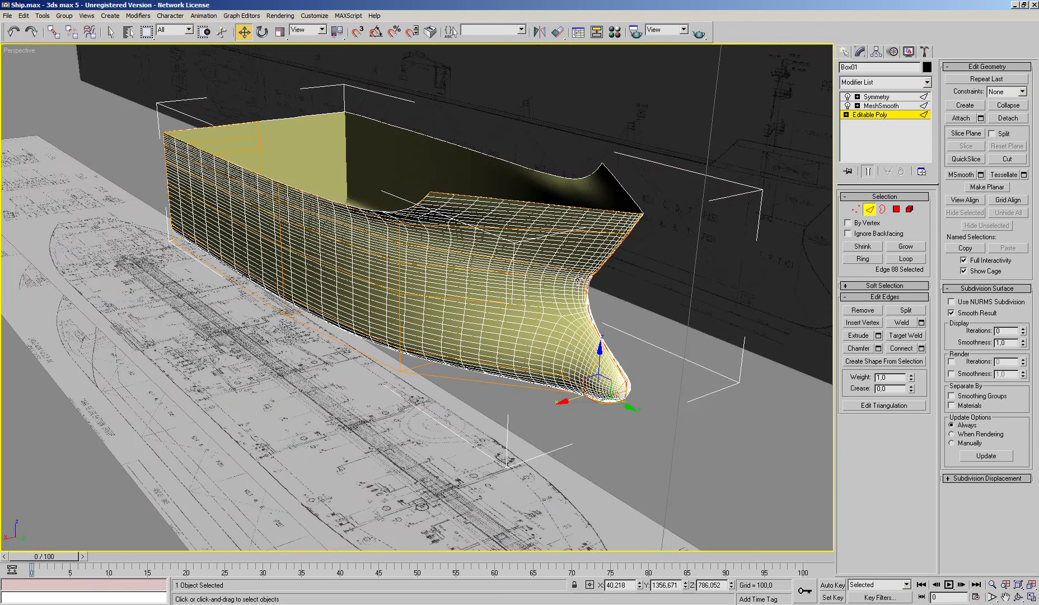
{"action": "left_click", "coordinate": [869, 208]}
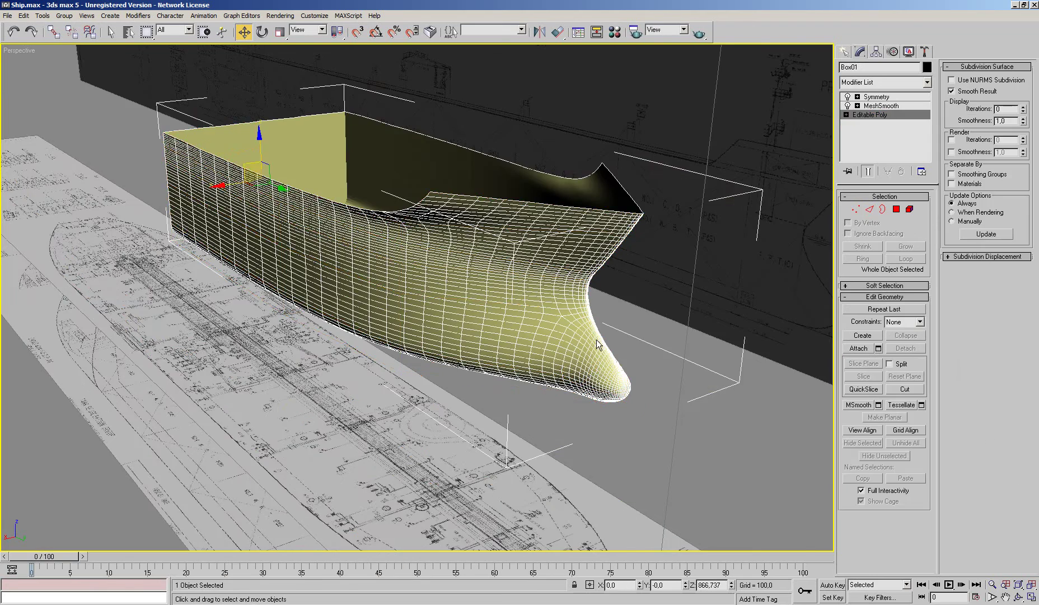
Zoom out, then test-move the floor-plan blueprint plane and cancel the move
{"action": "scroll", "coordinate": [532, 367], "scroll_direction": "down", "scroll_amount": 5}
{"action": "mouse_move", "coordinate": [532, 367]}
{"action": "middle_mouse_down", "text": "alt"}
{"action": "mouse_move", "coordinate": [619, 346]}
{"action": "mouse_move", "coordinate": [507, 400]}
{"action": "middle_mouse_up", "text": "alt"}
{"action": "left_click", "coordinate": [493, 397]}
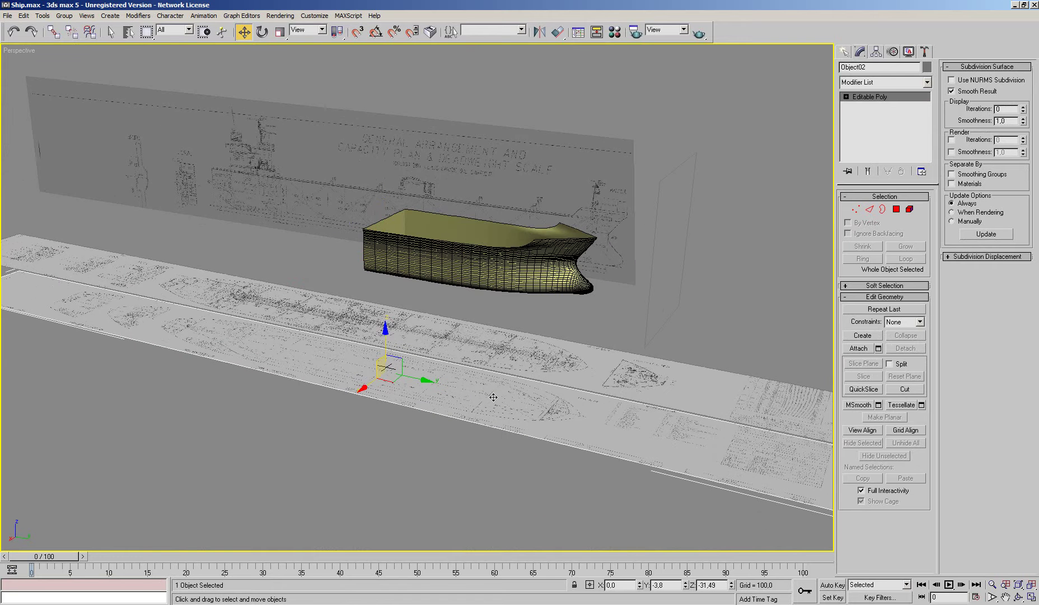
{"action": "left_click_drag", "start_coordinate": [386, 338], "coordinate": [438, 350]}
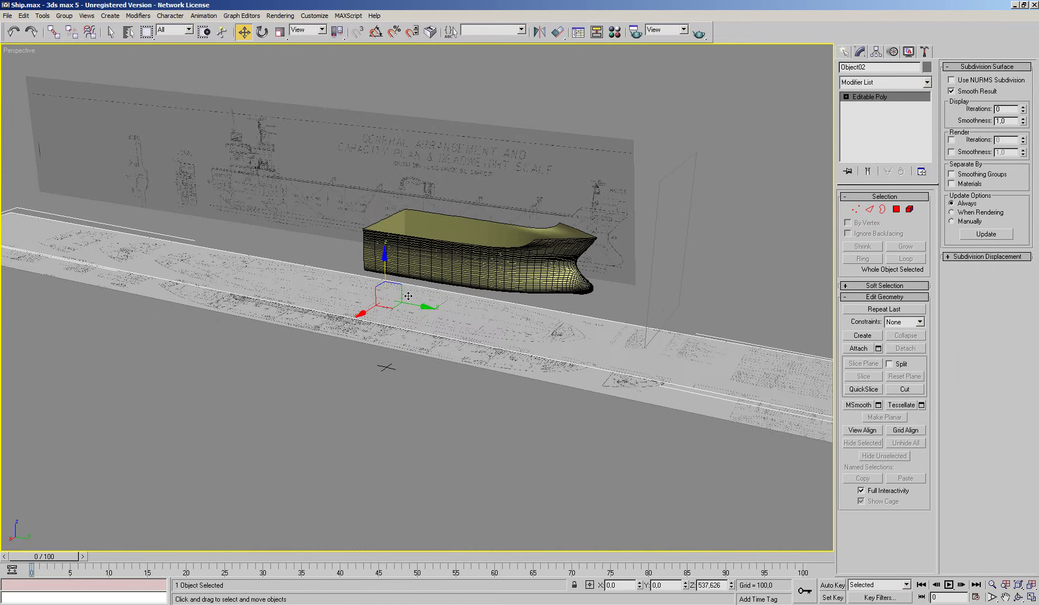
{"action": "right_click", "coordinate": [438, 350]}
Select hull Box01 and set its material Opacity to 0 in the Material Editor
{"action": "left_click", "coordinate": [450, 335]}
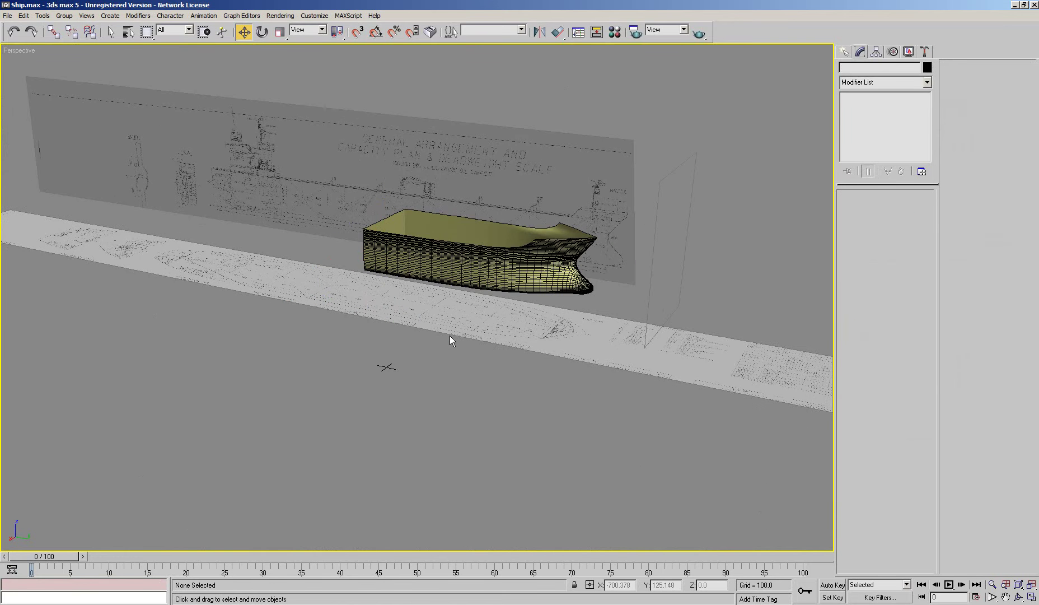
{"action": "middle_click_drag", "start_coordinate": [458, 336], "coordinate": [476, 330], "text": "alt"}
{"action": "left_click", "coordinate": [482, 263]}
{"action": "key", "text": "m"}
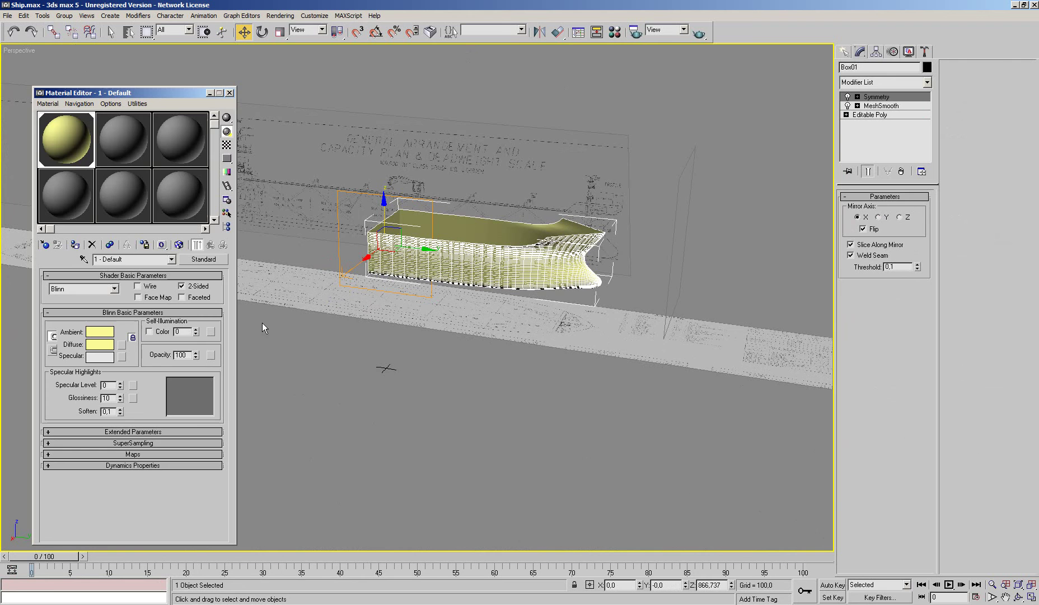
{"action": "right_click", "coordinate": [196, 356]}
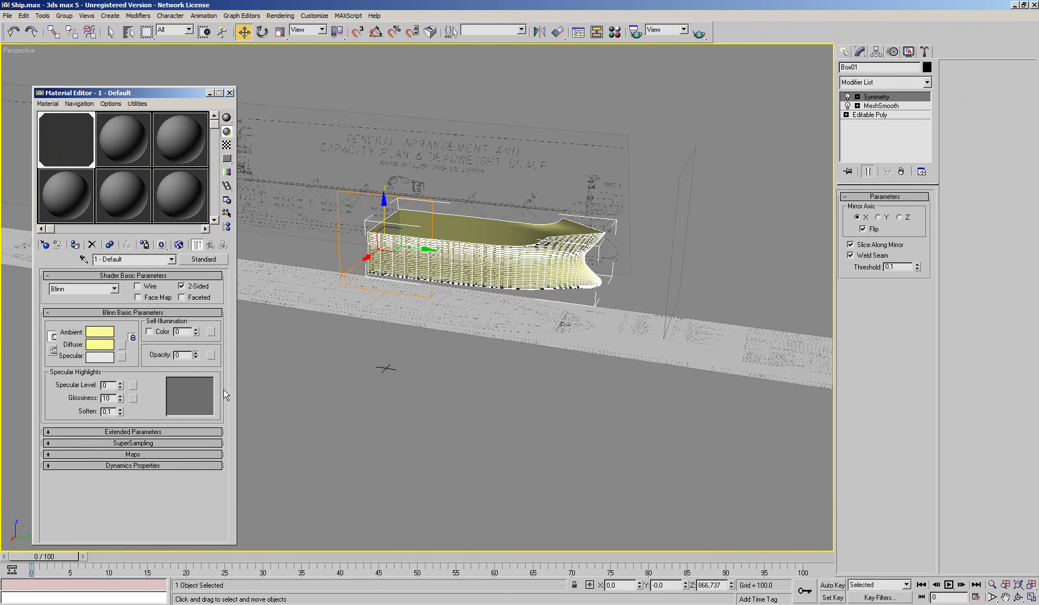
{"action": "left_click", "coordinate": [229, 93]}
Switch to Select Object mode and go to the hull's Editable Poly level
{"action": "left_click", "coordinate": [105, 31]}
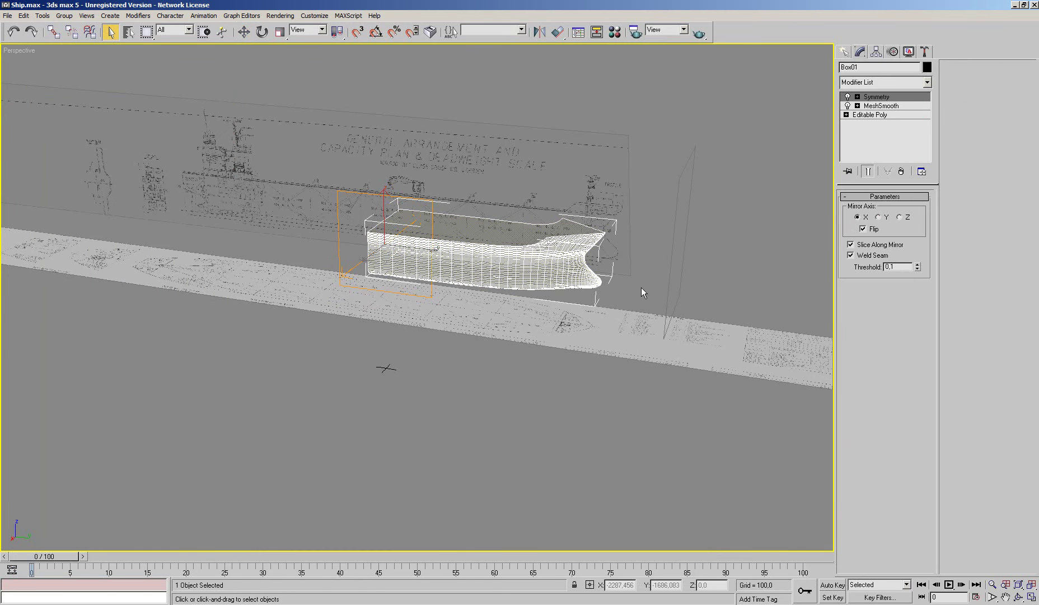
{"action": "left_click", "coordinate": [873, 115]}
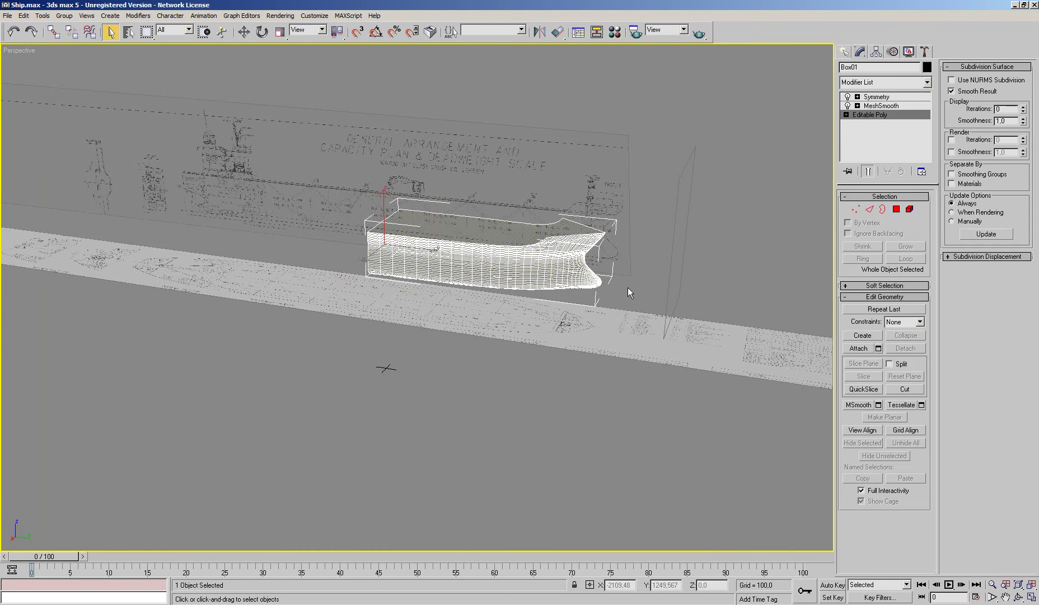
{"action": "scroll", "coordinate": [628, 262], "scroll_direction": "up", "scroll_amount": 2}
{"action": "scroll", "coordinate": [598, 274], "scroll_direction": "up", "scroll_amount": 2}
Turn off Show End Result and select a column of six hull vertices in Vertex mode
{"action": "left_click", "coordinate": [867, 171]}
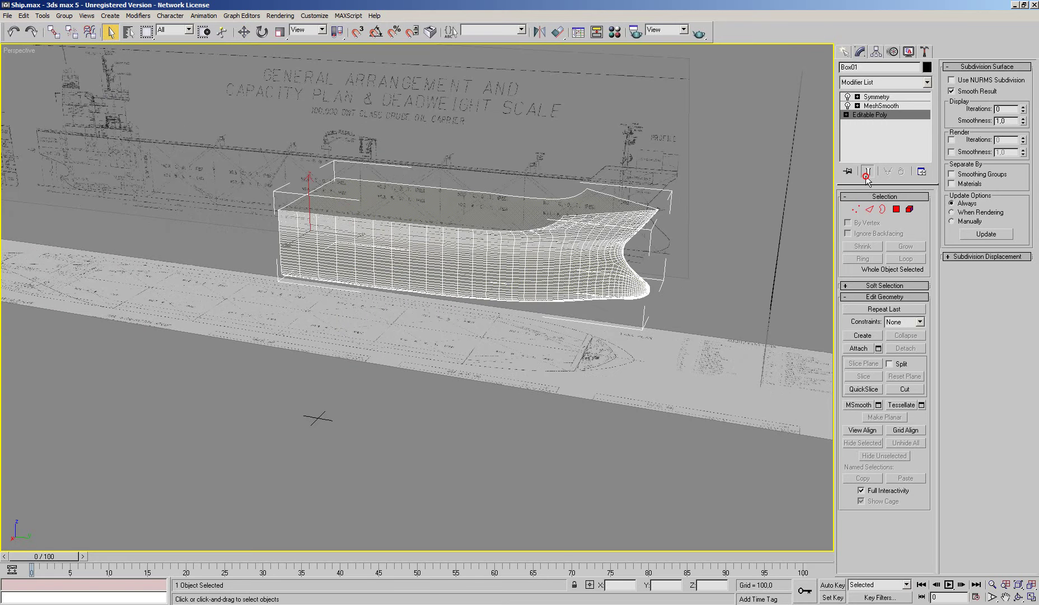
{"action": "scroll", "coordinate": [806, 260], "scroll_direction": "up", "scroll_amount": 3}
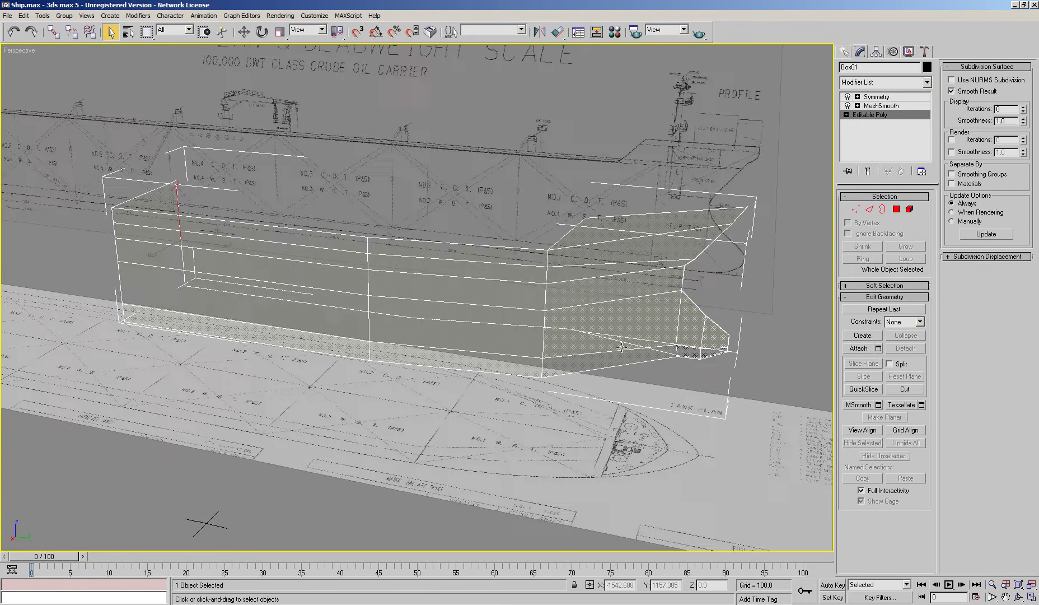
{"action": "left_click", "coordinate": [855, 208]}
{"action": "left_click_drag", "start_coordinate": [527, 407], "coordinate": [529, 399]}
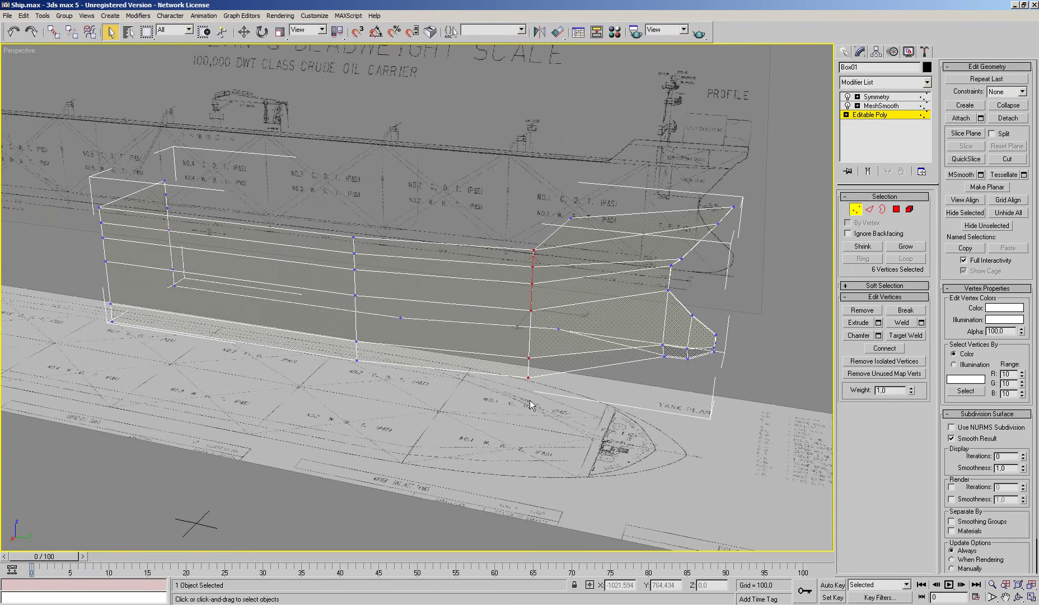
Pan across the plan in Top view, then zoom into the bow in the side view
{"action": "key", "text": "t"}
{"action": "middle_click_drag", "start_coordinate": [574, 297], "coordinate": [566, 89]}
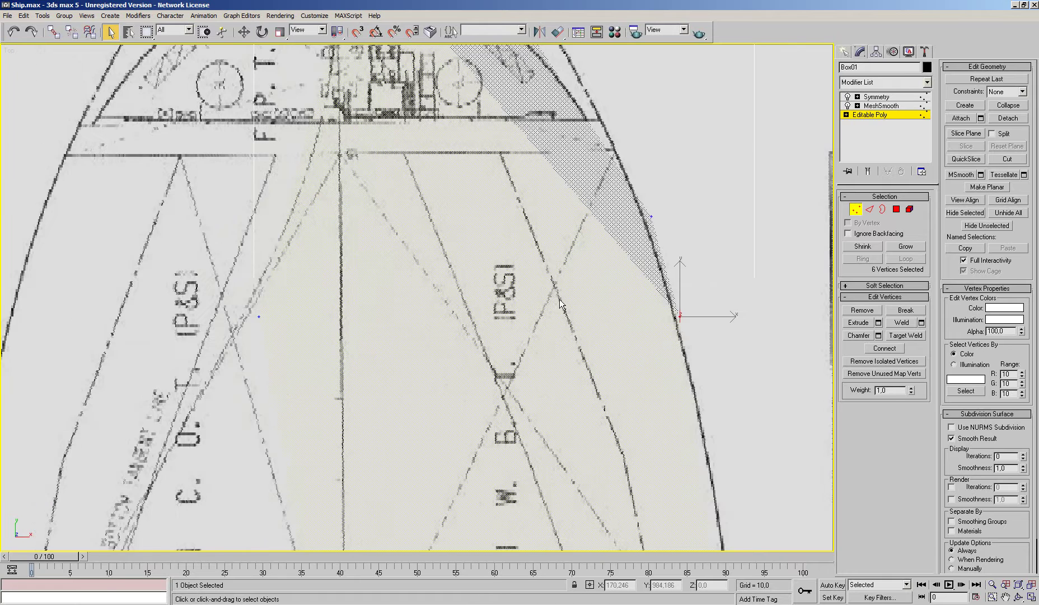
{"action": "scroll", "coordinate": [522, 316], "scroll_direction": "down", "scroll_amount": 3}
{"action": "middle_click_drag", "start_coordinate": [523, 317], "coordinate": [526, 386]}
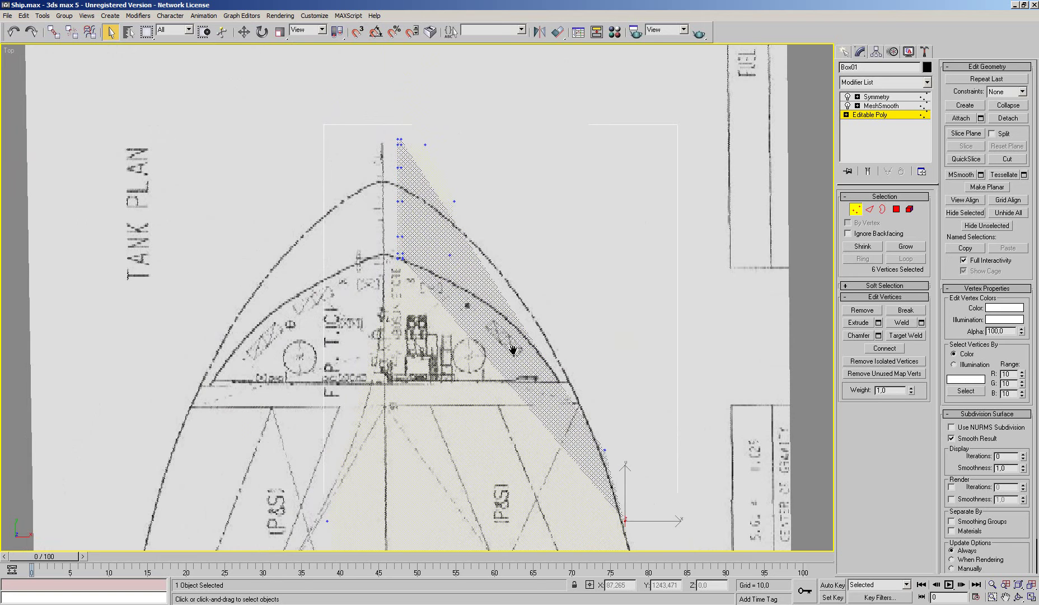
{"action": "mouse_move", "coordinate": [512, 349]}
{"action": "middle_mouse_down"}
{"action": "mouse_move", "coordinate": [522, 238]}
{"action": "mouse_move", "coordinate": [566, 301]}
{"action": "middle_mouse_up"}
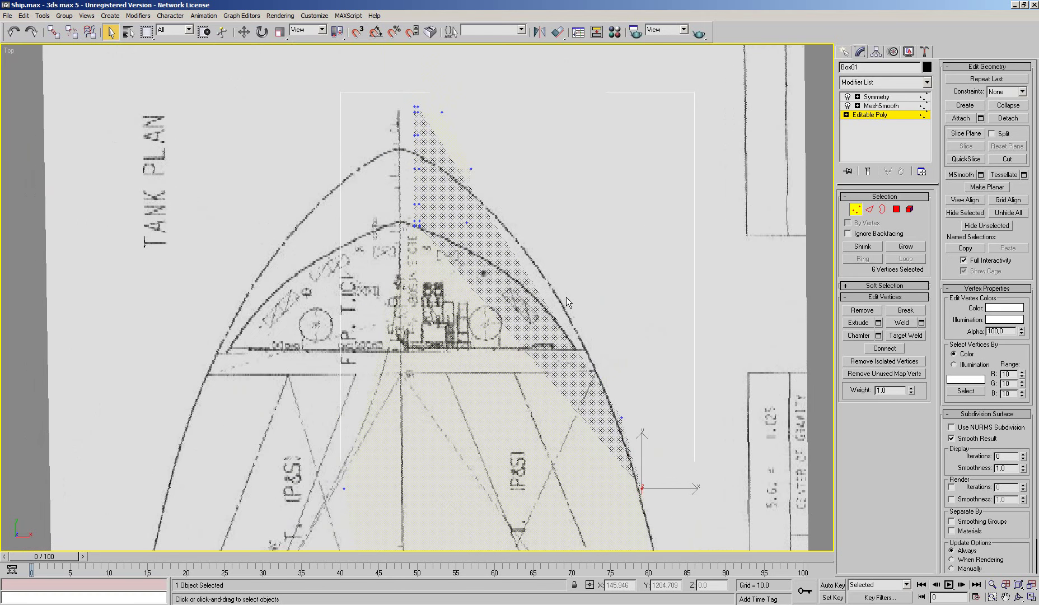
{"action": "key", "text": "r"}
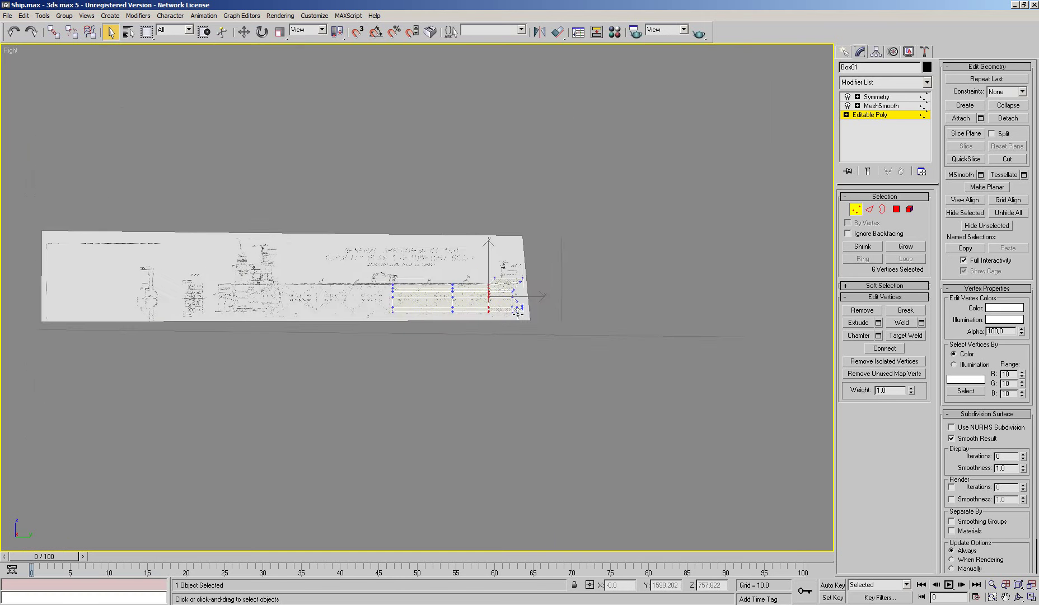
{"action": "scroll", "coordinate": [546, 297], "scroll_direction": "up", "scroll_amount": 3}
{"action": "scroll", "coordinate": [546, 297], "scroll_direction": "up", "scroll_amount": 3}
{"action": "scroll", "coordinate": [546, 296], "scroll_direction": "up", "scroll_amount": 3}
Connect a vertical ring of eight bow edges to add a new edge loop
{"action": "scroll", "coordinate": [546, 296], "scroll_direction": "up", "scroll_amount": 3}
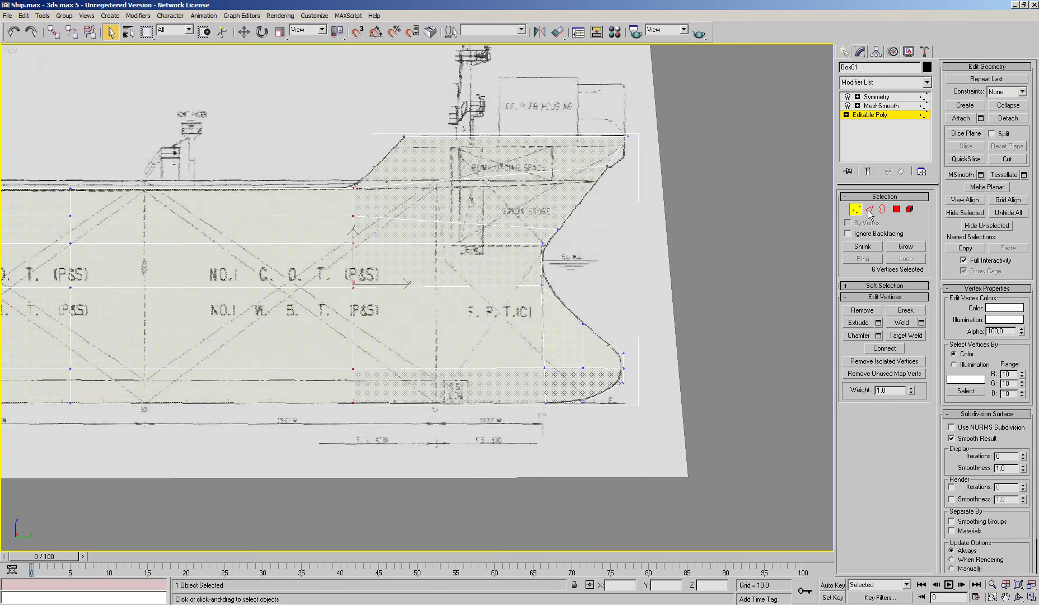
{"action": "key", "text": "2"}
{"action": "left_click_drag", "start_coordinate": [480, 92], "coordinate": [484, 438]}
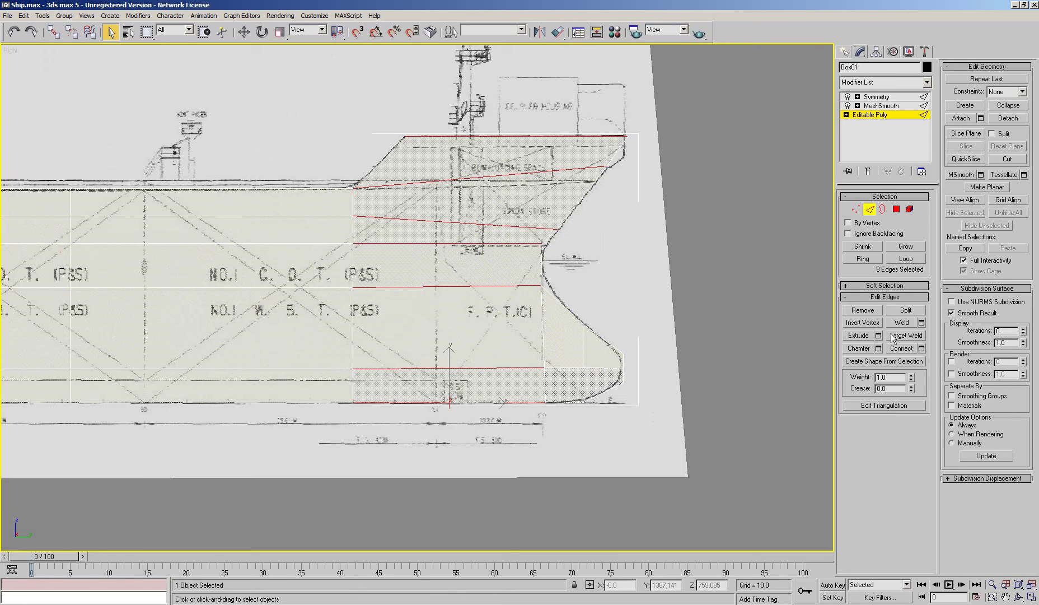
{"action": "left_click", "coordinate": [923, 350]}
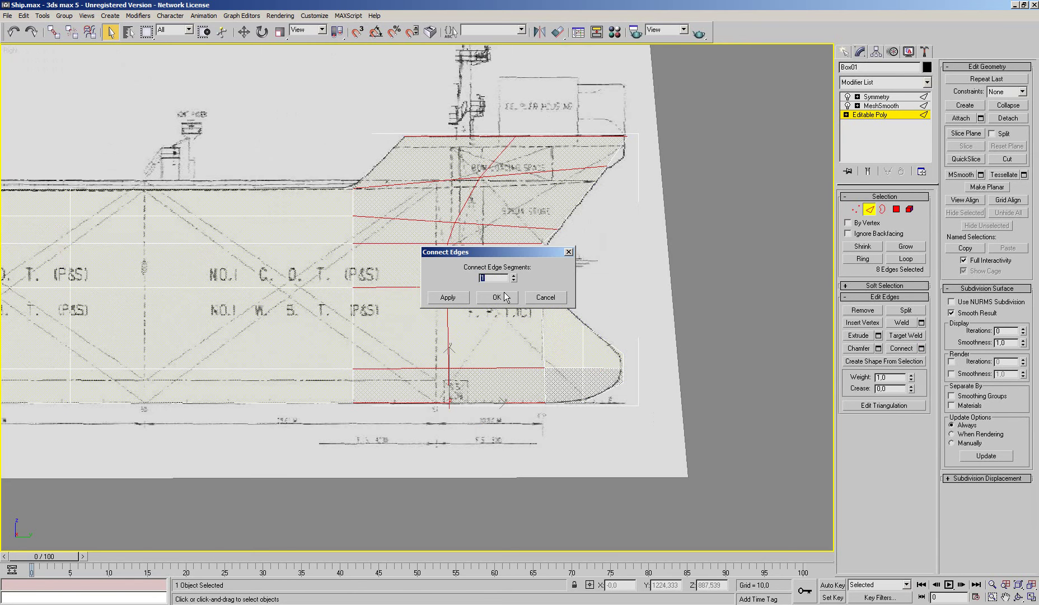
{"action": "key", "text": "Return"}
Set vertex Constraints to Edge, add the top deck vertex, and choose Select and Move
{"action": "left_click", "coordinate": [858, 208]}
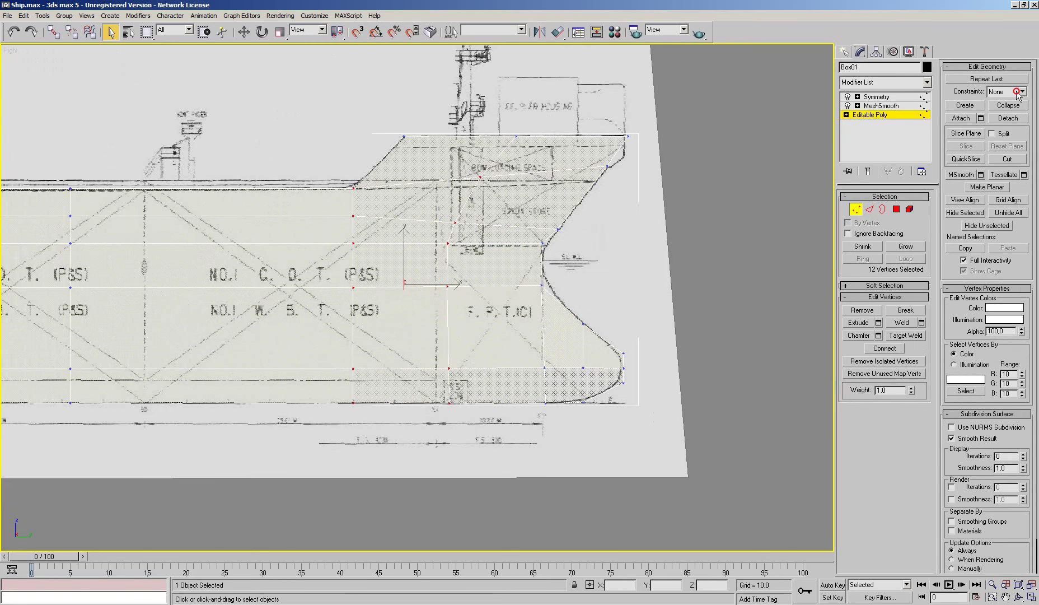
{"action": "left_click", "coordinate": [1016, 91]}
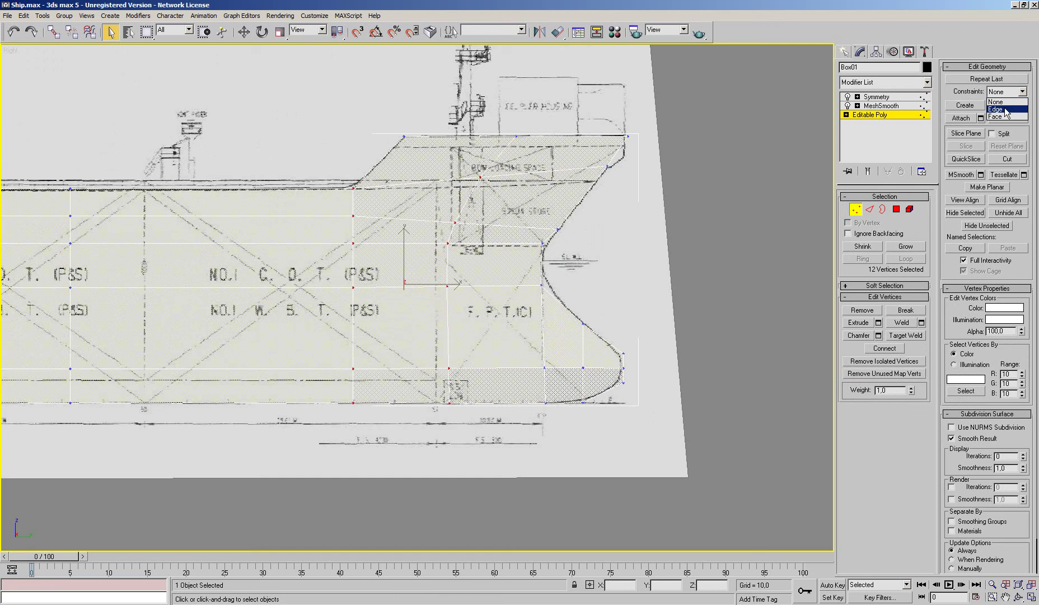
{"action": "left_click", "coordinate": [1005, 110]}
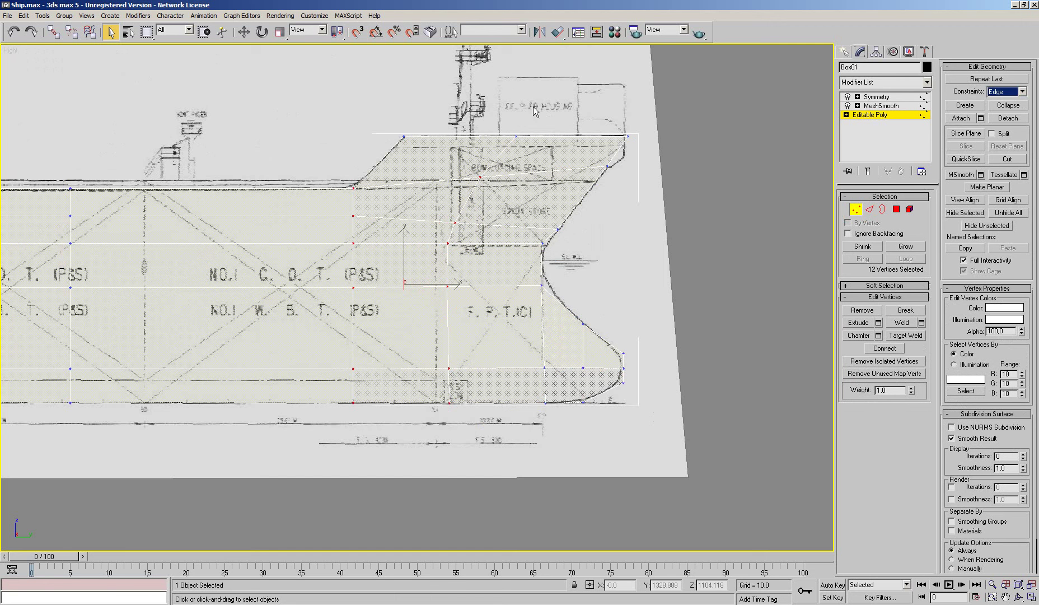
{"action": "left_click", "coordinate": [516, 136], "text": "ctrl"}
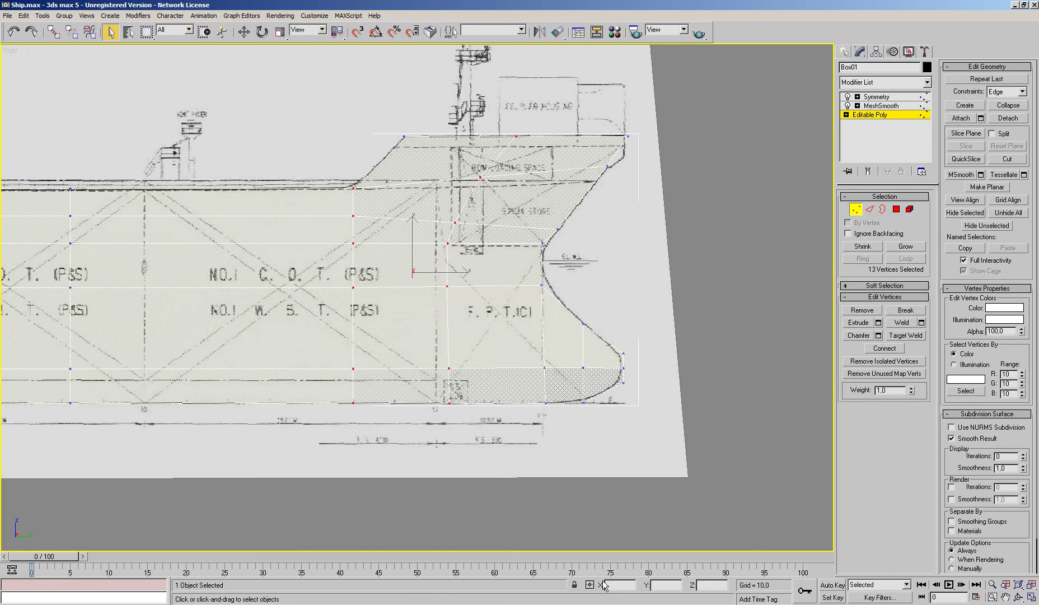
{"action": "left_click", "coordinate": [244, 32]}
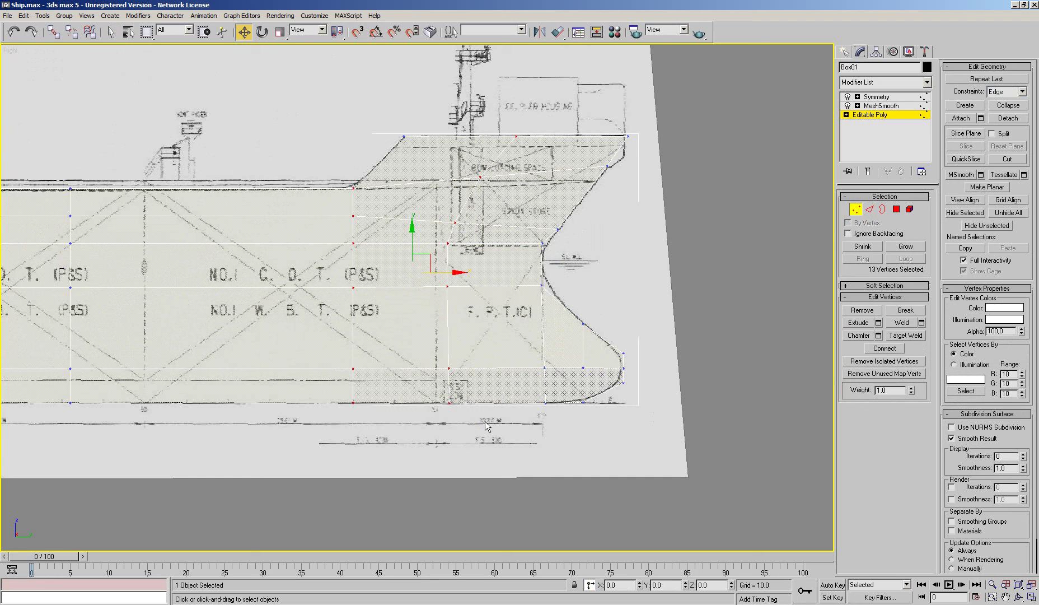
Switch to absolute coordinates, try flattening the selected vertices, then undo it
{"action": "left_click", "coordinate": [591, 585]}
{"action": "scroll", "coordinate": [981, 199], "scroll_direction": "down", "scroll_amount": 2}
{"action": "left_click", "coordinate": [990, 152]}
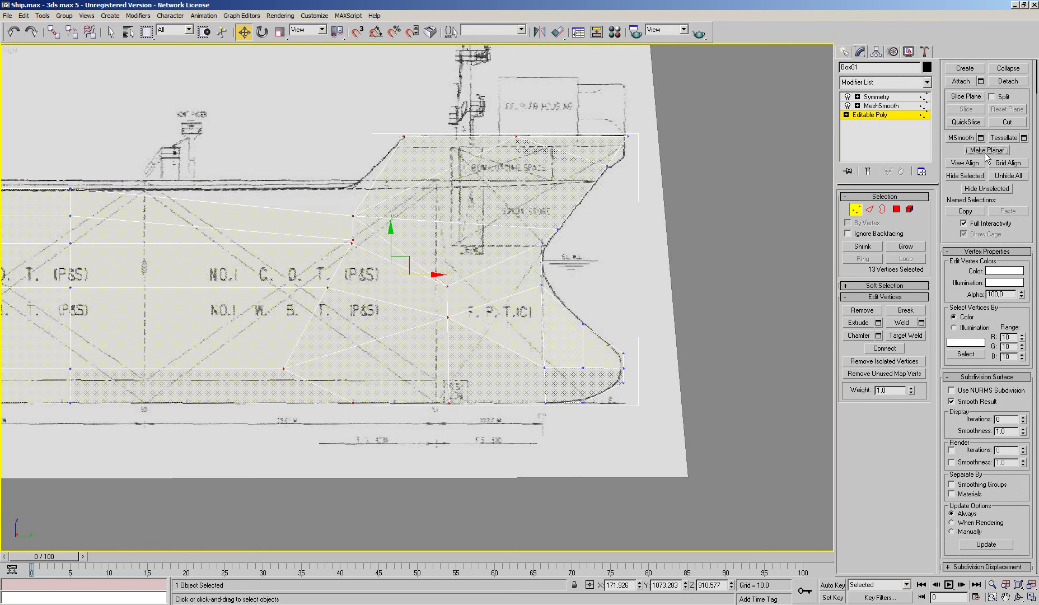
{"action": "left_click", "coordinate": [14, 32]}
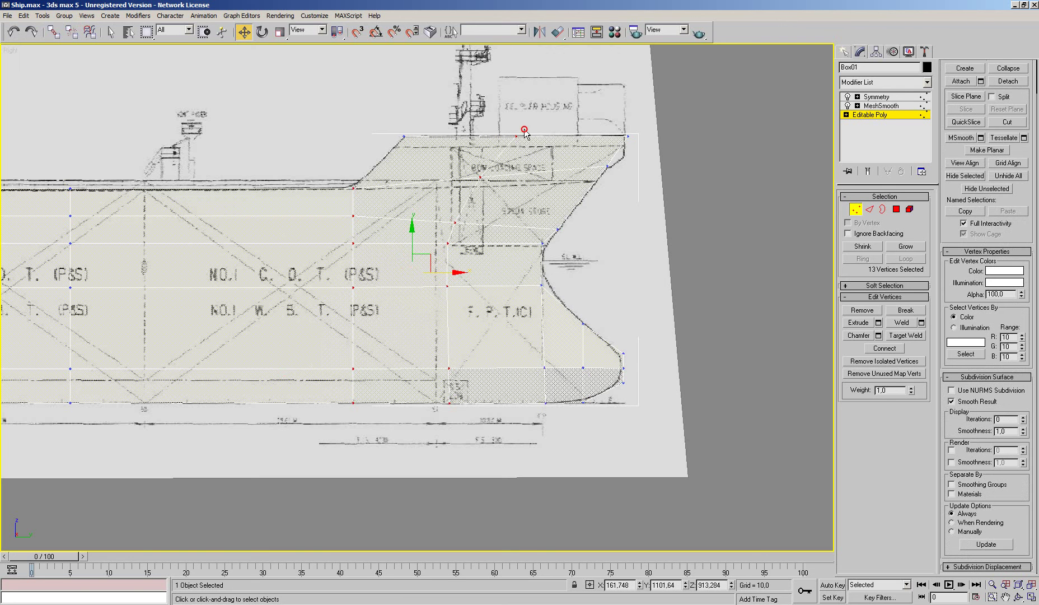
Select only the top deck vertex and set its Y position to 1150,563
{"action": "left_click_drag", "start_coordinate": [522, 129], "coordinate": [497, 153]}
{"action": "left_click_drag", "start_coordinate": [448, 384], "coordinate": [424, 425]}
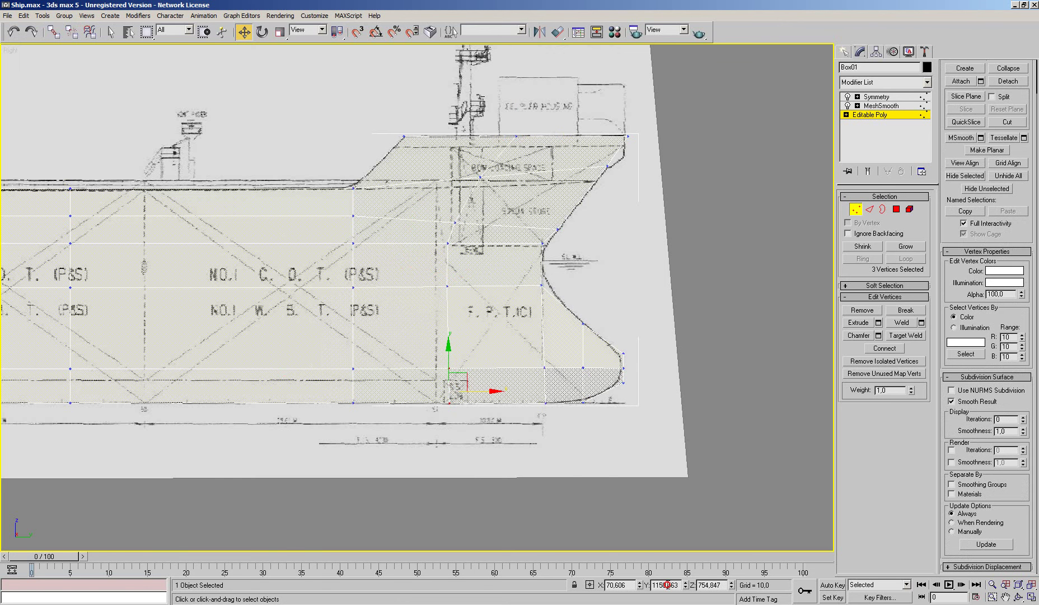
{"action": "left_click", "coordinate": [516, 137]}
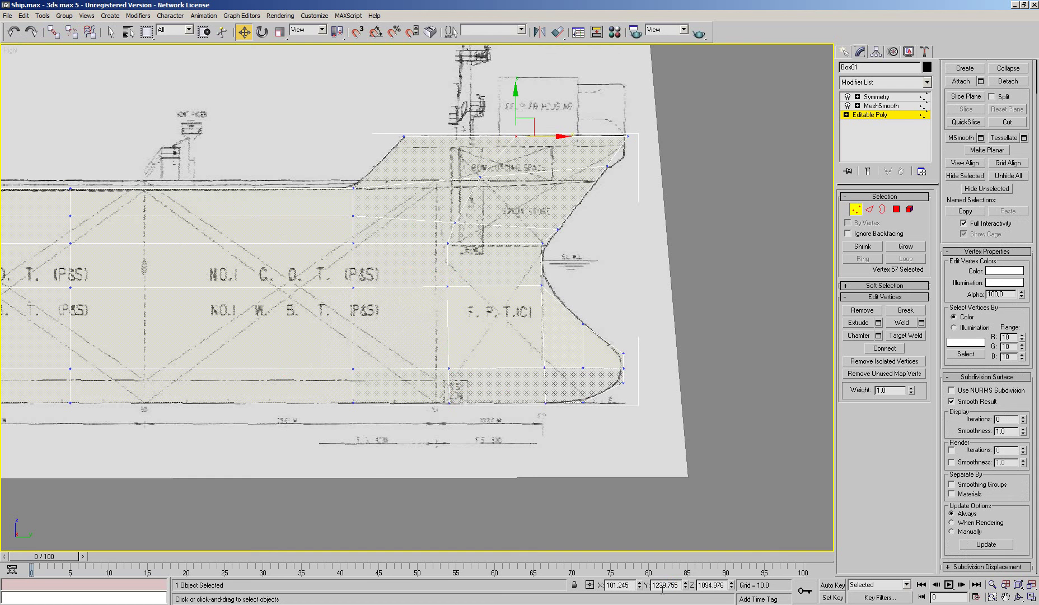
{"action": "double_click", "coordinate": [661, 584]}
{"action": "type", "text": "1150,563"}
{"action": "key", "text": "Return"}
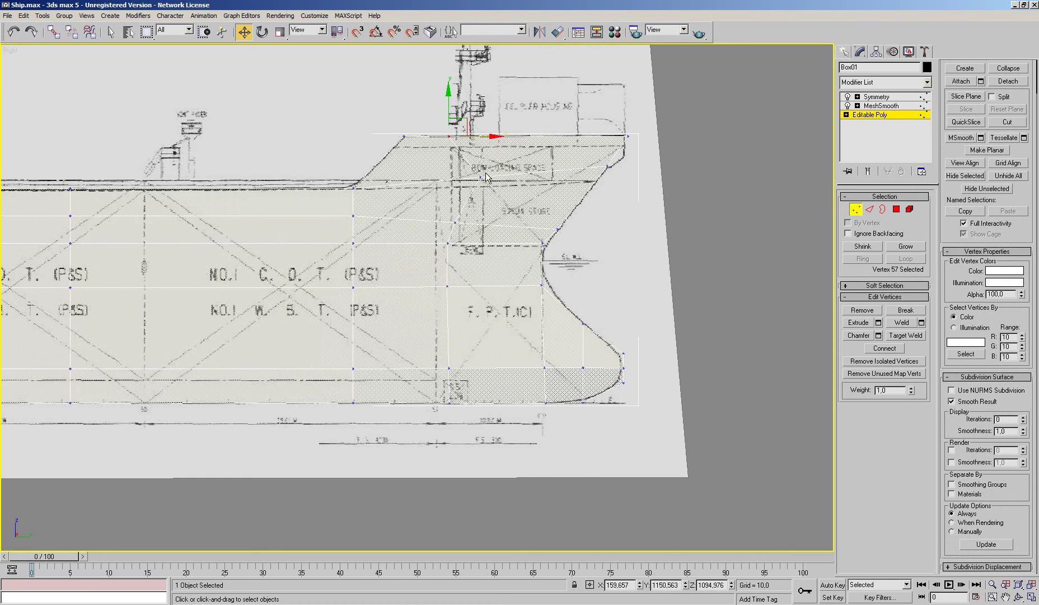
Try adjusting individual lower bow vertices, then undo so the edge stays vertical
{"action": "left_click", "coordinate": [449, 180]}
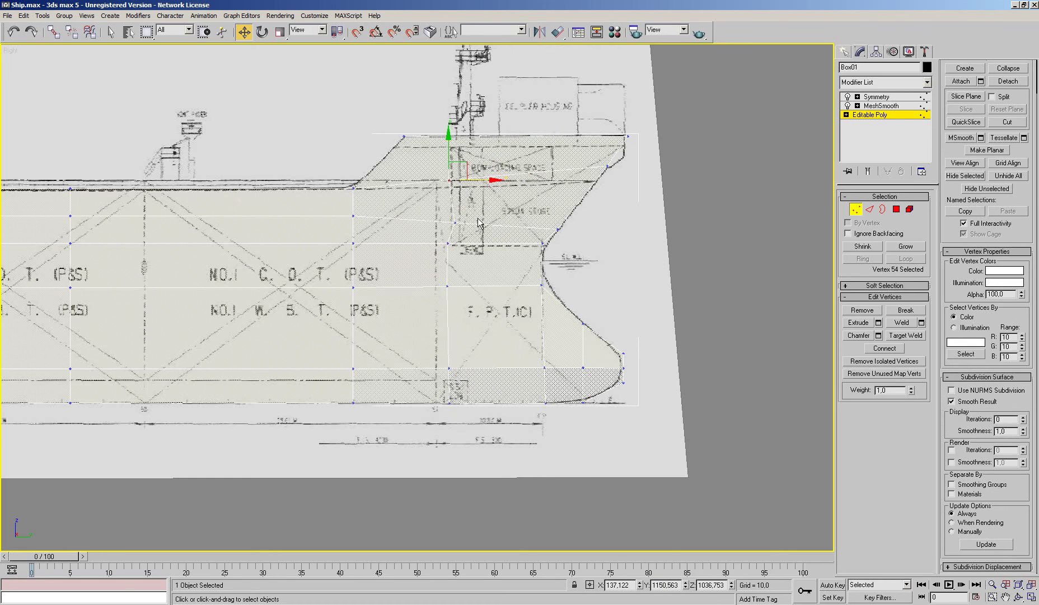
{"action": "left_click_drag", "start_coordinate": [433, 248], "coordinate": [464, 218]}
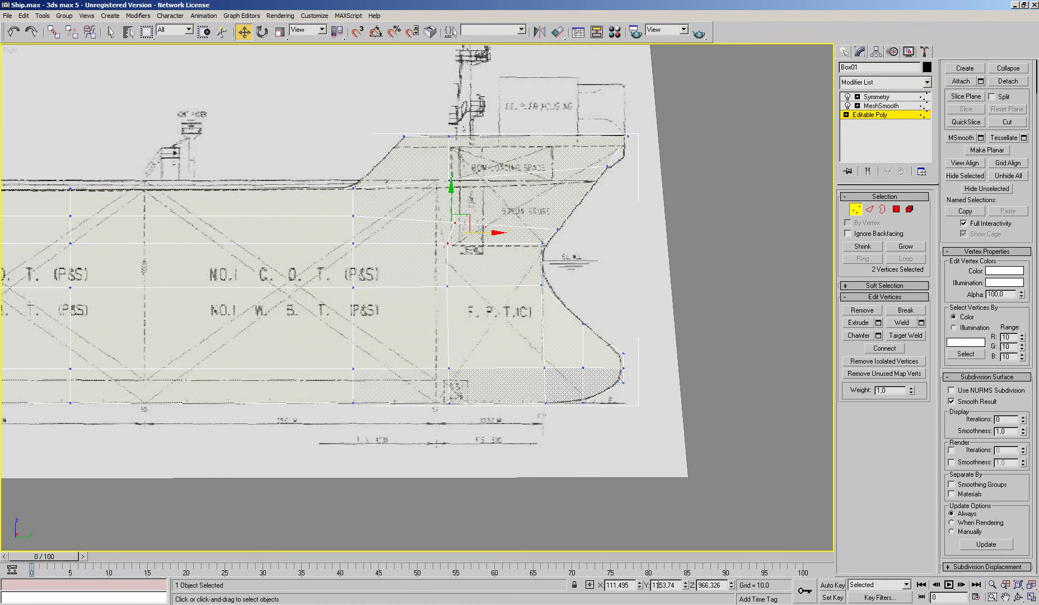
{"action": "left_click", "coordinate": [455, 222]}
{"action": "double_click", "coordinate": [660, 584]}
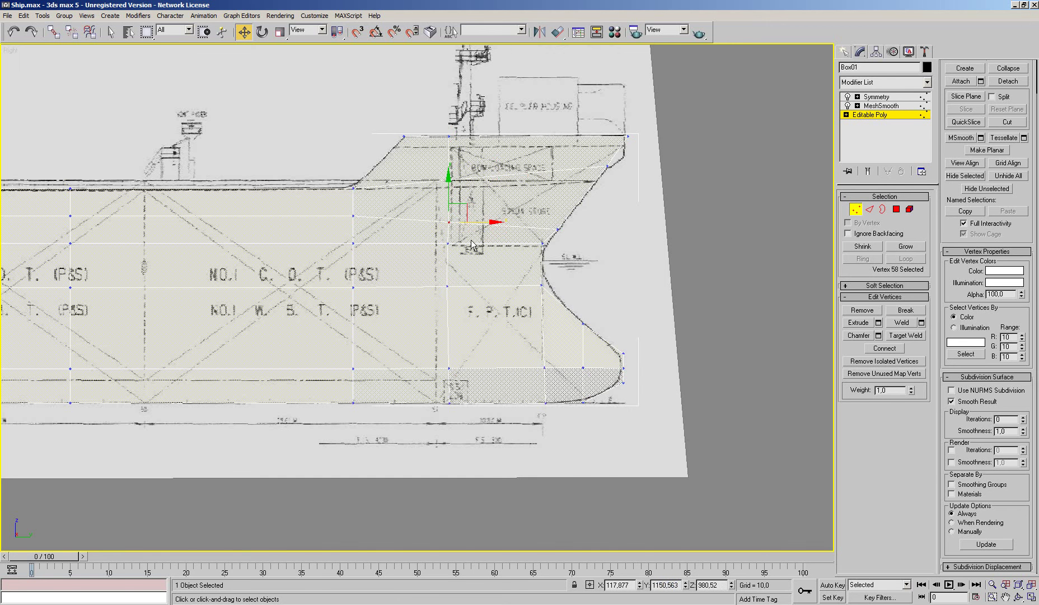
{"action": "left_click", "coordinate": [448, 244]}
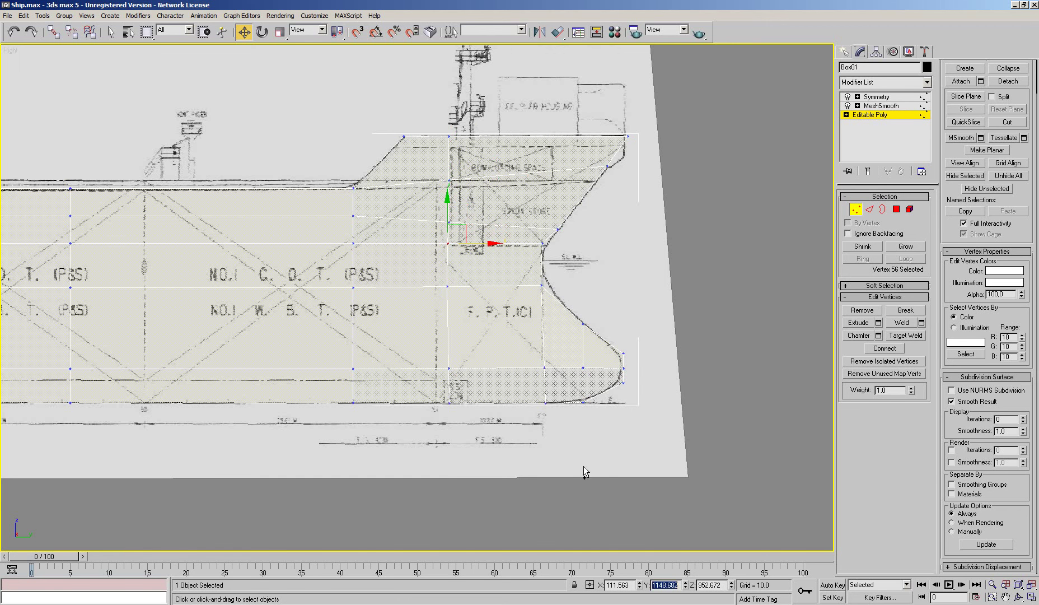
{"action": "left_click", "coordinate": [448, 286]}
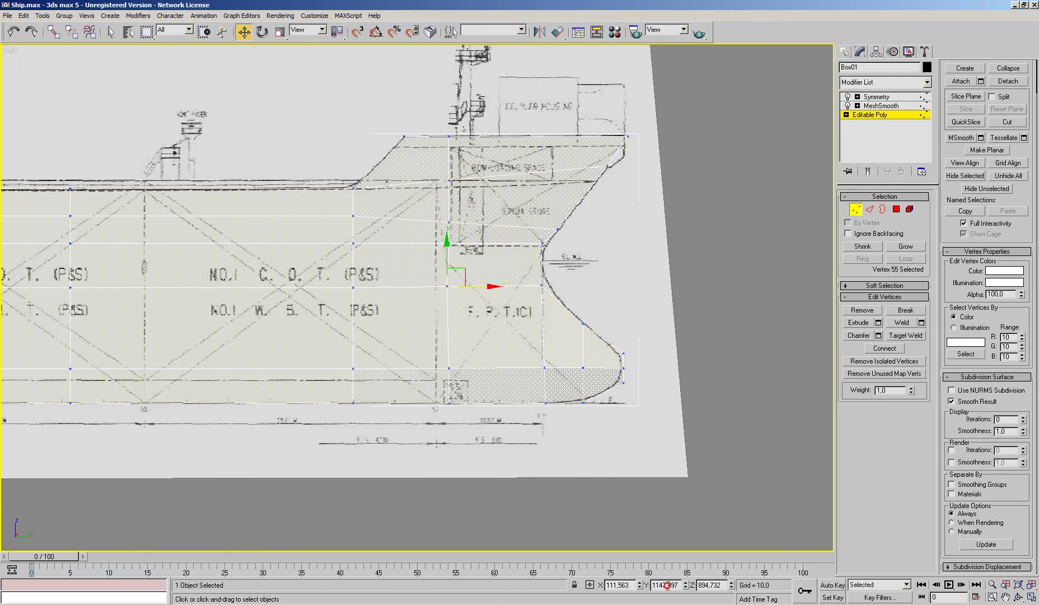
{"action": "key", "text": "ctrl+z"}
{"action": "key", "text": "ctrl+z"}
{"action": "key", "text": "ctrl+z"}
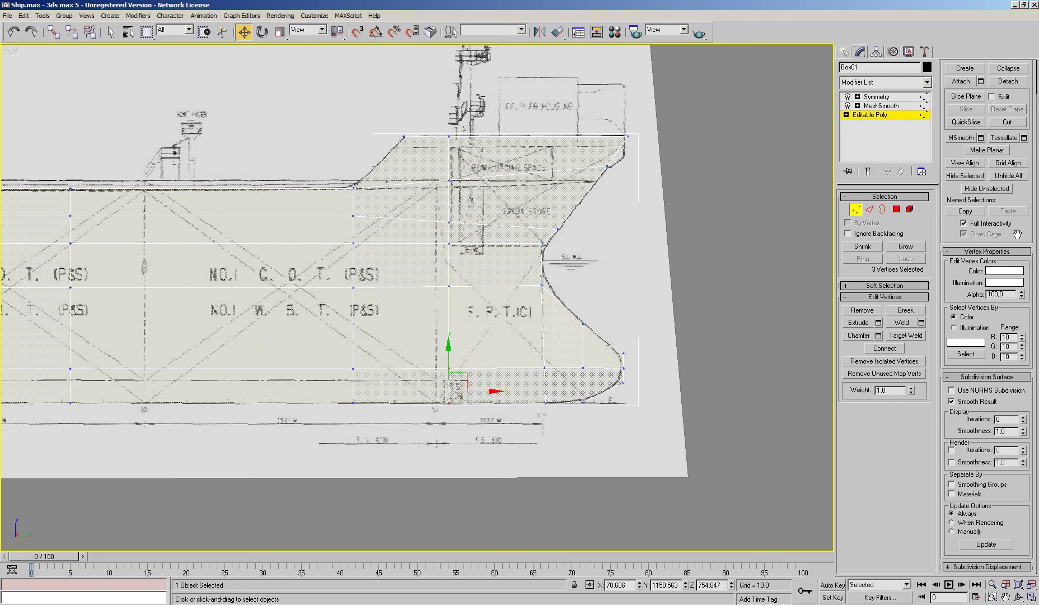
{"action": "scroll", "coordinate": [1018, 235], "scroll_direction": "up", "scroll_amount": 2}
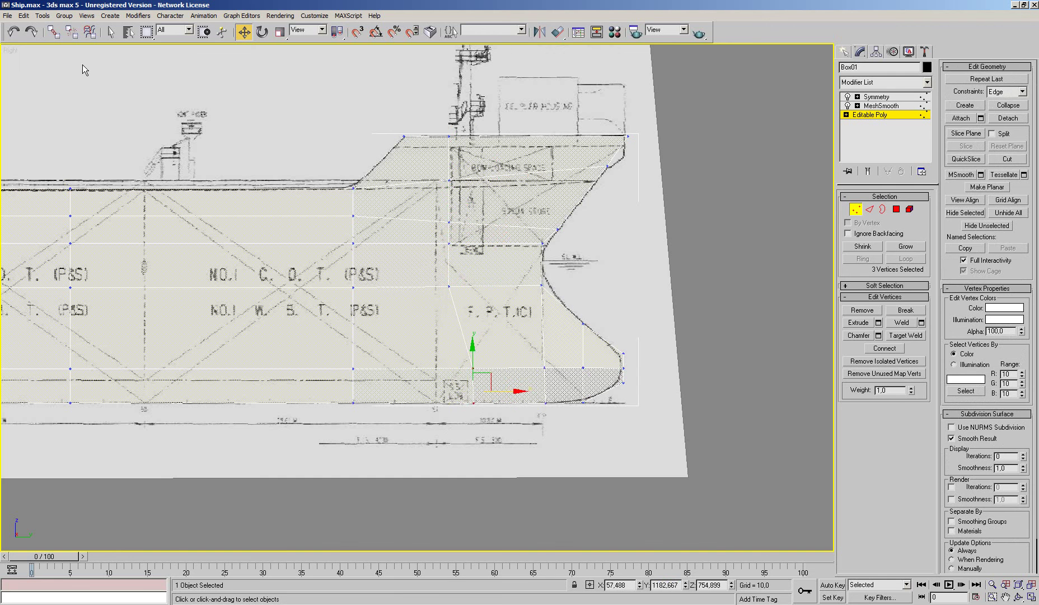
{"action": "left_click", "coordinate": [13, 32]}
Select the whole vertical bow column and shift it forward toward the bow
{"action": "left_click_drag", "start_coordinate": [424, 463], "coordinate": [473, 126]}
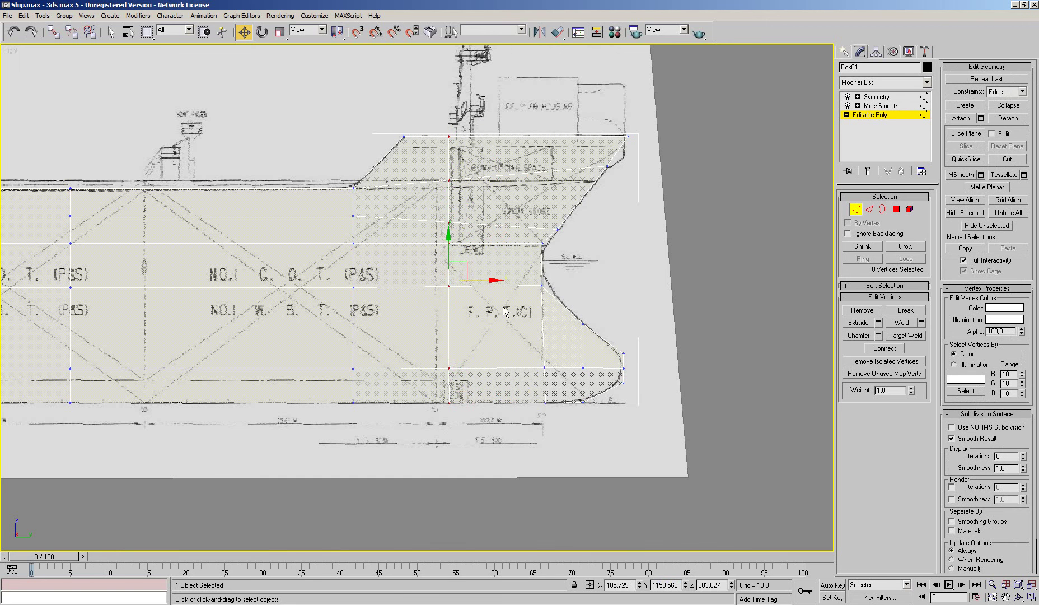
{"action": "left_click_drag", "start_coordinate": [492, 278], "coordinate": [511, 293]}
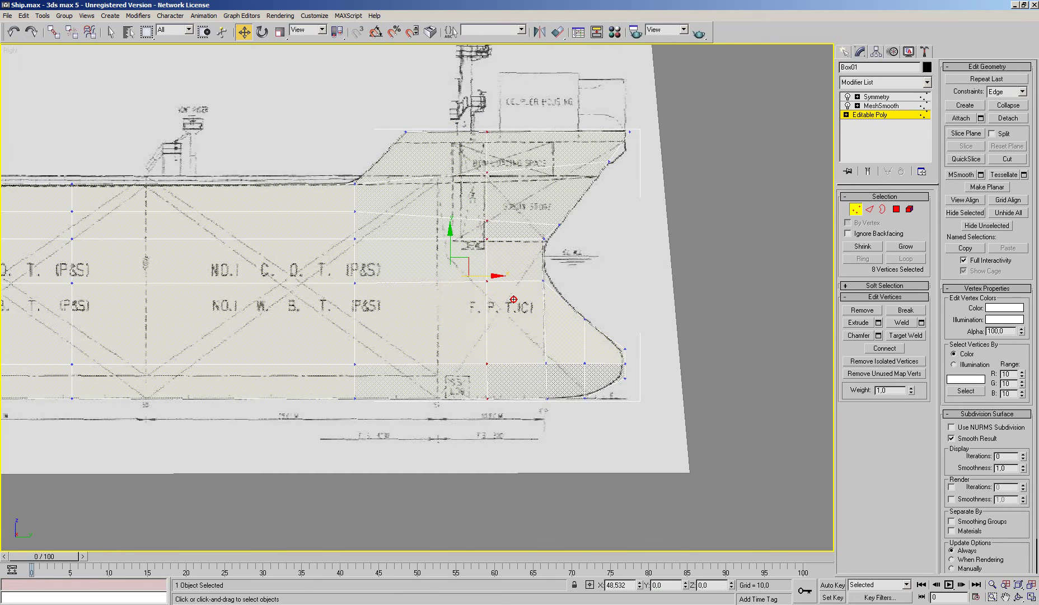
{"action": "left_click", "coordinate": [868, 209]}
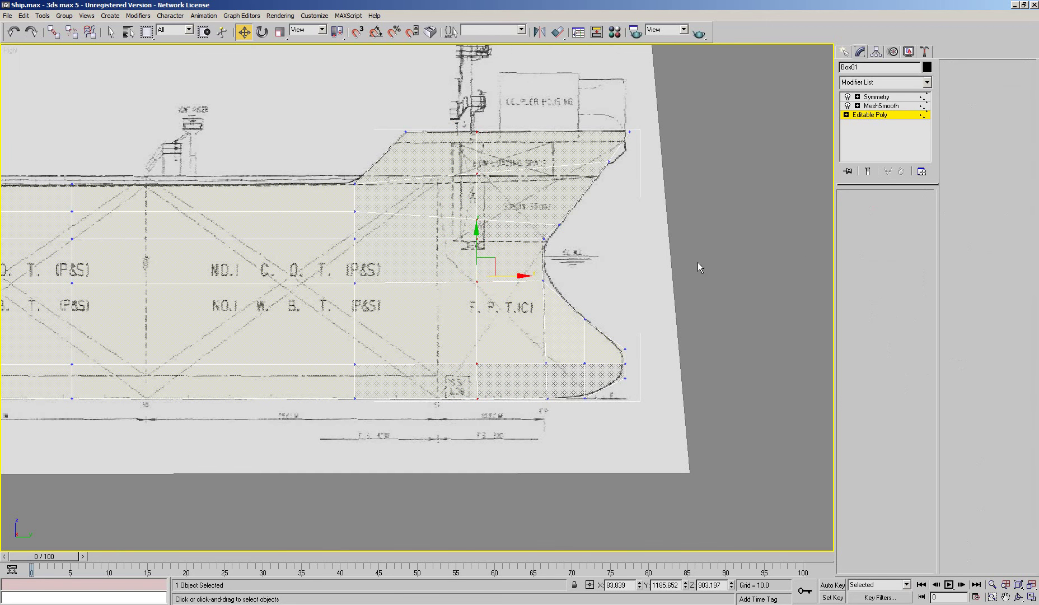
{"action": "left_click", "coordinate": [855, 209]}
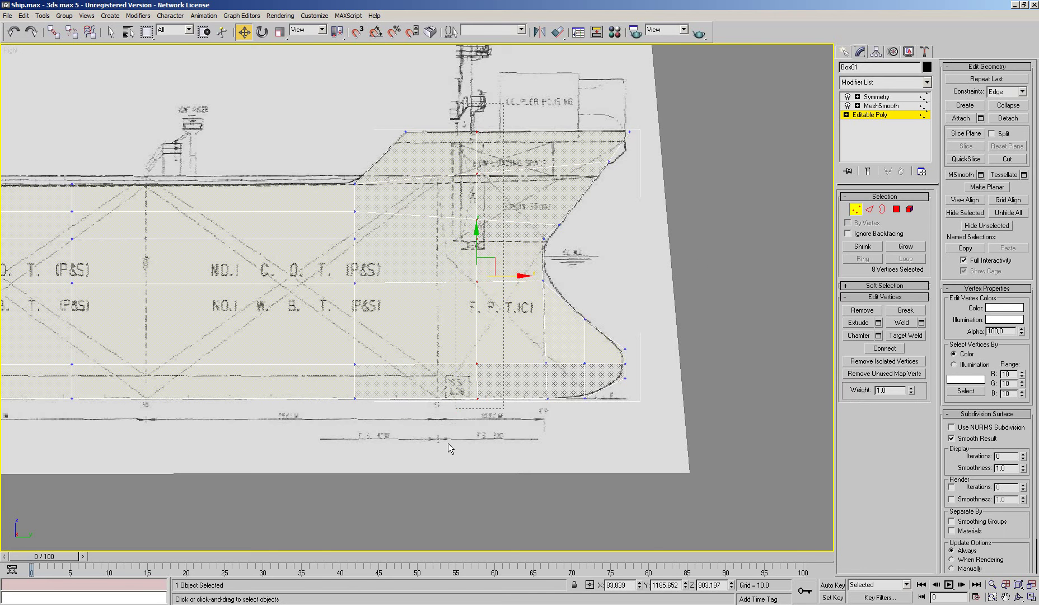
In Top view, set Constraints to None and move the column out to the bow outline
{"action": "key", "text": "t"}
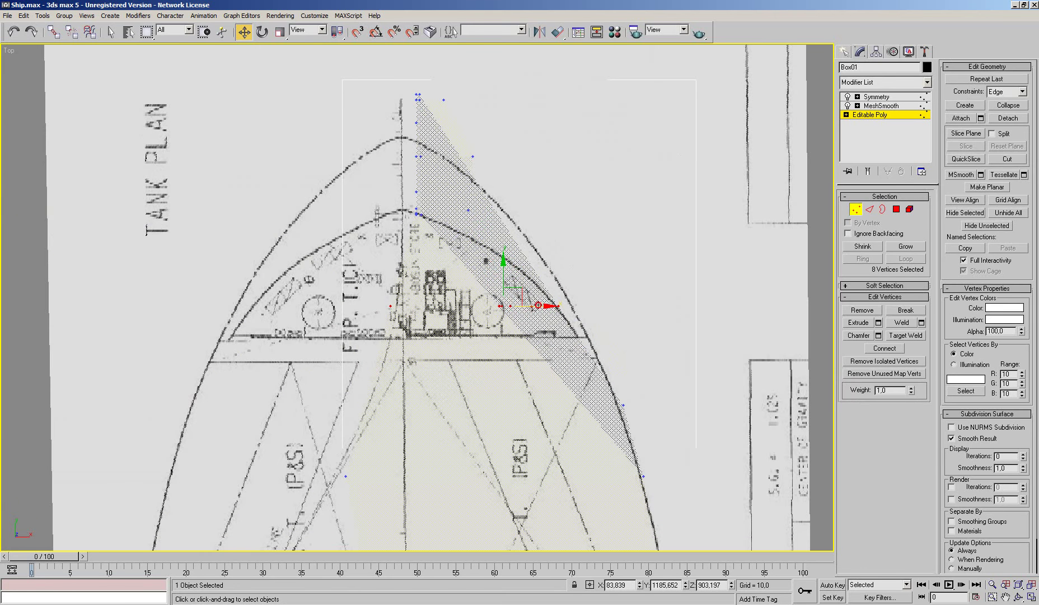
{"action": "left_click", "coordinate": [15, 37]}
{"action": "left_click", "coordinate": [1023, 92]}
{"action": "left_click", "coordinate": [1012, 101]}
{"action": "mouse_move", "coordinate": [546, 307]}
{"action": "left_mouse_down"}
{"action": "mouse_move", "coordinate": [600, 305]}
{"action": "mouse_move", "coordinate": [570, 321]}
{"action": "left_mouse_up"}
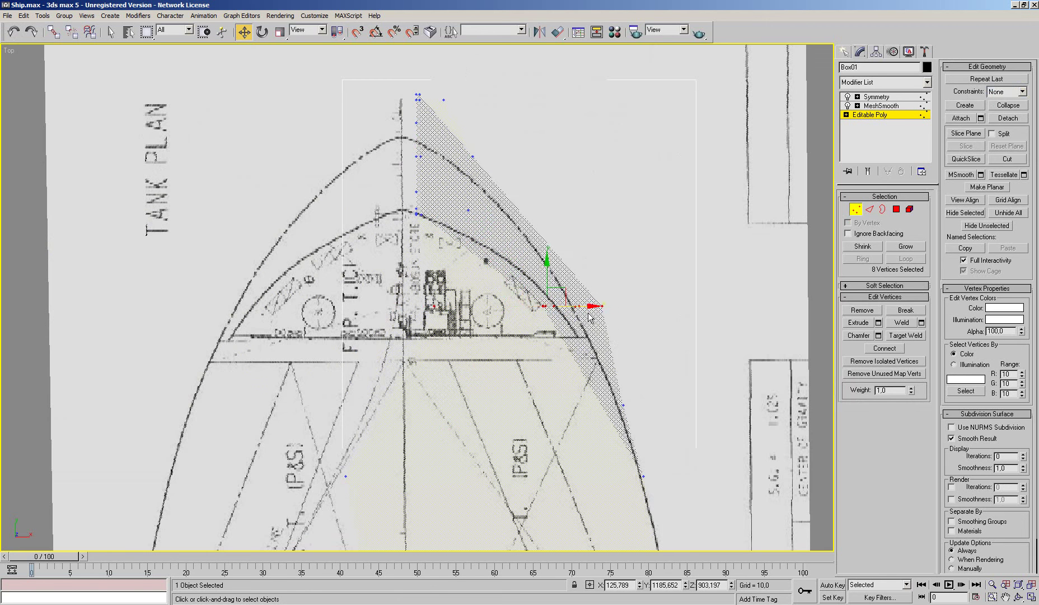
{"action": "key", "text": "p"}
{"action": "scroll", "coordinate": [570, 322], "scroll_direction": "up", "scroll_amount": 3}
{"action": "scroll", "coordinate": [591, 348], "scroll_direction": "up", "scroll_amount": 3}
Try selecting pairs of bow vertices, then undo back to the column selection
{"action": "scroll", "coordinate": [591, 348], "scroll_direction": "up", "scroll_amount": 3}
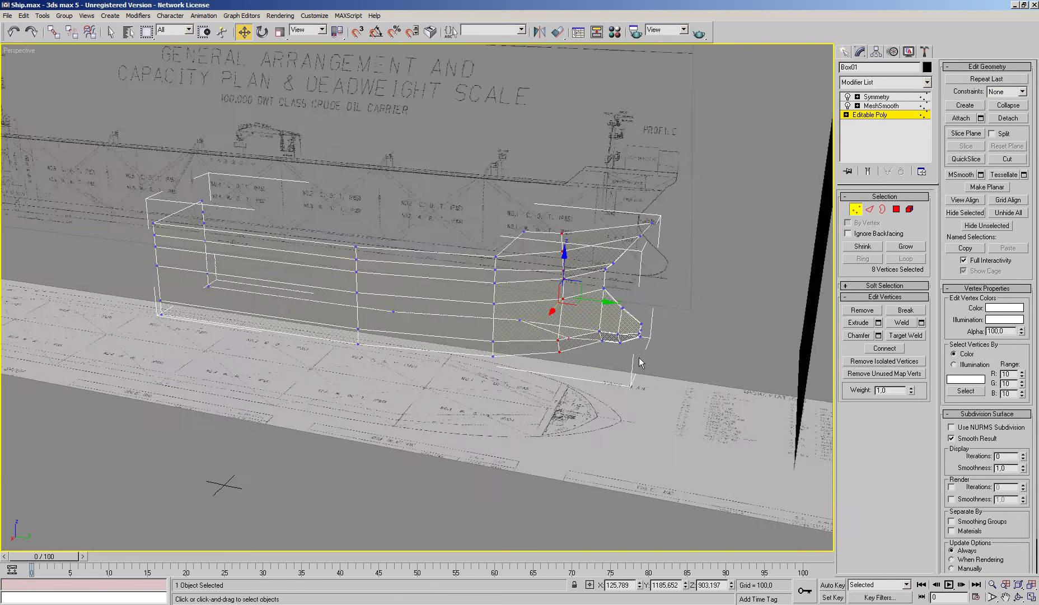
{"action": "scroll", "coordinate": [592, 349], "scroll_direction": "up", "scroll_amount": 3}
{"action": "scroll", "coordinate": [647, 268], "scroll_direction": "up", "scroll_amount": 3}
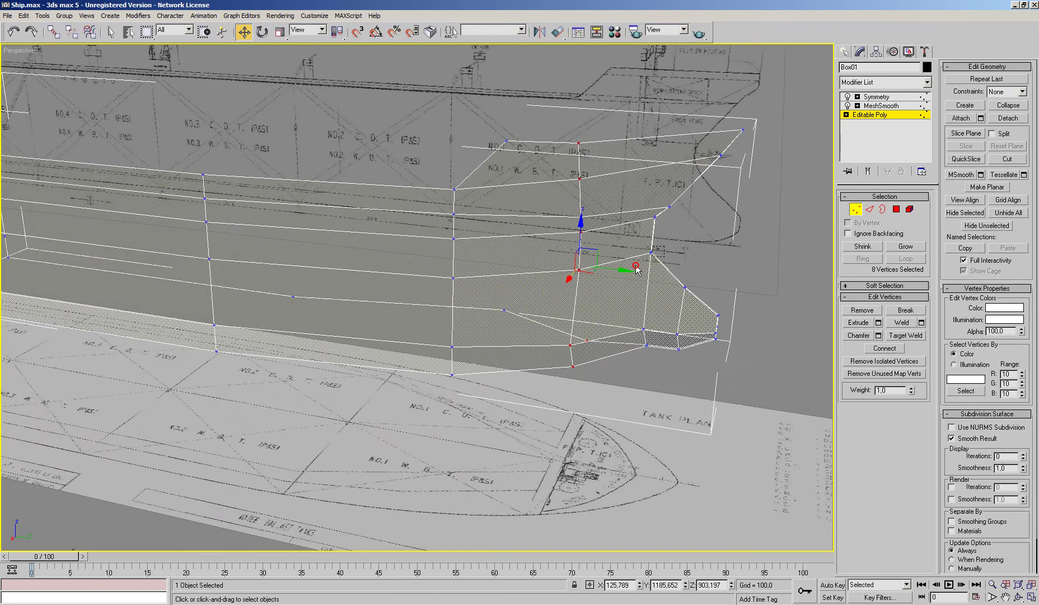
{"action": "left_click_drag", "start_coordinate": [661, 246], "coordinate": [399, 291]}
{"action": "mouse_move", "coordinate": [399, 290]}
{"action": "middle_mouse_down"}
{"action": "mouse_move", "coordinate": [440, 287]}
{"action": "mouse_move", "coordinate": [414, 289]}
{"action": "middle_mouse_up"}
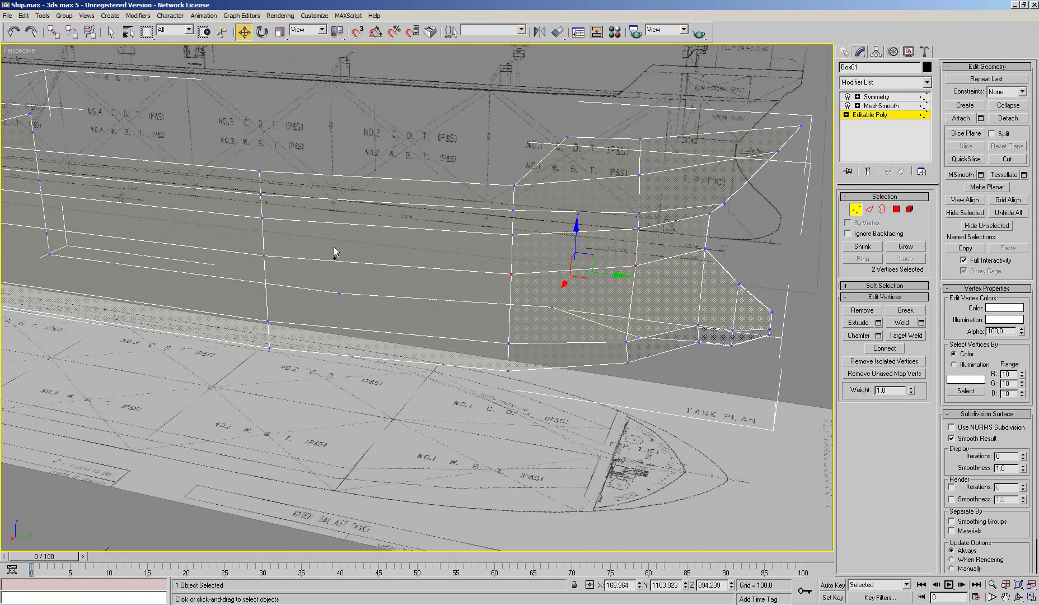
{"action": "left_click", "coordinate": [640, 309]}
{"action": "left_click", "coordinate": [14, 35]}
{"action": "left_click", "coordinate": [14, 35]}
{"action": "left_click", "coordinate": [14, 35]}
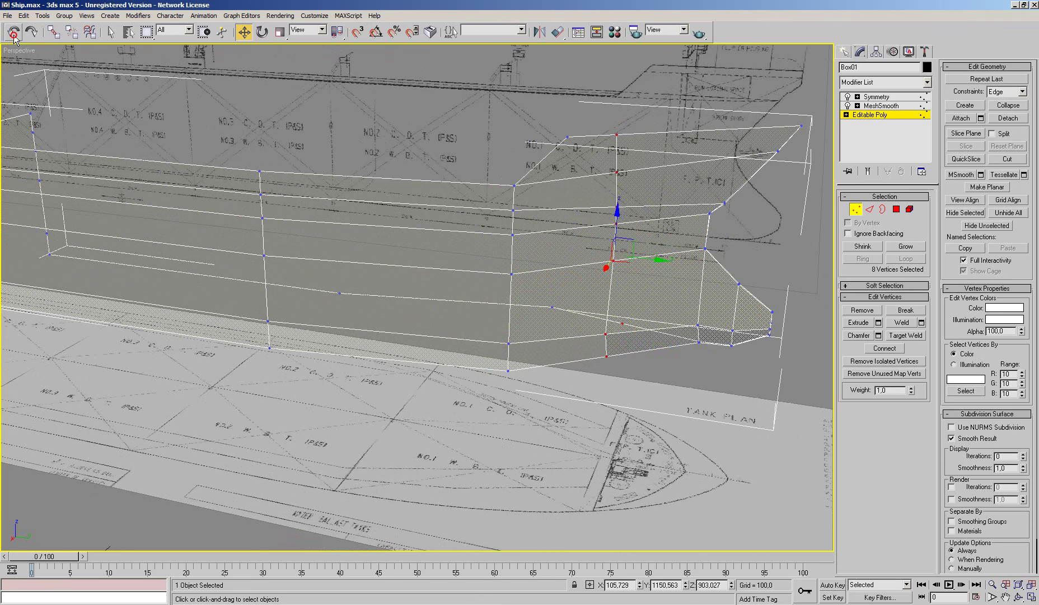
{"action": "left_click", "coordinate": [30, 32]}
Select the nine bow keel vertices and zero their X position onto the centreline
{"action": "mouse_move", "coordinate": [621, 317]}
{"action": "middle_mouse_down", "text": "alt"}
{"action": "mouse_move", "coordinate": [587, 322]}
{"action": "mouse_move", "coordinate": [607, 367]}
{"action": "mouse_move", "coordinate": [592, 294]}
{"action": "middle_mouse_up", "text": "alt"}
{"action": "scroll", "coordinate": [591, 293], "scroll_direction": "up", "scroll_amount": 5}
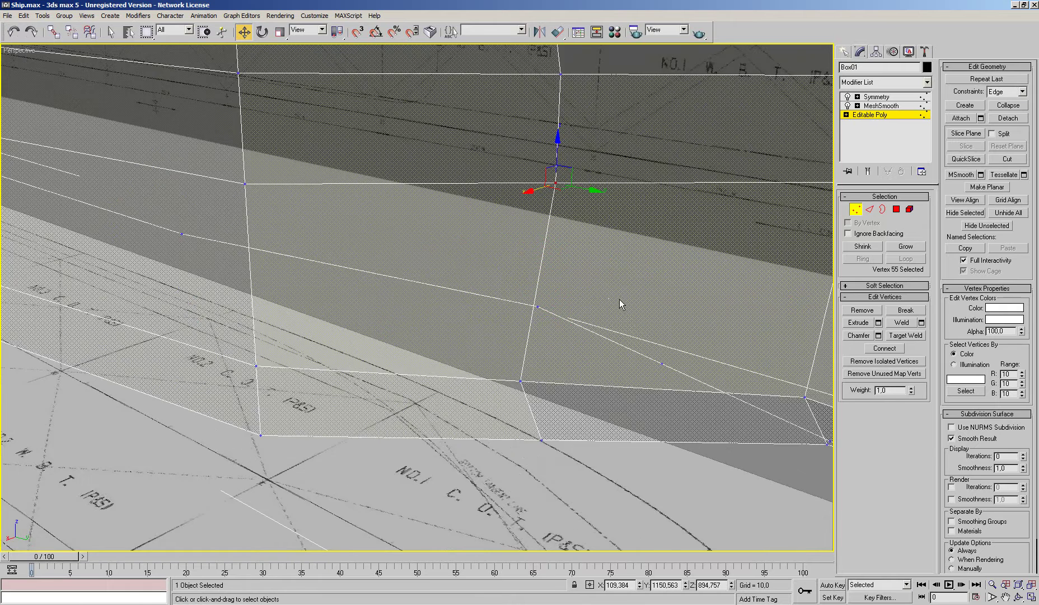
{"action": "scroll", "coordinate": [615, 364], "scroll_direction": "down", "scroll_amount": 3}
{"action": "left_click_drag", "start_coordinate": [383, 341], "coordinate": [335, 377]}
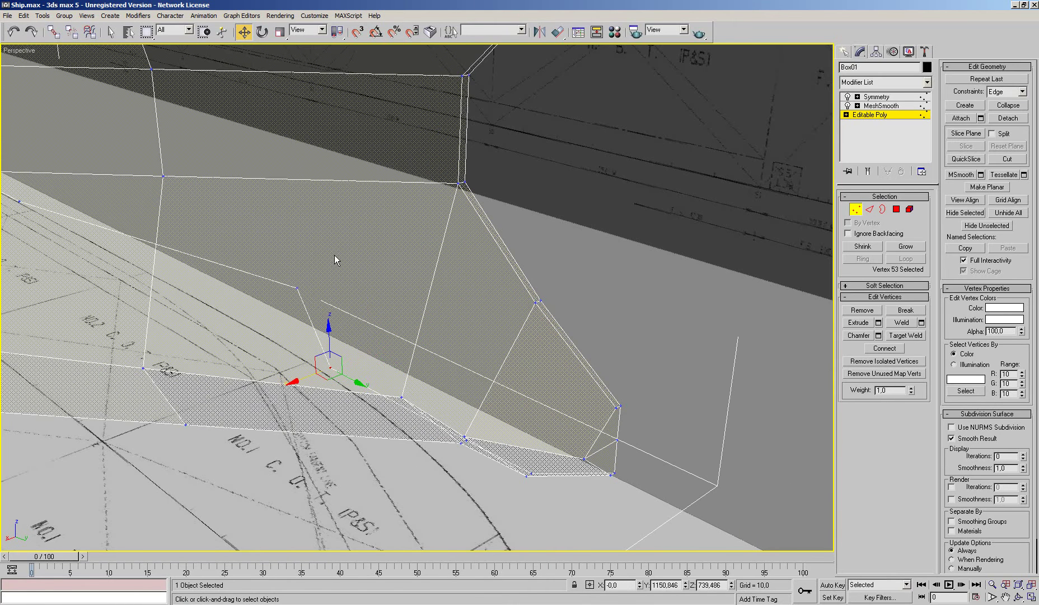
{"action": "left_click_drag", "start_coordinate": [295, 287], "coordinate": [461, 445]}
{"action": "right_click", "coordinate": [641, 584]}
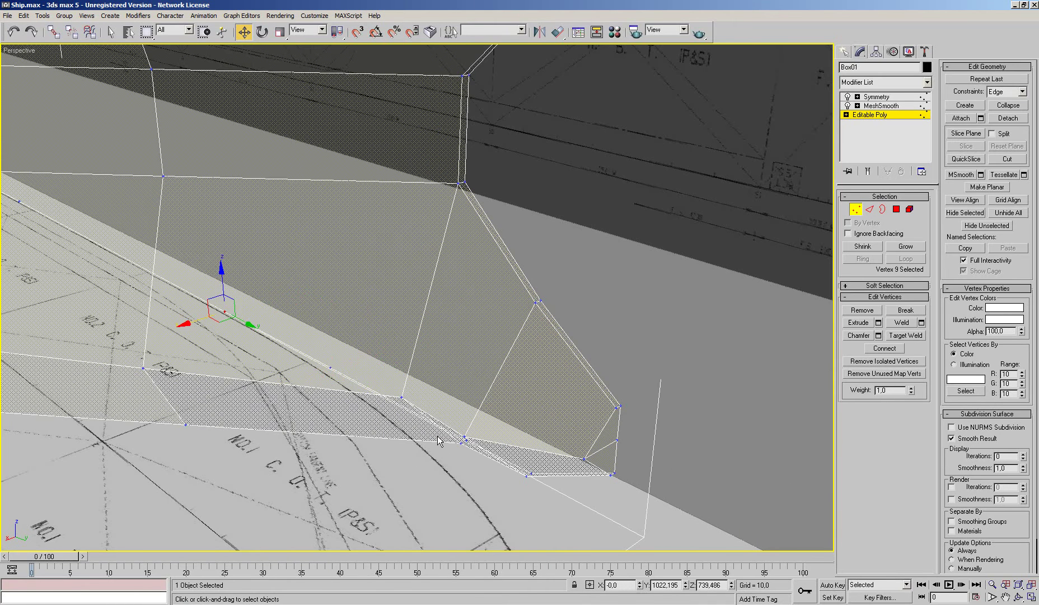
Select the seven-vertex bow column, test-shift it along the hull, undo, and set Constraints to None
{"action": "scroll", "coordinate": [438, 441], "scroll_direction": "down", "scroll_amount": 5}
{"action": "mouse_move", "coordinate": [438, 441]}
{"action": "middle_mouse_down"}
{"action": "mouse_move", "coordinate": [535, 391]}
{"action": "mouse_move", "coordinate": [495, 404]}
{"action": "middle_mouse_up"}
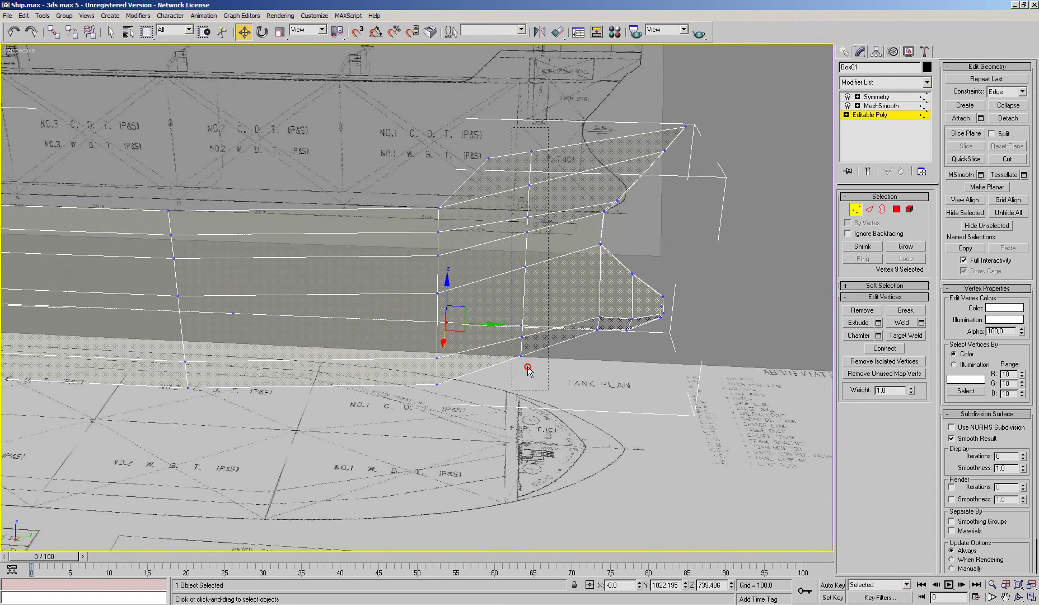
{"action": "left_click_drag", "start_coordinate": [496, 398], "coordinate": [549, 140]}
{"action": "mouse_move", "coordinate": [521, 268]}
{"action": "middle_mouse_down", "text": "alt"}
{"action": "mouse_move", "coordinate": [556, 327]}
{"action": "mouse_move", "coordinate": [435, 264]}
{"action": "middle_mouse_up", "text": "alt"}
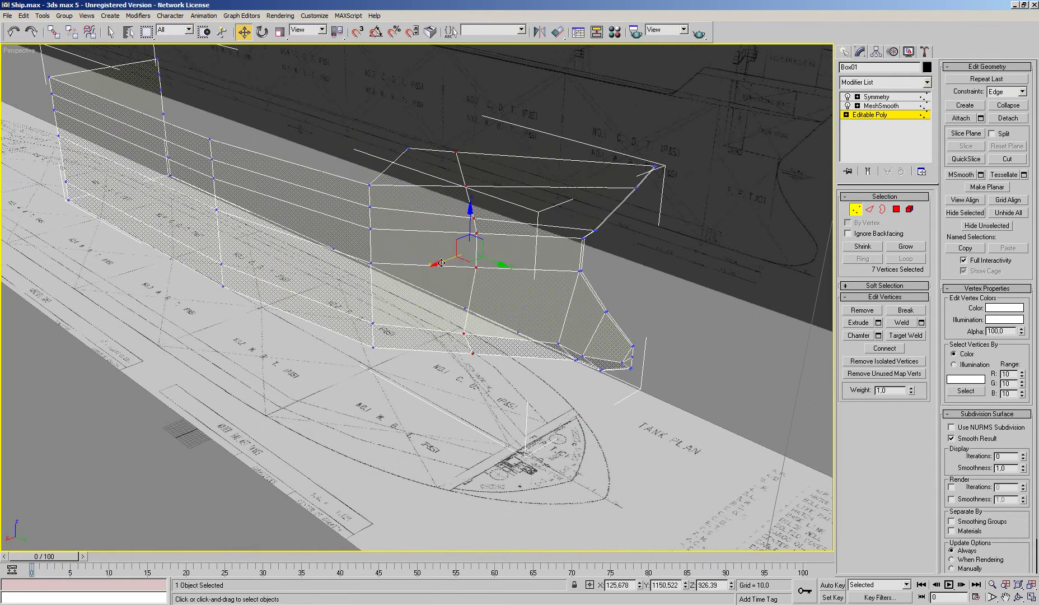
{"action": "left_click_drag", "start_coordinate": [436, 264], "coordinate": [422, 263]}
{"action": "left_click", "coordinate": [13, 35]}
{"action": "left_click", "coordinate": [1022, 91]}
{"action": "left_click", "coordinate": [1003, 101]}
Nudge the bow vertex column along the hull and align it to the bow outline in Top view
{"action": "left_click_drag", "start_coordinate": [439, 262], "coordinate": [432, 262]}
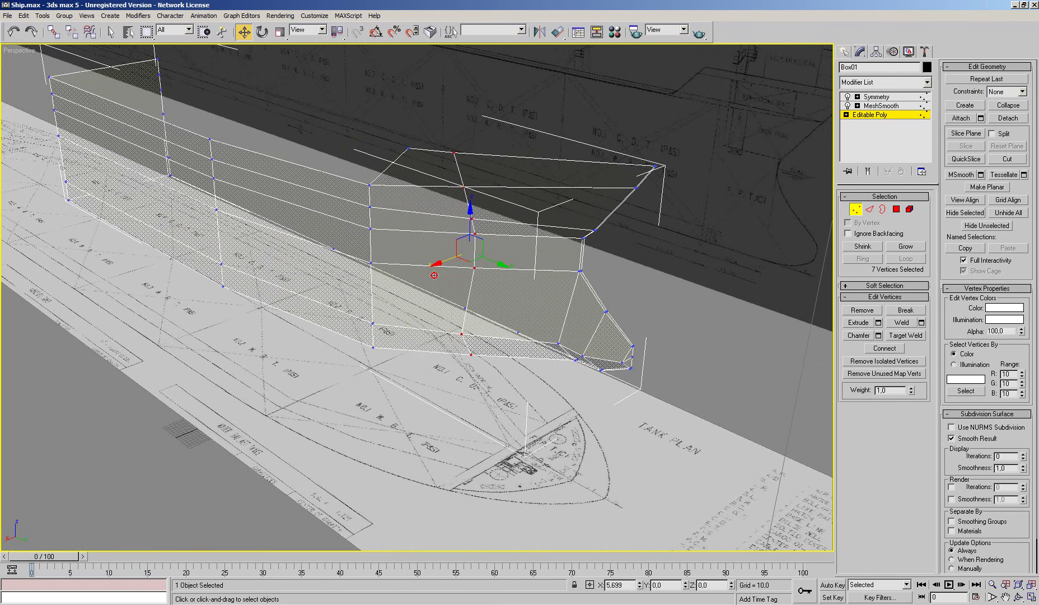
{"action": "key", "text": "t"}
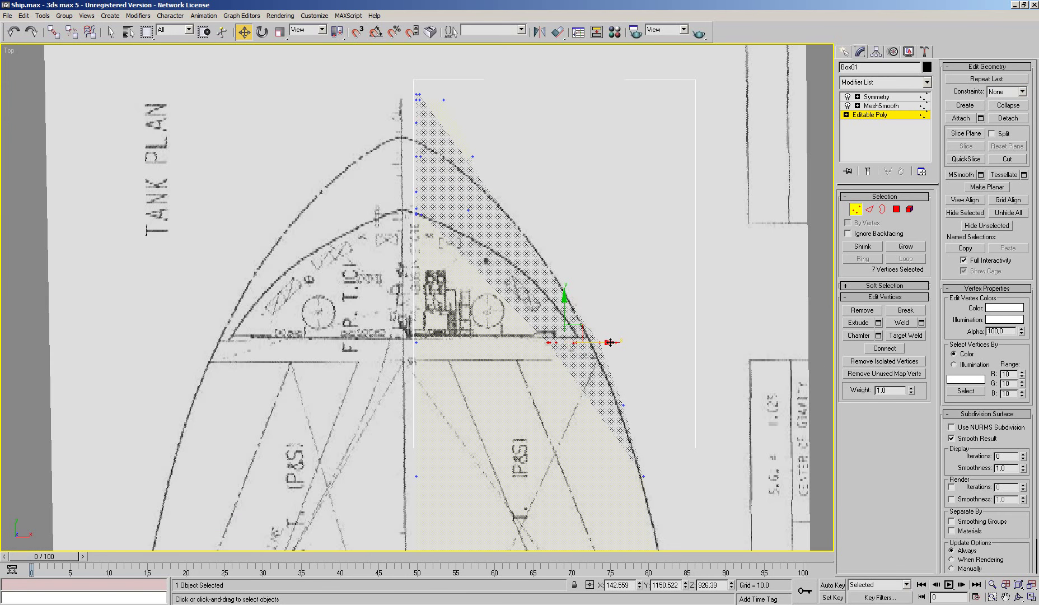
{"action": "left_click_drag", "start_coordinate": [604, 344], "coordinate": [611, 342]}
{"action": "key", "text": "p"}
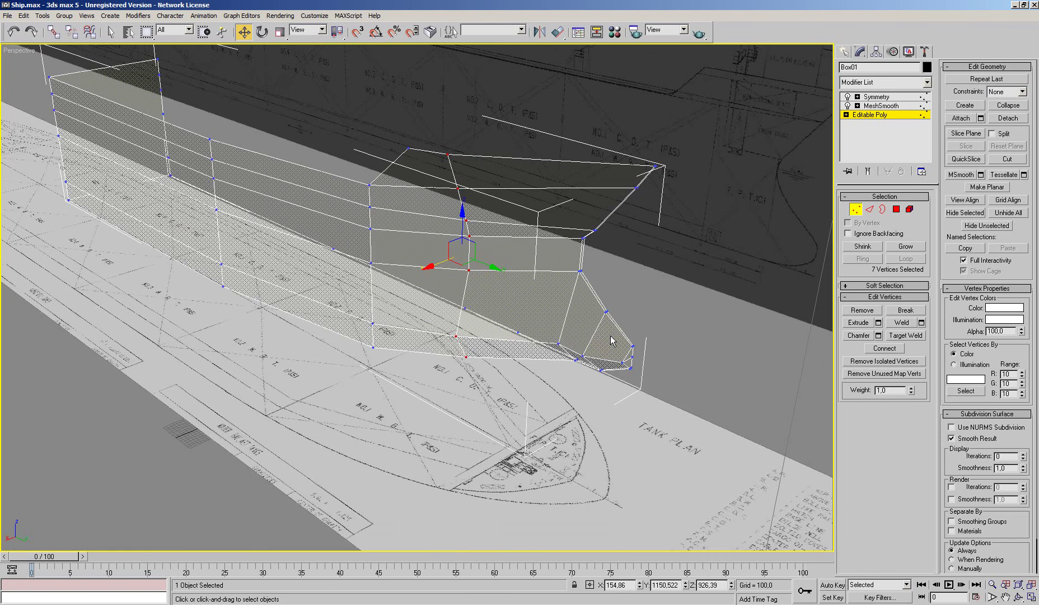
{"action": "scroll", "coordinate": [610, 335], "scroll_direction": "down", "scroll_amount": 5}
{"action": "middle_click_drag", "start_coordinate": [610, 321], "coordinate": [587, 318], "text": "alt"}
{"action": "scroll", "coordinate": [586, 318], "scroll_direction": "up", "scroll_amount": 5}
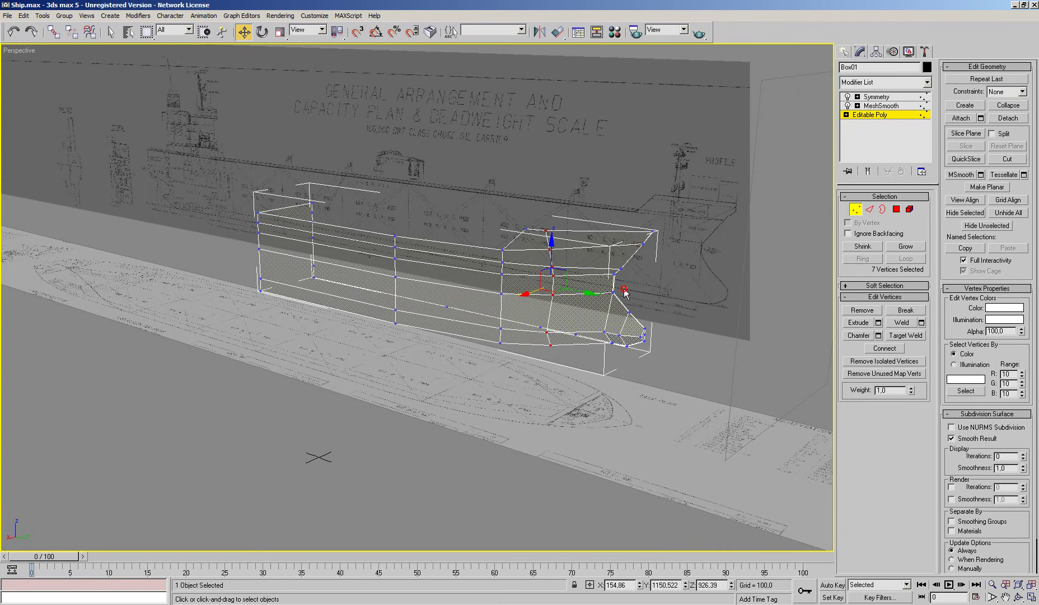
Select four lower bow vertices and push them outward to the plan's hull curve in Top view
{"action": "left_click", "coordinate": [626, 293]}
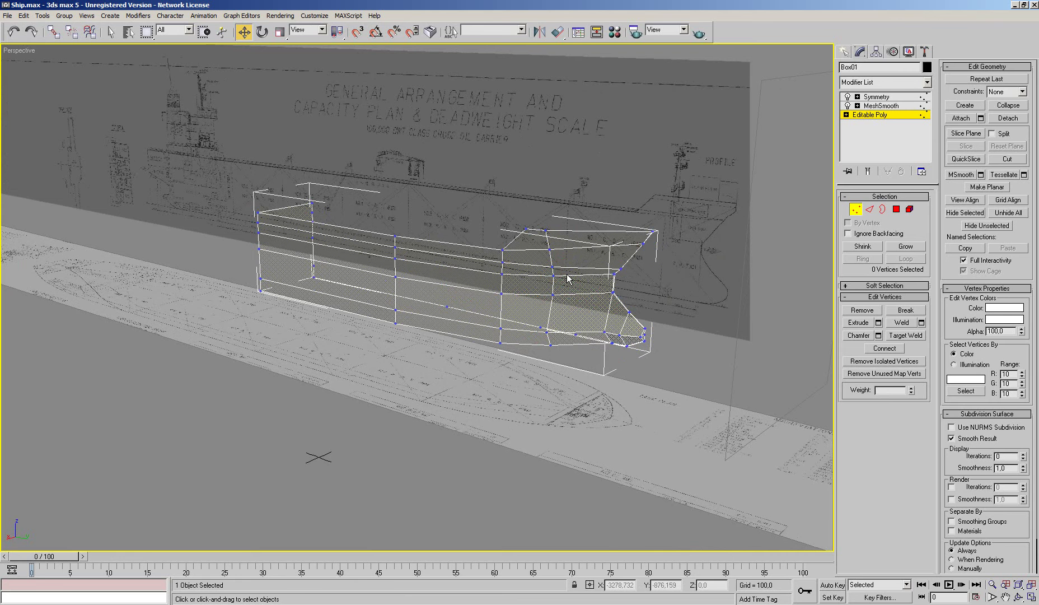
{"action": "left_click", "coordinate": [547, 286]}
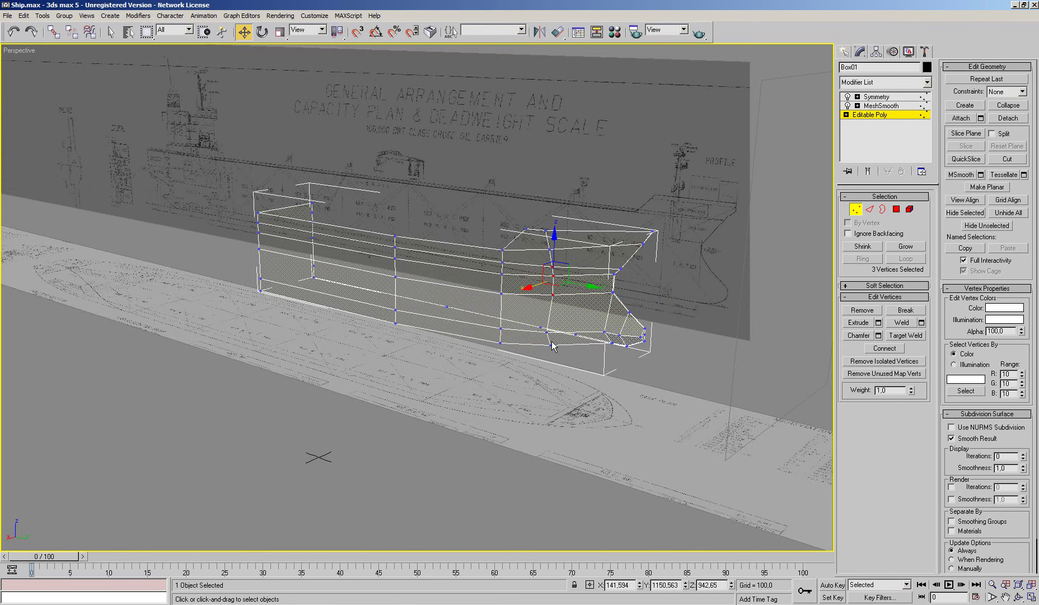
{"action": "scroll", "coordinate": [566, 348], "scroll_direction": "up", "scroll_amount": 1}
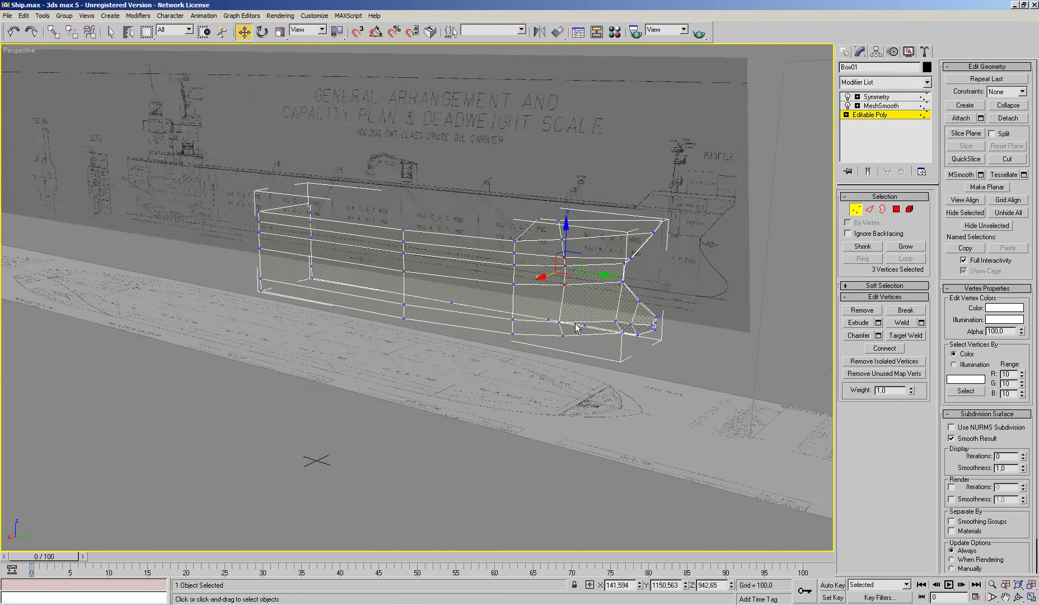
{"action": "scroll", "coordinate": [582, 322], "scroll_direction": "up", "scroll_amount": 3}
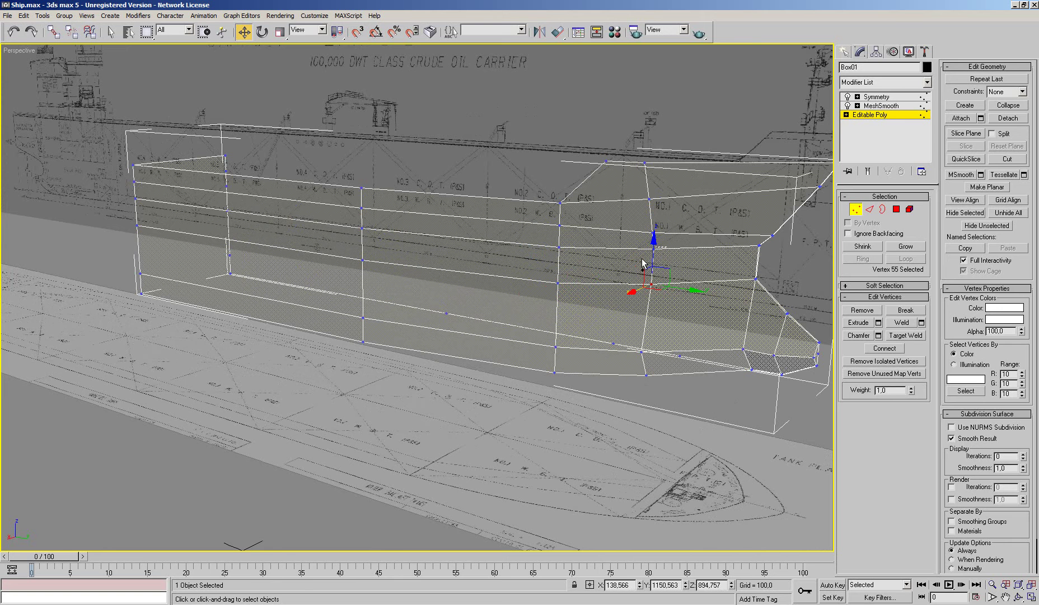
{"action": "left_click", "coordinate": [661, 351], "text": "alt"}
{"action": "left_click", "coordinate": [646, 374], "text": "ctrl"}
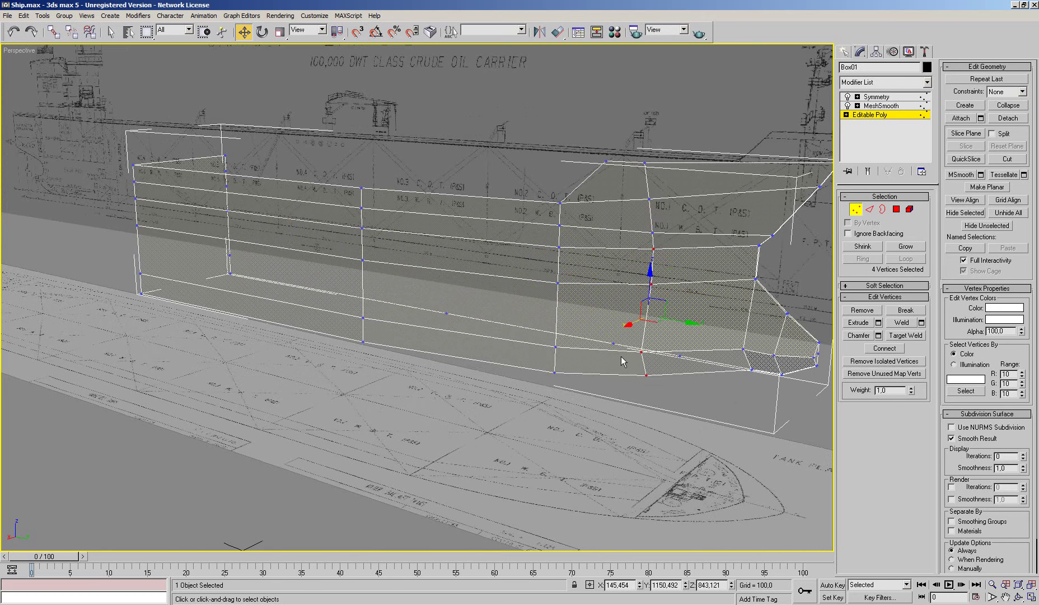
{"action": "key", "text": "t"}
{"action": "scroll", "coordinate": [622, 365], "scroll_direction": "up", "scroll_amount": 2}
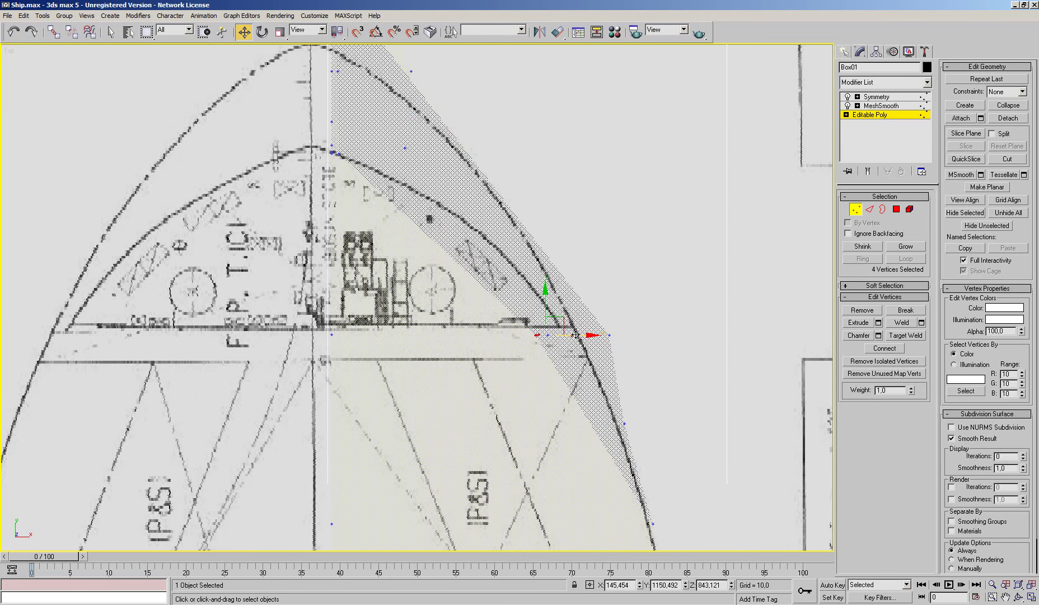
{"action": "left_click_drag", "start_coordinate": [575, 335], "coordinate": [615, 345]}
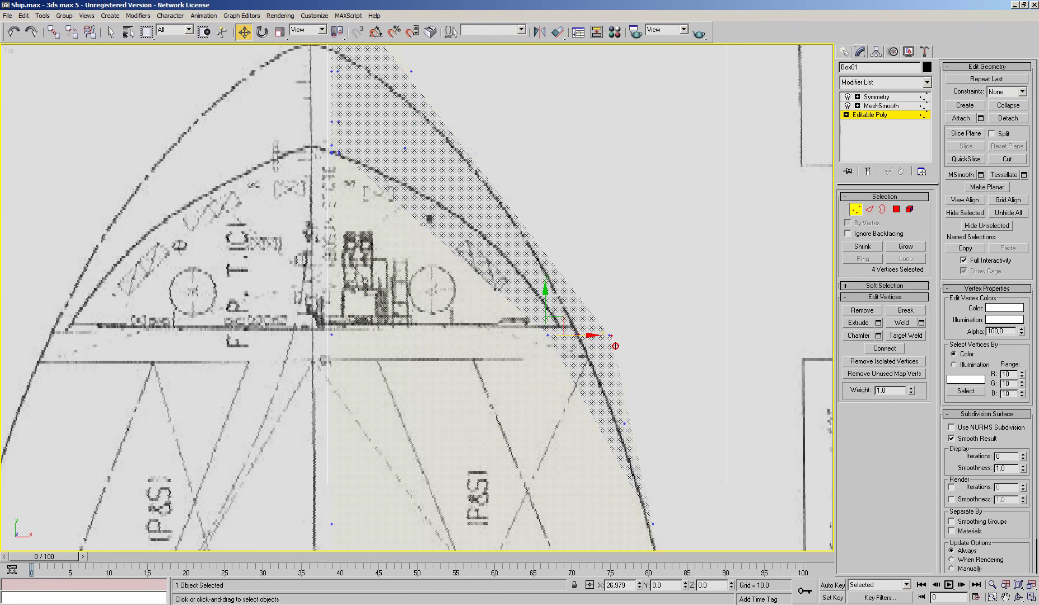
{"action": "scroll", "coordinate": [621, 336], "scroll_direction": "down", "scroll_amount": 3}
Leave vertex level and deselect the hull to review the MeshSmooth surface
{"action": "key", "text": "p"}
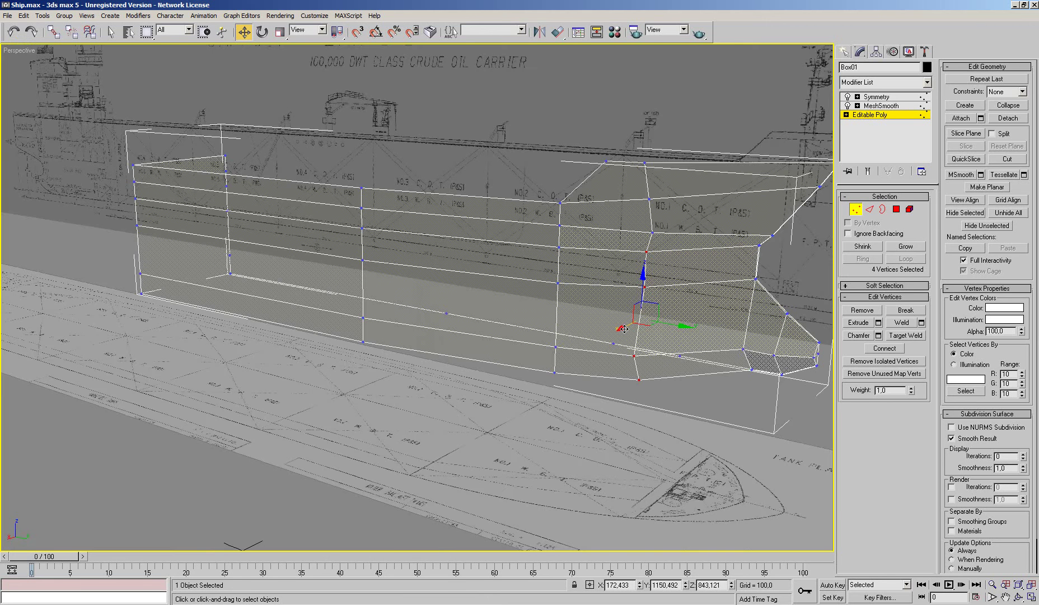
{"action": "left_click", "coordinate": [855, 208]}
{"action": "middle_click_drag", "start_coordinate": [644, 336], "coordinate": [698, 346], "text": "alt"}
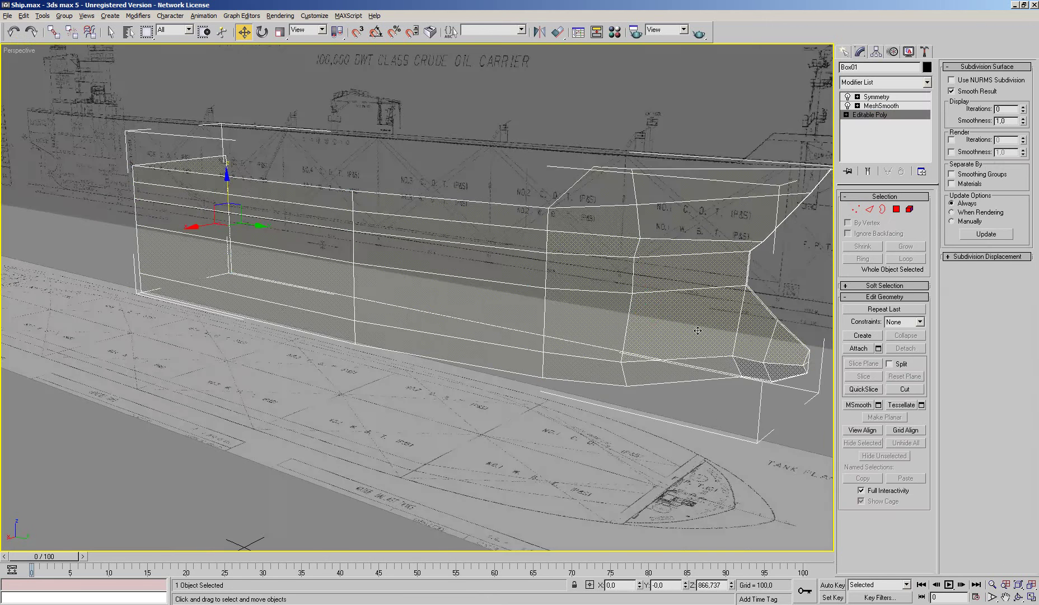
{"action": "left_click", "coordinate": [698, 346]}
{"action": "middle_click_drag", "start_coordinate": [566, 394], "coordinate": [590, 334], "text": "alt"}
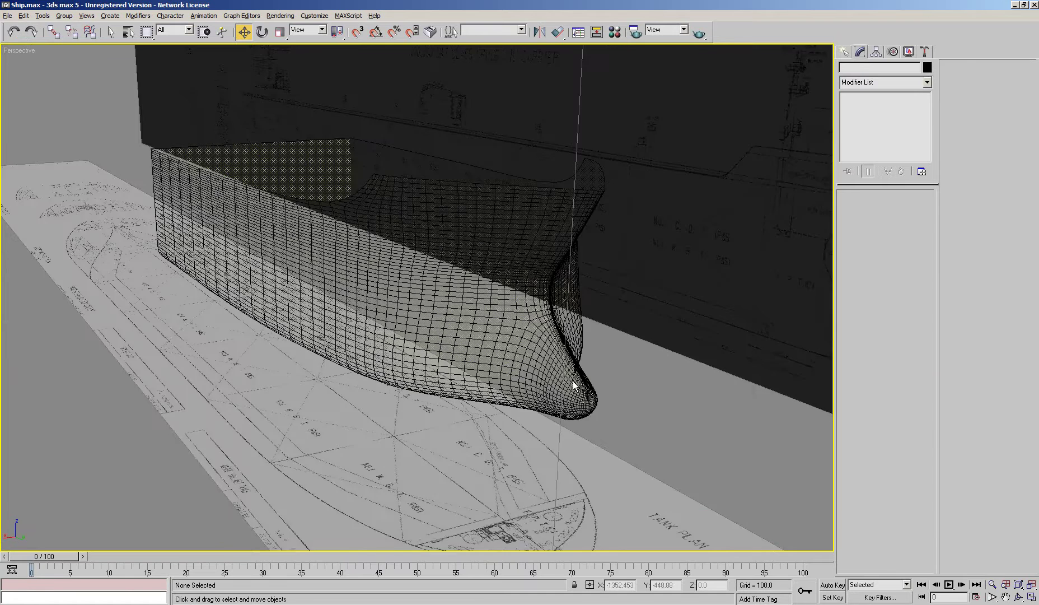
{"action": "scroll", "coordinate": [590, 334], "scroll_direction": "down", "scroll_amount": 2}
Change the floor blueprint plane's display through its right-click menu
{"action": "left_click", "coordinate": [566, 404]}
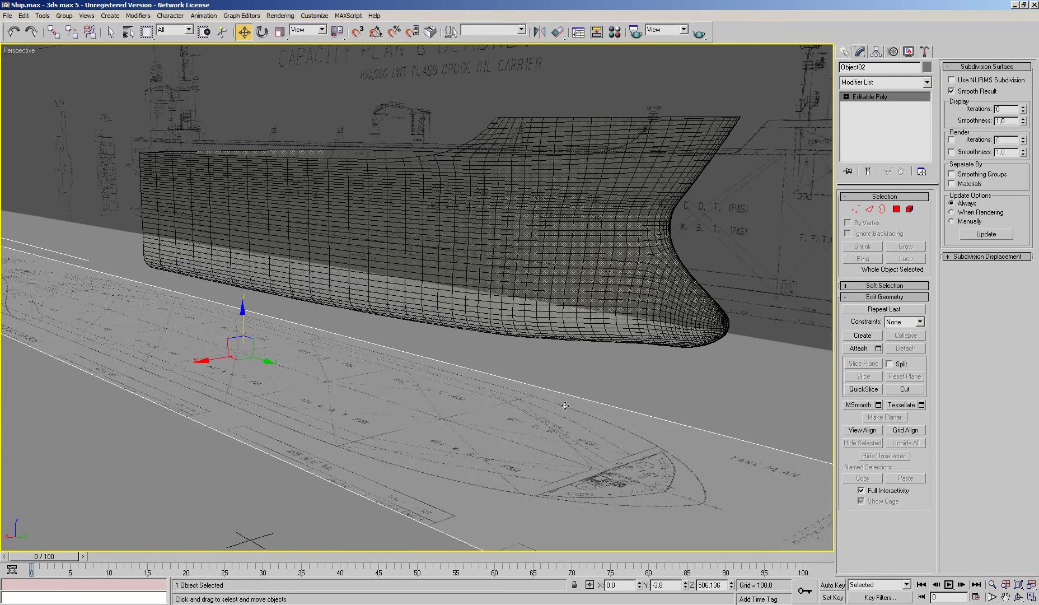
{"action": "scroll", "coordinate": [454, 357], "scroll_direction": "down", "scroll_amount": 5}
{"action": "right_click", "coordinate": [592, 270]}
{"action": "left_click", "coordinate": [590, 344]}
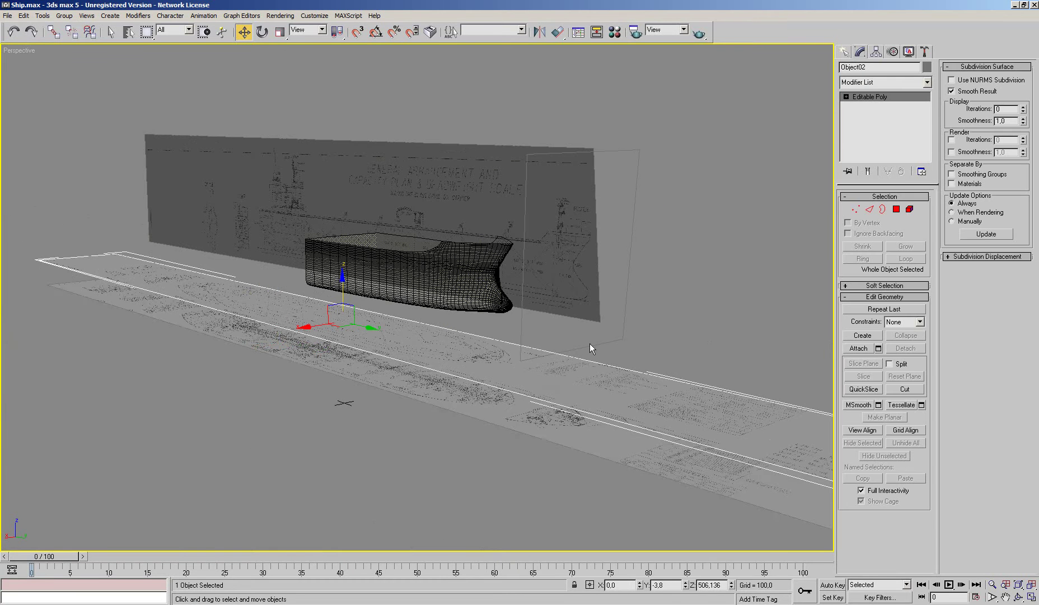
Reselect hull Box01 and return to Editable Poly at Vertex level
{"action": "left_click", "coordinate": [319, 304]}
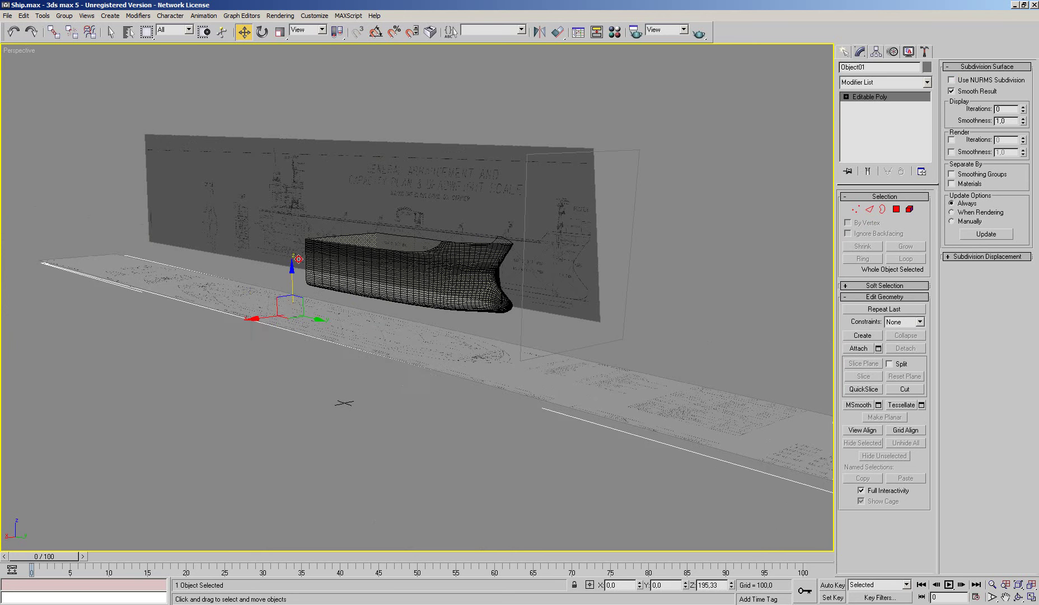
{"action": "left_click", "coordinate": [453, 282]}
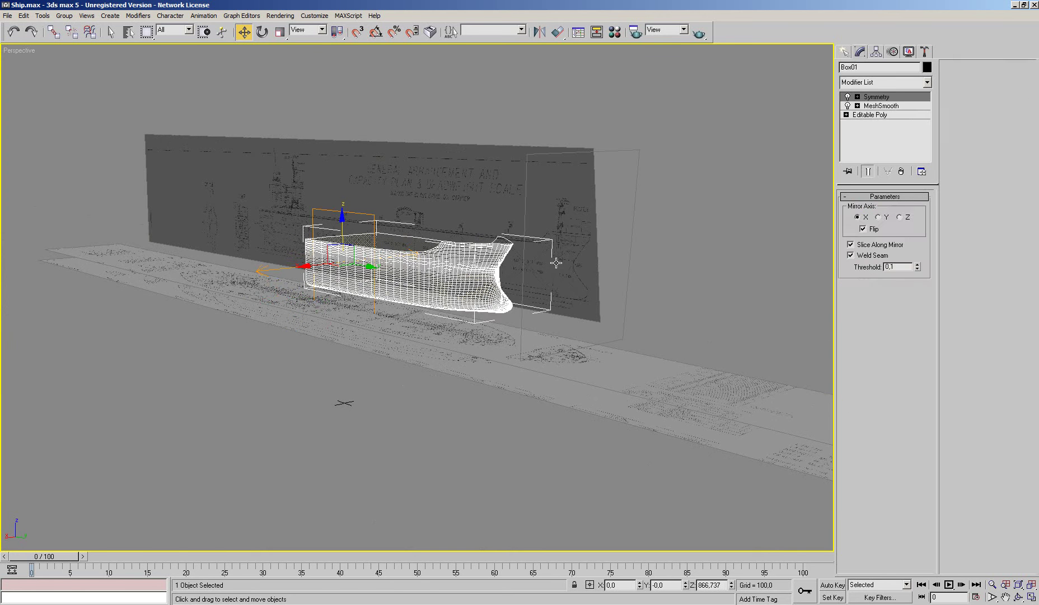
{"action": "left_click", "coordinate": [864, 115]}
{"action": "left_click", "coordinate": [856, 209]}
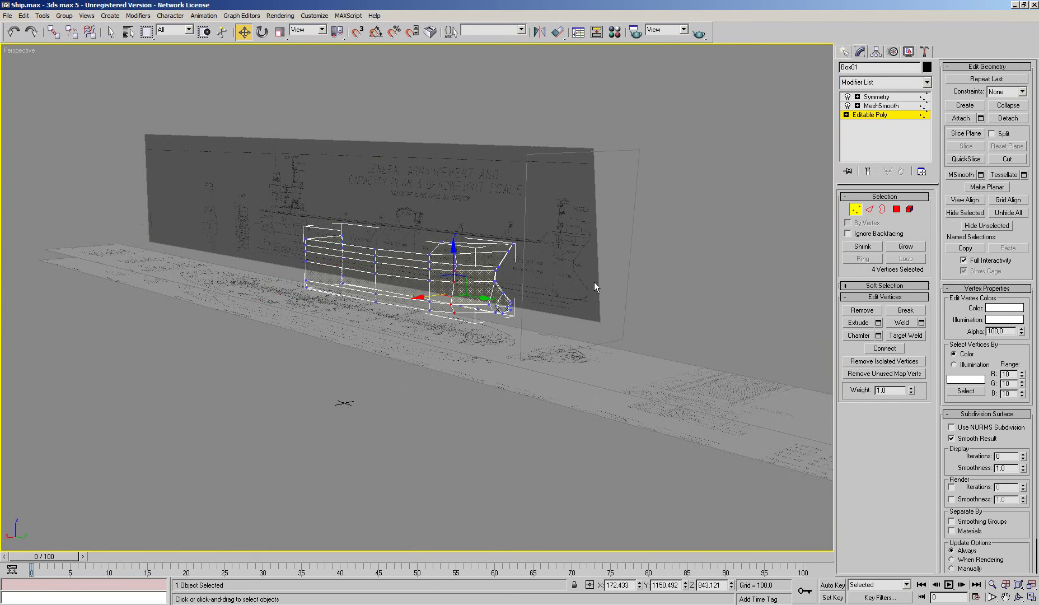
In Top view, move the two top bow deck vertices out to the blueprint's bow outline
{"action": "scroll", "coordinate": [594, 282], "scroll_direction": "up", "scroll_amount": 5}
{"action": "key", "text": "z"}
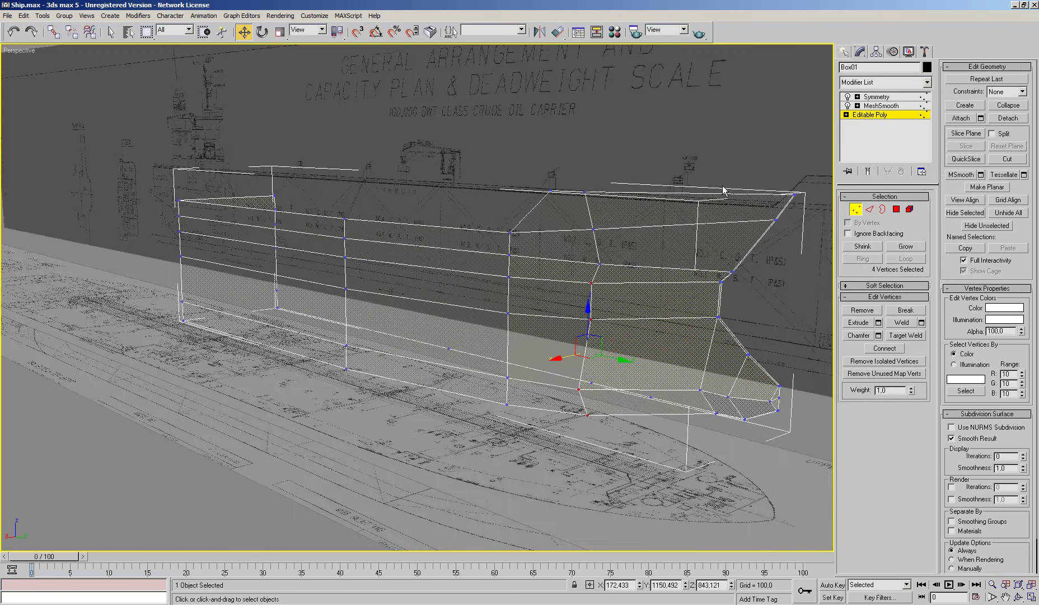
{"action": "left_click_drag", "start_coordinate": [540, 179], "coordinate": [597, 203]}
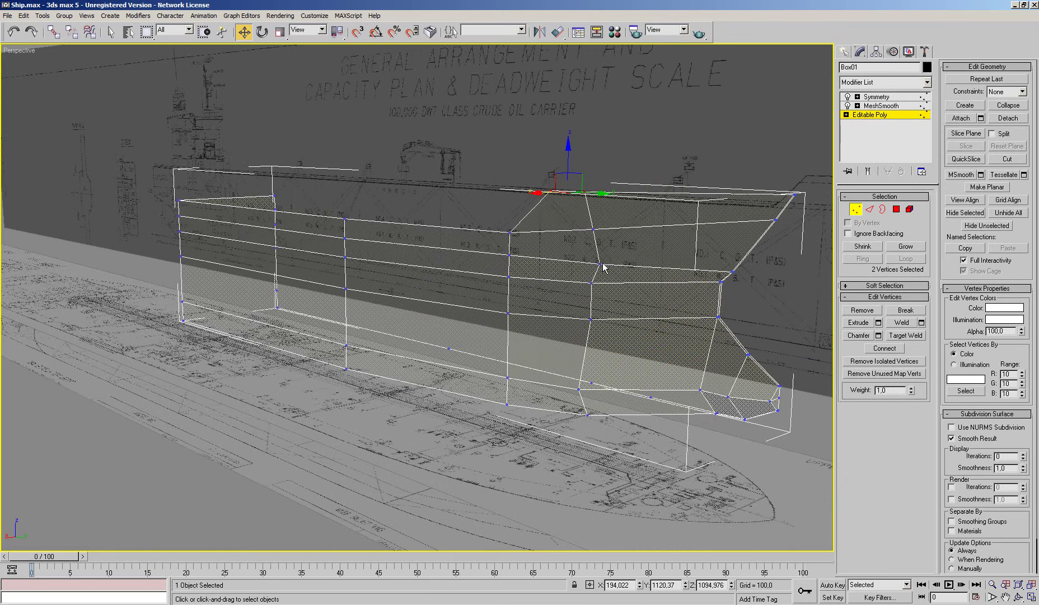
{"action": "key", "text": "t"}
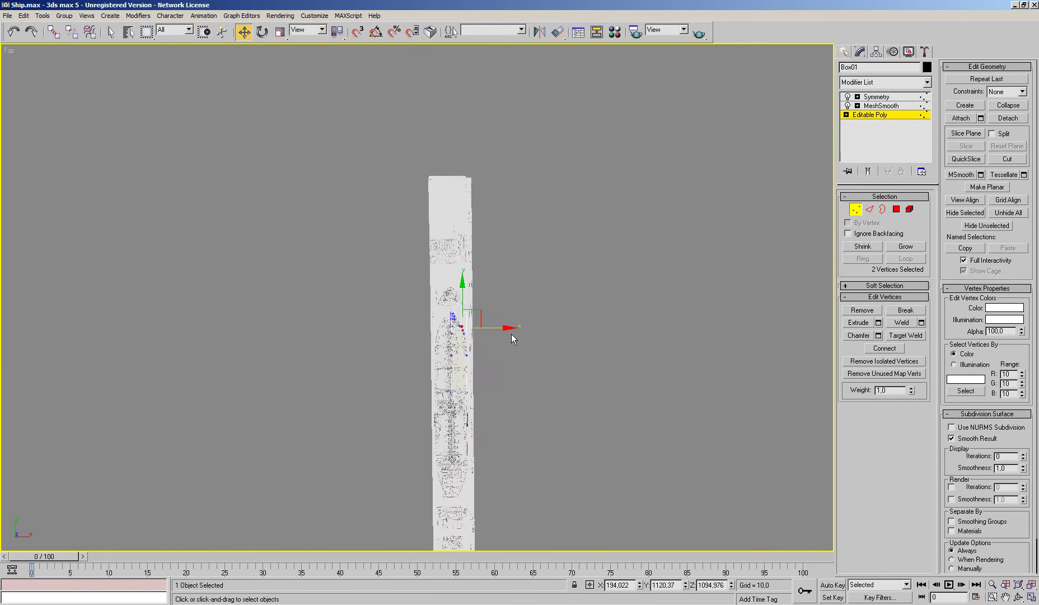
{"action": "scroll", "coordinate": [512, 333], "scroll_direction": "up", "scroll_amount": 6}
{"action": "scroll", "coordinate": [491, 323], "scroll_direction": "up", "scroll_amount": 2}
{"action": "scroll", "coordinate": [491, 323], "scroll_direction": "up", "scroll_amount": 2}
{"action": "scroll", "coordinate": [491, 322], "scroll_direction": "up", "scroll_amount": 2}
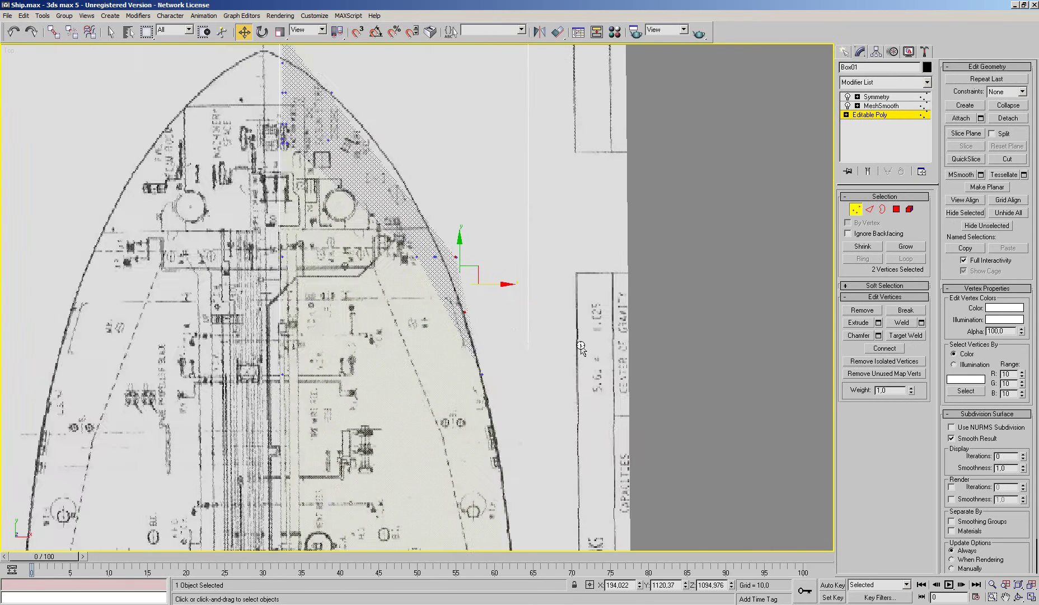
{"action": "scroll", "coordinate": [569, 317], "scroll_direction": "up", "scroll_amount": 2}
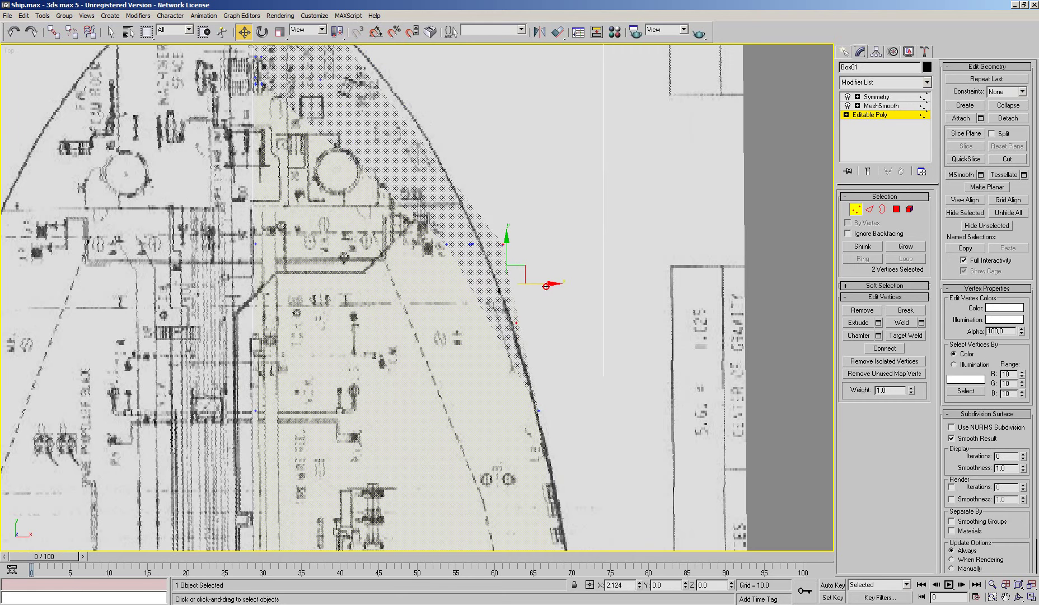
{"action": "mouse_move", "coordinate": [527, 220]}
{"action": "left_mouse_down"}
{"action": "mouse_move", "coordinate": [487, 257]}
{"action": "mouse_move", "coordinate": [509, 249]}
{"action": "left_mouse_up"}
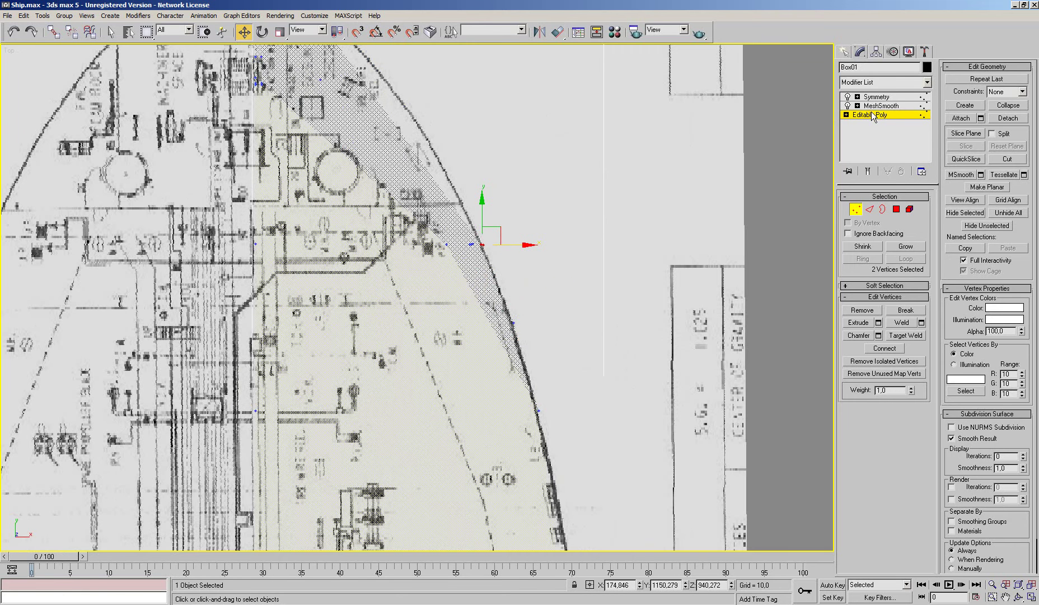
{"action": "left_click", "coordinate": [865, 172]}
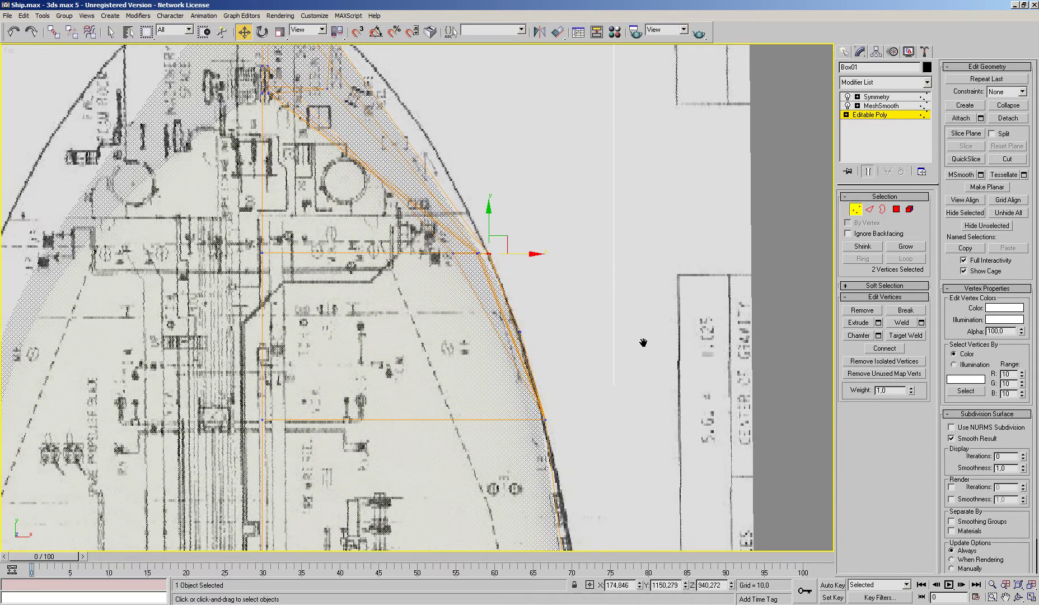
Connect the edges running across the bow to add a new edge loop
{"action": "middle_click_drag", "start_coordinate": [557, 240], "coordinate": [658, 349]}
{"action": "left_click", "coordinate": [869, 209]}
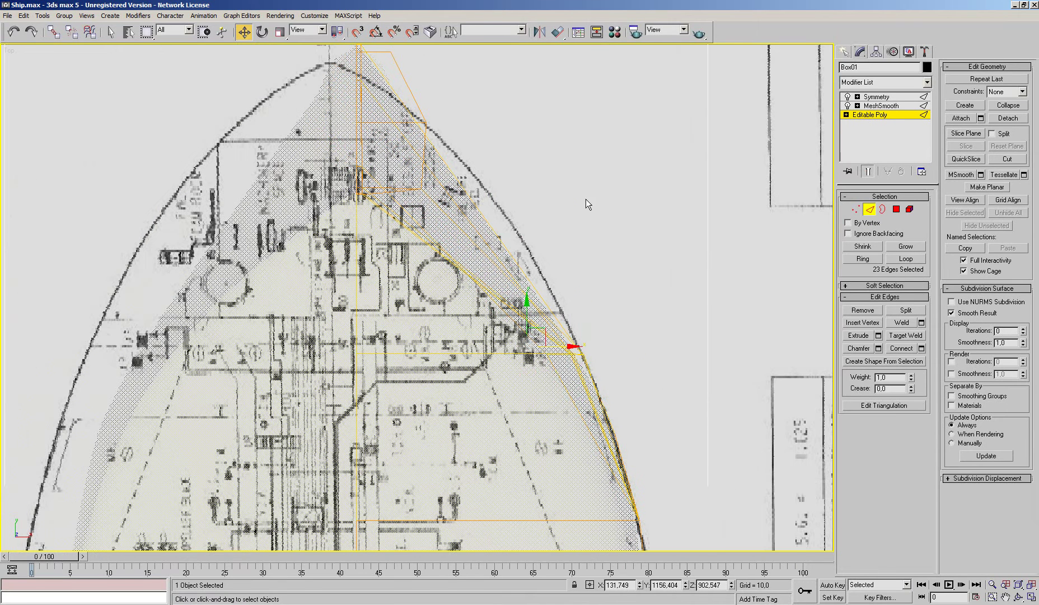
{"action": "left_click_drag", "start_coordinate": [585, 197], "coordinate": [306, 239]}
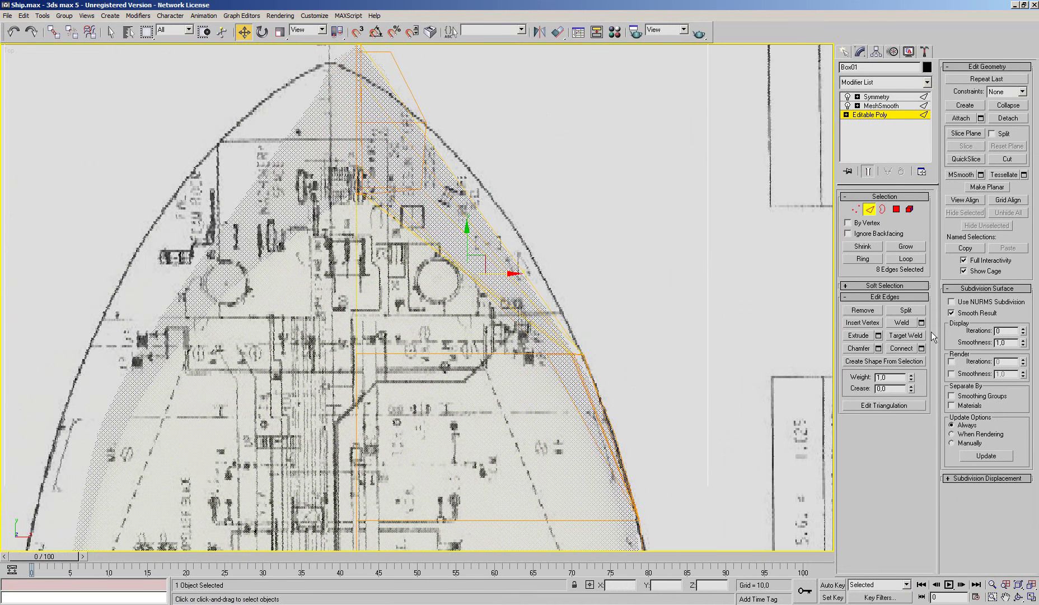
{"action": "left_click", "coordinate": [922, 348]}
{"action": "left_click", "coordinate": [507, 297]}
{"action": "left_click", "coordinate": [856, 208]}
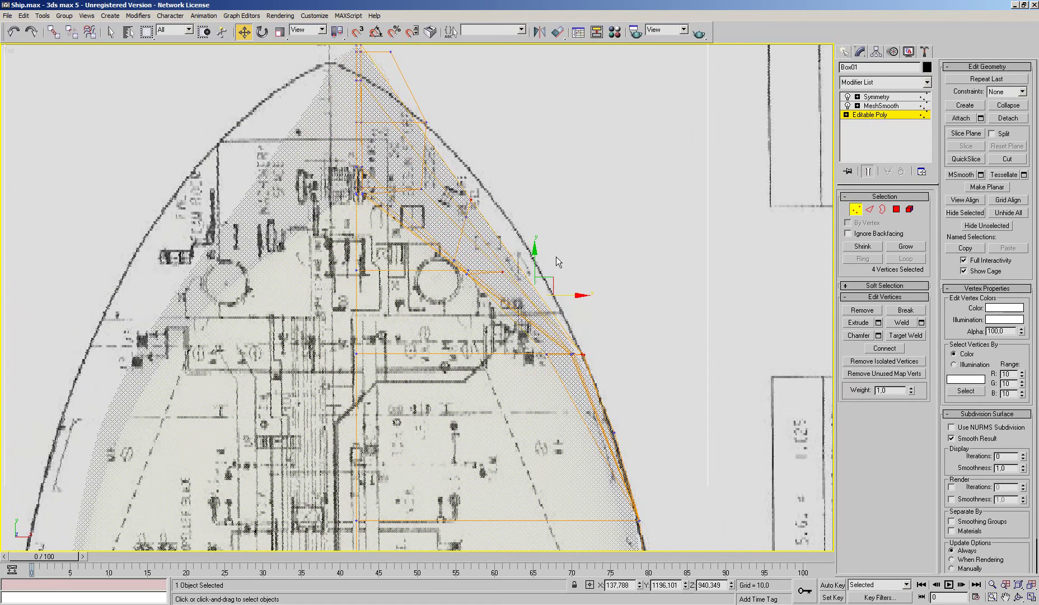
Inspect the low-poly hull cage in perspective before heading to the side view
{"action": "key", "text": "ctrl+alt+z"}
{"action": "key", "text": "p"}
{"action": "mouse_move", "coordinate": [575, 270]}
{"action": "middle_mouse_down", "text": "alt"}
{"action": "mouse_move", "coordinate": [723, 285]}
{"action": "mouse_move", "coordinate": [859, 195]}
{"action": "middle_mouse_up", "text": "alt"}
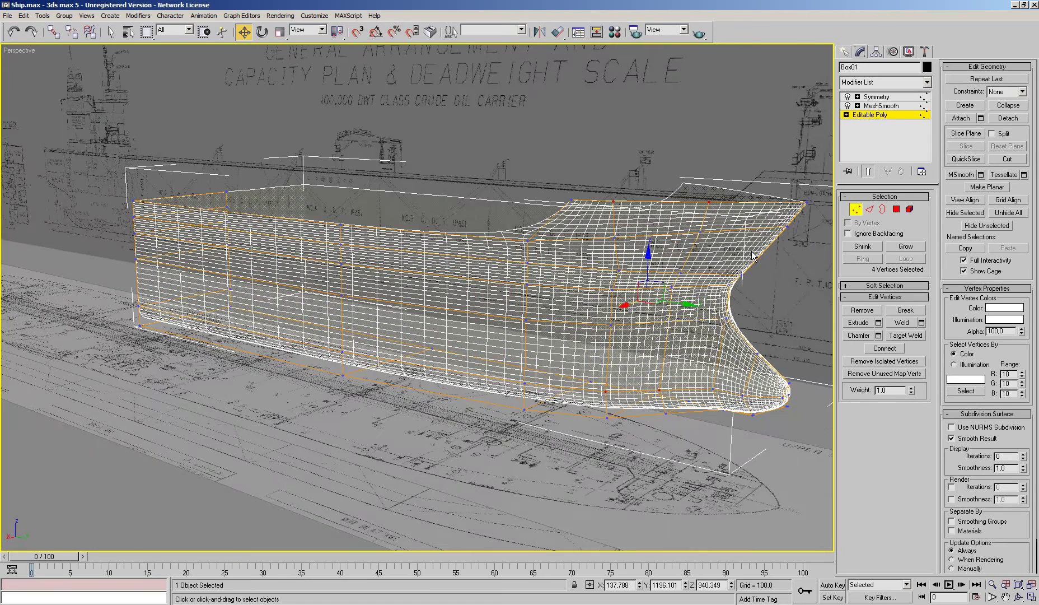
{"action": "left_click", "coordinate": [868, 172]}
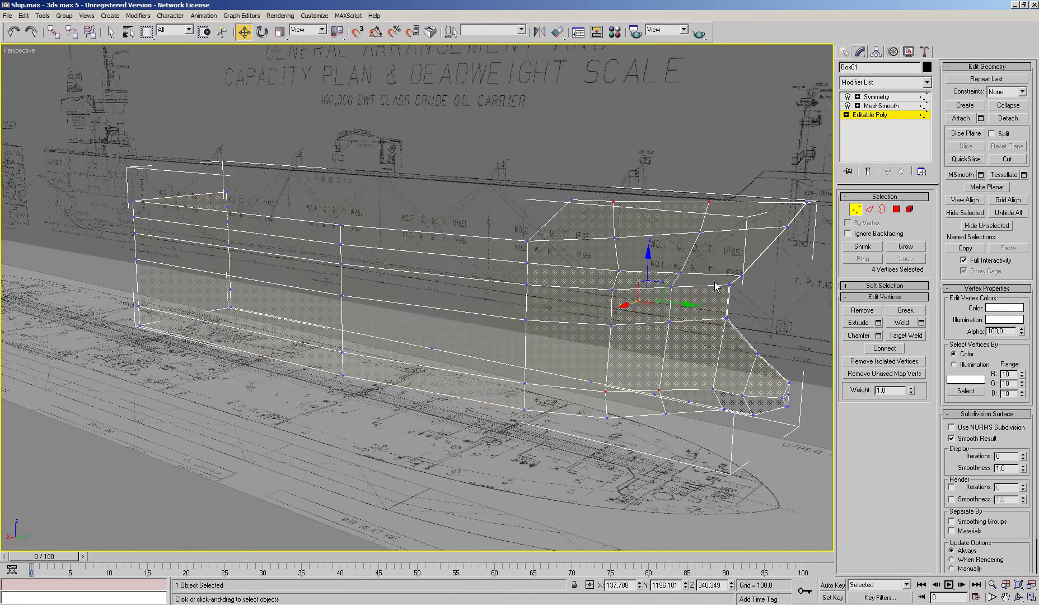
{"action": "middle_click_drag", "start_coordinate": [671, 280], "coordinate": [674, 285]}
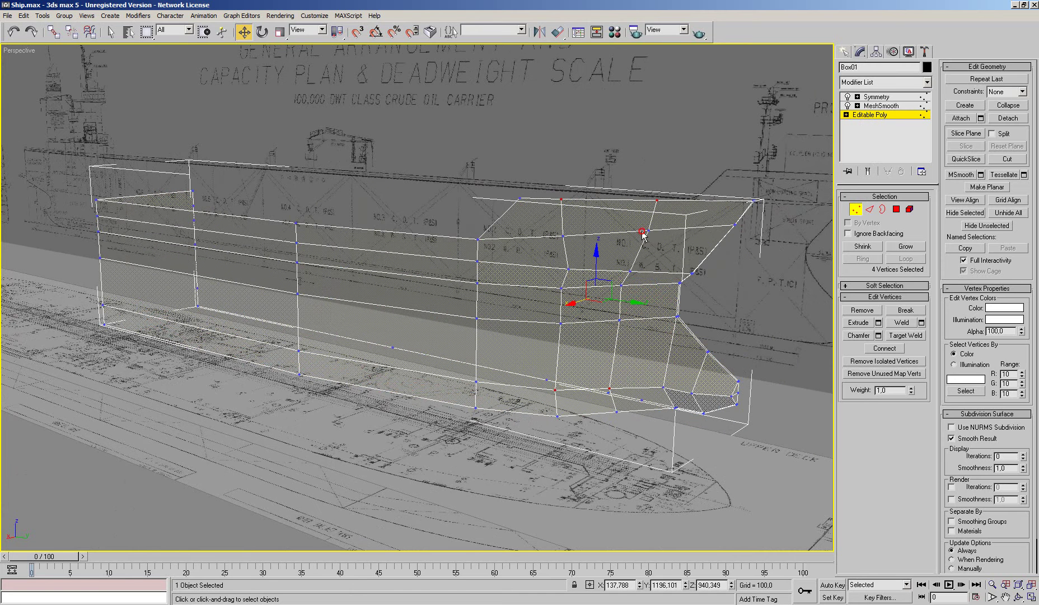
{"action": "key", "text": "ctrl+z"}
Select the bow vertices in the side view and constrain vertex moves to Edge
{"action": "key", "text": "r"}
{"action": "middle_click_drag", "start_coordinate": [652, 268], "coordinate": [649, 275]}
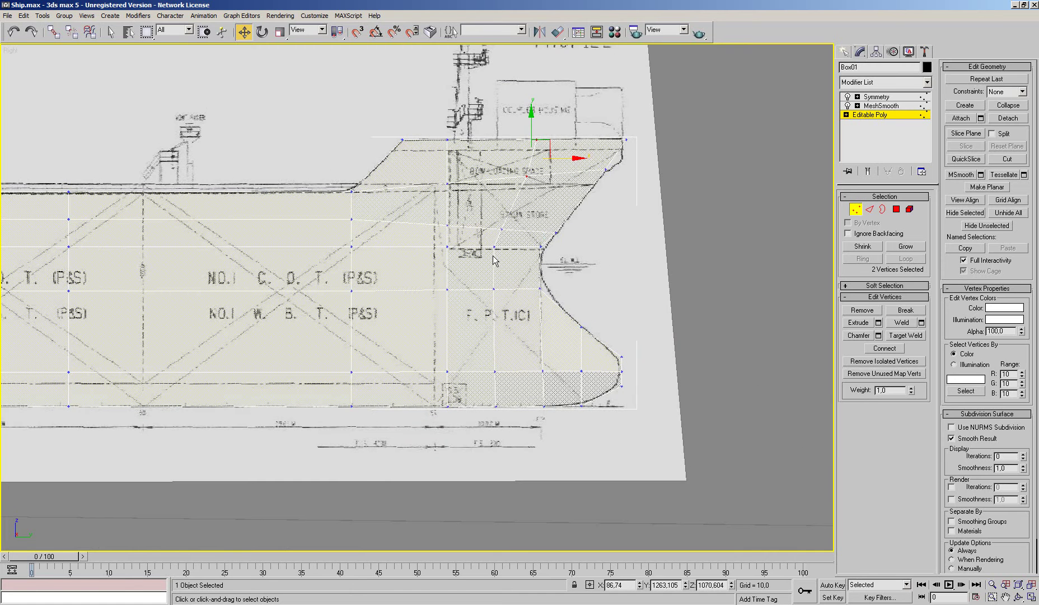
{"action": "left_click_drag", "start_coordinate": [508, 352], "coordinate": [480, 381]}
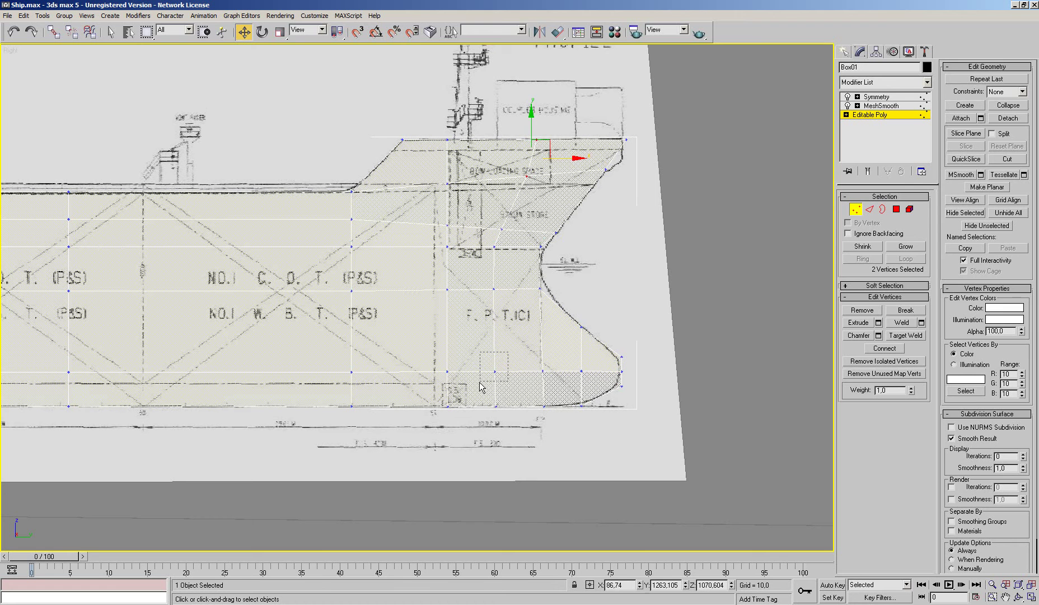
{"action": "double_click", "coordinate": [666, 585]}
{"action": "left_click_drag", "start_coordinate": [551, 154], "coordinate": [532, 137]}
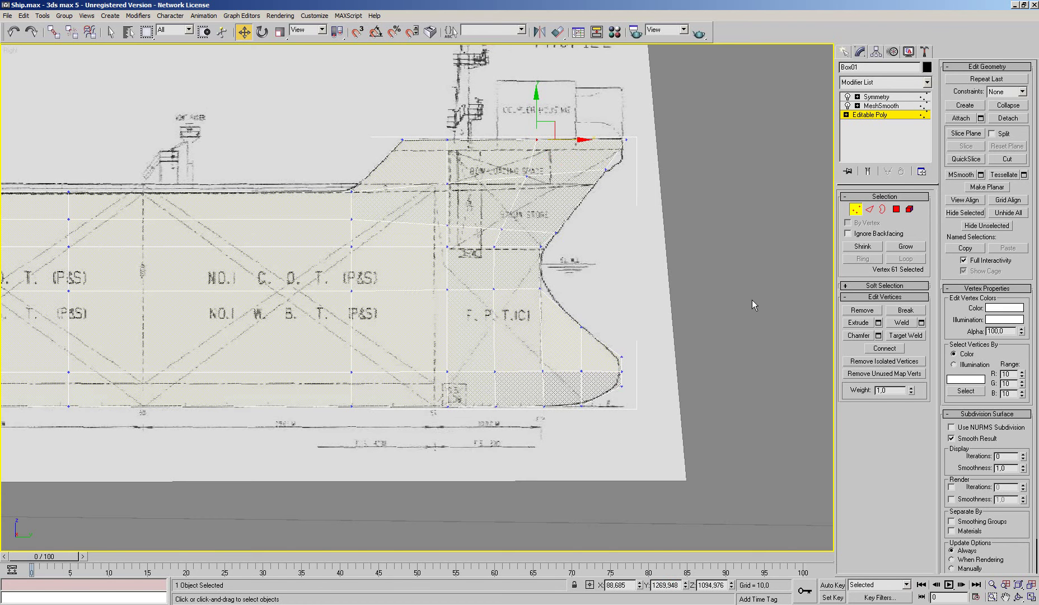
{"action": "left_click", "coordinate": [1008, 92]}
{"action": "left_click", "coordinate": [1001, 108]}
{"action": "left_click", "coordinate": [526, 176]}
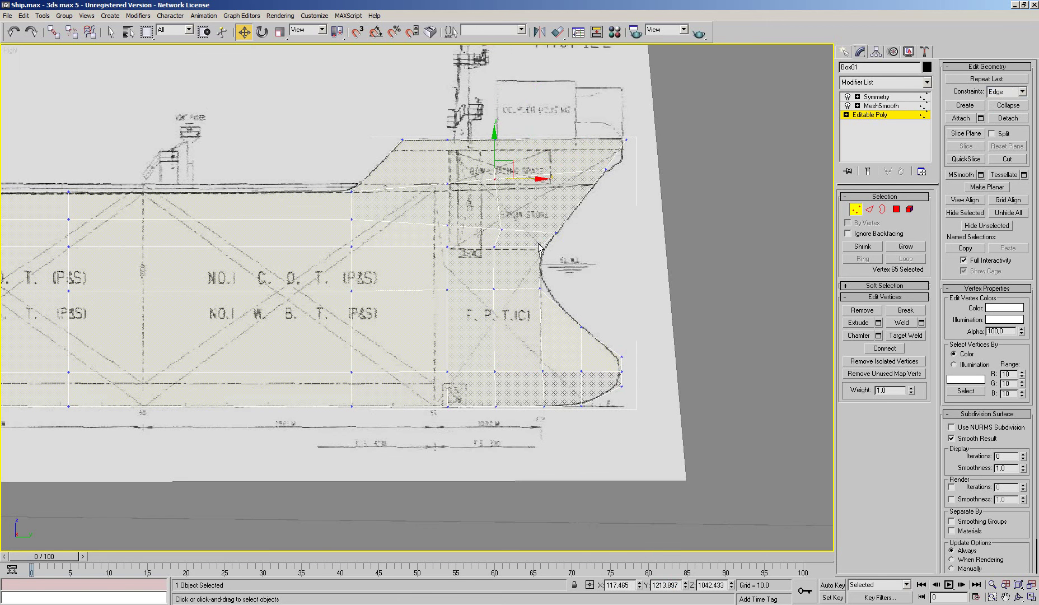
{"action": "left_click", "coordinate": [503, 228]}
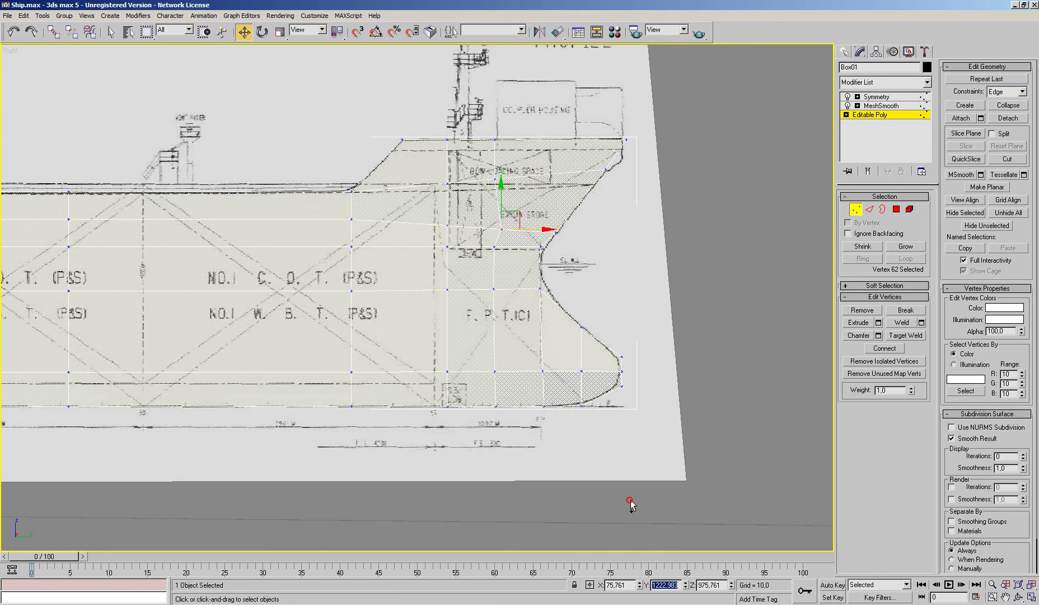
{"action": "key", "text": "ctrl+z"}
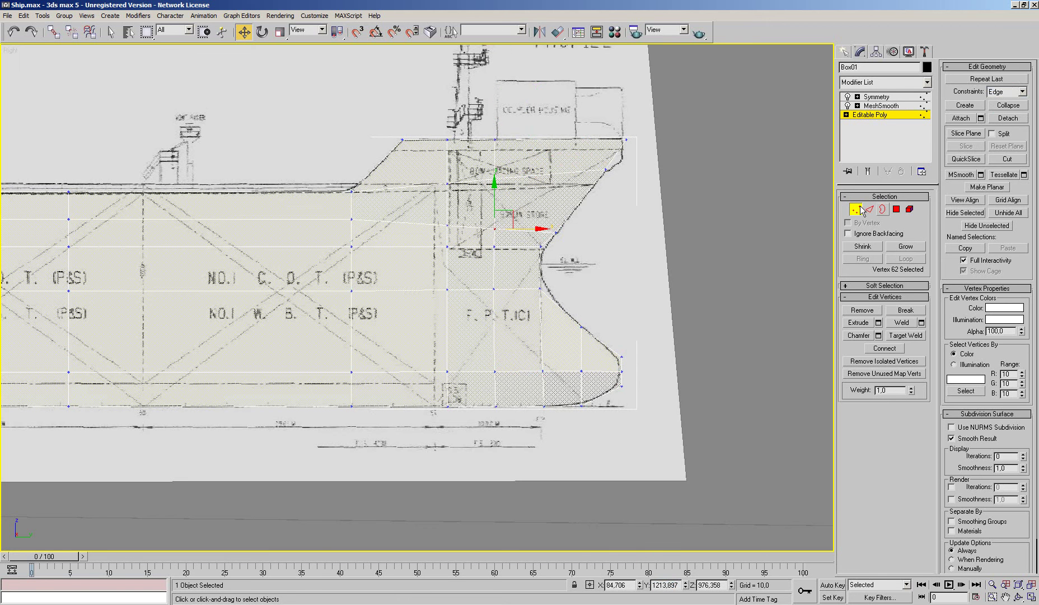
With Edge constraint on, slide the chosen bow vertices along their edges in perspective
{"action": "left_click", "coordinate": [861, 208]}
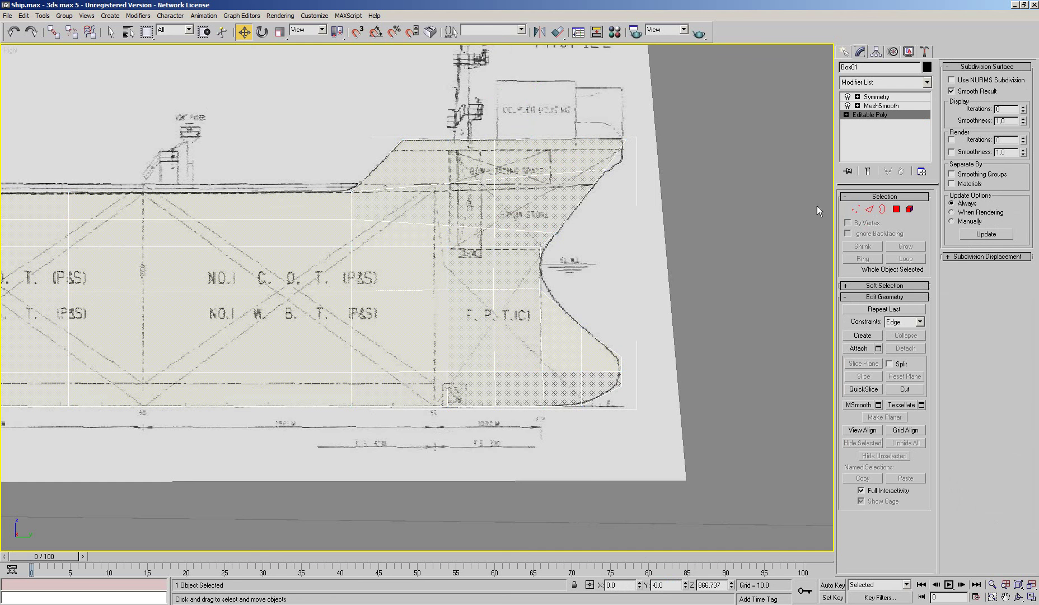
{"action": "left_click", "coordinate": [855, 208]}
{"action": "left_click", "coordinate": [1022, 91]}
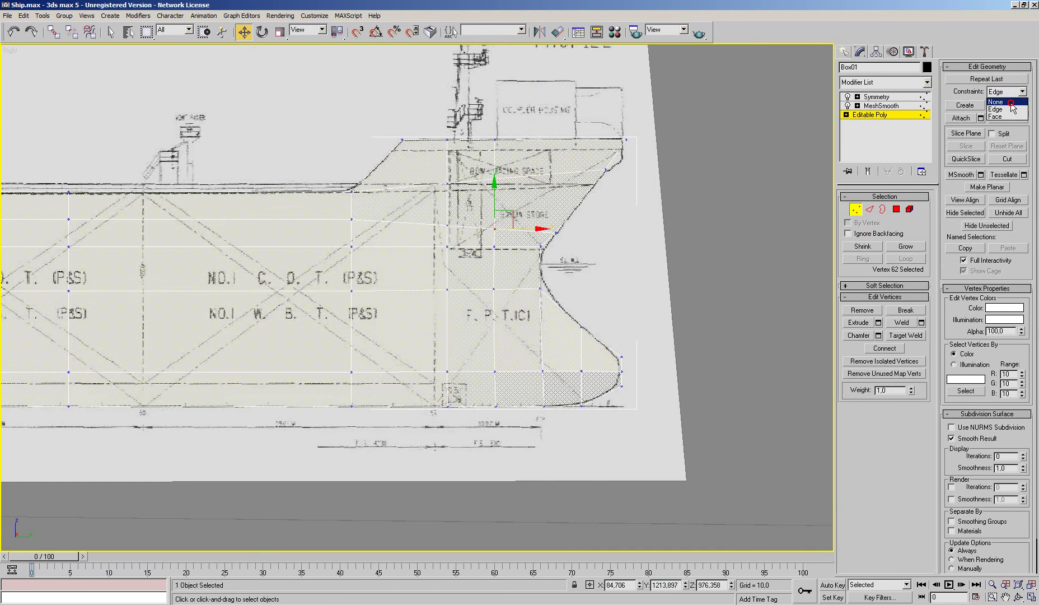
{"action": "left_click", "coordinate": [1022, 91]}
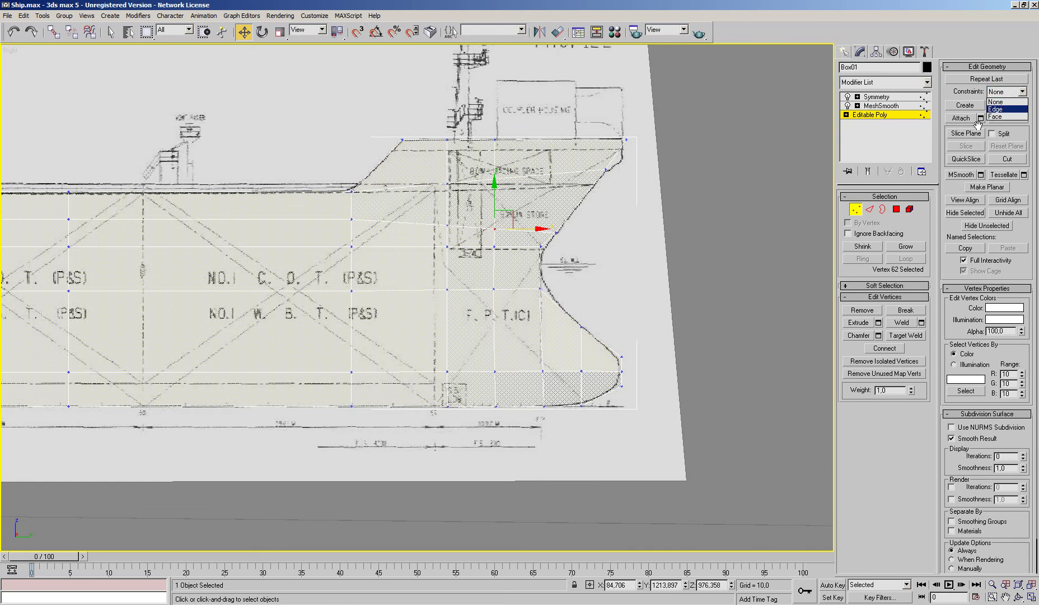
{"action": "left_click", "coordinate": [1005, 108]}
{"action": "key", "text": "p"}
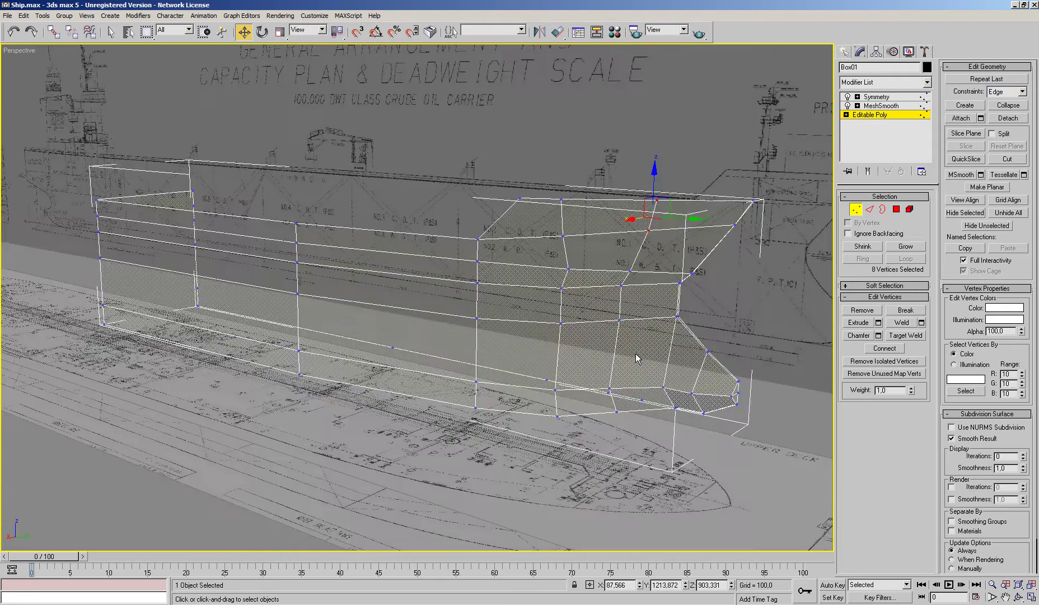
{"action": "scroll", "coordinate": [636, 353], "scroll_direction": "down", "scroll_amount": 5}
{"action": "scroll", "coordinate": [638, 361], "scroll_direction": "up", "scroll_amount": 3}
{"action": "scroll", "coordinate": [532, 353], "scroll_direction": "up", "scroll_amount": 5}
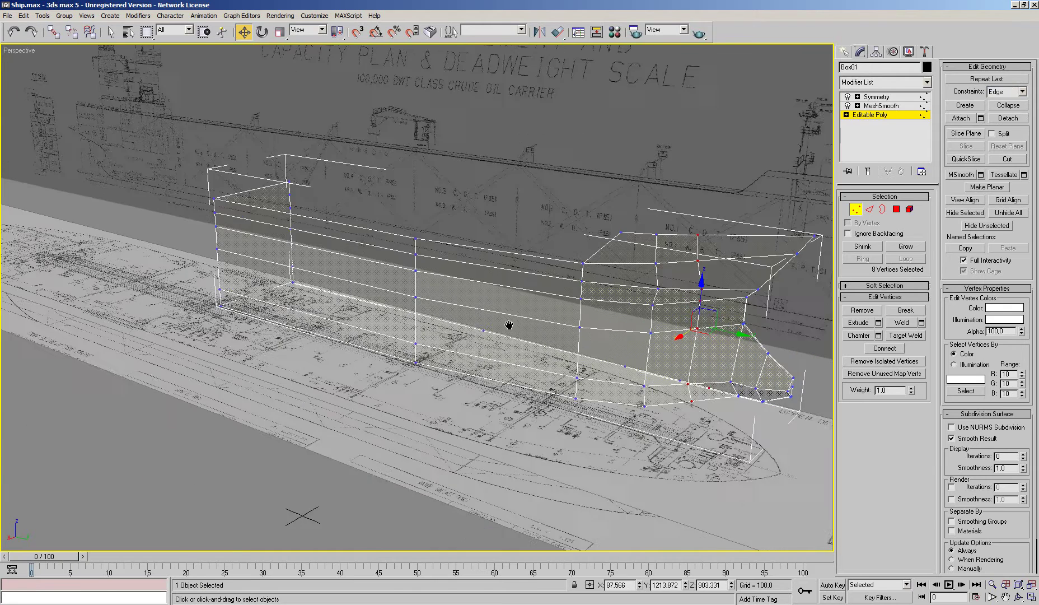
{"action": "scroll", "coordinate": [509, 389], "scroll_direction": "up", "scroll_amount": 2}
{"action": "left_click", "coordinate": [595, 369], "text": "alt"}
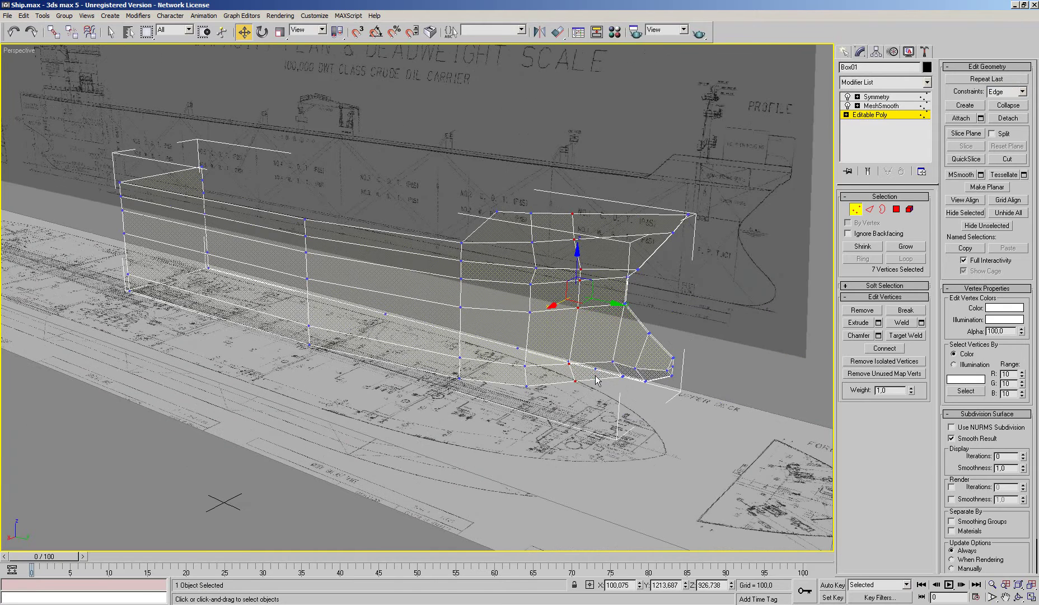
{"action": "left_click_drag", "start_coordinate": [609, 302], "coordinate": [624, 339]}
Reset the move constraint to None and box-select the two bow-tip vertices
{"action": "left_click", "coordinate": [870, 210]}
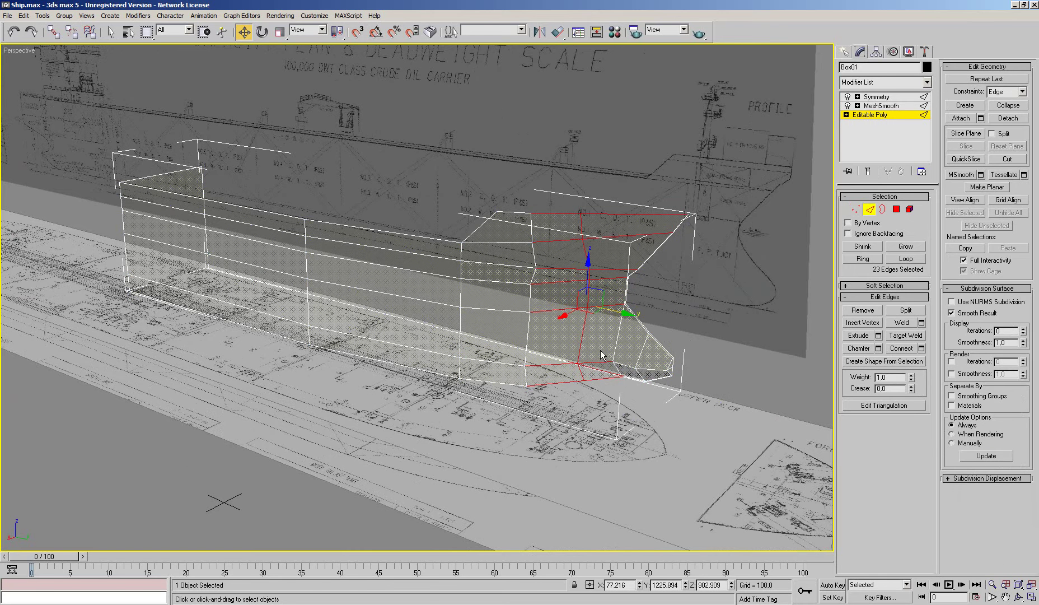
{"action": "left_click", "coordinate": [856, 209]}
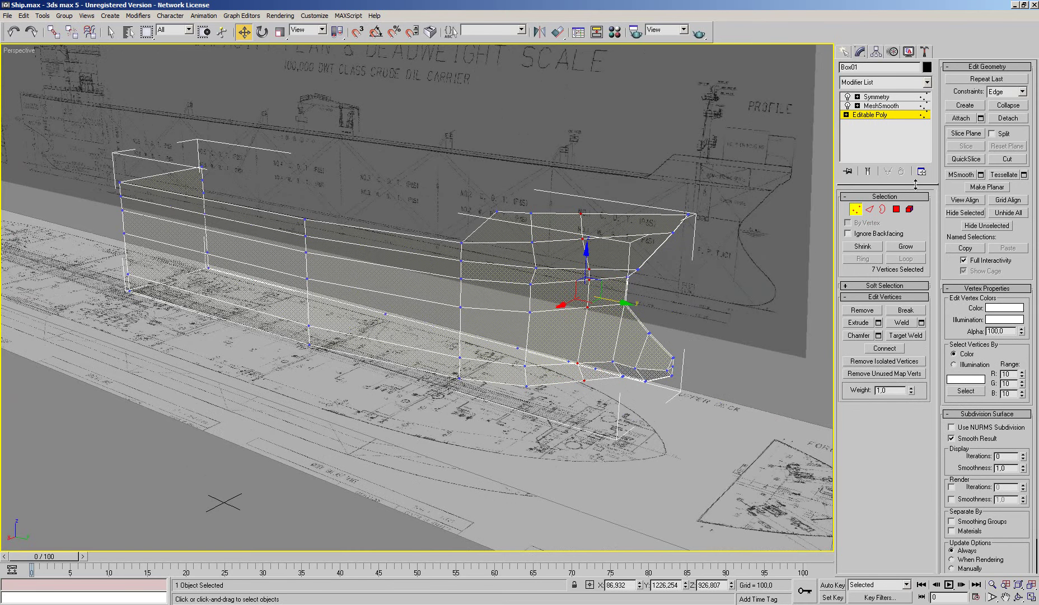
{"action": "left_click", "coordinate": [1013, 91]}
{"action": "left_click_drag", "start_coordinate": [600, 192], "coordinate": [573, 255]}
Set the hull material's opacity to 63 so the blueprint shows through
{"action": "key", "text": "t"}
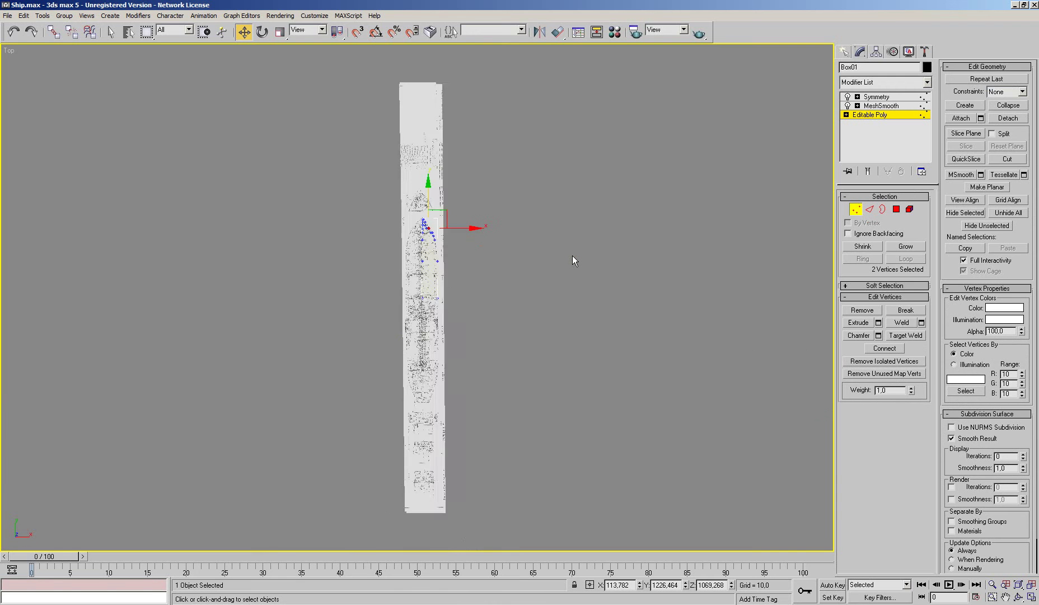
{"action": "scroll", "coordinate": [521, 378], "scroll_direction": "up", "scroll_amount": 5}
{"action": "scroll", "coordinate": [554, 336], "scroll_direction": "up", "scroll_amount": 3}
{"action": "scroll", "coordinate": [577, 290], "scroll_direction": "up", "scroll_amount": 2}
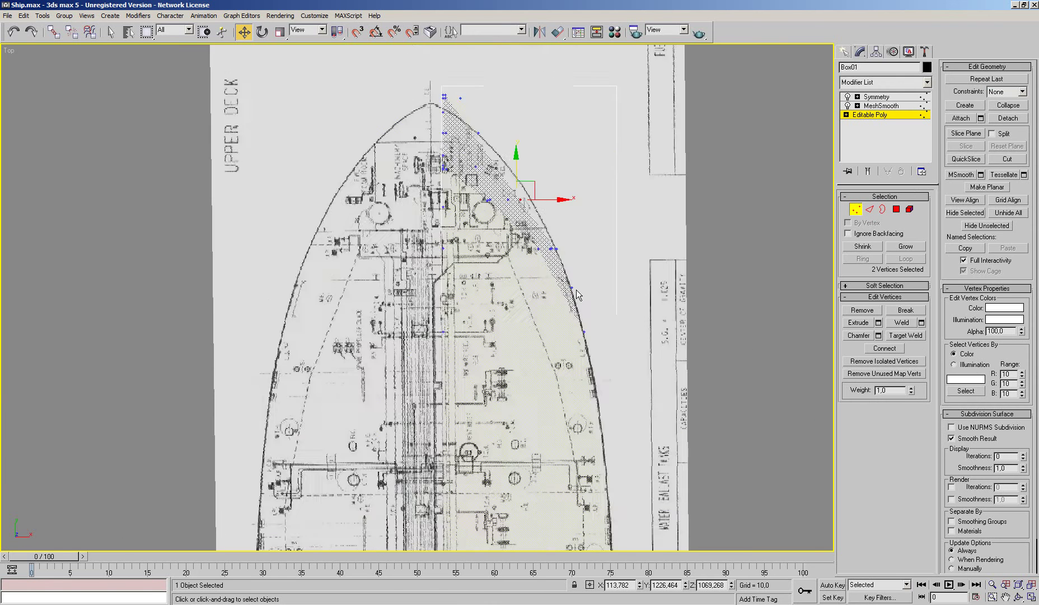
{"action": "scroll", "coordinate": [625, 293], "scroll_direction": "up", "scroll_amount": 1}
{"action": "scroll", "coordinate": [626, 297], "scroll_direction": "up", "scroll_amount": 2}
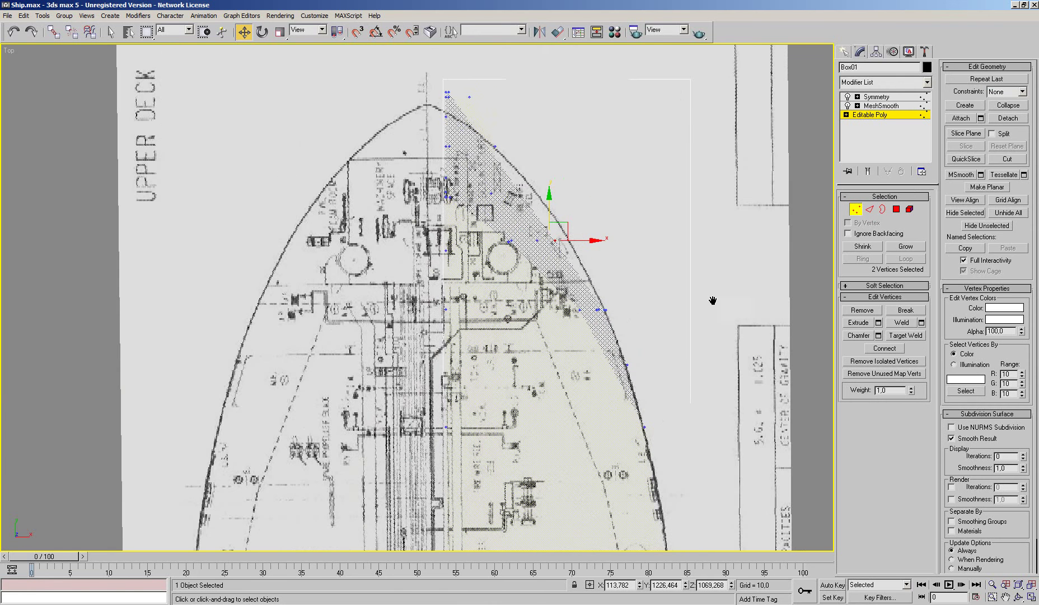
{"action": "key", "text": "m"}
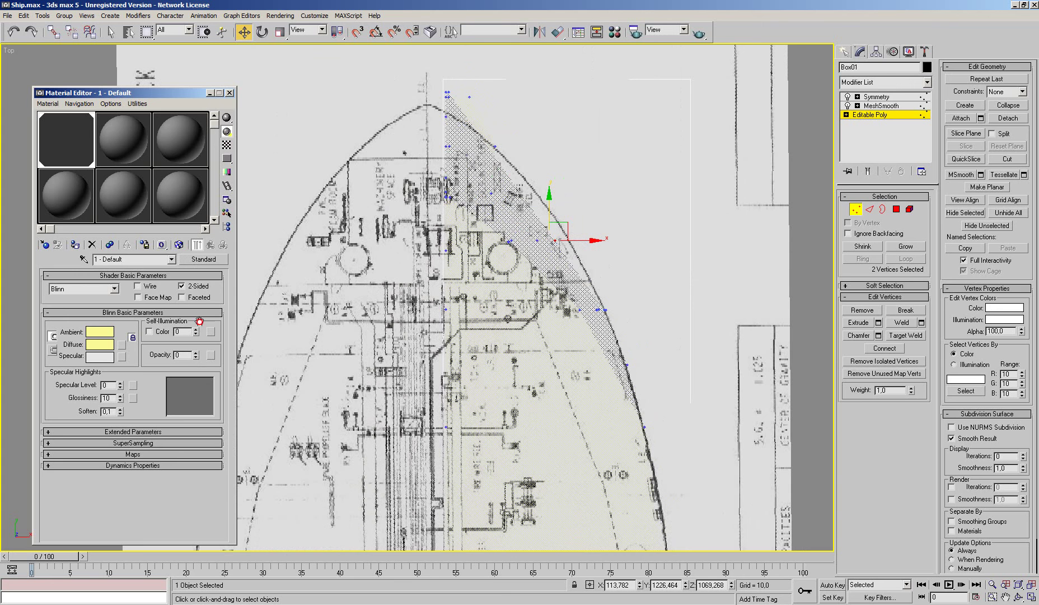
{"action": "left_click_drag", "start_coordinate": [195, 353], "coordinate": [200, 317]}
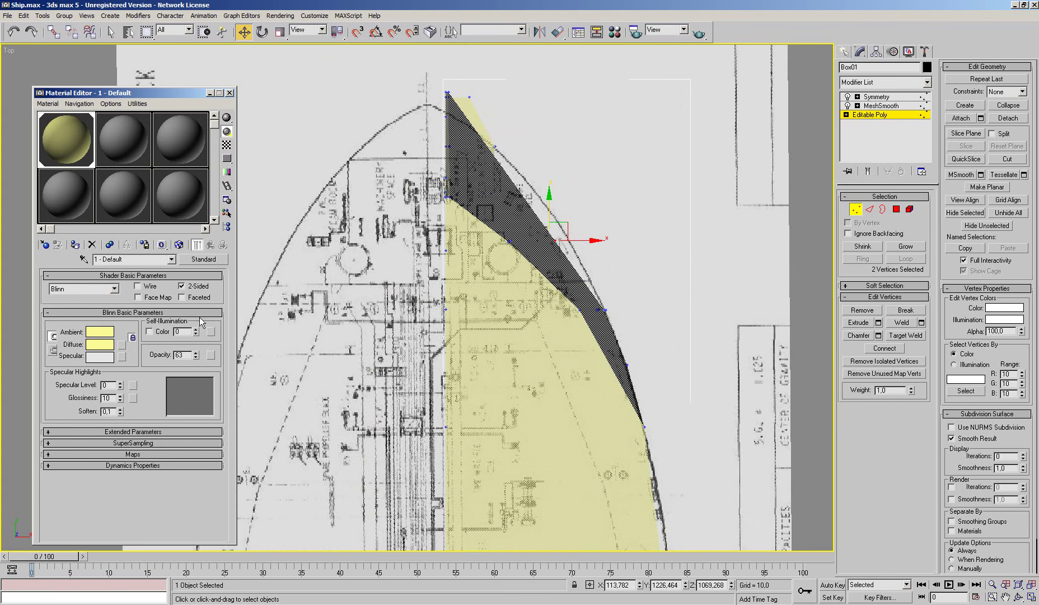
{"action": "left_click", "coordinate": [232, 92]}
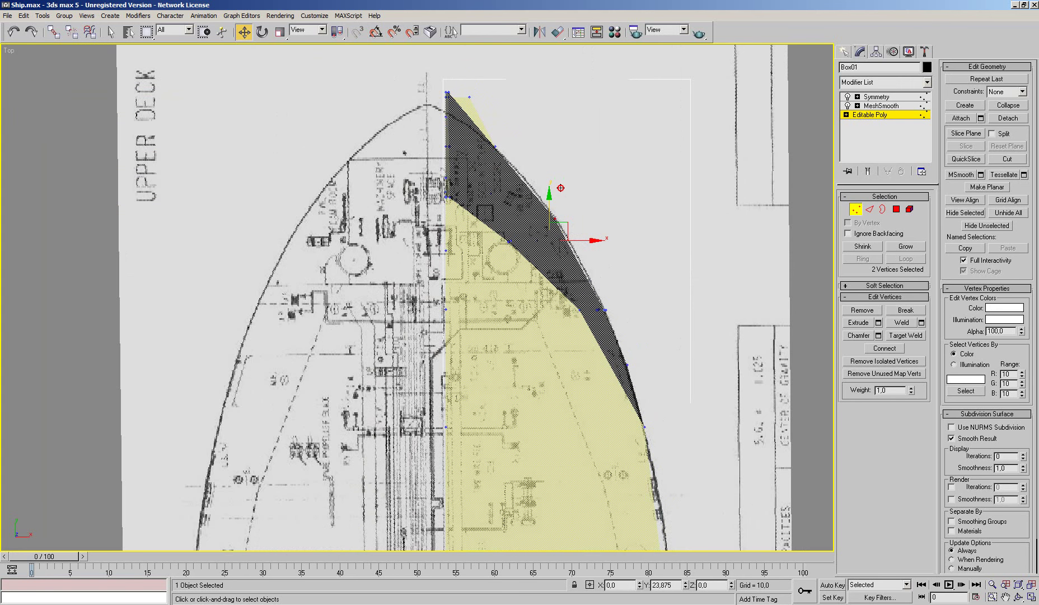
Pull the bow-tip vertices forward to the deck outline with the end result shown
{"action": "left_click", "coordinate": [867, 171]}
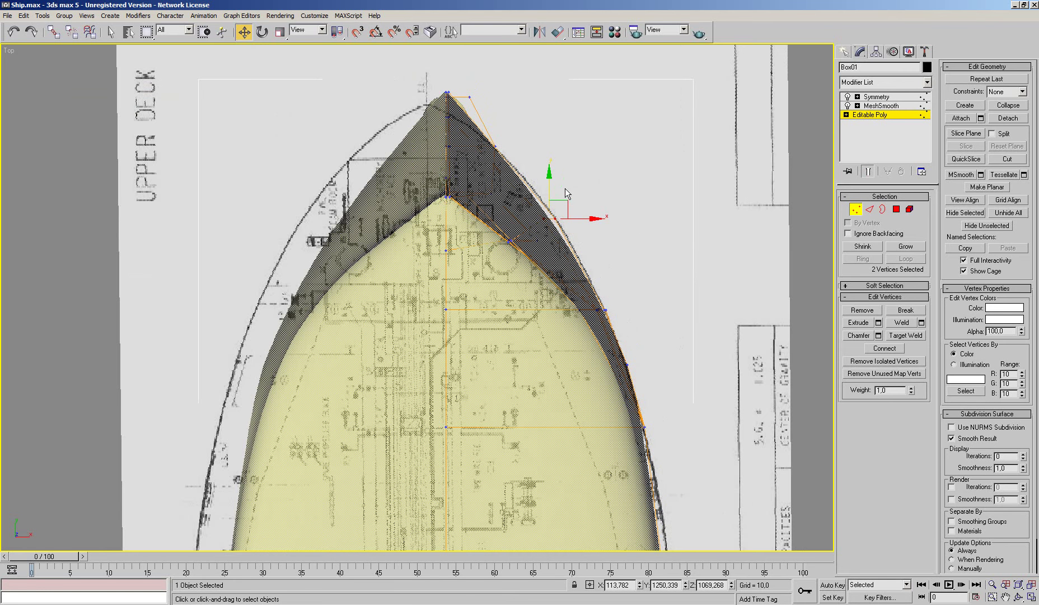
{"action": "left_click_drag", "start_coordinate": [565, 188], "coordinate": [559, 170]}
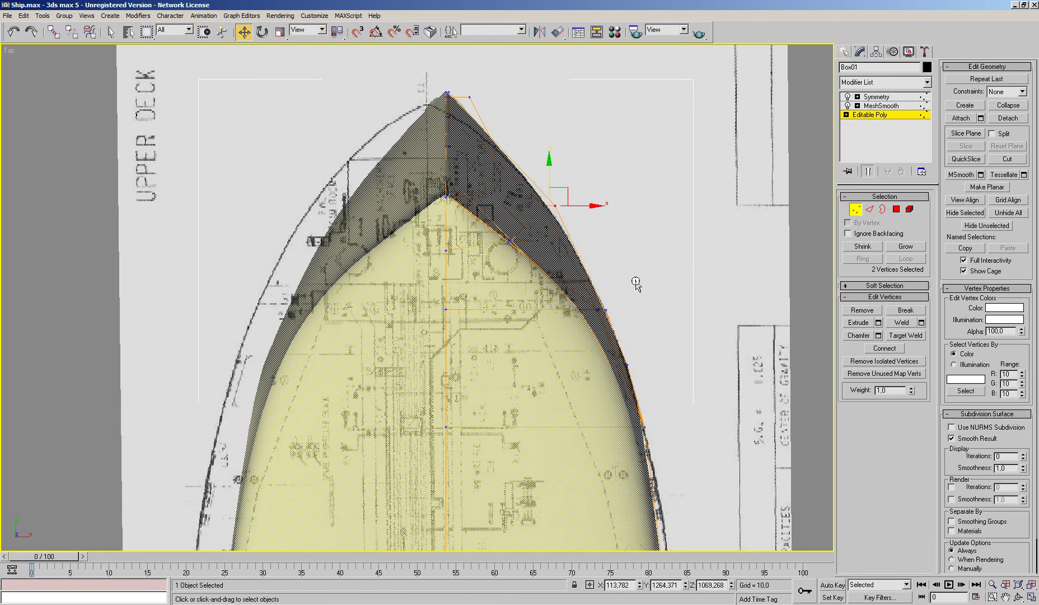
{"action": "scroll", "coordinate": [638, 262], "scroll_direction": "up", "scroll_amount": 2}
{"action": "scroll", "coordinate": [675, 280], "scroll_direction": "up", "scroll_amount": 2}
{"action": "scroll", "coordinate": [675, 279], "scroll_direction": "down", "scroll_amount": 2}
{"action": "scroll", "coordinate": [665, 276], "scroll_direction": "down", "scroll_amount": 1}
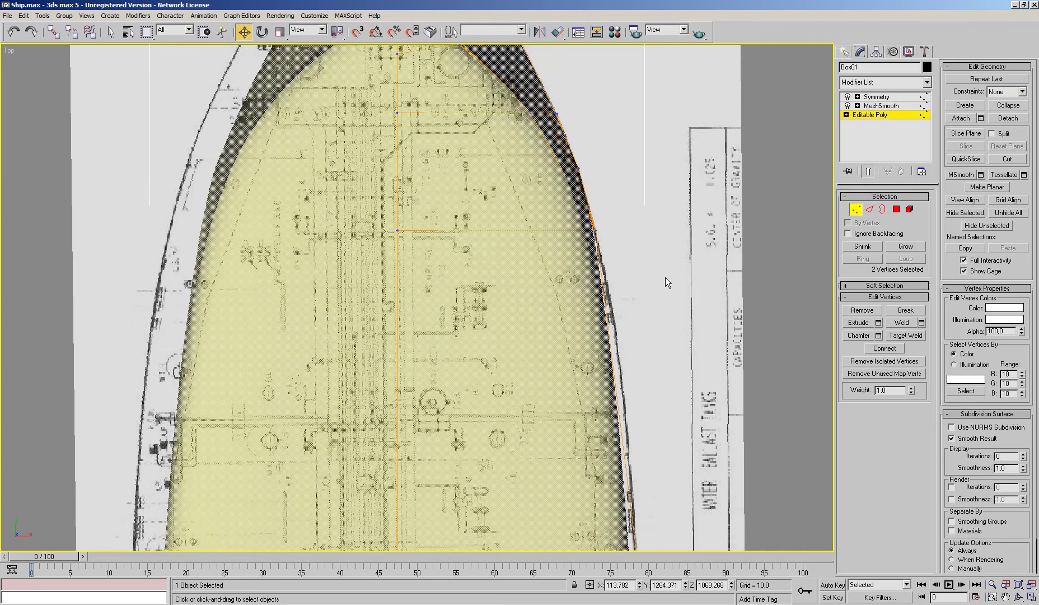
{"action": "key", "text": "p"}
{"action": "middle_click_drag", "start_coordinate": [647, 278], "coordinate": [595, 283], "text": "alt"}
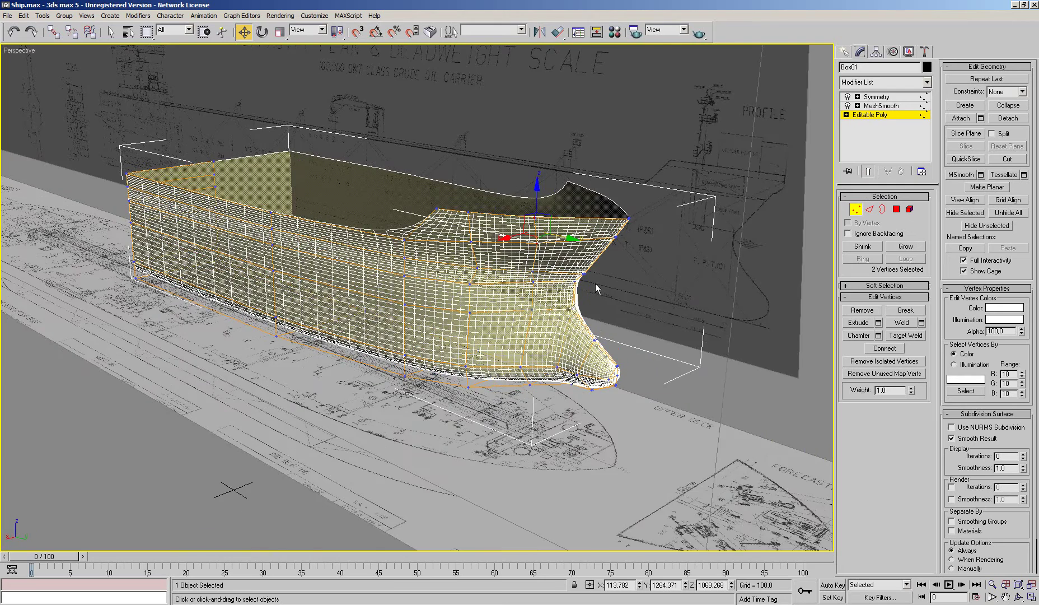
Show the hull shaded from the back with only the coarse cage visible
{"action": "key", "text": "f"}
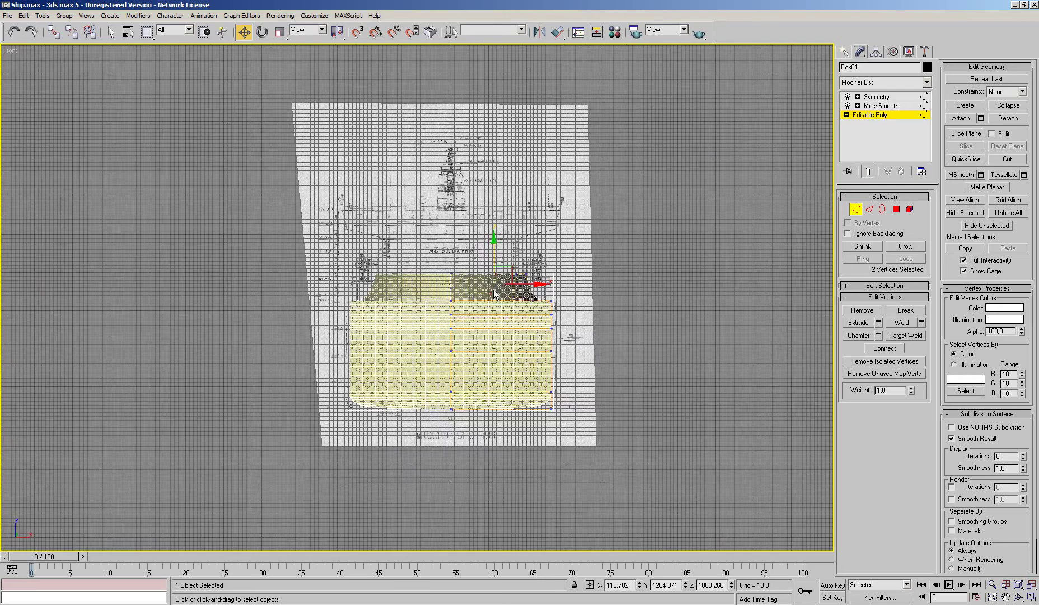
{"action": "scroll", "coordinate": [496, 290], "scroll_direction": "up", "scroll_amount": 2}
{"action": "key", "text": "F3"}
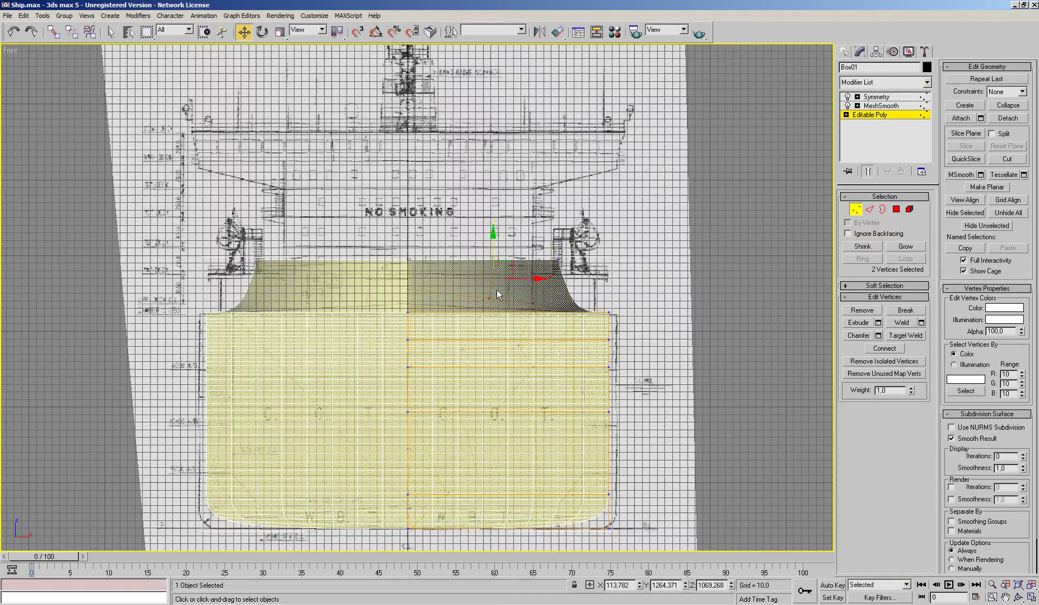
{"action": "key", "text": "k"}
{"action": "scroll", "coordinate": [485, 256], "scroll_direction": "up", "scroll_amount": 3}
{"action": "middle_click_drag", "start_coordinate": [485, 257], "coordinate": [572, 185]}
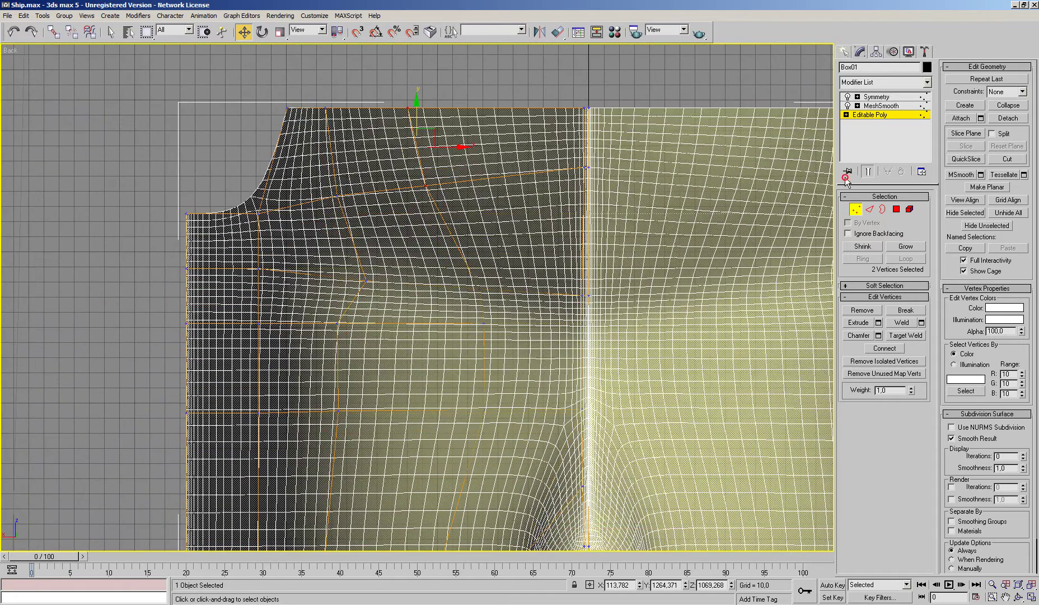
{"action": "left_click", "coordinate": [847, 172]}
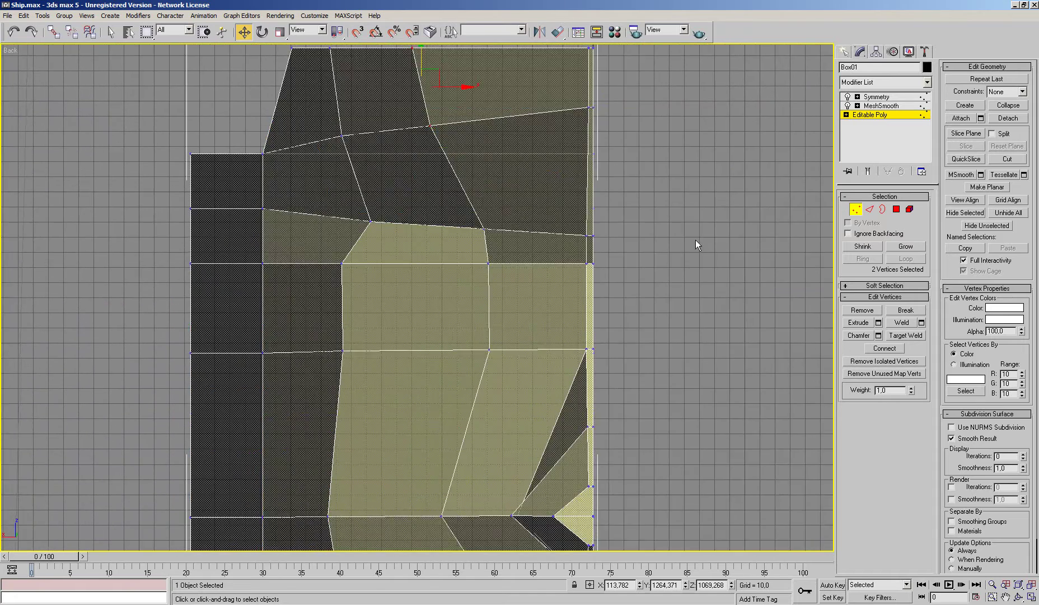
Select two panel edges, test shifting them right, then undo the move
{"action": "key", "text": "2"}
{"action": "middle_click_drag", "start_coordinate": [366, 298], "coordinate": [385, 272]}
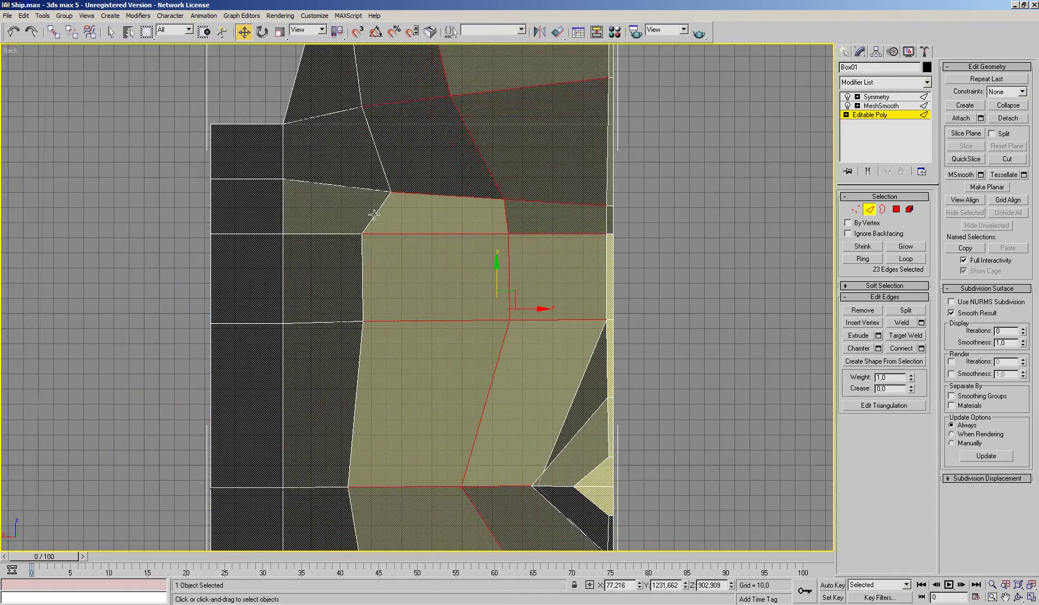
{"action": "left_click", "coordinate": [374, 238]}
{"action": "left_click", "coordinate": [364, 270]}
{"action": "scroll", "coordinate": [408, 279], "scroll_direction": "down", "scroll_amount": 2}
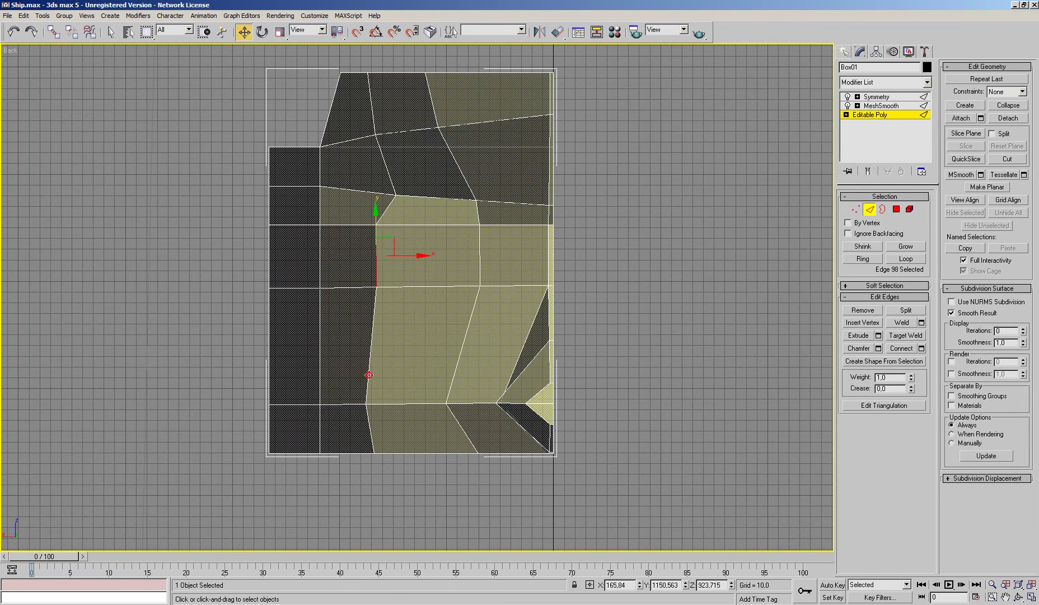
{"action": "left_click", "coordinate": [369, 375], "text": "ctrl"}
{"action": "left_click_drag", "start_coordinate": [415, 301], "coordinate": [432, 312]}
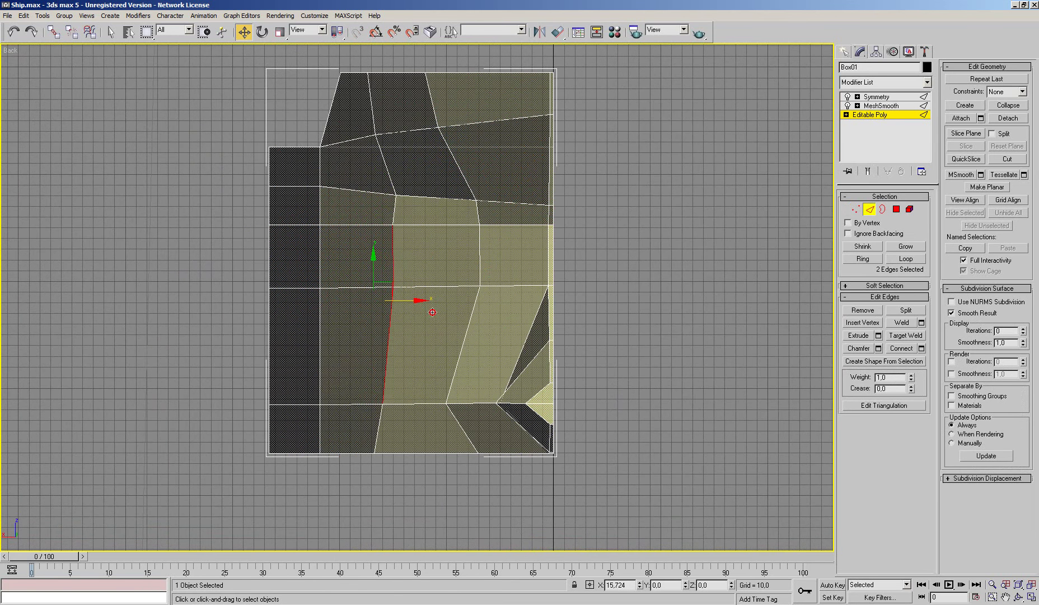
{"action": "left_click", "coordinate": [12, 31]}
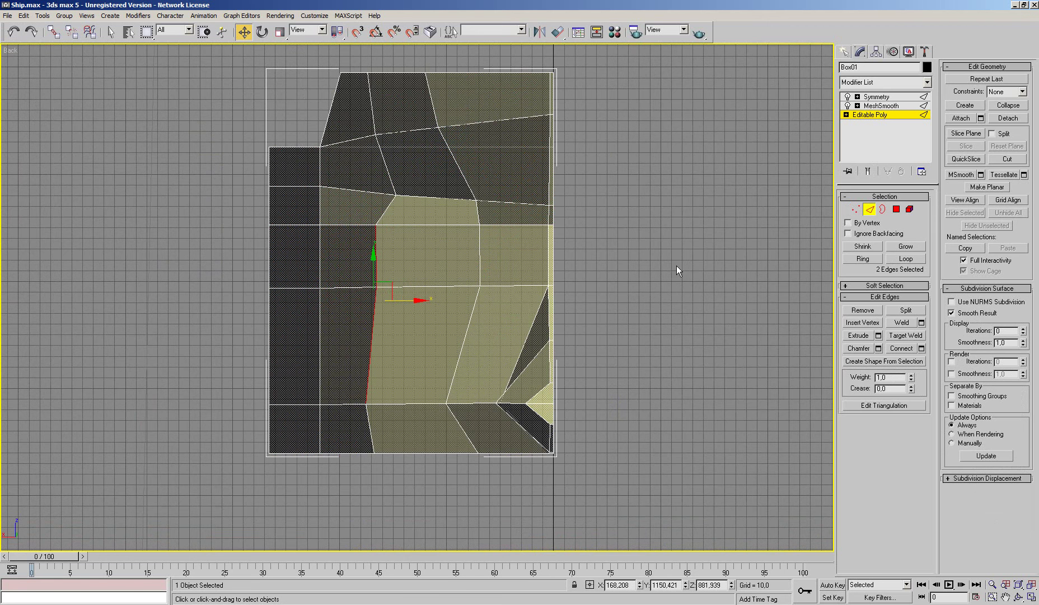
Reshape the bow cross-section by moving its corner, bottom and upper vertices
{"action": "left_click", "coordinate": [855, 209]}
{"action": "middle_click_drag", "start_coordinate": [452, 223], "coordinate": [464, 274]}
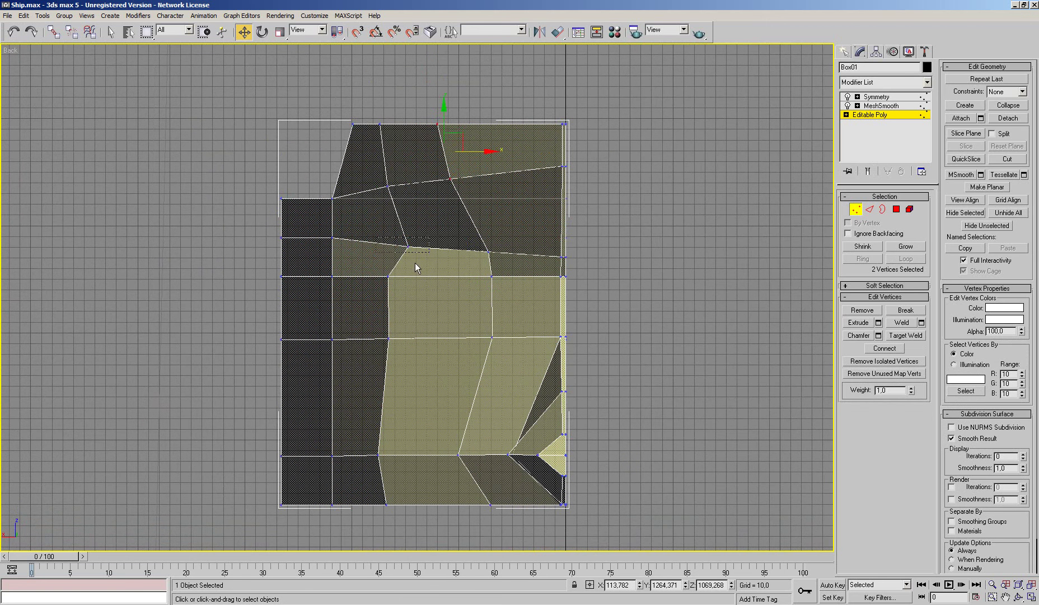
{"action": "left_click", "coordinate": [407, 246]}
{"action": "left_click_drag", "start_coordinate": [445, 247], "coordinate": [430, 247]}
{"action": "middle_click_drag", "start_coordinate": [518, 264], "coordinate": [504, 247]}
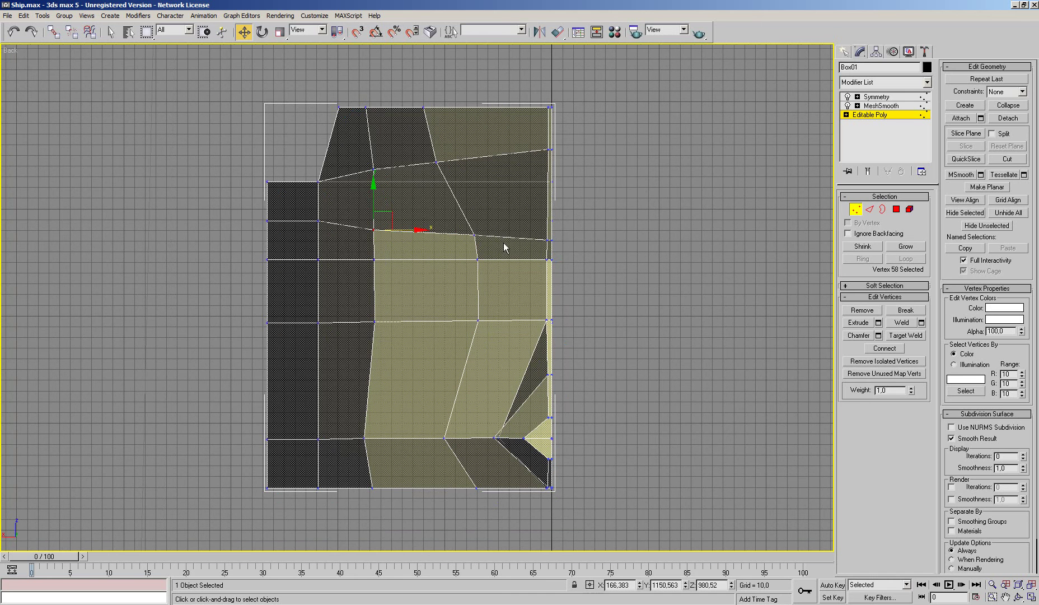
{"action": "mouse_move", "coordinate": [346, 426]}
{"action": "left_mouse_down"}
{"action": "mouse_move", "coordinate": [397, 496]}
{"action": "mouse_move", "coordinate": [414, 472]}
{"action": "left_mouse_up"}
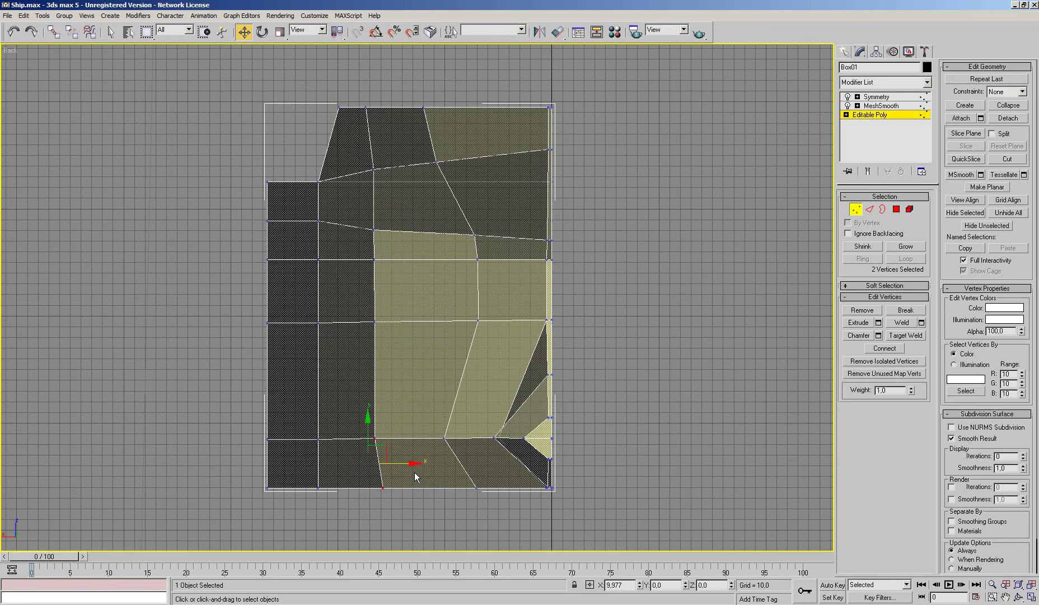
{"action": "left_click", "coordinate": [444, 437]}
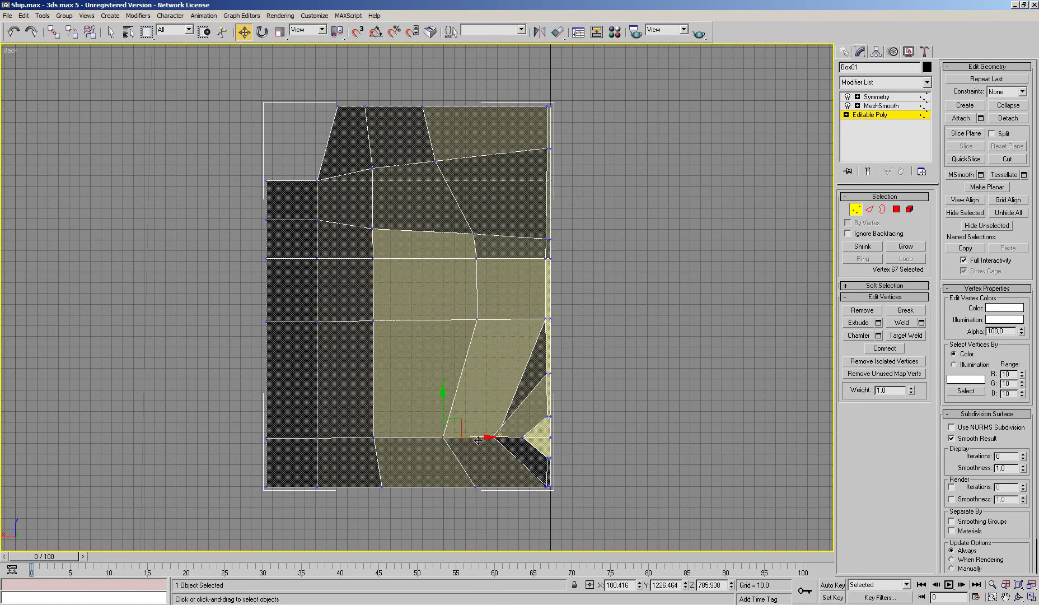
{"action": "left_click_drag", "start_coordinate": [480, 437], "coordinate": [507, 452]}
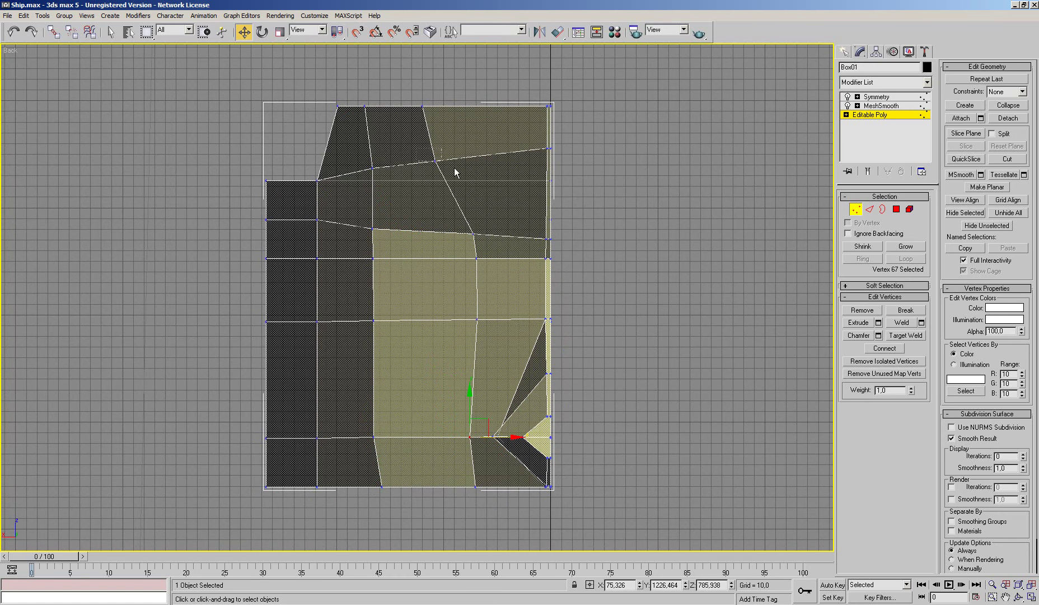
{"action": "left_click", "coordinate": [435, 160]}
{"action": "left_click_drag", "start_coordinate": [434, 161], "coordinate": [444, 163]}
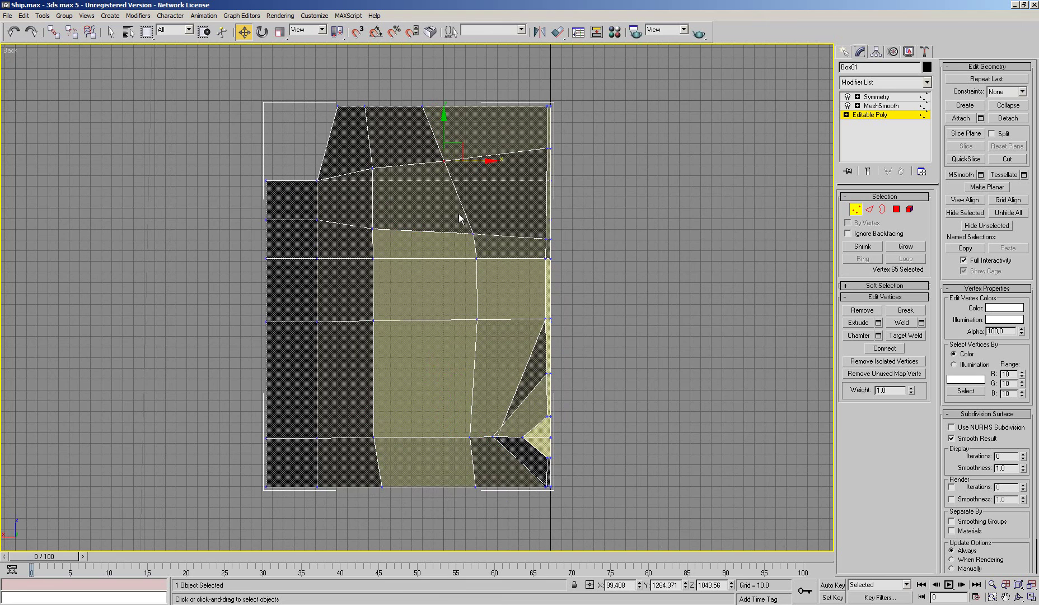
Orbit the perspective view, turn on Show End Result, and exit Vertex level
{"action": "key", "text": "p"}
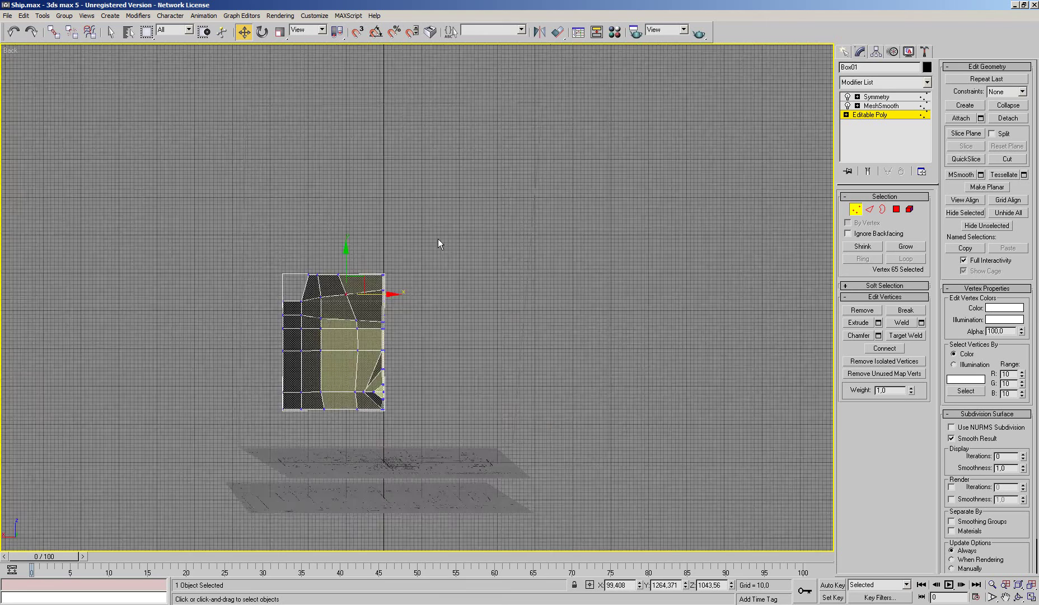
{"action": "scroll", "coordinate": [439, 240], "scroll_direction": "up", "scroll_amount": 5}
{"action": "mouse_move", "coordinate": [522, 340]}
{"action": "middle_mouse_down", "text": "alt"}
{"action": "mouse_move", "coordinate": [564, 320]}
{"action": "mouse_move", "coordinate": [500, 287]}
{"action": "middle_mouse_up", "text": "alt"}
{"action": "scroll", "coordinate": [500, 287], "scroll_direction": "down", "scroll_amount": 3}
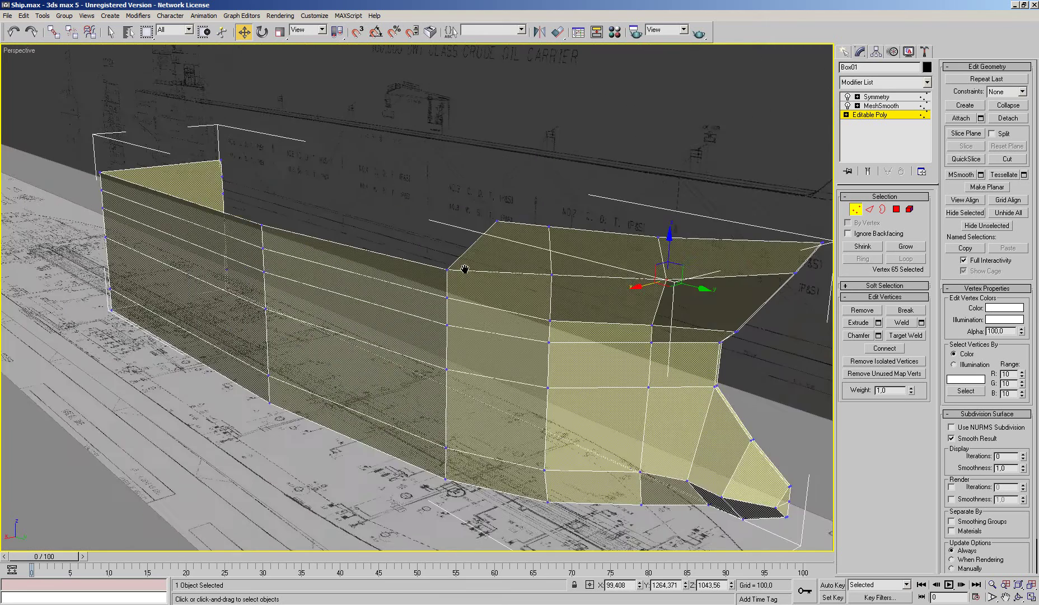
{"action": "scroll", "coordinate": [464, 269], "scroll_direction": "down", "scroll_amount": 2}
{"action": "left_click", "coordinate": [867, 171]}
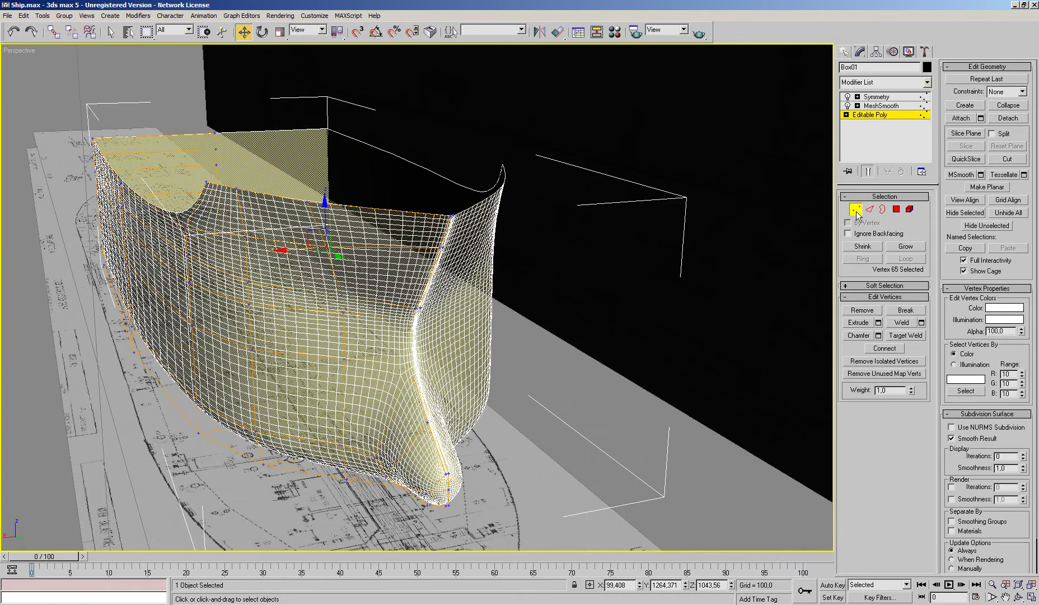
{"action": "left_click", "coordinate": [856, 209]}
Isolate the hull, orbit to its bow, and compare it with the tanker photo in XnView
{"action": "right_click", "coordinate": [442, 337]}
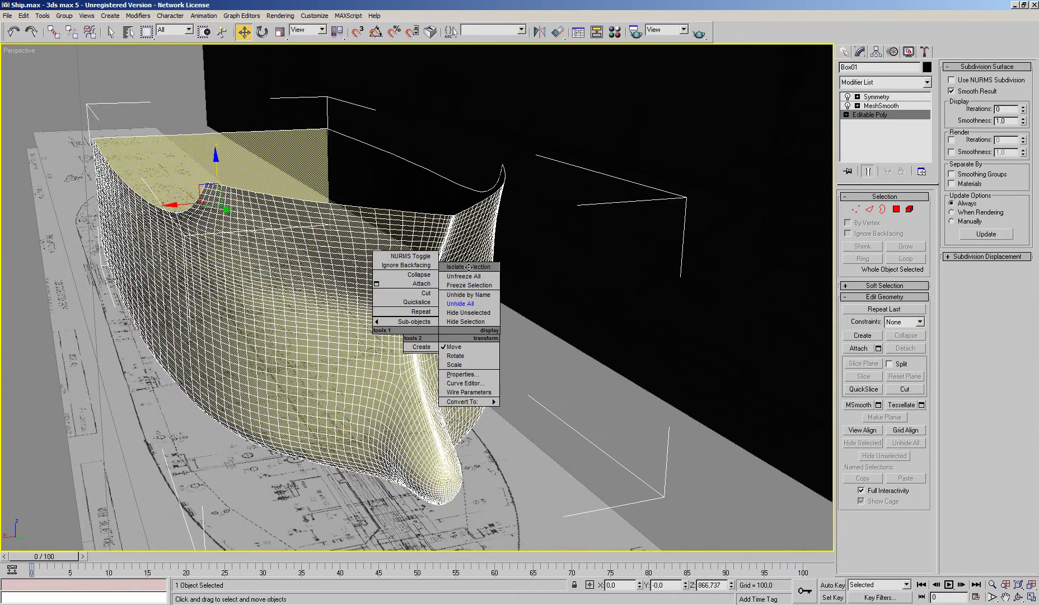
{"action": "left_click", "coordinate": [500, 267]}
{"action": "mouse_move", "coordinate": [521, 256]}
{"action": "left_mouse_down"}
{"action": "mouse_move", "coordinate": [755, 105]}
{"action": "mouse_move", "coordinate": [764, 63]}
{"action": "left_mouse_up"}
{"action": "middle_click_drag", "start_coordinate": [593, 237], "coordinate": [579, 225], "text": "alt"}
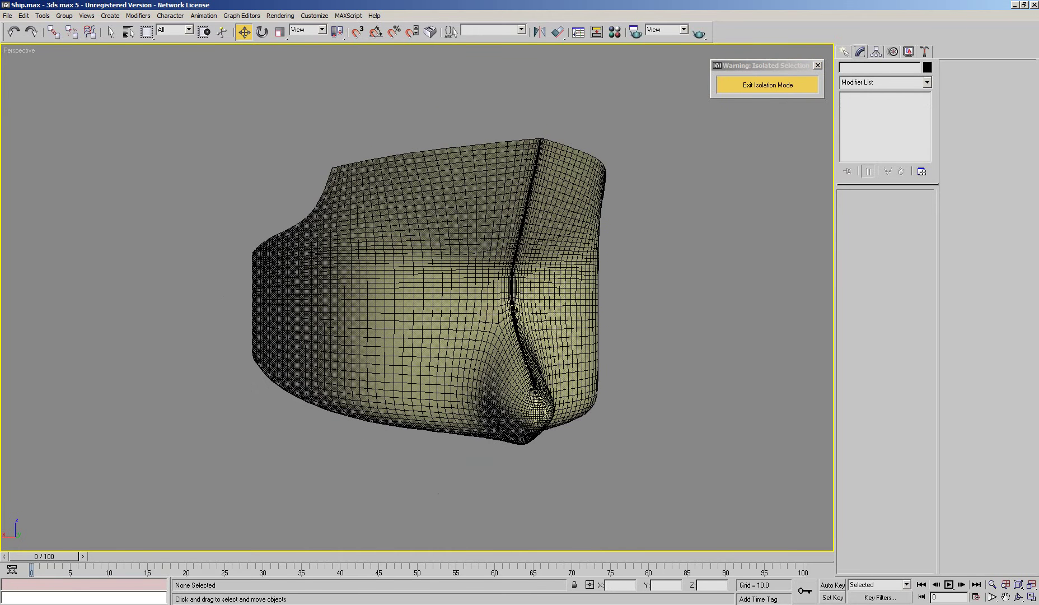
{"action": "key", "text": "alt+Tab"}
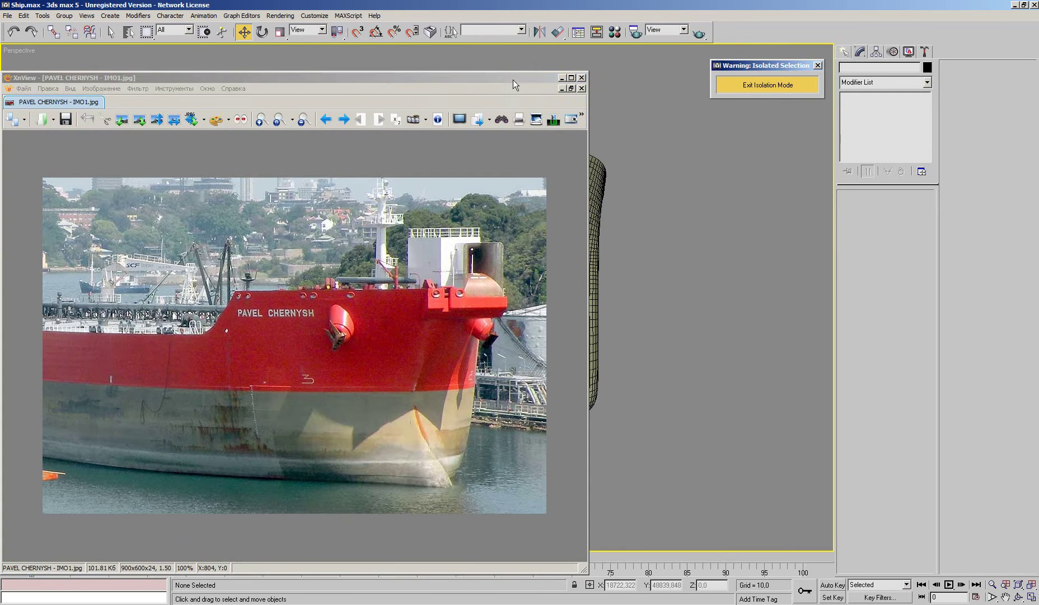
{"action": "left_click_drag", "start_coordinate": [512, 80], "coordinate": [495, 75]}
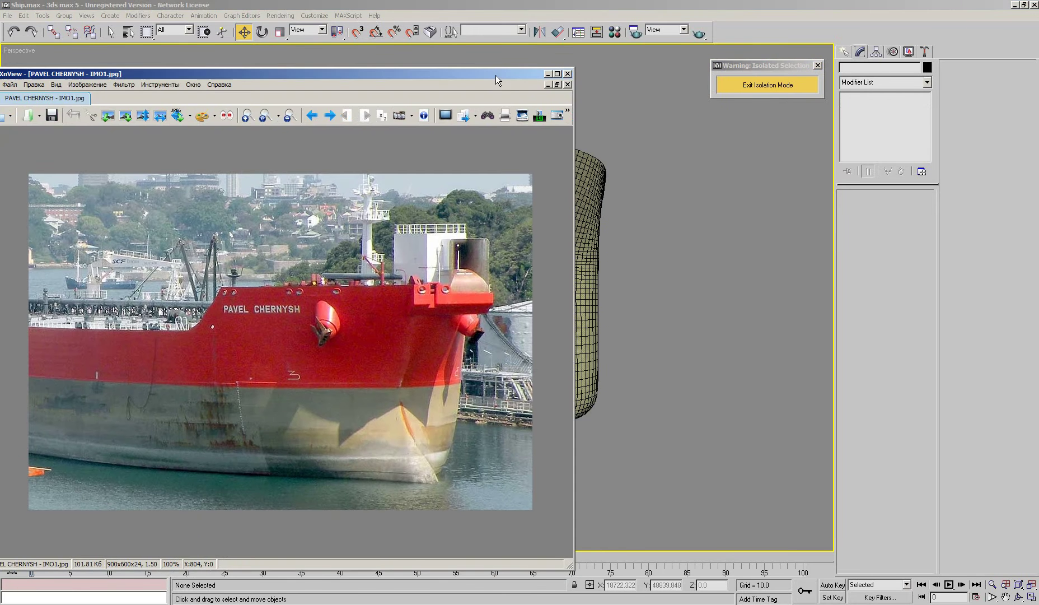
{"action": "left_click", "coordinate": [549, 75]}
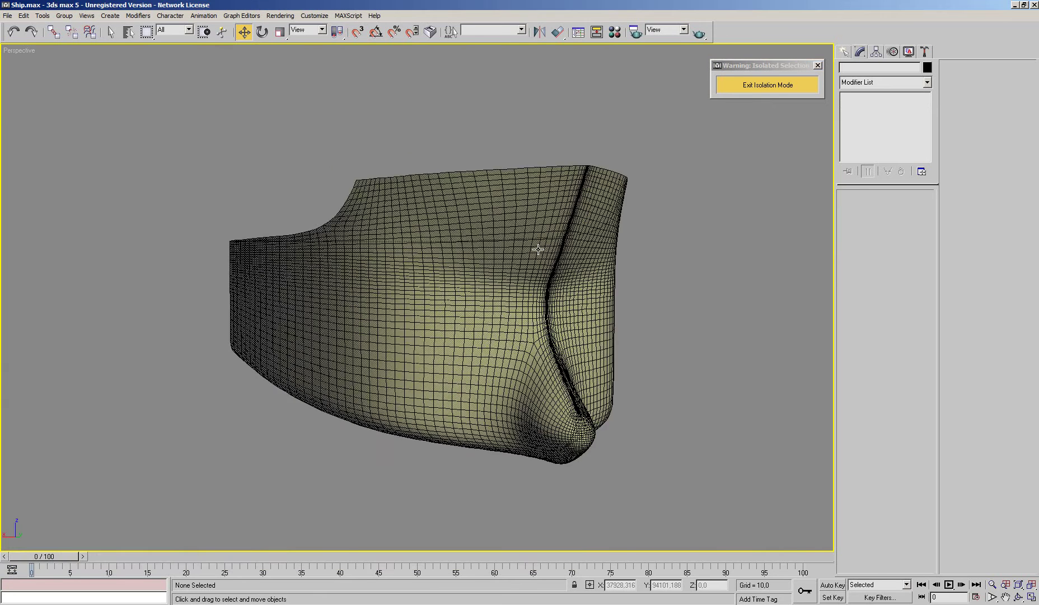
Select the hull Box01, orbit around it, and enter Editable Poly Vertex level
{"action": "scroll", "coordinate": [540, 244], "scroll_direction": "up", "scroll_amount": 5}
{"action": "scroll", "coordinate": [540, 246], "scroll_direction": "down", "scroll_amount": 5}
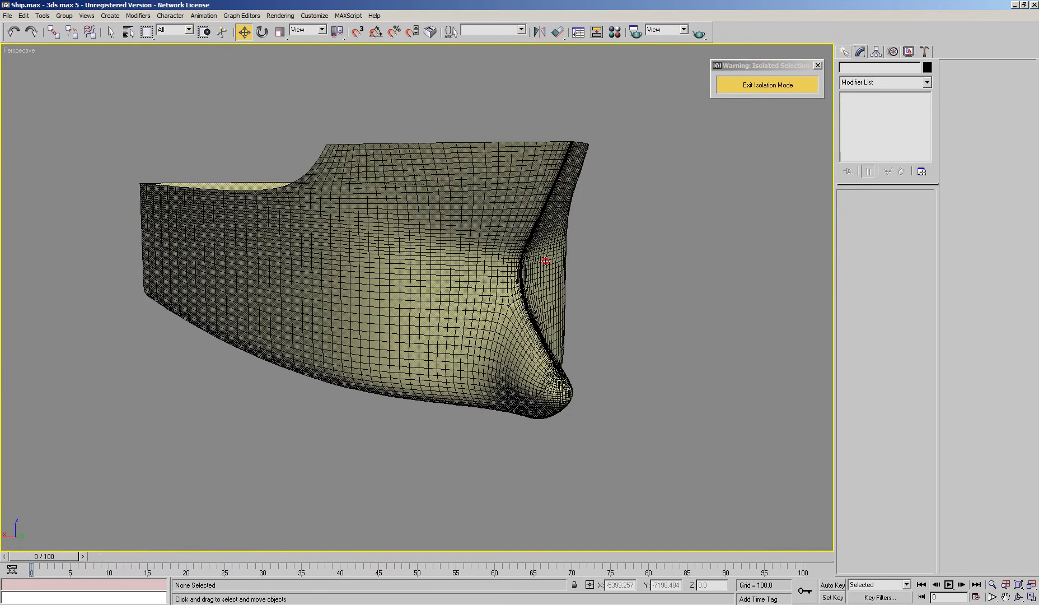
{"action": "left_click", "coordinate": [546, 260]}
{"action": "middle_click_drag", "start_coordinate": [625, 304], "coordinate": [631, 318], "text": "alt"}
{"action": "scroll", "coordinate": [575, 299], "scroll_direction": "up", "scroll_amount": 5}
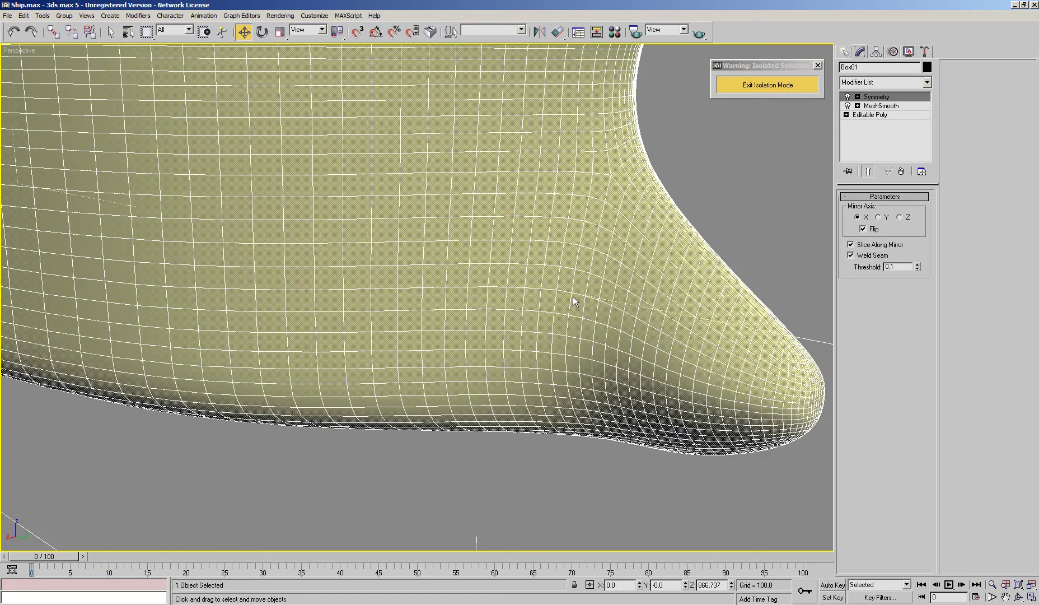
{"action": "scroll", "coordinate": [569, 291], "scroll_direction": "up", "scroll_amount": 1}
{"action": "scroll", "coordinate": [568, 290], "scroll_direction": "down", "scroll_amount": 1}
{"action": "scroll", "coordinate": [561, 290], "scroll_direction": "down", "scroll_amount": 3}
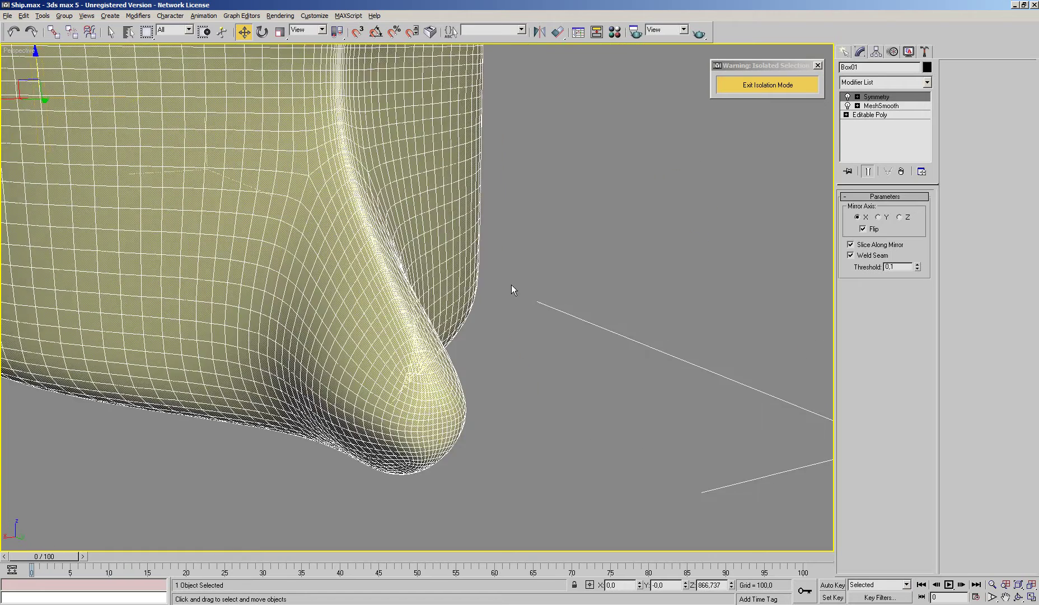
{"action": "scroll", "coordinate": [561, 297], "scroll_direction": "down", "scroll_amount": 2}
{"action": "mouse_move", "coordinate": [537, 288]}
{"action": "middle_mouse_down", "text": "alt"}
{"action": "mouse_move", "coordinate": [528, 276]}
{"action": "mouse_move", "coordinate": [570, 281]}
{"action": "middle_mouse_up", "text": "alt"}
{"action": "scroll", "coordinate": [604, 311], "scroll_direction": "up", "scroll_amount": 3}
{"action": "scroll", "coordinate": [604, 312], "scroll_direction": "down", "scroll_amount": 3}
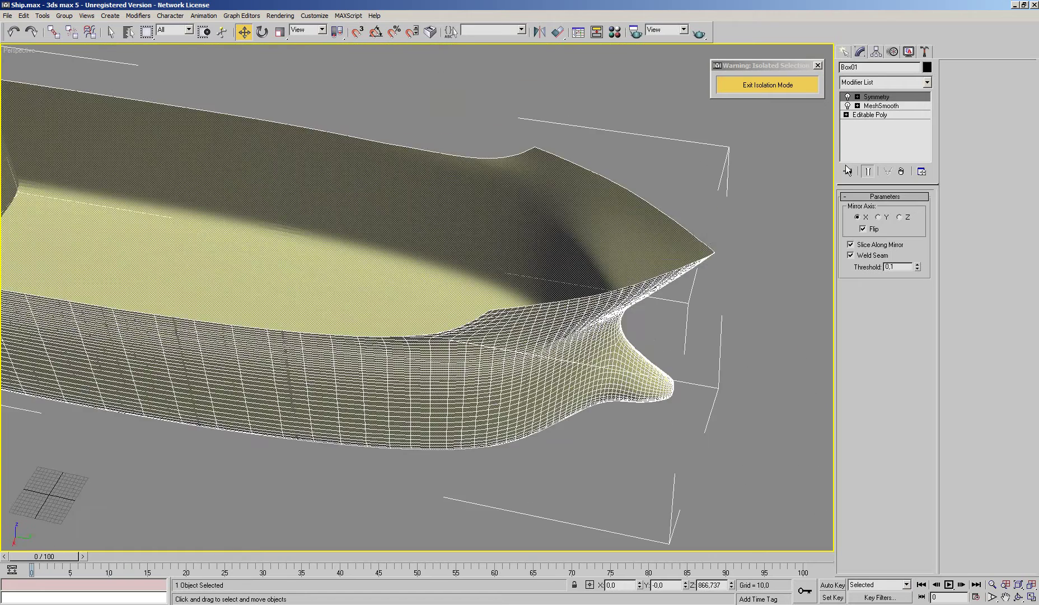
{"action": "left_click", "coordinate": [846, 115]}
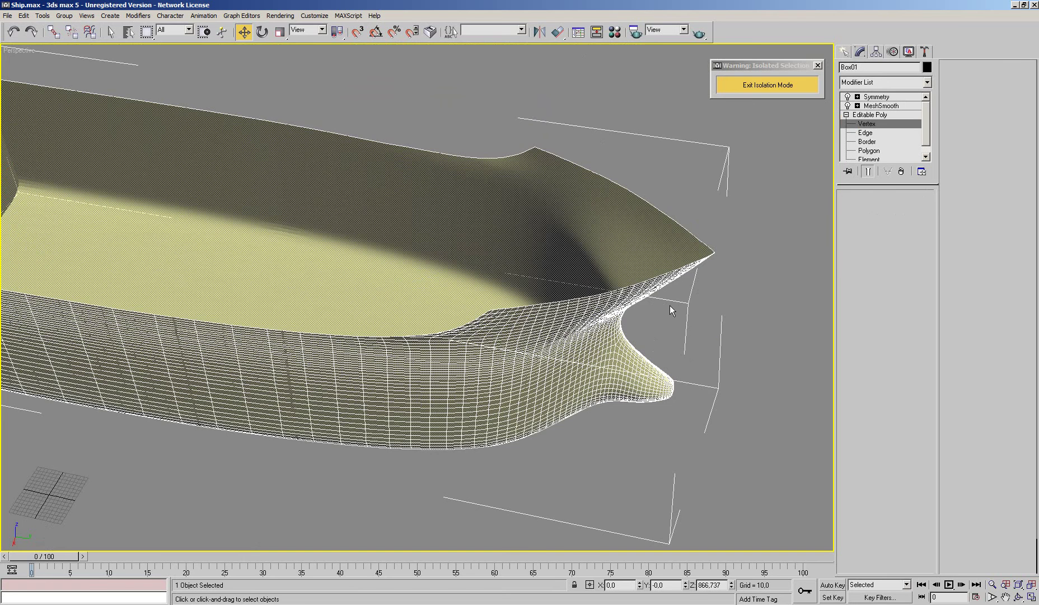
Move the two top bow vertices forward along X and slightly along Y
{"action": "middle_click_drag", "start_coordinate": [670, 305], "coordinate": [602, 313], "text": "alt"}
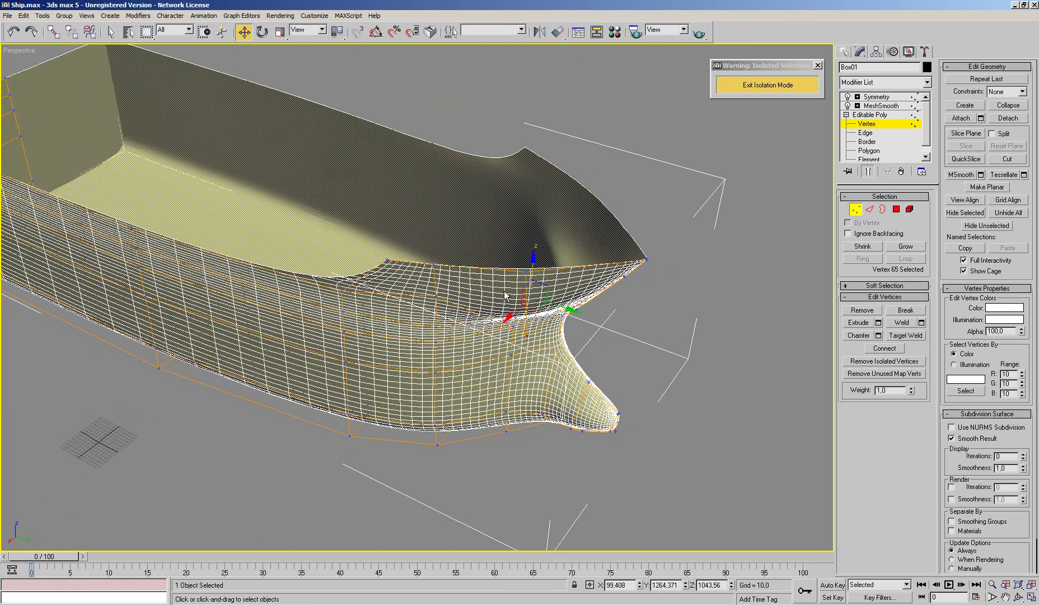
{"action": "middle_click_drag", "start_coordinate": [190, 195], "coordinate": [392, 201], "text": "alt"}
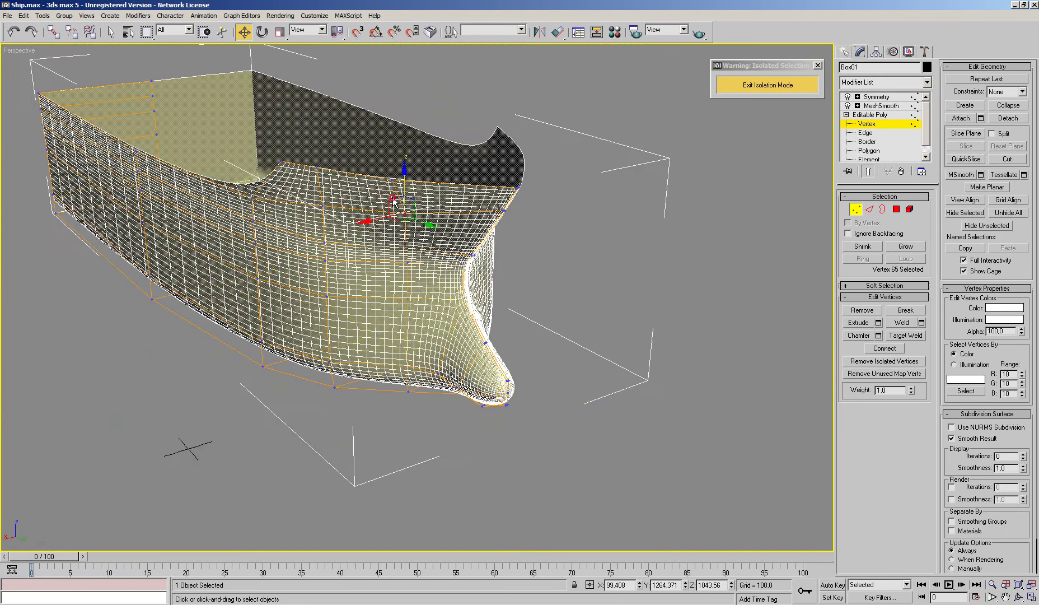
{"action": "left_click", "coordinate": [395, 202]}
{"action": "middle_click_drag", "start_coordinate": [411, 250], "coordinate": [358, 235], "text": "alt"}
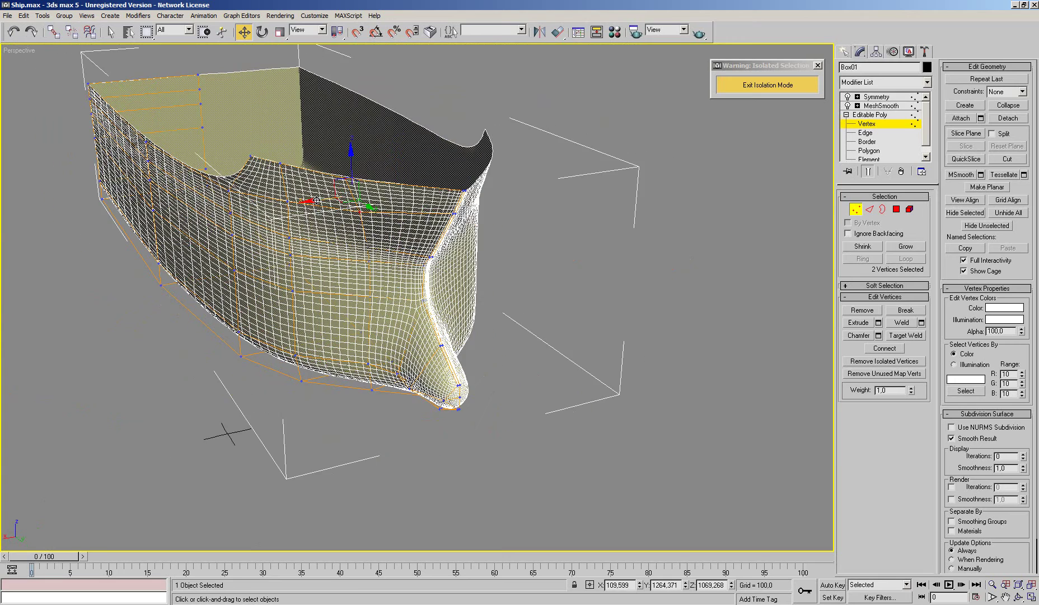
{"action": "left_click_drag", "start_coordinate": [315, 202], "coordinate": [302, 211]}
{"action": "mouse_move", "coordinate": [302, 212]}
{"action": "middle_mouse_down", "text": "alt"}
{"action": "mouse_move", "coordinate": [444, 273]}
{"action": "mouse_move", "coordinate": [566, 280]}
{"action": "mouse_move", "coordinate": [556, 274]}
{"action": "middle_mouse_up", "text": "alt"}
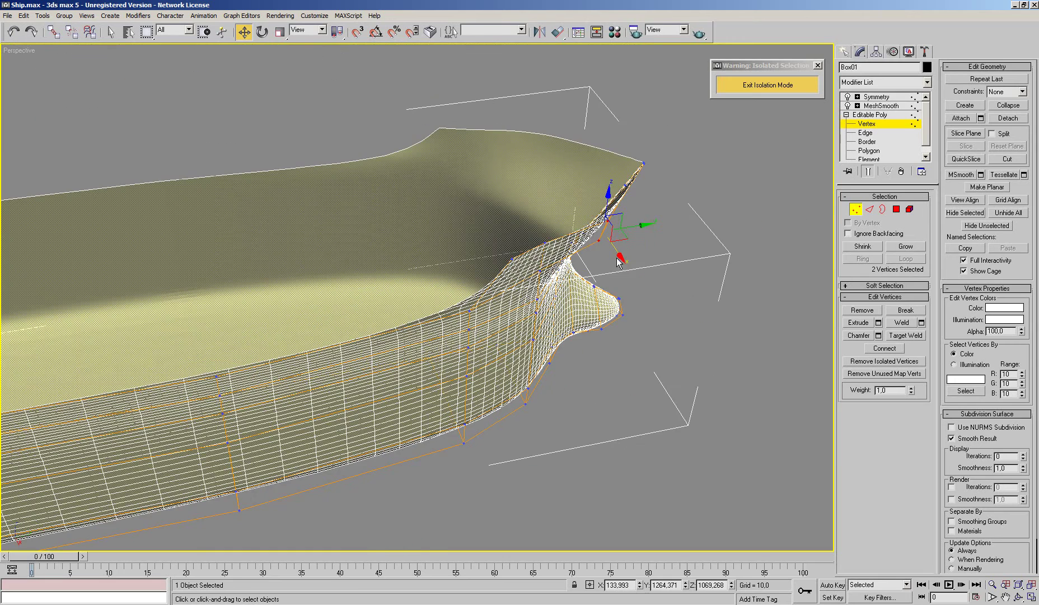
{"action": "left_click_drag", "start_coordinate": [621, 258], "coordinate": [650, 229]}
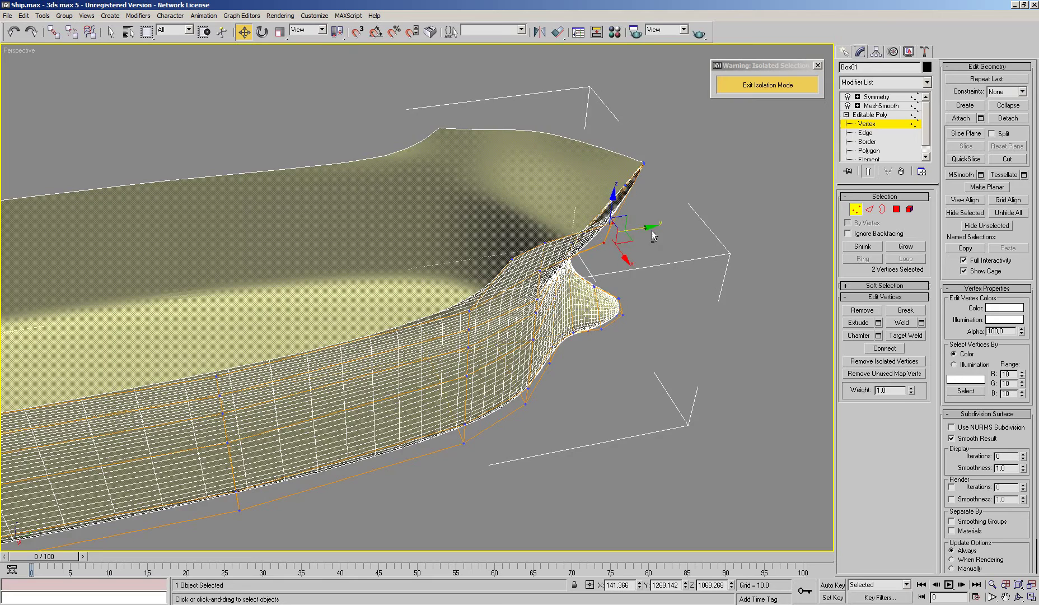
{"action": "mouse_move", "coordinate": [649, 229]}
{"action": "middle_mouse_down", "text": "alt"}
{"action": "mouse_move", "coordinate": [601, 231]}
{"action": "mouse_move", "coordinate": [599, 210]}
{"action": "mouse_move", "coordinate": [564, 208]}
{"action": "mouse_move", "coordinate": [535, 243]}
{"action": "middle_mouse_up", "text": "alt"}
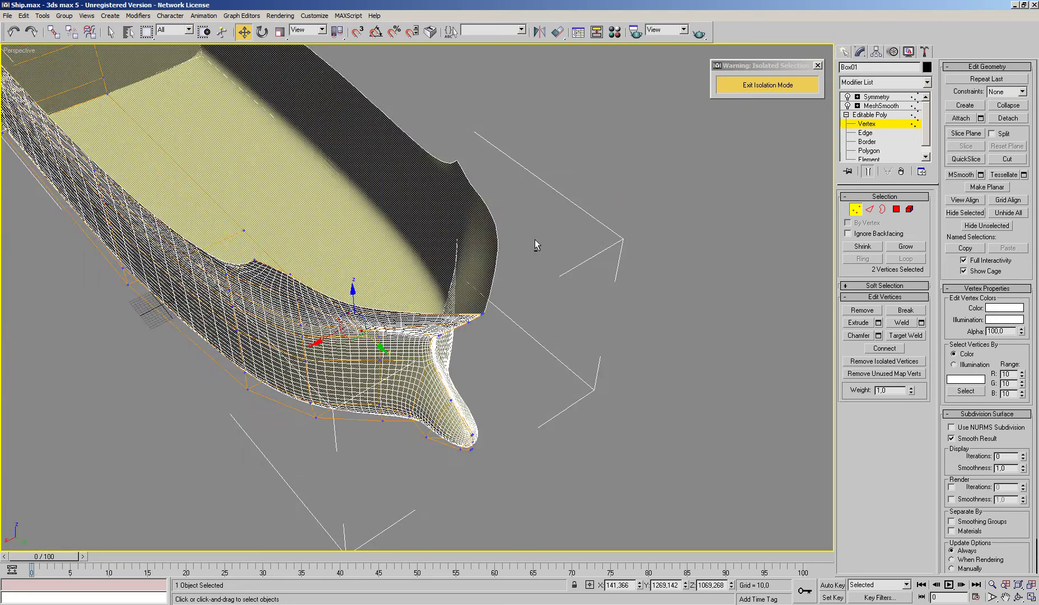
Exit isolation to bring back the blueprints and check the bow from above
{"action": "key", "text": "t"}
{"action": "left_click", "coordinate": [734, 85]}
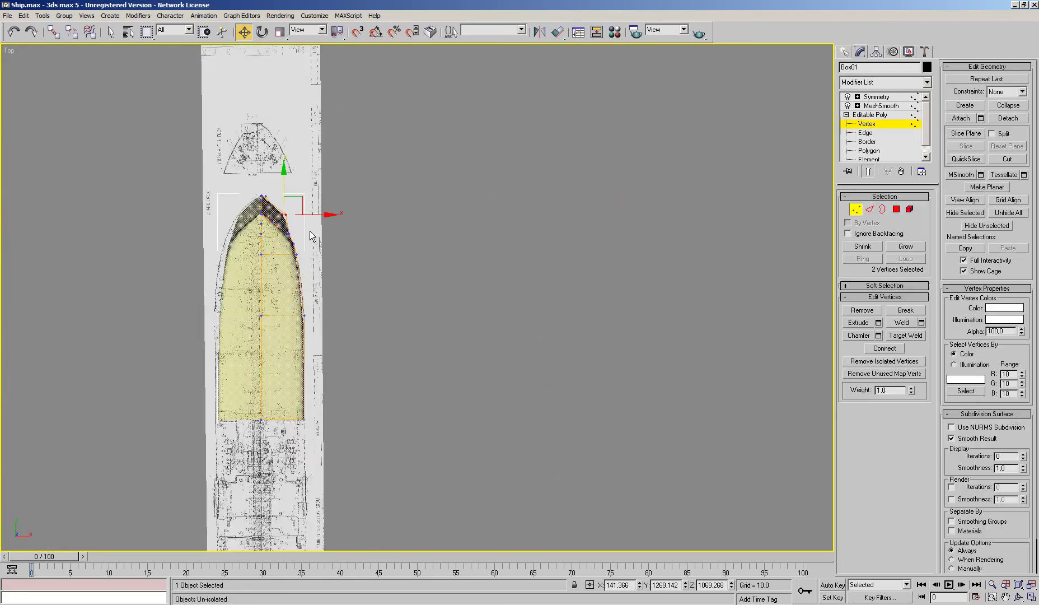
{"action": "scroll", "coordinate": [451, 241], "scroll_direction": "up", "scroll_amount": 5}
{"action": "middle_click_drag", "start_coordinate": [450, 241], "coordinate": [503, 255]}
{"action": "scroll", "coordinate": [517, 262], "scroll_direction": "up", "scroll_amount": 3}
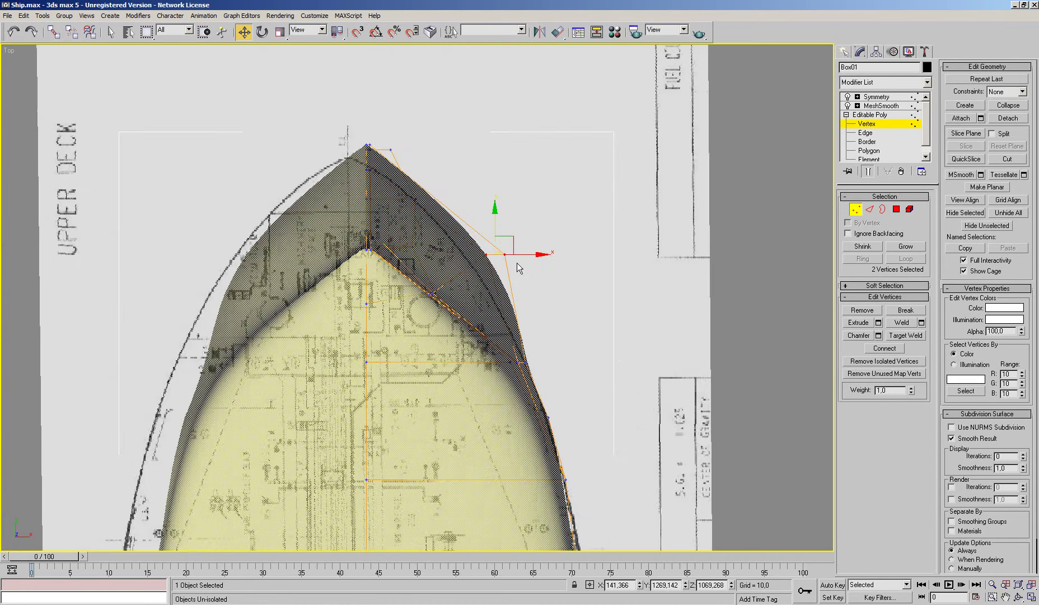
{"action": "scroll", "coordinate": [513, 292], "scroll_direction": "down", "scroll_amount": 5}
{"action": "scroll", "coordinate": [514, 296], "scroll_direction": "down", "scroll_amount": 3}
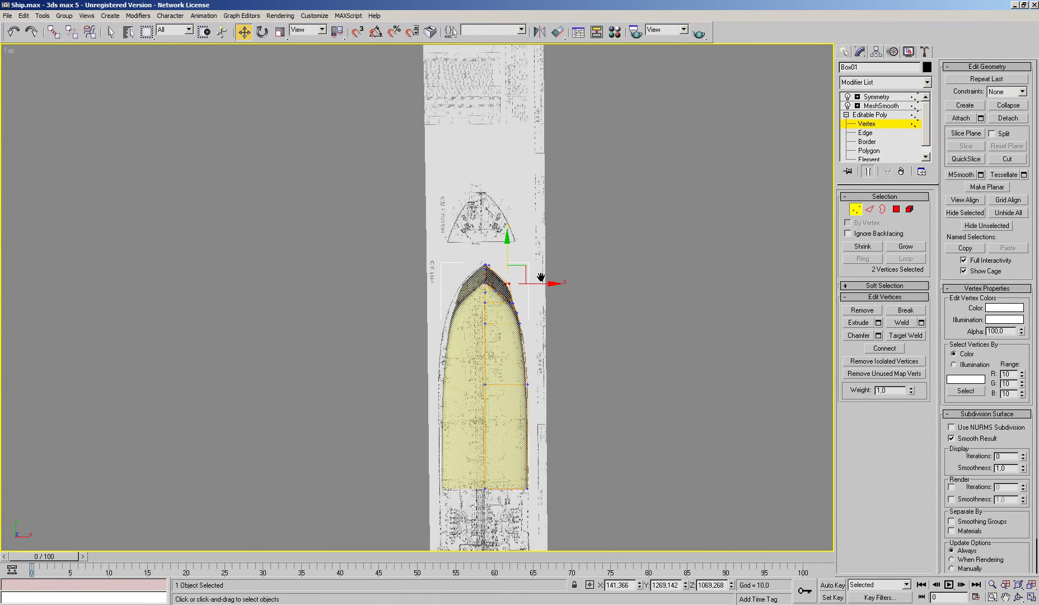
{"action": "scroll", "coordinate": [551, 300], "scroll_direction": "up", "scroll_amount": 2}
{"action": "scroll", "coordinate": [554, 300], "scroll_direction": "up", "scroll_amount": 3}
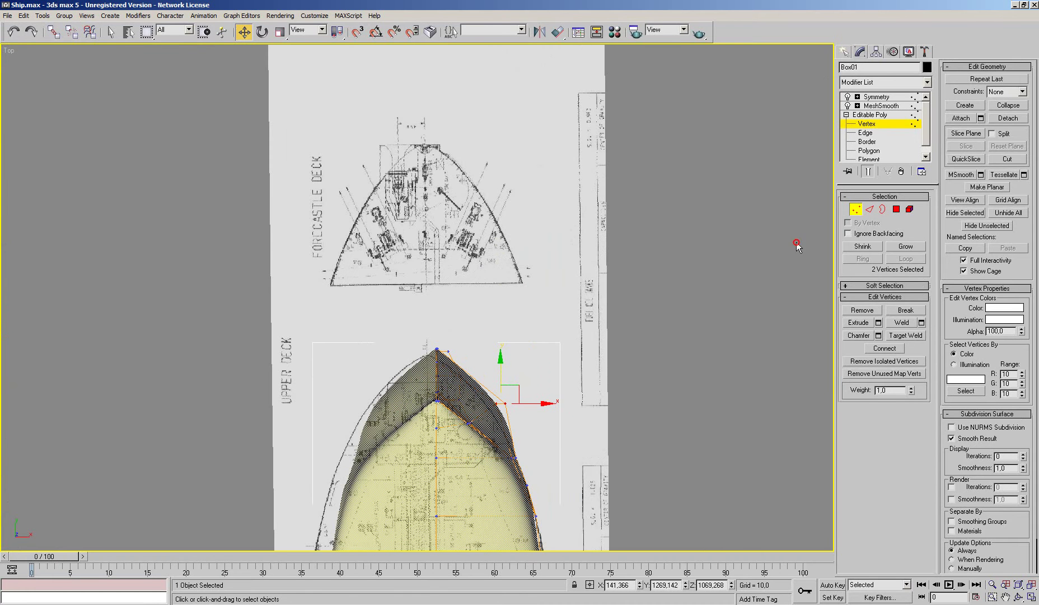
{"action": "key", "text": "ctrl+b"}
Slide the top-view blueprint plane under the hull and line it up with the bow
{"action": "left_click", "coordinate": [583, 248]}
{"action": "middle_click_drag", "start_coordinate": [526, 254], "coordinate": [533, 204]}
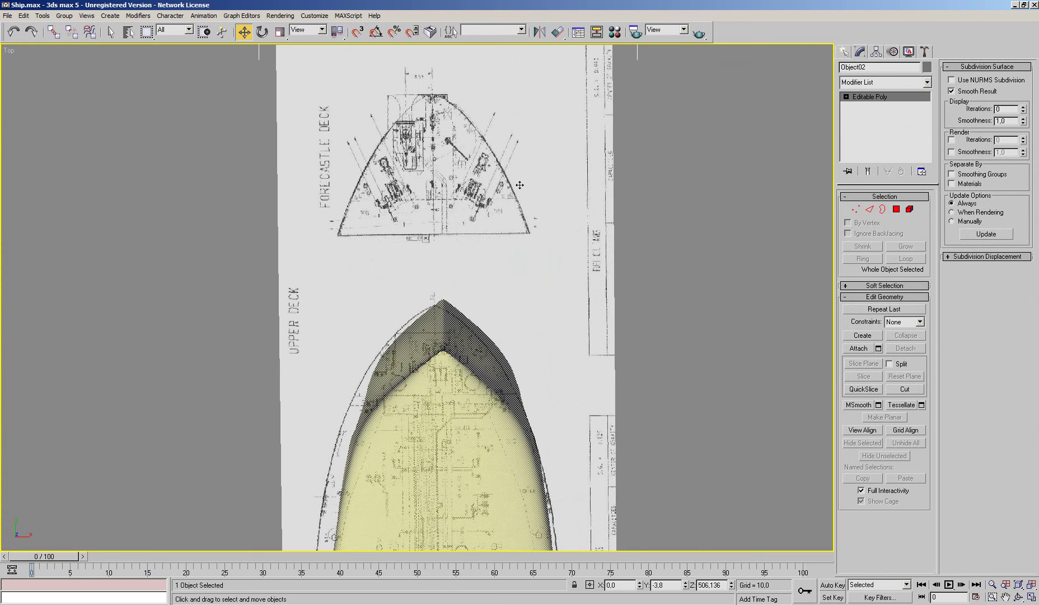
{"action": "scroll", "coordinate": [479, 177], "scroll_direction": "down", "scroll_amount": 5}
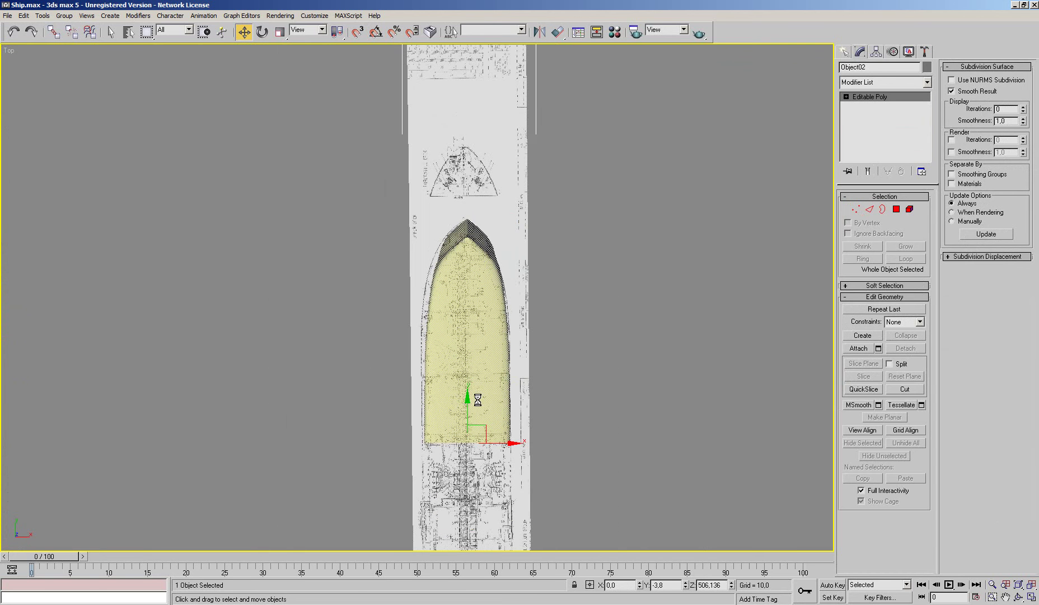
{"action": "left_click_drag", "start_coordinate": [467, 403], "coordinate": [467, 436]}
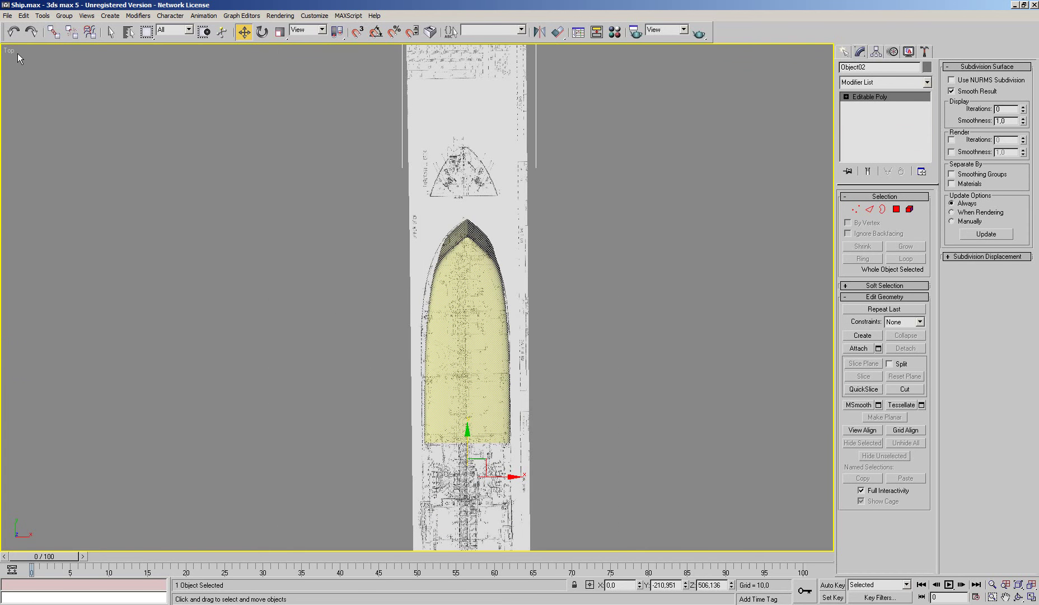
{"action": "left_click", "coordinate": [8, 38]}
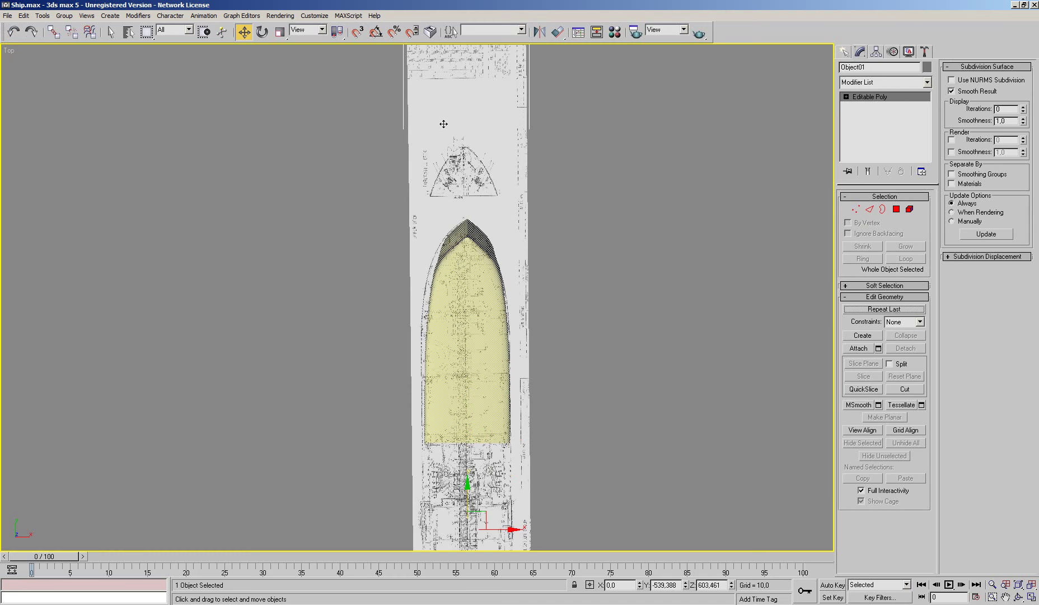
{"action": "left_click_drag", "start_coordinate": [467, 487], "coordinate": [476, 548]}
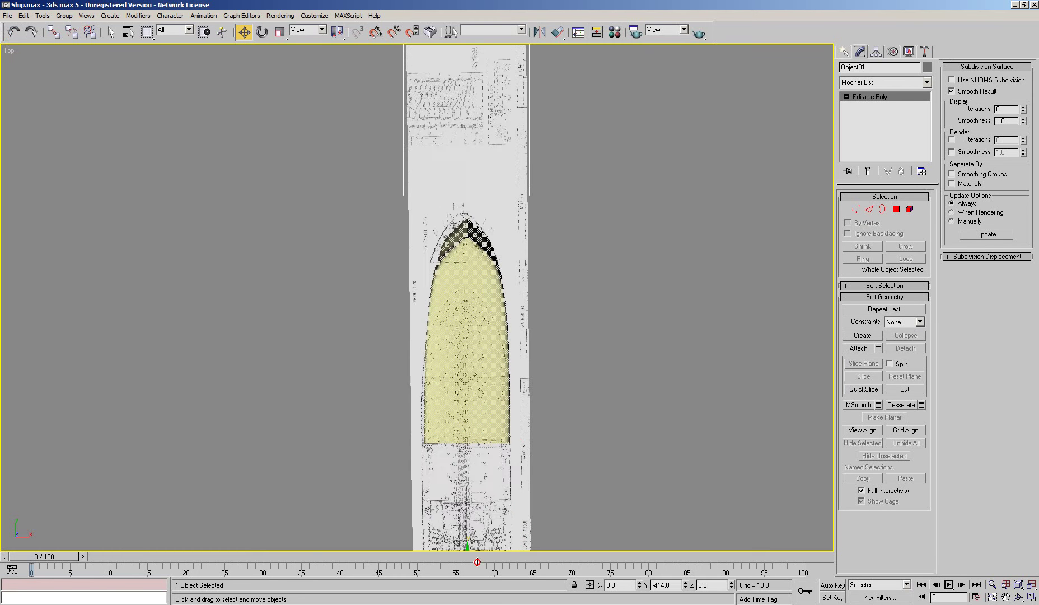
{"action": "scroll", "coordinate": [499, 393], "scroll_direction": "up", "scroll_amount": 3}
{"action": "scroll", "coordinate": [577, 283], "scroll_direction": "up", "scroll_amount": 2}
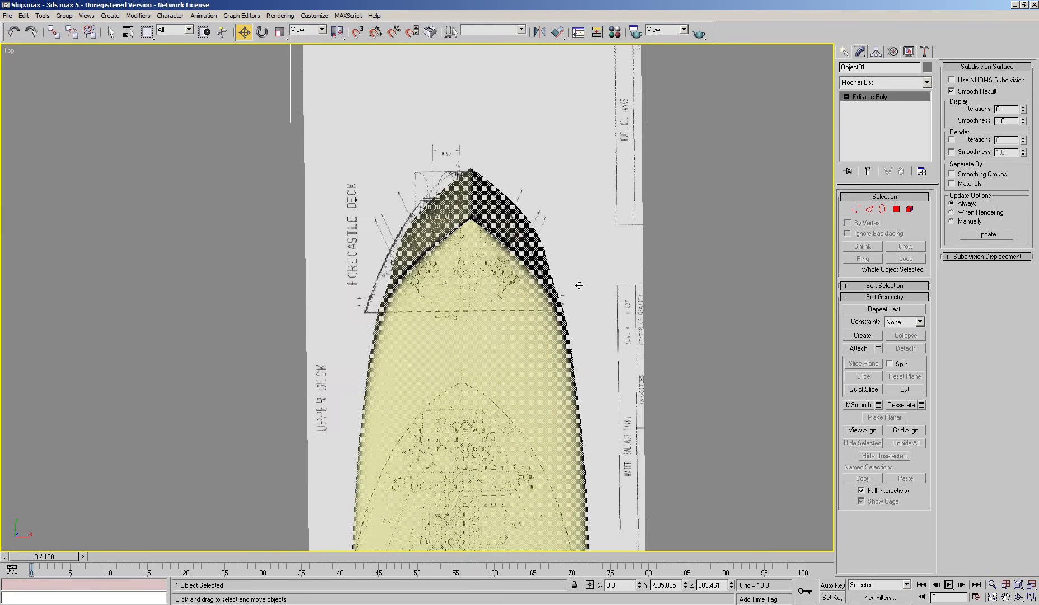
{"action": "left_click_drag", "start_coordinate": [590, 253], "coordinate": [526, 251]}
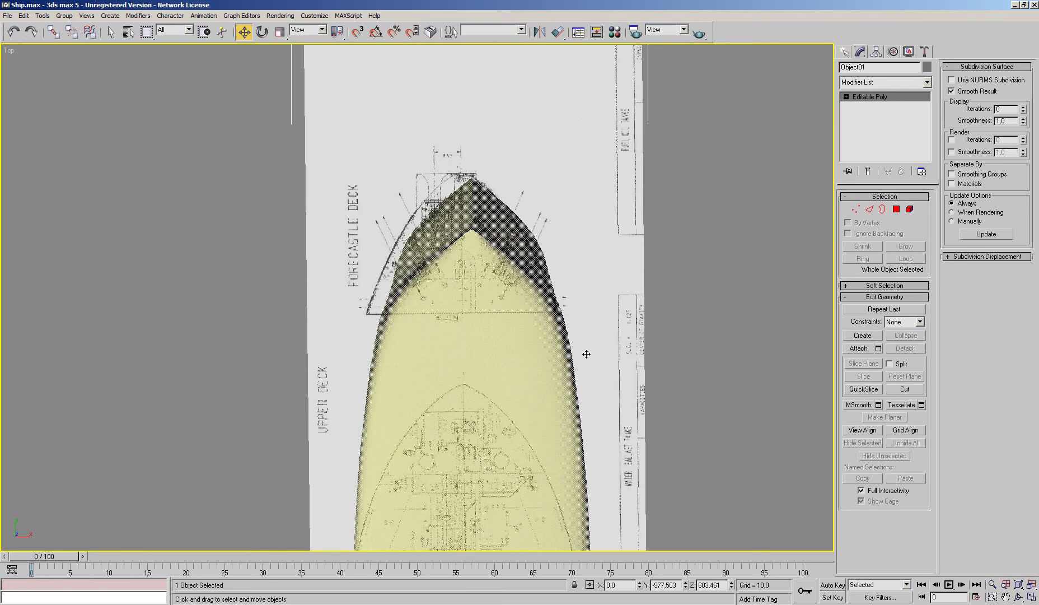
Pan across the blueprint and nudge the hull mesh right into position
{"action": "scroll", "coordinate": [540, 498], "scroll_direction": "down", "scroll_amount": 2}
{"action": "scroll", "coordinate": [519, 417], "scroll_direction": "down", "scroll_amount": 2}
{"action": "scroll", "coordinate": [513, 373], "scroll_direction": "down", "scroll_amount": 2}
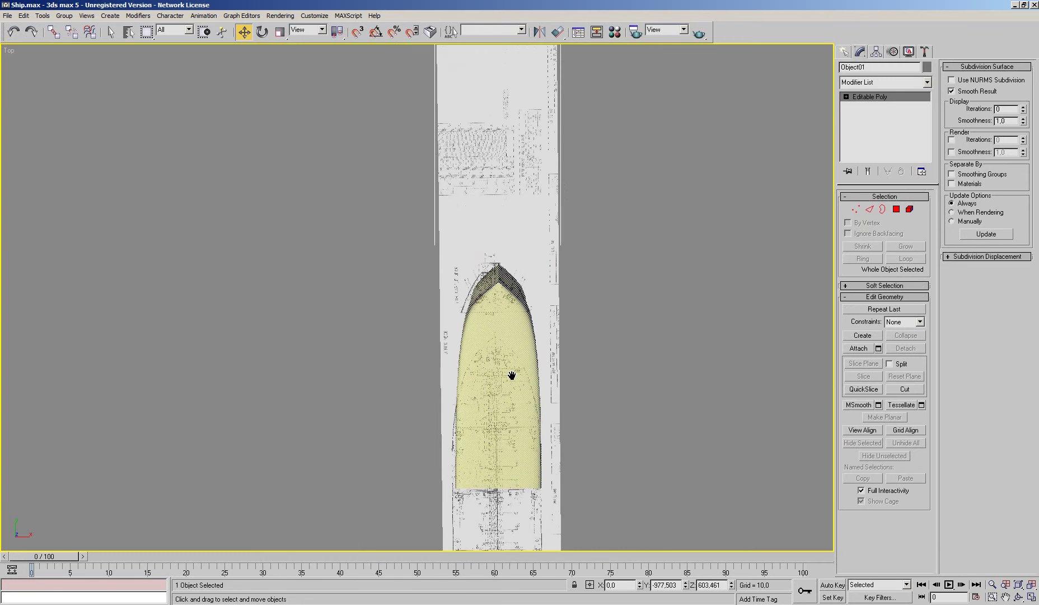
{"action": "scroll", "coordinate": [534, 519], "scroll_direction": "down", "scroll_amount": 1}
{"action": "middle_click_drag", "start_coordinate": [534, 520], "coordinate": [515, 537]}
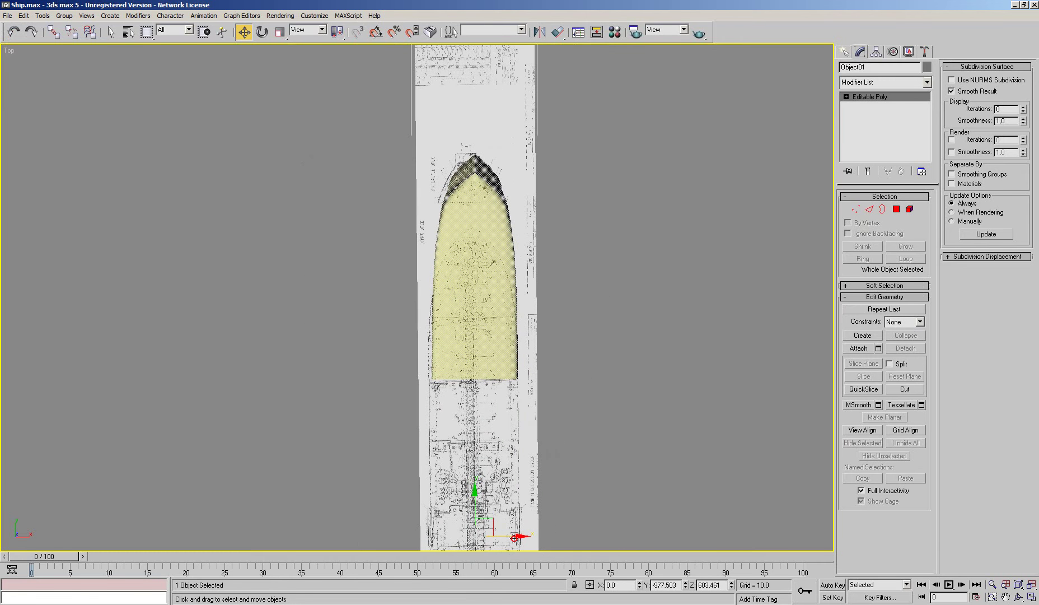
{"action": "scroll", "coordinate": [499, 248], "scroll_direction": "up", "scroll_amount": 2}
{"action": "scroll", "coordinate": [562, 258], "scroll_direction": "up", "scroll_amount": 2}
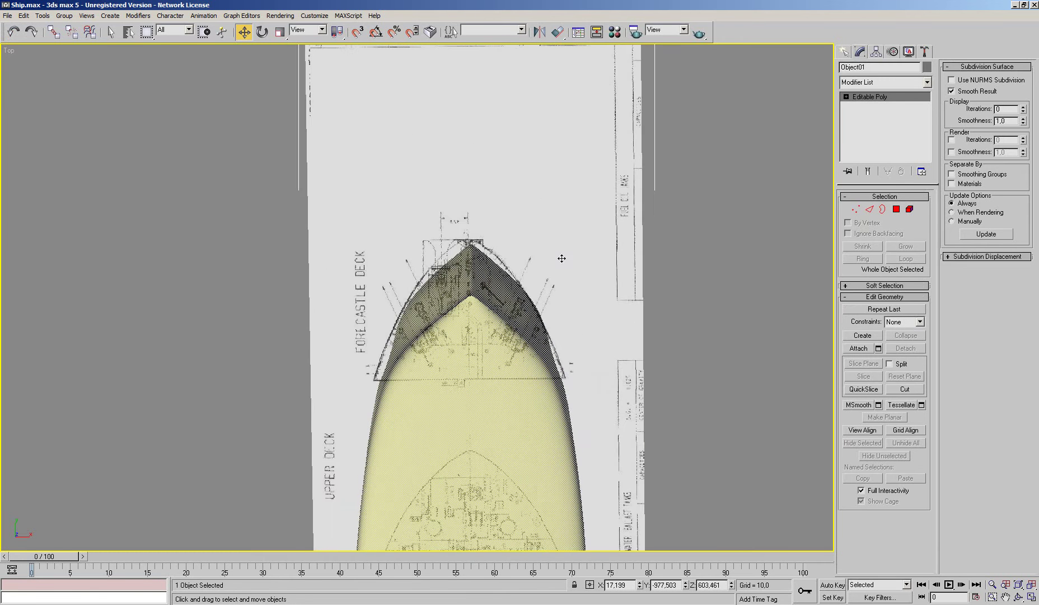
{"action": "left_click_drag", "start_coordinate": [562, 256], "coordinate": [565, 261]}
{"action": "middle_click_drag", "start_coordinate": [573, 287], "coordinate": [536, 147]}
Bring the bow back into view and nudge the hull slightly down along the blueprint
{"action": "scroll", "coordinate": [499, 407], "scroll_direction": "down", "scroll_amount": 2}
{"action": "scroll", "coordinate": [499, 407], "scroll_direction": "down", "scroll_amount": 1}
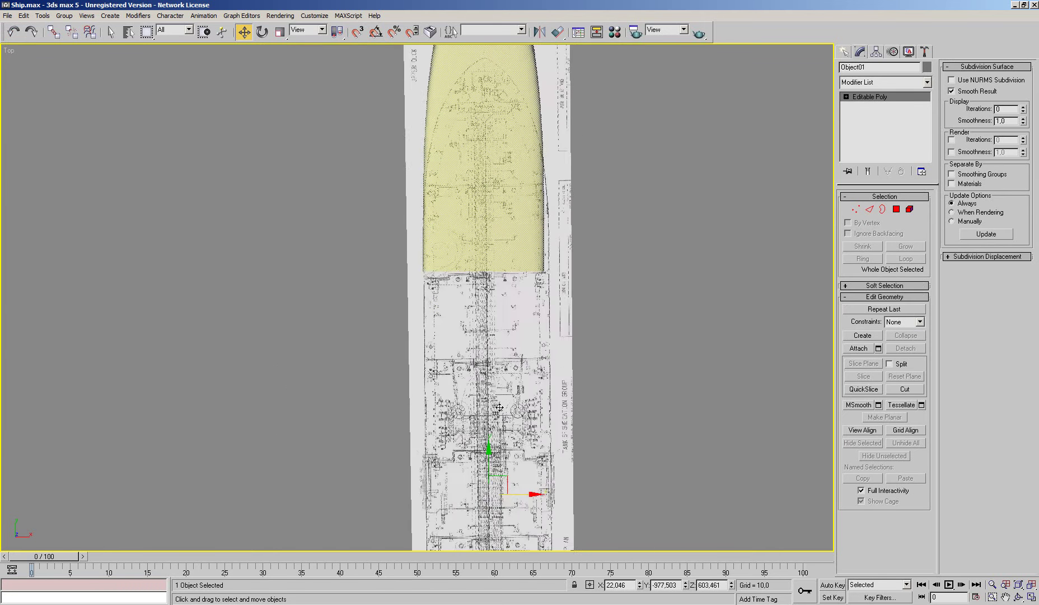
{"action": "middle_click_drag", "start_coordinate": [500, 407], "coordinate": [486, 312]}
{"action": "scroll", "coordinate": [561, 201], "scroll_direction": "up", "scroll_amount": 2}
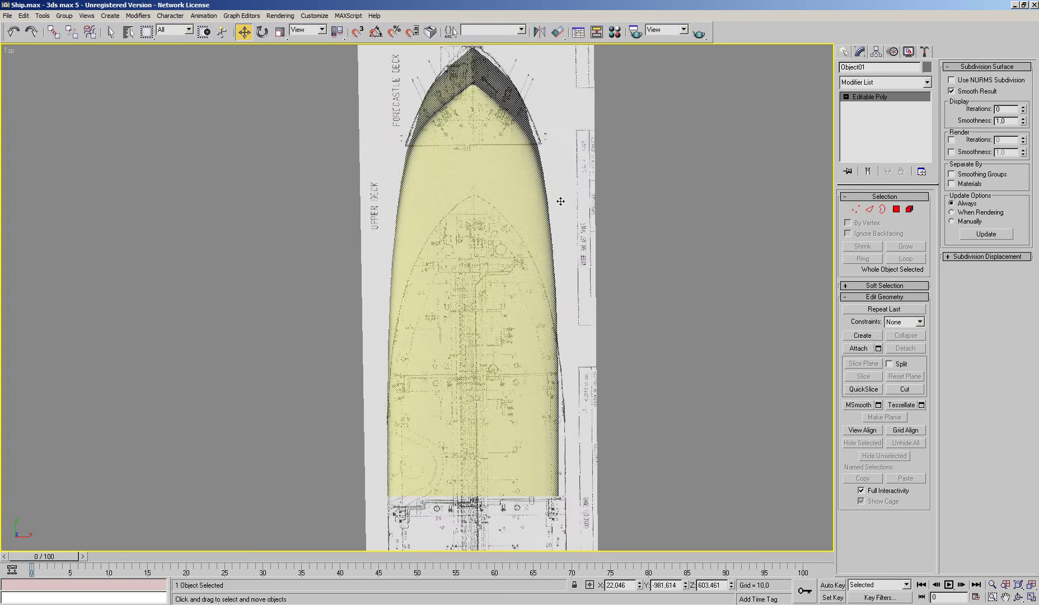
{"action": "scroll", "coordinate": [560, 201], "scroll_direction": "up", "scroll_amount": 1}
{"action": "scroll", "coordinate": [622, 197], "scroll_direction": "up", "scroll_amount": 1}
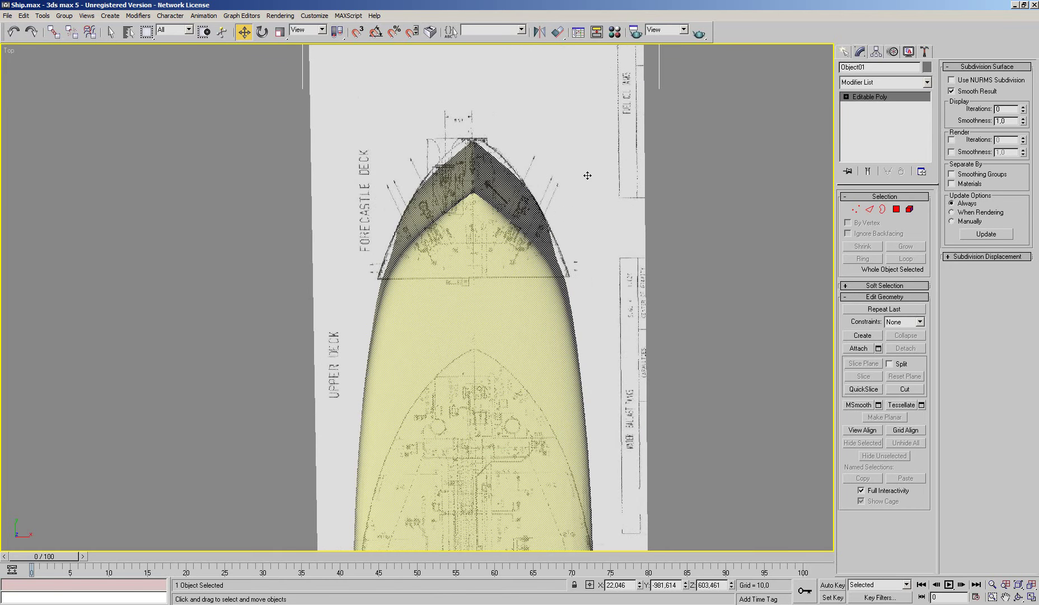
{"action": "left_click_drag", "start_coordinate": [587, 175], "coordinate": [591, 177]}
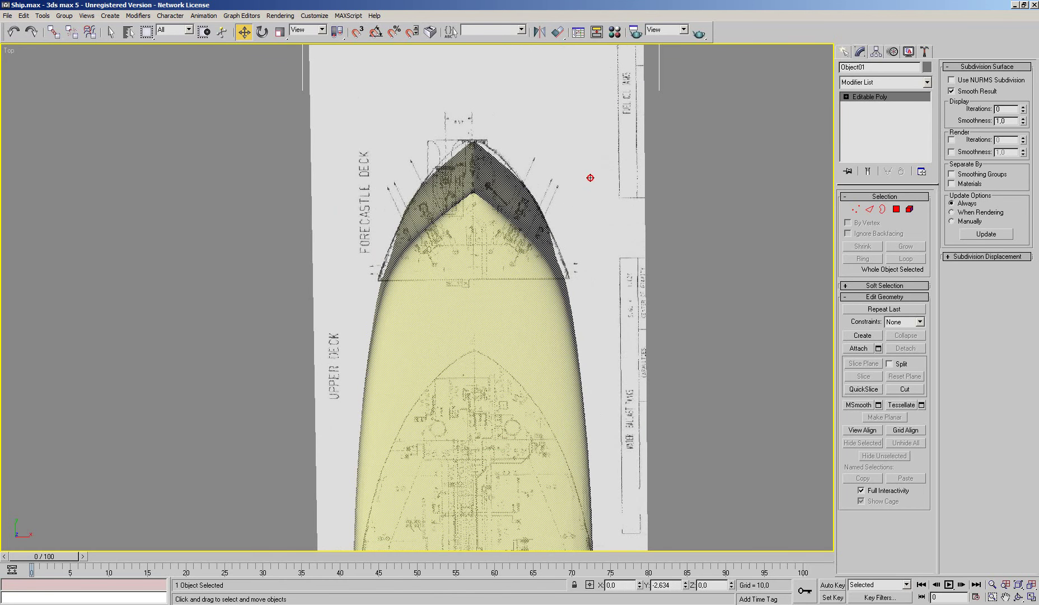
Return to object level, clear the selection and reselect the hull object
{"action": "left_click", "coordinate": [855, 209]}
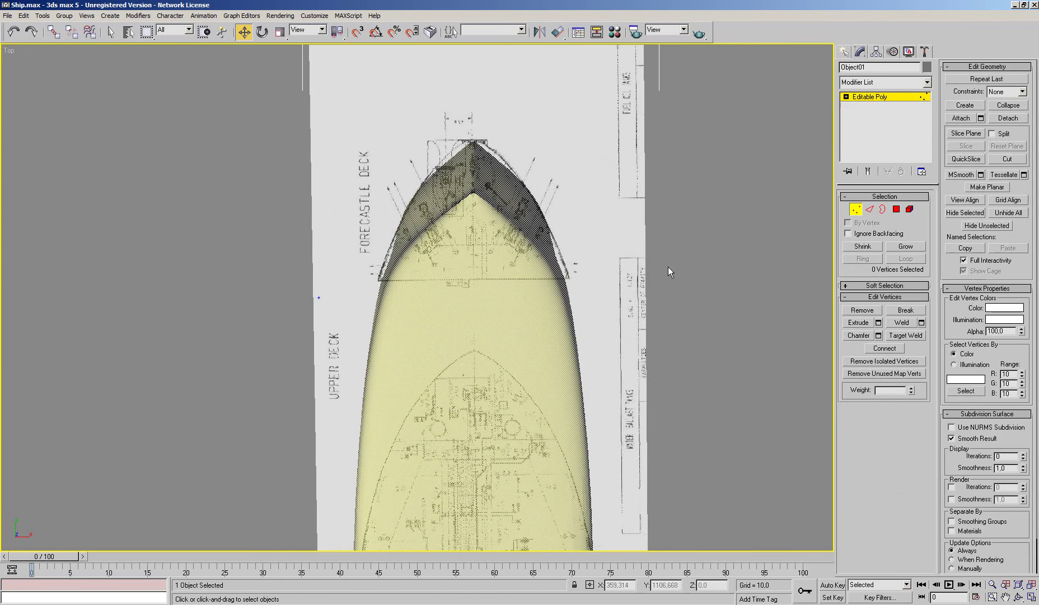
{"action": "key", "text": "1"}
{"action": "left_click", "coordinate": [607, 310]}
{"action": "left_click", "coordinate": [494, 315]}
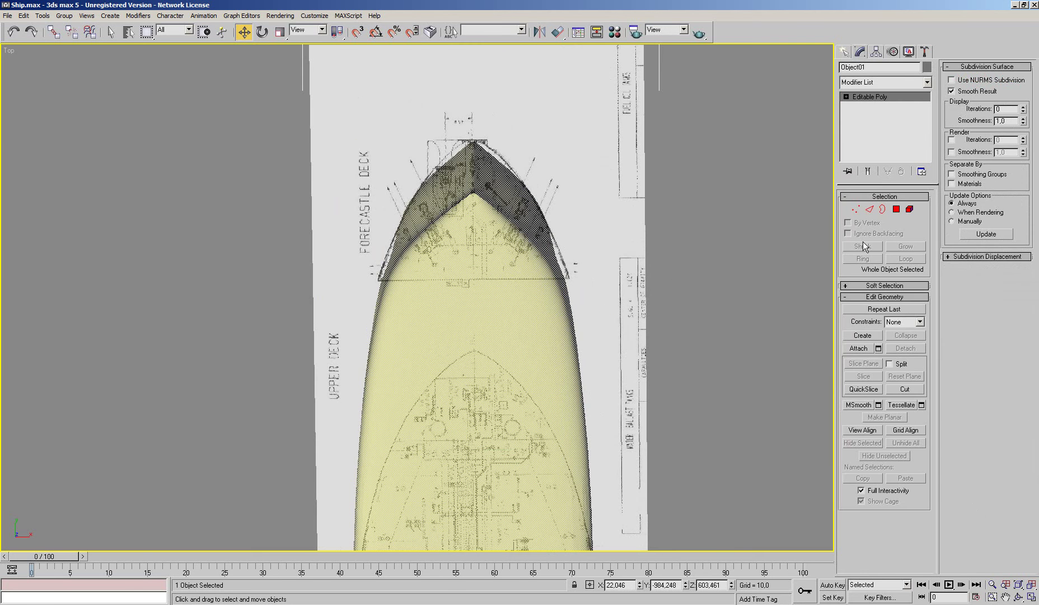
{"action": "left_click", "coordinate": [700, 260]}
{"action": "left_click", "coordinate": [516, 289]}
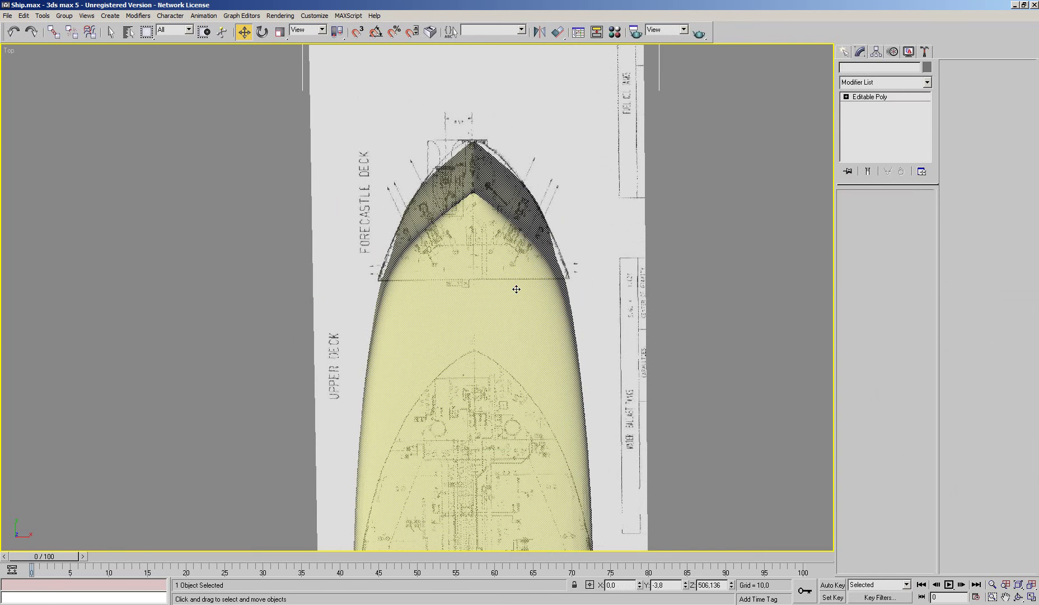
Enter vertex level on the hull and push a bow-flank vertex outward toward the blueprint curve
{"action": "key", "text": "q"}
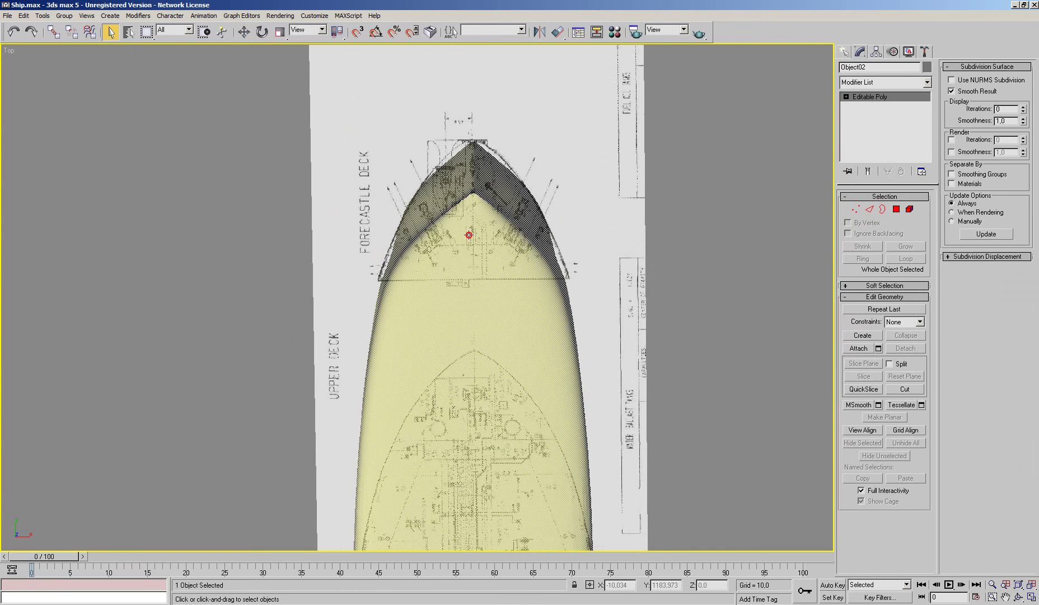
{"action": "key", "text": "semicolon"}
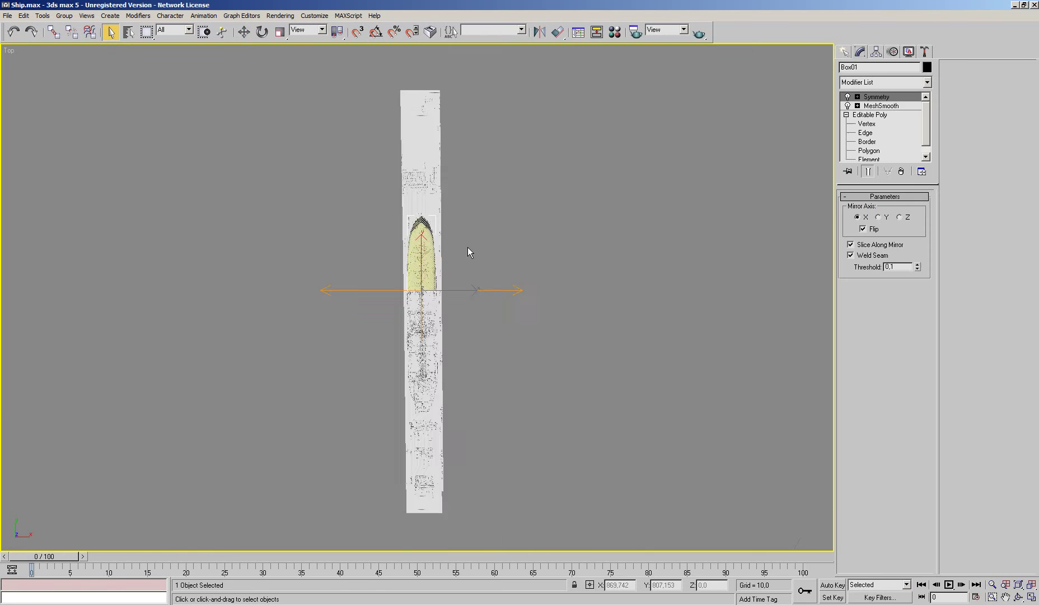
{"action": "scroll", "coordinate": [467, 247], "scroll_direction": "up", "scroll_amount": 3}
{"action": "scroll", "coordinate": [468, 247], "scroll_direction": "up", "scroll_amount": 4}
{"action": "scroll", "coordinate": [505, 336], "scroll_direction": "up", "scroll_amount": 4}
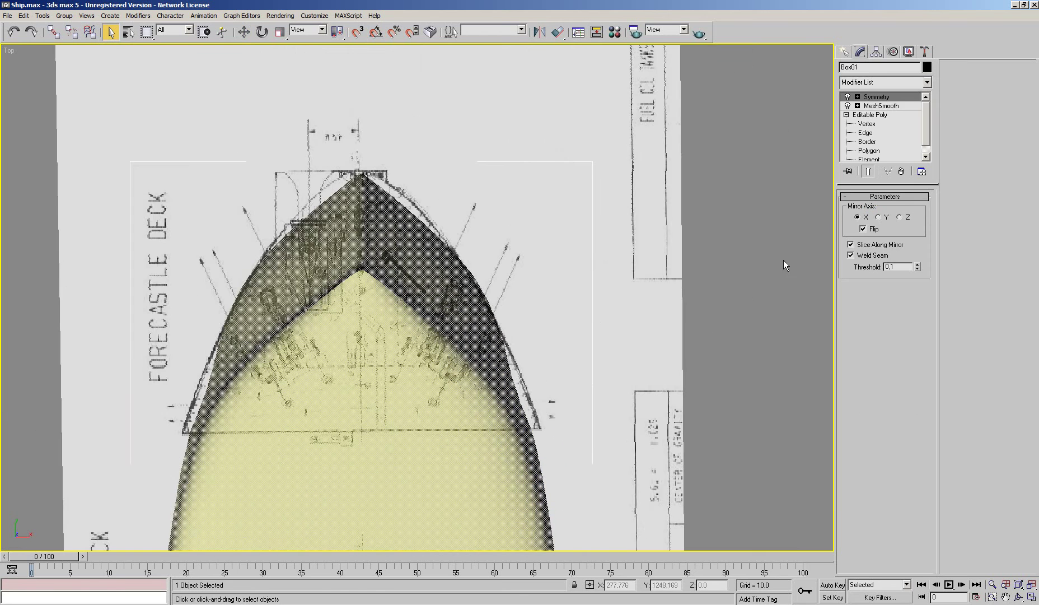
{"action": "left_click", "coordinate": [867, 123]}
{"action": "middle_click_drag", "start_coordinate": [542, 365], "coordinate": [576, 276]}
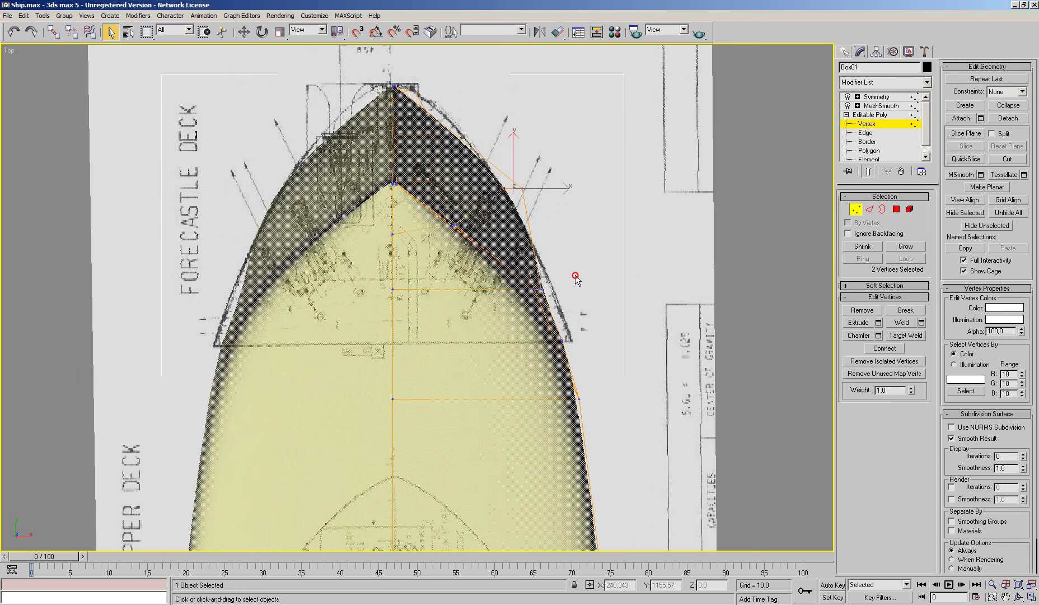
{"action": "left_click", "coordinate": [540, 290]}
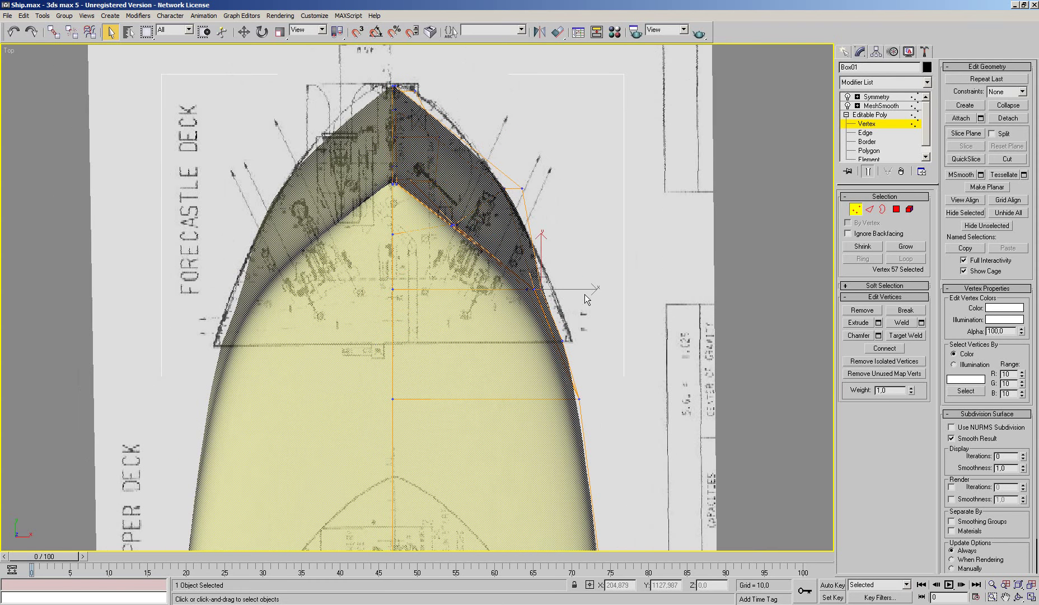
{"action": "left_click", "coordinate": [243, 32]}
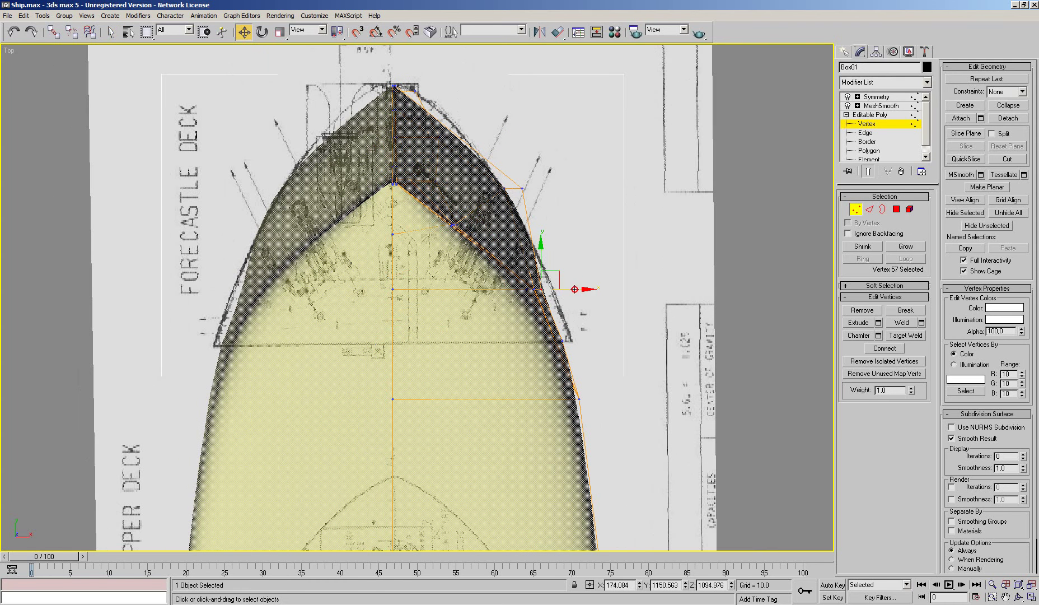
{"action": "left_click_drag", "start_coordinate": [574, 289], "coordinate": [588, 290]}
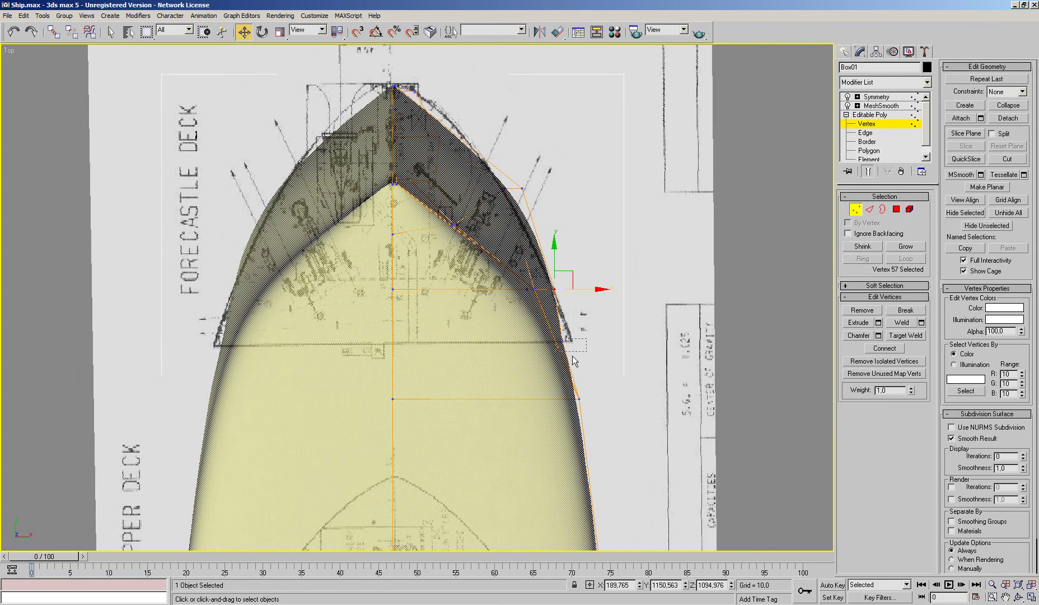
Move the lower bow-side vertices outward and pull a bow-flare vertex onto the outline
{"action": "left_click", "coordinate": [562, 340]}
{"action": "mouse_move", "coordinate": [597, 342]}
{"action": "left_mouse_down"}
{"action": "mouse_move", "coordinate": [607, 353]}
{"action": "mouse_move", "coordinate": [551, 443]}
{"action": "left_mouse_up"}
{"action": "left_click_drag", "start_coordinate": [613, 398], "coordinate": [623, 407]}
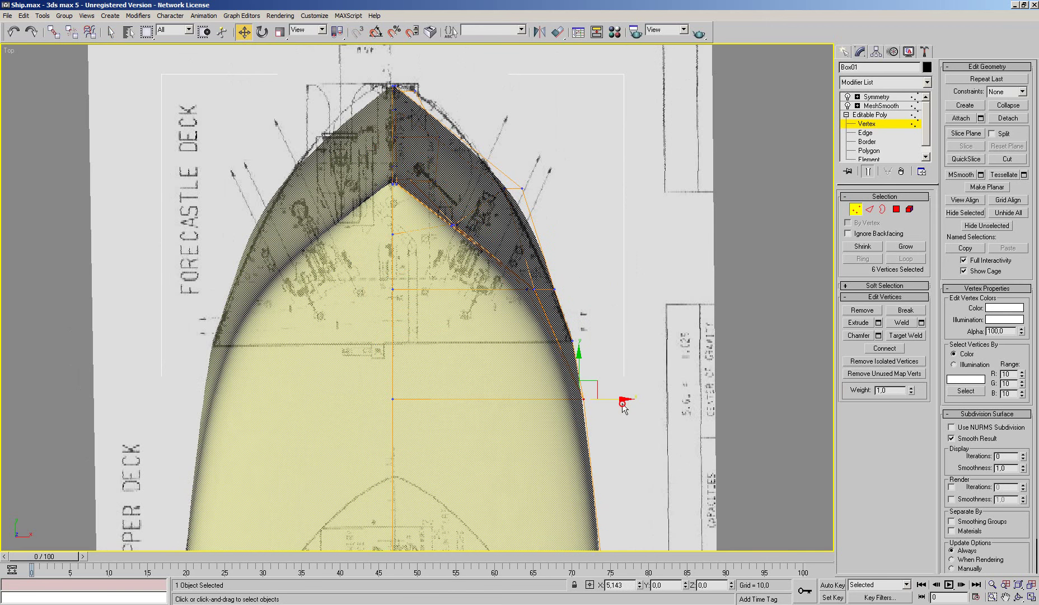
{"action": "scroll", "coordinate": [566, 320], "scroll_direction": "up", "scroll_amount": 1}
{"action": "scroll", "coordinate": [566, 322], "scroll_direction": "up", "scroll_amount": 1}
{"action": "scroll", "coordinate": [592, 308], "scroll_direction": "up", "scroll_amount": 1}
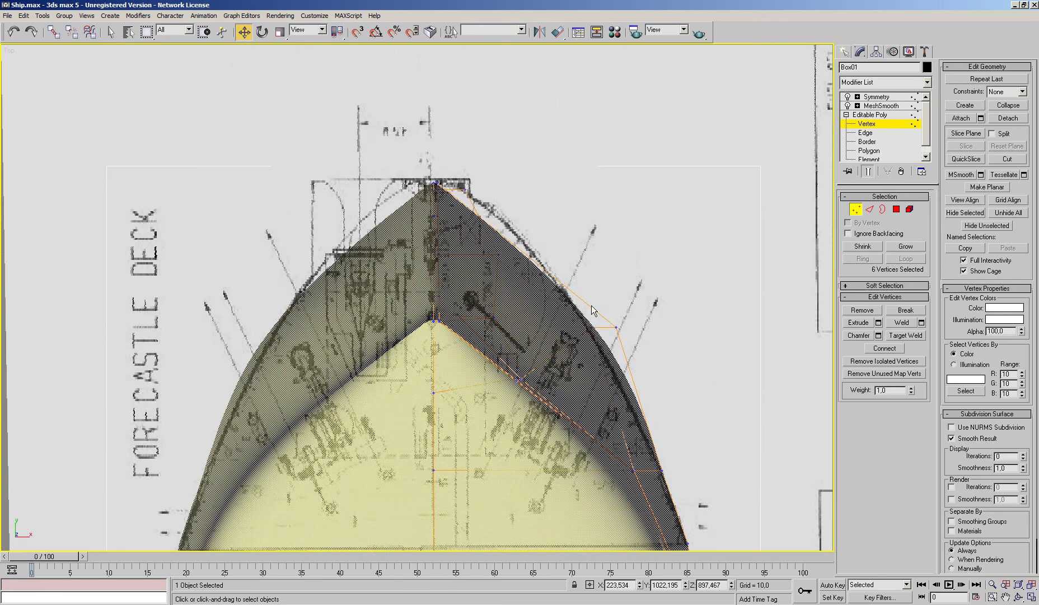
{"action": "left_click", "coordinate": [616, 327]}
{"action": "left_click_drag", "start_coordinate": [652, 328], "coordinate": [654, 331]}
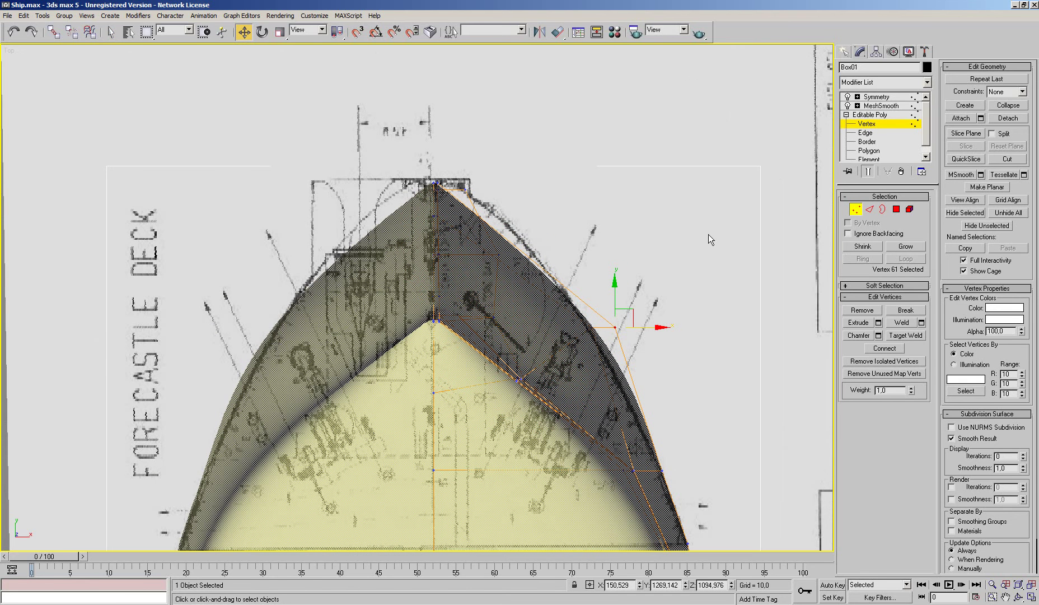
Switch to edge level and orbit the Perspective view to inspect the bulbous bow
{"action": "left_click", "coordinate": [868, 209]}
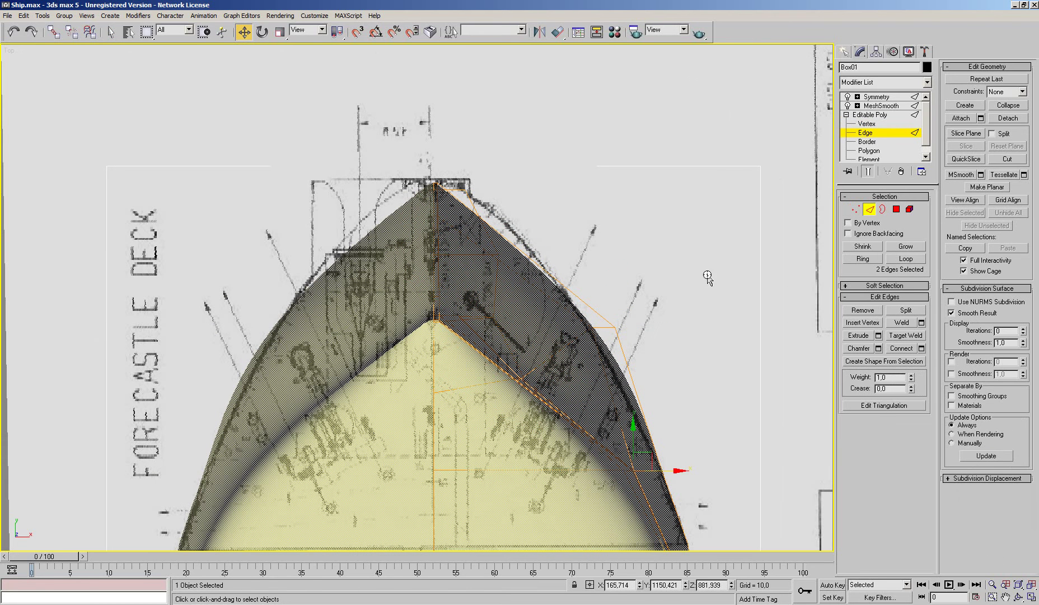
{"action": "key", "text": "p"}
{"action": "middle_click_drag", "start_coordinate": [615, 296], "coordinate": [601, 309], "text": "alt"}
{"action": "scroll", "coordinate": [601, 308], "scroll_direction": "up", "scroll_amount": 3}
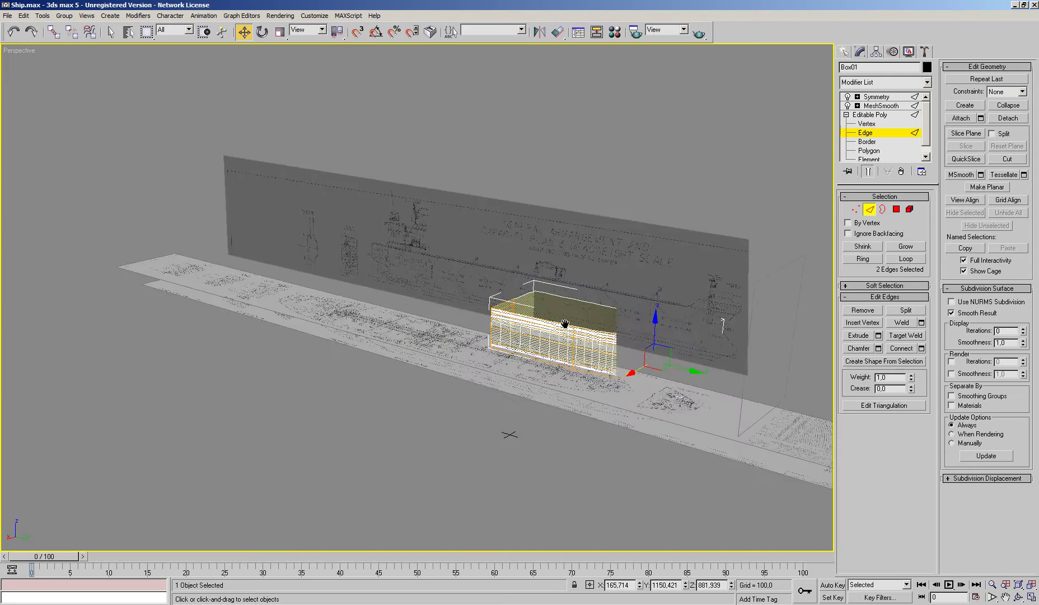
{"action": "scroll", "coordinate": [564, 323], "scroll_direction": "up", "scroll_amount": 3}
{"action": "scroll", "coordinate": [565, 323], "scroll_direction": "up", "scroll_amount": 5}
{"action": "middle_click_drag", "start_coordinate": [503, 304], "coordinate": [503, 295], "text": "alt"}
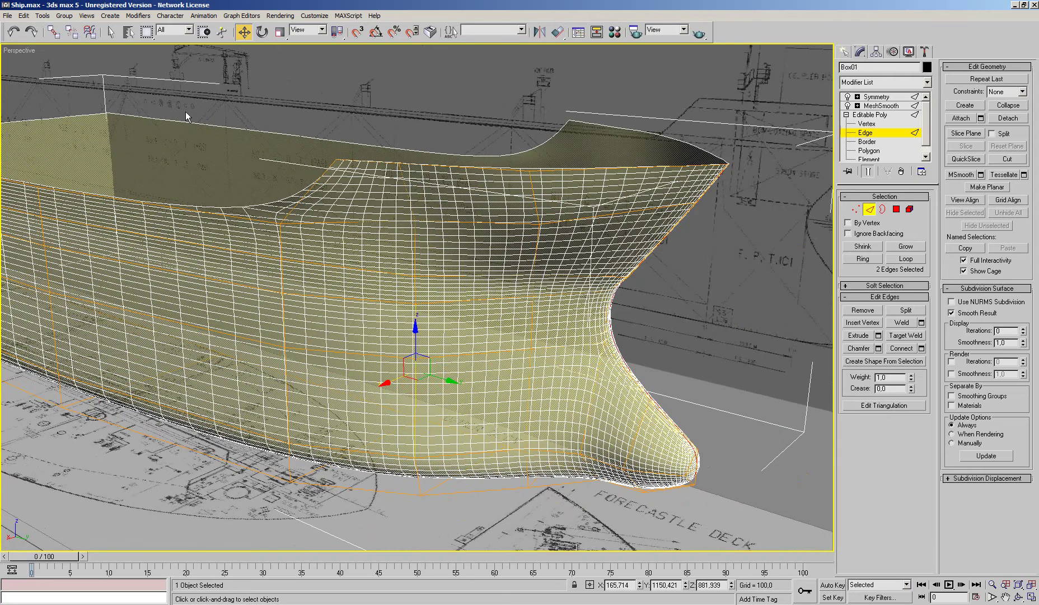
Turn off the smoothed result to show the low-poly cage and view it from the back
{"action": "left_click", "coordinate": [112, 35]}
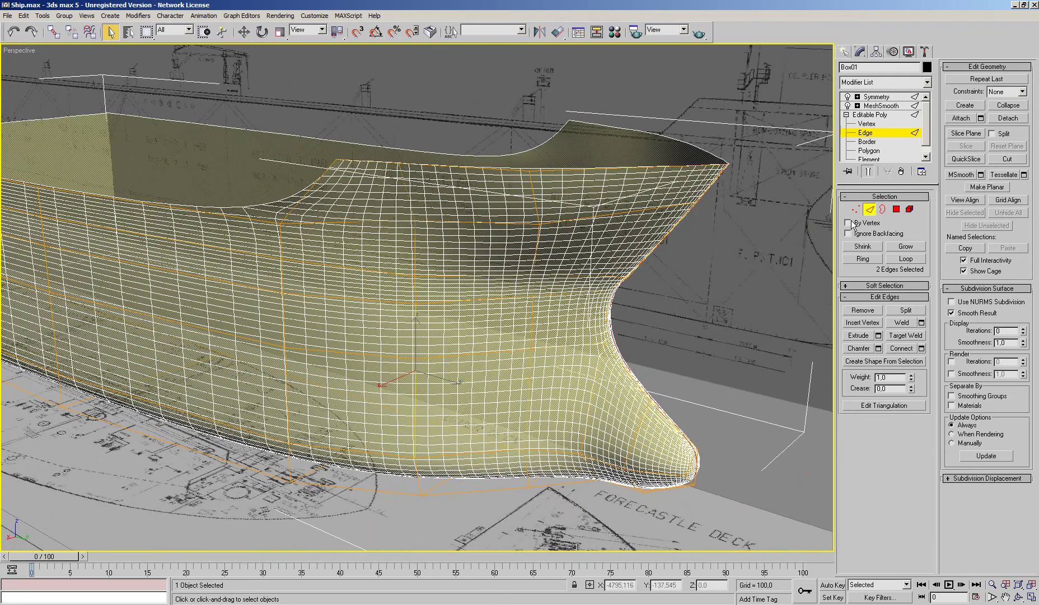
{"action": "middle_click_drag", "start_coordinate": [730, 278], "coordinate": [724, 279]}
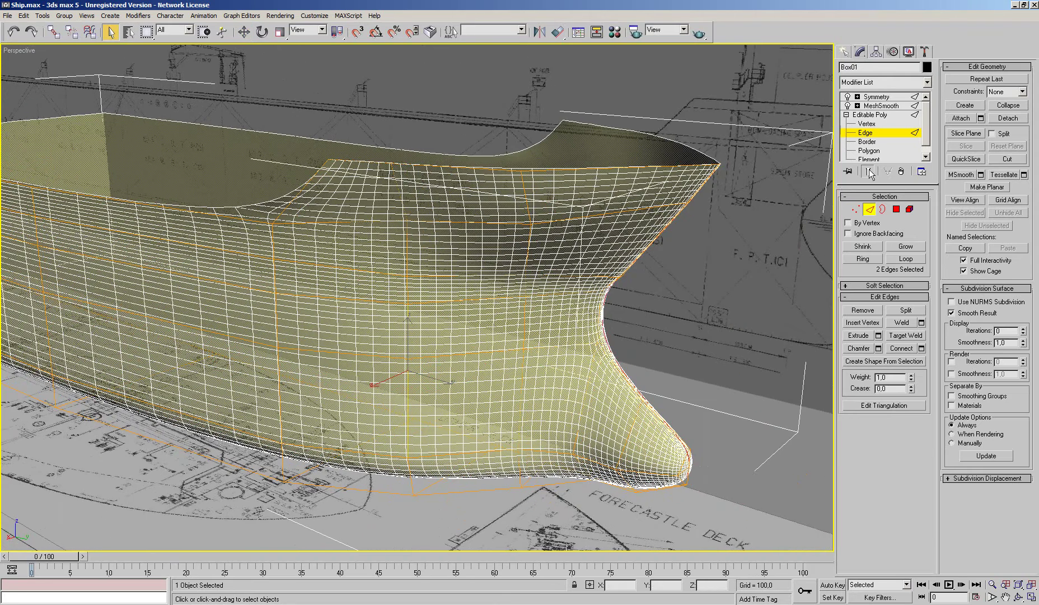
{"action": "key", "text": "ctrl+x"}
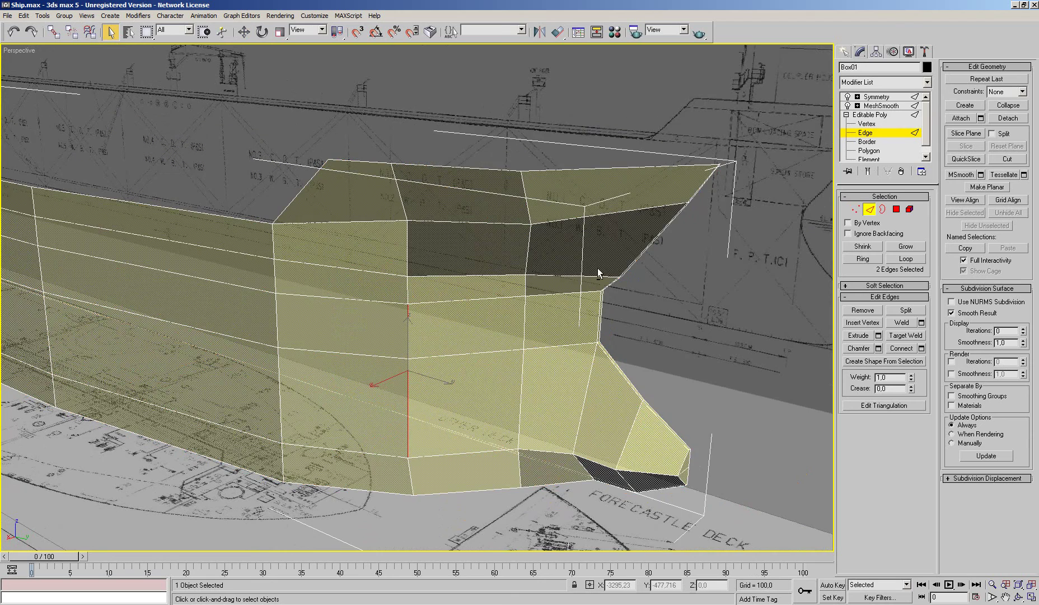
{"action": "middle_click_drag", "start_coordinate": [597, 268], "coordinate": [535, 288], "text": "alt"}
{"action": "key", "text": "k"}
{"action": "scroll", "coordinate": [586, 267], "scroll_direction": "down", "scroll_amount": 5}
{"action": "scroll", "coordinate": [522, 325], "scroll_direction": "up", "scroll_amount": 3}
Return to vertex level in the Back view and shift two upper vertices near the deck line
{"action": "scroll", "coordinate": [568, 282], "scroll_direction": "up", "scroll_amount": 2}
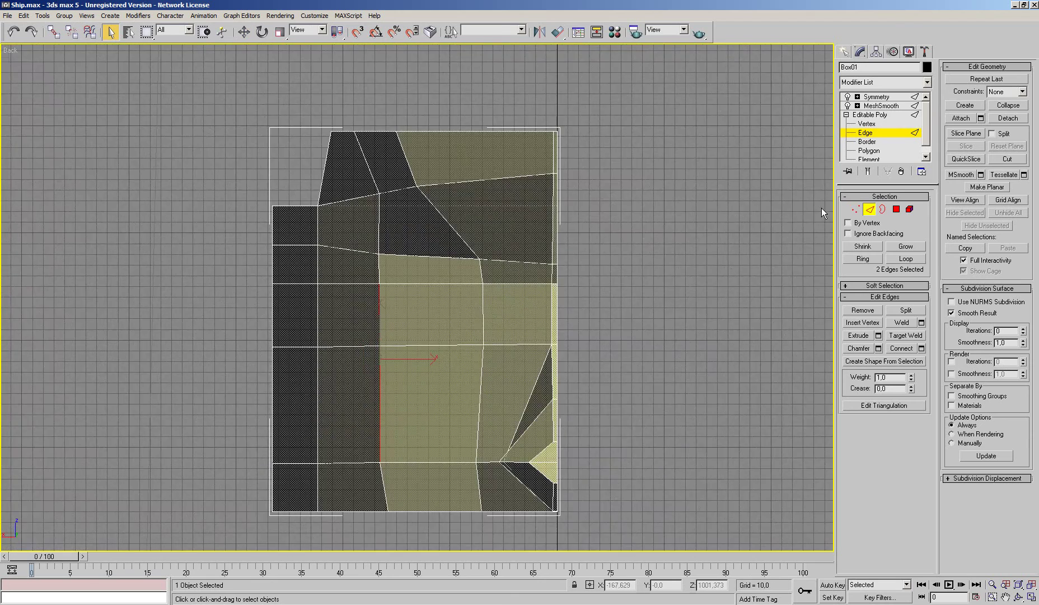
{"action": "left_click", "coordinate": [855, 209]}
{"action": "middle_click_drag", "start_coordinate": [414, 259], "coordinate": [428, 257]}
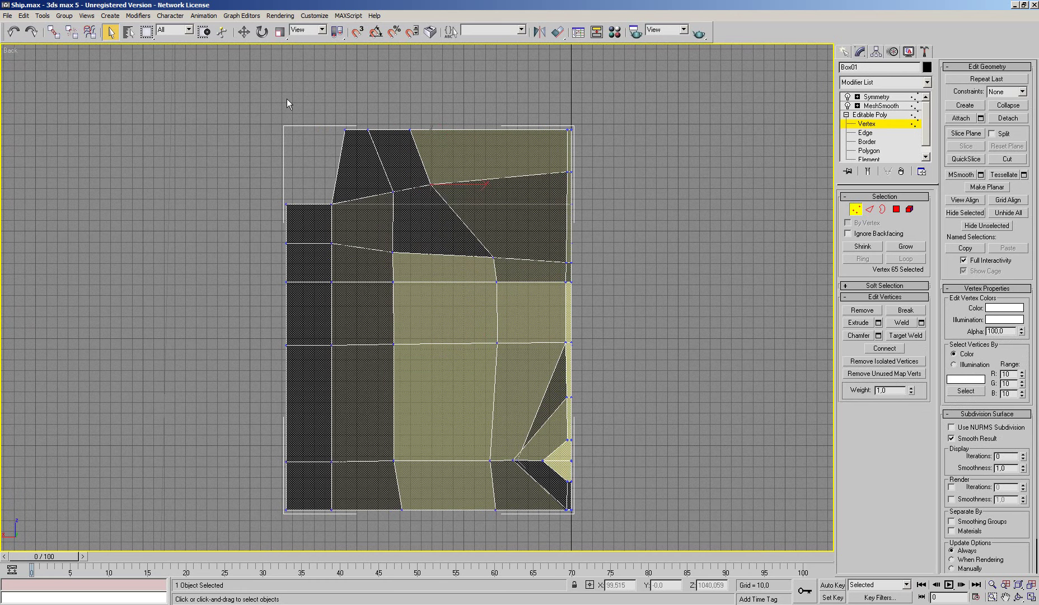
{"action": "left_click", "coordinate": [245, 33]}
{"action": "left_click_drag", "start_coordinate": [469, 184], "coordinate": [482, 200]}
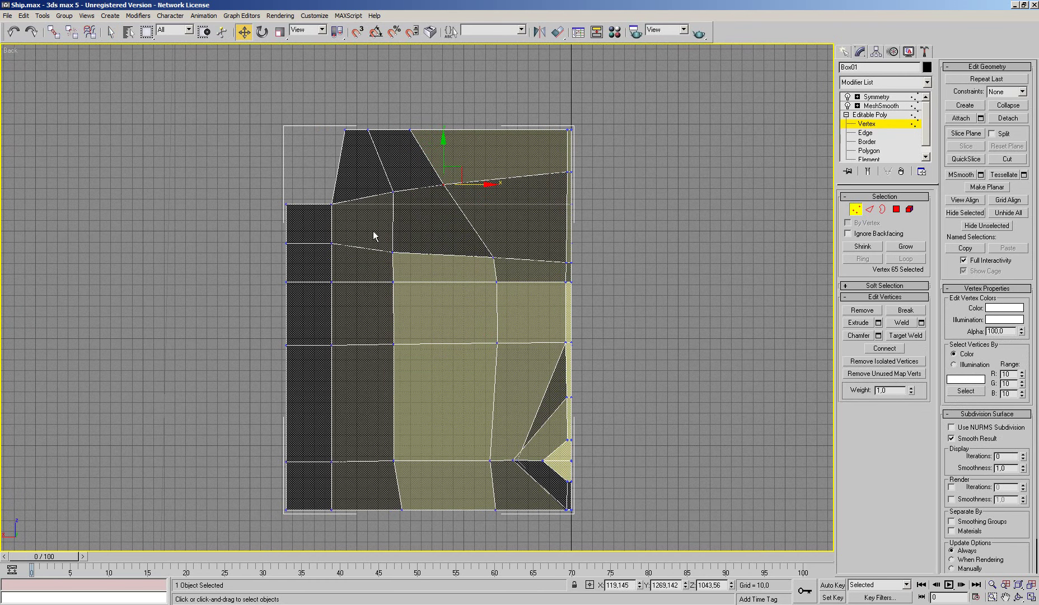
{"action": "left_click", "coordinate": [392, 192]}
{"action": "left_click_drag", "start_coordinate": [427, 194], "coordinate": [413, 198]}
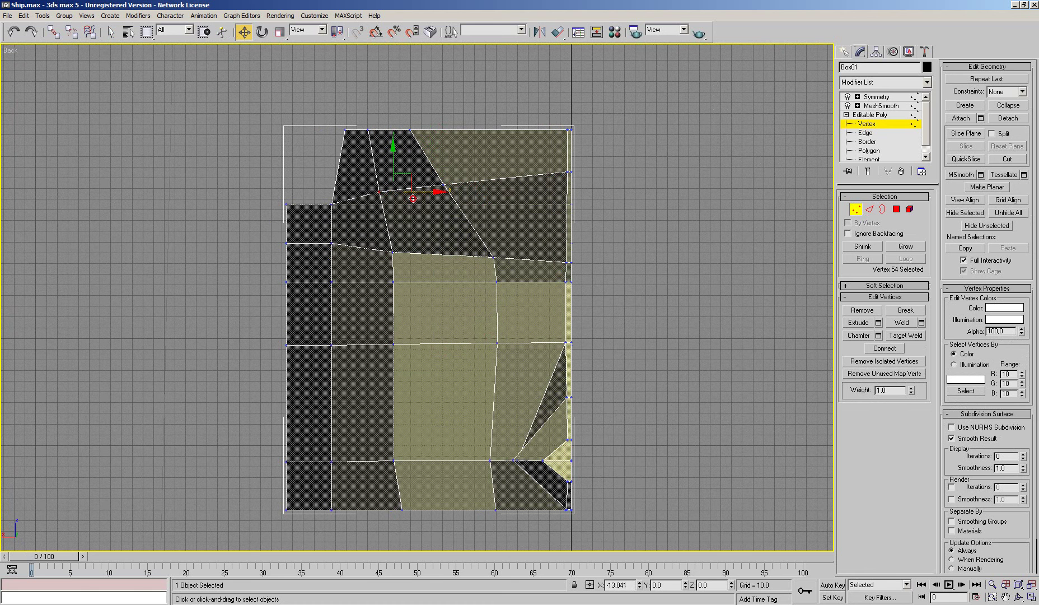
Realign the middle-column vertices and the bottom hull vertex into straighter columns
{"action": "middle_click_drag", "start_coordinate": [510, 332], "coordinate": [491, 303]}
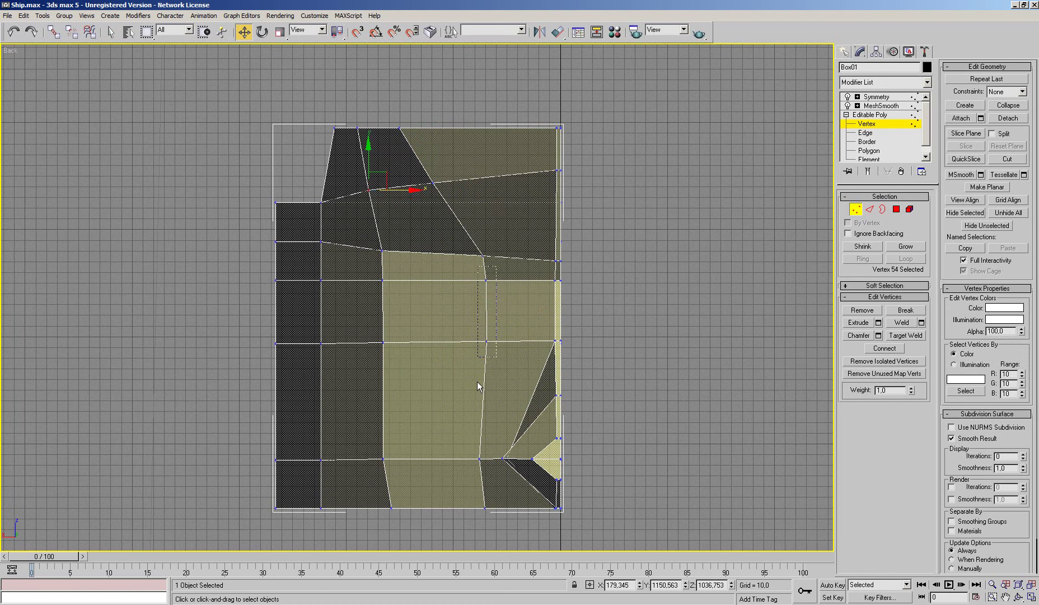
{"action": "left_click_drag", "start_coordinate": [478, 382], "coordinate": [495, 269]}
{"action": "left_click_drag", "start_coordinate": [488, 363], "coordinate": [481, 246]}
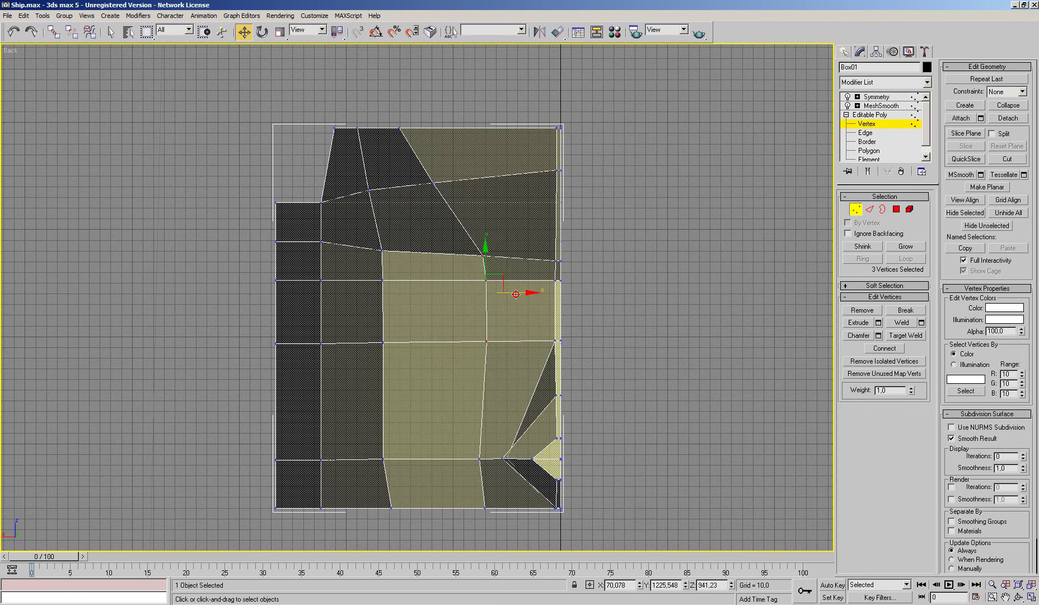
{"action": "left_click_drag", "start_coordinate": [521, 300], "coordinate": [513, 297]}
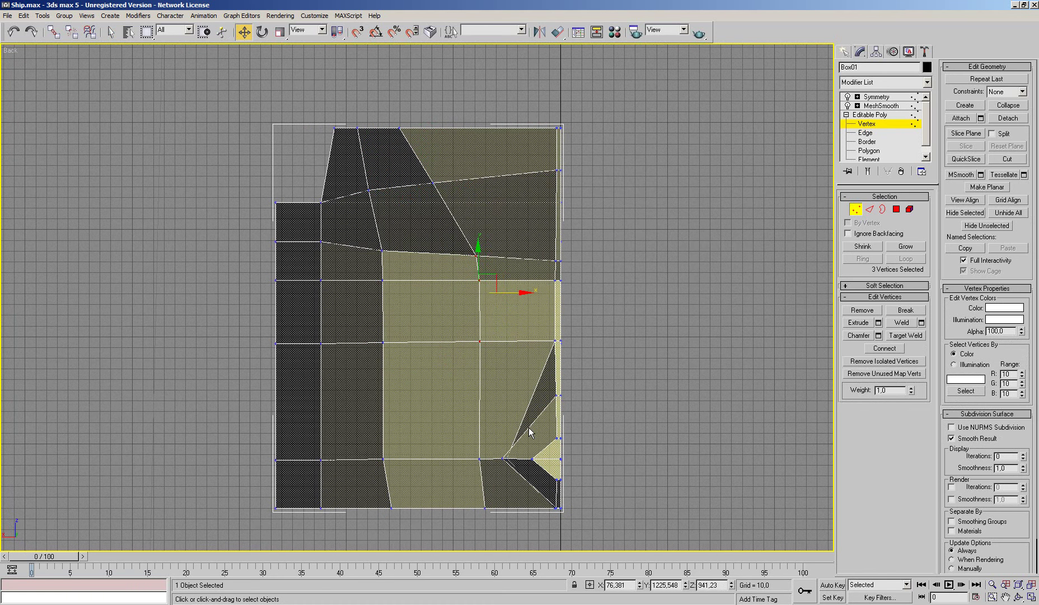
{"action": "middle_click_drag", "start_coordinate": [505, 503], "coordinate": [490, 421]}
{"action": "left_click", "coordinate": [469, 427]}
{"action": "left_click_drag", "start_coordinate": [502, 426], "coordinate": [497, 429]}
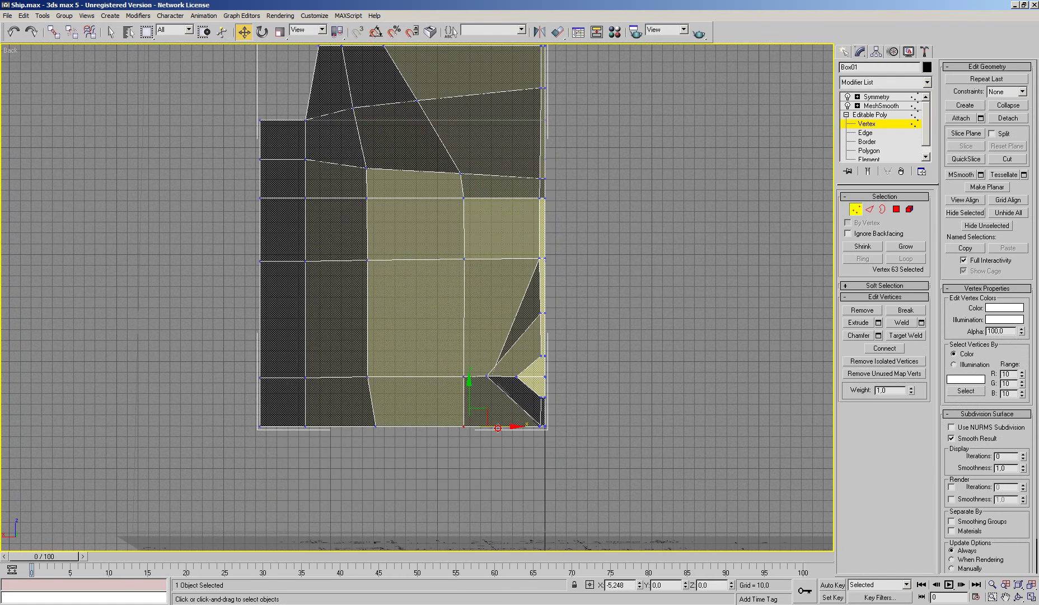
{"action": "middle_click_drag", "start_coordinate": [480, 336], "coordinate": [489, 335]}
{"action": "middle_click_drag", "start_coordinate": [409, 415], "coordinate": [424, 413]}
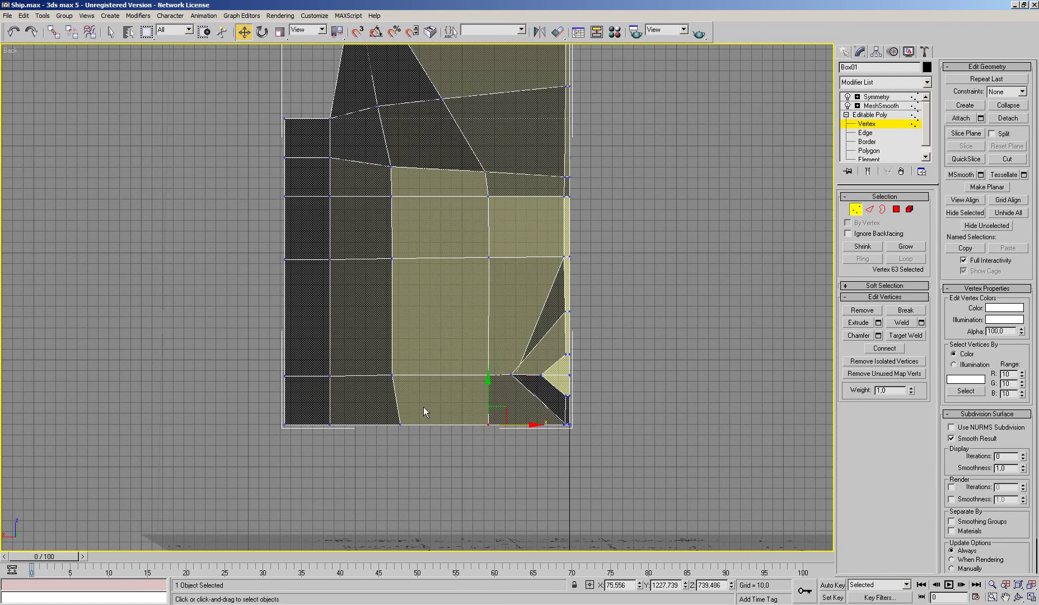
{"action": "mouse_move", "coordinate": [378, 417]}
{"action": "left_mouse_down"}
{"action": "mouse_move", "coordinate": [421, 446]}
{"action": "mouse_move", "coordinate": [432, 432]}
{"action": "mouse_move", "coordinate": [422, 429]}
{"action": "left_mouse_up"}
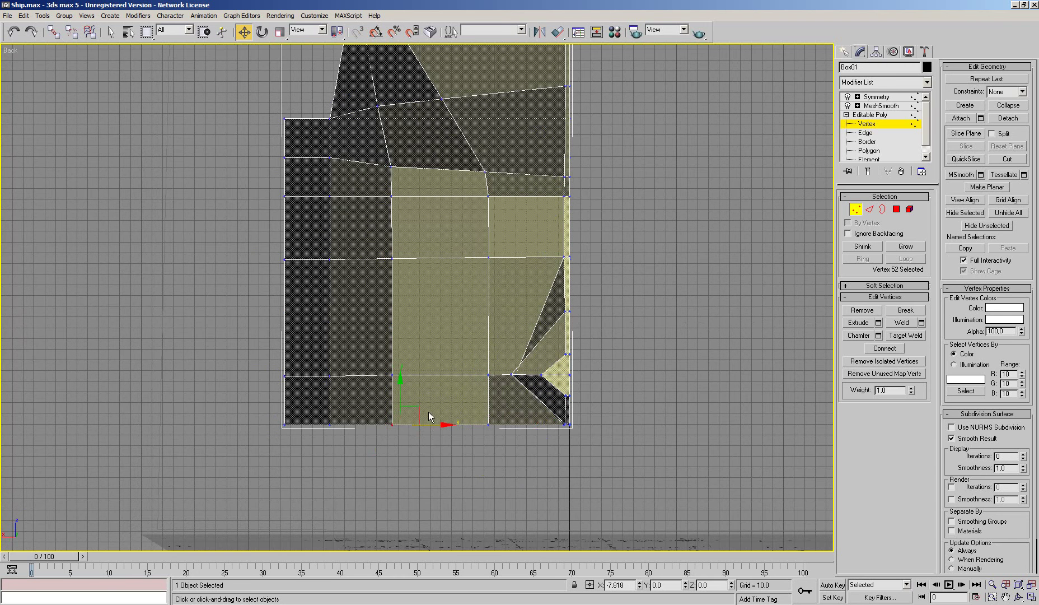
{"action": "middle_click_drag", "start_coordinate": [468, 343], "coordinate": [473, 382]}
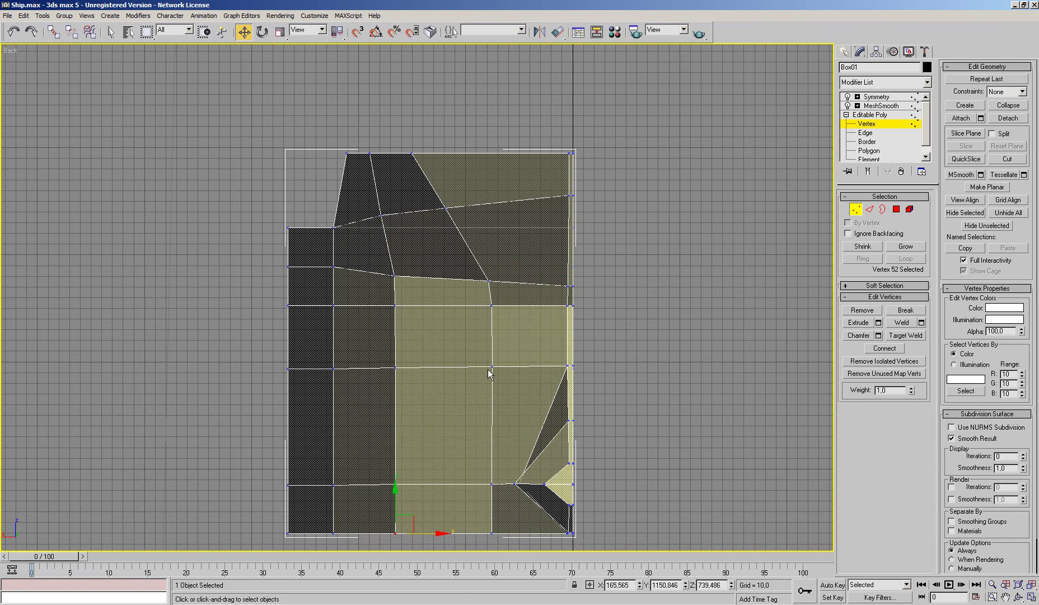
In the Right view, Connect the selected bow edges into a new vertical edge loop
{"action": "key", "text": "1"}
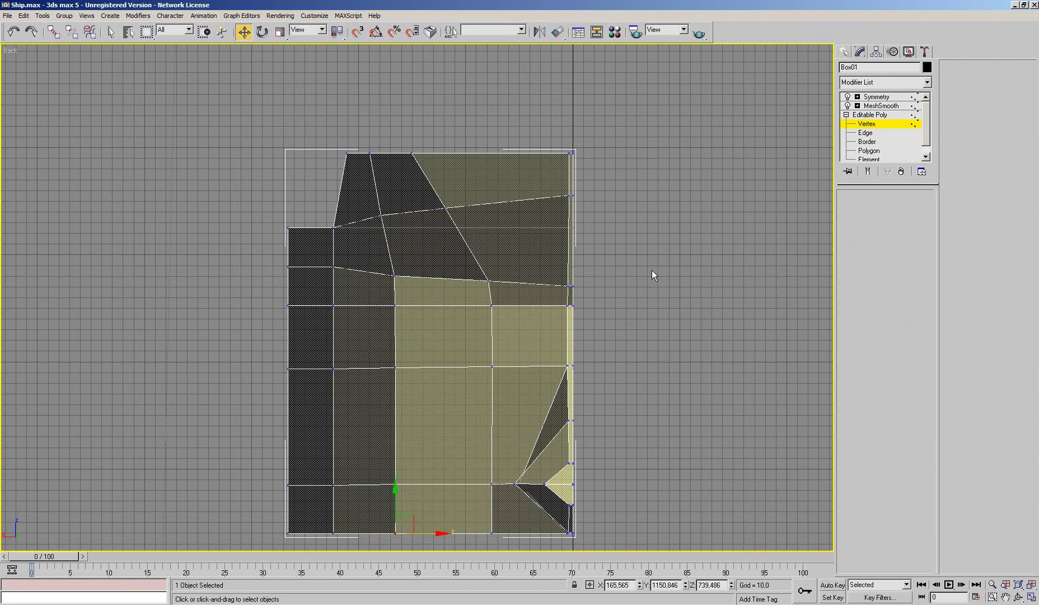
{"action": "key", "text": "2"}
{"action": "key", "text": "r"}
{"action": "middle_click_drag", "start_coordinate": [615, 229], "coordinate": [614, 223]}
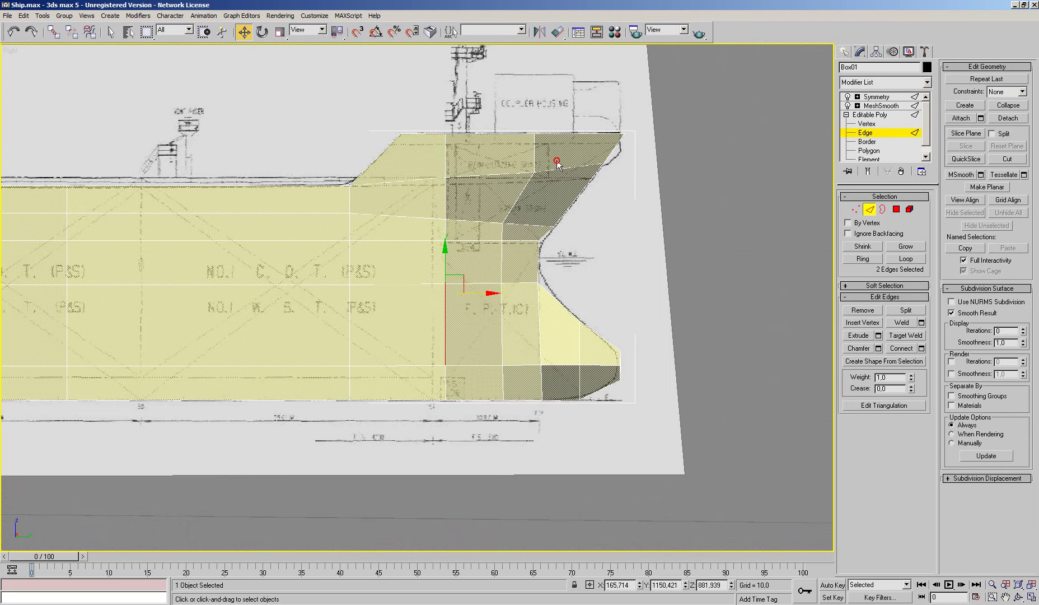
{"action": "left_click", "coordinate": [557, 165]}
{"action": "left_click", "coordinate": [524, 267], "text": "ctrl"}
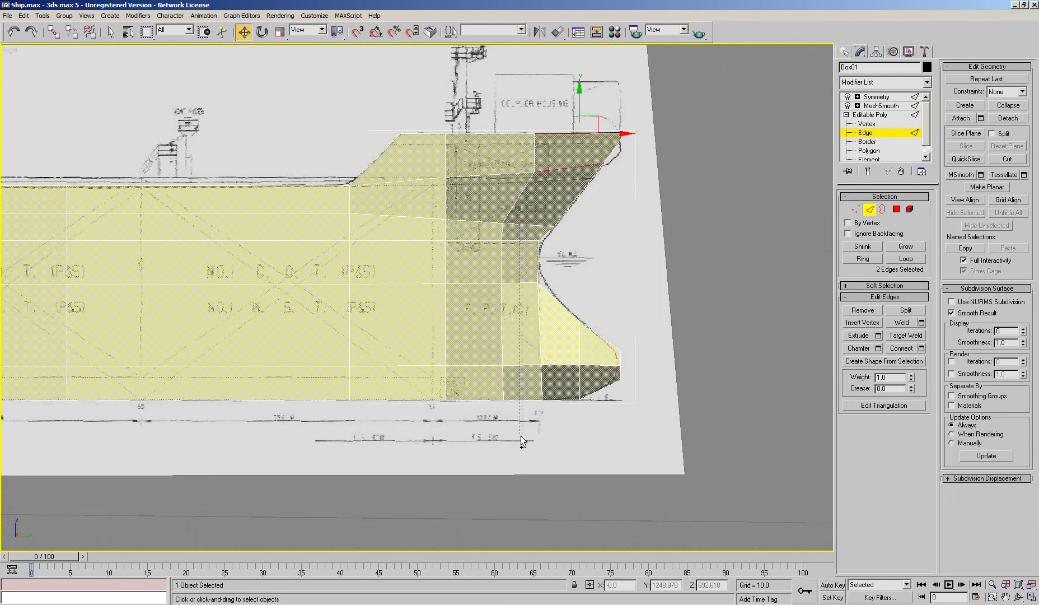
{"action": "left_click", "coordinate": [921, 347]}
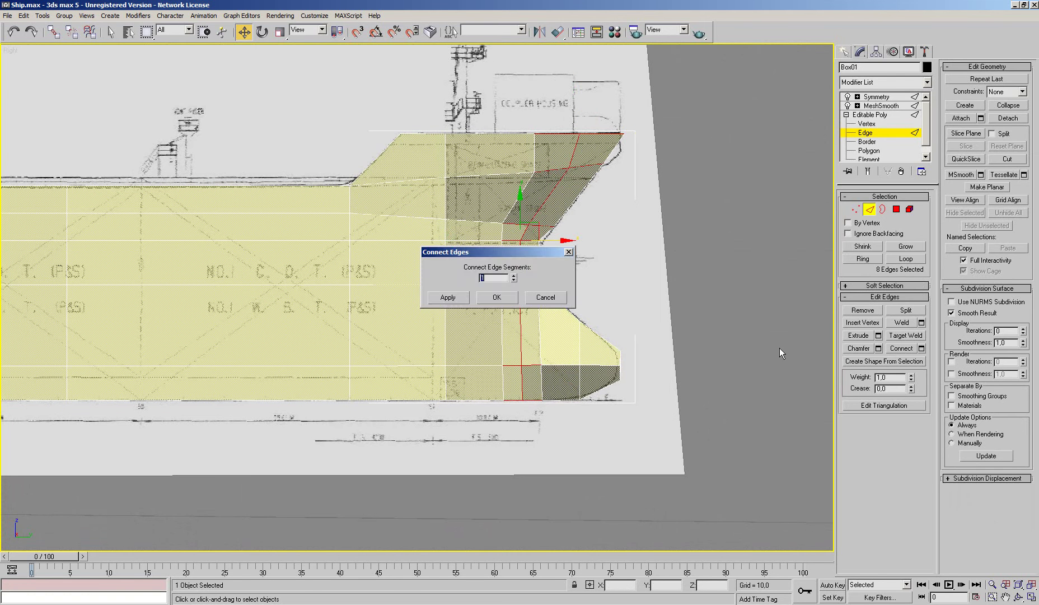
{"action": "left_click", "coordinate": [496, 362]}
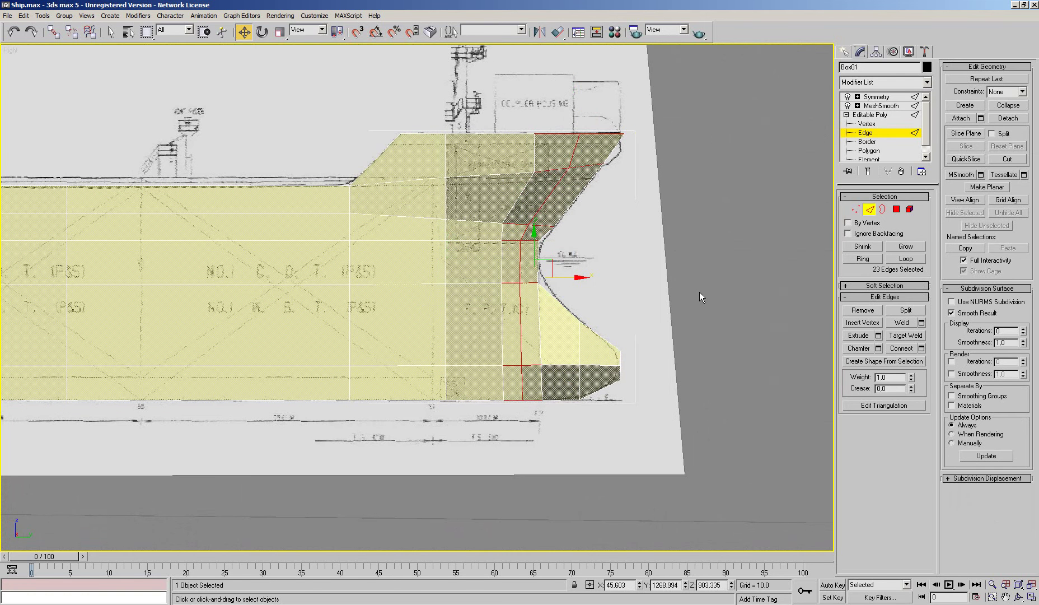
Preview the smoothed hull, then raise the top bow edge in the Top view
{"action": "left_click", "coordinate": [869, 209]}
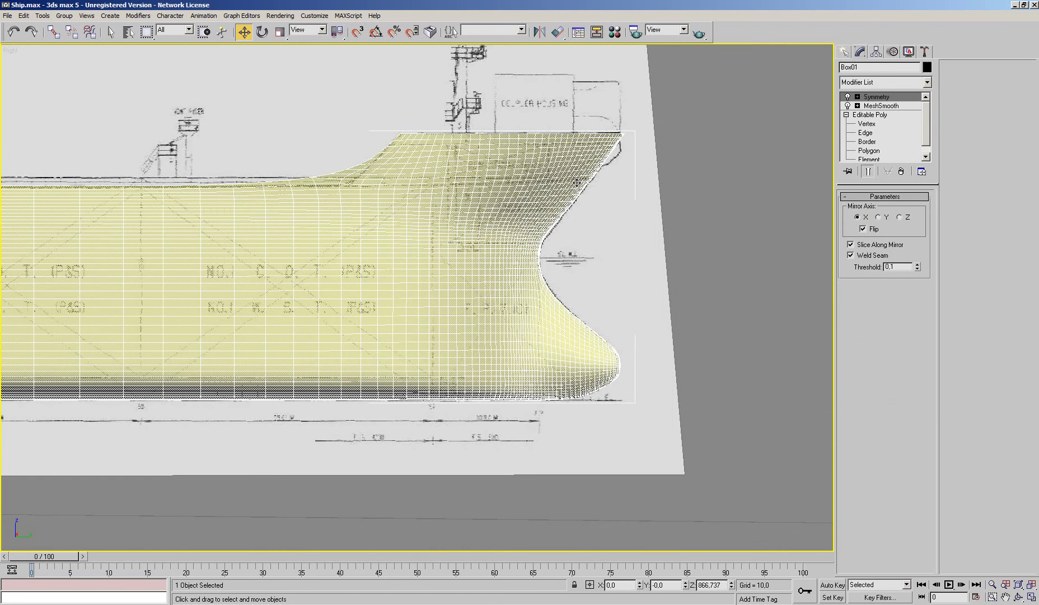
{"action": "left_click", "coordinate": [865, 132]}
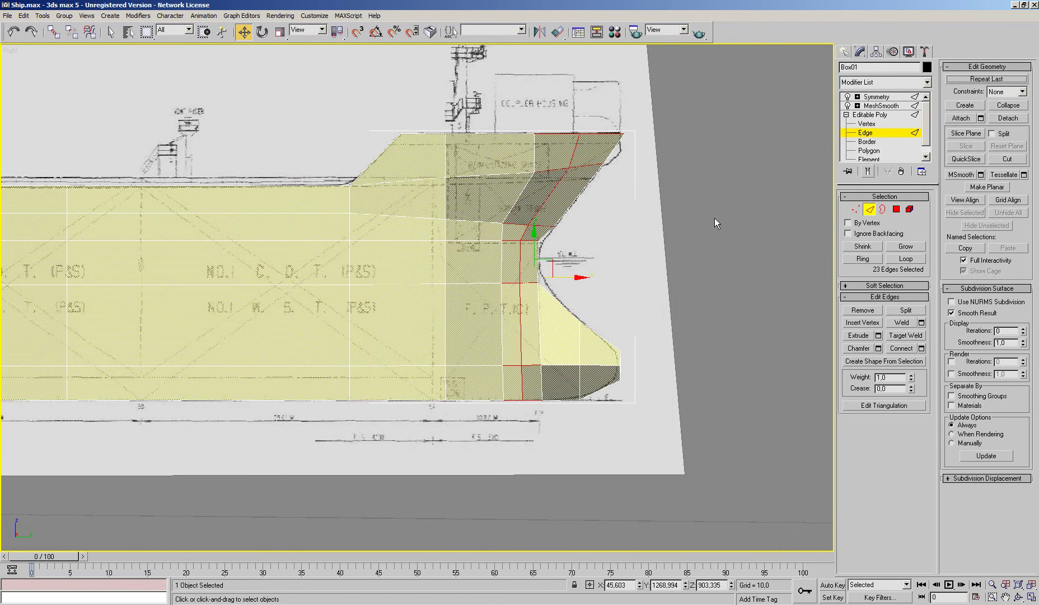
{"action": "left_click", "coordinate": [572, 150]}
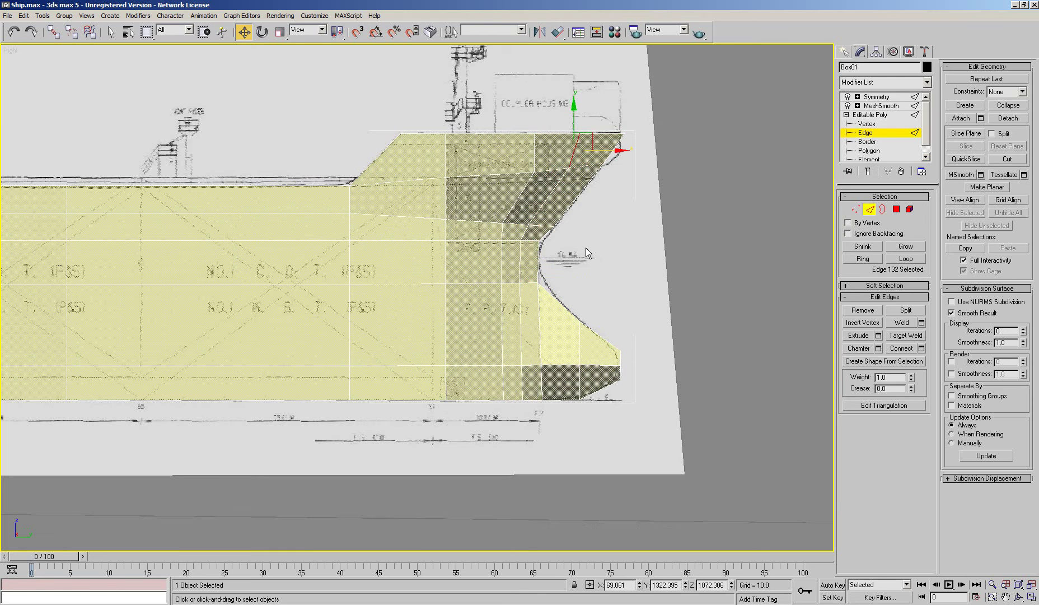
{"action": "key", "text": "t"}
{"action": "left_click_drag", "start_coordinate": [520, 227], "coordinate": [534, 205]}
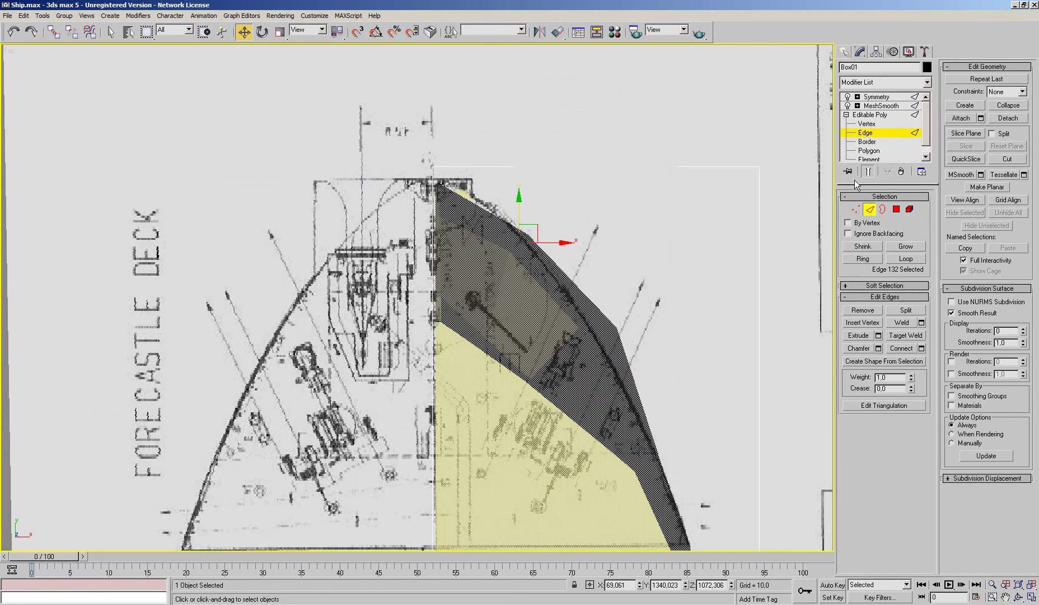
With the cage shown, raise the top bow edge and pull two bow-flank vertices onto the deck outline
{"action": "left_click", "coordinate": [867, 172]}
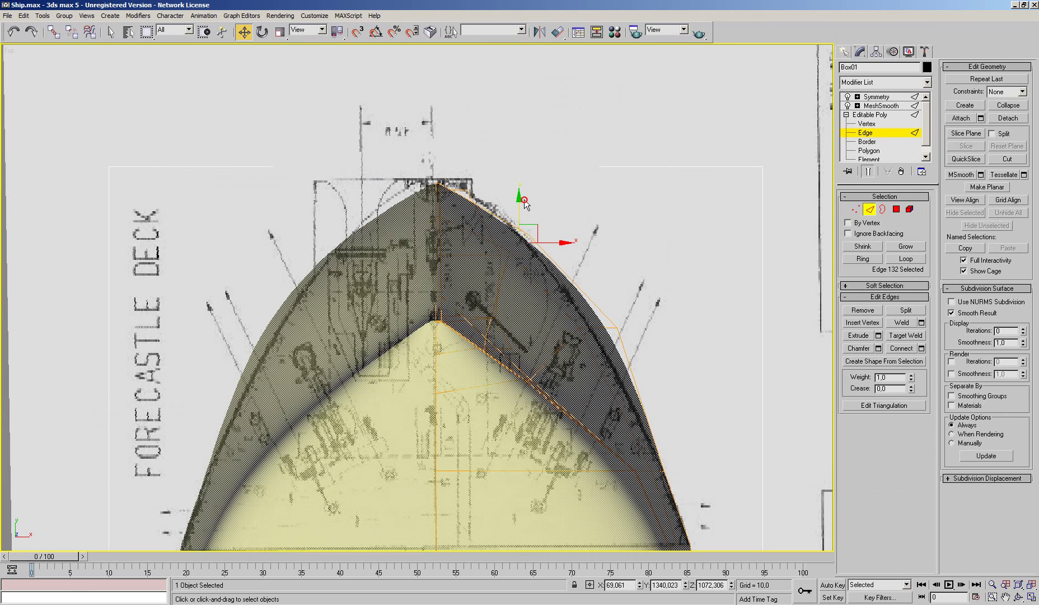
{"action": "left_click_drag", "start_coordinate": [524, 200], "coordinate": [526, 192]}
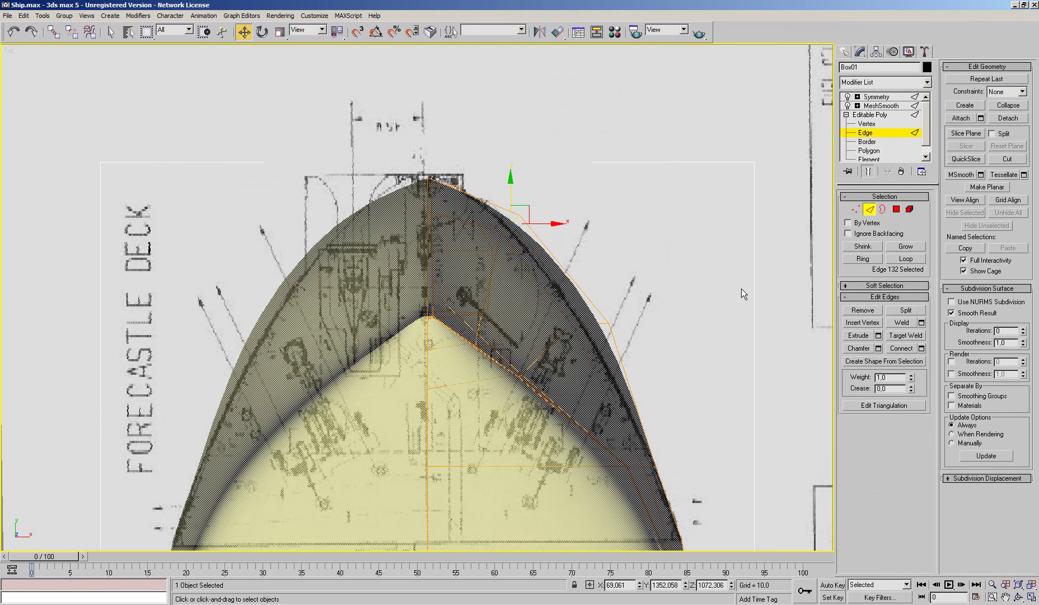
{"action": "left_click", "coordinate": [855, 209]}
{"action": "left_click", "coordinate": [609, 323]}
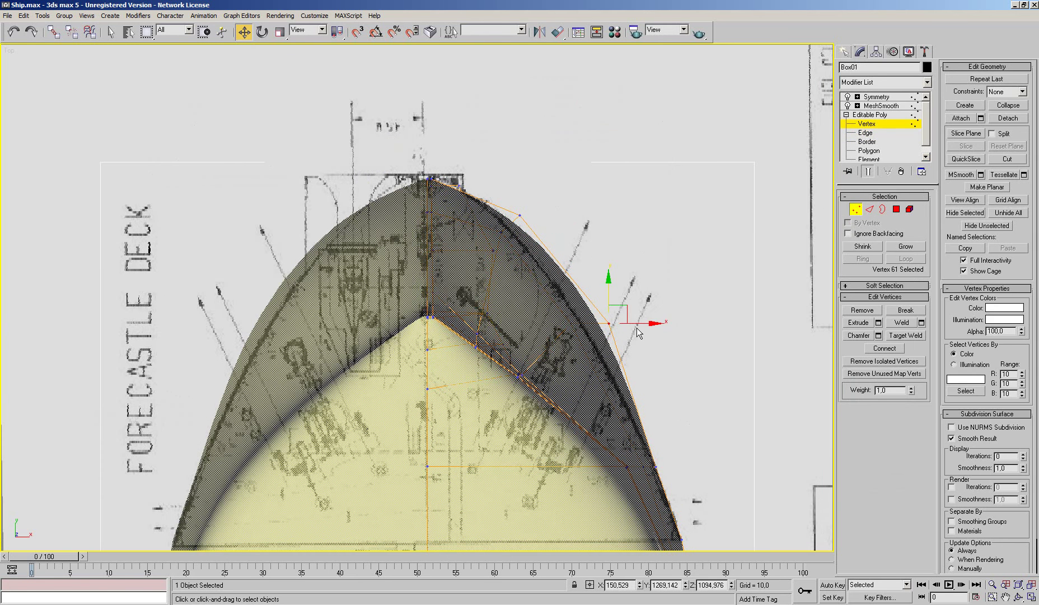
{"action": "left_click_drag", "start_coordinate": [639, 323], "coordinate": [620, 326]}
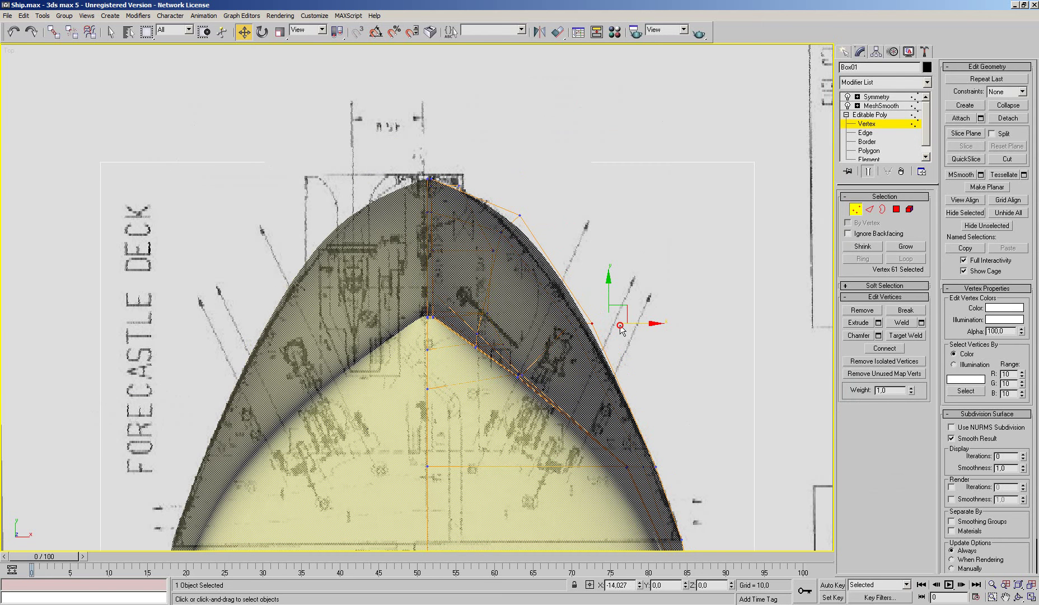
{"action": "left_click_drag", "start_coordinate": [515, 188], "coordinate": [538, 214]}
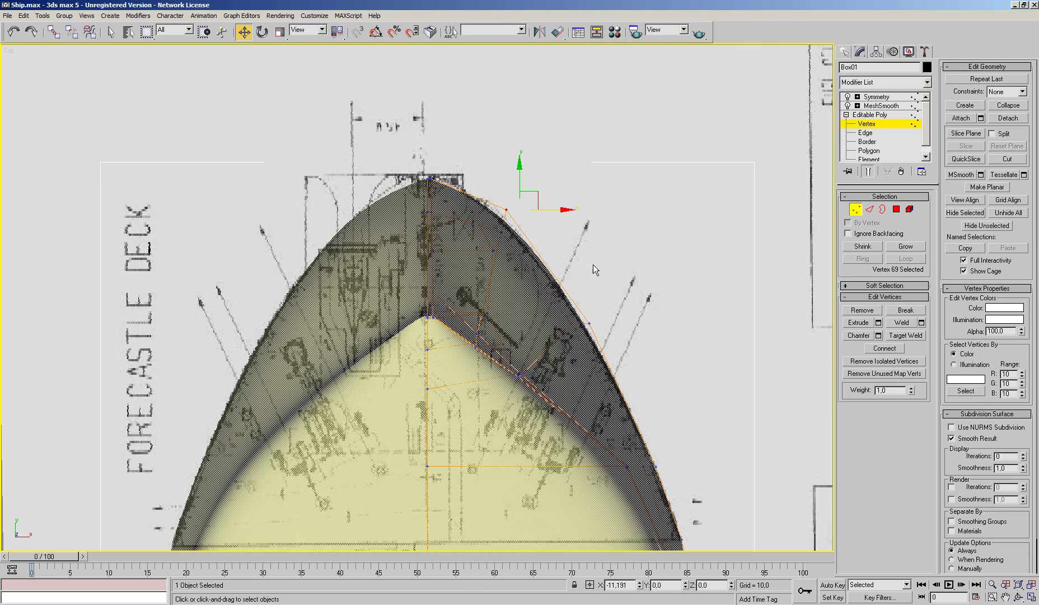
{"action": "key", "text": "alt+ctrl+z"}
Set the hull material's Opacity to 100 in the Material Editor and orbit around the bow
{"action": "key", "text": "p"}
{"action": "scroll", "coordinate": [568, 233], "scroll_direction": "up", "scroll_amount": 3}
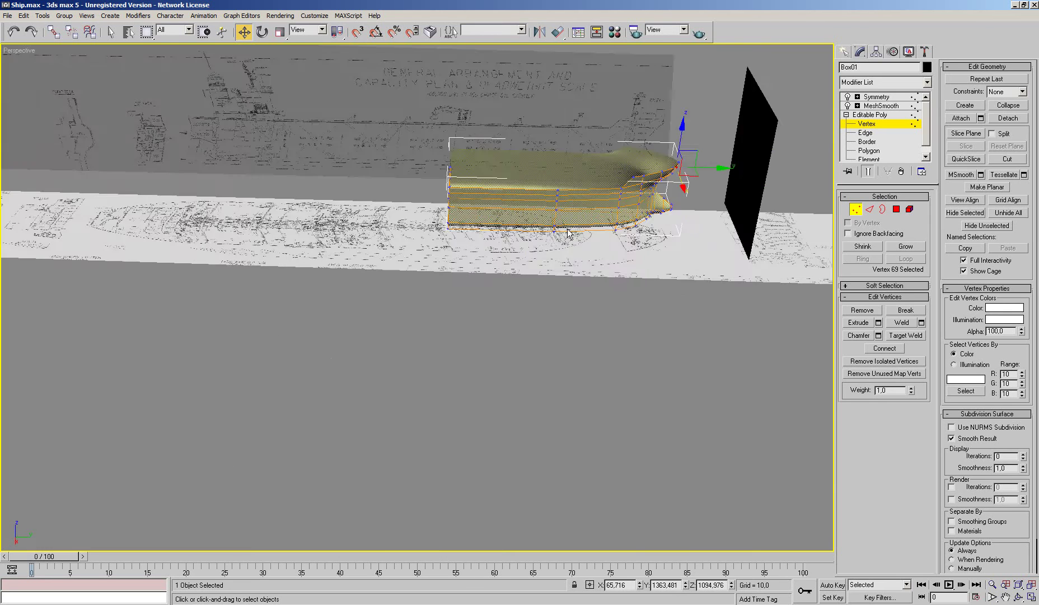
{"action": "middle_click_drag", "start_coordinate": [568, 233], "coordinate": [616, 213], "text": "alt"}
{"action": "scroll", "coordinate": [616, 213], "scroll_direction": "up", "scroll_amount": 5}
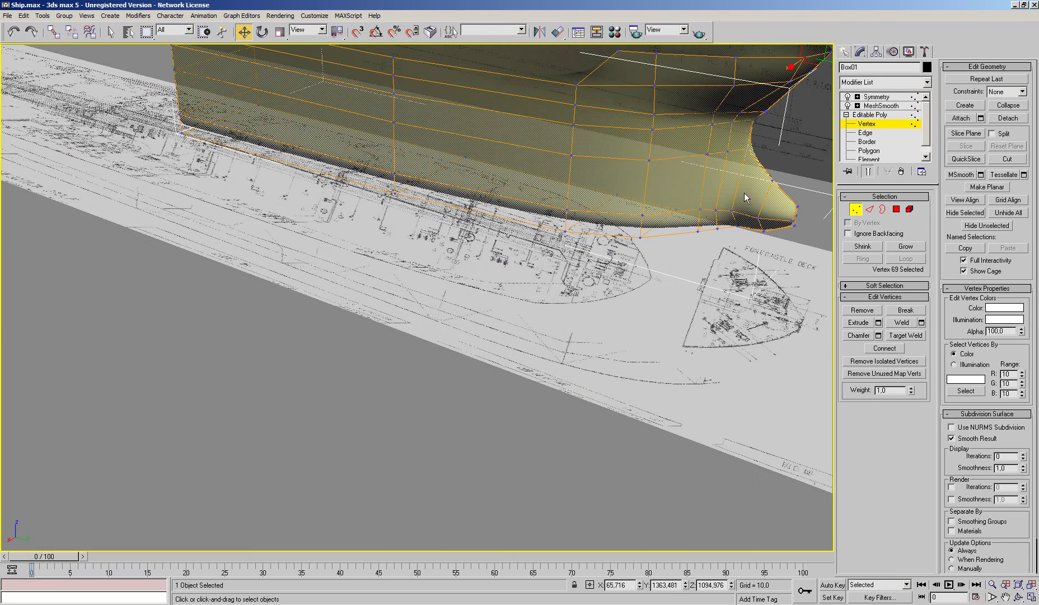
{"action": "scroll", "coordinate": [745, 197], "scroll_direction": "down", "scroll_amount": 2}
{"action": "middle_click_drag", "start_coordinate": [745, 197], "coordinate": [700, 184], "text": "alt"}
{"action": "left_click", "coordinate": [856, 209]}
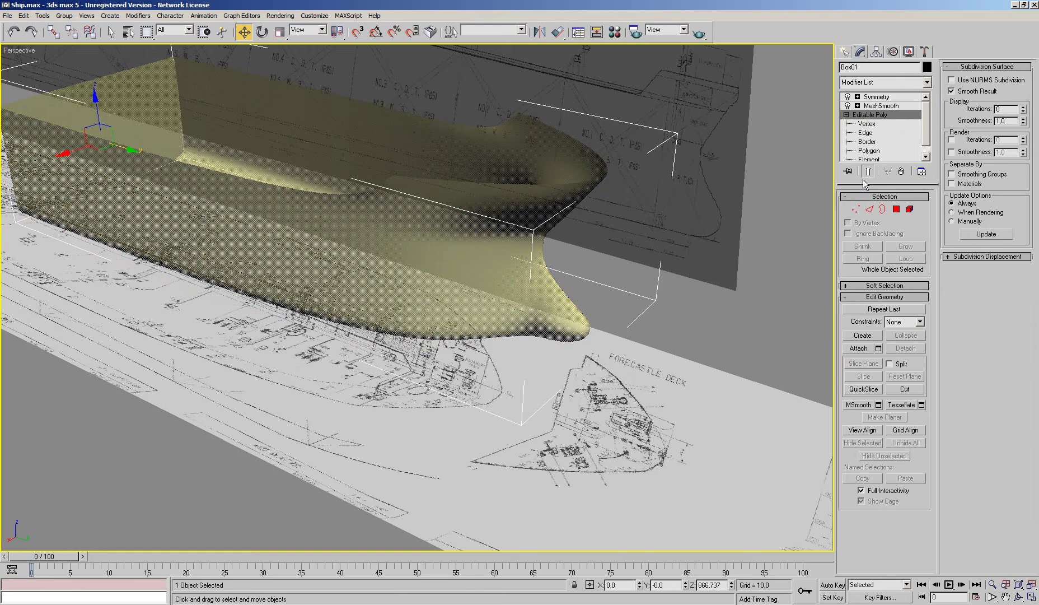
{"action": "key", "text": "m"}
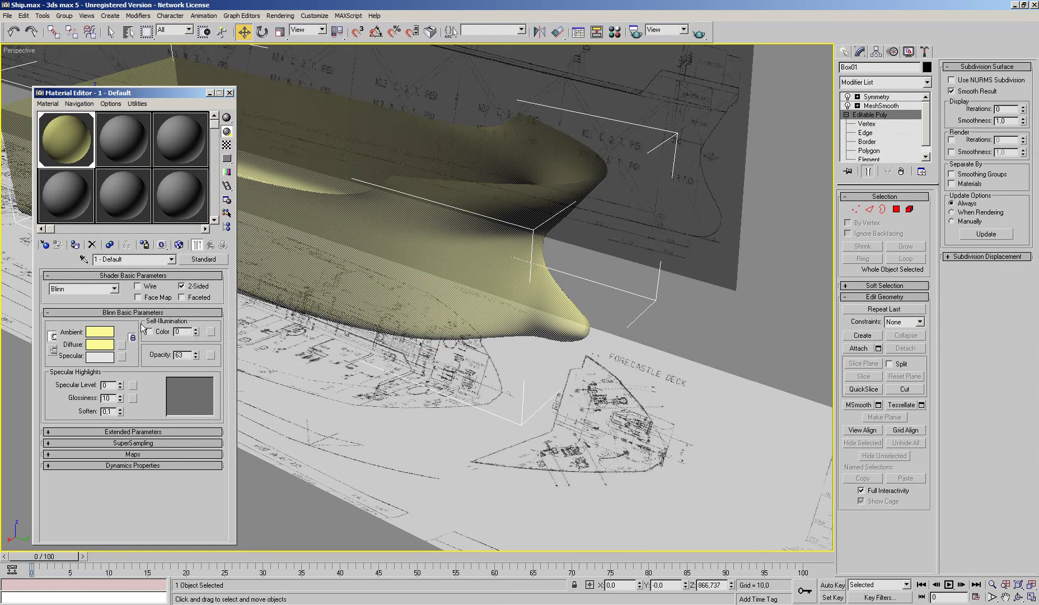
{"action": "left_click_drag", "start_coordinate": [198, 333], "coordinate": [240, 99]}
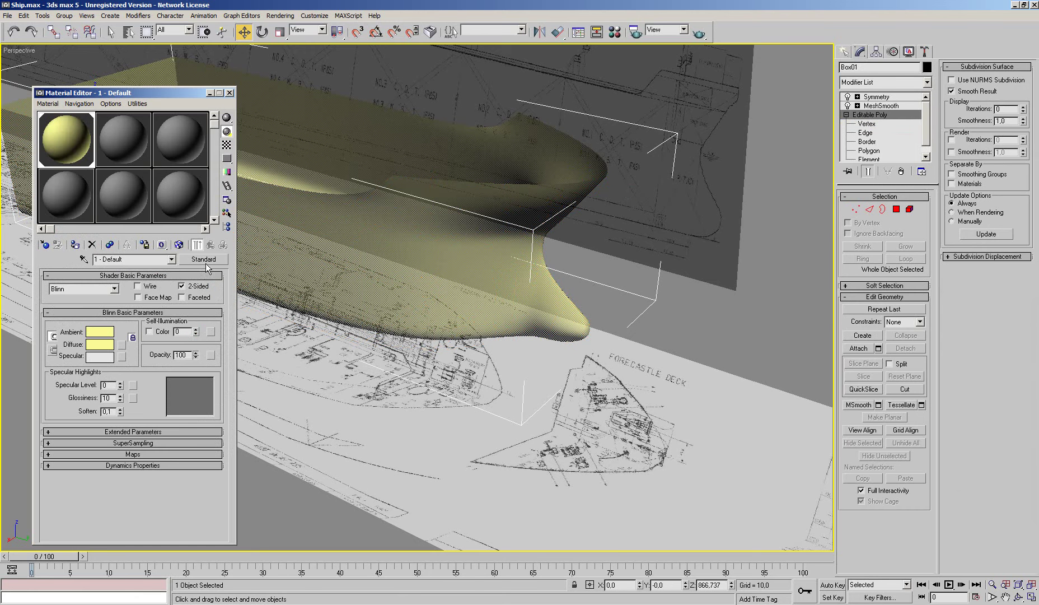
{"action": "left_click", "coordinate": [231, 93]}
{"action": "middle_click_drag", "start_coordinate": [392, 258], "coordinate": [424, 268], "text": "alt"}
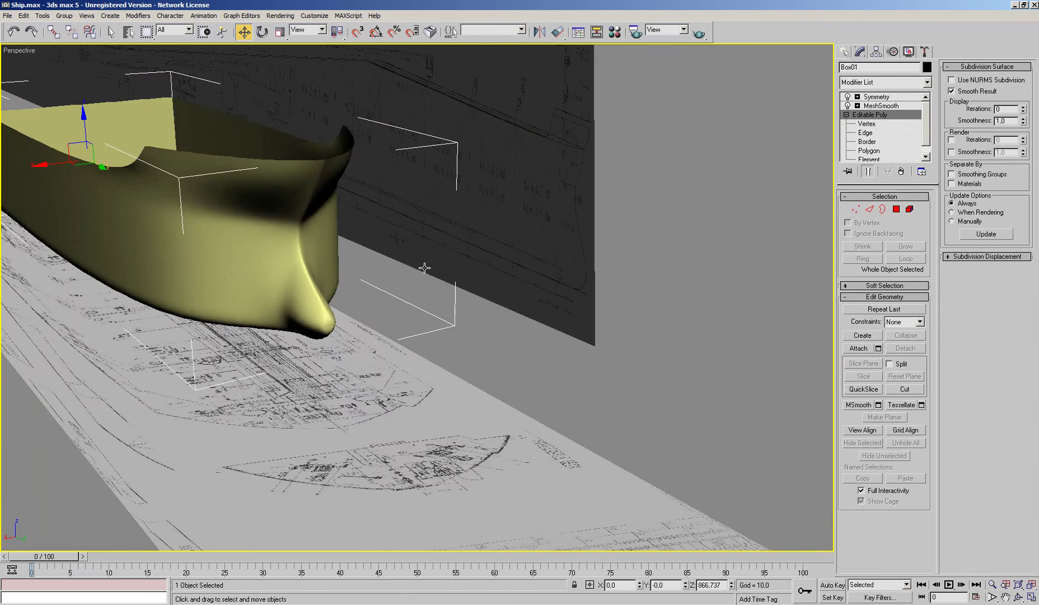
Show the Back view in wireframe at vertex level with only the unsmoothed cage
{"action": "key", "text": "k"}
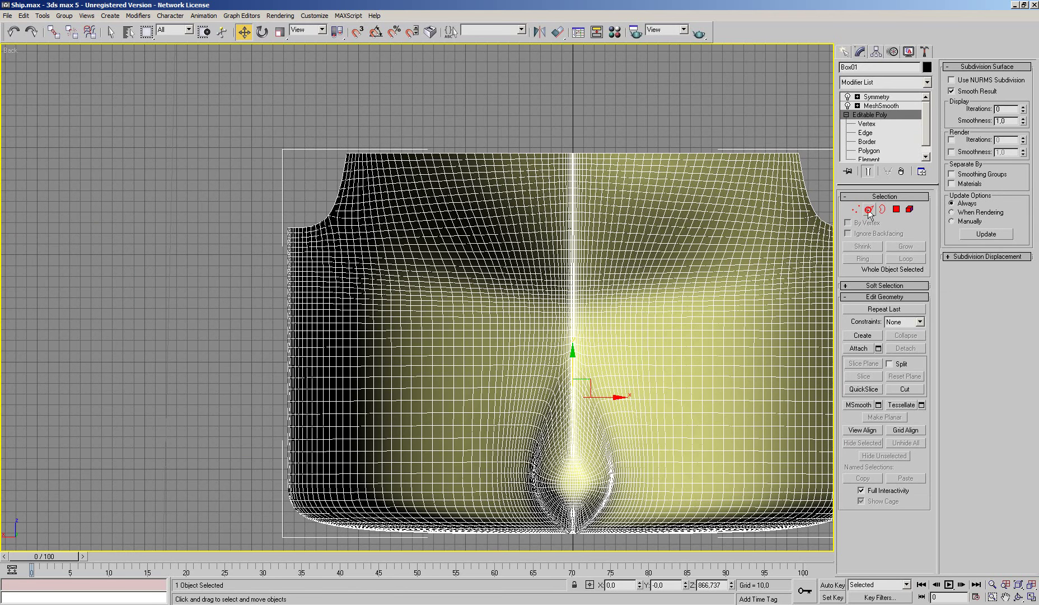
{"action": "left_click", "coordinate": [869, 209]}
{"action": "left_click", "coordinate": [856, 209]}
{"action": "key", "text": "F3"}
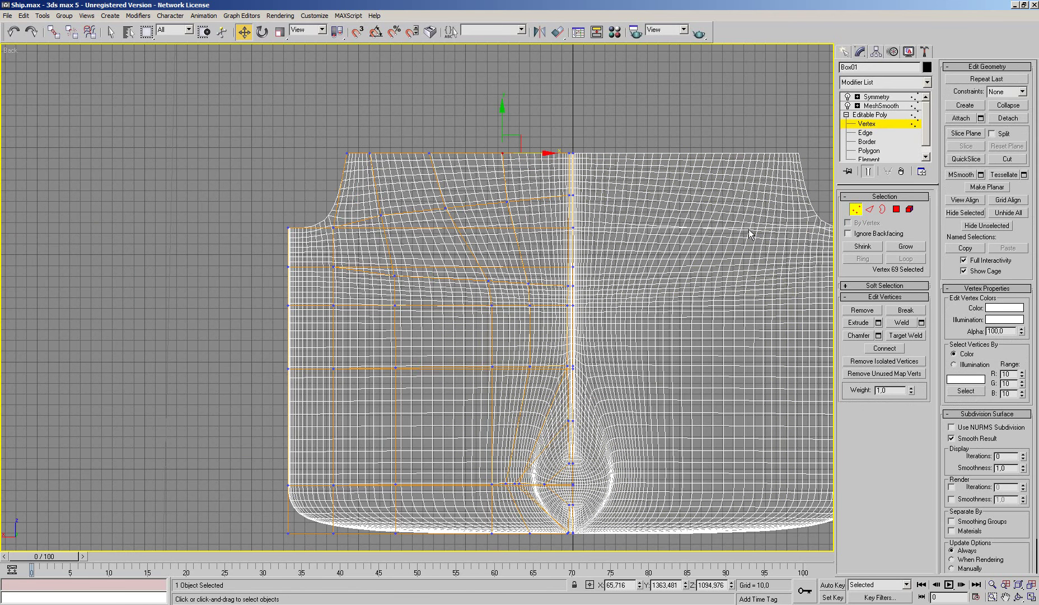
{"action": "left_click", "coordinate": [868, 172]}
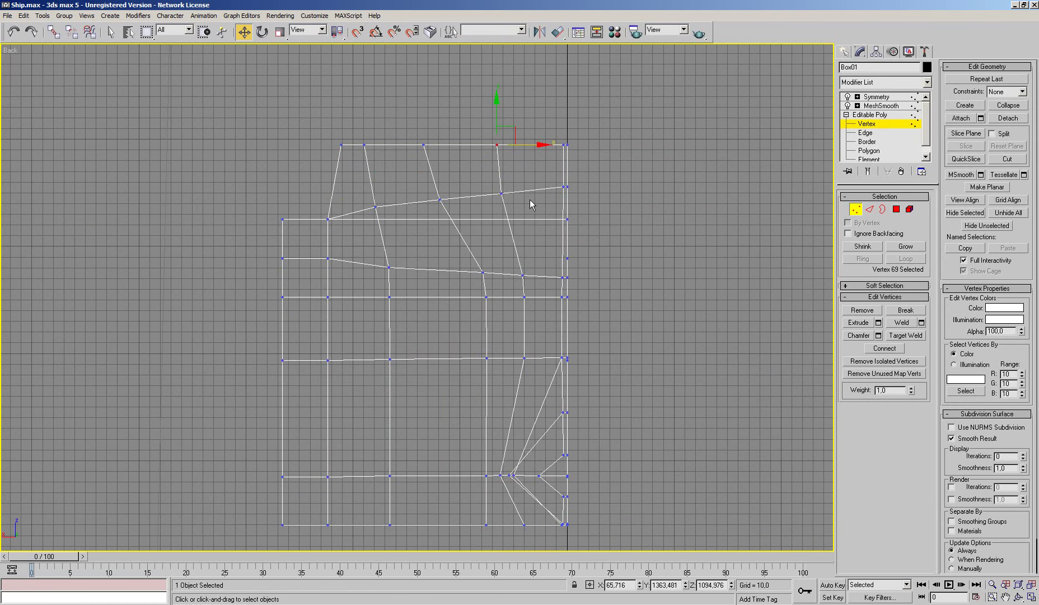
{"action": "middle_click_drag", "start_coordinate": [536, 212], "coordinate": [530, 204]}
Nudge three vertices on the cage's upper line slightly right and recentre the back view
{"action": "left_click", "coordinate": [501, 194]}
{"action": "left_click_drag", "start_coordinate": [540, 191], "coordinate": [546, 198]}
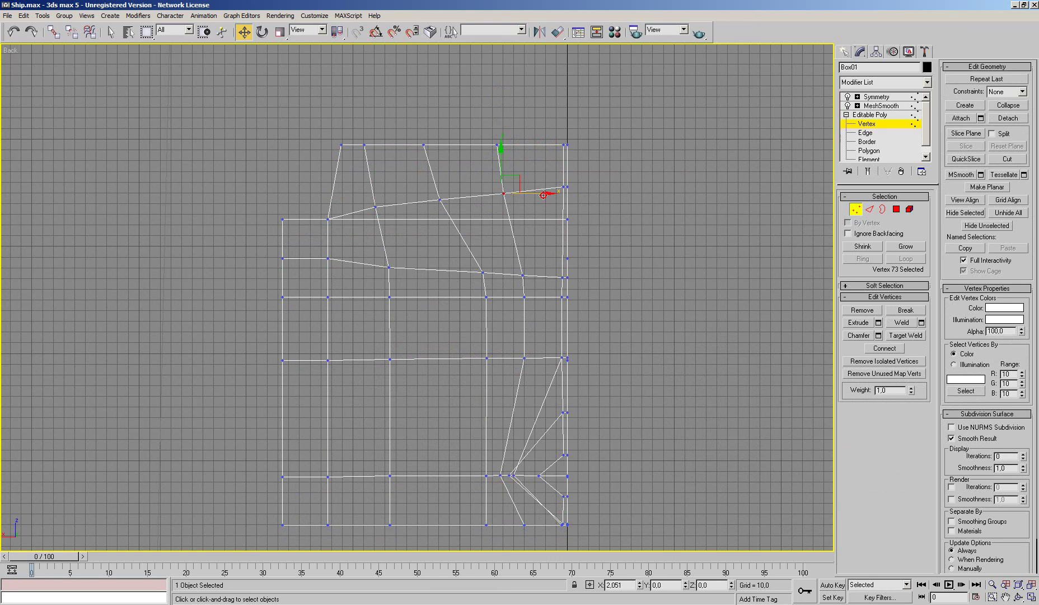
{"action": "left_click", "coordinate": [440, 199]}
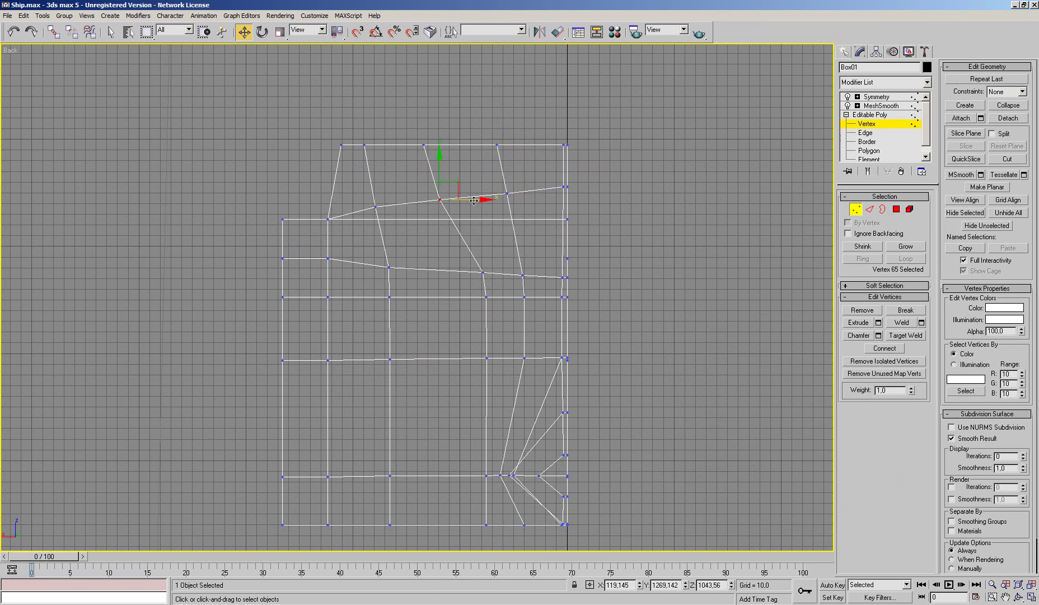
{"action": "left_click_drag", "start_coordinate": [474, 205], "coordinate": [483, 205]}
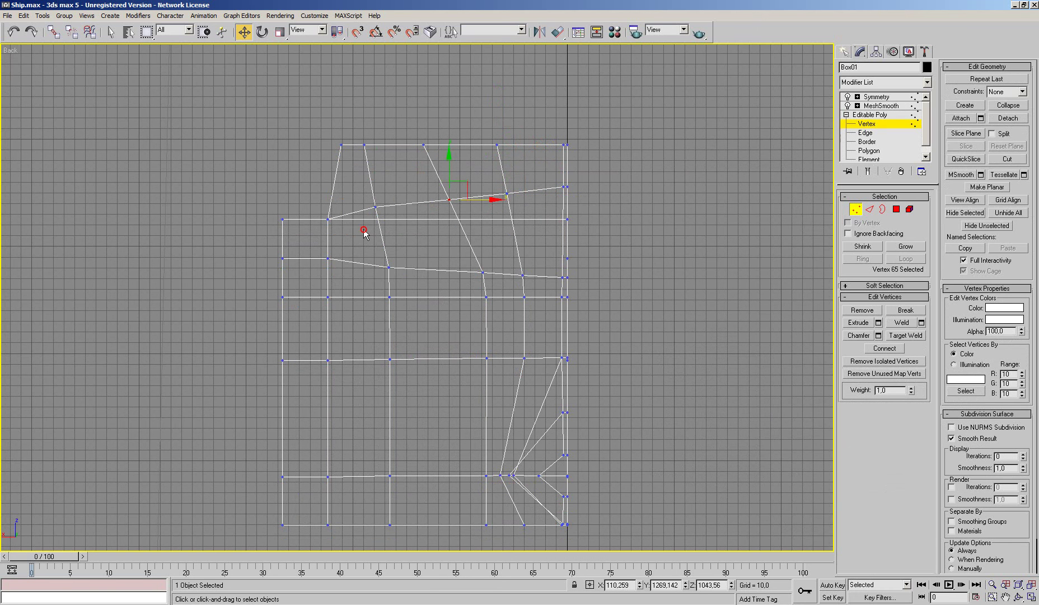
{"action": "left_click", "coordinate": [376, 207]}
{"action": "left_click_drag", "start_coordinate": [410, 207], "coordinate": [412, 208]}
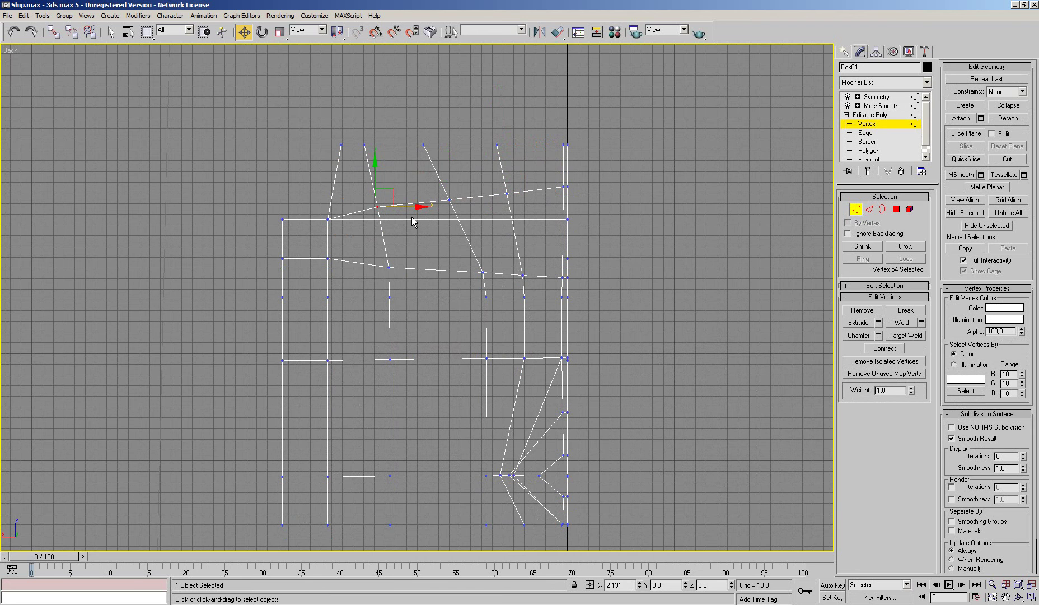
{"action": "middle_click_drag", "start_coordinate": [413, 234], "coordinate": [489, 288]}
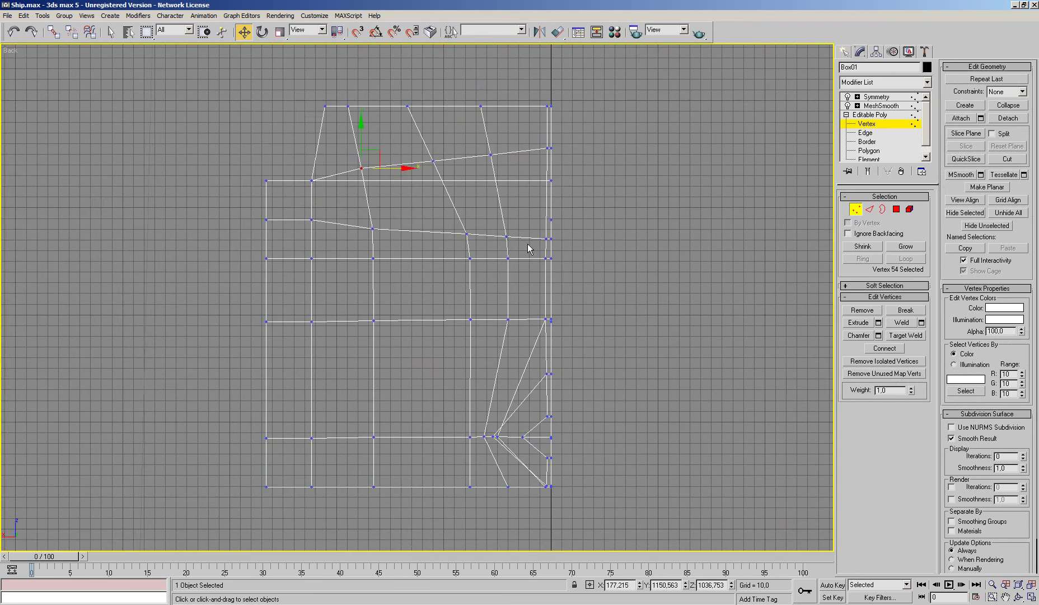
{"action": "scroll", "coordinate": [549, 234], "scroll_direction": "up", "scroll_amount": 2}
{"action": "scroll", "coordinate": [550, 244], "scroll_direction": "up", "scroll_amount": 2}
{"action": "scroll", "coordinate": [548, 244], "scroll_direction": "up", "scroll_amount": 3}
{"action": "scroll", "coordinate": [549, 243], "scroll_direction": "down", "scroll_amount": 6}
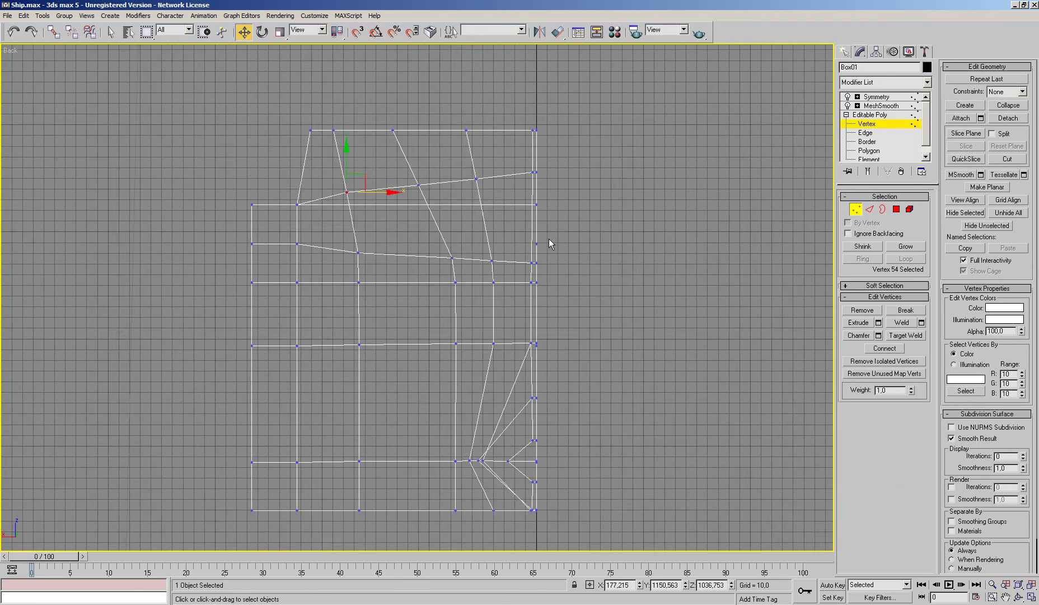
{"action": "scroll", "coordinate": [516, 244], "scroll_direction": "down", "scroll_amount": 1}
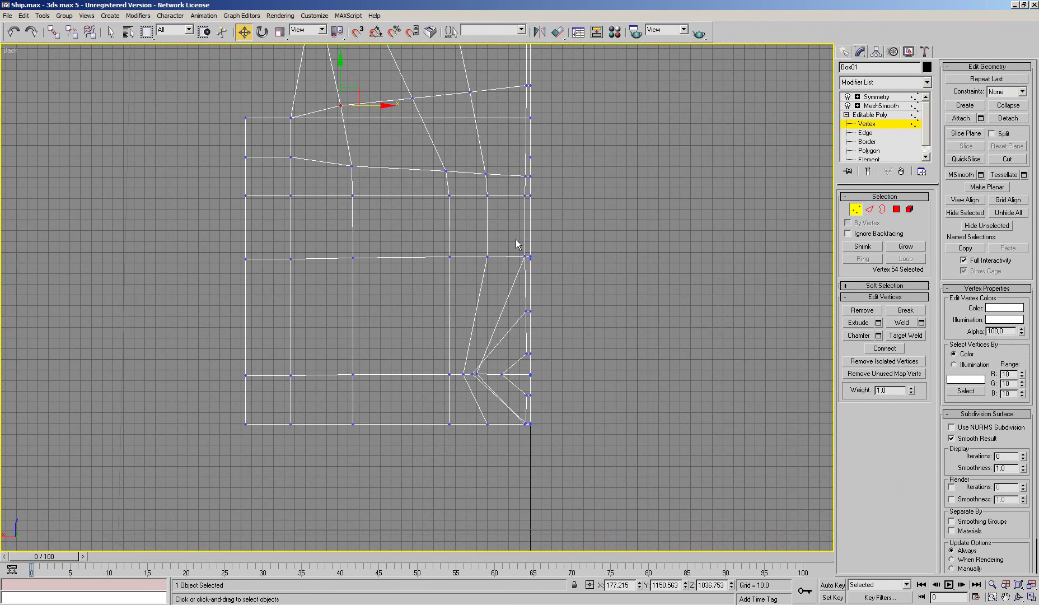
In Perspective, leave Vertex level and show Edged Faces over the shaded hull
{"action": "key", "text": "p"}
{"action": "scroll", "coordinate": [513, 245], "scroll_direction": "up", "scroll_amount": 5}
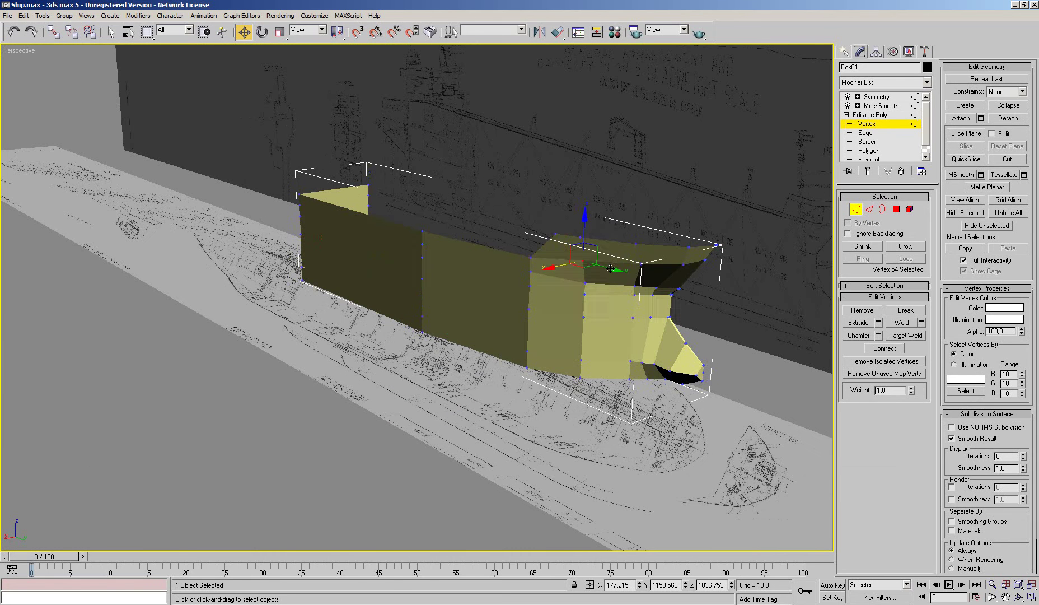
{"action": "left_click", "coordinate": [856, 209]}
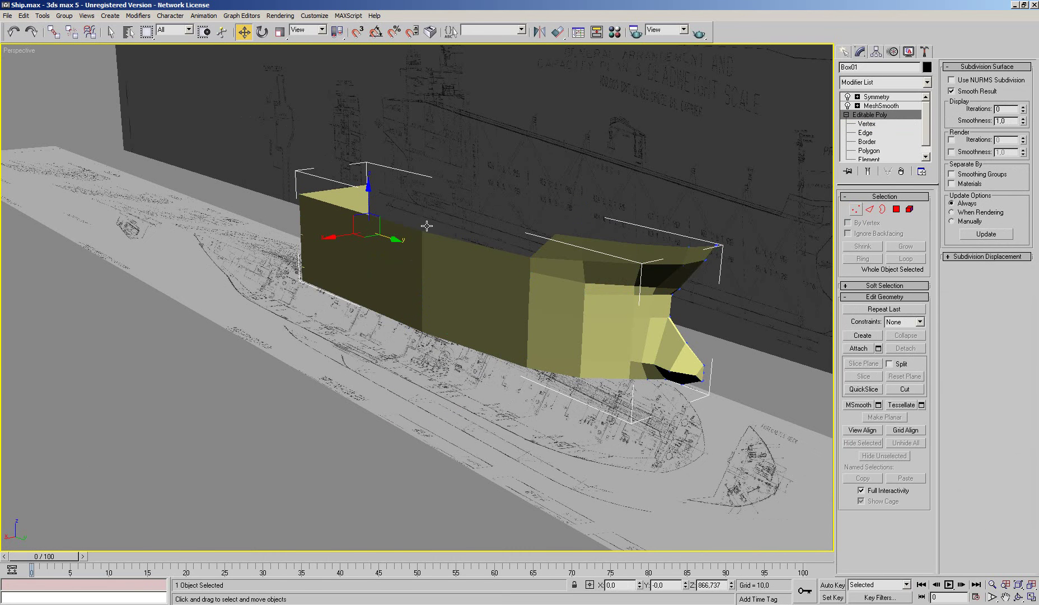
{"action": "right_click", "coordinate": [28, 52]}
{"action": "left_click", "coordinate": [51, 84]}
{"action": "mouse_move", "coordinate": [560, 358]}
{"action": "middle_mouse_down", "text": "alt"}
{"action": "mouse_move", "coordinate": [666, 367]}
{"action": "mouse_move", "coordinate": [599, 308]}
{"action": "mouse_move", "coordinate": [271, 228]}
{"action": "middle_mouse_up", "text": "alt"}
{"action": "left_click", "coordinate": [665, 367]}
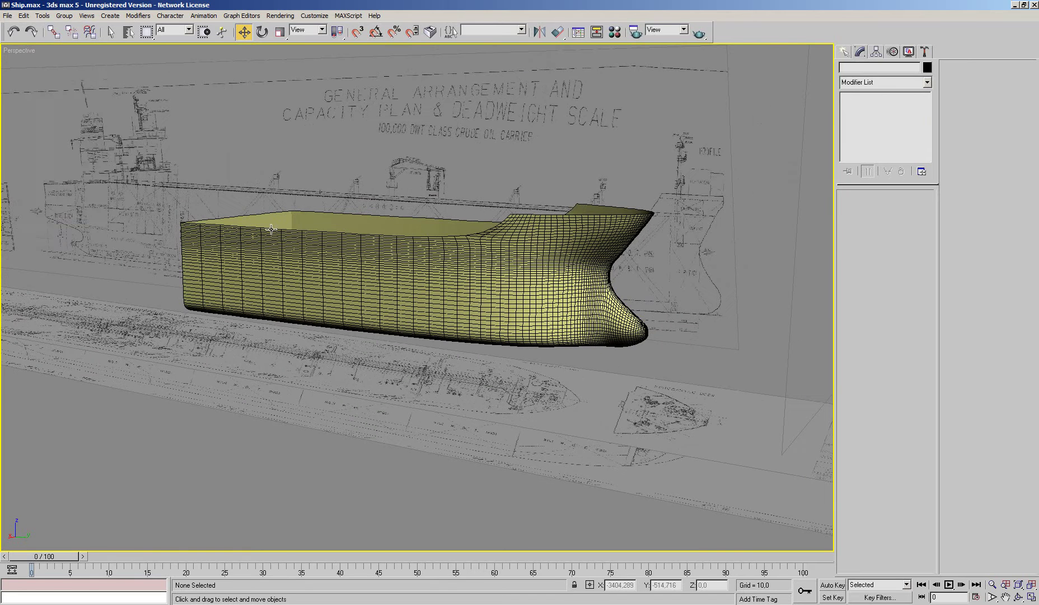
Enable Texture Correction in the viewport so the blueprints display correctly
{"action": "right_click", "coordinate": [25, 50]}
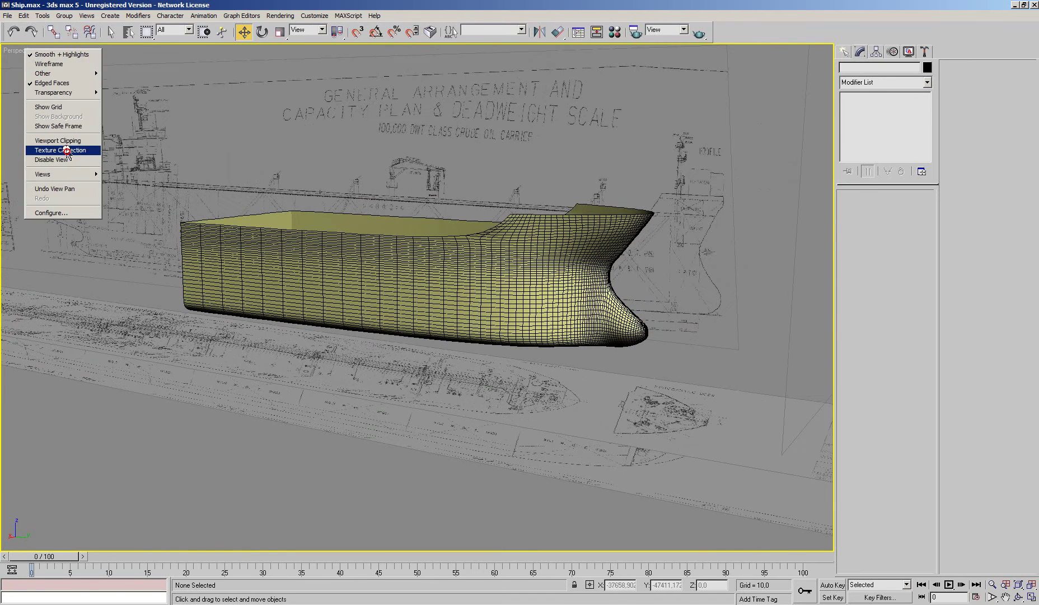
{"action": "left_click", "coordinate": [66, 150]}
{"action": "middle_click_drag", "start_coordinate": [471, 293], "coordinate": [474, 291], "text": "alt"}
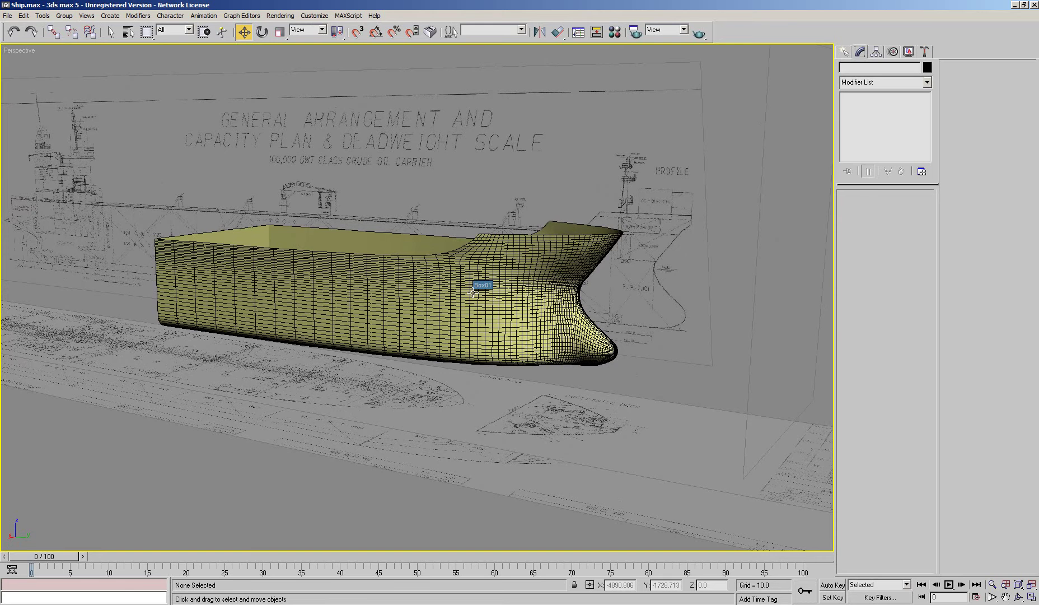
{"action": "mouse_move", "coordinate": [473, 292]}
{"action": "middle_mouse_down", "text": "alt"}
{"action": "mouse_move", "coordinate": [599, 341]}
{"action": "mouse_move", "coordinate": [631, 331]}
{"action": "mouse_move", "coordinate": [755, 347]}
{"action": "middle_mouse_up", "text": "alt"}
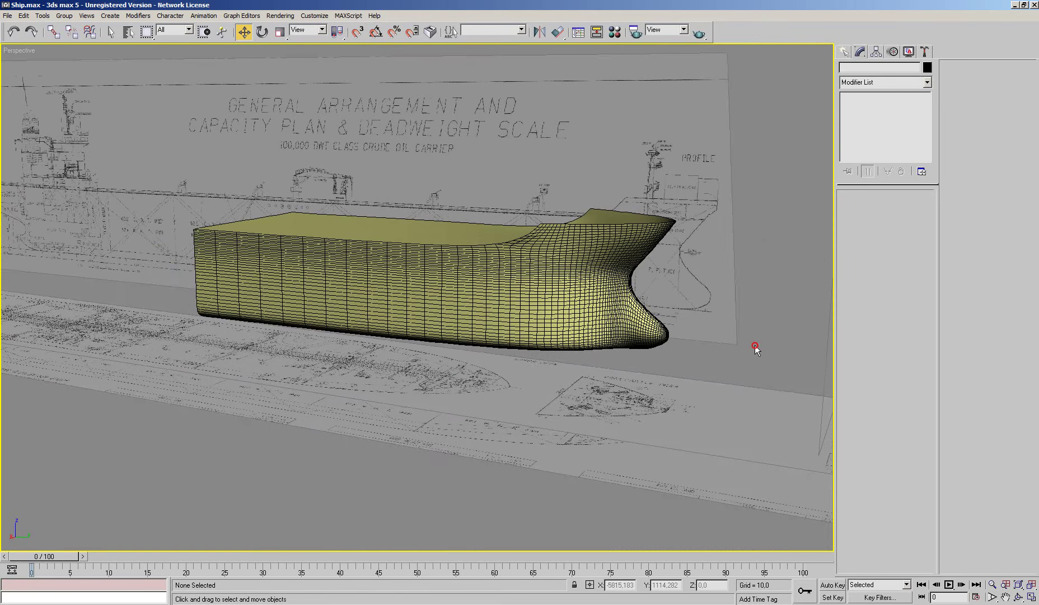
Region-select the three blueprint planes and hide them via the quad menu
{"action": "left_click_drag", "start_coordinate": [756, 347], "coordinate": [719, 441]}
{"action": "right_click", "coordinate": [719, 441]}
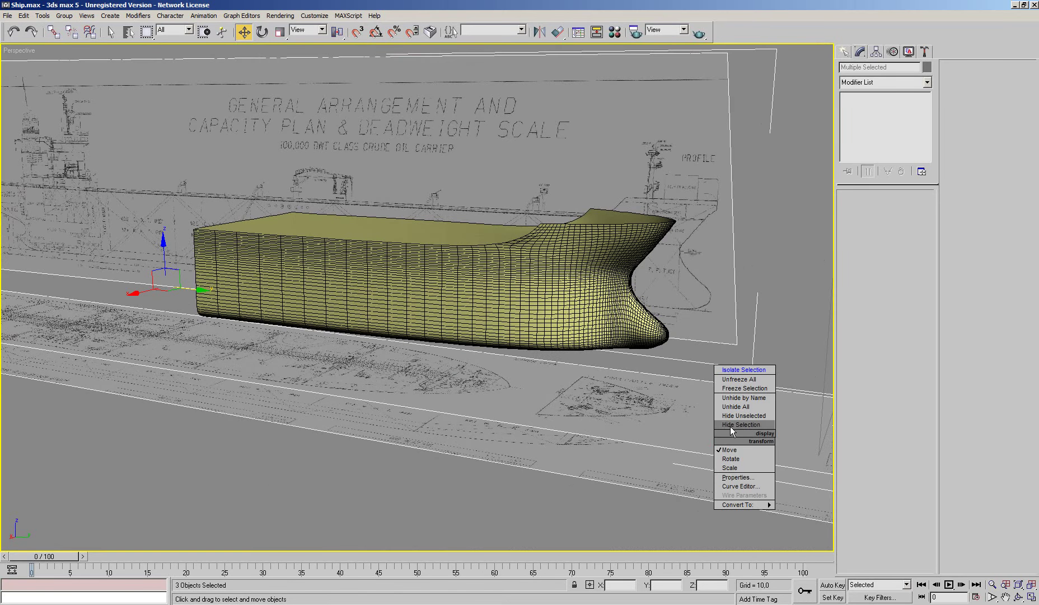
{"action": "left_click", "coordinate": [730, 426]}
{"action": "middle_click_drag", "start_coordinate": [730, 426], "coordinate": [625, 401], "text": "alt"}
{"action": "scroll", "coordinate": [624, 401], "scroll_direction": "down", "scroll_amount": 3}
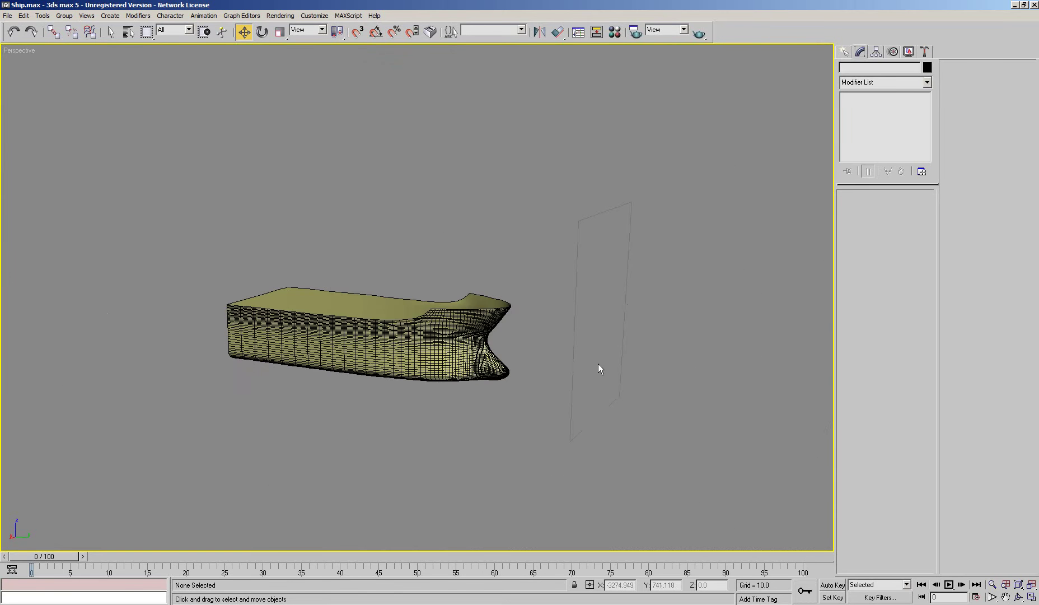
Hide the leftover blueprint plane and frame the bulbous bow in the view
{"action": "middle_click_drag", "start_coordinate": [599, 363], "coordinate": [597, 277], "text": "alt"}
{"action": "right_click", "coordinate": [595, 277]}
{"action": "left_click", "coordinate": [612, 262]}
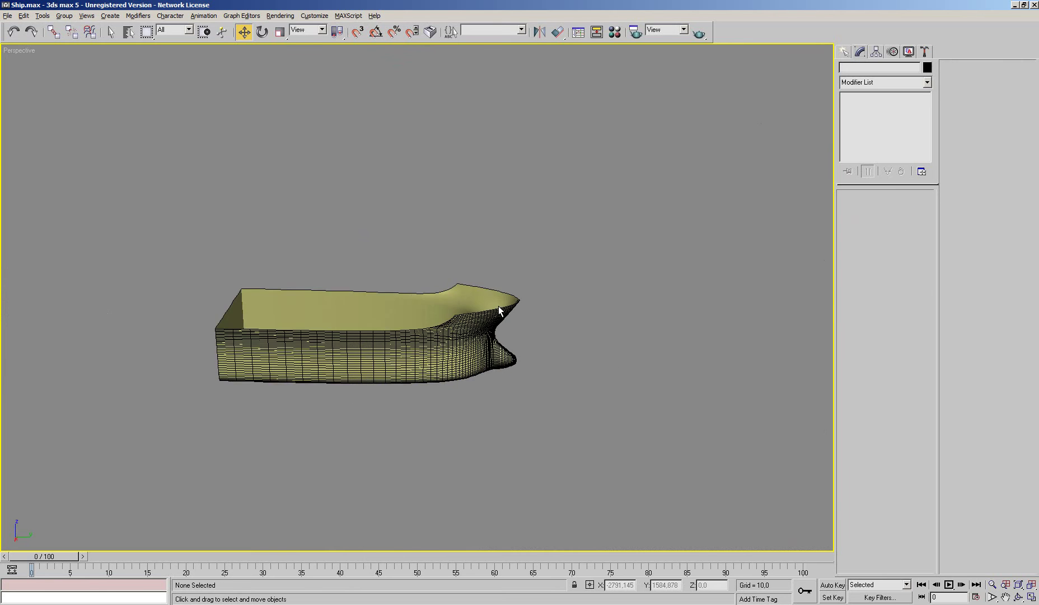
{"action": "middle_click_drag", "start_coordinate": [500, 310], "coordinate": [540, 371], "text": "alt"}
{"action": "scroll", "coordinate": [541, 371], "scroll_direction": "up", "scroll_amount": 5}
{"action": "mouse_move", "coordinate": [564, 331]}
{"action": "middle_mouse_down", "text": "alt"}
{"action": "mouse_move", "coordinate": [500, 311]}
{"action": "mouse_move", "coordinate": [683, 313]}
{"action": "middle_mouse_up", "text": "alt"}
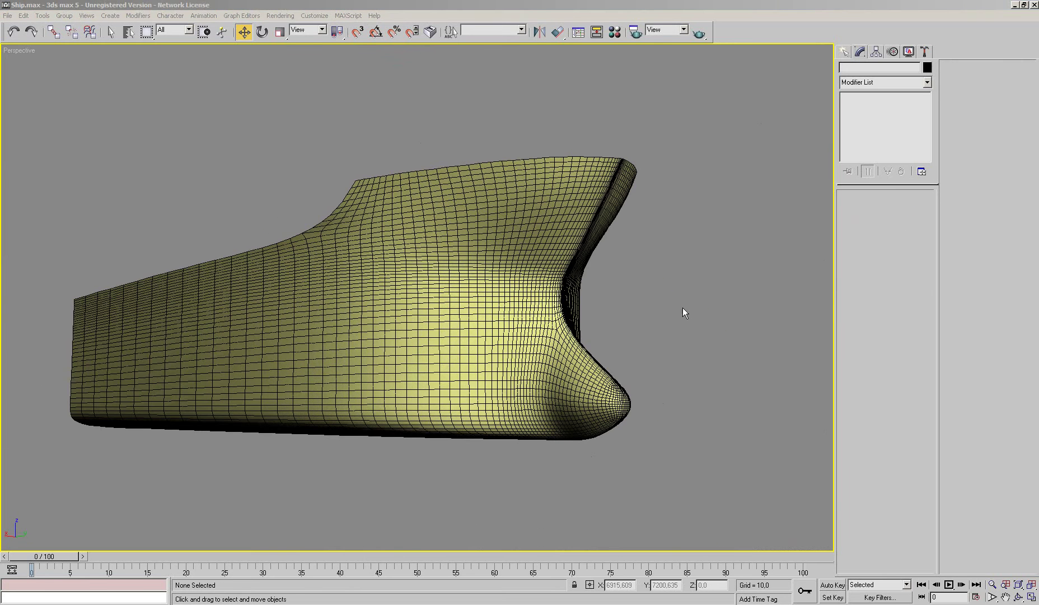
Render a test image of the smoothed hull, then close the render windows
{"action": "key", "text": "F10"}
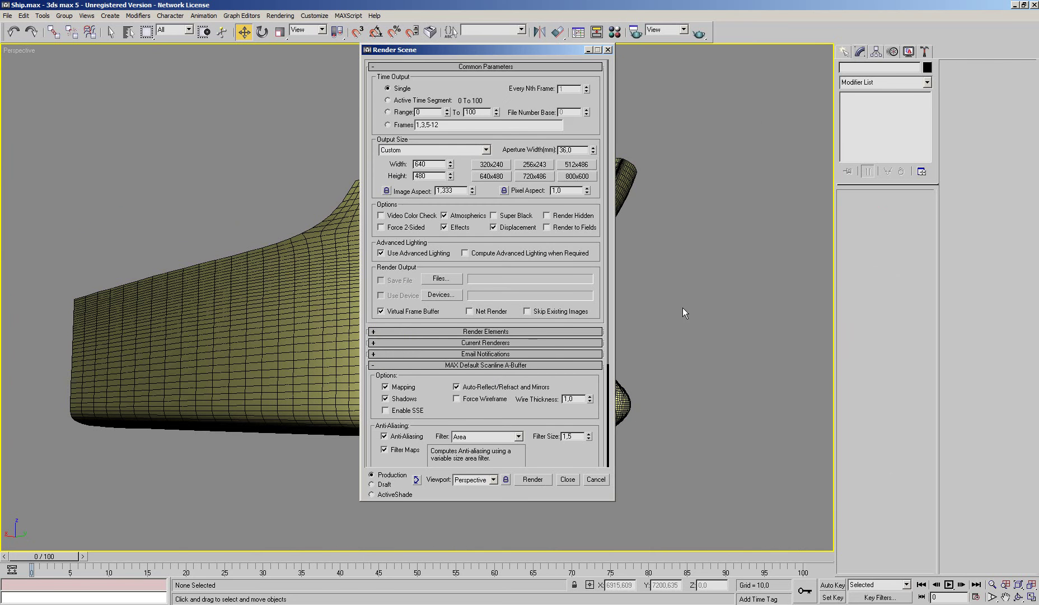
{"action": "left_click", "coordinate": [532, 480]}
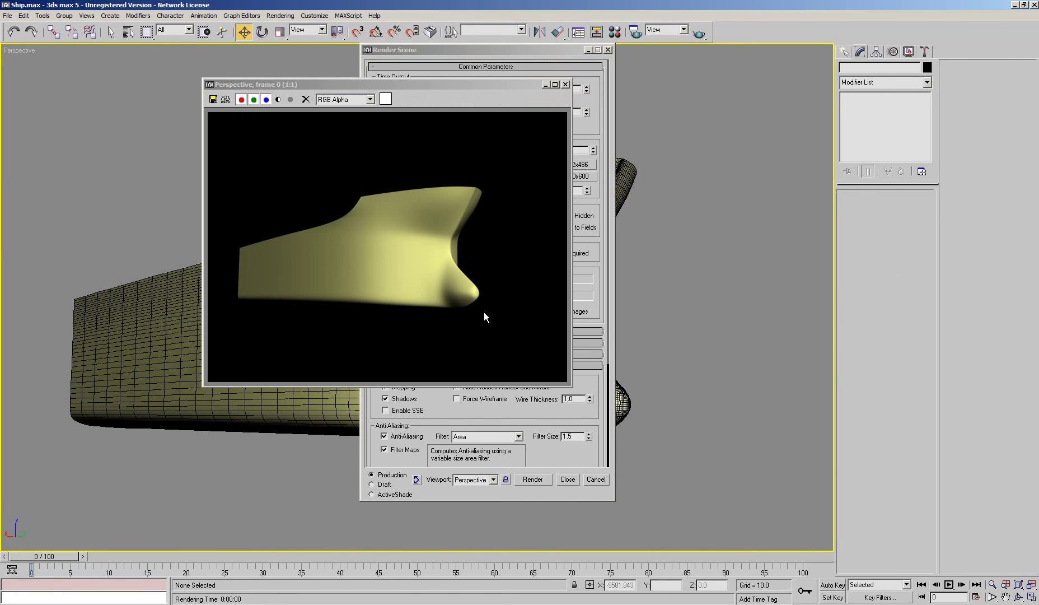
{"action": "left_click", "coordinate": [566, 85]}
{"action": "left_click", "coordinate": [607, 50]}
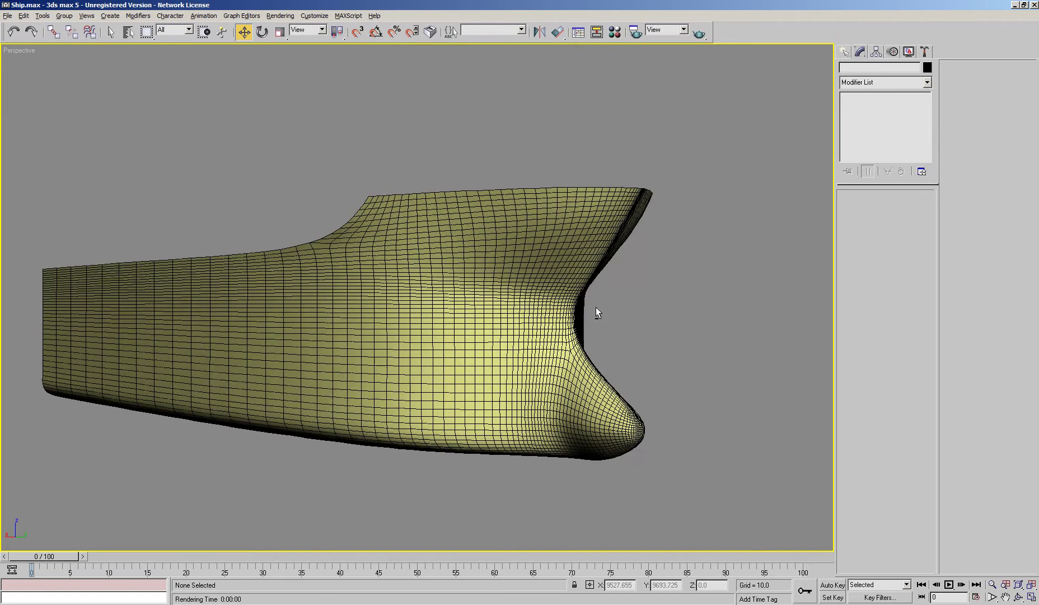
{"action": "middle_click_drag", "start_coordinate": [595, 307], "coordinate": [568, 296], "text": "alt"}
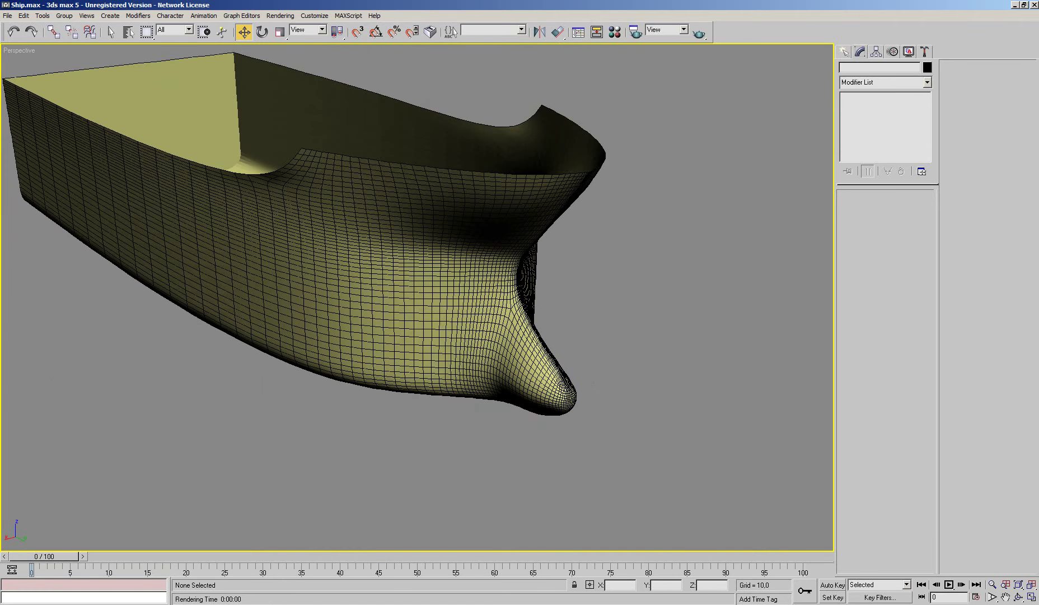
Compare against the red tanker photo in XnView, then reselect Box01
{"action": "key", "text": "alt+Tab"}
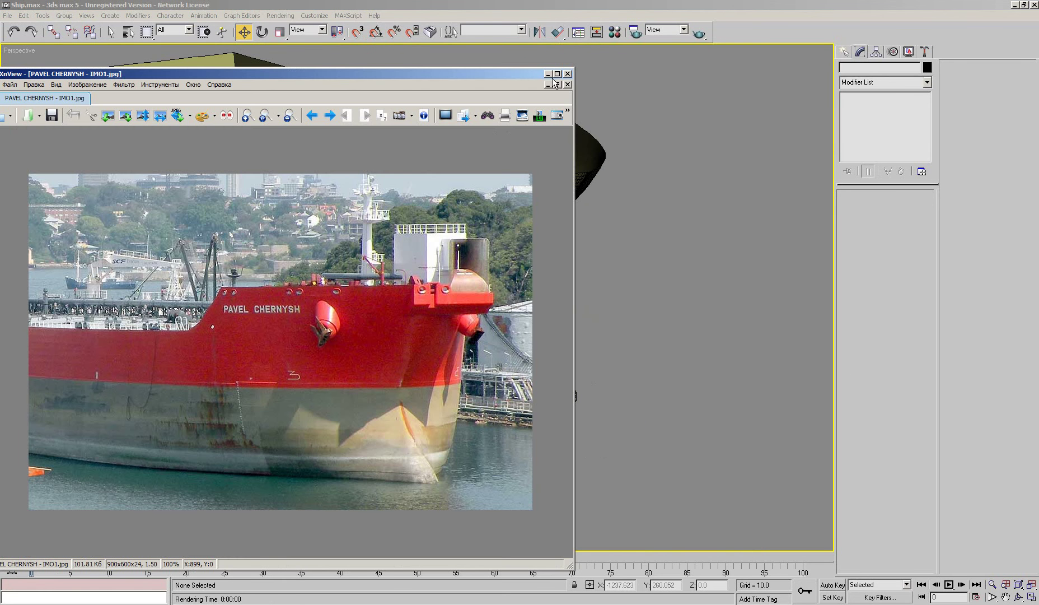
{"action": "left_click", "coordinate": [548, 74]}
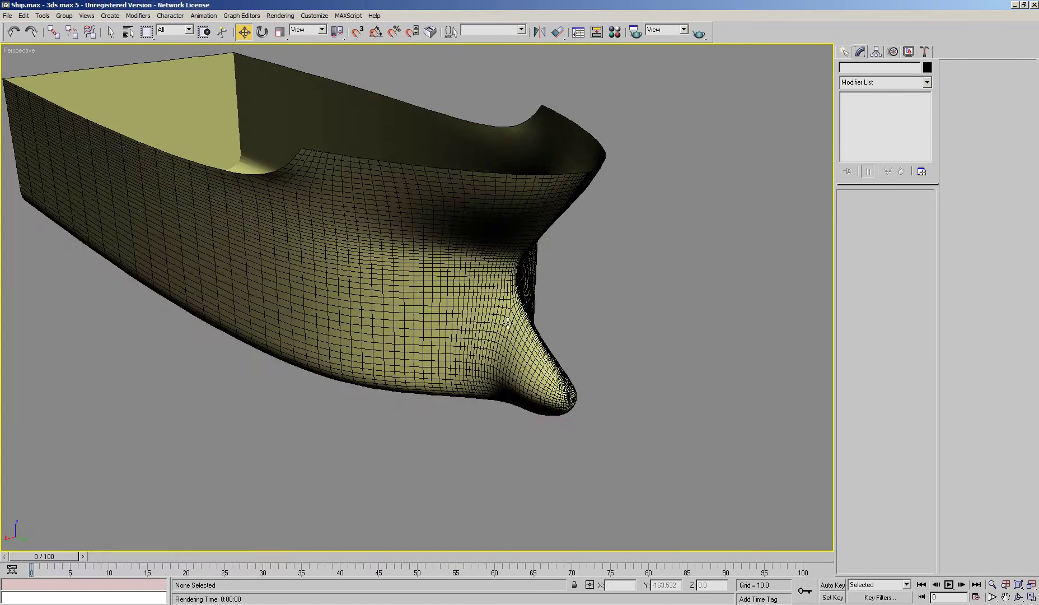
{"action": "left_click", "coordinate": [560, 196]}
At Vertex level, move vertex 48 at the bow base outward along X
{"action": "left_click", "coordinate": [866, 124]}
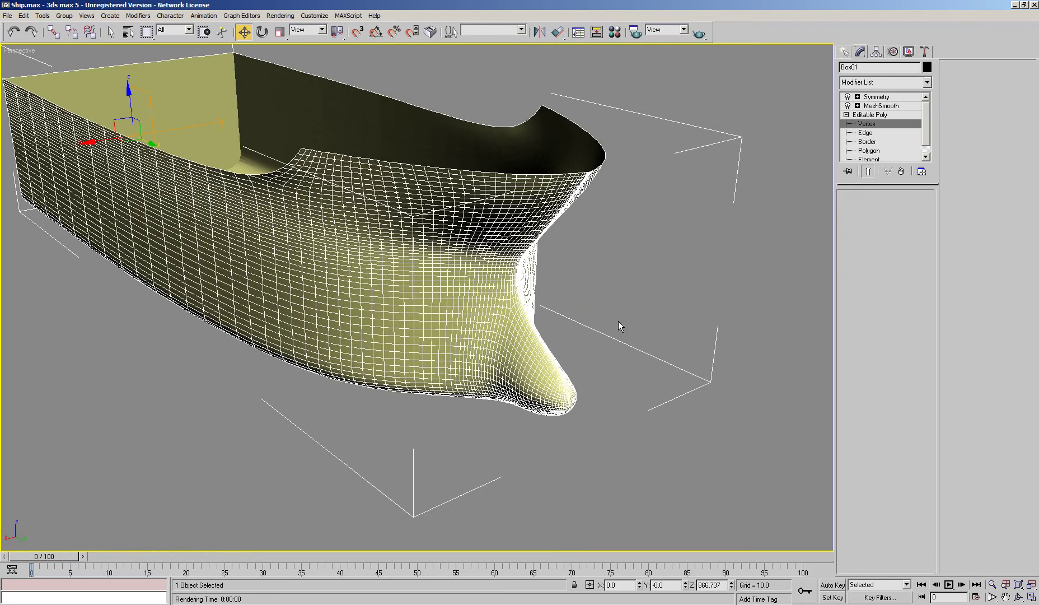
{"action": "scroll", "coordinate": [584, 318], "scroll_direction": "up", "scroll_amount": 5}
{"action": "scroll", "coordinate": [562, 341], "scroll_direction": "up", "scroll_amount": 2}
{"action": "middle_click_drag", "start_coordinate": [543, 350], "coordinate": [540, 258], "text": "alt"}
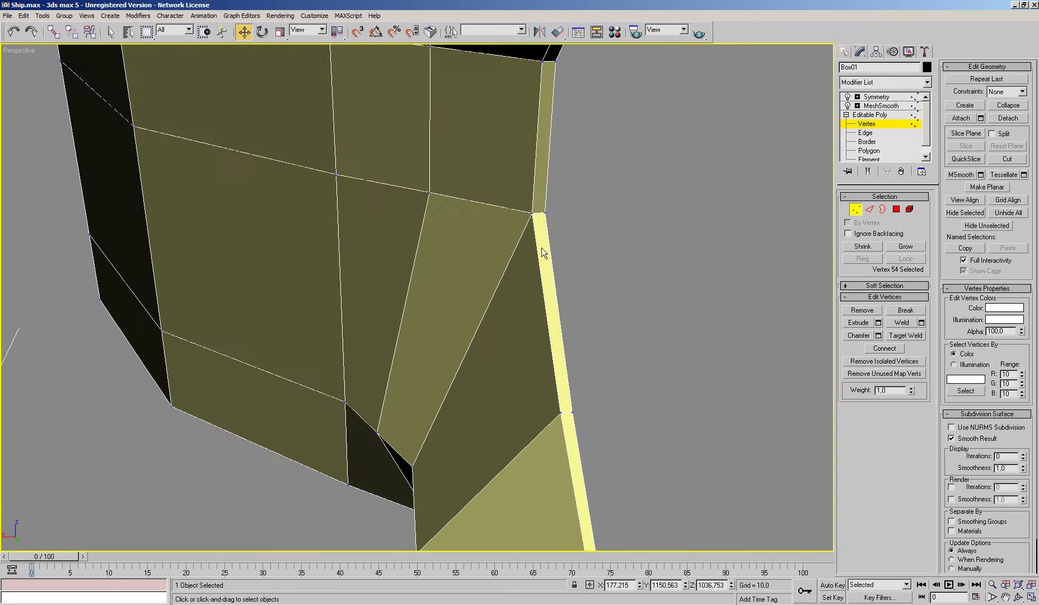
{"action": "middle_click_drag", "start_coordinate": [426, 465], "coordinate": [426, 311]}
{"action": "left_click", "coordinate": [424, 309]}
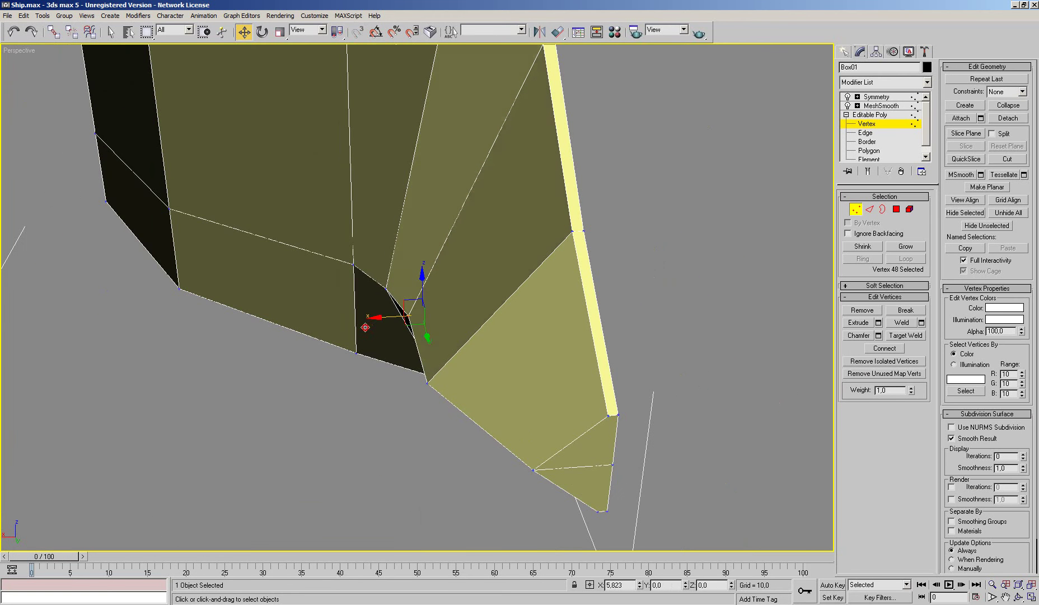
{"action": "left_click_drag", "start_coordinate": [381, 318], "coordinate": [364, 331]}
Toggle Show End Result on to inspect the smoothed bow, then off
{"action": "mouse_move", "coordinate": [392, 314]}
{"action": "middle_mouse_down", "text": "alt"}
{"action": "mouse_move", "coordinate": [514, 234]}
{"action": "mouse_move", "coordinate": [447, 325]}
{"action": "middle_mouse_up", "text": "alt"}
{"action": "scroll", "coordinate": [514, 238], "scroll_direction": "down", "scroll_amount": 6}
{"action": "left_click", "coordinate": [867, 172]}
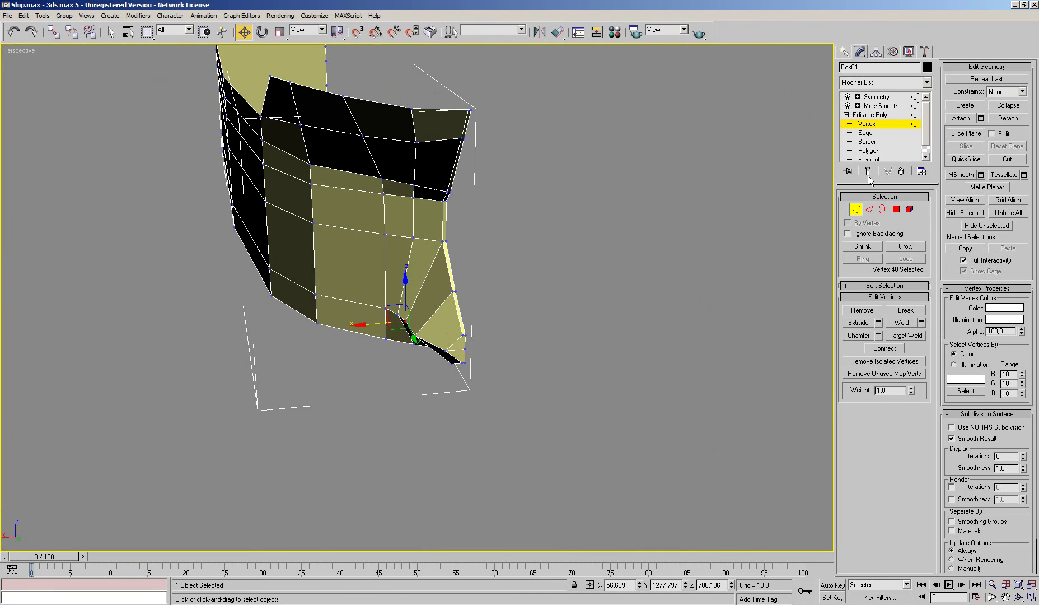
{"action": "scroll", "coordinate": [601, 283], "scroll_direction": "up", "scroll_amount": 3}
{"action": "scroll", "coordinate": [585, 294], "scroll_direction": "up", "scroll_amount": 3}
{"action": "mouse_move", "coordinate": [583, 295]}
{"action": "middle_mouse_down", "text": "alt"}
{"action": "mouse_move", "coordinate": [564, 325]}
{"action": "mouse_move", "coordinate": [474, 366]}
{"action": "mouse_move", "coordinate": [515, 342]}
{"action": "middle_mouse_up", "text": "alt"}
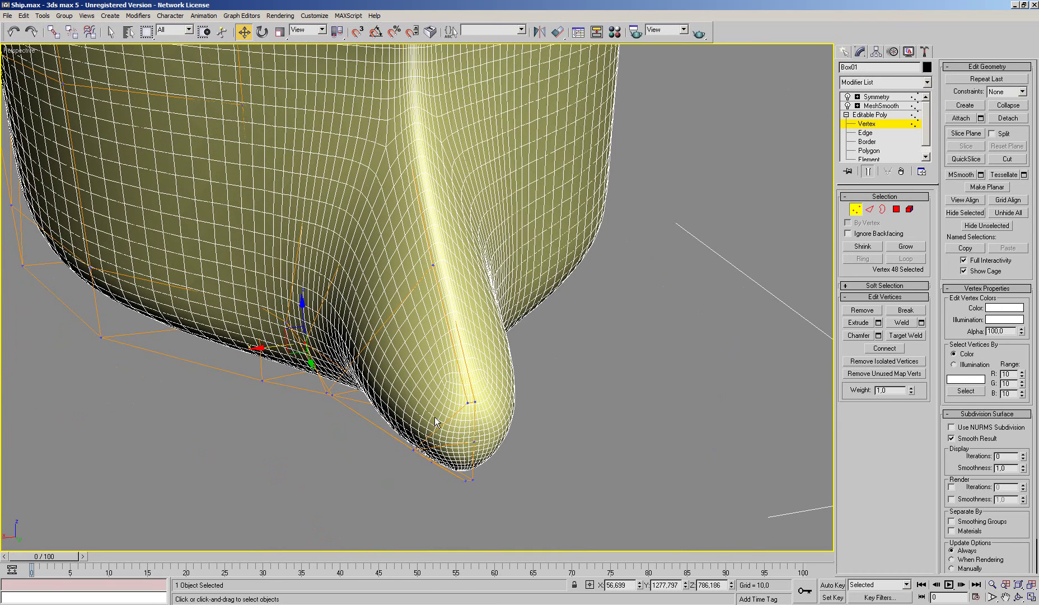
{"action": "left_click", "coordinate": [867, 172]}
{"action": "mouse_move", "coordinate": [598, 327]}
{"action": "middle_mouse_down", "text": "alt"}
{"action": "mouse_move", "coordinate": [640, 297]}
{"action": "mouse_move", "coordinate": [588, 340]}
{"action": "middle_mouse_up", "text": "alt"}
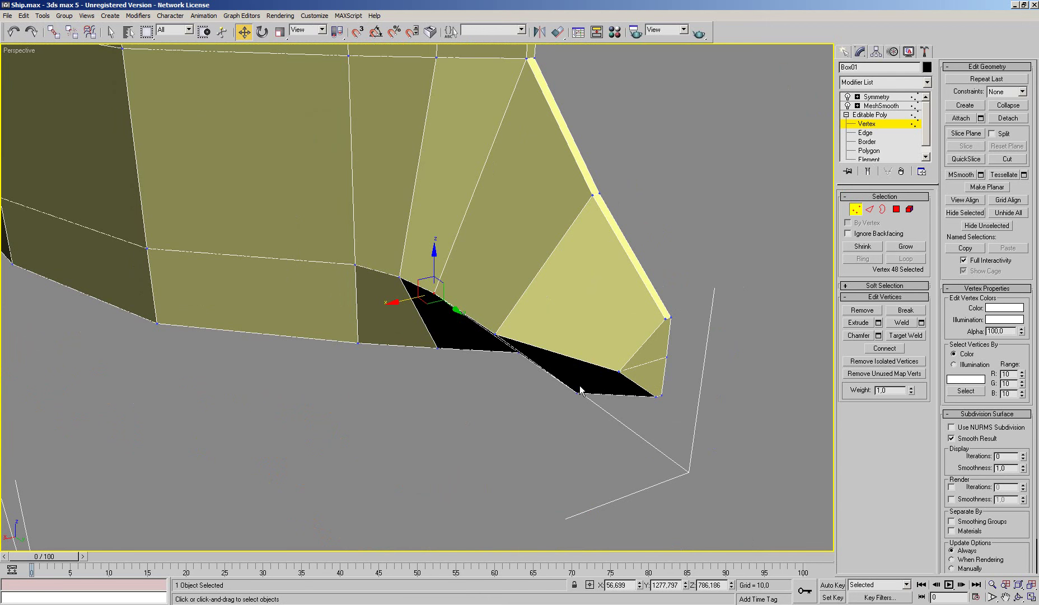
In a wireframe Top view, move the bulbous bow's outline and corner vertices
{"action": "key", "text": "t"}
{"action": "scroll", "coordinate": [570, 378], "scroll_direction": "down", "scroll_amount": 3}
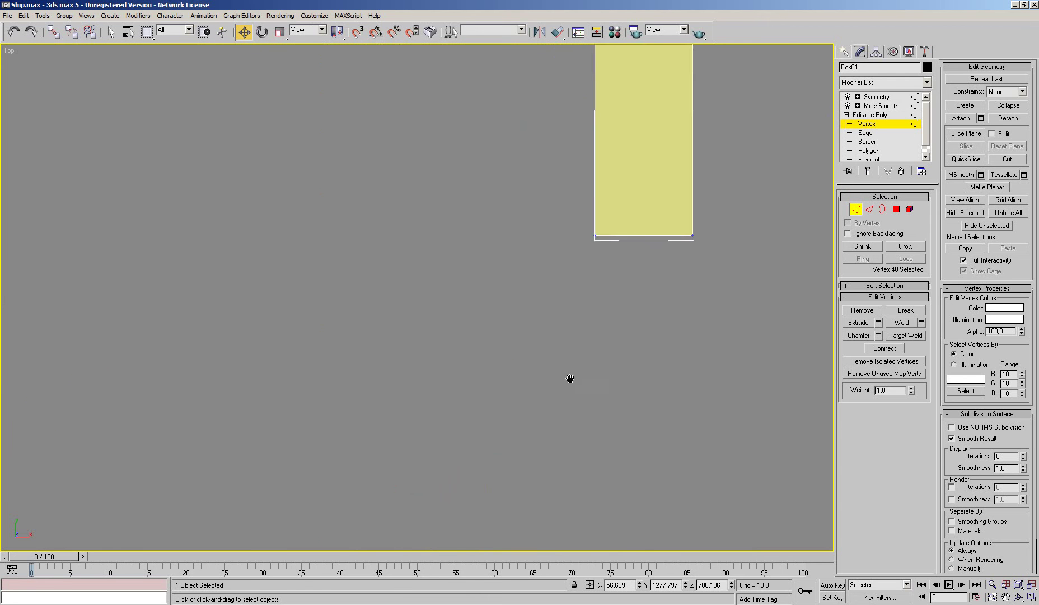
{"action": "scroll", "coordinate": [571, 343], "scroll_direction": "down", "scroll_amount": 2}
{"action": "scroll", "coordinate": [510, 219], "scroll_direction": "up", "scroll_amount": 4}
{"action": "key", "text": "F3"}
{"action": "scroll", "coordinate": [510, 220], "scroll_direction": "down", "scroll_amount": 3}
{"action": "scroll", "coordinate": [529, 294], "scroll_direction": "up", "scroll_amount": 2}
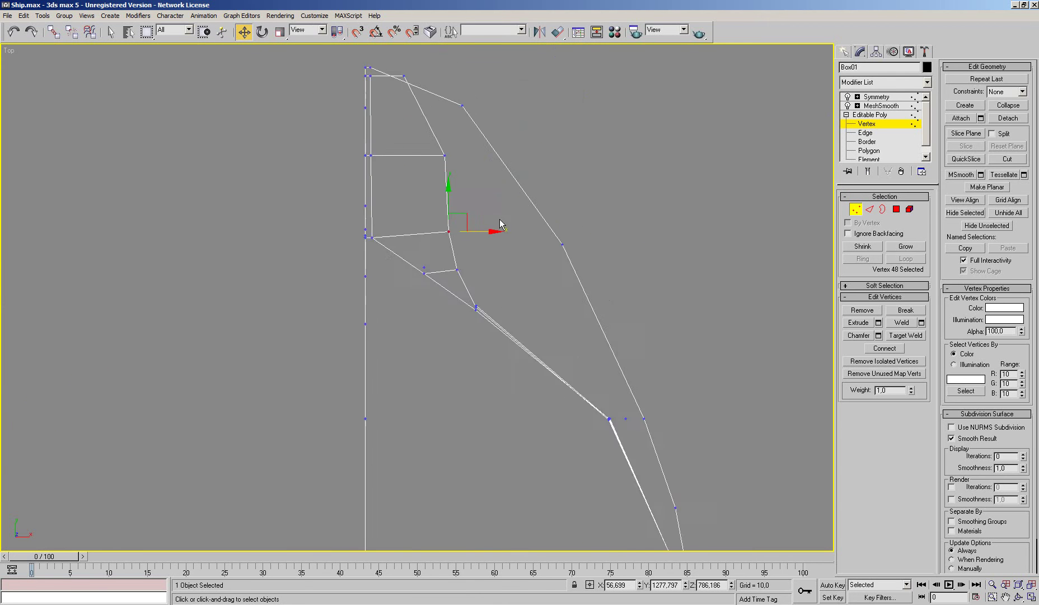
{"action": "scroll", "coordinate": [584, 290], "scroll_direction": "up", "scroll_amount": 2}
{"action": "mouse_move", "coordinate": [508, 216]}
{"action": "left_mouse_down"}
{"action": "mouse_move", "coordinate": [568, 252]}
{"action": "mouse_move", "coordinate": [551, 235]}
{"action": "left_mouse_up"}
{"action": "middle_click_drag", "start_coordinate": [546, 396], "coordinate": [521, 319]}
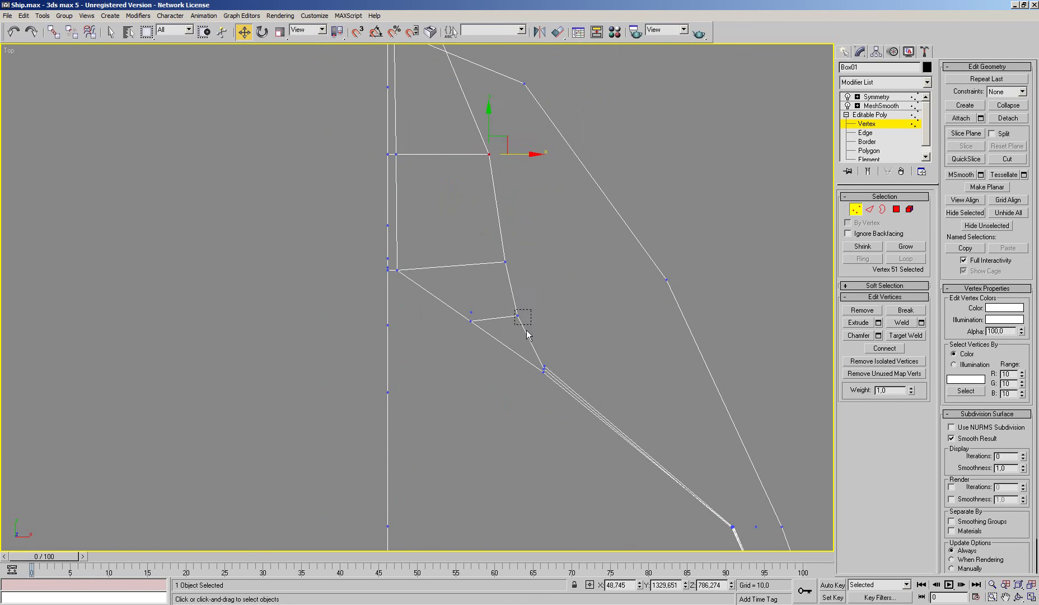
{"action": "left_click", "coordinate": [518, 315]}
Compare the bow shape against the reference photo in XnView
{"action": "key", "text": "alt+Tab"}
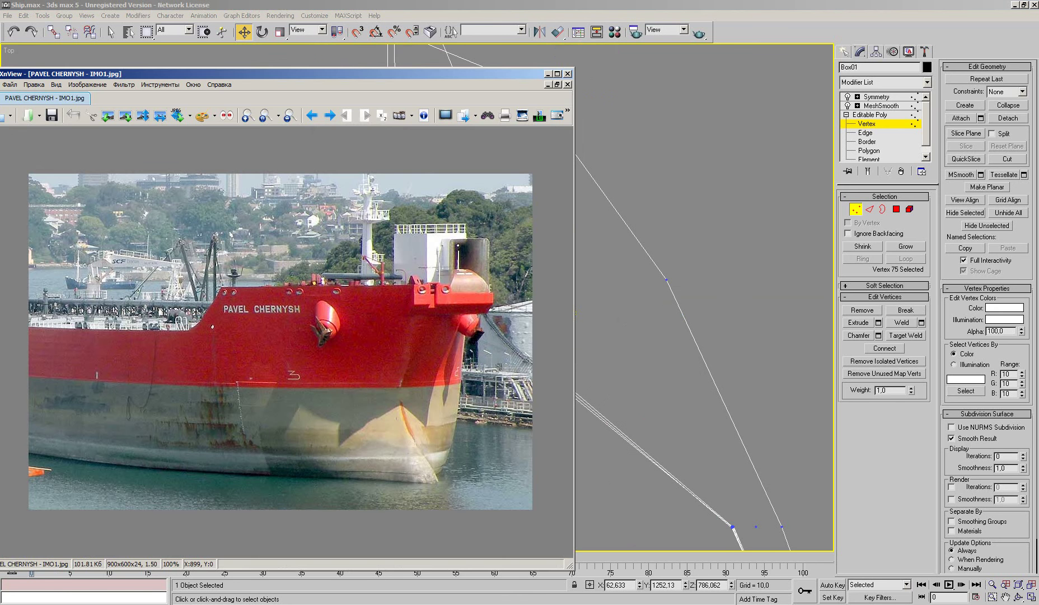
{"action": "key", "text": "alt+Tab"}
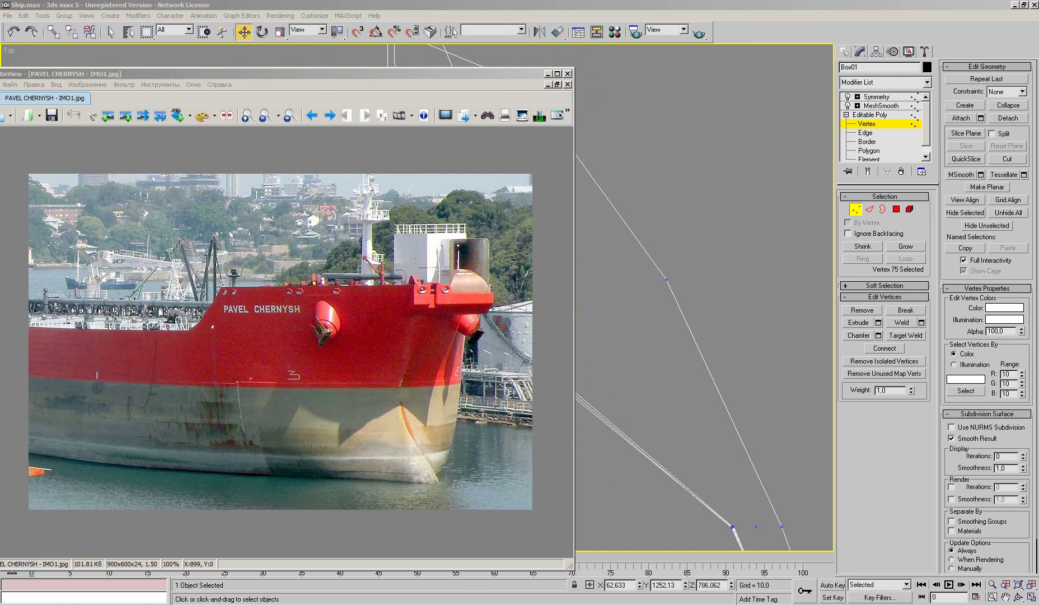
{"action": "key", "text": "alt+Tab"}
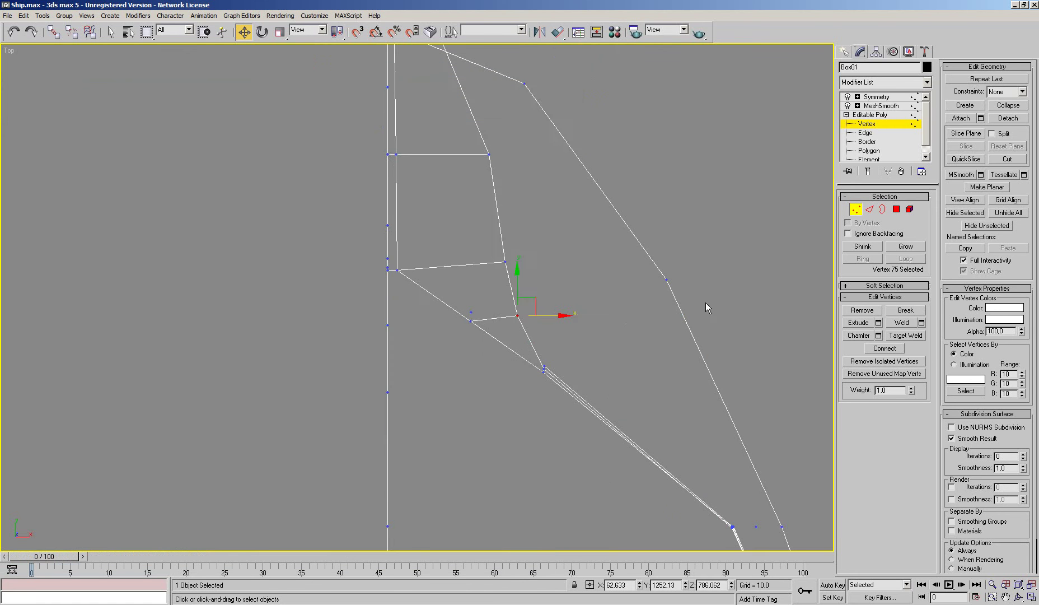
{"action": "middle_click_drag", "start_coordinate": [507, 153], "coordinate": [527, 241]}
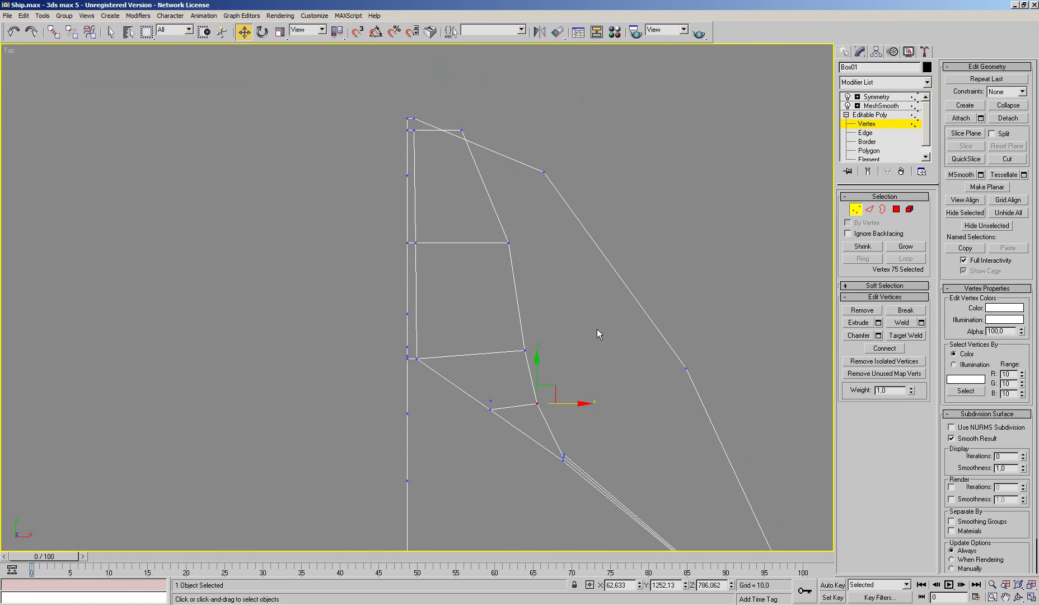
Return to a smooth-shaded Perspective view with Show End Result turned on
{"action": "key", "text": "p"}
{"action": "mouse_move", "coordinate": [604, 341]}
{"action": "middle_mouse_down", "text": "alt"}
{"action": "mouse_move", "coordinate": [410, 248]}
{"action": "mouse_move", "coordinate": [549, 297]}
{"action": "mouse_move", "coordinate": [599, 356]}
{"action": "mouse_move", "coordinate": [528, 323]}
{"action": "mouse_move", "coordinate": [588, 344]}
{"action": "middle_mouse_up", "text": "alt"}
{"action": "scroll", "coordinate": [547, 328], "scroll_direction": "down", "scroll_amount": 5}
{"action": "scroll", "coordinate": [552, 328], "scroll_direction": "up", "scroll_amount": 8}
{"action": "key", "text": "F3"}
{"action": "left_click", "coordinate": [868, 171]}
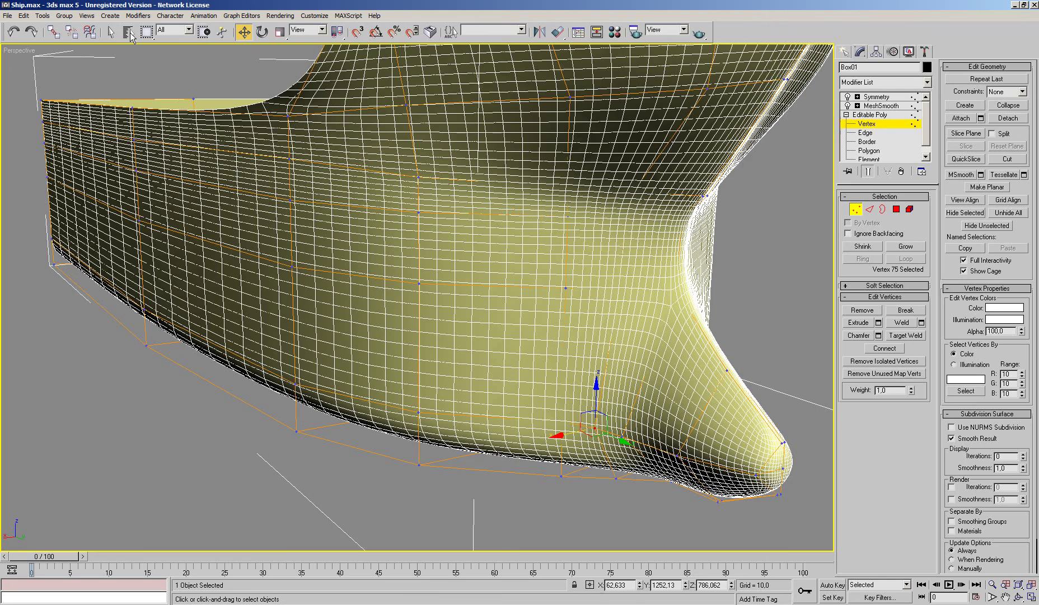
At Edge level with only the cage shown, push an underside bulb edge outward along X
{"action": "left_click", "coordinate": [112, 32]}
{"action": "mouse_move", "coordinate": [499, 306]}
{"action": "middle_mouse_down", "text": "alt"}
{"action": "mouse_move", "coordinate": [522, 353]}
{"action": "mouse_move", "coordinate": [504, 346]}
{"action": "mouse_move", "coordinate": [512, 307]}
{"action": "mouse_move", "coordinate": [475, 366]}
{"action": "mouse_move", "coordinate": [709, 334]}
{"action": "middle_mouse_up", "text": "alt"}
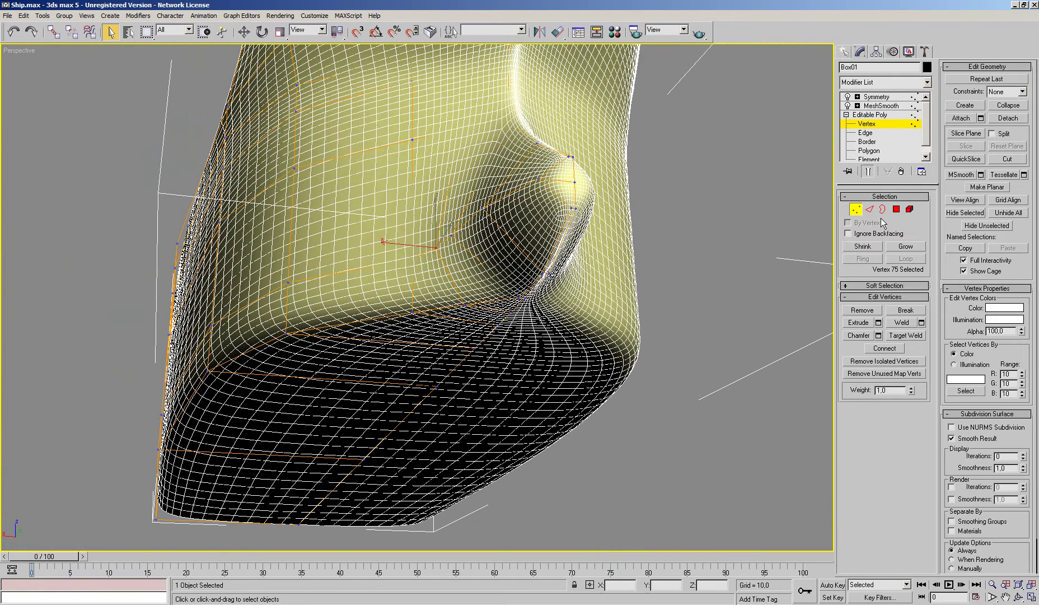
{"action": "left_click", "coordinate": [870, 209]}
{"action": "left_click", "coordinate": [868, 171]}
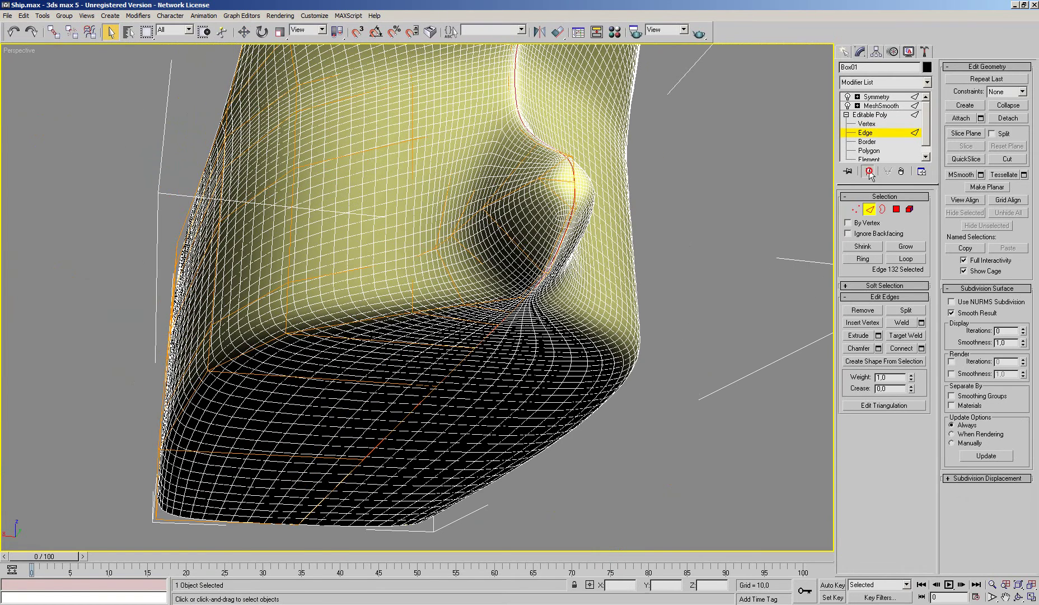
{"action": "mouse_move", "coordinate": [638, 295]}
{"action": "middle_mouse_down", "text": "alt"}
{"action": "mouse_move", "coordinate": [629, 250]}
{"action": "mouse_move", "coordinate": [560, 224]}
{"action": "middle_mouse_up", "text": "alt"}
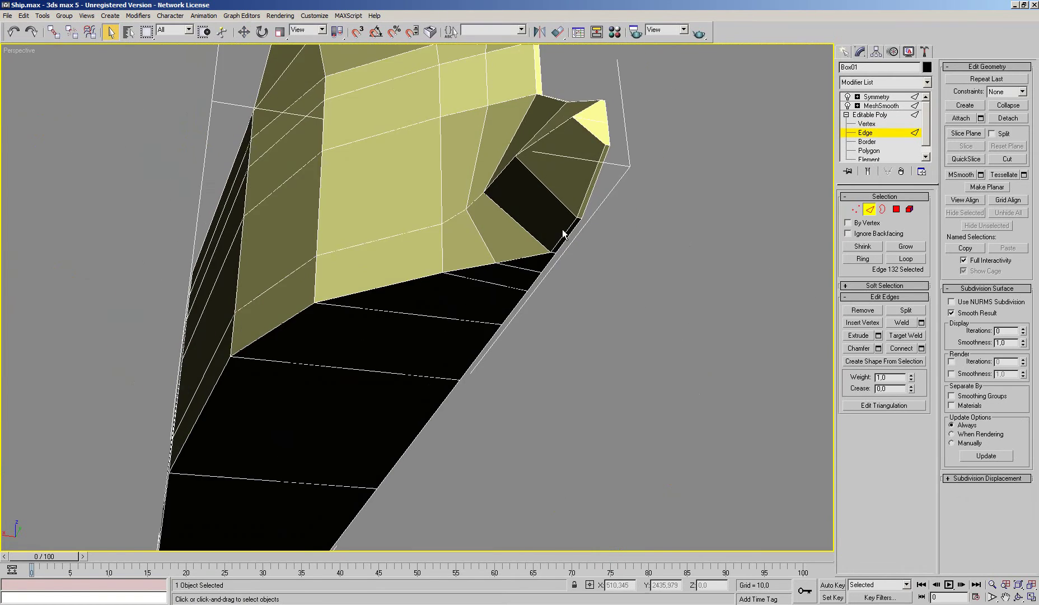
{"action": "left_click", "coordinate": [565, 229]}
{"action": "left_click", "coordinate": [244, 32]}
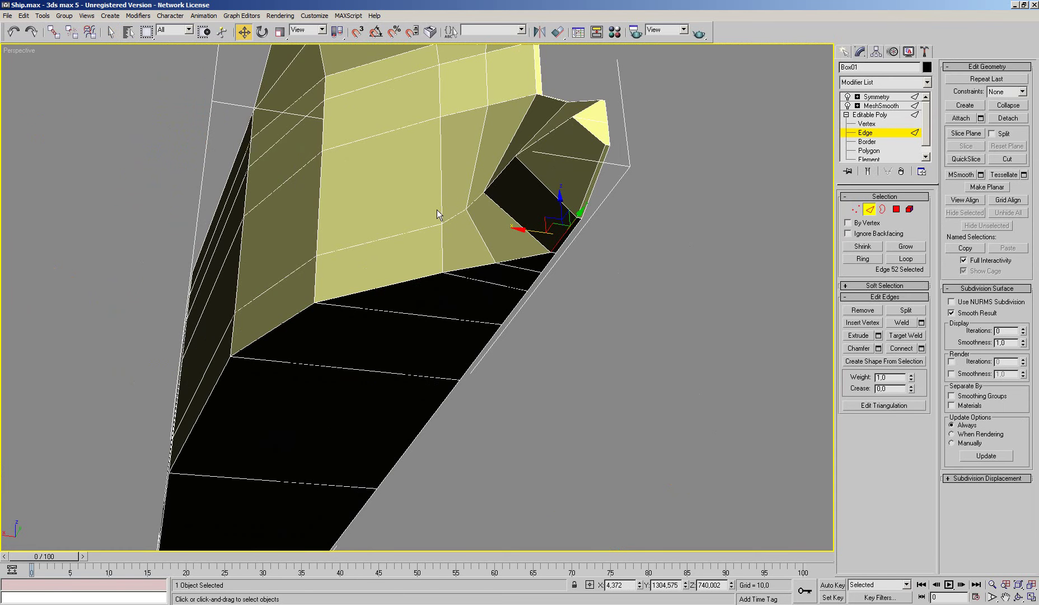
{"action": "left_click_drag", "start_coordinate": [539, 228], "coordinate": [506, 236]}
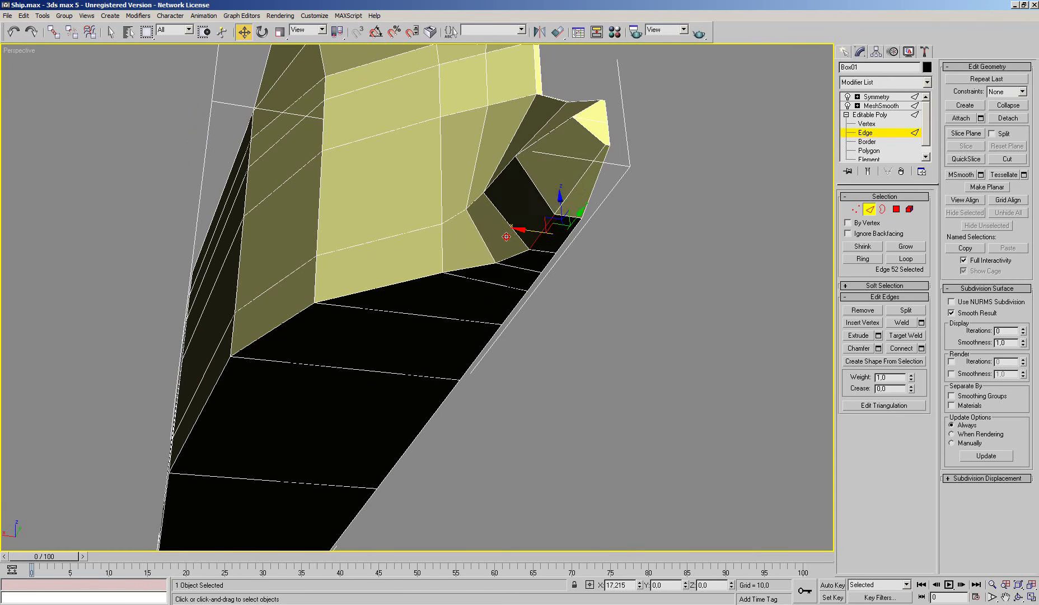
Show the smoothed hull again and check the bow from below against the photo
{"action": "middle_click_drag", "start_coordinate": [514, 240], "coordinate": [543, 268], "text": "alt"}
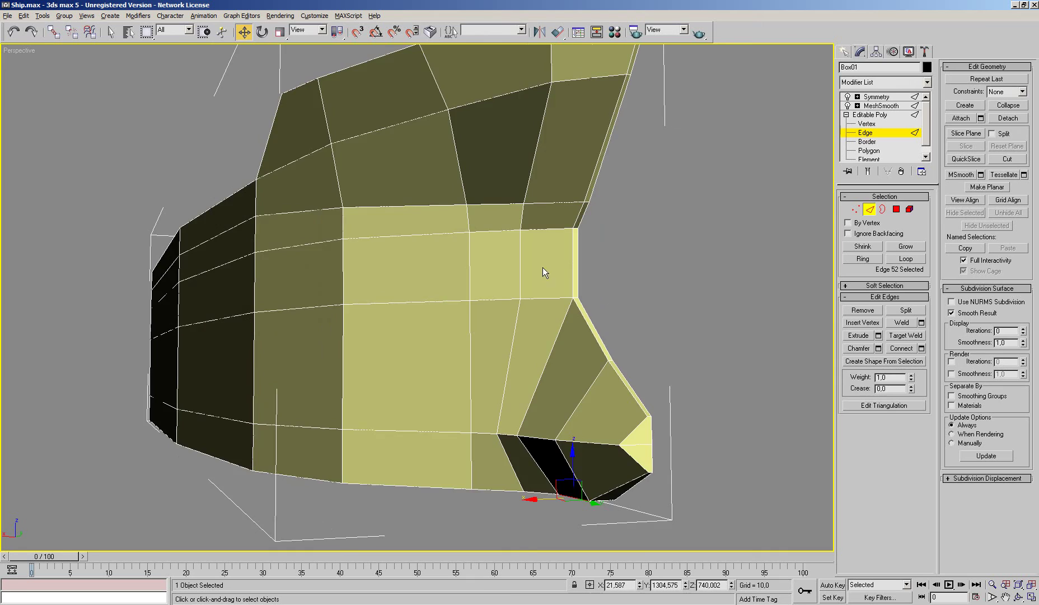
{"action": "left_click", "coordinate": [867, 172]}
{"action": "mouse_move", "coordinate": [698, 299]}
{"action": "middle_mouse_down"}
{"action": "mouse_move", "coordinate": [693, 279]}
{"action": "mouse_move", "coordinate": [661, 296]}
{"action": "middle_mouse_up"}
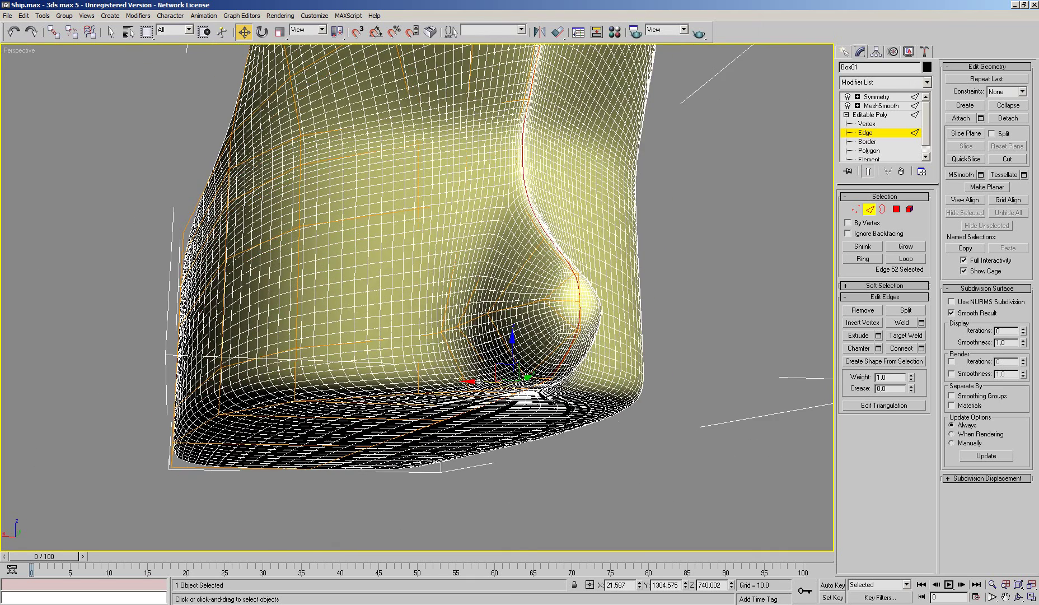
{"action": "middle_click_drag", "start_coordinate": [508, 363], "coordinate": [521, 324], "text": "alt"}
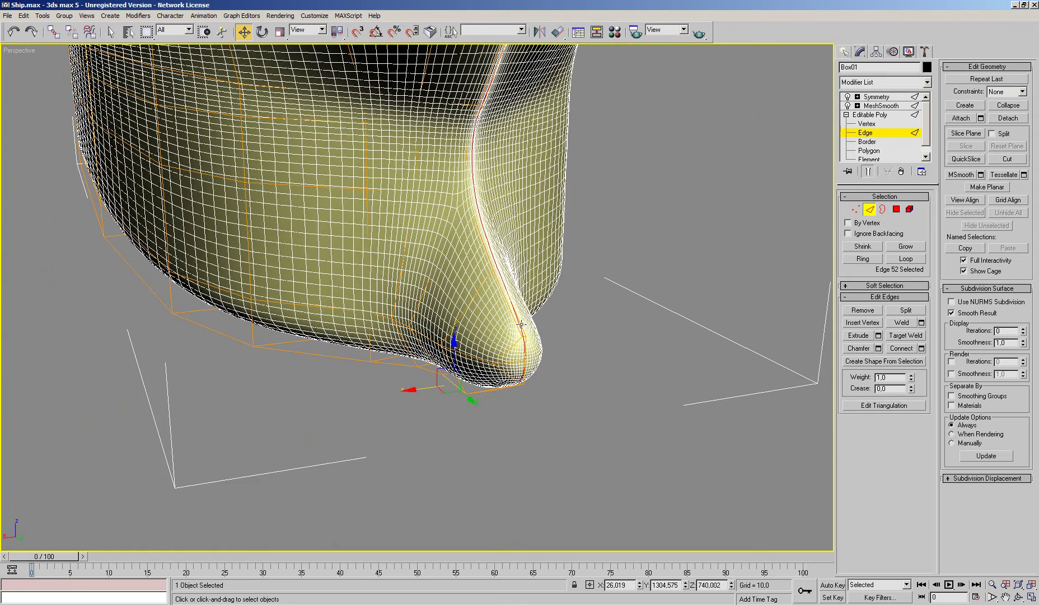
{"action": "key", "text": "alt+Tab"}
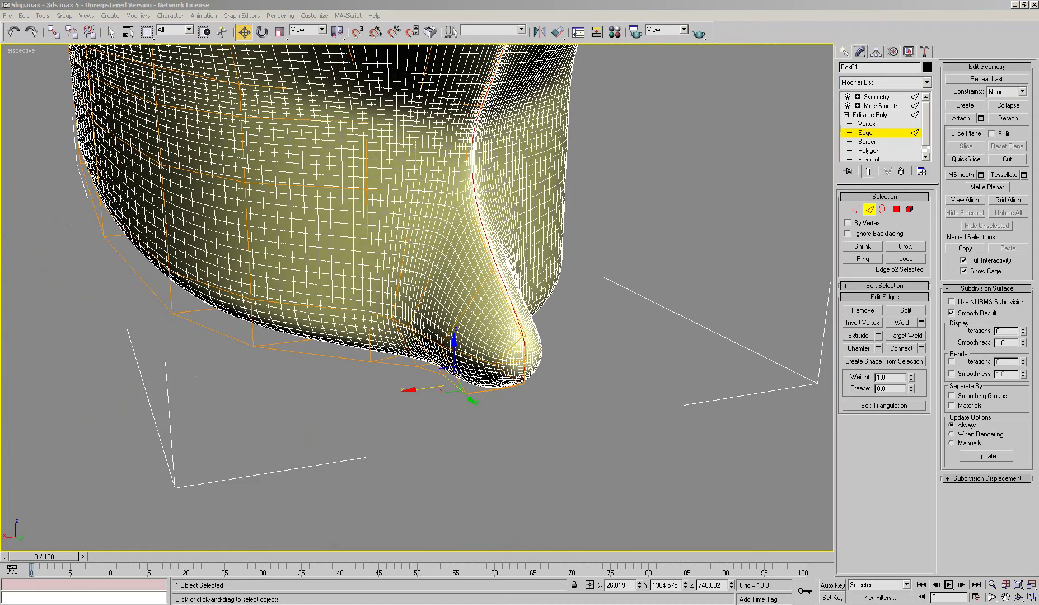
{"action": "left_click", "coordinate": [698, 319]}
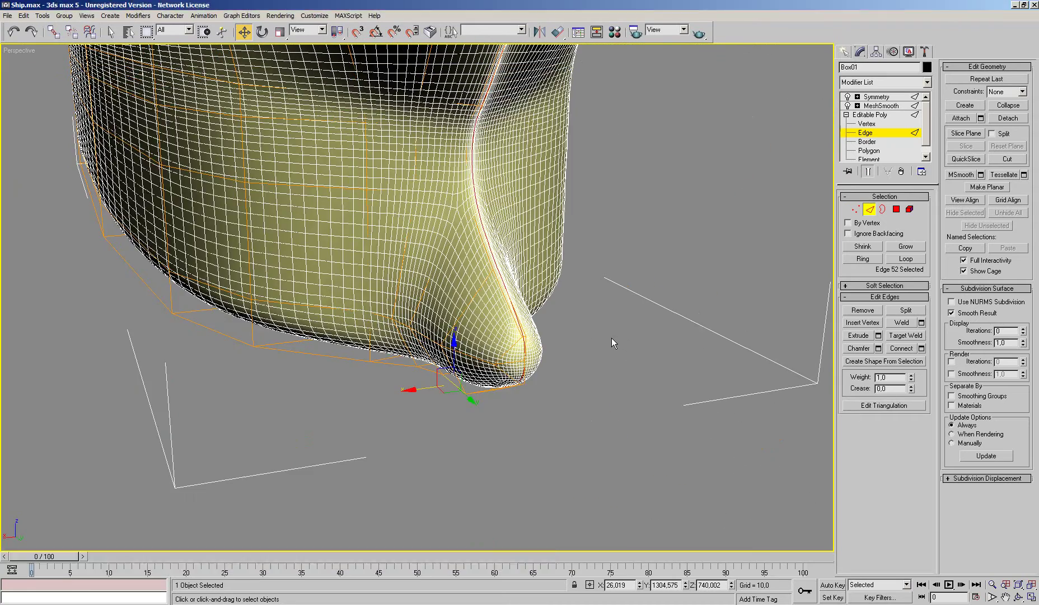
Move a side edge of the bulb to widen it, then recheck the photo
{"action": "left_click", "coordinate": [500, 298]}
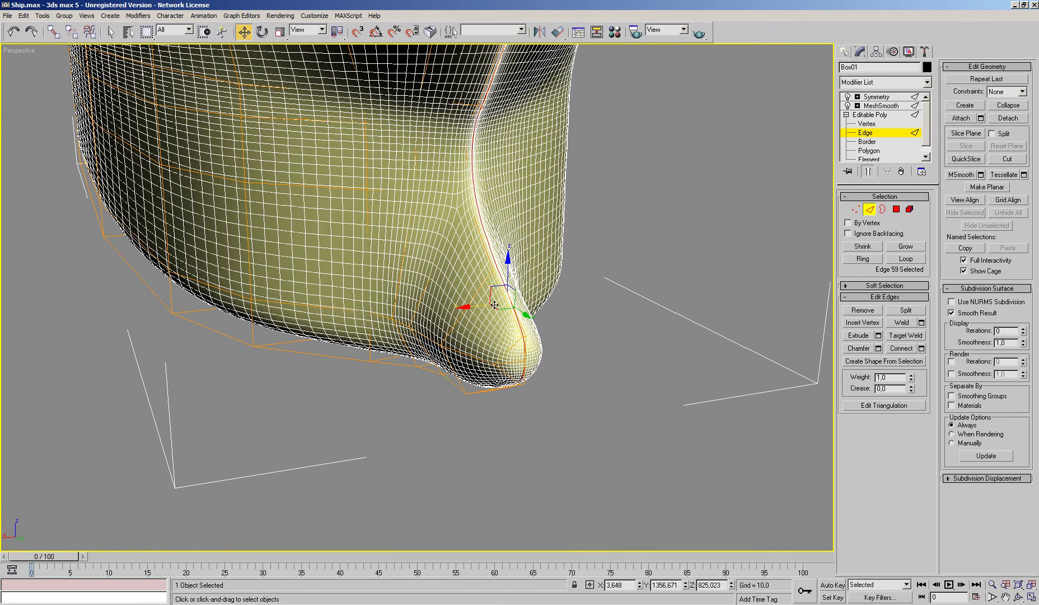
{"action": "left_click_drag", "start_coordinate": [466, 312], "coordinate": [454, 311]}
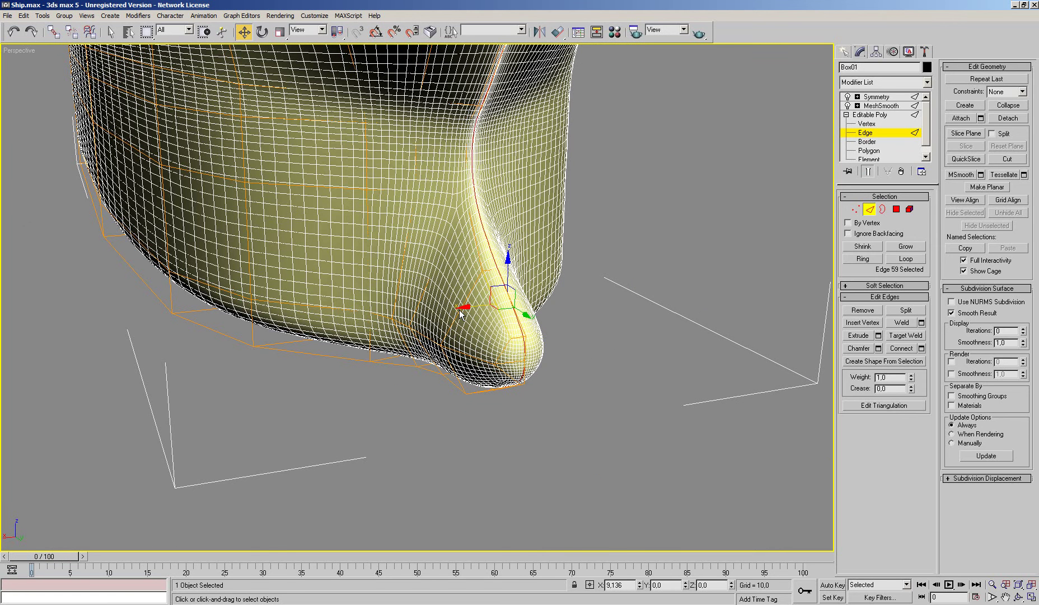
{"action": "key", "text": "alt+Tab"}
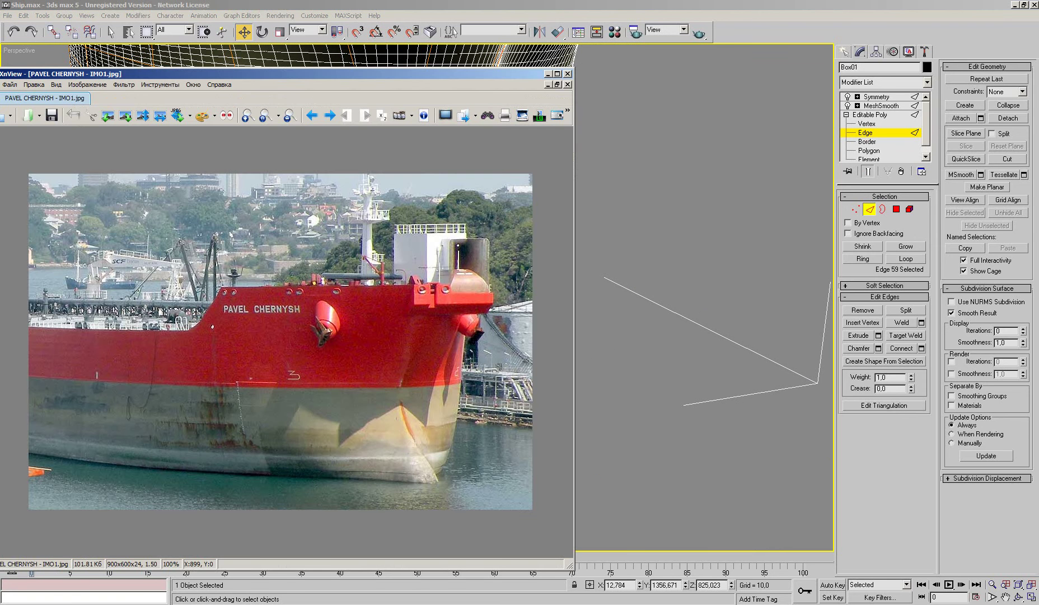
{"action": "left_click", "coordinate": [724, 359]}
Nudge the bulb edges slightly further along X, then deselect the hull
{"action": "scroll", "coordinate": [634, 349], "scroll_direction": "up", "scroll_amount": 5}
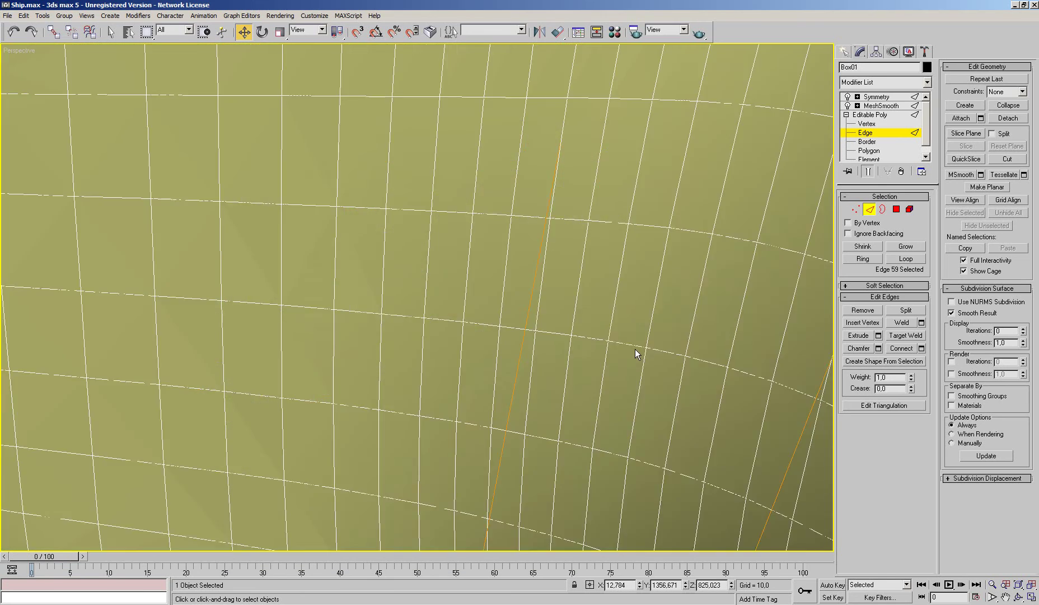
{"action": "scroll", "coordinate": [634, 348], "scroll_direction": "down", "scroll_amount": 5}
{"action": "mouse_move", "coordinate": [634, 347]}
{"action": "middle_mouse_down", "text": "alt"}
{"action": "mouse_move", "coordinate": [638, 369]}
{"action": "mouse_move", "coordinate": [623, 339]}
{"action": "middle_mouse_up", "text": "alt"}
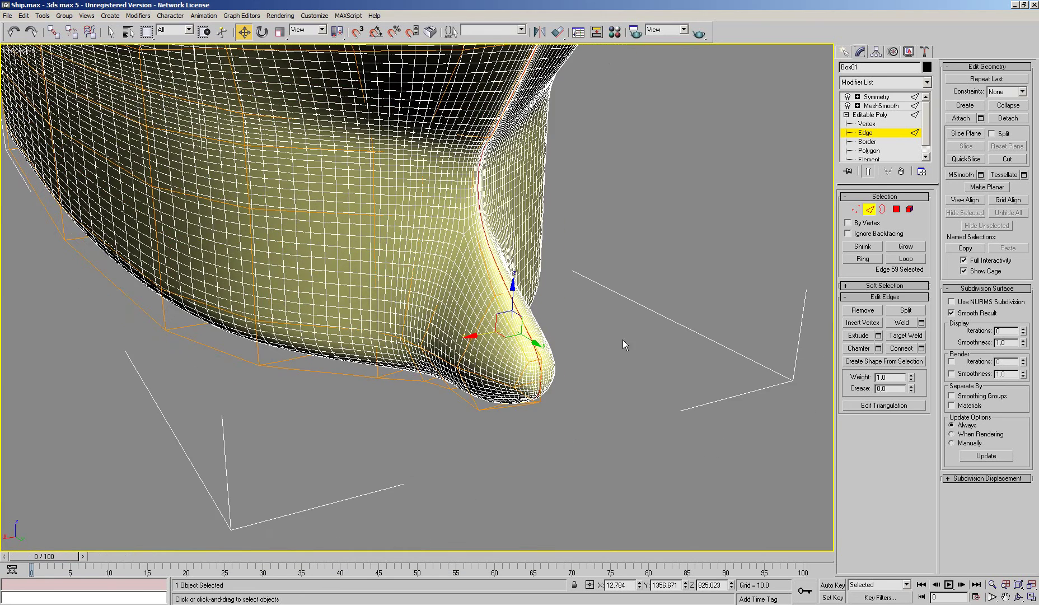
{"action": "left_click_drag", "start_coordinate": [473, 337], "coordinate": [469, 337]}
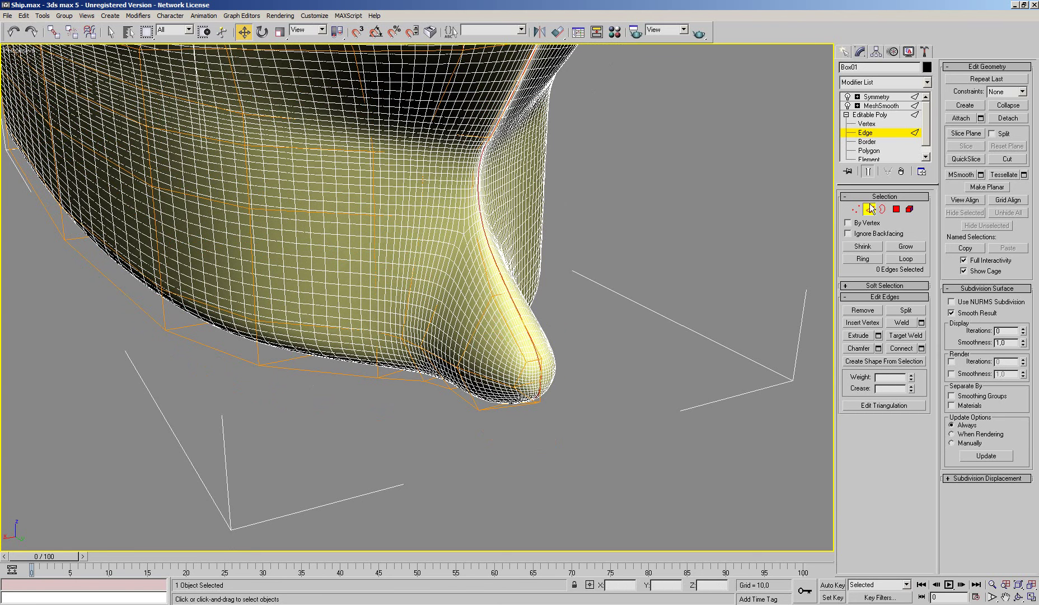
{"action": "left_click", "coordinate": [827, 218]}
{"action": "mouse_move", "coordinate": [559, 301]}
{"action": "middle_mouse_down", "text": "alt"}
{"action": "mouse_move", "coordinate": [540, 301]}
{"action": "mouse_move", "coordinate": [557, 323]}
{"action": "mouse_move", "coordinate": [547, 350]}
{"action": "mouse_move", "coordinate": [607, 329]}
{"action": "middle_mouse_up", "text": "alt"}
Select the hull, enter sub-object editing and pan the view toward the stern
{"action": "key", "text": "r"}
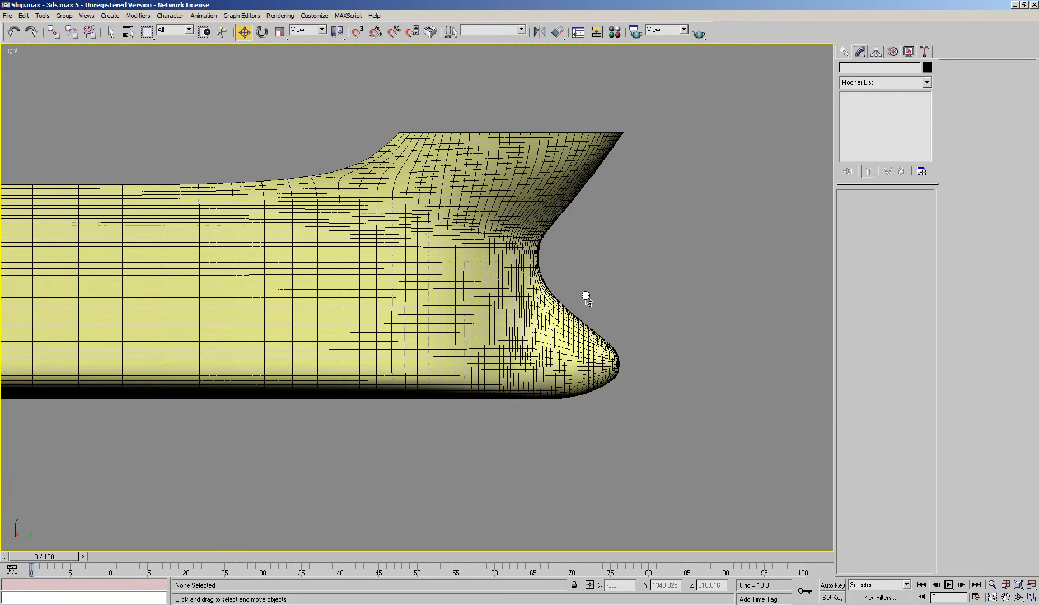
{"action": "scroll", "coordinate": [584, 294], "scroll_direction": "up", "scroll_amount": 2}
{"action": "scroll", "coordinate": [588, 302], "scroll_direction": "down", "scroll_amount": 2}
{"action": "key", "text": "p"}
{"action": "mouse_move", "coordinate": [589, 302]}
{"action": "middle_mouse_down", "text": "alt"}
{"action": "mouse_move", "coordinate": [598, 325]}
{"action": "mouse_move", "coordinate": [557, 362]}
{"action": "mouse_move", "coordinate": [644, 313]}
{"action": "middle_mouse_up", "text": "alt"}
{"action": "left_click", "coordinate": [827, 212]}
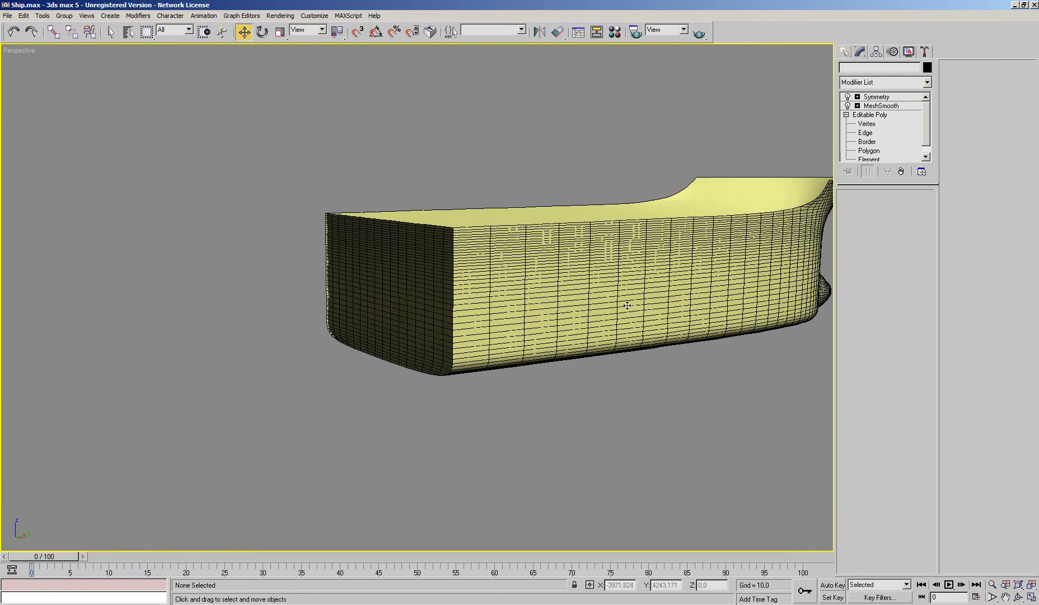
{"action": "scroll", "coordinate": [826, 213], "scroll_direction": "up", "scroll_amount": 2}
{"action": "left_click", "coordinate": [869, 150]}
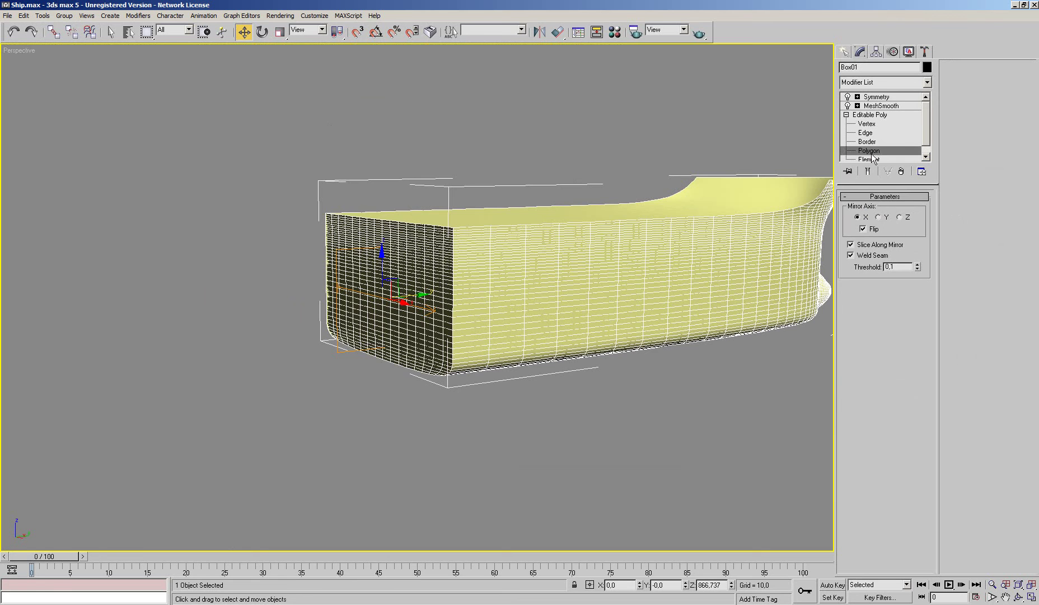
{"action": "left_click", "coordinate": [867, 172]}
{"action": "middle_click_drag", "start_coordinate": [538, 273], "coordinate": [348, 360]}
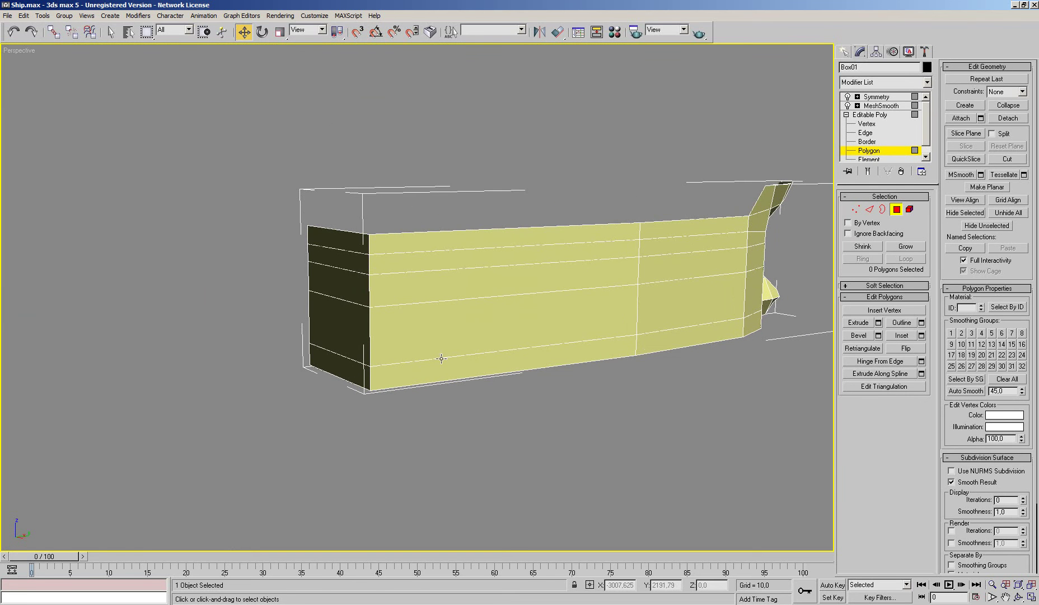
Unhide the blueprint planes and frame the whole side blueprint in the Right view
{"action": "key", "text": "r"}
{"action": "left_click", "coordinate": [896, 208]}
{"action": "right_click", "coordinate": [730, 202]}
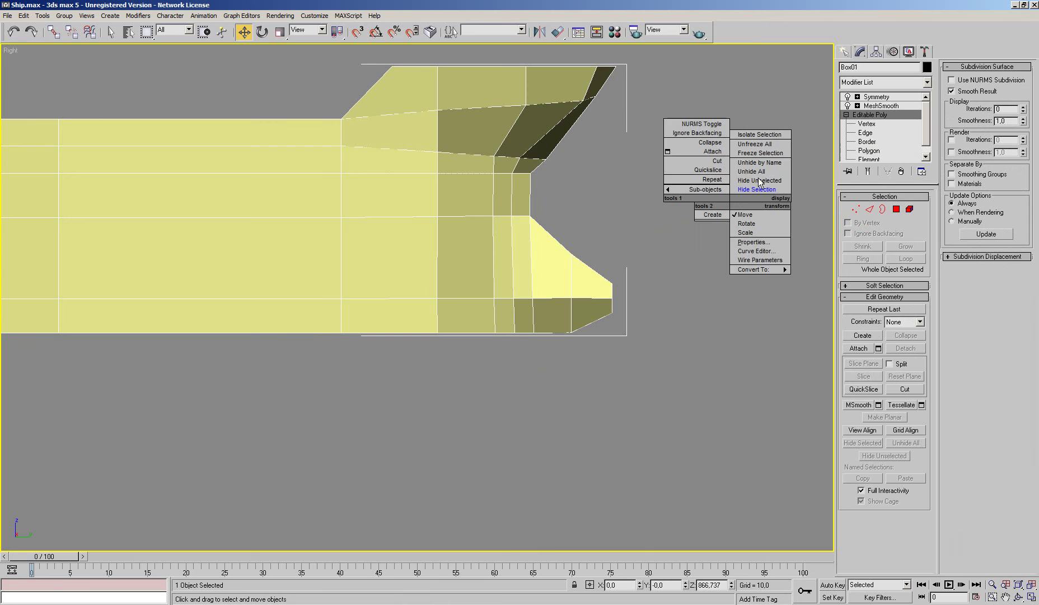
{"action": "left_click", "coordinate": [847, 107]}
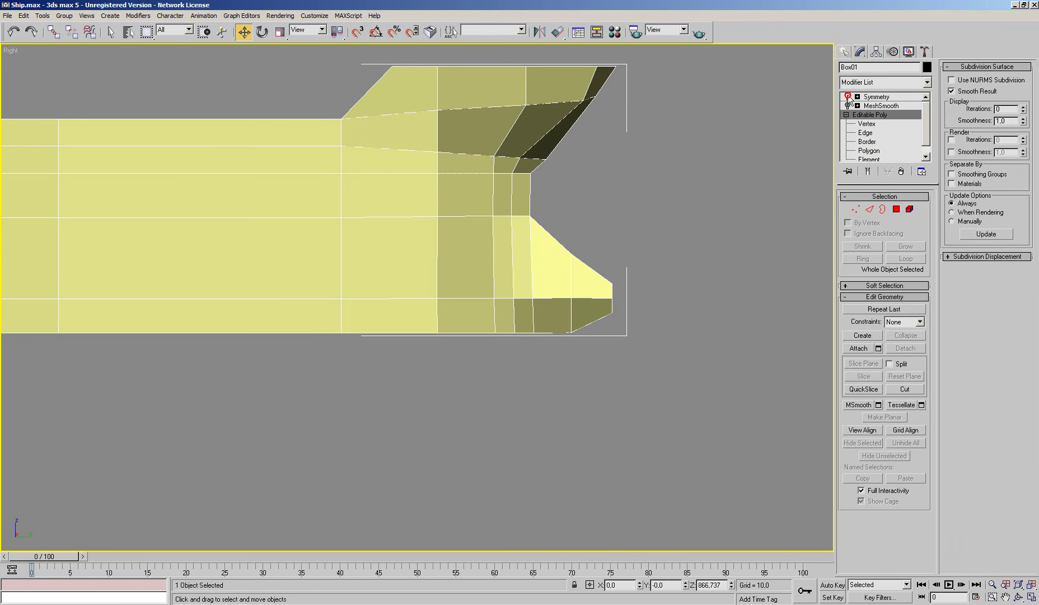
{"action": "right_click", "coordinate": [722, 157]}
{"action": "left_click", "coordinate": [753, 128]}
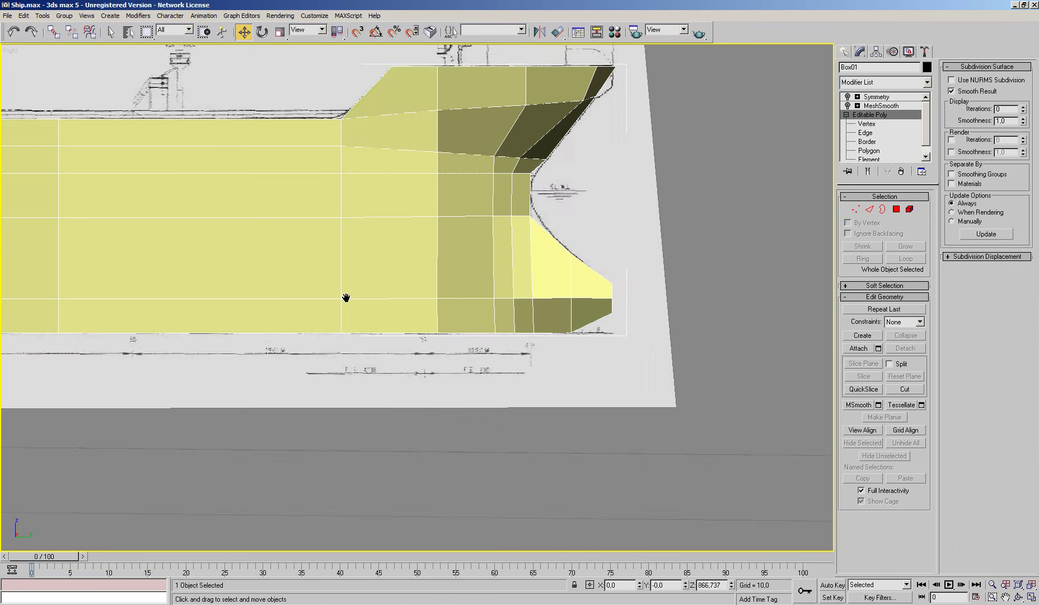
{"action": "middle_click_drag", "start_coordinate": [346, 297], "coordinate": [361, 297]}
{"action": "scroll", "coordinate": [362, 296], "scroll_direction": "down", "scroll_amount": 4}
{"action": "middle_click_drag", "start_coordinate": [549, 275], "coordinate": [798, 275]}
{"action": "scroll", "coordinate": [799, 275], "scroll_direction": "up", "scroll_amount": 2}
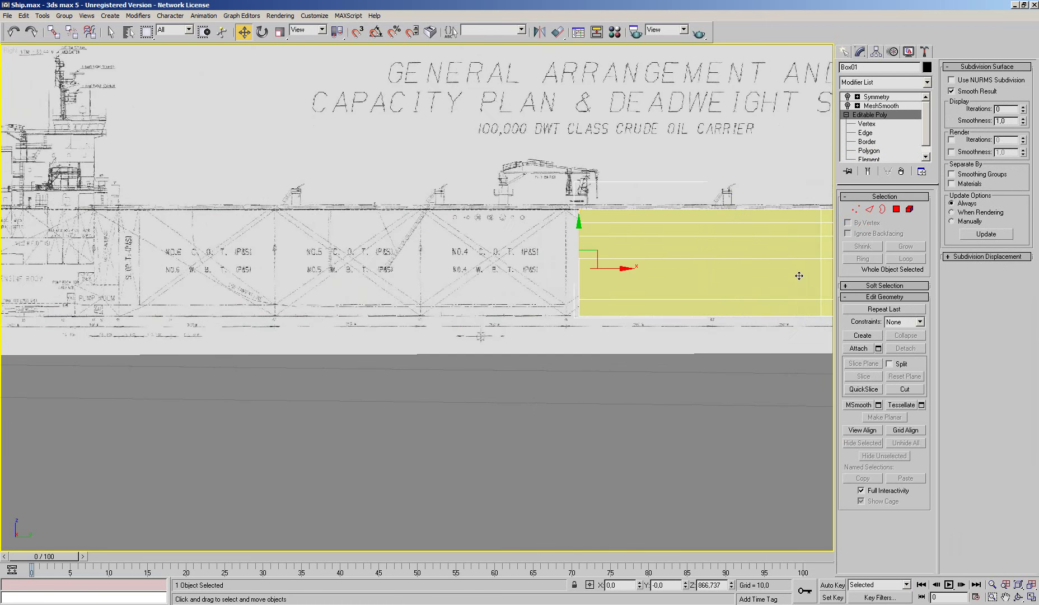
Drag the 12 rear hull vertices far left toward the stern in the Right view
{"action": "key", "text": "1"}
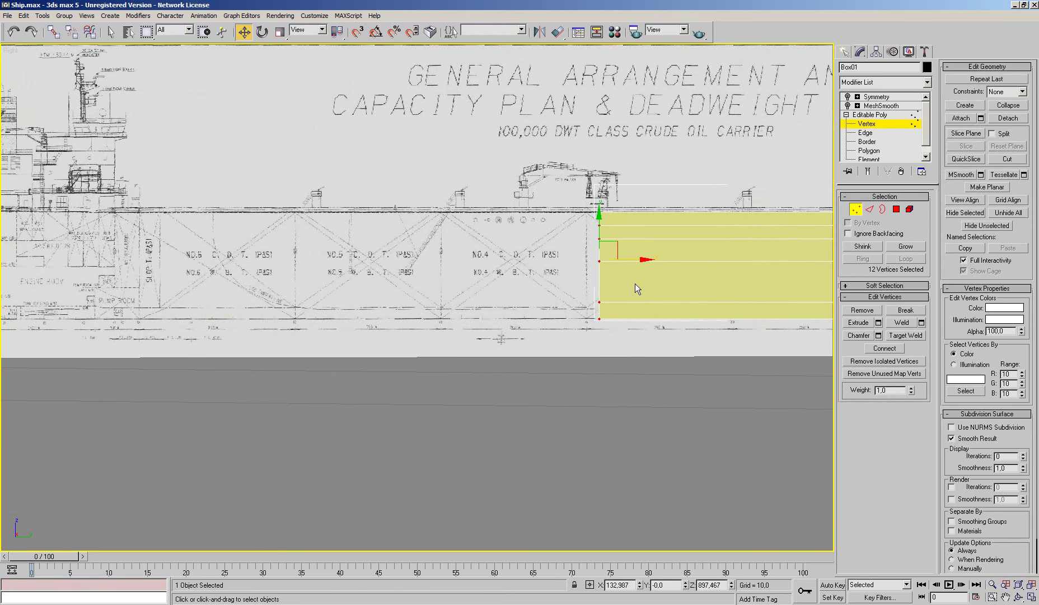
{"action": "left_click_drag", "start_coordinate": [641, 259], "coordinate": [191, 329]}
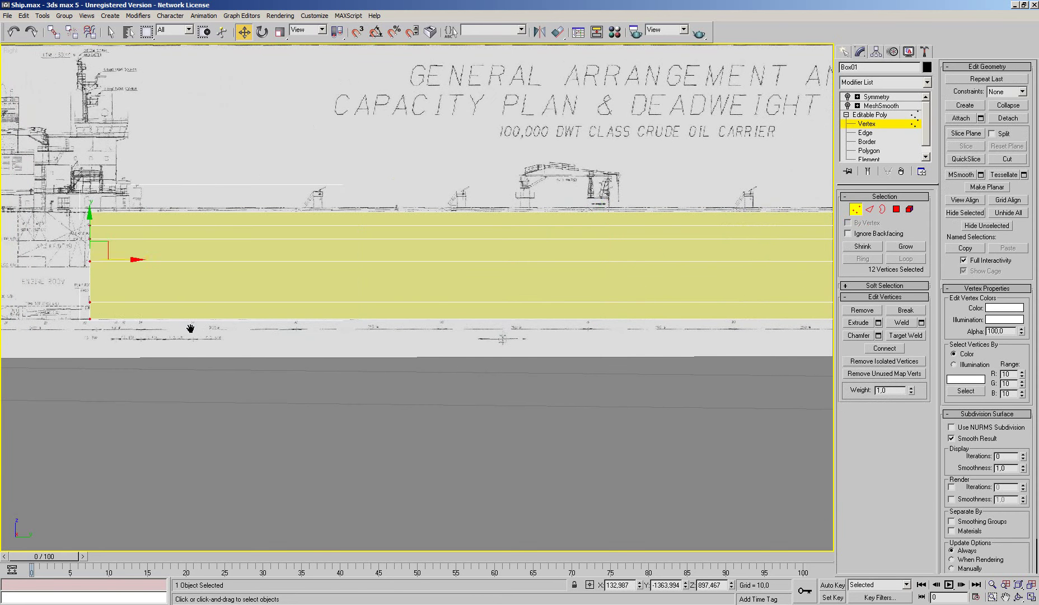
{"action": "middle_click_drag", "start_coordinate": [191, 329], "coordinate": [512, 357]}
{"action": "scroll", "coordinate": [512, 357], "scroll_direction": "up", "scroll_amount": 2}
{"action": "scroll", "coordinate": [519, 357], "scroll_direction": "up", "scroll_amount": 2}
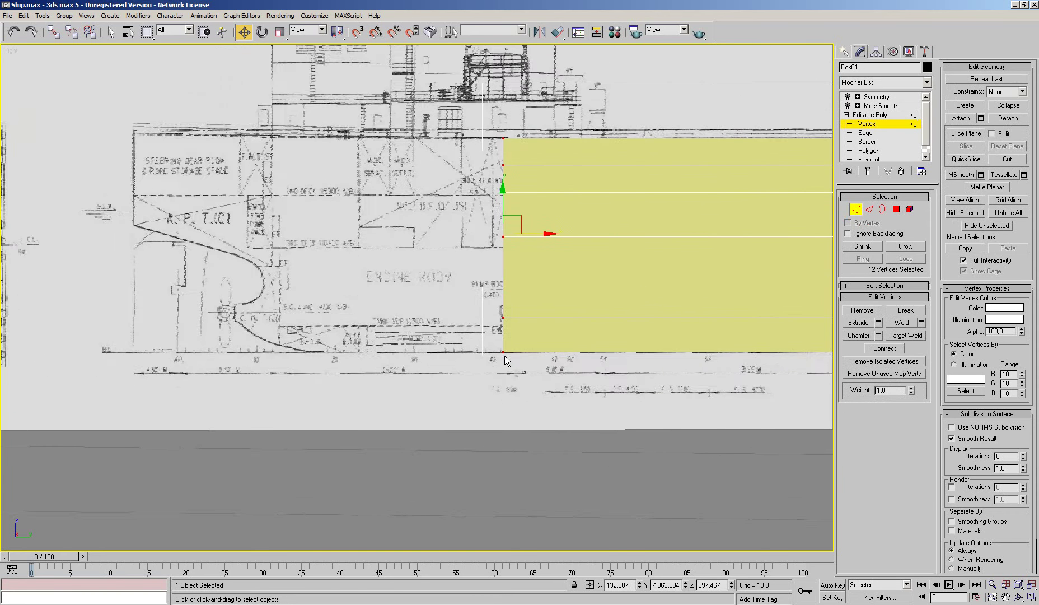
In the Top view, return to object level and select the Object01 plan drawing
{"action": "key", "text": "t"}
{"action": "scroll", "coordinate": [520, 372], "scroll_direction": "down", "scroll_amount": 4}
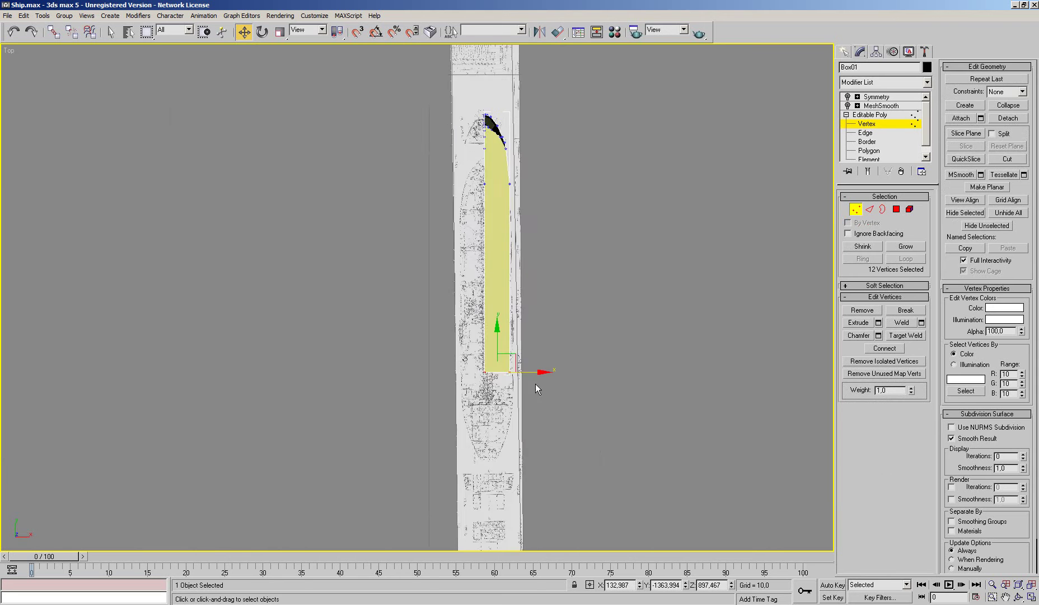
{"action": "scroll", "coordinate": [535, 384], "scroll_direction": "up", "scroll_amount": 2}
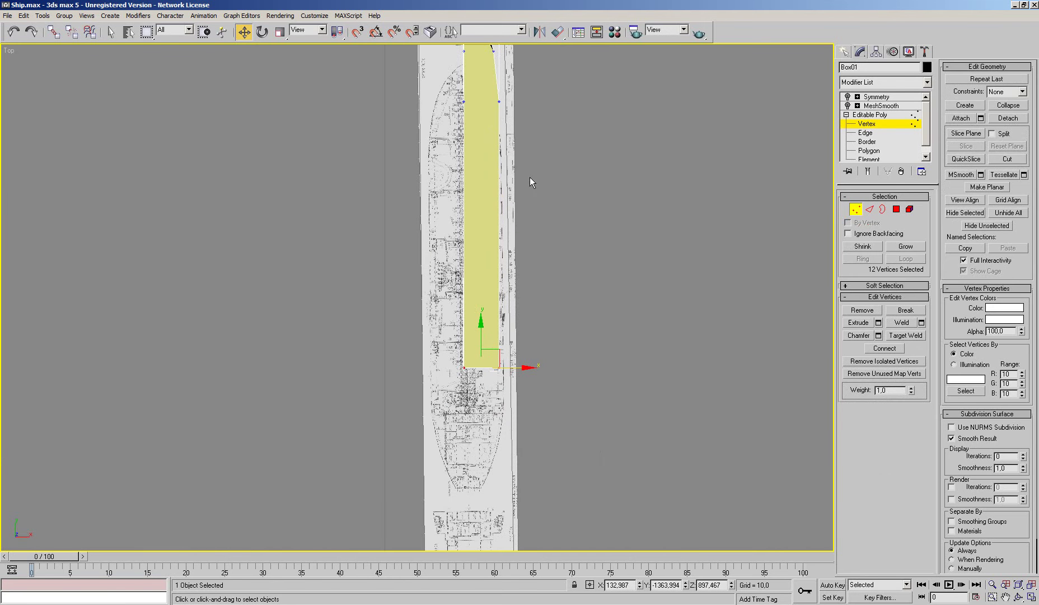
{"action": "middle_click_drag", "start_coordinate": [597, 359], "coordinate": [643, 527]}
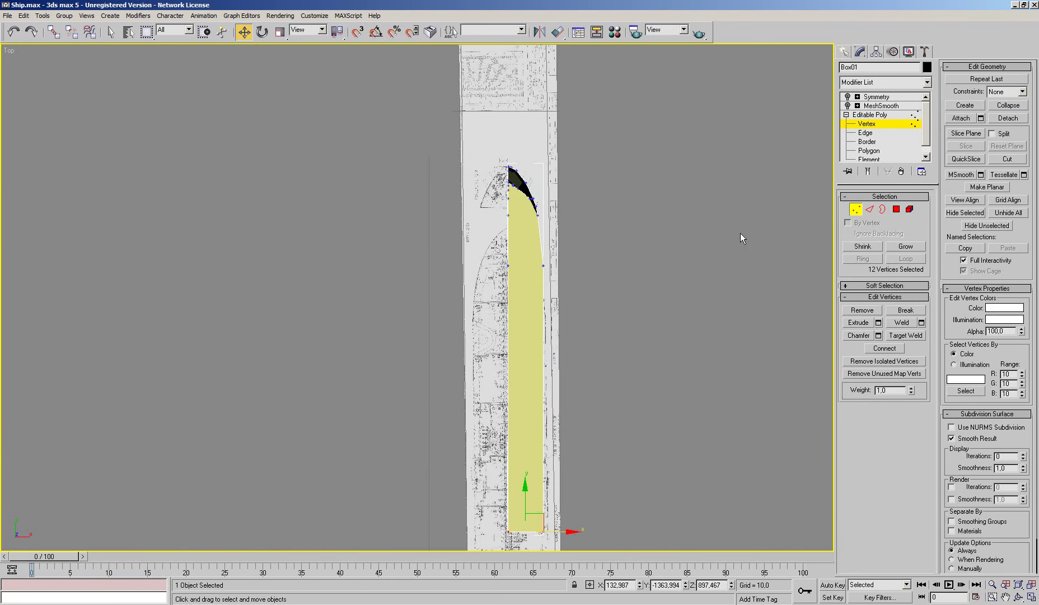
{"action": "key", "text": "ctrl+b"}
{"action": "middle_click_drag", "start_coordinate": [740, 233], "coordinate": [594, 260]}
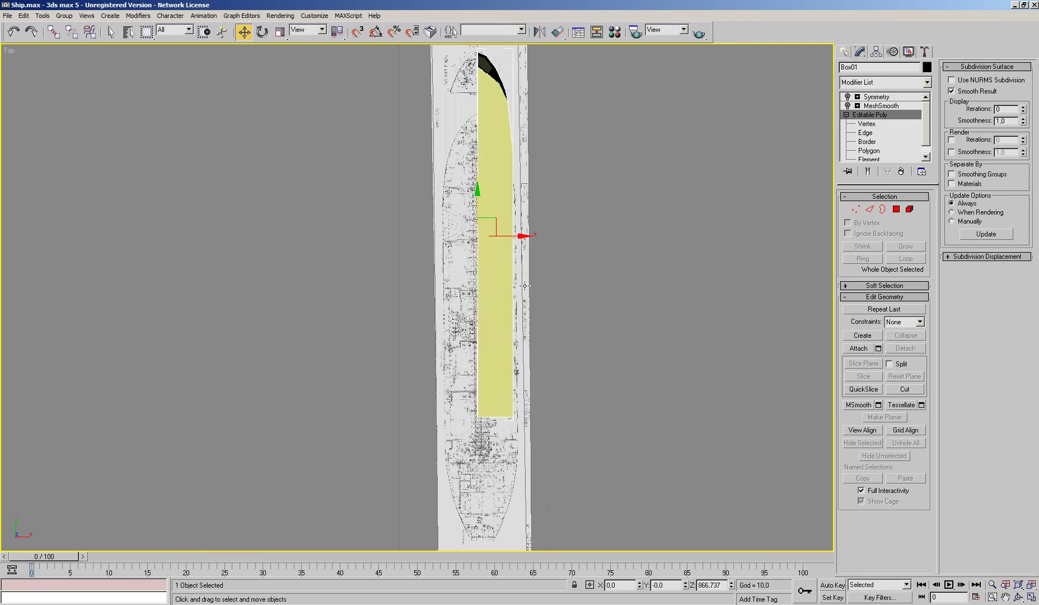
{"action": "left_click", "coordinate": [496, 262]}
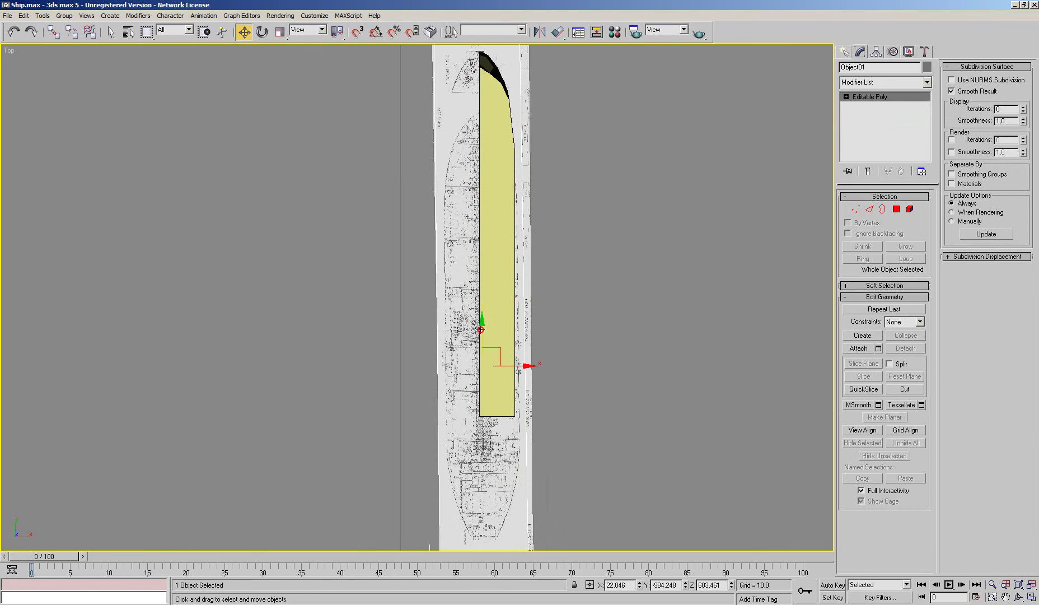
Nudge the Object01 plan drawing slightly left to line up with the hull
{"action": "scroll", "coordinate": [515, 207], "scroll_direction": "up", "scroll_amount": 4}
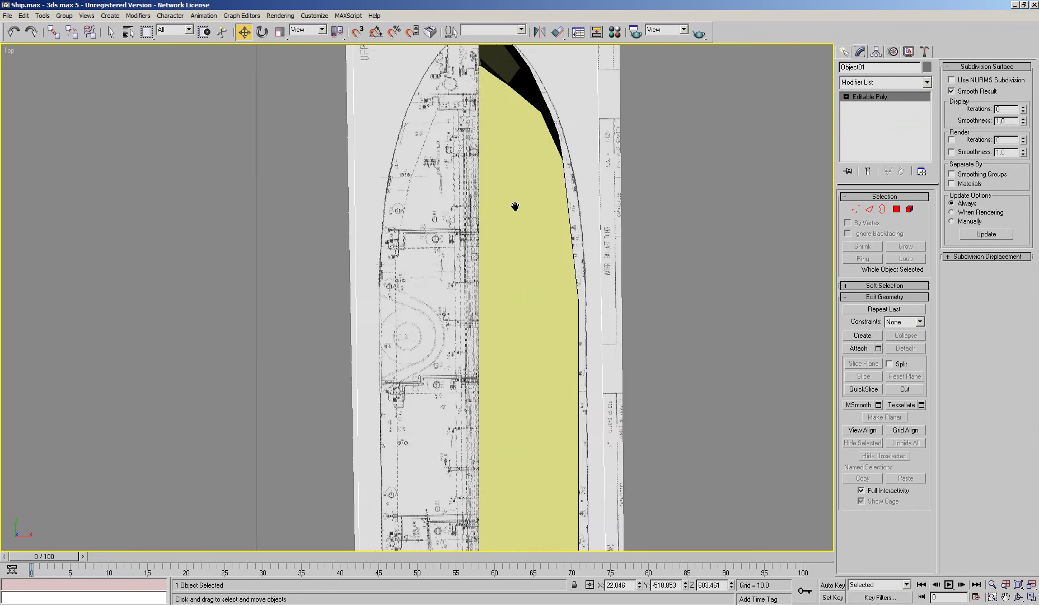
{"action": "middle_click_drag", "start_coordinate": [515, 207], "coordinate": [593, 218]}
{"action": "scroll", "coordinate": [596, 204], "scroll_direction": "down", "scroll_amount": 1}
{"action": "scroll", "coordinate": [596, 213], "scroll_direction": "down", "scroll_amount": 1}
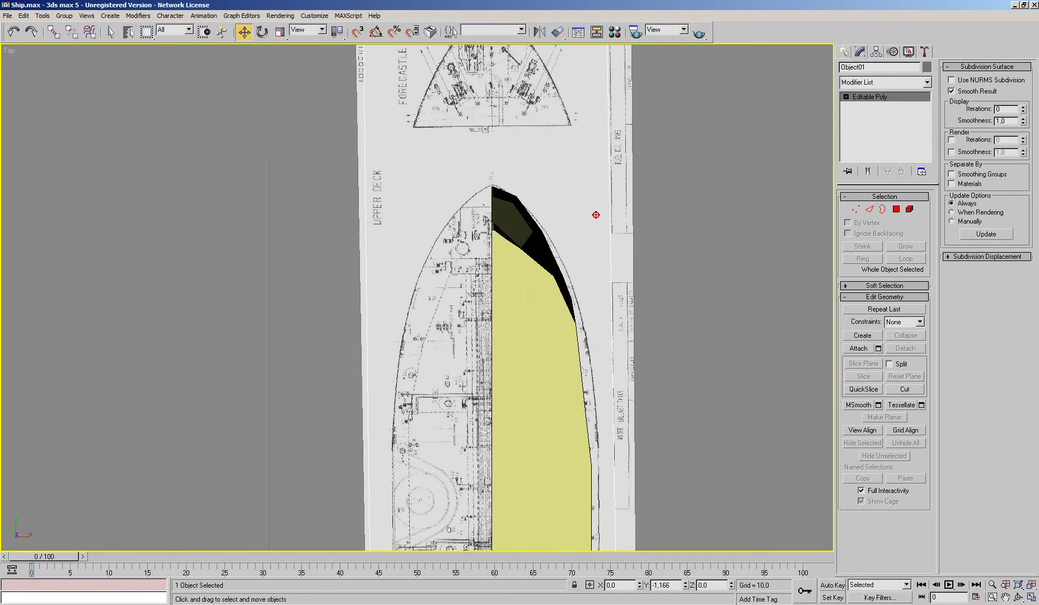
{"action": "scroll", "coordinate": [597, 267], "scroll_direction": "down", "scroll_amount": 1}
{"action": "scroll", "coordinate": [564, 358], "scroll_direction": "down", "scroll_amount": 1}
{"action": "middle_click_drag", "start_coordinate": [563, 358], "coordinate": [566, 374]}
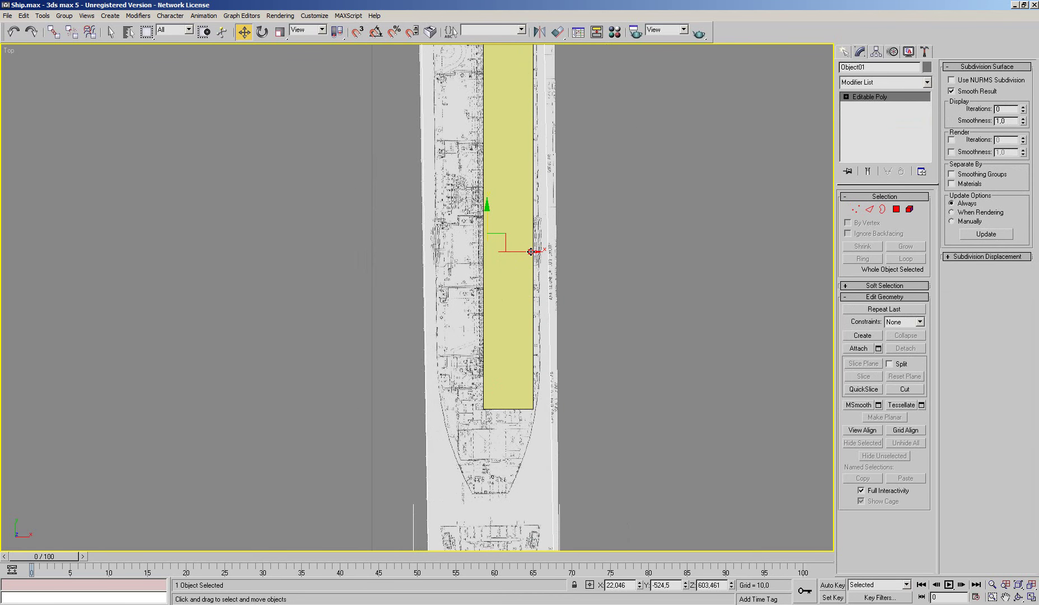
{"action": "left_click_drag", "start_coordinate": [530, 253], "coordinate": [530, 252]}
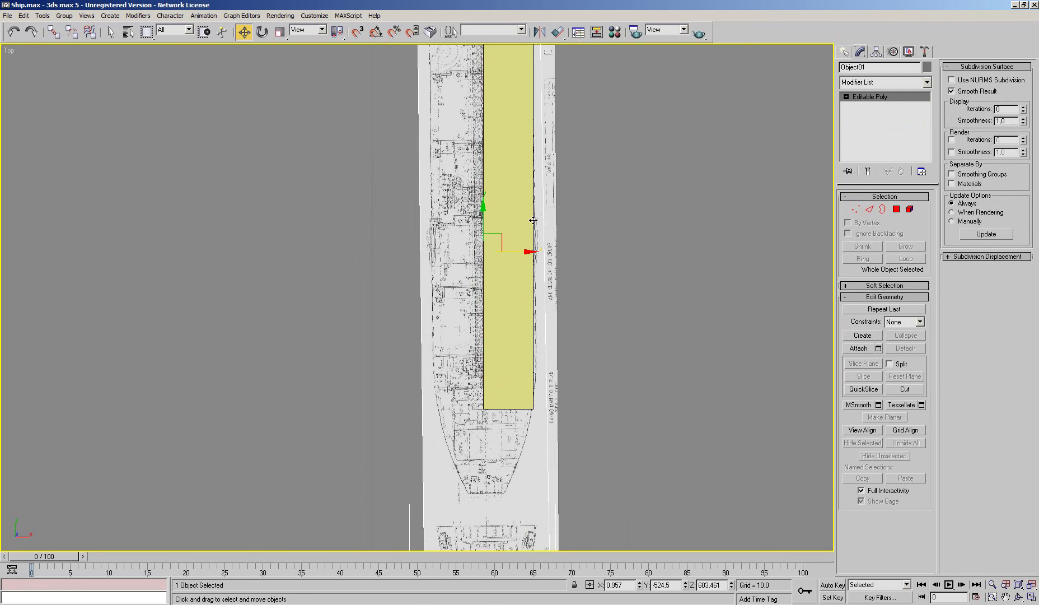
{"action": "mouse_move", "coordinate": [546, 156]}
{"action": "middle_mouse_down"}
{"action": "mouse_move", "coordinate": [561, 242]}
{"action": "mouse_move", "coordinate": [567, 114]}
{"action": "middle_mouse_up"}
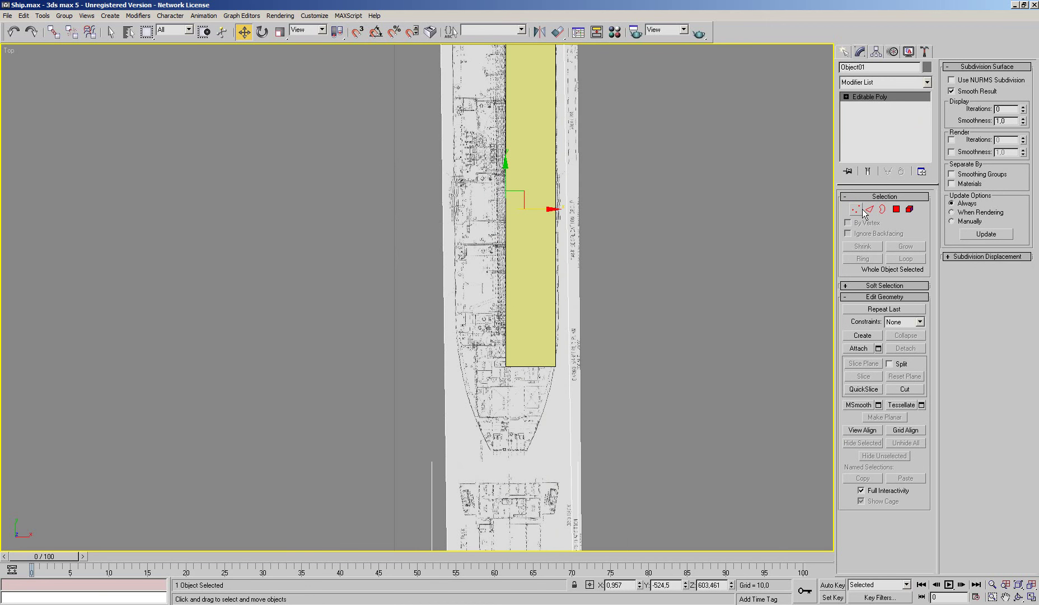
Toggle Vertex level on the drawing plane and switch to the Right view
{"action": "key", "text": "1"}
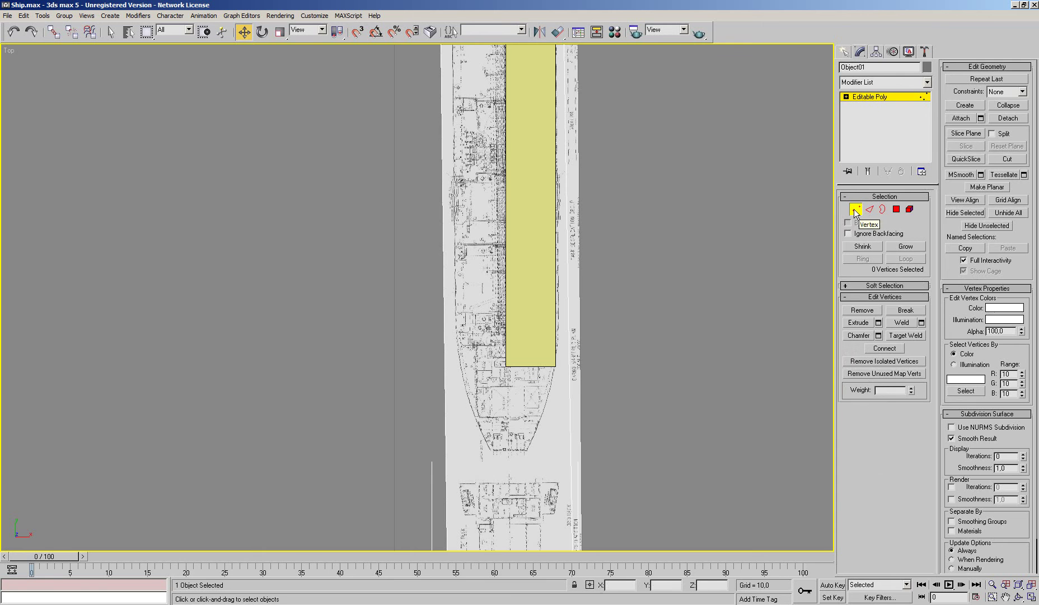
{"action": "key", "text": "1"}
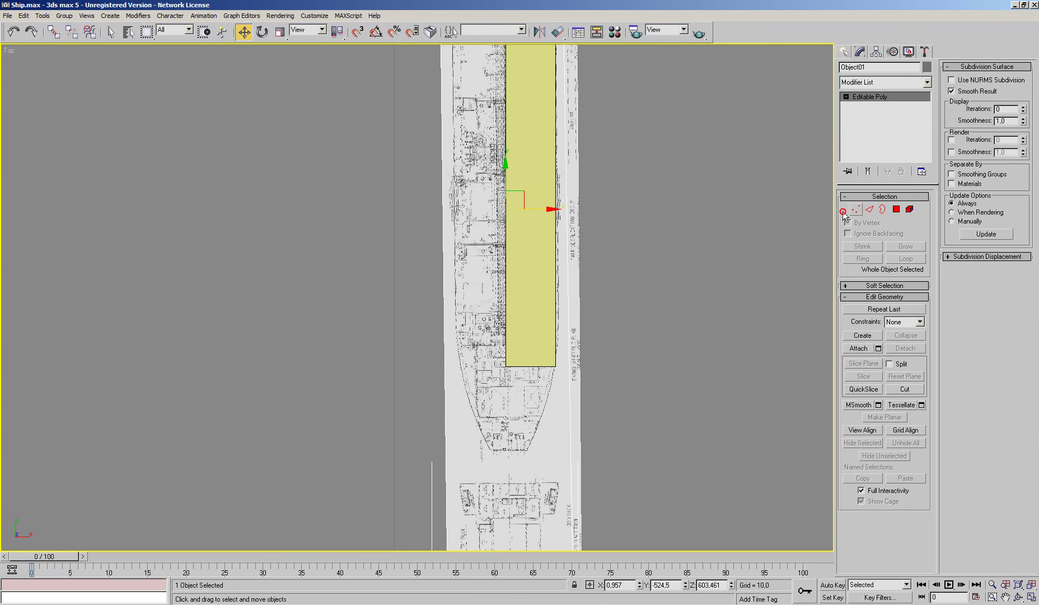
{"action": "key", "text": "1"}
{"action": "key", "text": "r"}
{"action": "scroll", "coordinate": [453, 292], "scroll_direction": "up", "scroll_amount": 3}
Turn on Edged Faces in the side viewport
{"action": "scroll", "coordinate": [640, 304], "scroll_direction": "up", "scroll_amount": 3}
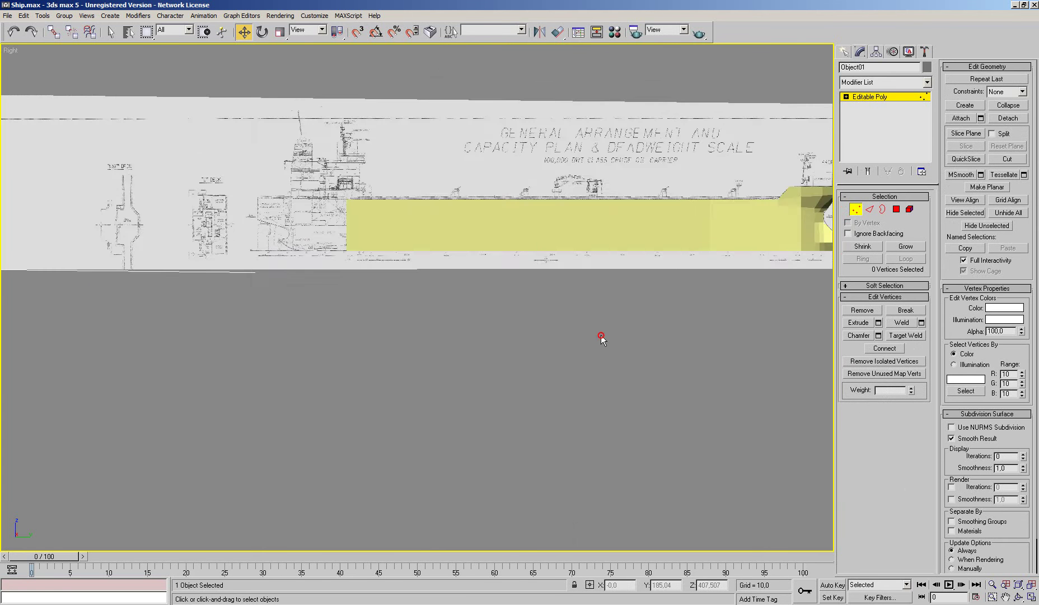
{"action": "middle_click_drag", "start_coordinate": [737, 331], "coordinate": [779, 367]}
{"action": "right_click", "coordinate": [11, 52]}
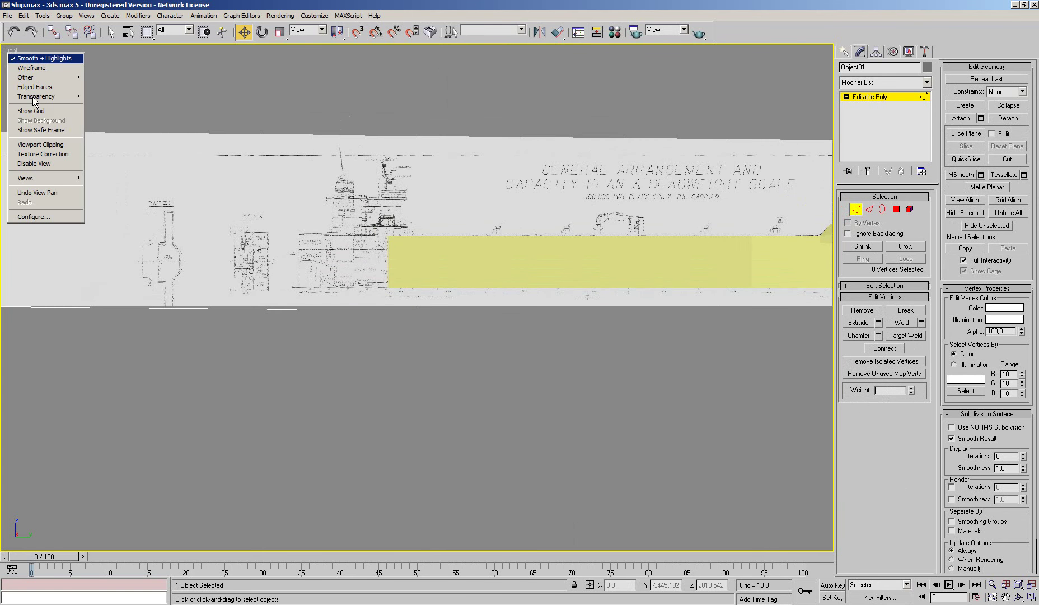
{"action": "left_click", "coordinate": [35, 86]}
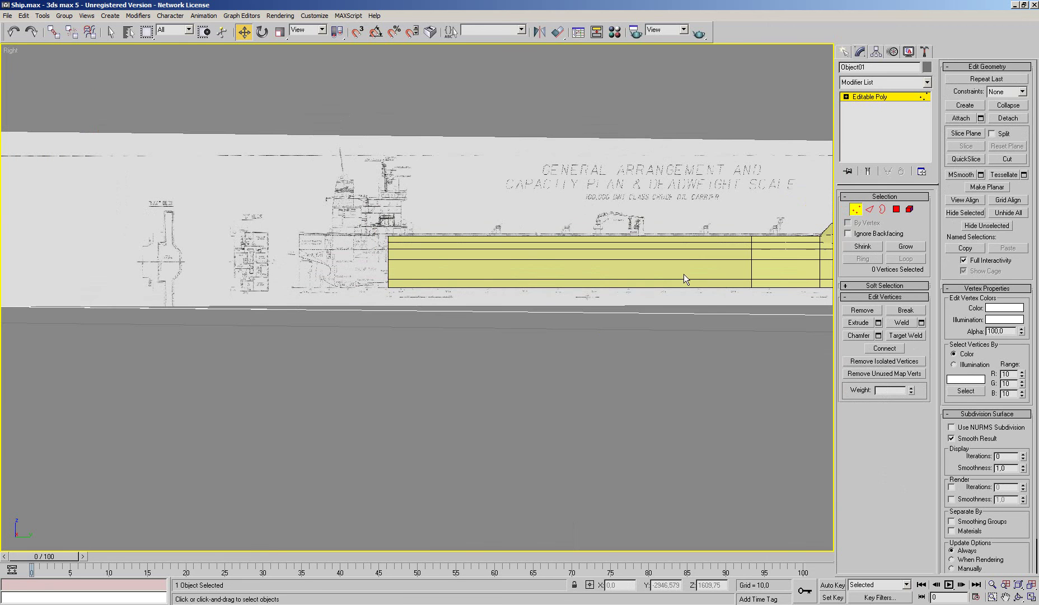
Select Box01's rear-end vertices and drag them further left along X toward the stern
{"action": "left_click", "coordinate": [856, 211]}
{"action": "left_click", "coordinate": [856, 212]}
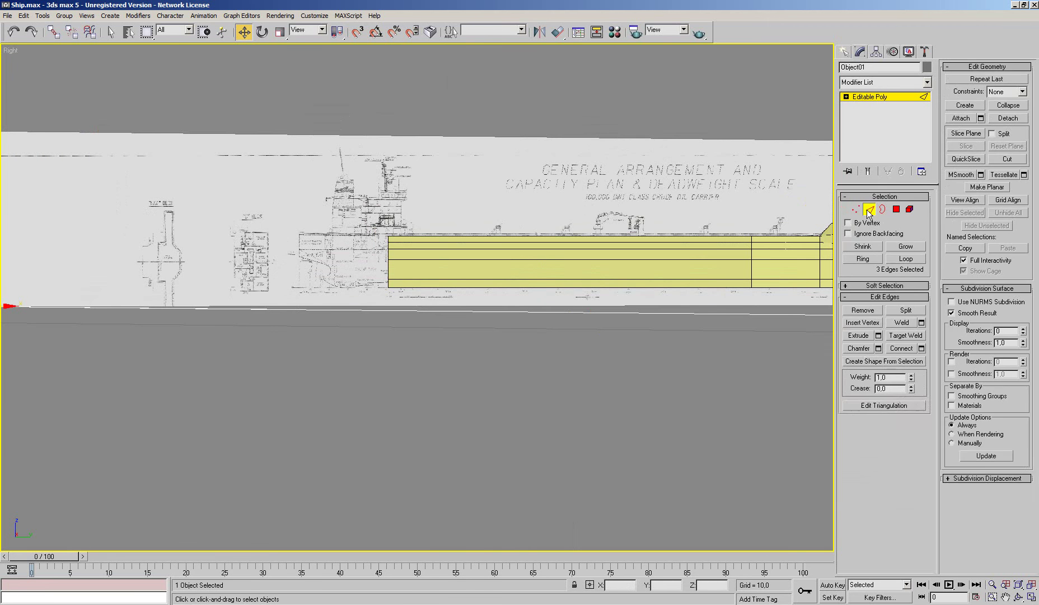
{"action": "left_click", "coordinate": [774, 122]}
{"action": "left_click", "coordinate": [774, 268]}
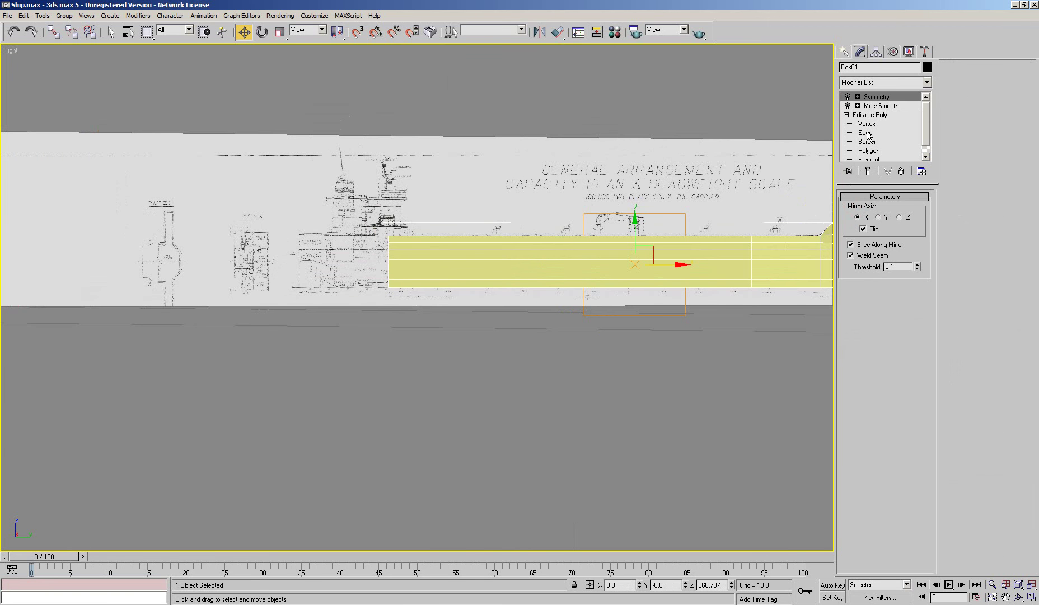
{"action": "left_click", "coordinate": [870, 115]}
{"action": "left_click_drag", "start_coordinate": [442, 209], "coordinate": [339, 325]}
{"action": "middle_click_drag", "start_coordinate": [339, 325], "coordinate": [350, 332]}
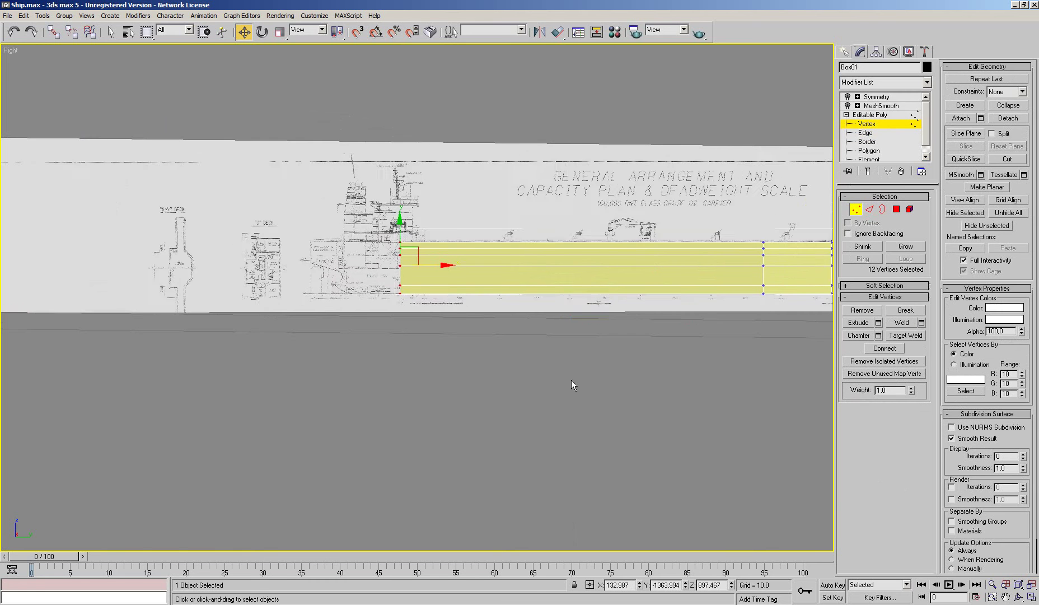
{"action": "scroll", "coordinate": [499, 297], "scroll_direction": "up", "scroll_amount": 2}
{"action": "scroll", "coordinate": [482, 271], "scroll_direction": "up", "scroll_amount": 2}
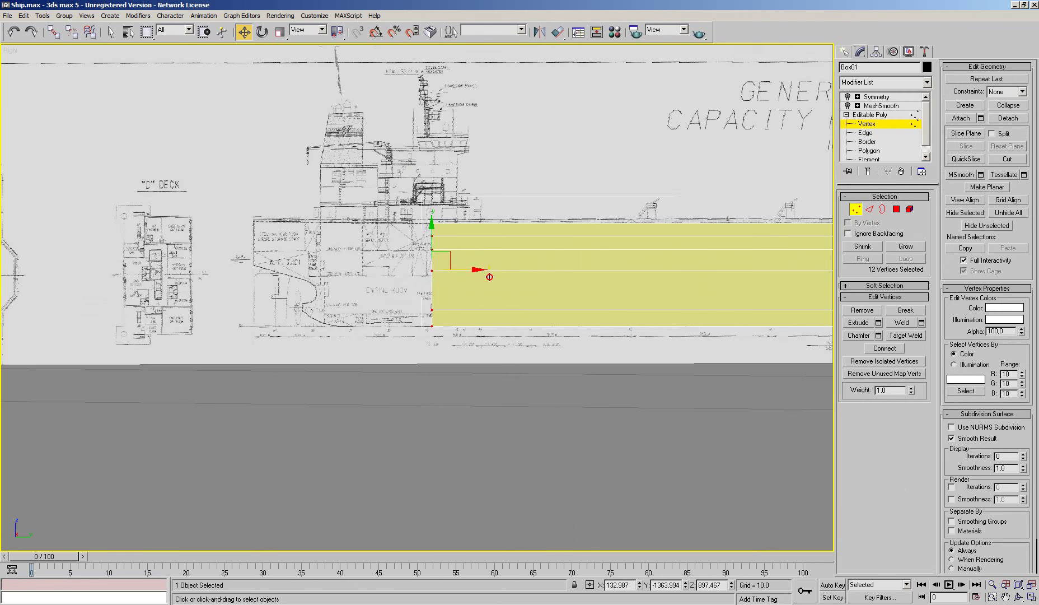
{"action": "left_click_drag", "start_coordinate": [489, 277], "coordinate": [311, 276]}
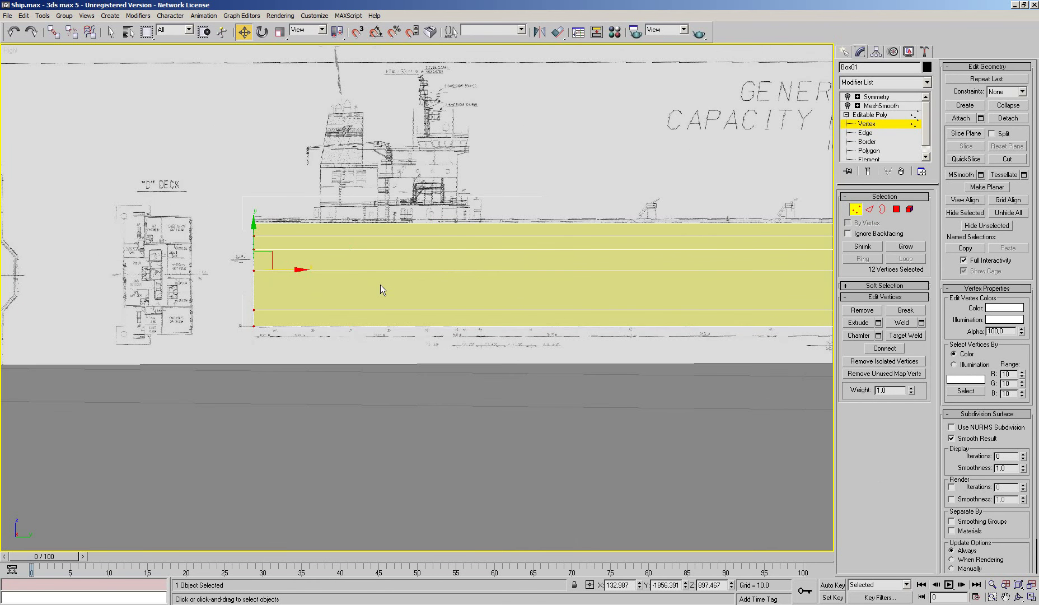
{"action": "key", "text": "t"}
{"action": "scroll", "coordinate": [528, 348], "scroll_direction": "up", "scroll_amount": 2}
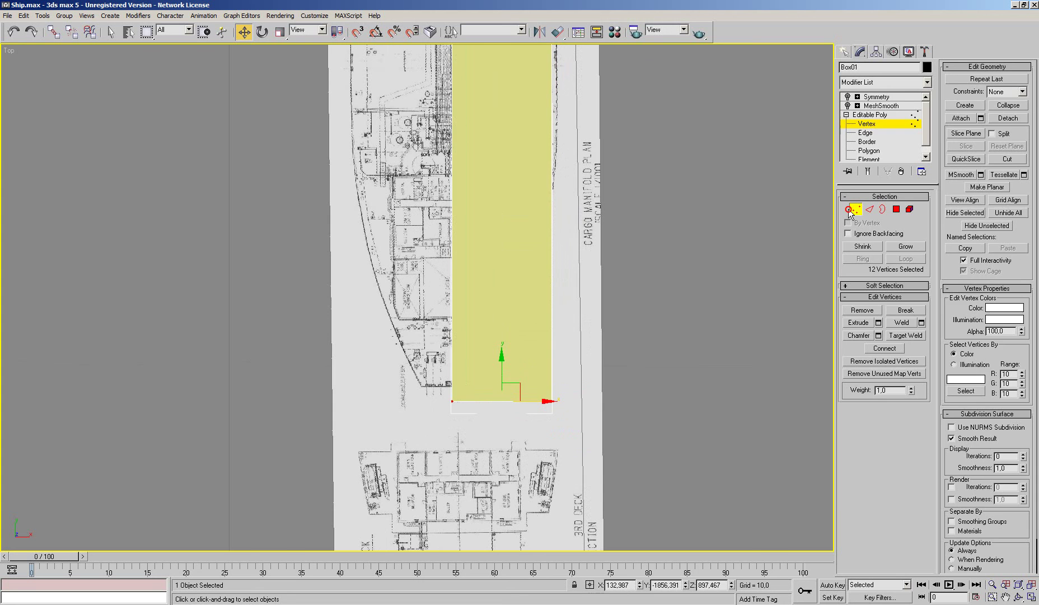
Shift the Object01 plan drawing a few units along Y using the Offset type-in
{"action": "left_click", "coordinate": [423, 226]}
{"action": "left_click_drag", "start_coordinate": [423, 226], "coordinate": [426, 226]}
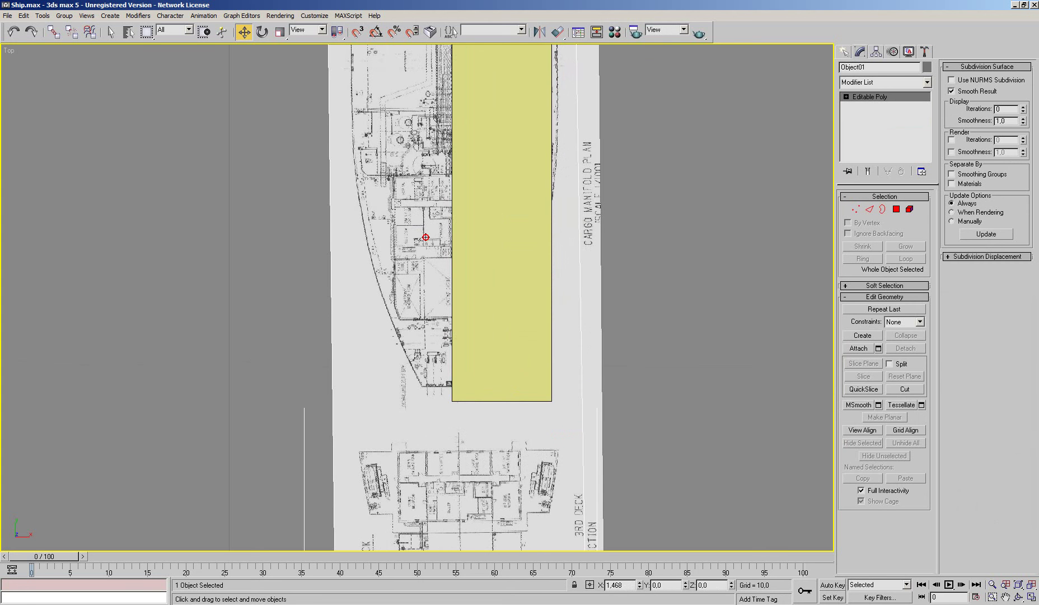
{"action": "left_click", "coordinate": [13, 32]}
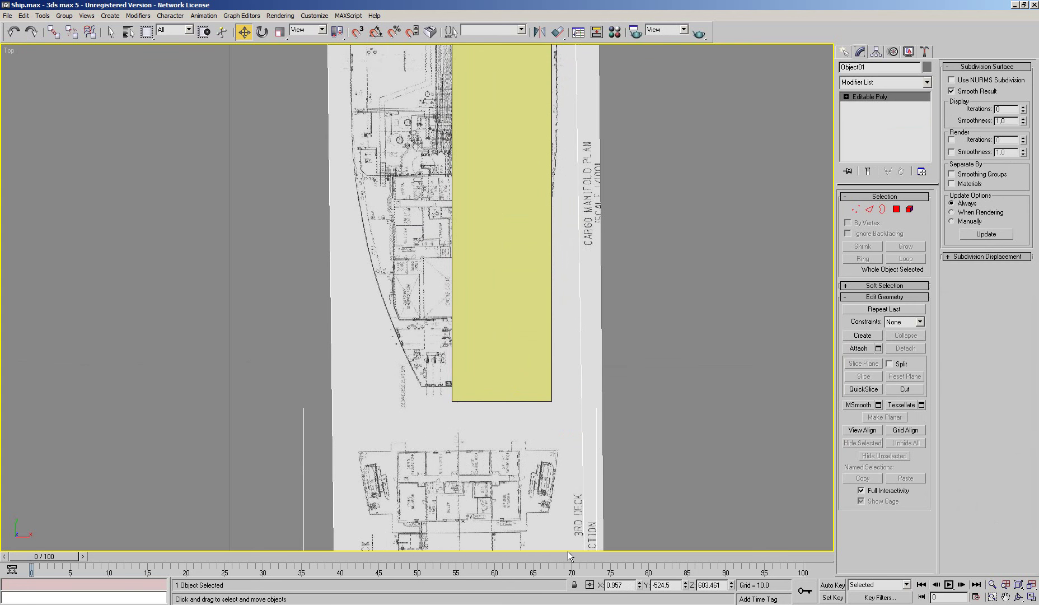
{"action": "left_click", "coordinate": [589, 584]}
{"action": "left_click_drag", "start_coordinate": [685, 587], "coordinate": [688, 599]}
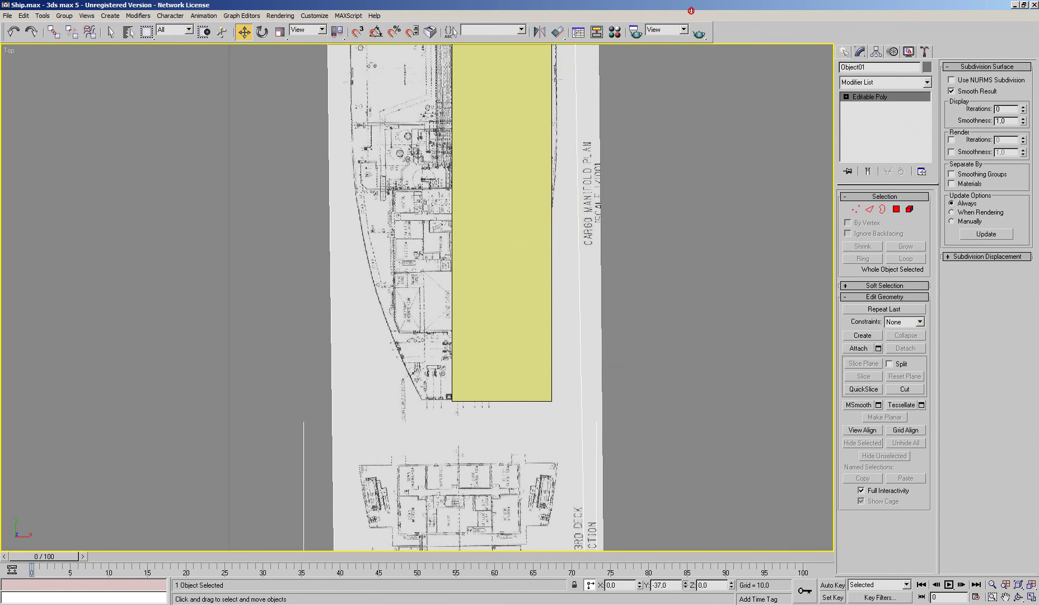
Select edges on the drawing plane, then pick Object02 and activate Select Object
{"action": "scroll", "coordinate": [568, 319], "scroll_direction": "up", "scroll_amount": 2}
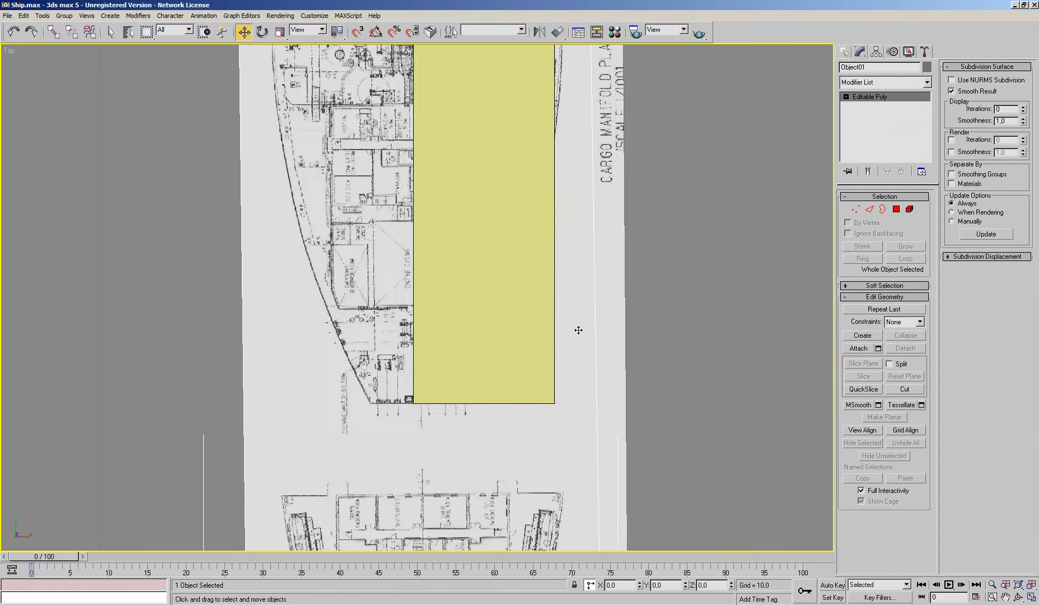
{"action": "scroll", "coordinate": [497, 391], "scroll_direction": "up", "scroll_amount": 2}
{"action": "scroll", "coordinate": [533, 341], "scroll_direction": "down", "scroll_amount": 2}
{"action": "middle_click_drag", "start_coordinate": [533, 341], "coordinate": [554, 455]}
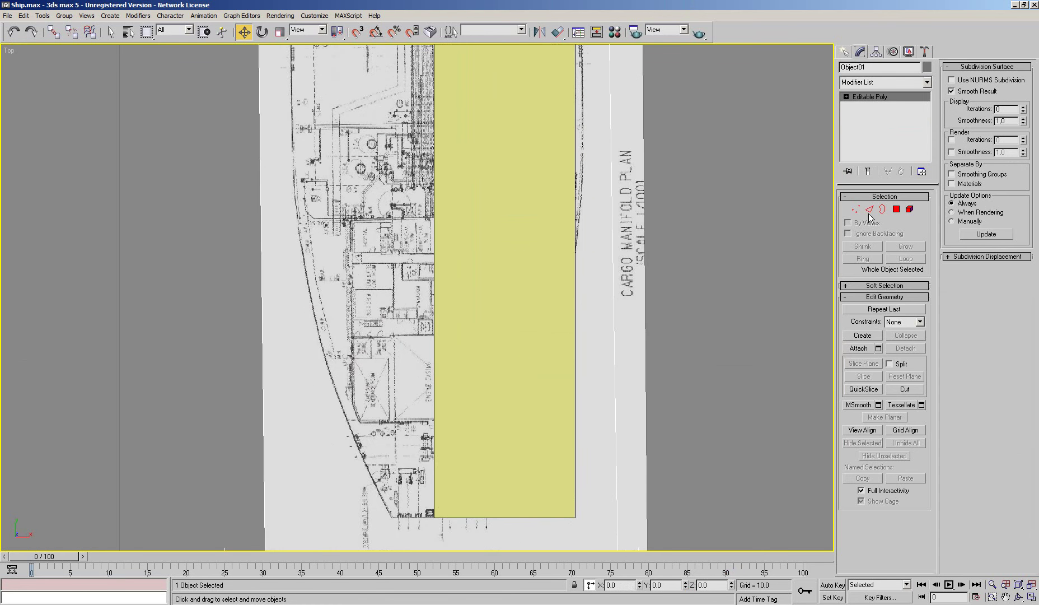
{"action": "left_click", "coordinate": [870, 210]}
{"action": "middle_click_drag", "start_coordinate": [637, 308], "coordinate": [722, 281]}
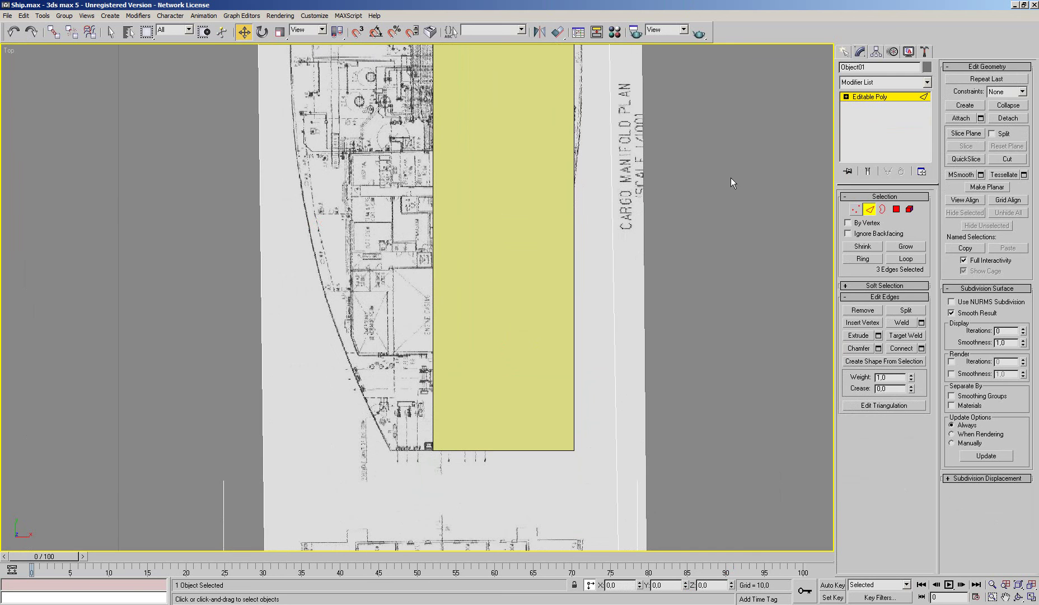
{"action": "left_click_drag", "start_coordinate": [719, 164], "coordinate": [611, 190]}
{"action": "left_click", "coordinate": [868, 212]}
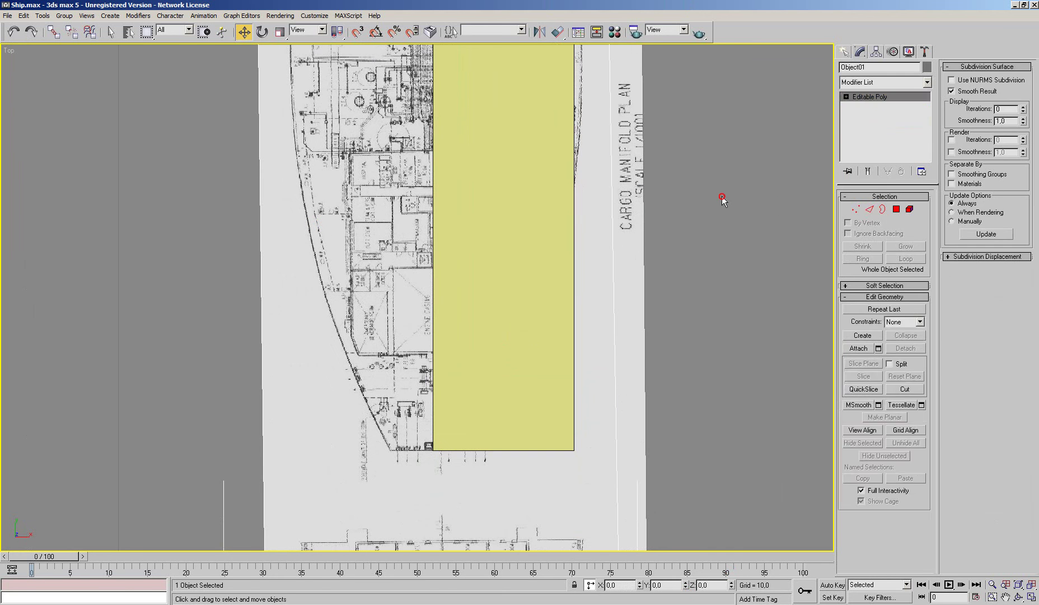
{"action": "left_click", "coordinate": [541, 175]}
{"action": "left_click", "coordinate": [111, 32]}
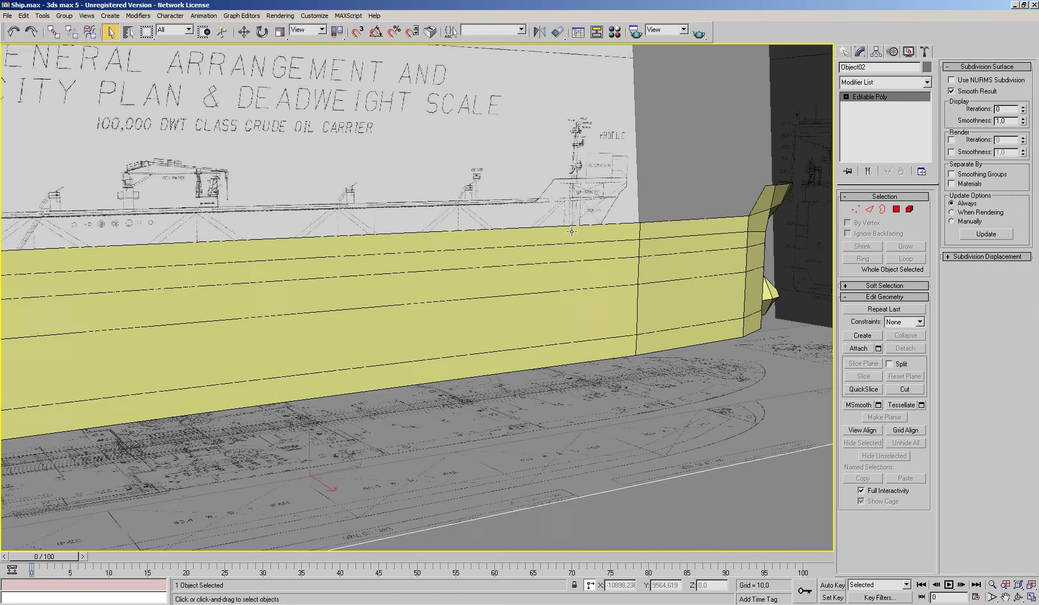
Connect the hull's seven long side edges with 1 new edge segment
{"action": "scroll", "coordinate": [793, 248], "scroll_direction": "down", "scroll_amount": 5}
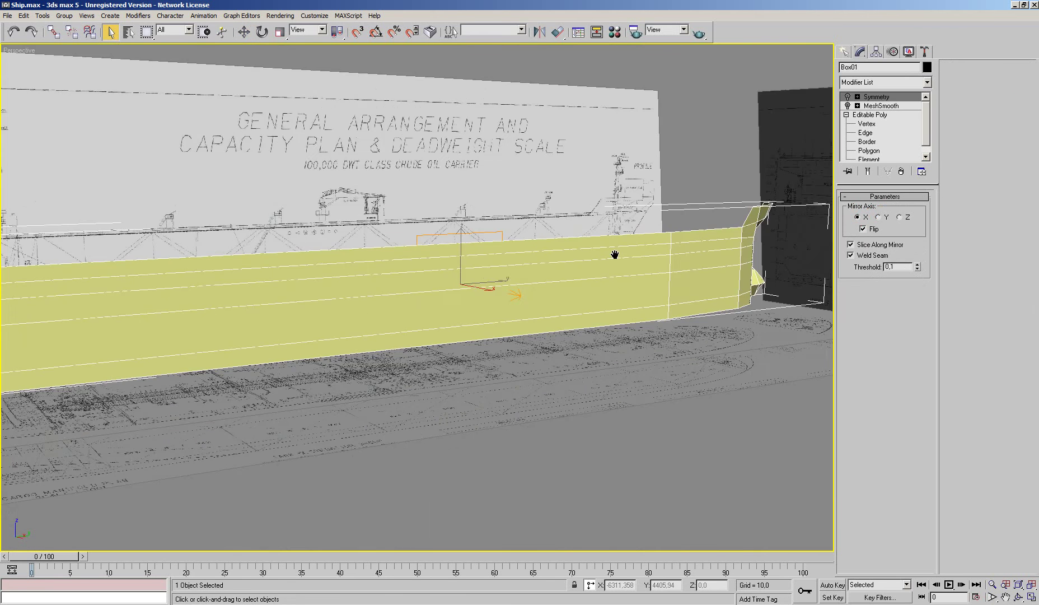
{"action": "middle_click_drag", "start_coordinate": [615, 253], "coordinate": [760, 228], "text": "alt"}
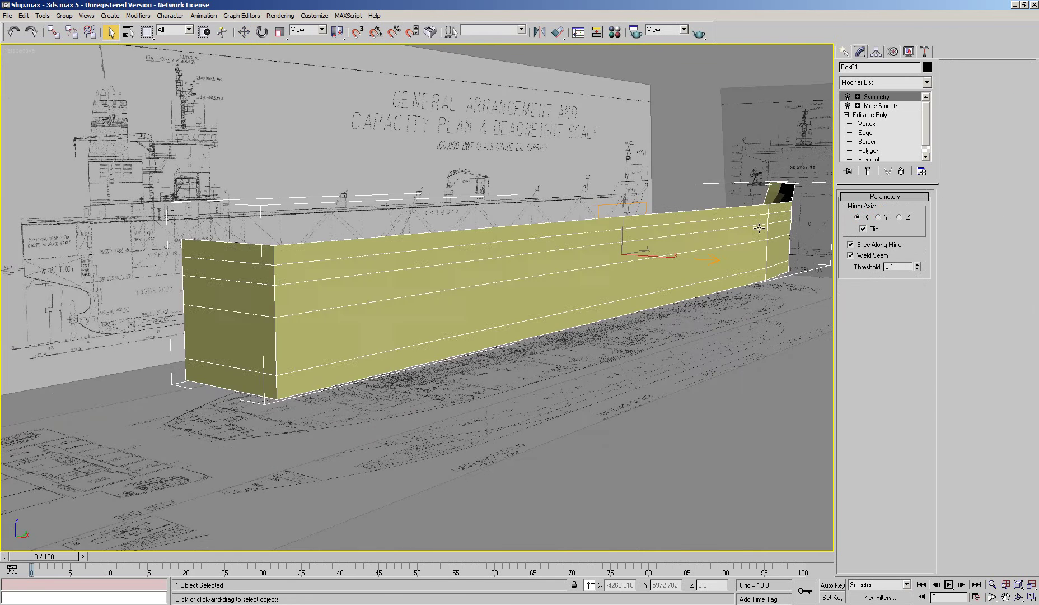
{"action": "left_click", "coordinate": [866, 123]}
{"action": "left_click", "coordinate": [869, 209]}
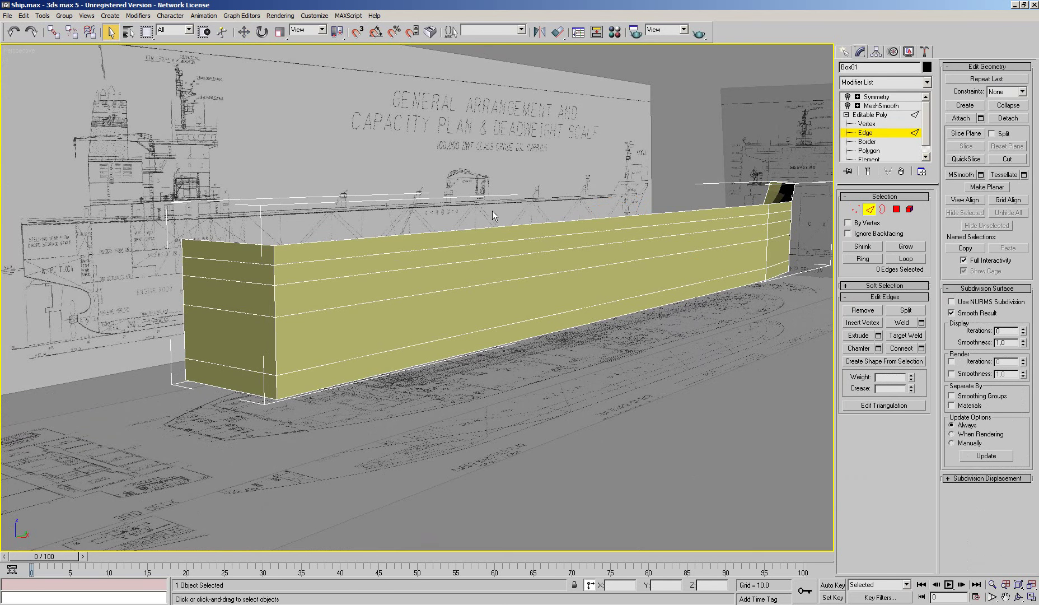
{"action": "left_click_drag", "start_coordinate": [489, 440], "coordinate": [495, 219]}
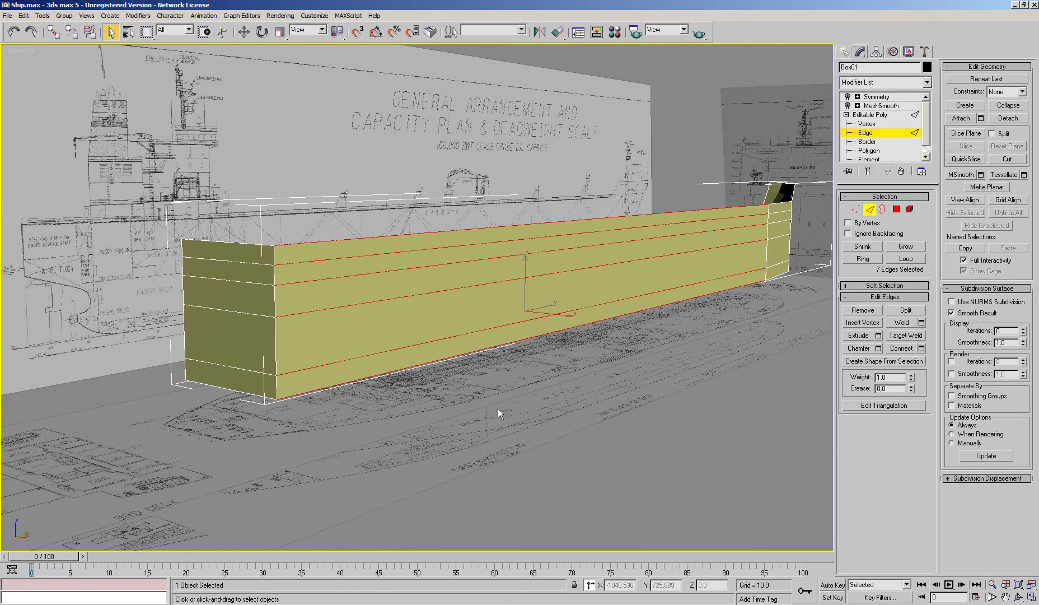
{"action": "left_click", "coordinate": [921, 347]}
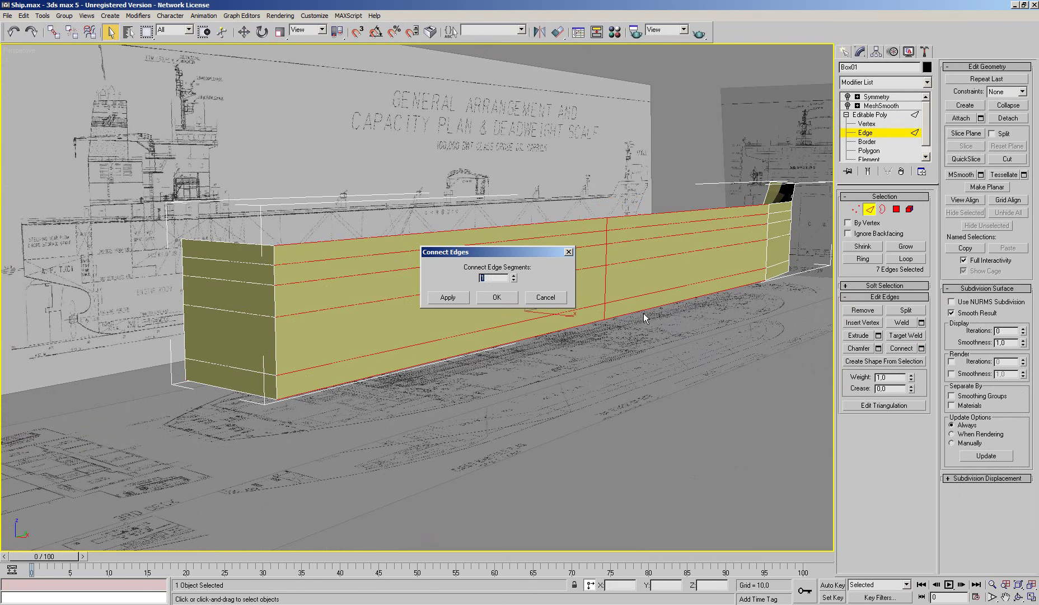
{"action": "left_click", "coordinate": [497, 297]}
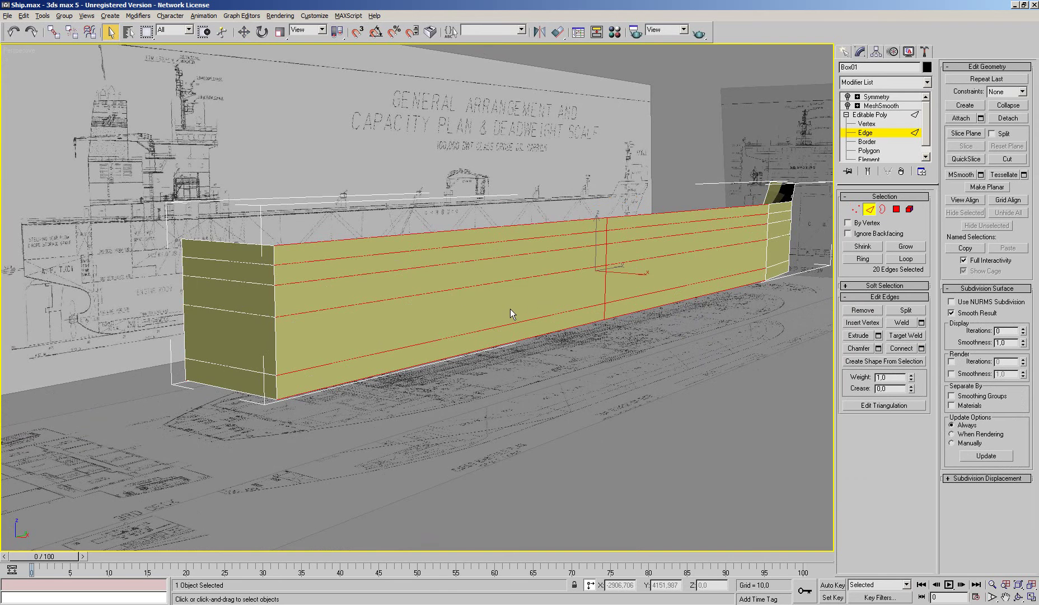
Loop-select the new vertical edge, set Constraints to Edge, and view from Top
{"action": "scroll", "coordinate": [512, 310], "scroll_direction": "up", "scroll_amount": 3}
{"action": "scroll", "coordinate": [512, 310], "scroll_direction": "up", "scroll_amount": 2}
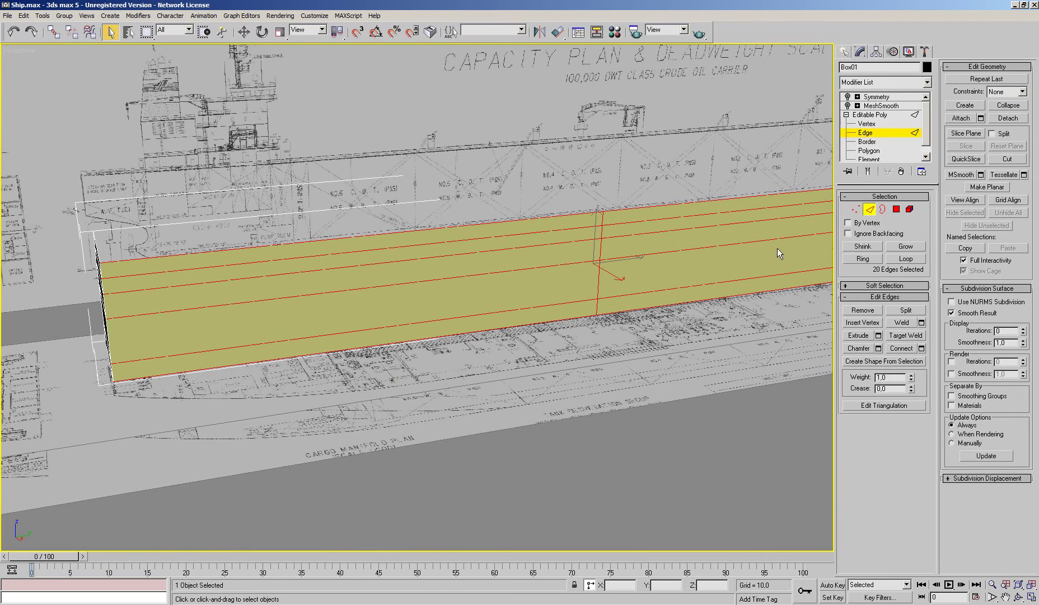
{"action": "left_click", "coordinate": [598, 286]}
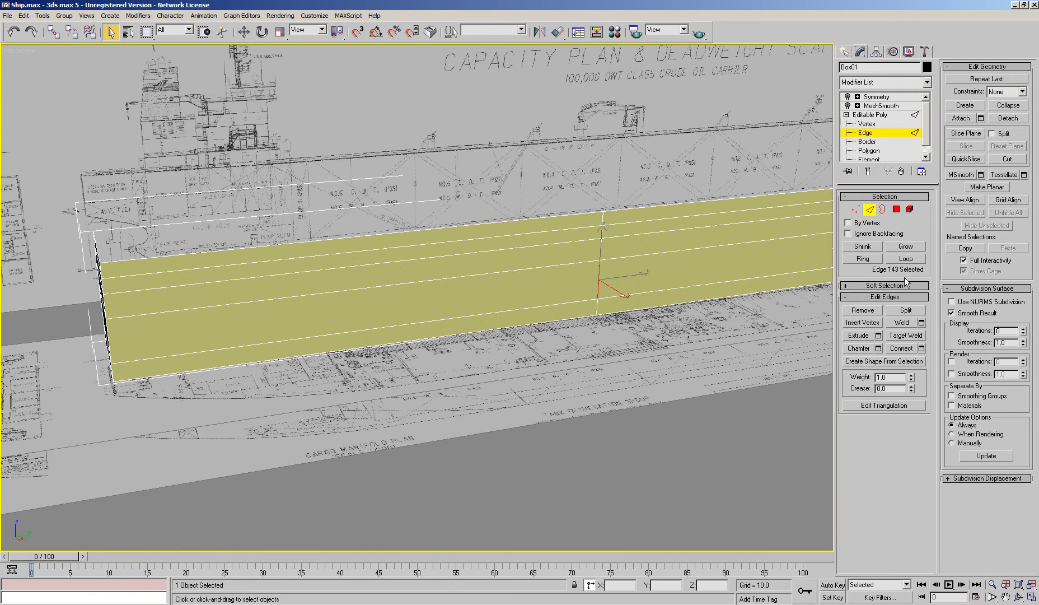
{"action": "left_click", "coordinate": [905, 258]}
{"action": "middle_click_drag", "start_coordinate": [663, 258], "coordinate": [517, 201], "text": "alt"}
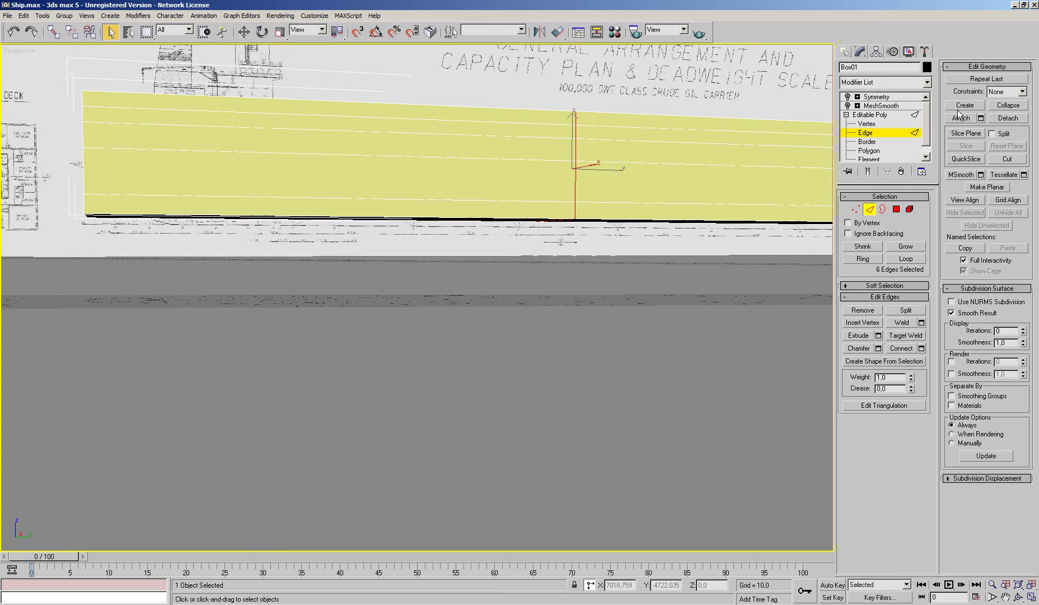
{"action": "left_click", "coordinate": [1022, 92]}
{"action": "left_click", "coordinate": [995, 109]}
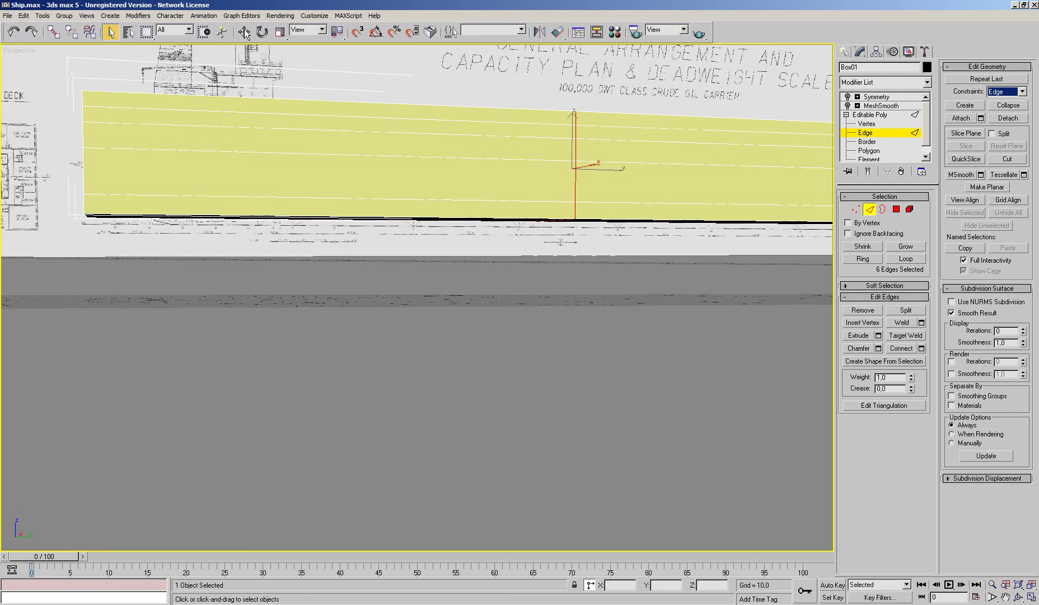
{"action": "key", "text": "w"}
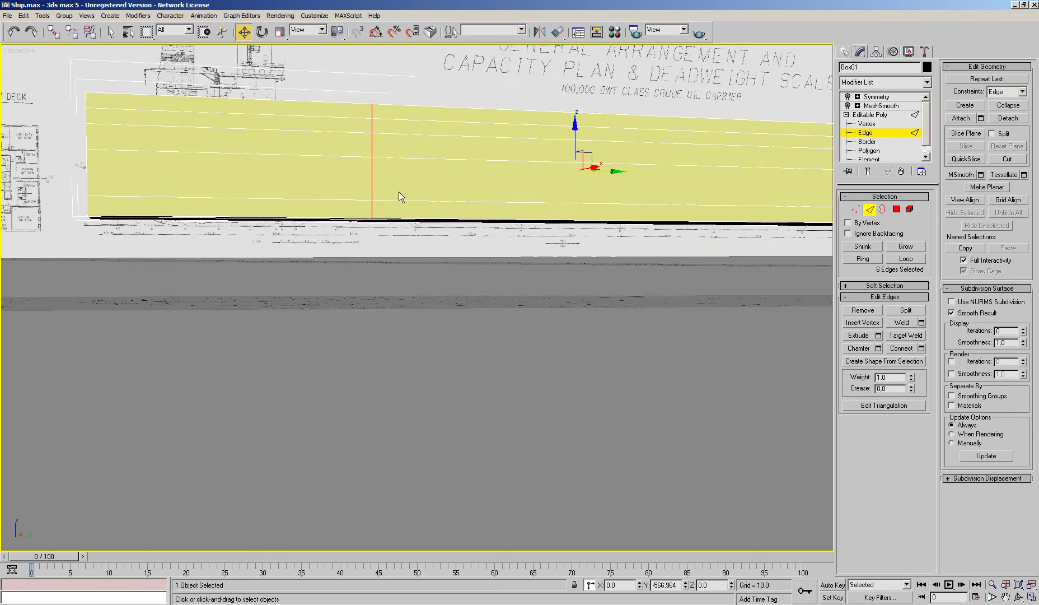
{"action": "key", "text": "t"}
{"action": "scroll", "coordinate": [520, 262], "scroll_direction": "up", "scroll_amount": 3}
Slide the edge loop and the middle hull vertices further along the hull in the top view
{"action": "scroll", "coordinate": [448, 308], "scroll_direction": "up", "scroll_amount": 3}
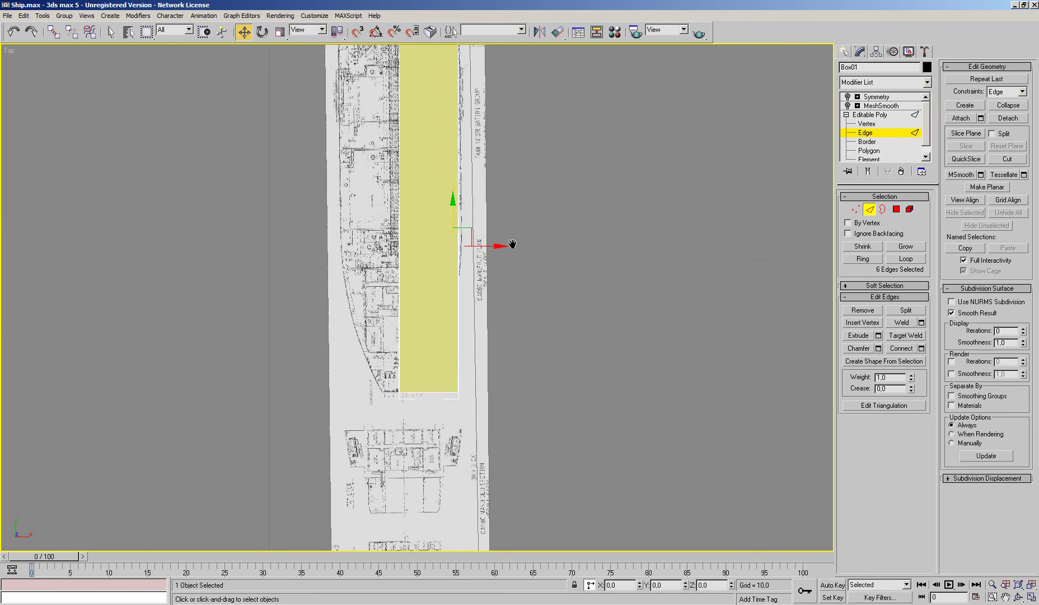
{"action": "middle_click_drag", "start_coordinate": [448, 308], "coordinate": [524, 215]}
{"action": "left_click_drag", "start_coordinate": [521, 215], "coordinate": [527, 210]}
{"action": "left_click", "coordinate": [855, 209]}
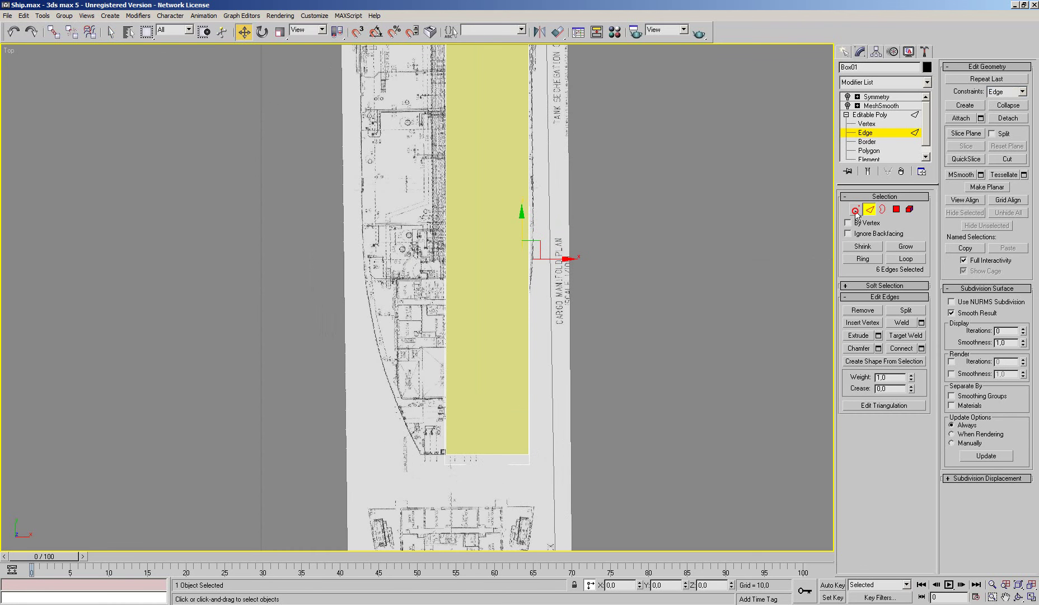
{"action": "left_click_drag", "start_coordinate": [632, 247], "coordinate": [426, 288]}
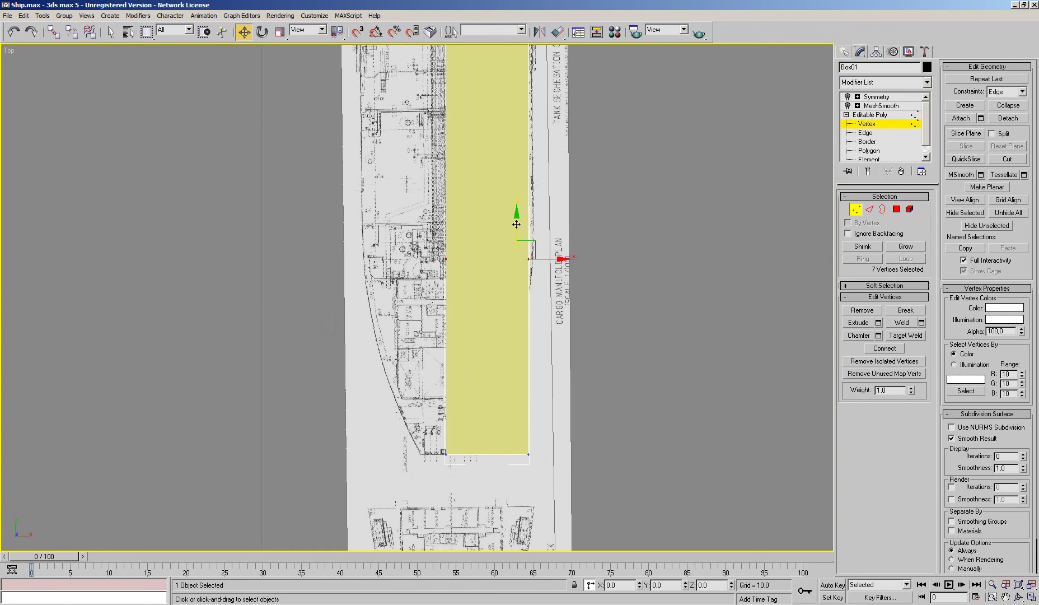
{"action": "left_click_drag", "start_coordinate": [516, 224], "coordinate": [520, 228]}
Pull the bow corner vertices inward so the hull side slants toward the bow
{"action": "left_click_drag", "start_coordinate": [536, 457], "coordinate": [490, 501]}
{"action": "scroll", "coordinate": [527, 347], "scroll_direction": "up", "scroll_amount": 3}
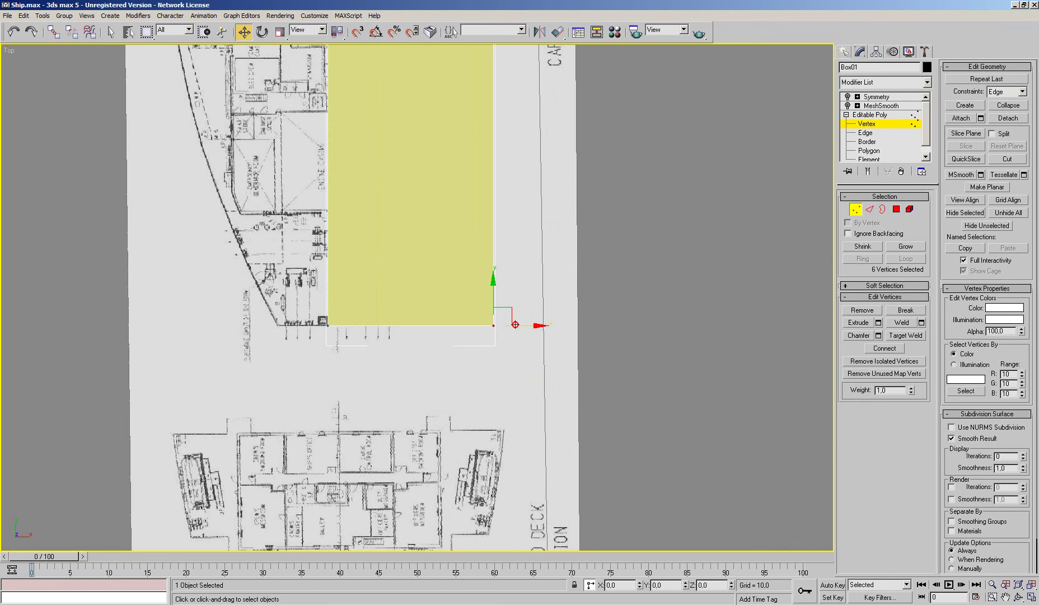
{"action": "left_click_drag", "start_coordinate": [515, 324], "coordinate": [438, 313]}
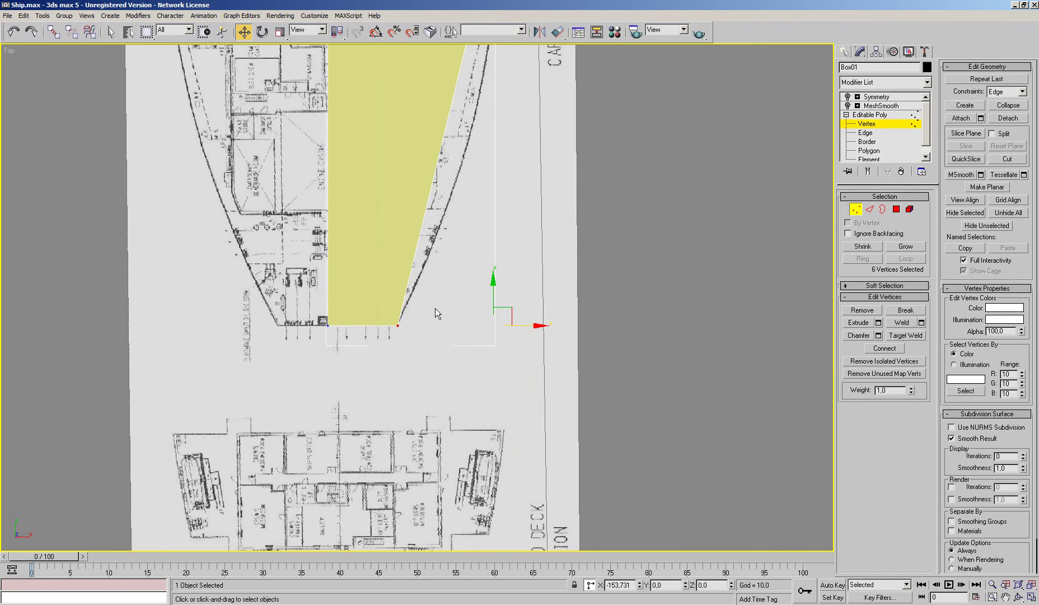
{"action": "middle_click_drag", "start_coordinate": [435, 308], "coordinate": [515, 389]}
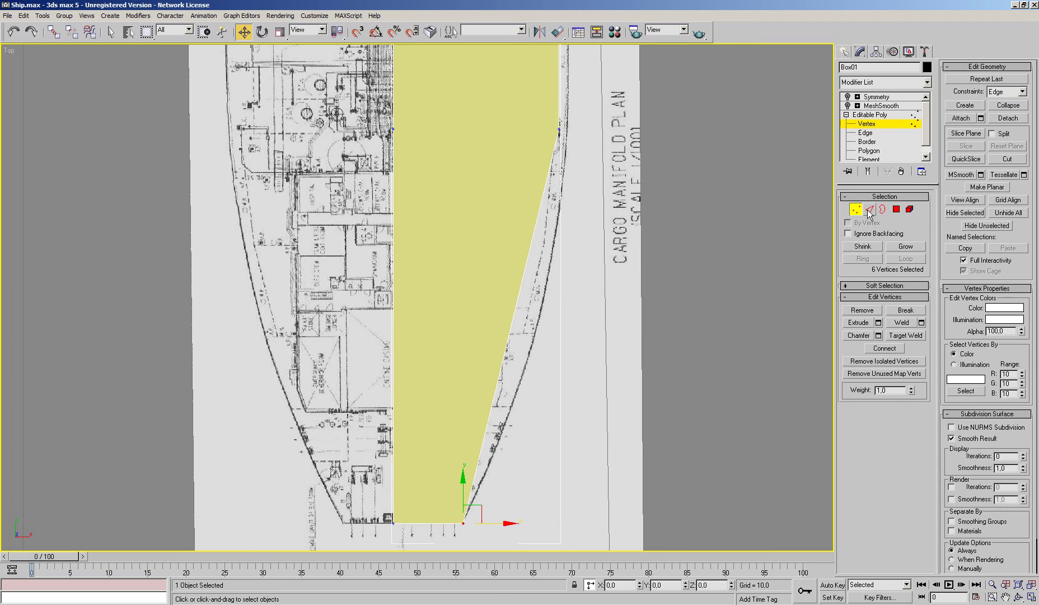
Connect the slanted bow edges to add a new edge across the taper
{"action": "left_click", "coordinate": [868, 210]}
{"action": "key", "text": "ctrl+a"}
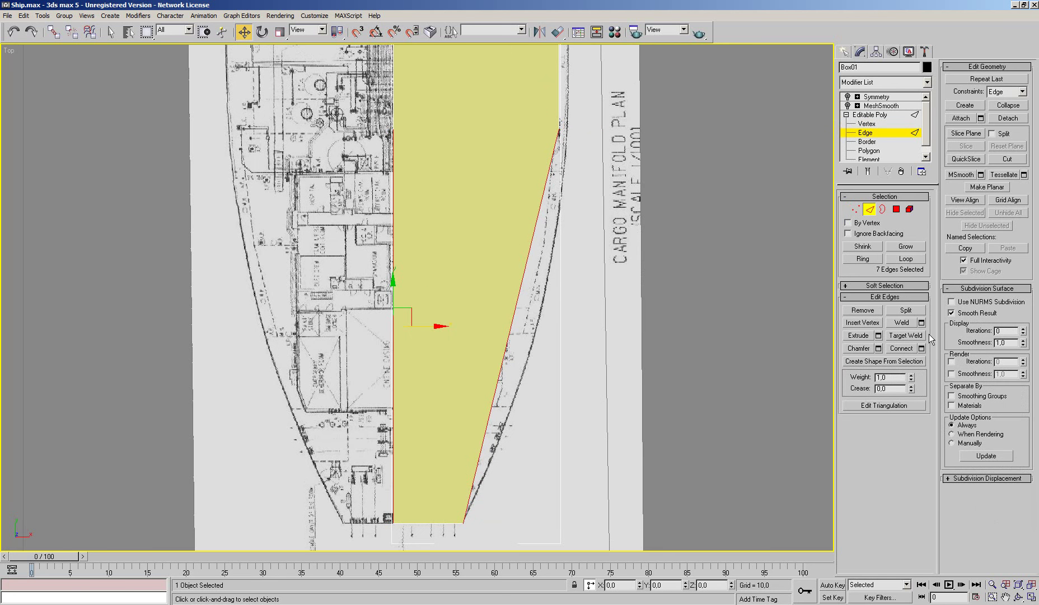
{"action": "left_click", "coordinate": [921, 346]}
{"action": "left_click", "coordinate": [506, 300]}
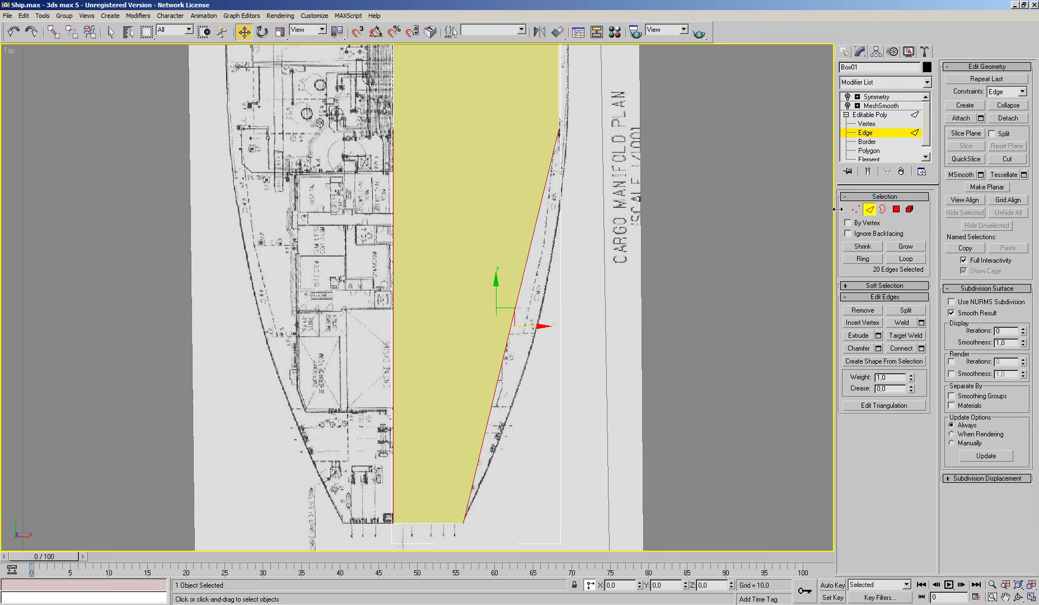
With Constraints set to None, push the new vertex outward to curve the bow side, then exit to object level
{"action": "key", "text": "1"}
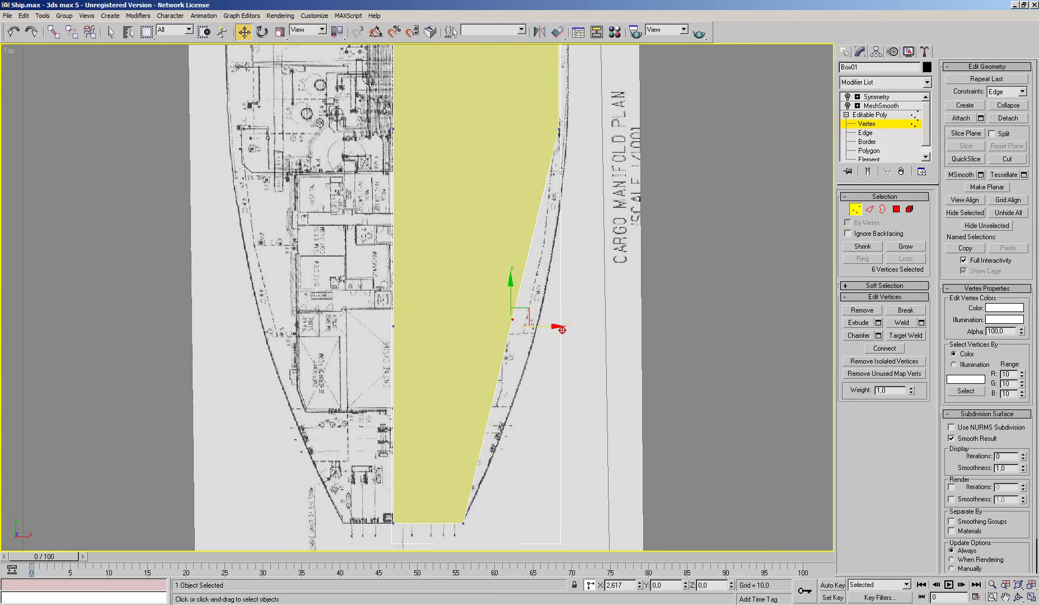
{"action": "left_click", "coordinate": [19, 35]}
{"action": "left_click", "coordinate": [1013, 94]}
{"action": "left_click_drag", "start_coordinate": [551, 333], "coordinate": [575, 332]}
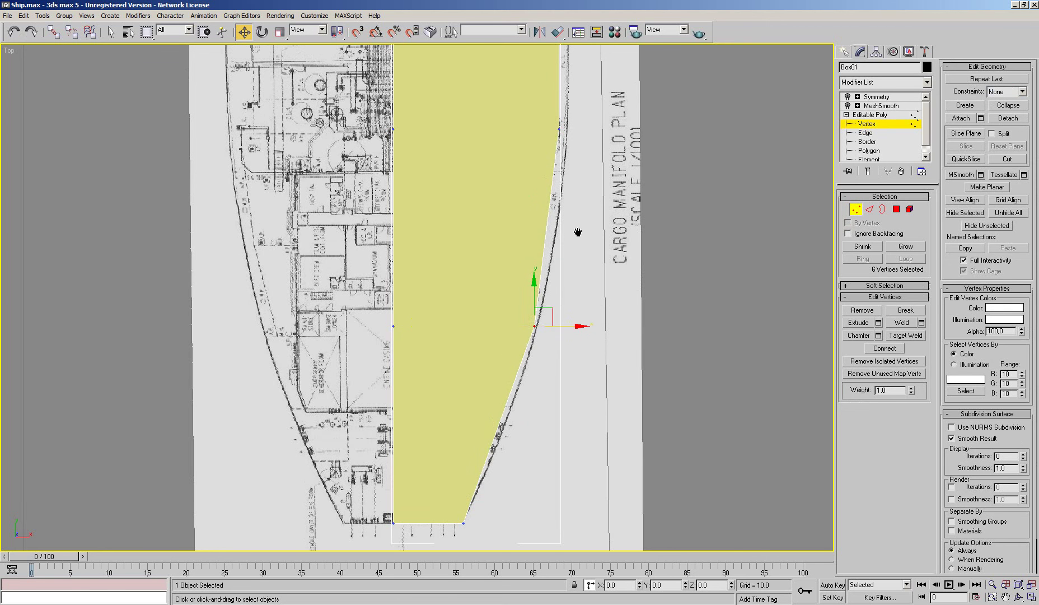
{"action": "middle_click_drag", "start_coordinate": [576, 224], "coordinate": [571, 314]}
{"action": "scroll", "coordinate": [577, 268], "scroll_direction": "down", "scroll_amount": 3}
{"action": "scroll", "coordinate": [585, 217], "scroll_direction": "down", "scroll_amount": 2}
{"action": "scroll", "coordinate": [617, 333], "scroll_direction": "down", "scroll_amount": 1}
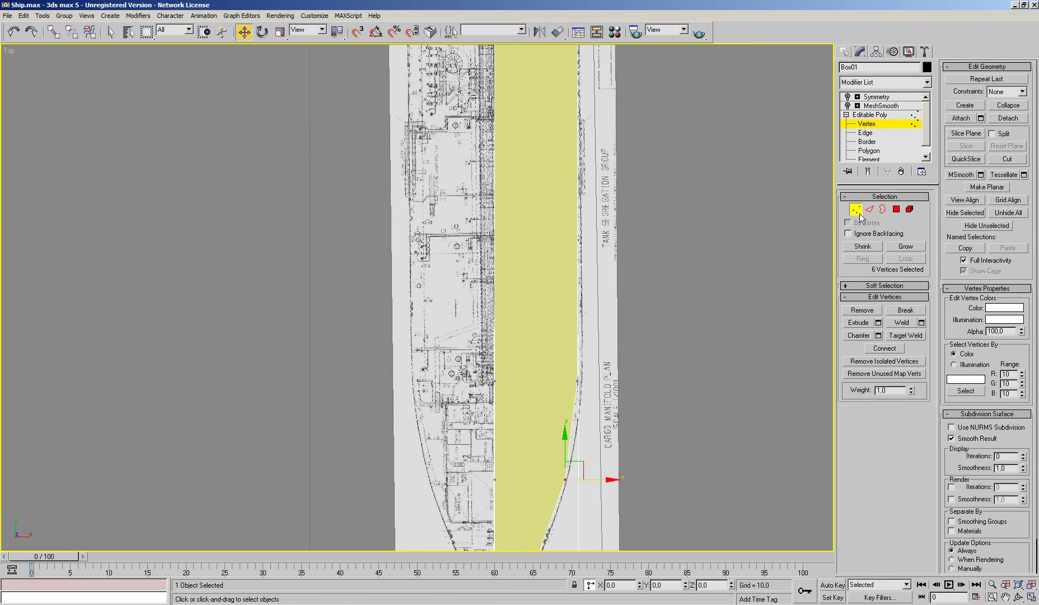
{"action": "left_click", "coordinate": [870, 115]}
Zoom in on the hull's bow, toggling the grid and reselecting the hull
{"action": "middle_click_drag", "start_coordinate": [576, 84], "coordinate": [572, 271]}
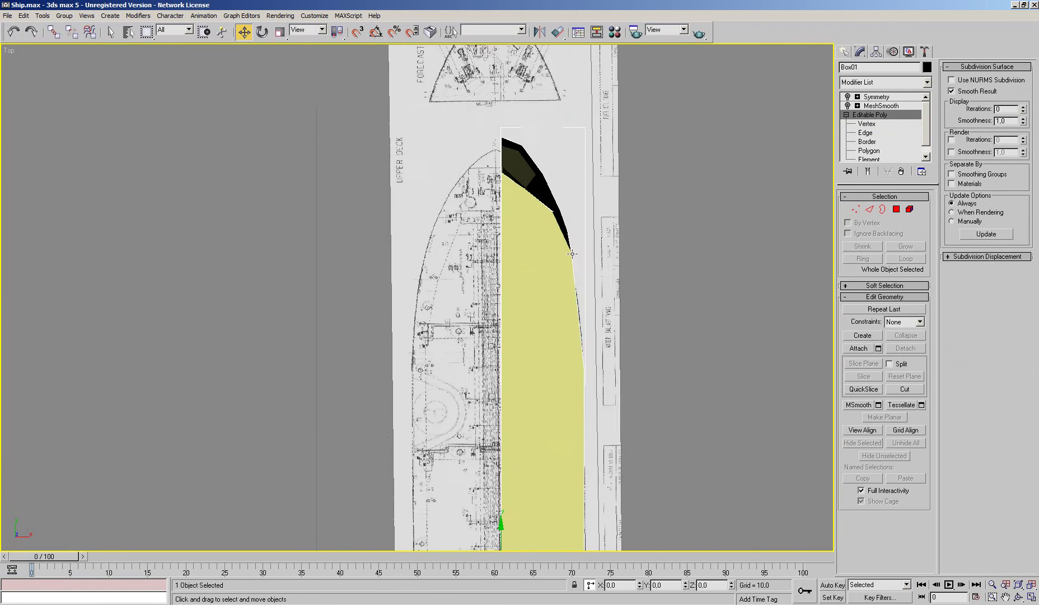
{"action": "scroll", "coordinate": [571, 270], "scroll_direction": "up", "scroll_amount": 4}
{"action": "middle_click_drag", "start_coordinate": [682, 185], "coordinate": [747, 221]}
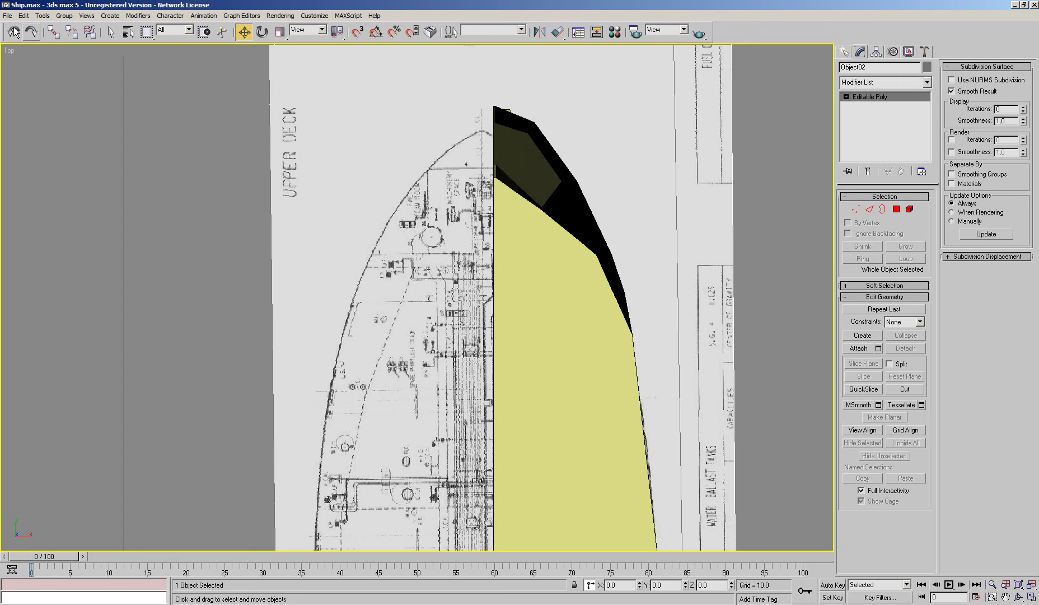
{"action": "left_click", "coordinate": [111, 141]}
{"action": "key", "text": "g"}
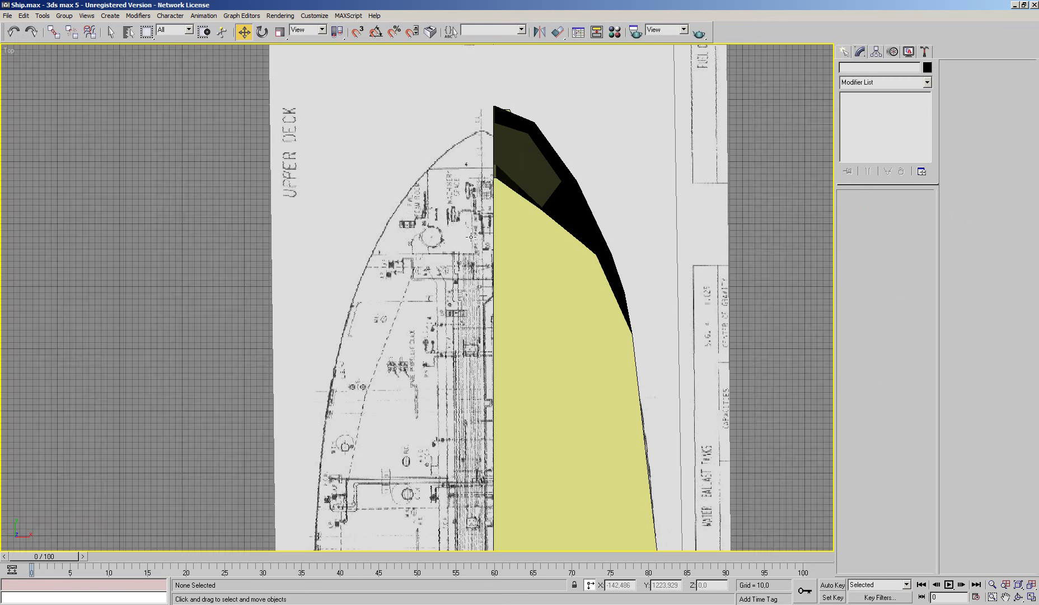
{"action": "key", "text": "g"}
{"action": "left_click", "coordinate": [466, 197]}
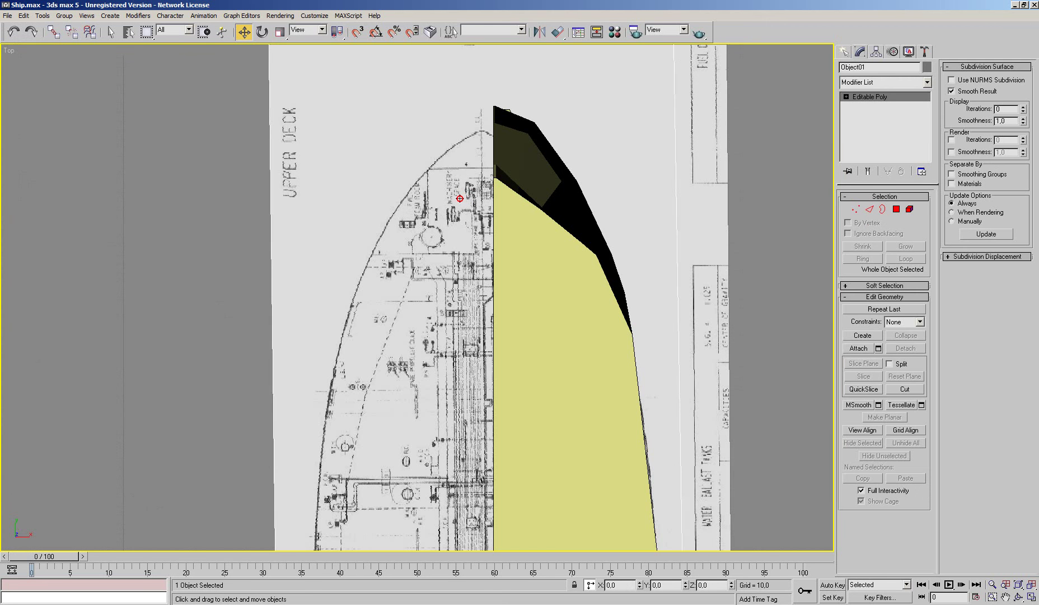
{"action": "scroll", "coordinate": [474, 242], "scroll_direction": "down", "scroll_amount": 4}
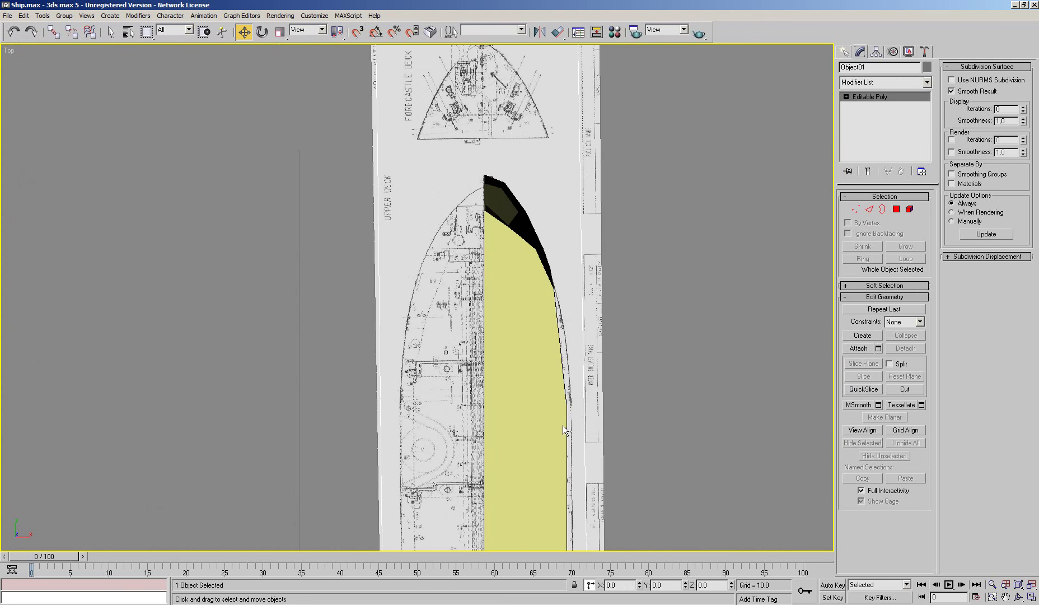
{"action": "scroll", "coordinate": [556, 290], "scroll_direction": "down", "scroll_amount": 3}
{"action": "scroll", "coordinate": [537, 285], "scroll_direction": "up", "scroll_amount": 4}
{"action": "scroll", "coordinate": [503, 274], "scroll_direction": "up", "scroll_amount": 2}
{"action": "scroll", "coordinate": [520, 286], "scroll_direction": "up", "scroll_amount": 2}
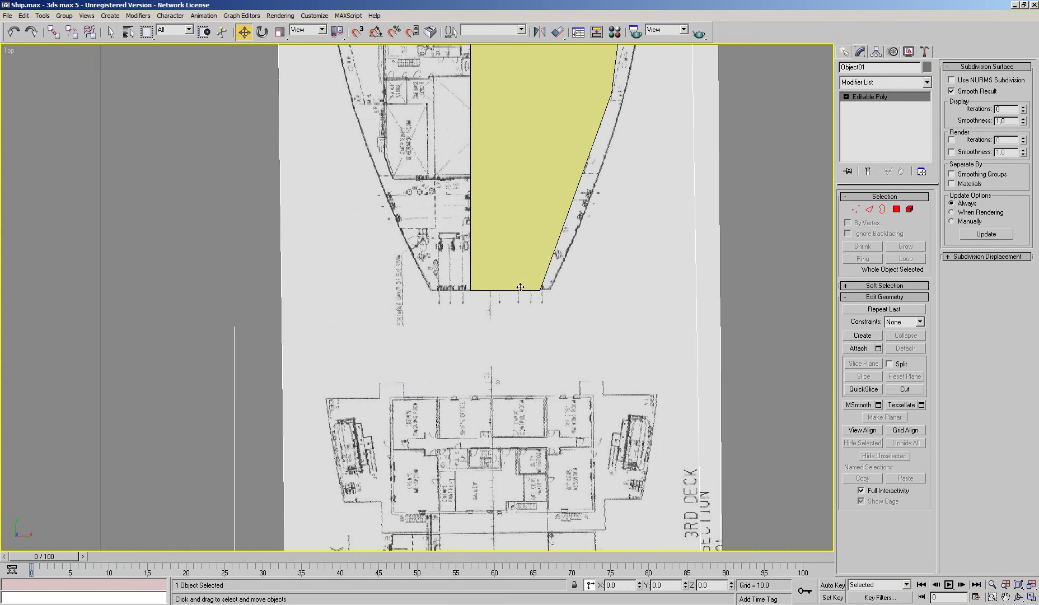
Rotate the blueprint a fraction of a degree, then orbit the hull in Perspective view
{"action": "left_click", "coordinate": [262, 32]}
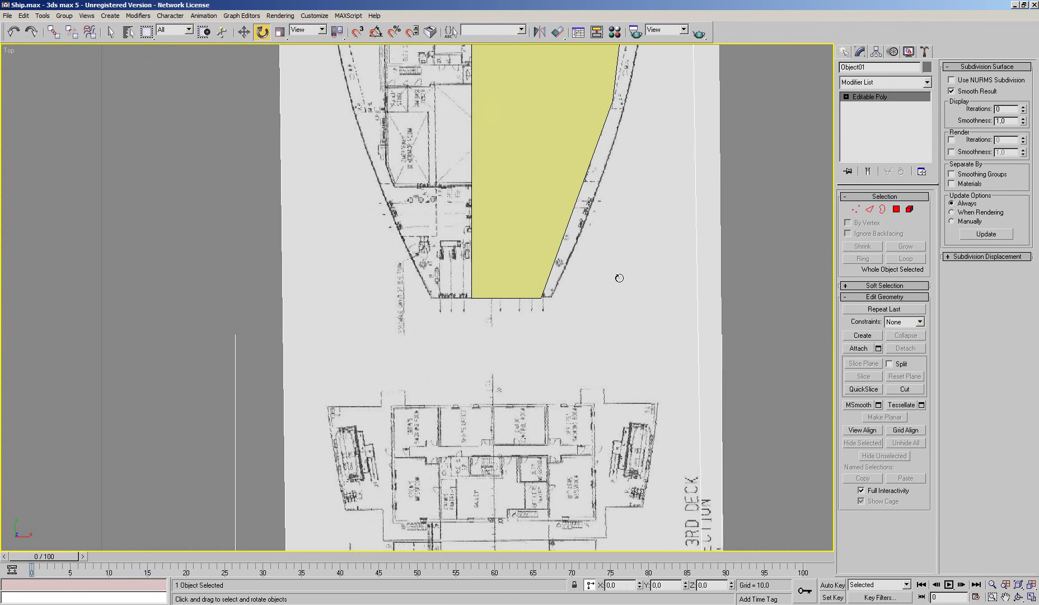
{"action": "key", "text": "g"}
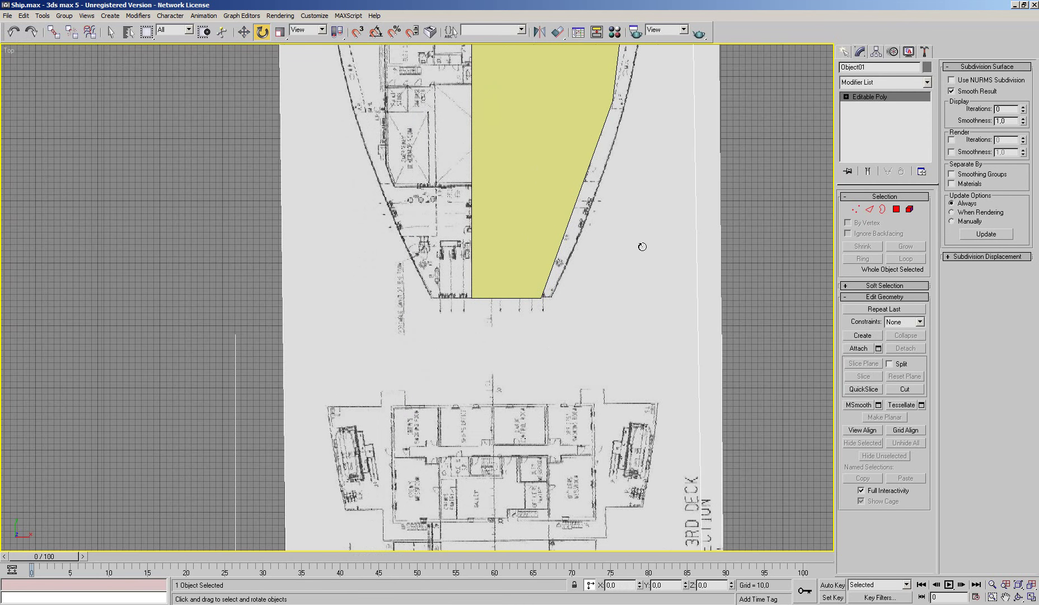
{"action": "left_click", "coordinate": [111, 32]}
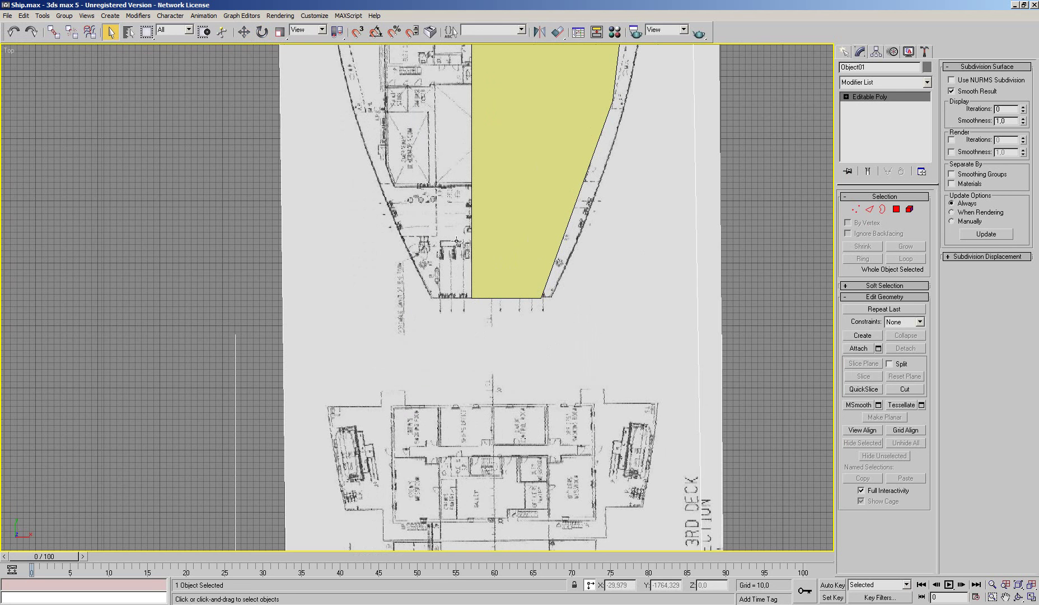
{"action": "left_click", "coordinate": [258, 33]}
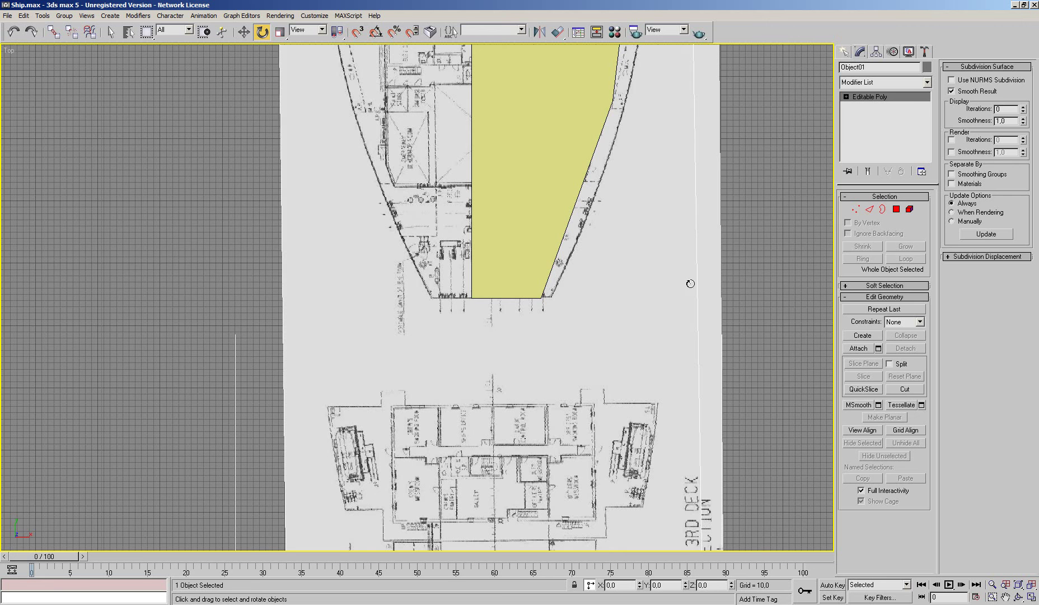
{"action": "left_click_drag", "start_coordinate": [650, 286], "coordinate": [649, 293]}
{"action": "key", "text": "p"}
{"action": "middle_click_drag", "start_coordinate": [562, 317], "coordinate": [649, 348], "text": "alt"}
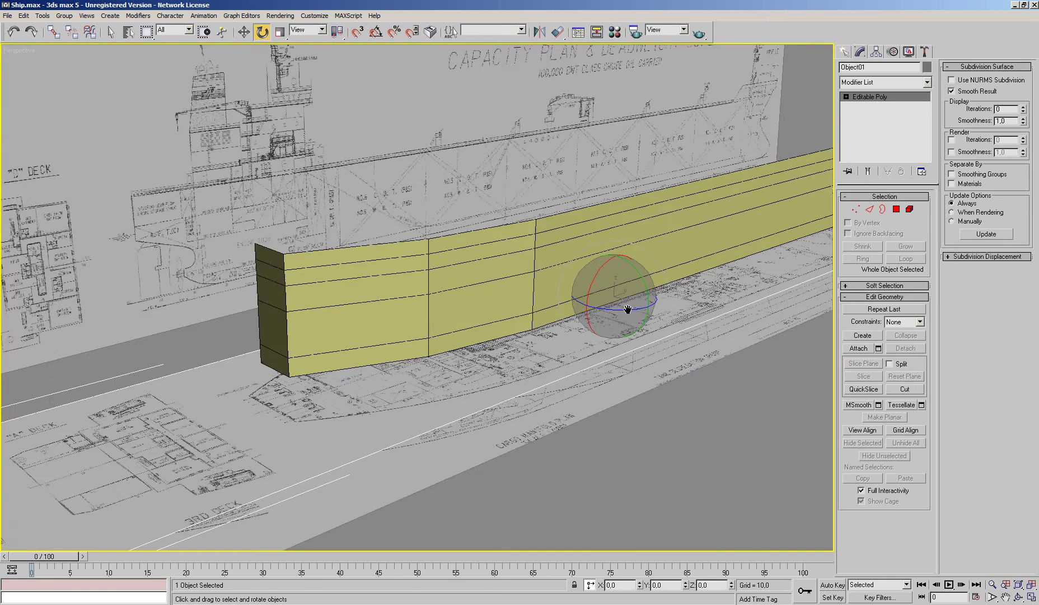
Hide the selected hull, return to the top view, and rotate the blueprint slightly
{"action": "right_click", "coordinate": [648, 348]}
{"action": "left_click", "coordinate": [657, 332]}
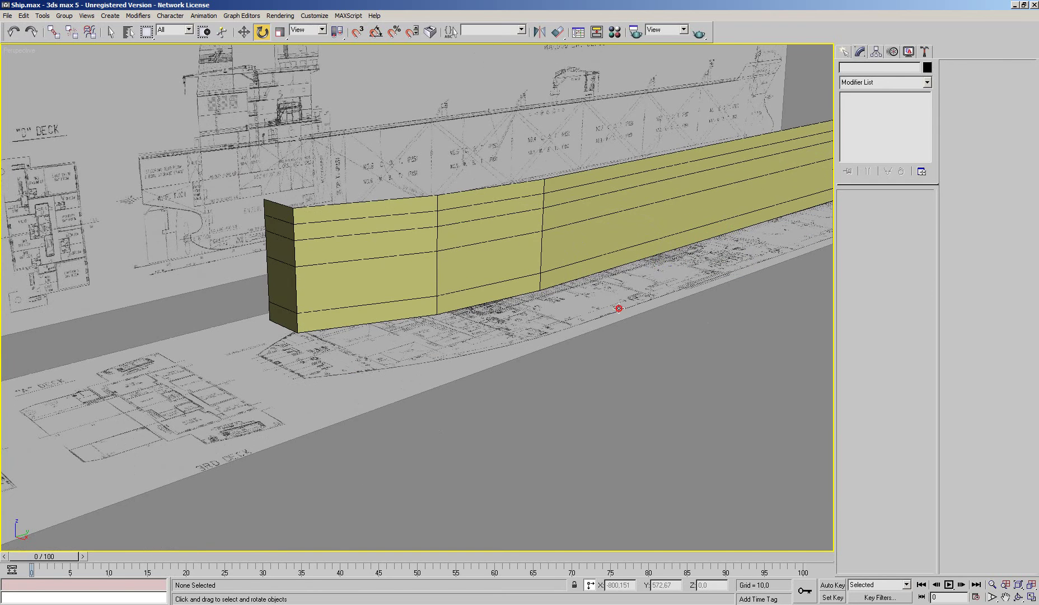
{"action": "left_click", "coordinate": [619, 306]}
{"action": "key", "text": "t"}
{"action": "scroll", "coordinate": [480, 316], "scroll_direction": "up", "scroll_amount": 5}
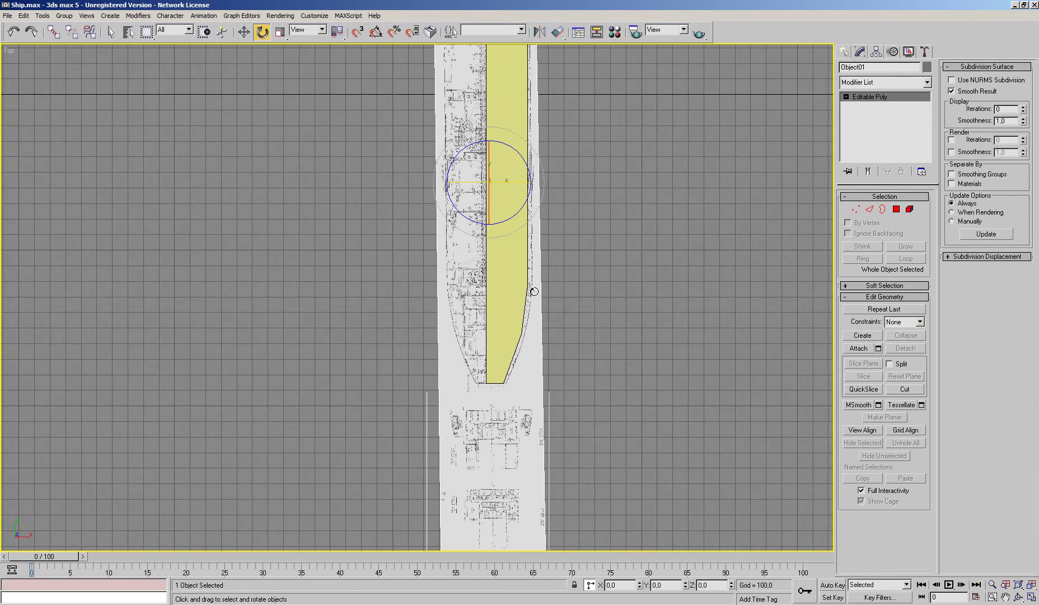
{"action": "scroll", "coordinate": [532, 291], "scroll_direction": "down", "scroll_amount": 2}
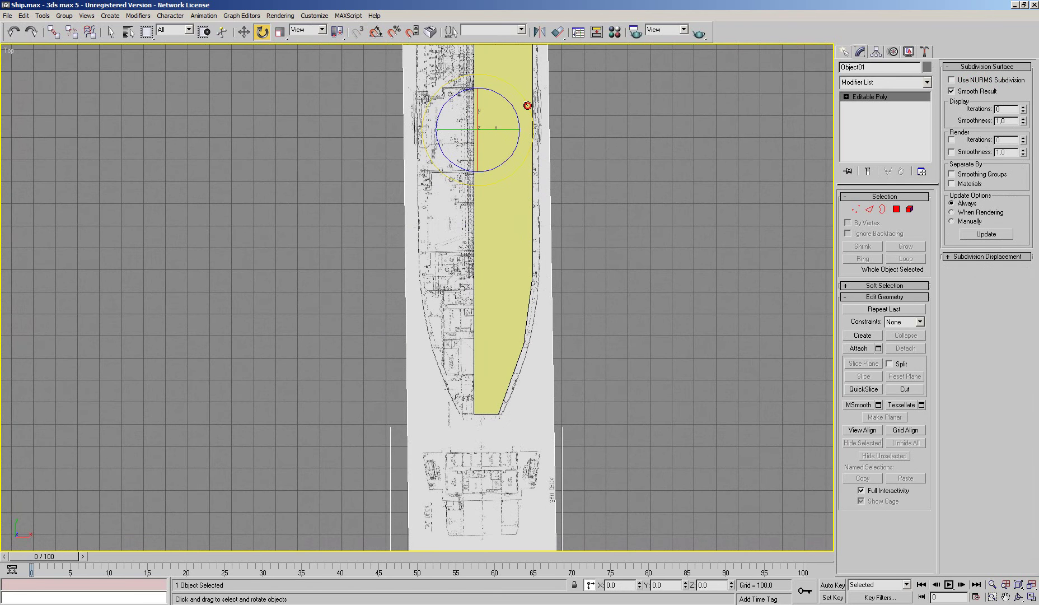
{"action": "left_click_drag", "start_coordinate": [527, 105], "coordinate": [527, 107]}
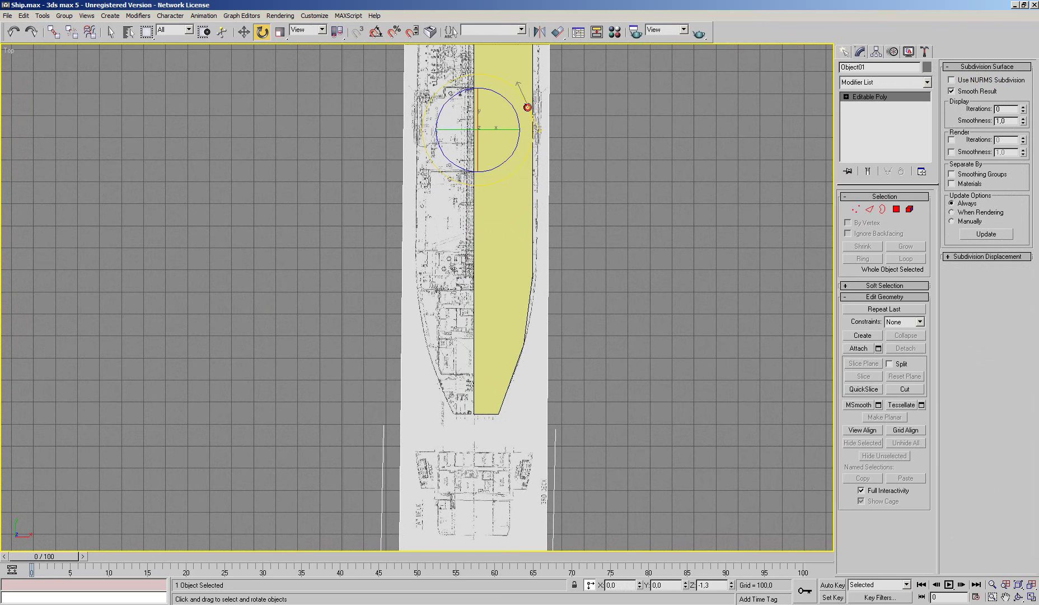
{"action": "middle_click_drag", "start_coordinate": [527, 107], "coordinate": [518, 277]}
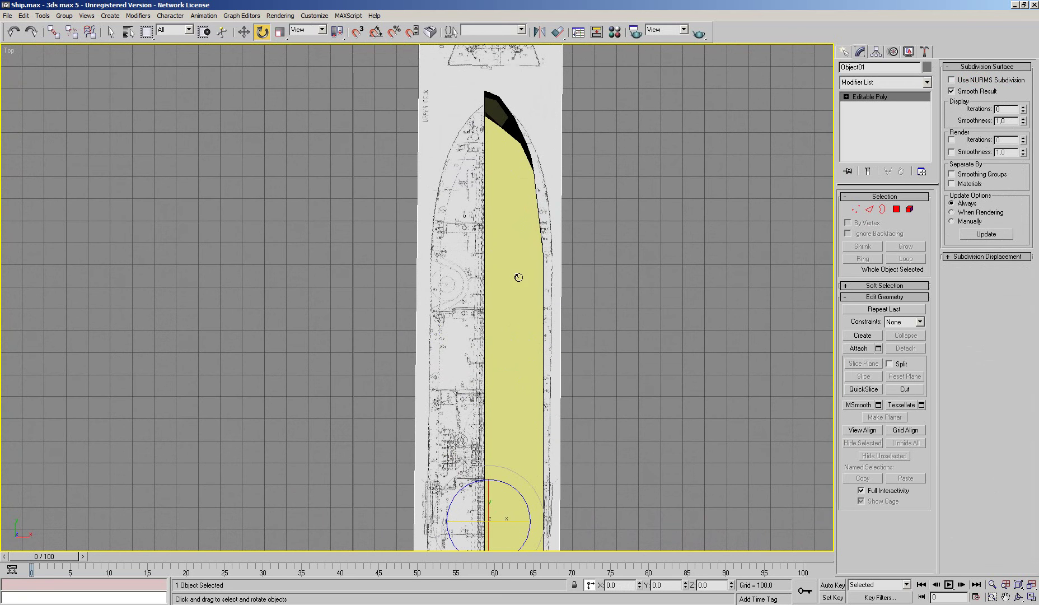
Shift the blueprint left, right and vertically toward the hull's bow
{"action": "left_click", "coordinate": [244, 32]}
{"action": "middle_click_drag", "start_coordinate": [502, 529], "coordinate": [486, 408]}
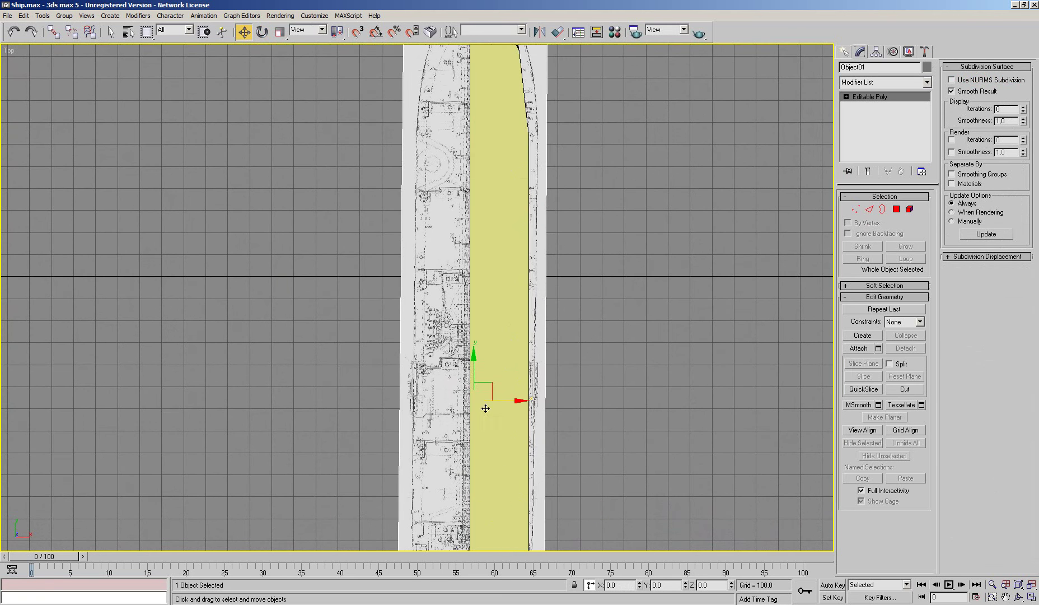
{"action": "left_click_drag", "start_coordinate": [512, 405], "coordinate": [494, 403]}
{"action": "scroll", "coordinate": [493, 402], "scroll_direction": "down", "scroll_amount": 2}
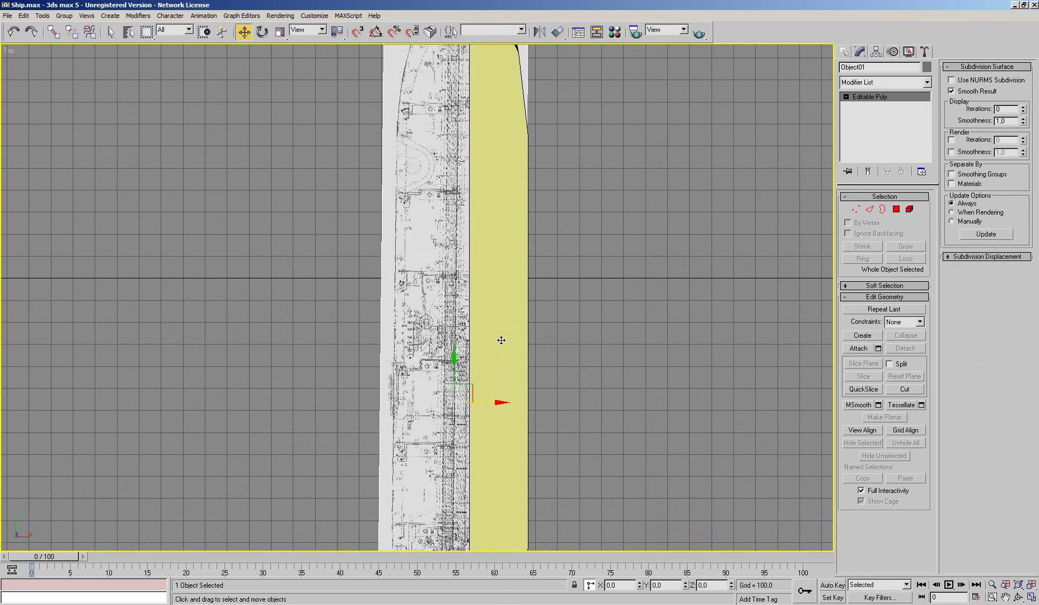
{"action": "left_click_drag", "start_coordinate": [508, 335], "coordinate": [521, 412]}
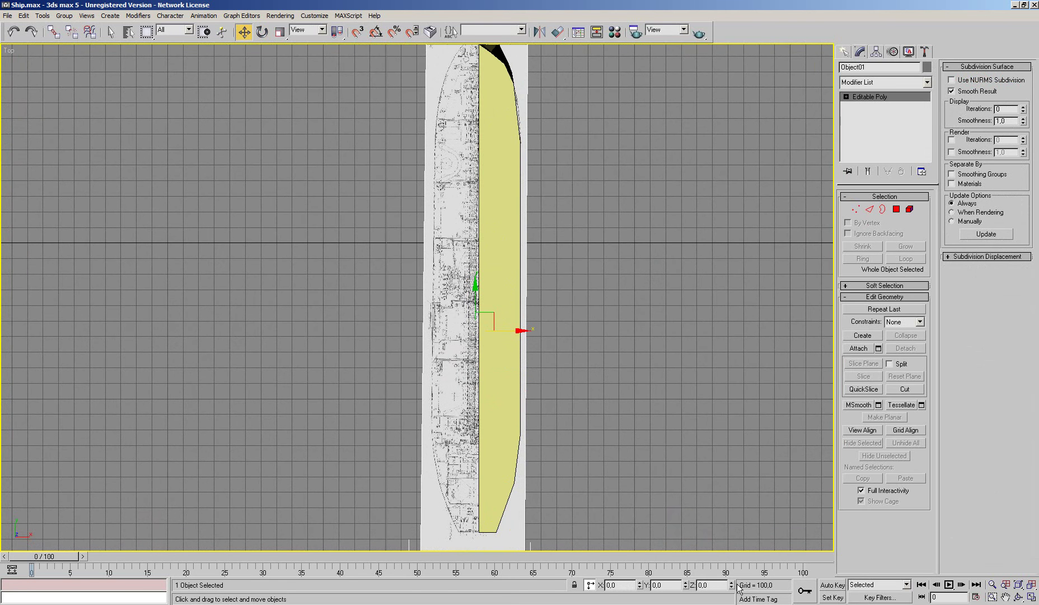
{"action": "mouse_move", "coordinate": [731, 584]}
{"action": "left_mouse_down"}
{"action": "mouse_move", "coordinate": [733, 566]}
{"action": "mouse_move", "coordinate": [715, 582]}
{"action": "left_mouse_up"}
Rotate the blueprint by one degree, then slightly back
{"action": "key", "text": "e"}
{"action": "left_click_drag", "start_coordinate": [731, 587], "coordinate": [732, 578]}
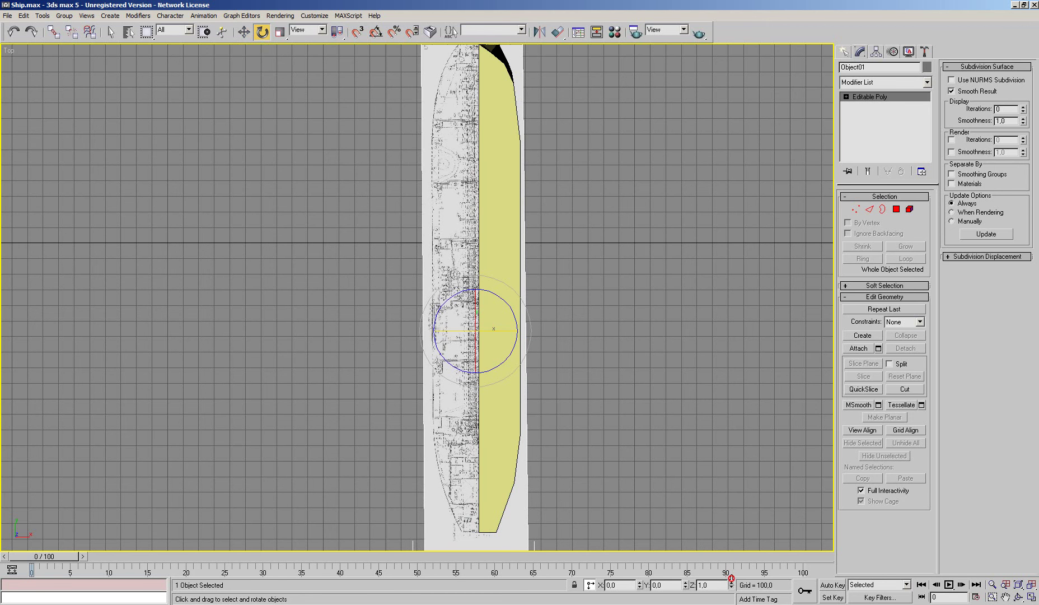
{"action": "left_click_drag", "start_coordinate": [730, 578], "coordinate": [731, 578]}
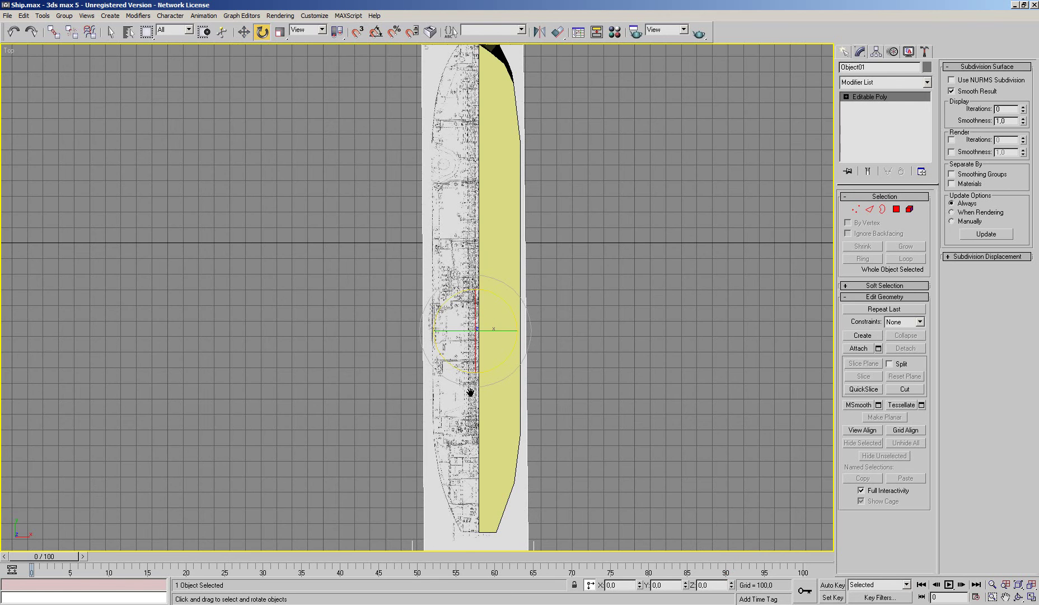
{"action": "scroll", "coordinate": [471, 398], "scroll_direction": "up", "scroll_amount": 2}
{"action": "scroll", "coordinate": [471, 220], "scroll_direction": "up", "scroll_amount": 2}
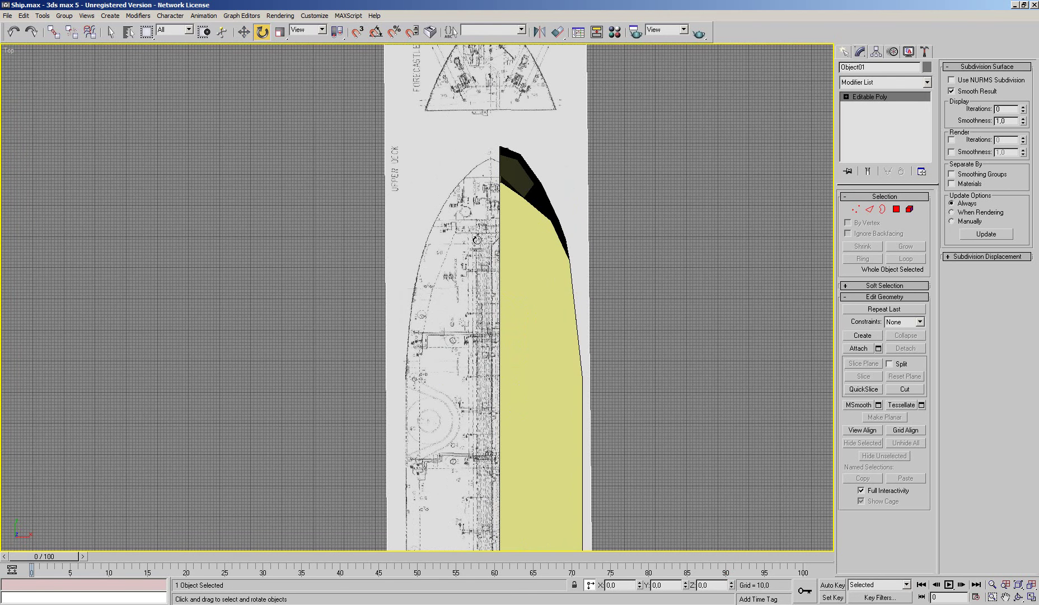
Move the blueprint right under the hull and pan along the whole ship
{"action": "left_click", "coordinate": [239, 25]}
{"action": "left_click_drag", "start_coordinate": [642, 585], "coordinate": [642, 577]}
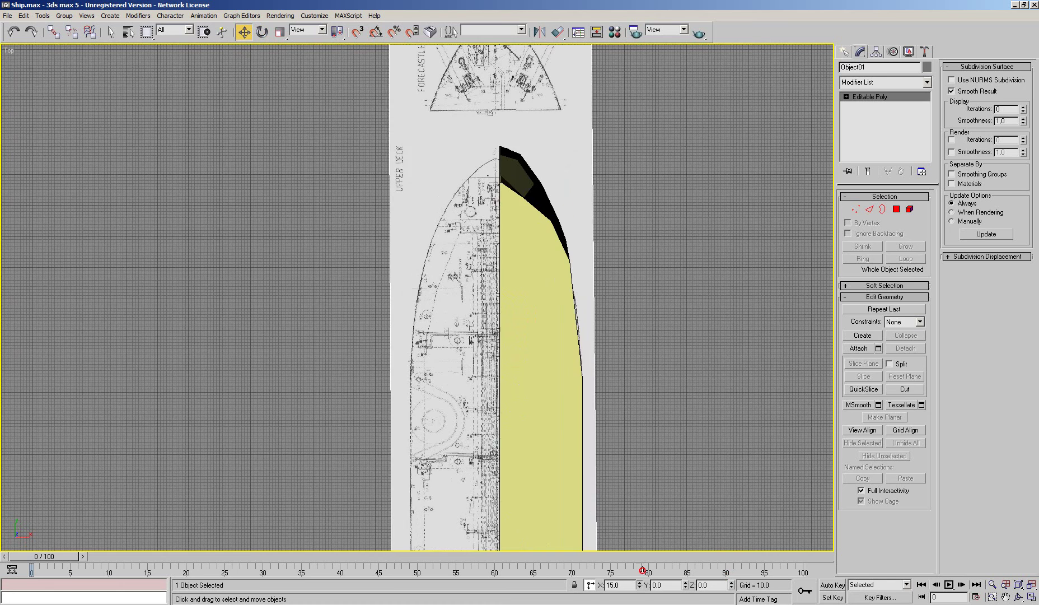
{"action": "middle_click_drag", "start_coordinate": [571, 253], "coordinate": [571, 246]}
{"action": "scroll", "coordinate": [585, 394], "scroll_direction": "down", "scroll_amount": 5}
{"action": "middle_click_drag", "start_coordinate": [585, 395], "coordinate": [563, 232]}
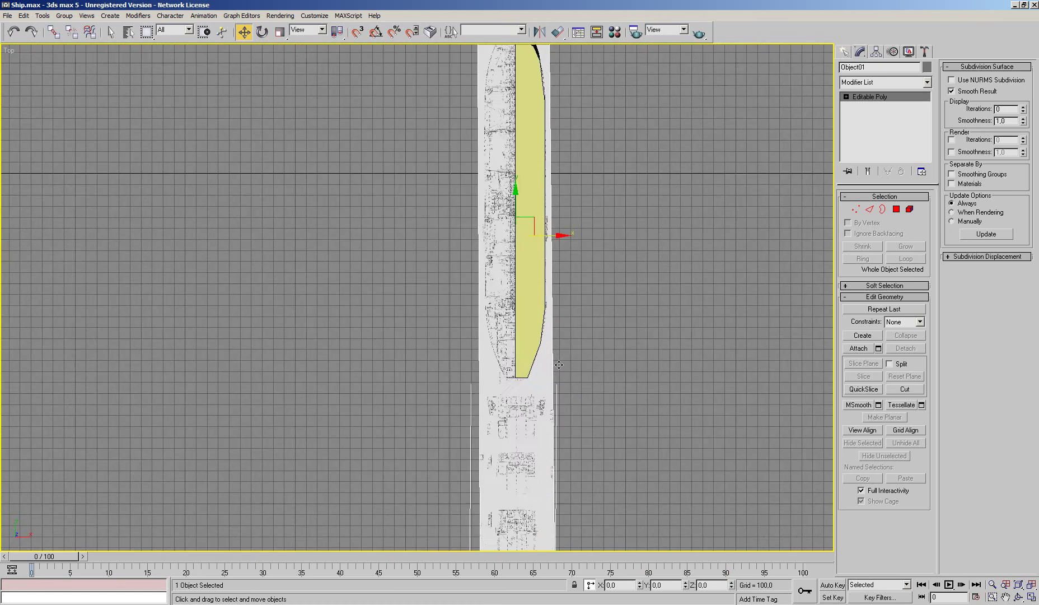
{"action": "scroll", "coordinate": [564, 232], "scroll_direction": "up", "scroll_amount": 3}
{"action": "scroll", "coordinate": [548, 354], "scroll_direction": "up", "scroll_amount": 2}
{"action": "scroll", "coordinate": [548, 353], "scroll_direction": "up", "scroll_amount": 2}
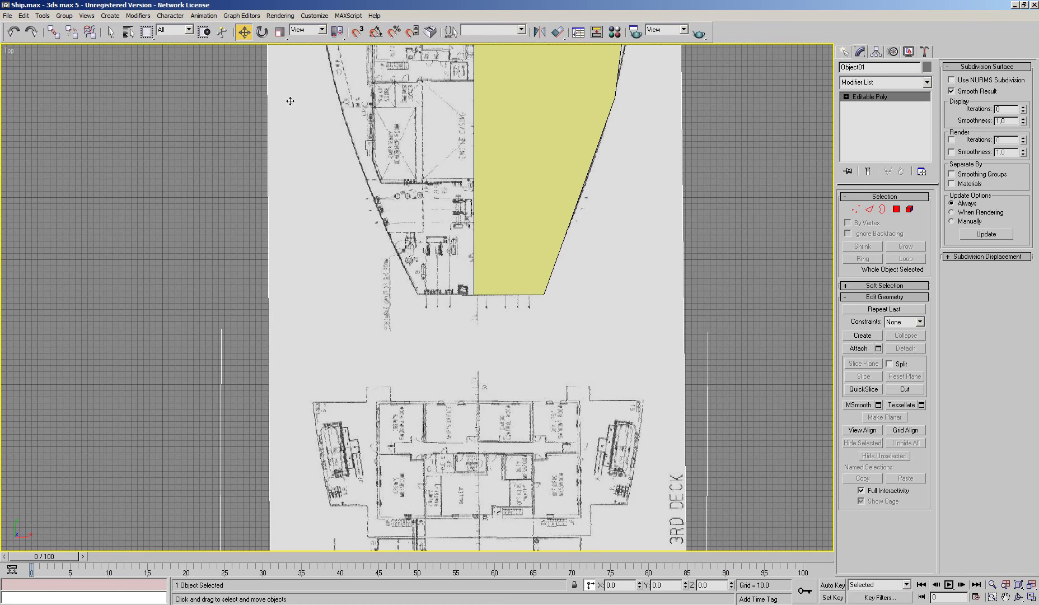
Rotate the blueprint by half a degree, then back to straight
{"action": "left_click", "coordinate": [262, 32]}
{"action": "left_click", "coordinate": [730, 582]}
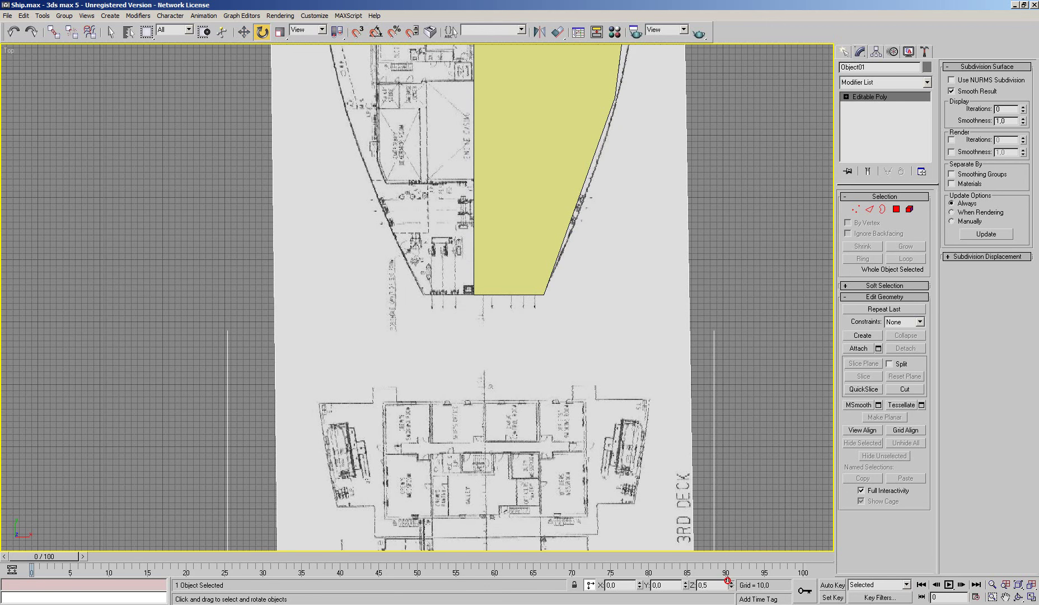
{"action": "left_click_drag", "start_coordinate": [727, 580], "coordinate": [726, 582]}
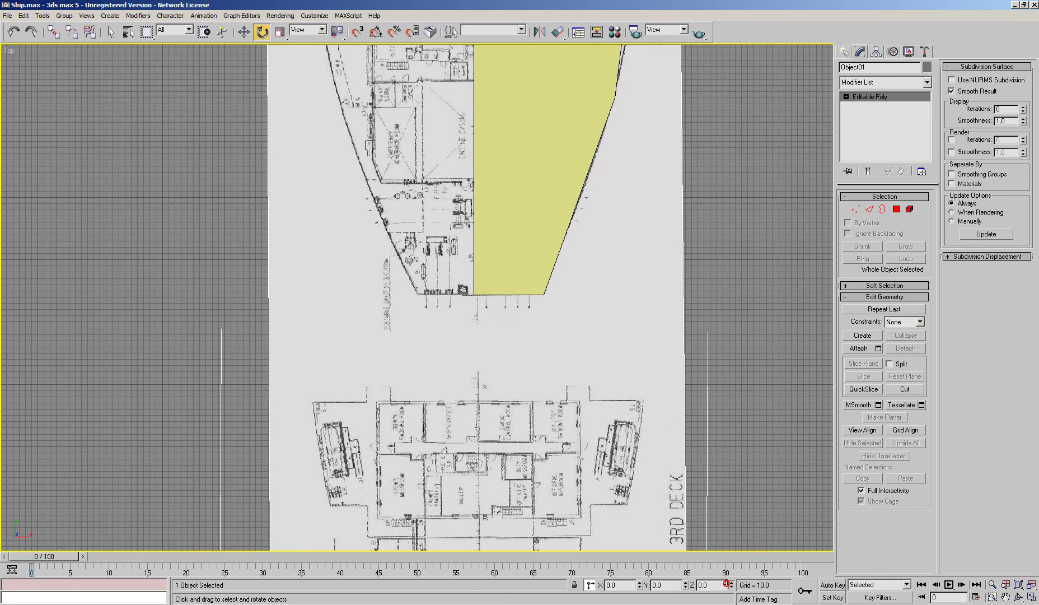
{"action": "mouse_move", "coordinate": [537, 331]}
{"action": "middle_mouse_down"}
{"action": "mouse_move", "coordinate": [543, 388]}
{"action": "mouse_move", "coordinate": [542, 290]}
{"action": "middle_mouse_up"}
{"action": "scroll", "coordinate": [543, 388], "scroll_direction": "down", "scroll_amount": 1}
{"action": "scroll", "coordinate": [540, 424], "scroll_direction": "down", "scroll_amount": 3}
{"action": "scroll", "coordinate": [529, 364], "scroll_direction": "down", "scroll_amount": 2}
{"action": "scroll", "coordinate": [529, 375], "scroll_direction": "up", "scroll_amount": 3}
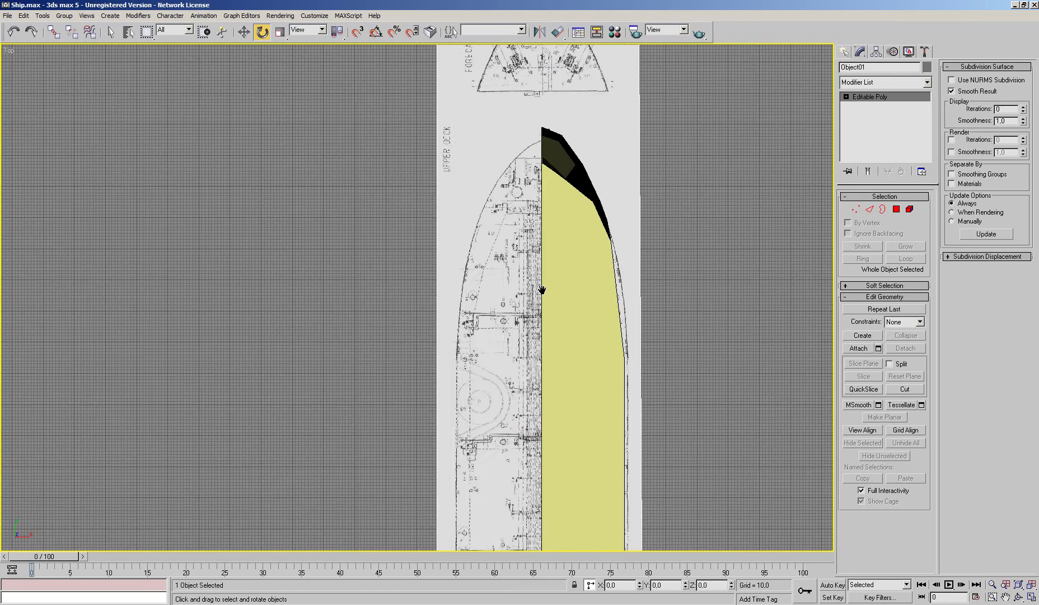
{"action": "scroll", "coordinate": [542, 290], "scroll_direction": "up", "scroll_amount": 2}
Shift the blueprint left by seven units, centre the hull's tapered end, and clear the selection
{"action": "left_click", "coordinate": [244, 31]}
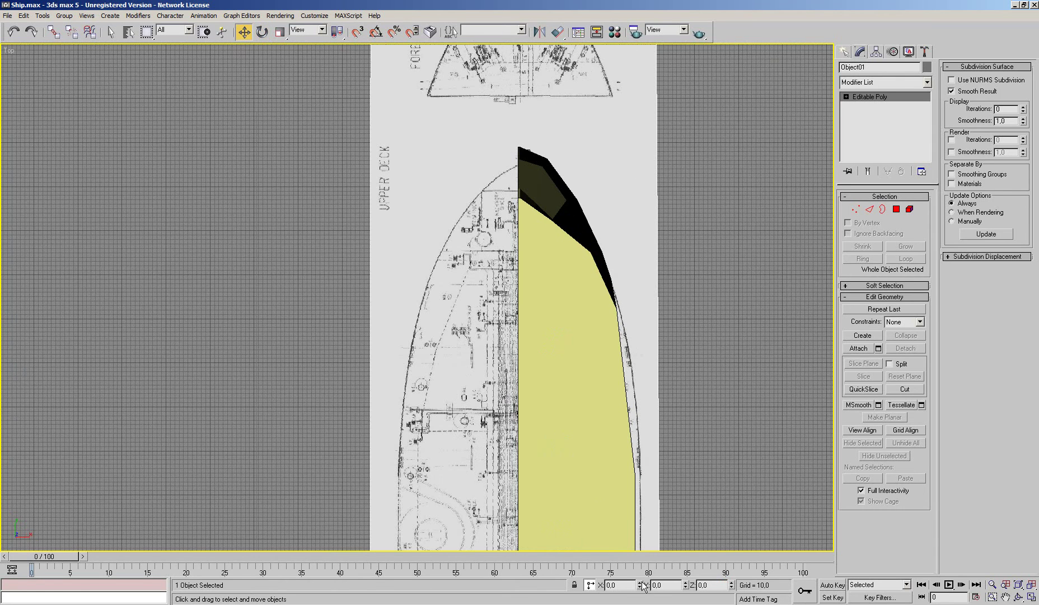
{"action": "left_click_drag", "start_coordinate": [640, 585], "coordinate": [634, 584]}
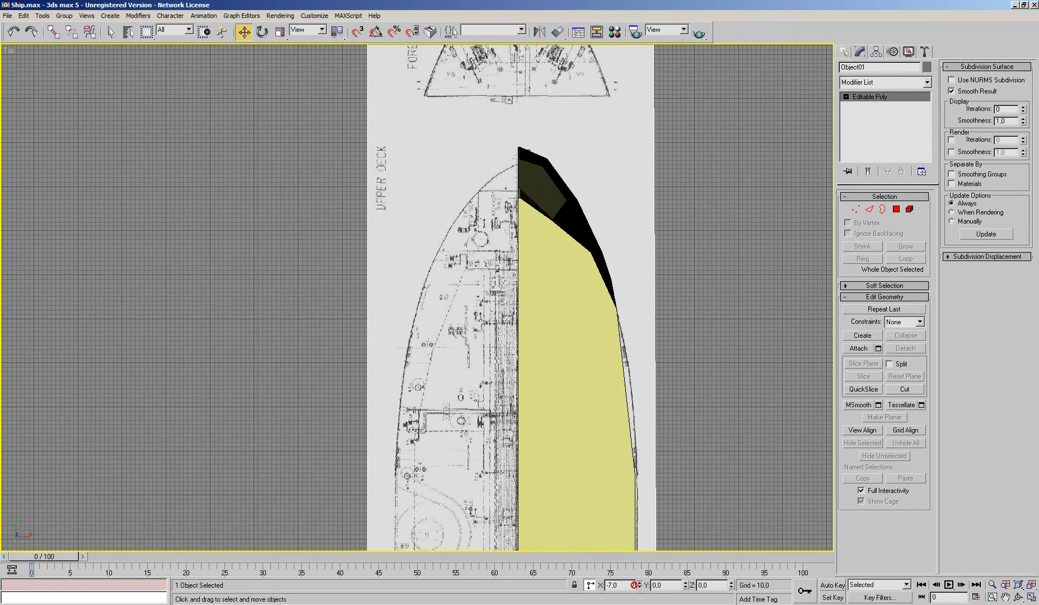
{"action": "scroll", "coordinate": [549, 431], "scroll_direction": "down", "scroll_amount": 3}
{"action": "middle_click_drag", "start_coordinate": [549, 431], "coordinate": [539, 265]}
{"action": "scroll", "coordinate": [539, 274], "scroll_direction": "up", "scroll_amount": 3}
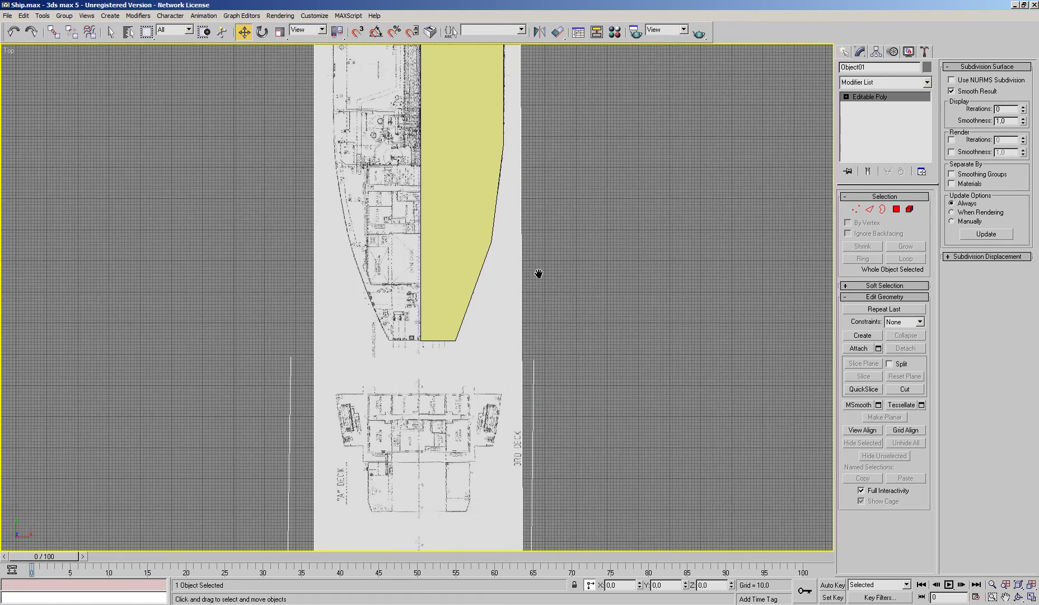
{"action": "scroll", "coordinate": [538, 273], "scroll_direction": "up", "scroll_amount": 3}
{"action": "middle_click_drag", "start_coordinate": [593, 447], "coordinate": [638, 448]}
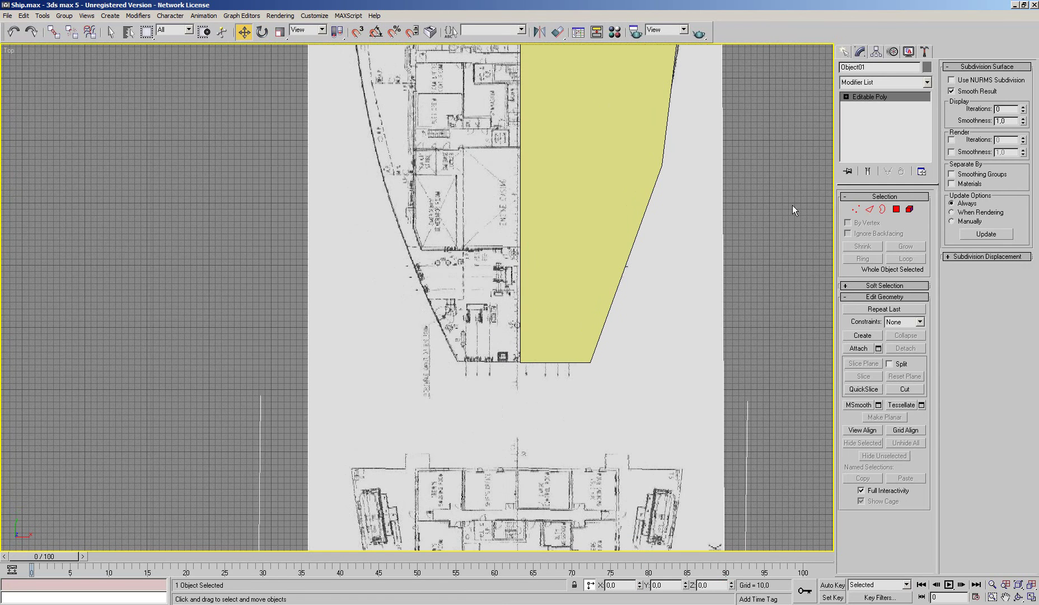
{"action": "left_click", "coordinate": [700, 232]}
Select Box01 by name and enter its Vertex sub-object level
{"action": "key", "text": "h"}
{"action": "left_click", "coordinate": [412, 224]}
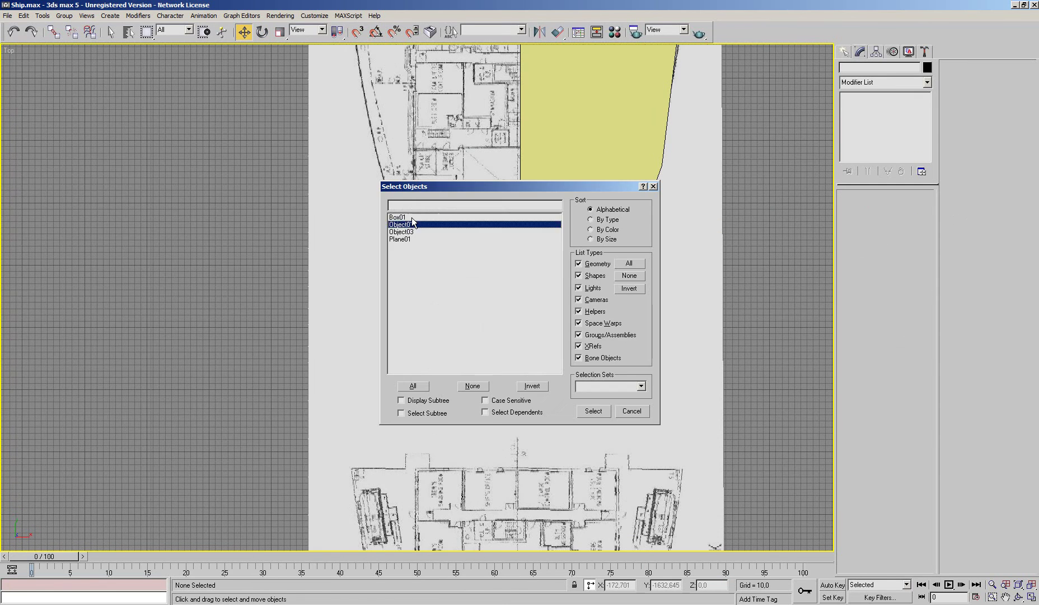
{"action": "left_click", "coordinate": [412, 217]}
{"action": "left_click", "coordinate": [594, 410]}
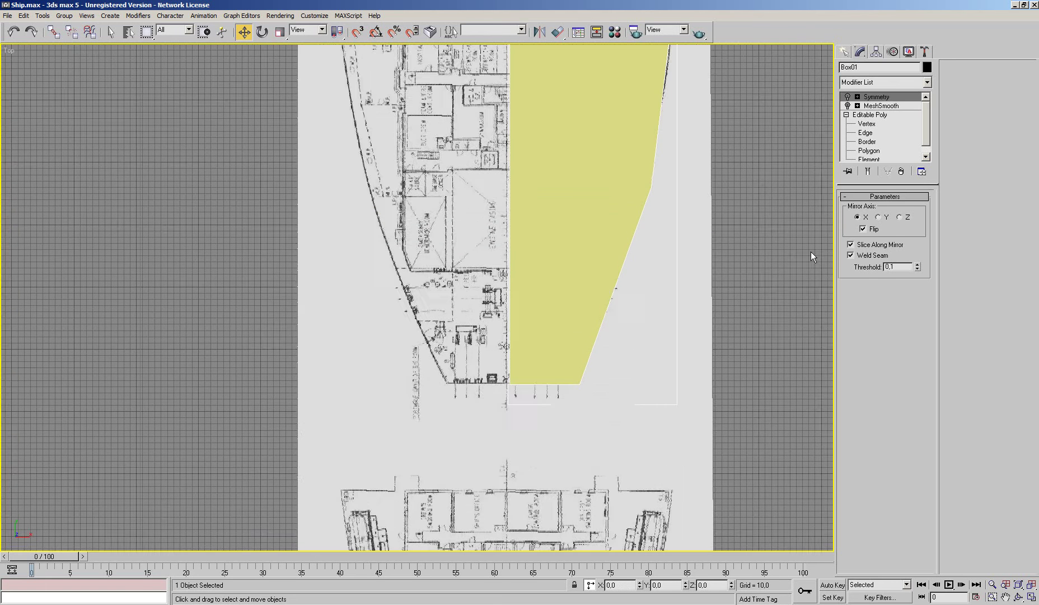
{"action": "left_click", "coordinate": [870, 114]}
Move the tapered-end vertices left along X onto the blueprint outline, then switch to Perspective
{"action": "mouse_move", "coordinate": [641, 249]}
{"action": "middle_mouse_down"}
{"action": "mouse_move", "coordinate": [626, 411]}
{"action": "mouse_move", "coordinate": [606, 314]}
{"action": "middle_mouse_up"}
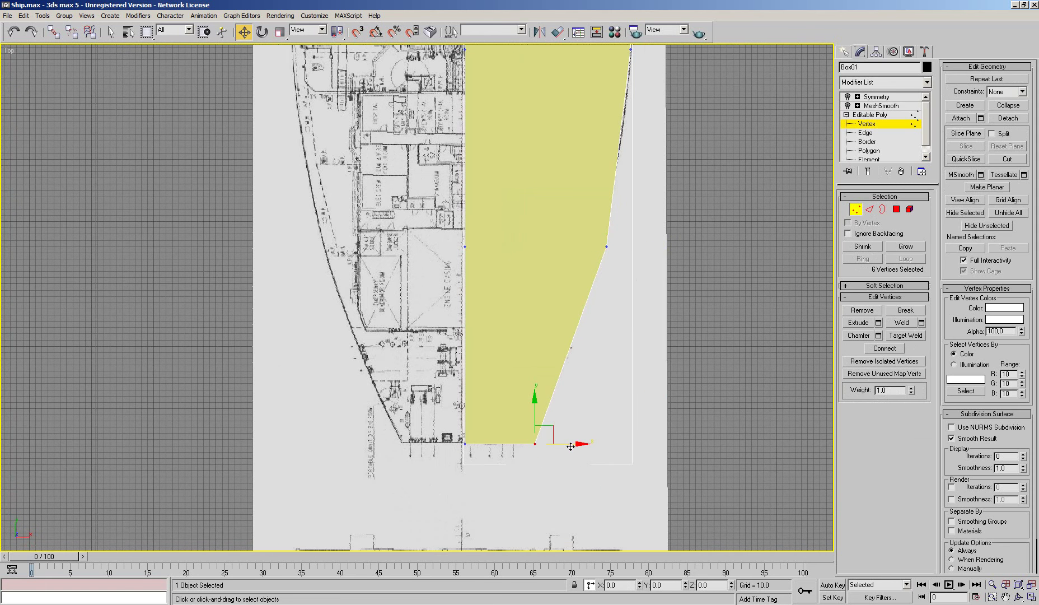
{"action": "left_click_drag", "start_coordinate": [571, 446], "coordinate": [557, 446]}
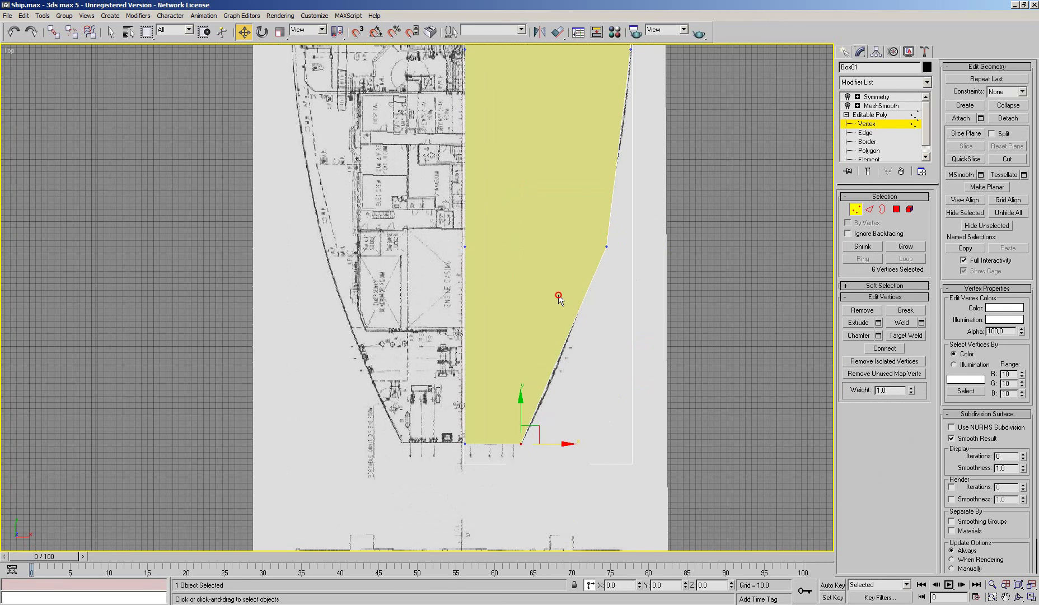
{"action": "left_click", "coordinate": [607, 246]}
{"action": "left_click_drag", "start_coordinate": [643, 251], "coordinate": [640, 252]}
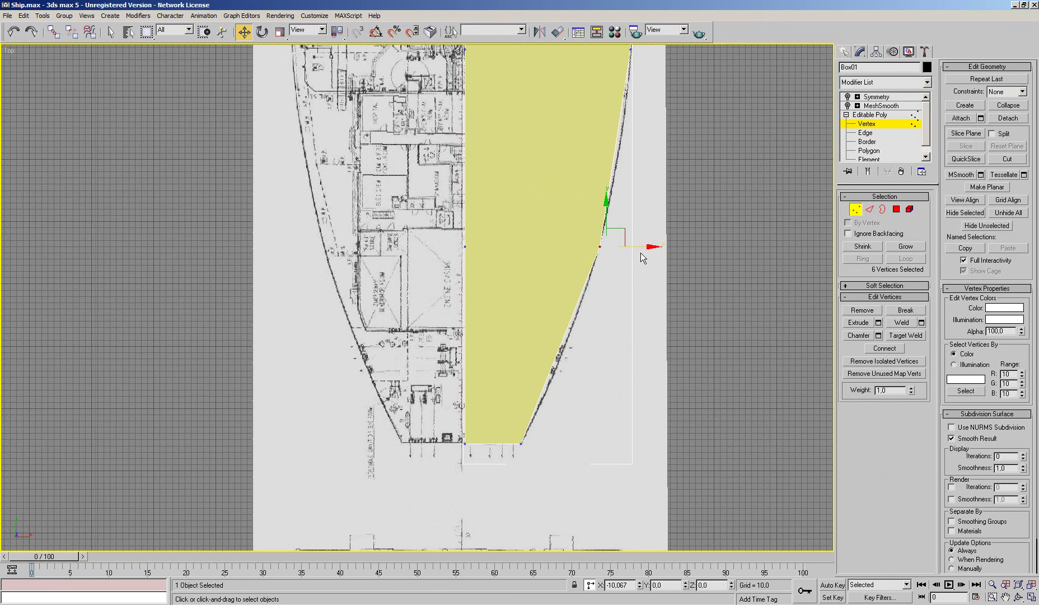
{"action": "mouse_move", "coordinate": [543, 360]}
{"action": "middle_mouse_down"}
{"action": "mouse_move", "coordinate": [649, 339]}
{"action": "mouse_move", "coordinate": [648, 249]}
{"action": "mouse_move", "coordinate": [670, 408]}
{"action": "mouse_move", "coordinate": [654, 331]}
{"action": "middle_mouse_up"}
{"action": "scroll", "coordinate": [650, 339], "scroll_direction": "down", "scroll_amount": 3}
{"action": "scroll", "coordinate": [631, 222], "scroll_direction": "down", "scroll_amount": 4}
{"action": "scroll", "coordinate": [649, 386], "scroll_direction": "up", "scroll_amount": 2}
{"action": "scroll", "coordinate": [647, 249], "scroll_direction": "up", "scroll_amount": 2}
{"action": "scroll", "coordinate": [667, 410], "scroll_direction": "down", "scroll_amount": 4}
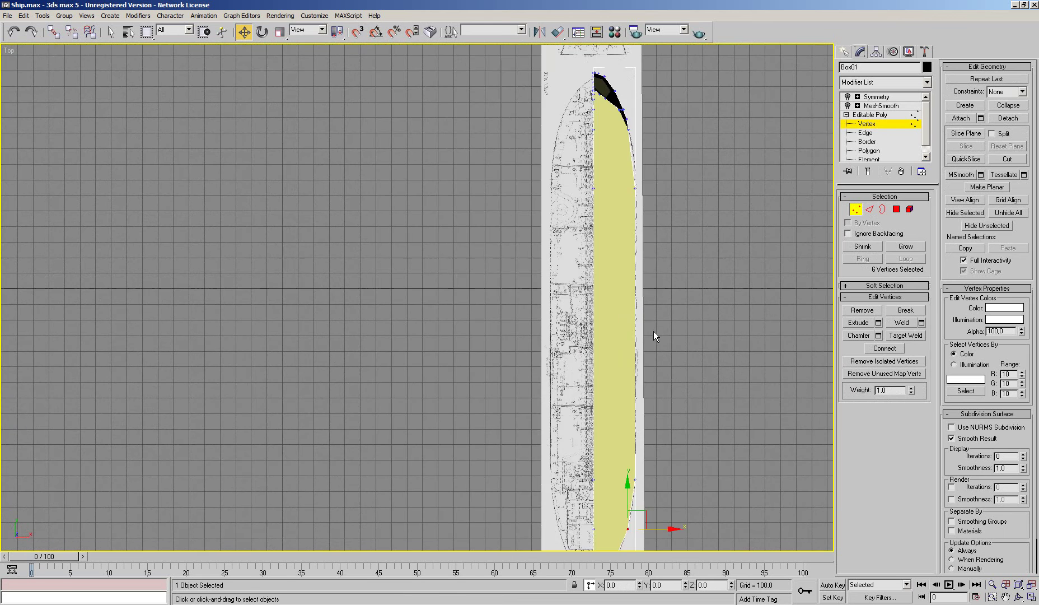
{"action": "key", "text": "p"}
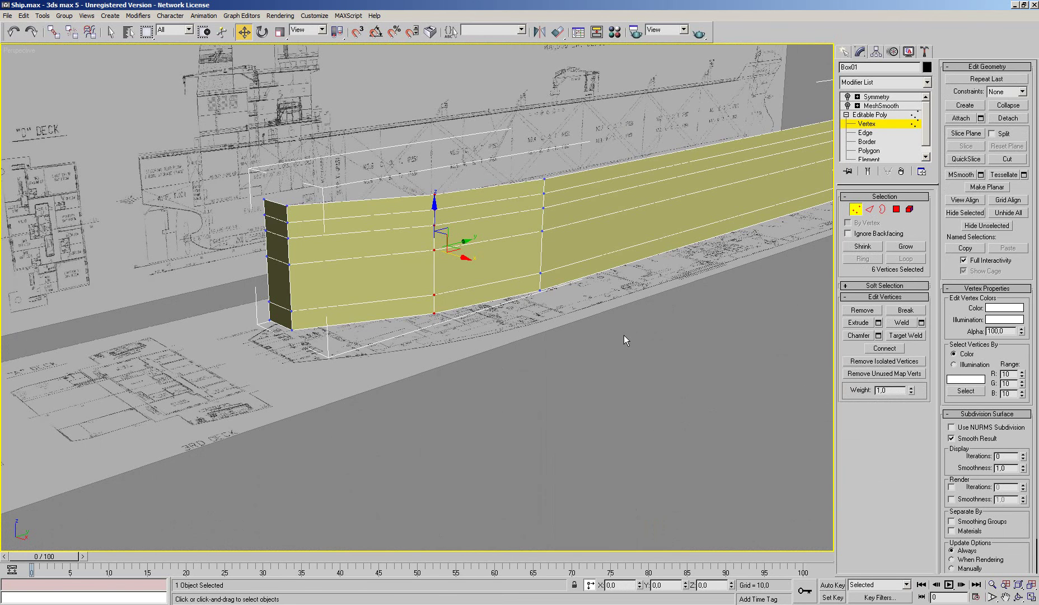
Select the four bottom-front corner vertices and switch to the Right view
{"action": "left_click_drag", "start_coordinate": [234, 367], "coordinate": [308, 296]}
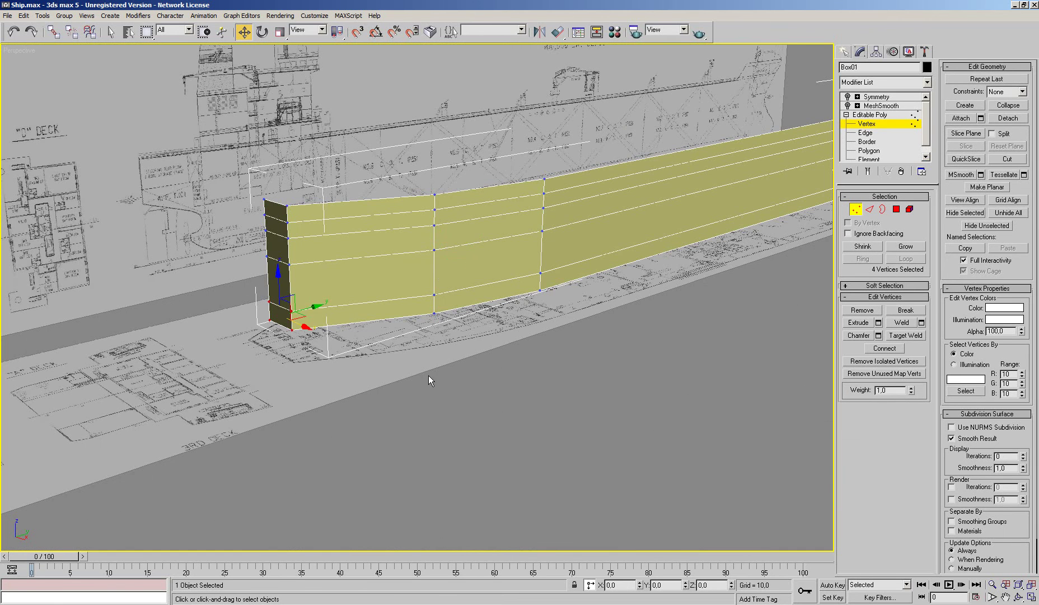
{"action": "key", "text": "v"}
{"action": "key", "text": "r"}
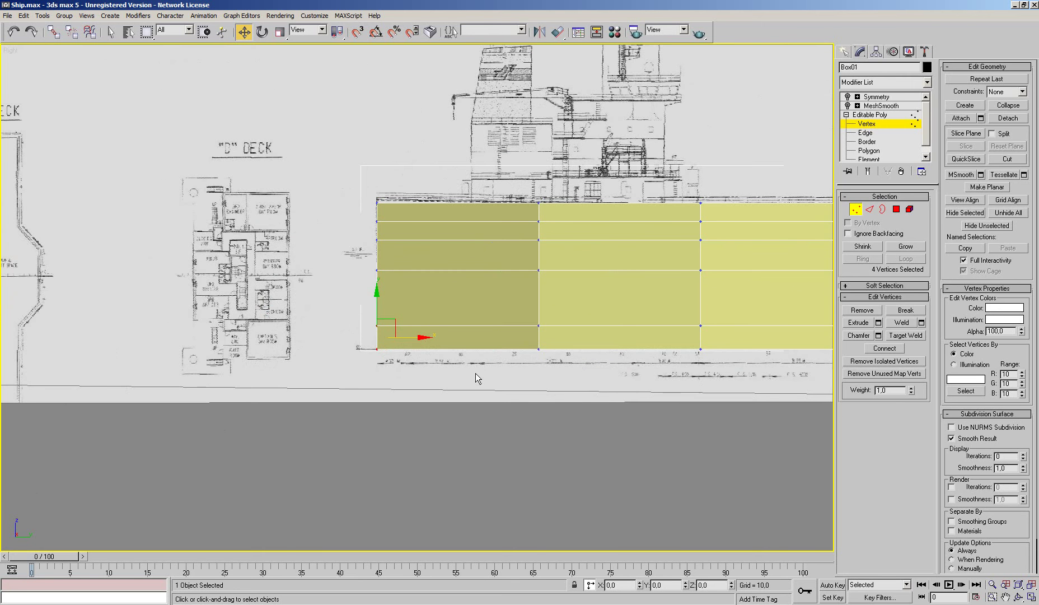
Set the hull box material's Opacity to 0 so the side blueprint shows through
{"action": "key", "text": "m"}
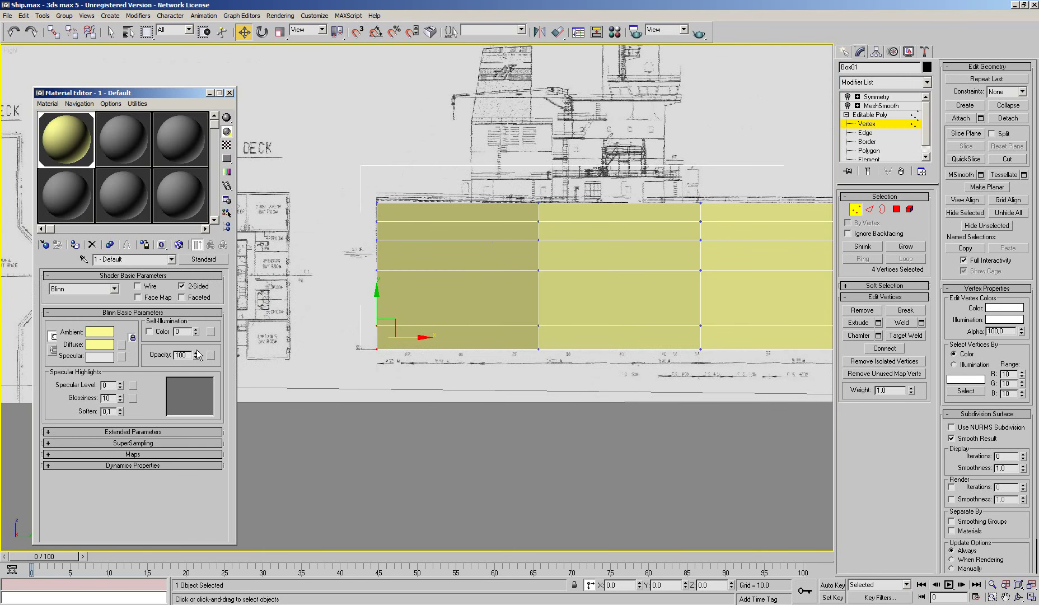
{"action": "left_click_drag", "start_coordinate": [196, 354], "coordinate": [201, 405]}
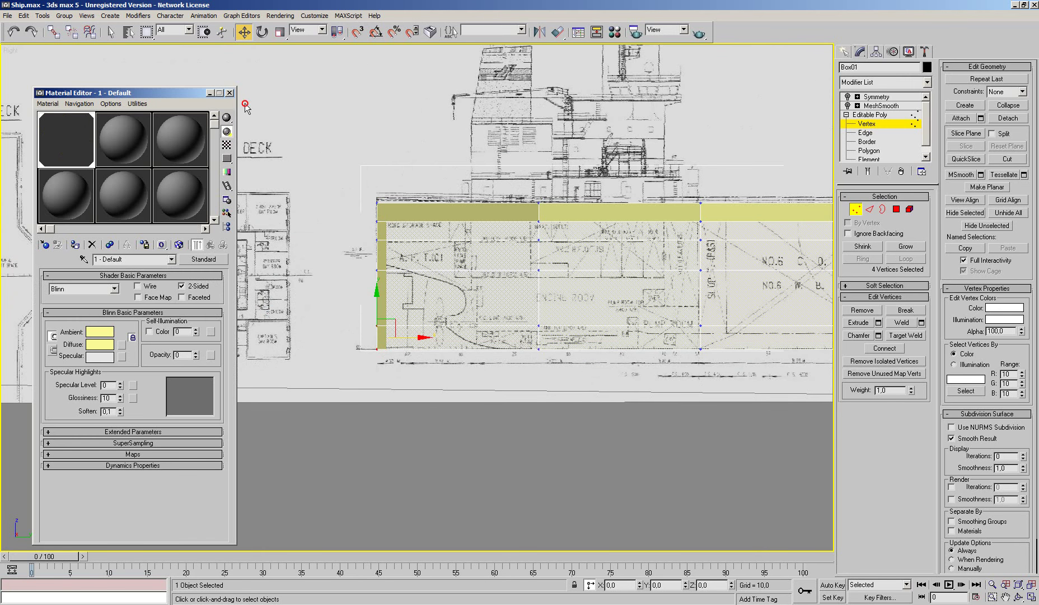
{"action": "left_click", "coordinate": [229, 92]}
{"action": "scroll", "coordinate": [361, 278], "scroll_direction": "up", "scroll_amount": 3}
{"action": "mouse_move", "coordinate": [365, 210]}
{"action": "left_mouse_down"}
{"action": "mouse_move", "coordinate": [404, 258]}
{"action": "mouse_move", "coordinate": [403, 199]}
{"action": "left_mouse_up"}
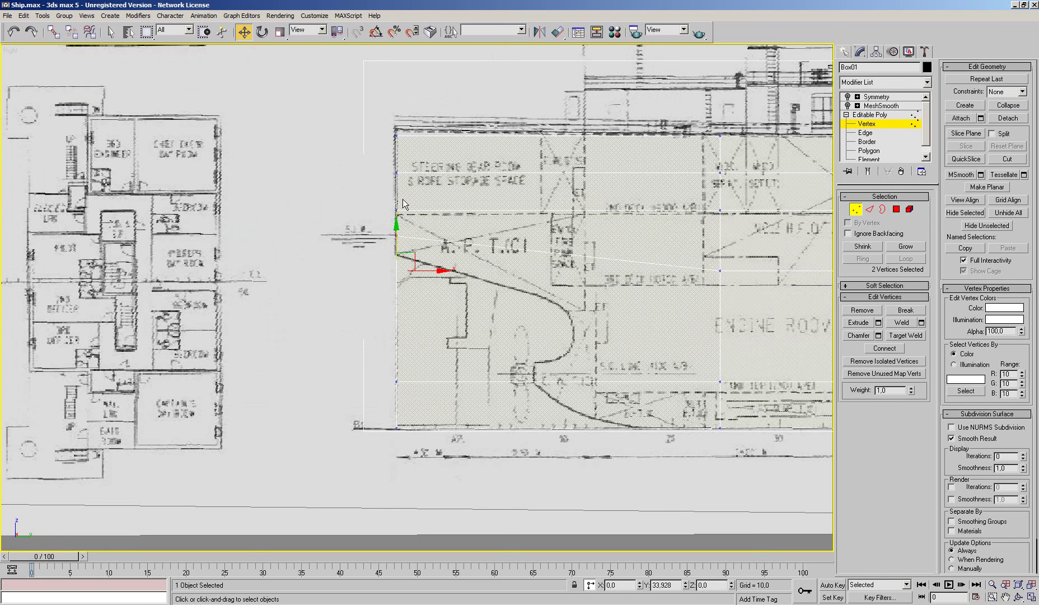
Raise the end's bottom vertex pairs along Y so the bottom edge slopes onto the blueprint line
{"action": "left_click_drag", "start_coordinate": [363, 339], "coordinate": [406, 437]}
{"action": "mouse_move", "coordinate": [398, 349]}
{"action": "left_mouse_down"}
{"action": "mouse_move", "coordinate": [398, 141]}
{"action": "mouse_move", "coordinate": [394, 215]}
{"action": "left_mouse_up"}
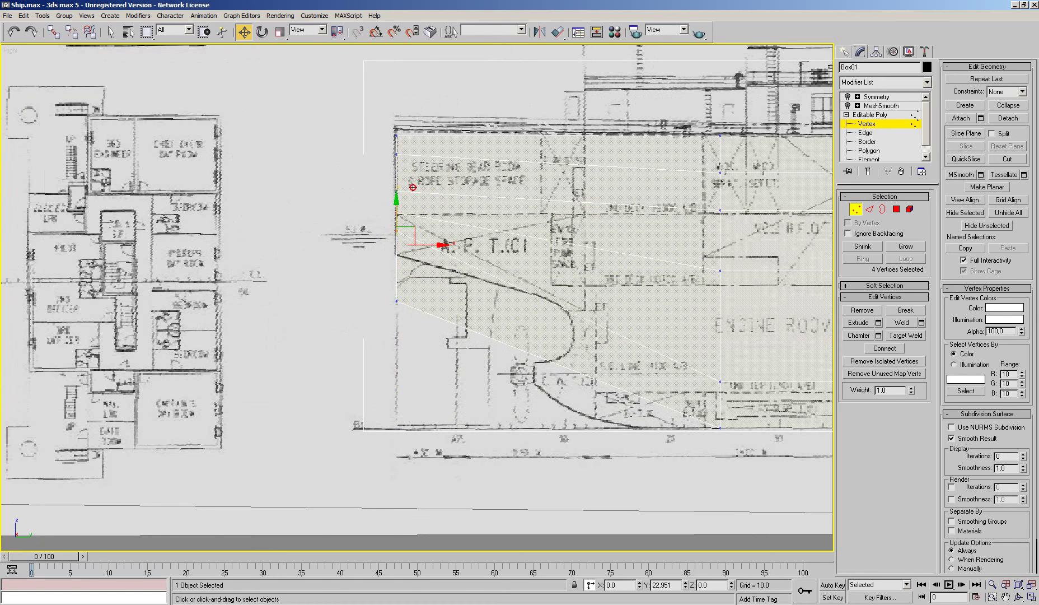
{"action": "left_click_drag", "start_coordinate": [394, 215], "coordinate": [393, 185]}
{"action": "left_click", "coordinate": [397, 301]}
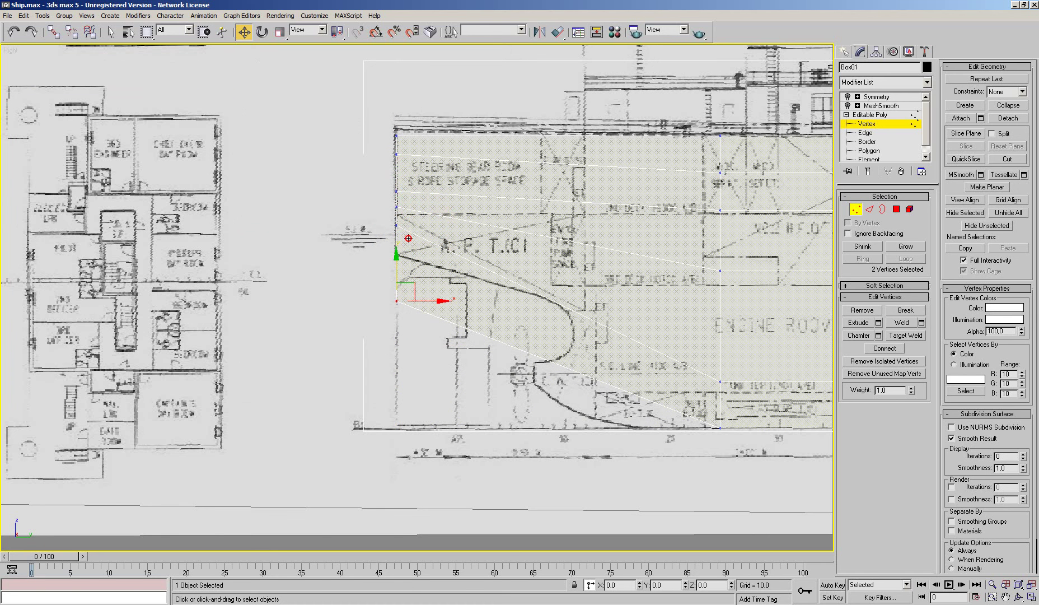
{"action": "left_click_drag", "start_coordinate": [397, 301], "coordinate": [396, 254]}
Lift the vertices further along the hull to match the side blueprint's hull profile
{"action": "middle_click_drag", "start_coordinate": [603, 311], "coordinate": [510, 293]}
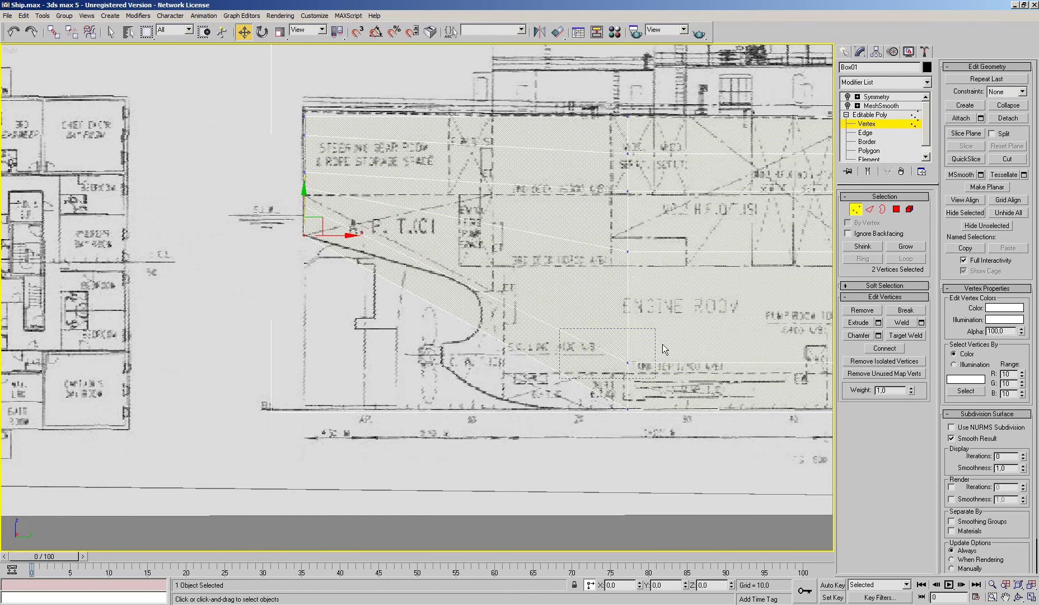
{"action": "left_click_drag", "start_coordinate": [627, 347], "coordinate": [628, 288]}
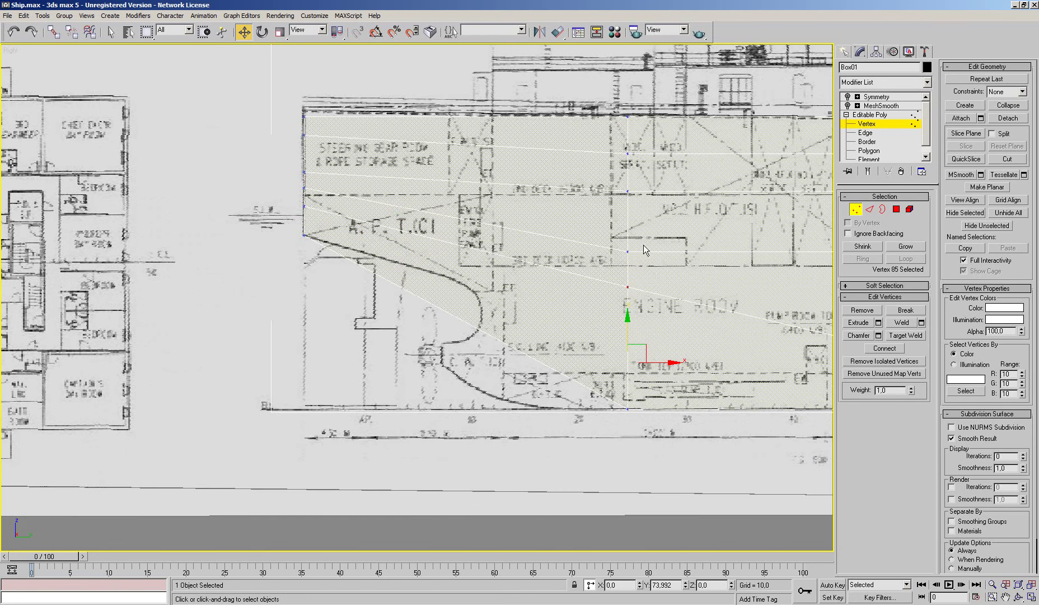
{"action": "left_click", "coordinate": [628, 252]}
{"action": "left_click_drag", "start_coordinate": [632, 206], "coordinate": [632, 188]}
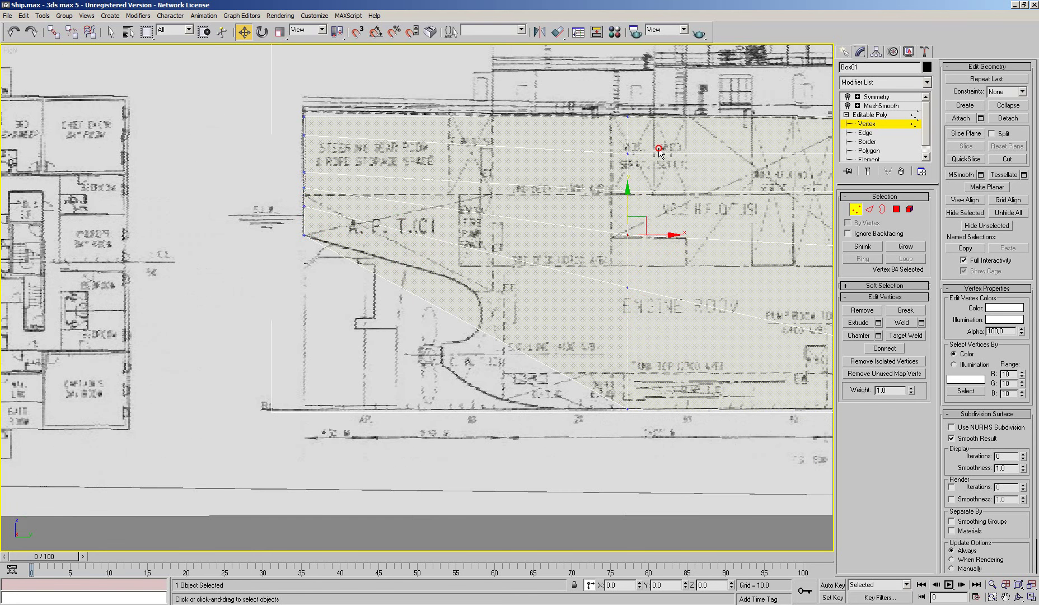
{"action": "left_click", "coordinate": [628, 408]}
{"action": "left_click_drag", "start_coordinate": [633, 367], "coordinate": [664, 308]}
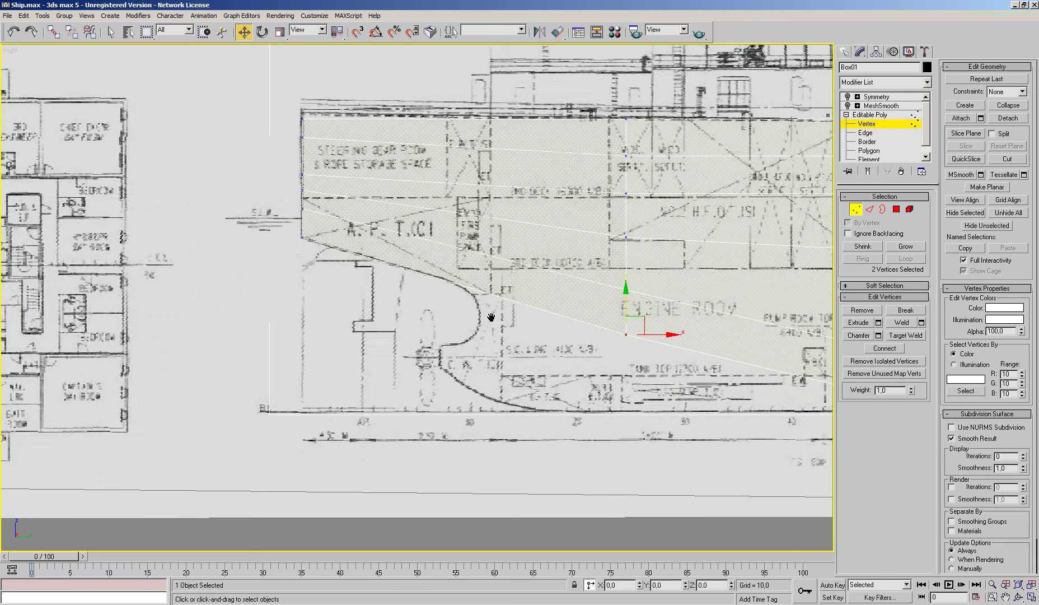
{"action": "middle_click_drag", "start_coordinate": [664, 307], "coordinate": [475, 323]}
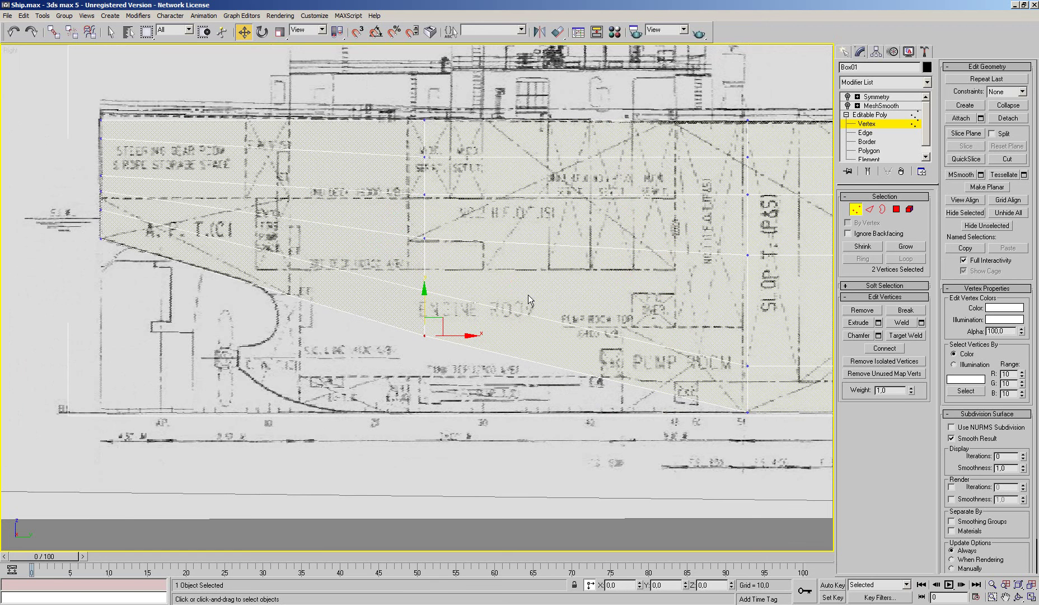
{"action": "left_click_drag", "start_coordinate": [428, 306], "coordinate": [429, 303]}
{"action": "middle_click_drag", "start_coordinate": [688, 367], "coordinate": [668, 365]}
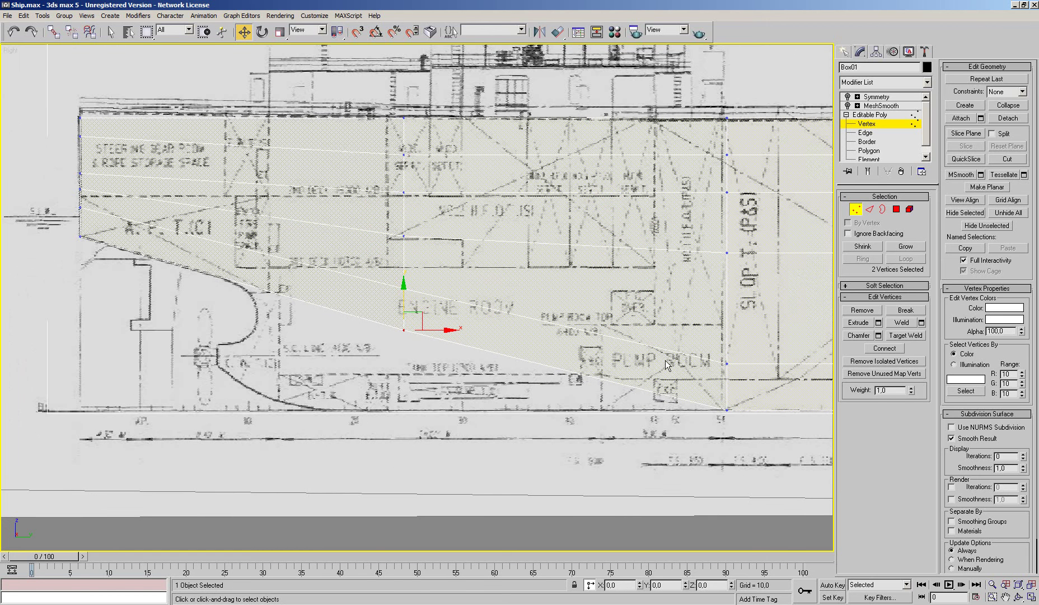
Orbit and zoom around the sloped hull box in Perspective, then return to object level
{"action": "left_click", "coordinate": [896, 210]}
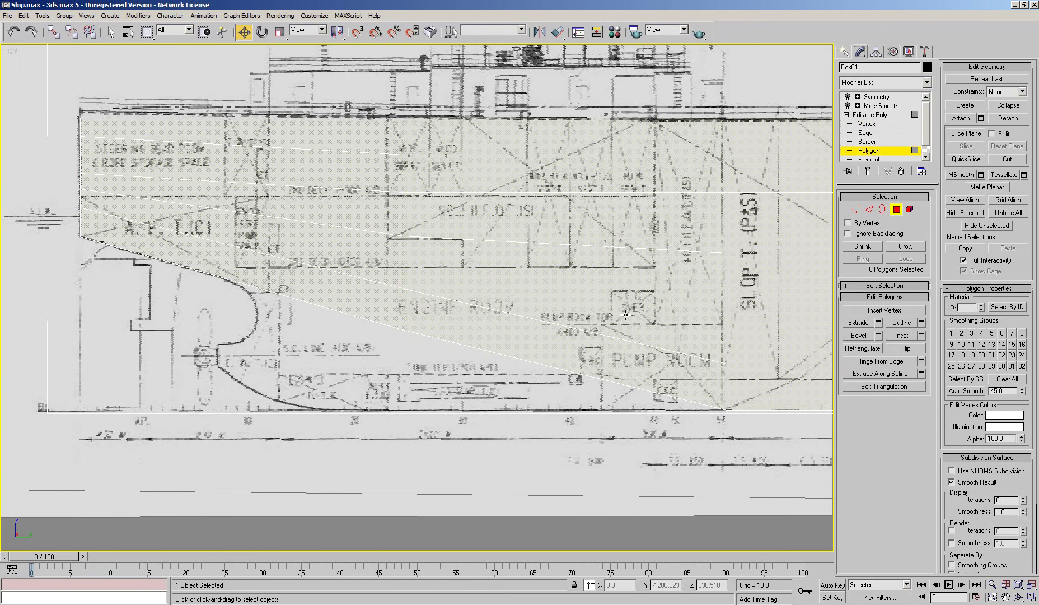
{"action": "key", "text": "p"}
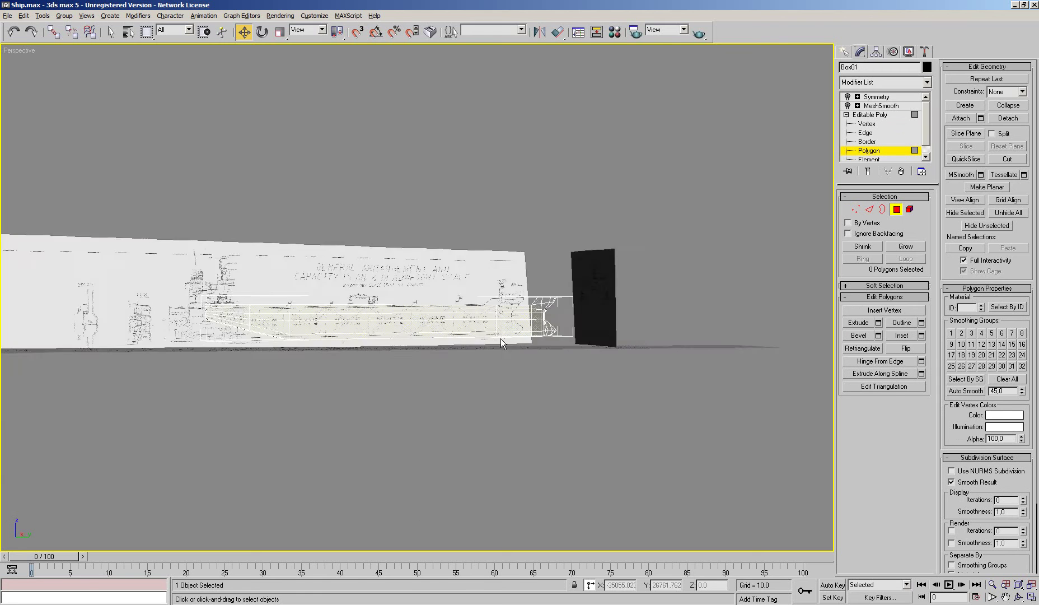
{"action": "scroll", "coordinate": [591, 355], "scroll_direction": "up", "scroll_amount": 3}
{"action": "middle_click_drag", "start_coordinate": [591, 355], "coordinate": [799, 243], "text": "alt"}
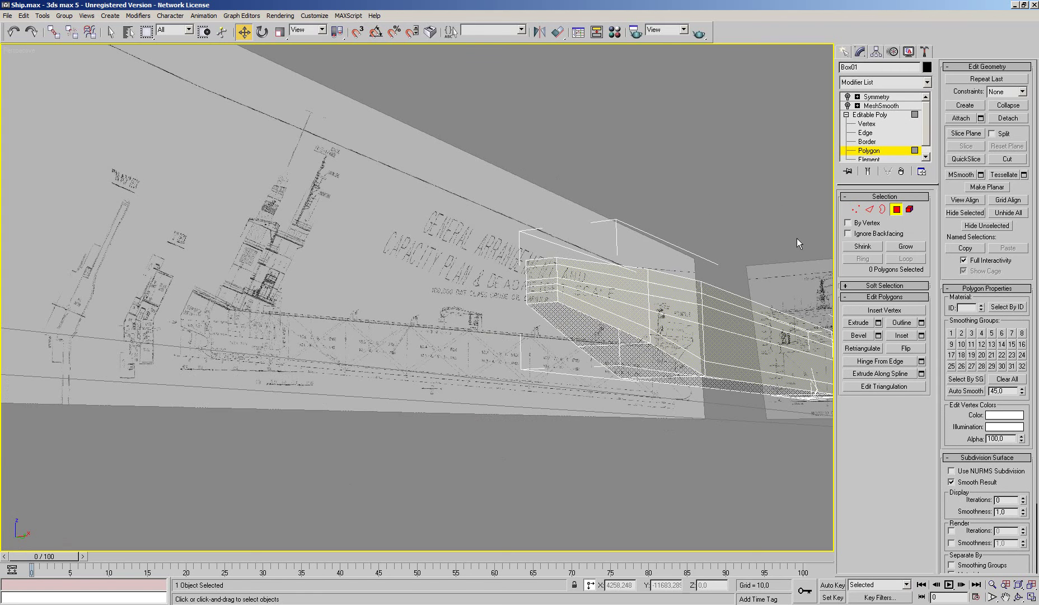
{"action": "left_click", "coordinate": [856, 209]}
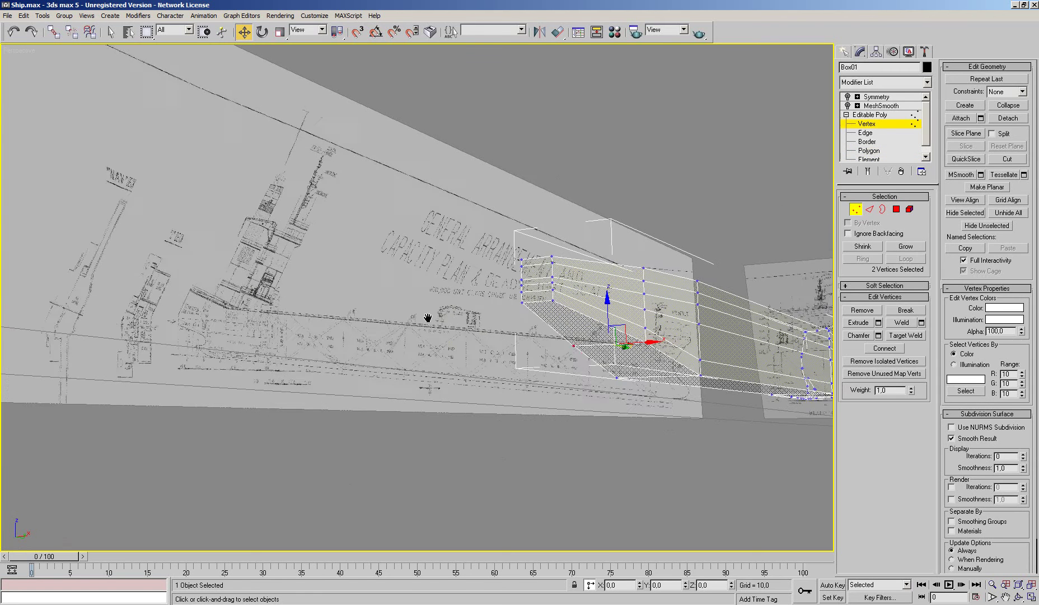
{"action": "mouse_move", "coordinate": [424, 382]}
{"action": "middle_mouse_down"}
{"action": "mouse_move", "coordinate": [354, 318]}
{"action": "mouse_move", "coordinate": [448, 281]}
{"action": "mouse_move", "coordinate": [433, 355]}
{"action": "mouse_move", "coordinate": [415, 365]}
{"action": "mouse_move", "coordinate": [526, 312]}
{"action": "mouse_move", "coordinate": [508, 282]}
{"action": "middle_mouse_up"}
{"action": "scroll", "coordinate": [416, 365], "scroll_direction": "down", "scroll_amount": 3}
{"action": "scroll", "coordinate": [526, 312], "scroll_direction": "up", "scroll_amount": 2}
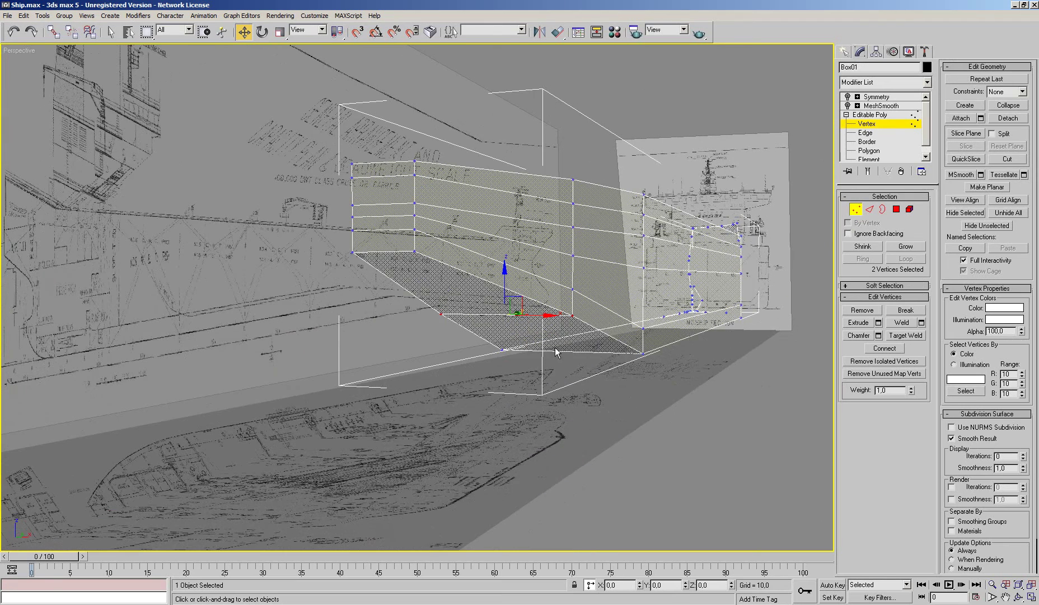
{"action": "left_click", "coordinate": [855, 212]}
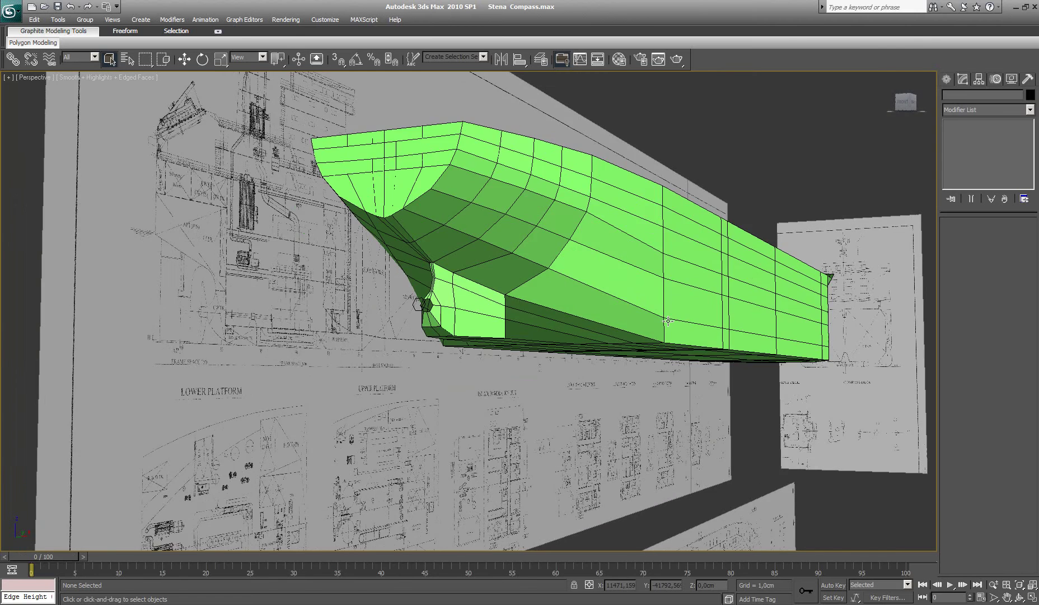
{"action": "scroll", "coordinate": [667, 320], "scroll_direction": "up", "scroll_amount": 5}
{"action": "middle_click_drag", "start_coordinate": [675, 322], "coordinate": [669, 326]}
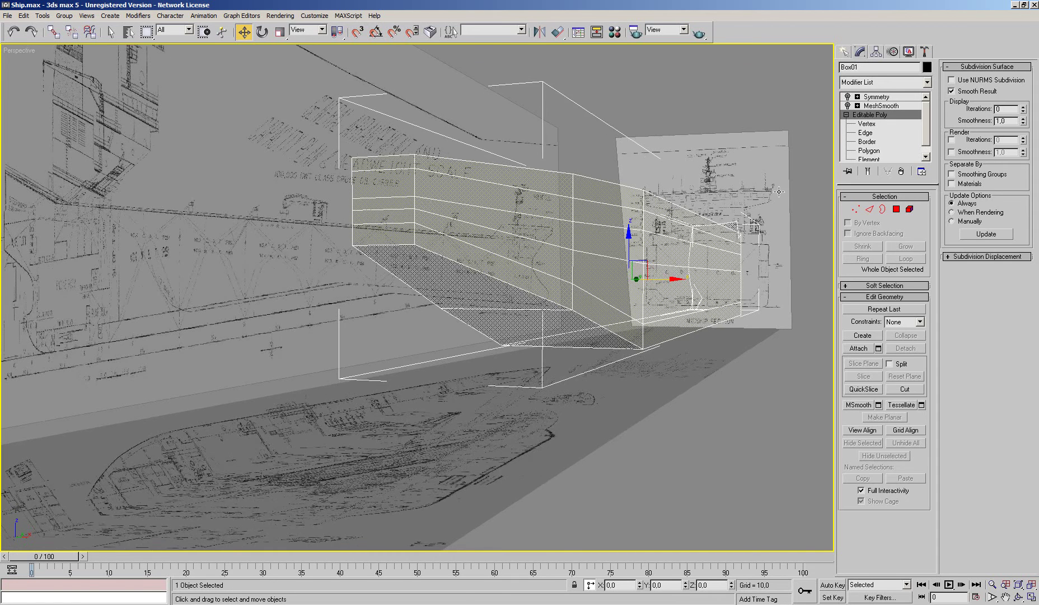
Pull the hull box's front vertex inward and reshape a vertex on its lower edge
{"action": "left_click", "coordinate": [867, 124]}
{"action": "left_click", "coordinate": [415, 202]}
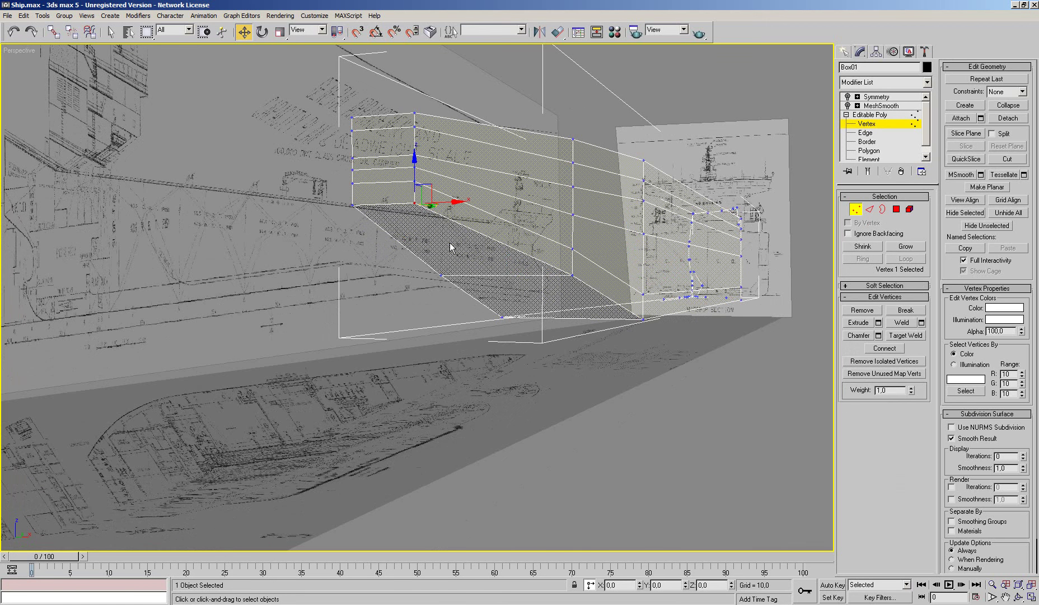
{"action": "left_click_drag", "start_coordinate": [448, 202], "coordinate": [410, 203]}
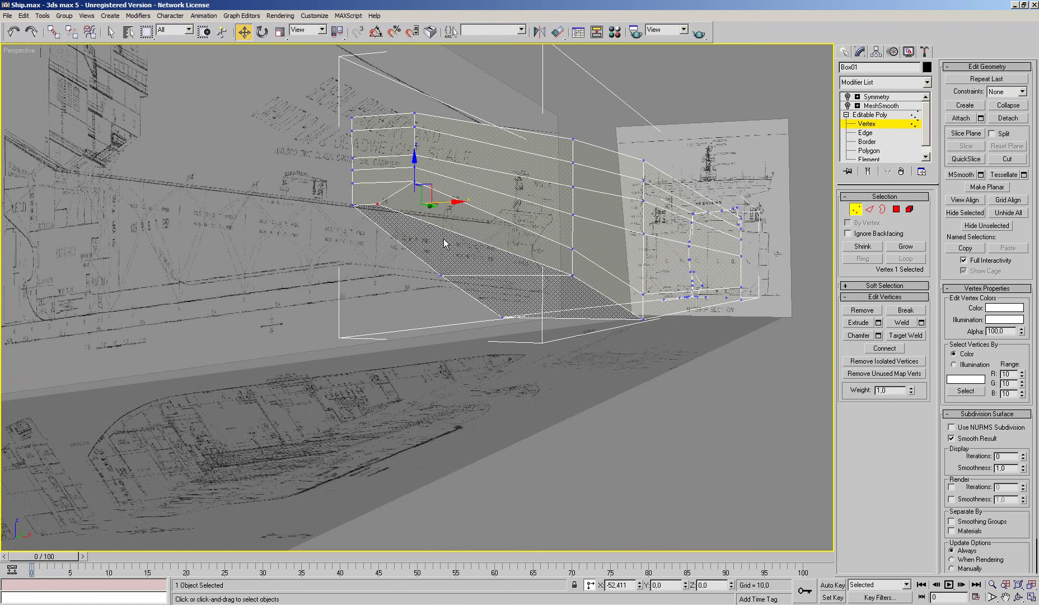
{"action": "left_click", "coordinate": [576, 272]}
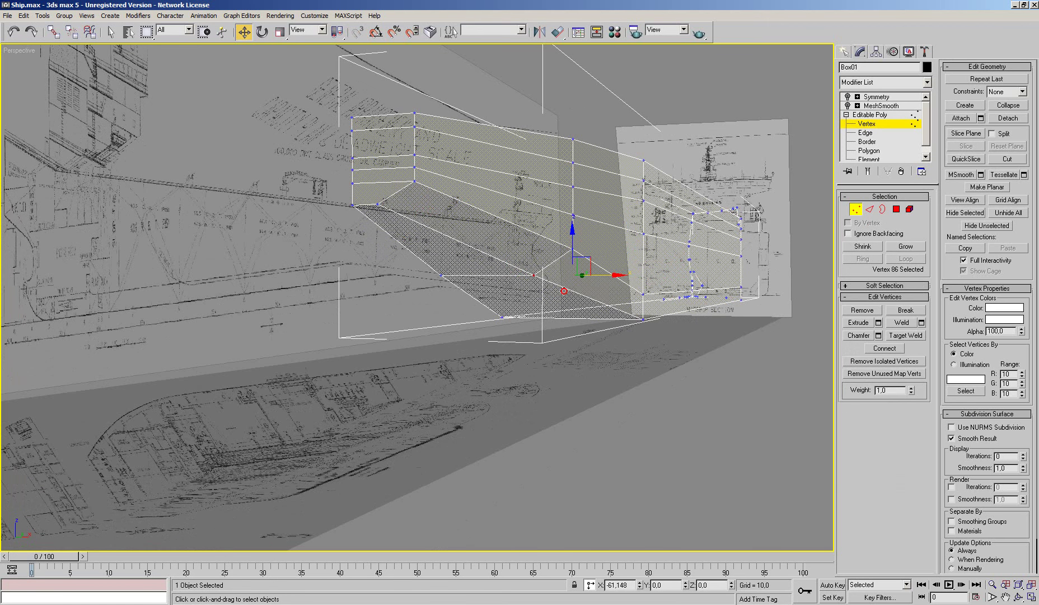
{"action": "left_click_drag", "start_coordinate": [608, 273], "coordinate": [564, 297]}
{"action": "middle_click_drag", "start_coordinate": [563, 297], "coordinate": [557, 293], "text": "alt"}
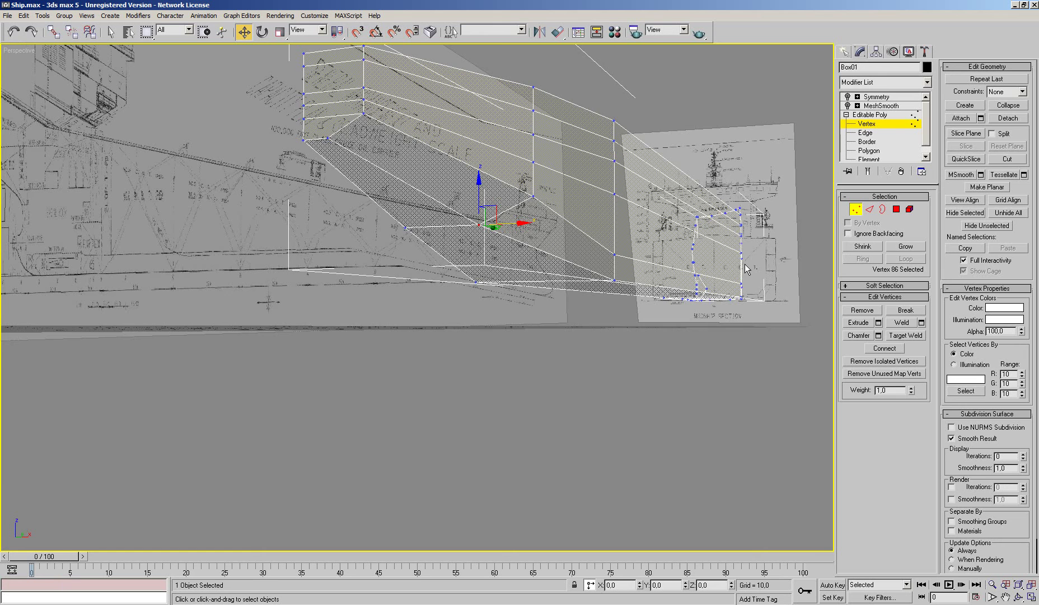
{"action": "mouse_move", "coordinate": [745, 268]}
{"action": "middle_mouse_down"}
{"action": "mouse_move", "coordinate": [603, 313]}
{"action": "mouse_move", "coordinate": [468, 243]}
{"action": "middle_mouse_up"}
Refine the selected vertices and move the front-bottom corner vertex into place
{"action": "left_click_drag", "start_coordinate": [484, 226], "coordinate": [504, 247]}
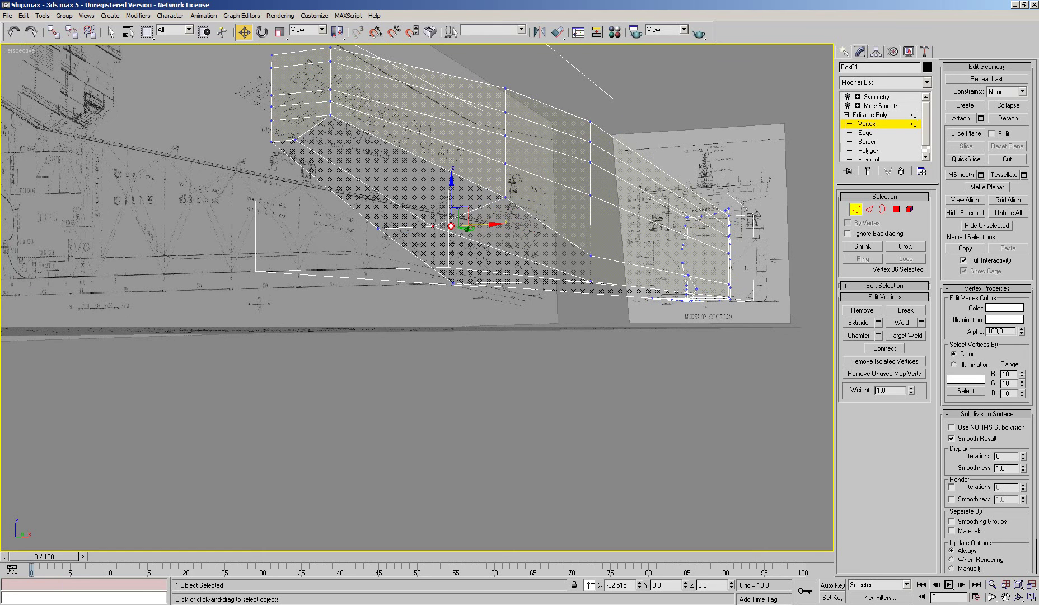
{"action": "scroll", "coordinate": [594, 222], "scroll_direction": "up", "scroll_amount": 5}
{"action": "scroll", "coordinate": [594, 222], "scroll_direction": "down", "scroll_amount": 5}
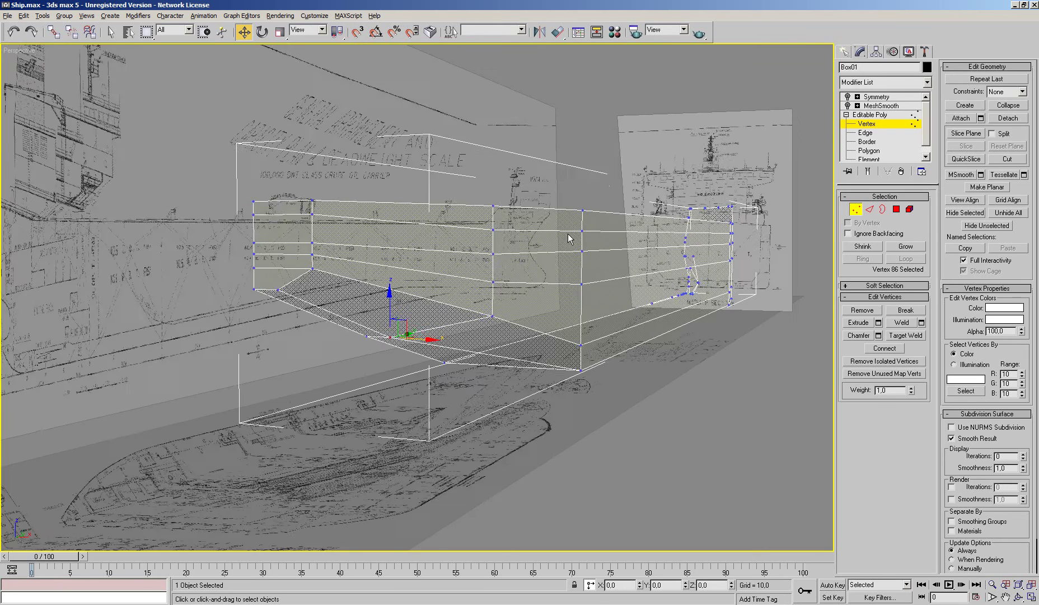
{"action": "middle_click_drag", "start_coordinate": [443, 346], "coordinate": [456, 338]}
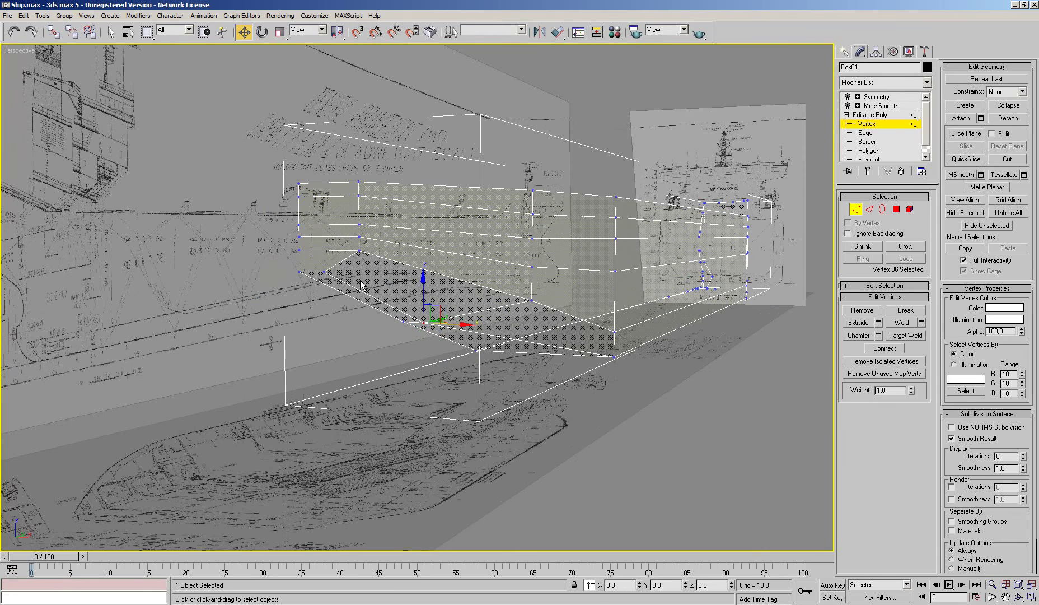
{"action": "left_click", "coordinate": [323, 271]}
{"action": "left_click_drag", "start_coordinate": [350, 272], "coordinate": [362, 291]}
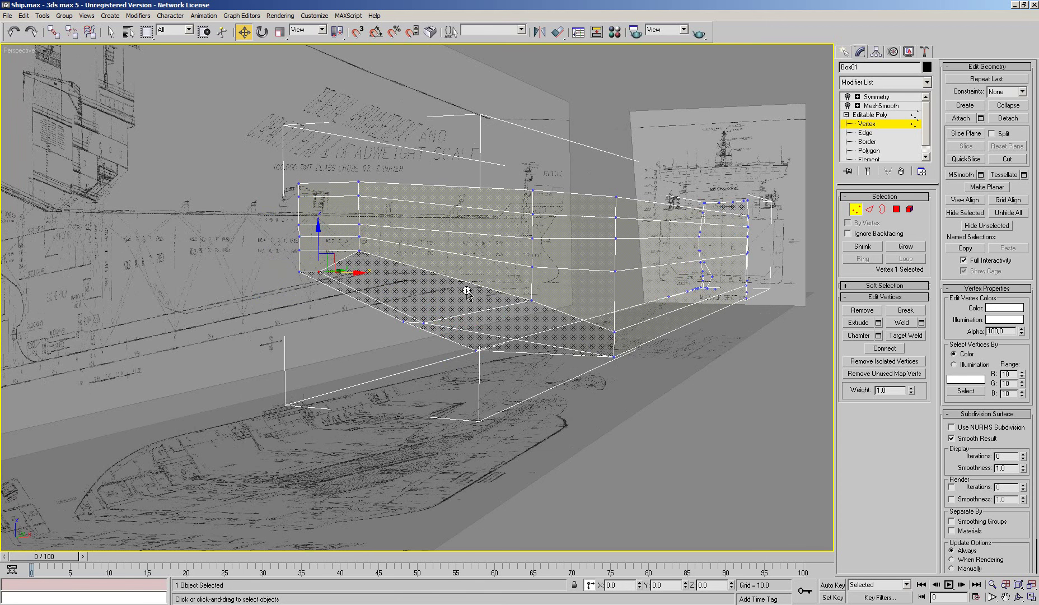
{"action": "middle_click_drag", "start_coordinate": [529, 285], "coordinate": [529, 326], "text": "alt"}
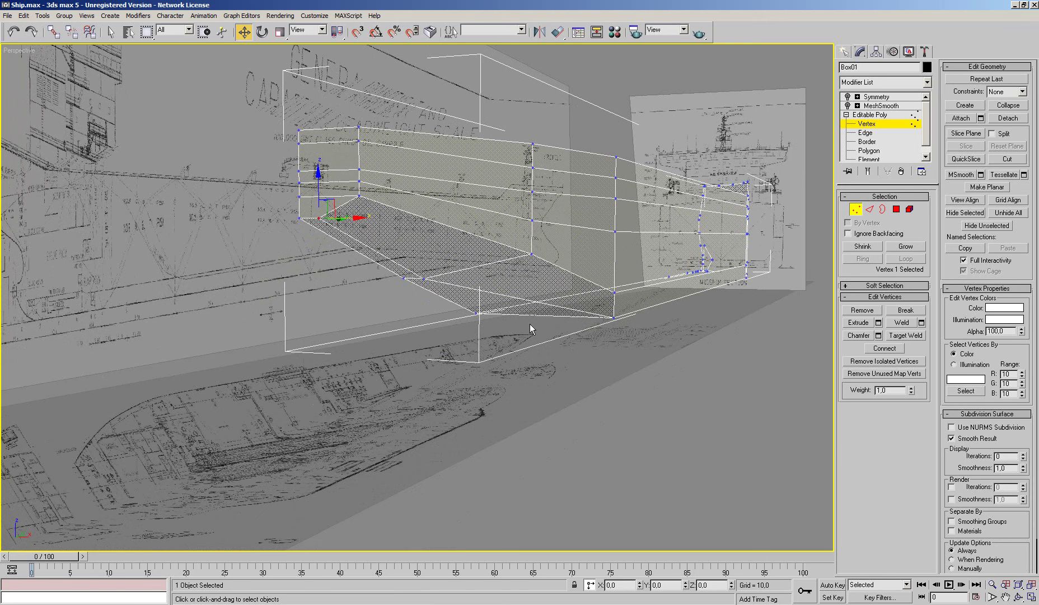
Extrude the sloping bottom face by 41.5 and zoom in on it in side view
{"action": "left_click", "coordinate": [895, 211]}
{"action": "left_click", "coordinate": [486, 297]}
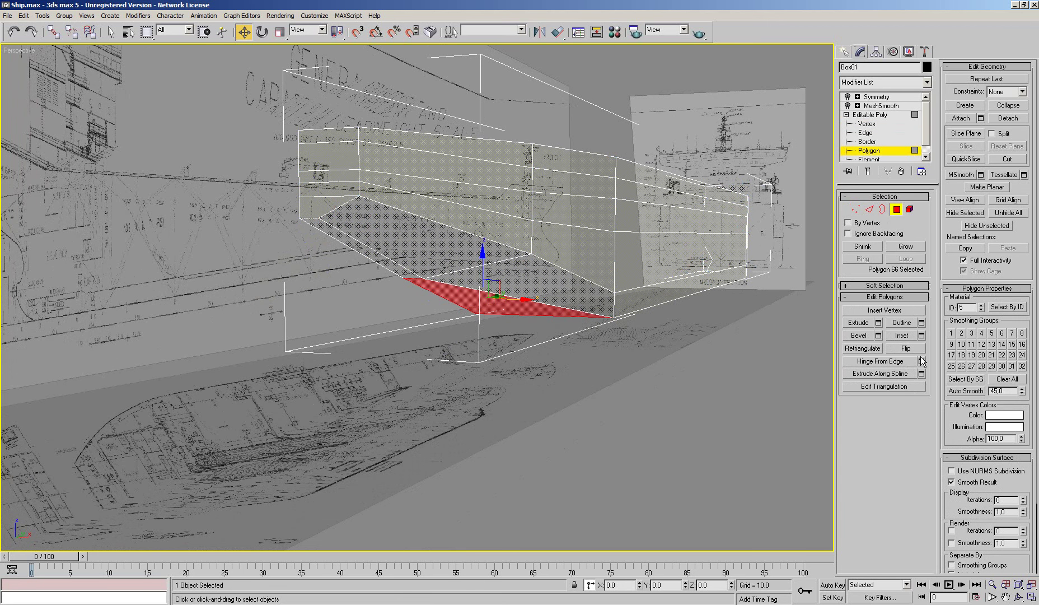
{"action": "left_click", "coordinate": [877, 322]}
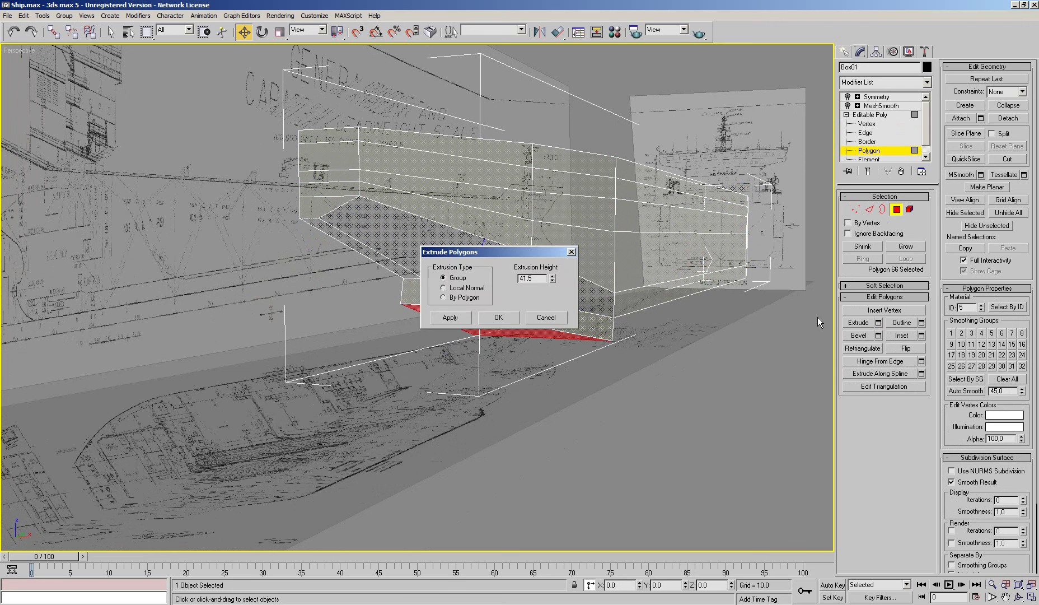
{"action": "left_click", "coordinate": [497, 317]}
{"action": "key", "text": "r"}
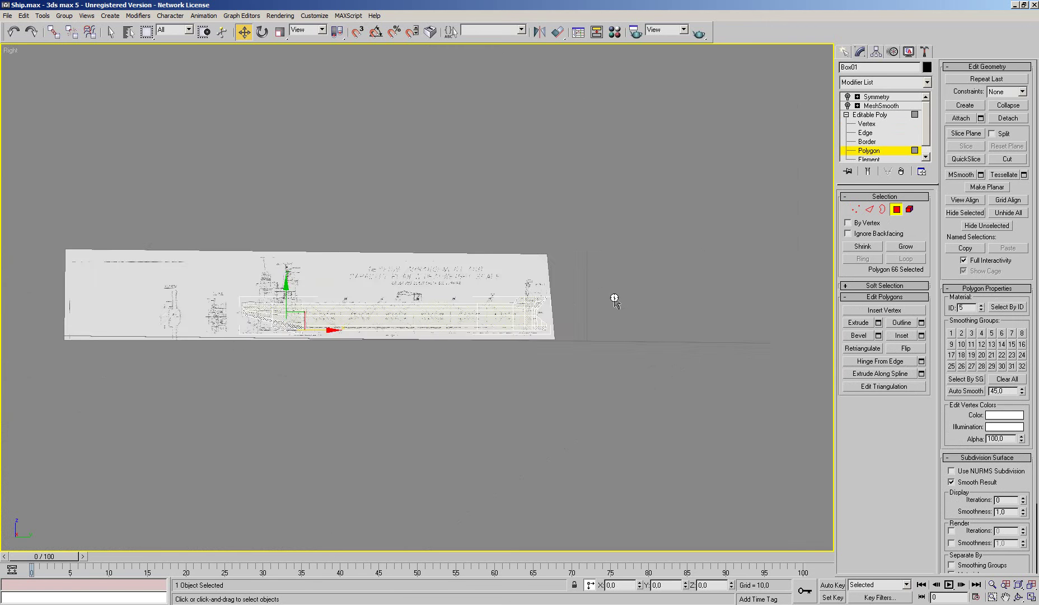
{"action": "scroll", "coordinate": [522, 344], "scroll_direction": "up", "scroll_amount": 3}
{"action": "scroll", "coordinate": [475, 325], "scroll_direction": "up", "scroll_amount": 3}
{"action": "scroll", "coordinate": [498, 306], "scroll_direction": "up", "scroll_amount": 2}
Move the lower vertex pair at the hull bottom up along the blueprint curve
{"action": "scroll", "coordinate": [498, 307], "scroll_direction": "up", "scroll_amount": 1}
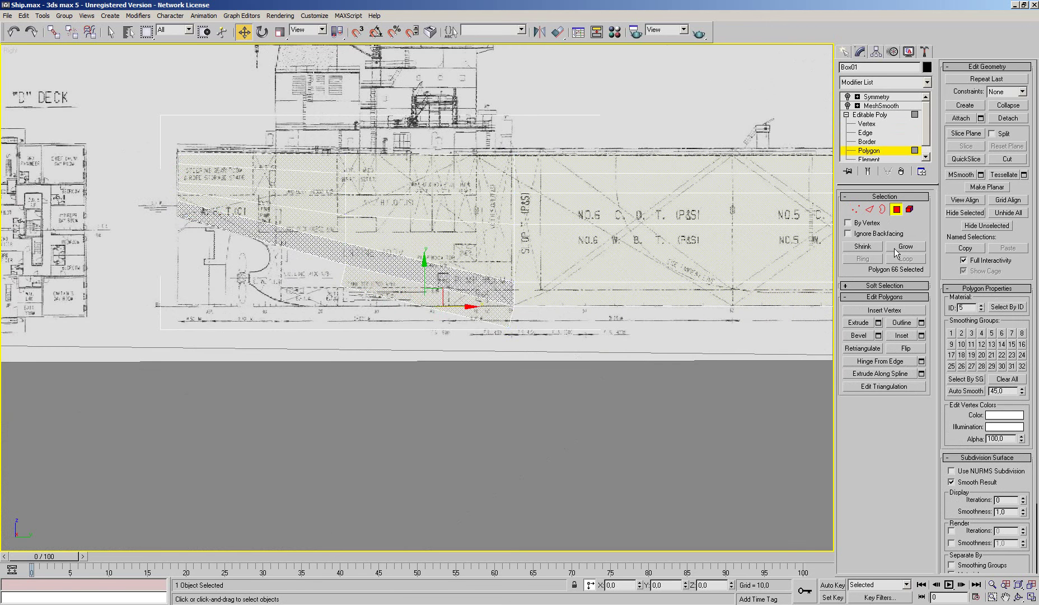
{"action": "left_click", "coordinate": [856, 210]}
{"action": "middle_click_drag", "start_coordinate": [608, 364], "coordinate": [650, 369]}
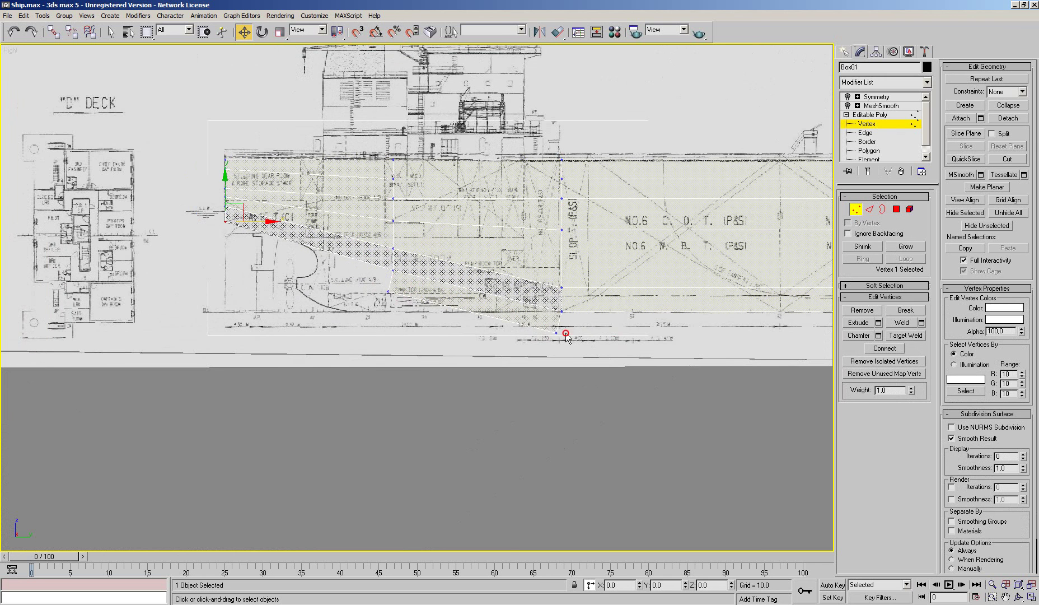
{"action": "left_click", "coordinate": [565, 333]}
{"action": "mouse_move", "coordinate": [585, 334]}
{"action": "left_mouse_down"}
{"action": "mouse_move", "coordinate": [405, 289]}
{"action": "mouse_move", "coordinate": [395, 277]}
{"action": "mouse_move", "coordinate": [395, 310]}
{"action": "mouse_move", "coordinate": [425, 318]}
{"action": "left_mouse_up"}
Extrude the selected lower face and slide it left onto the bulb outline
{"action": "left_click", "coordinate": [896, 209]}
{"action": "left_click", "coordinate": [438, 299]}
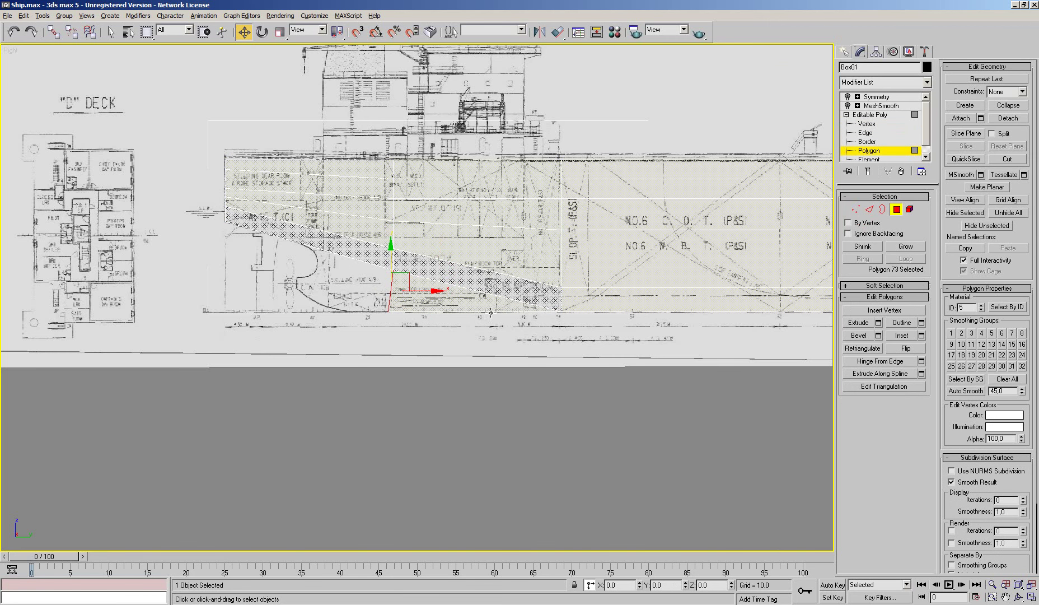
{"action": "left_click", "coordinate": [878, 322]}
{"action": "left_click", "coordinate": [499, 318]}
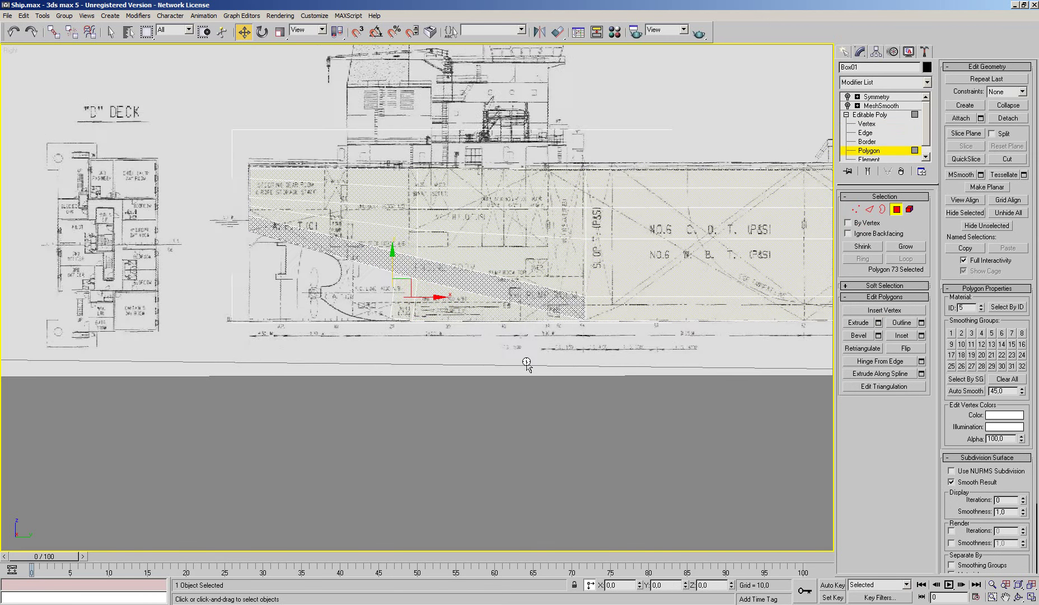
{"action": "scroll", "coordinate": [484, 347], "scroll_direction": "up", "scroll_amount": 4}
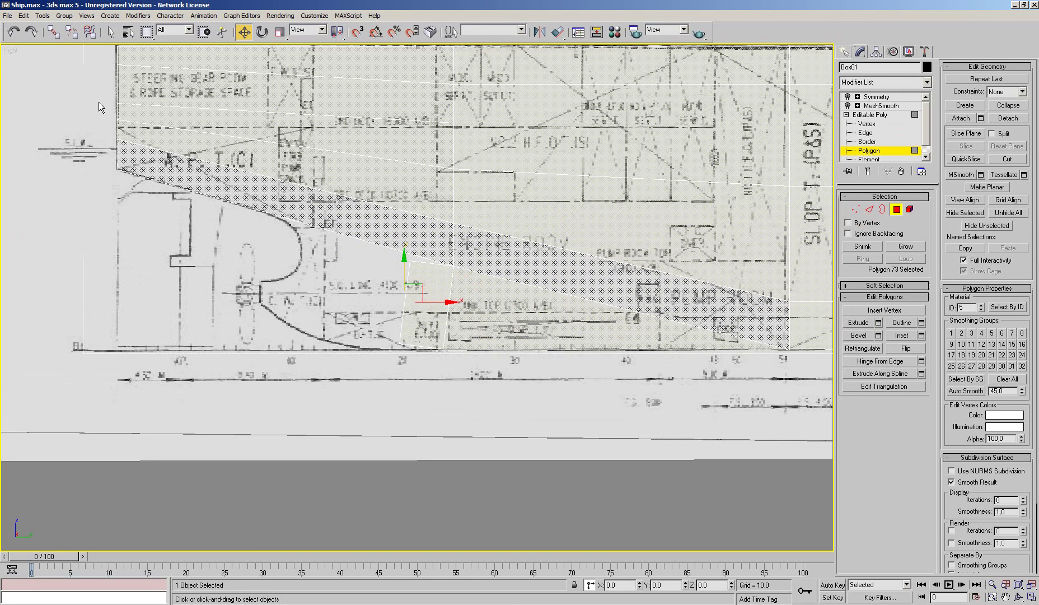
{"action": "left_click_drag", "start_coordinate": [448, 303], "coordinate": [303, 305]}
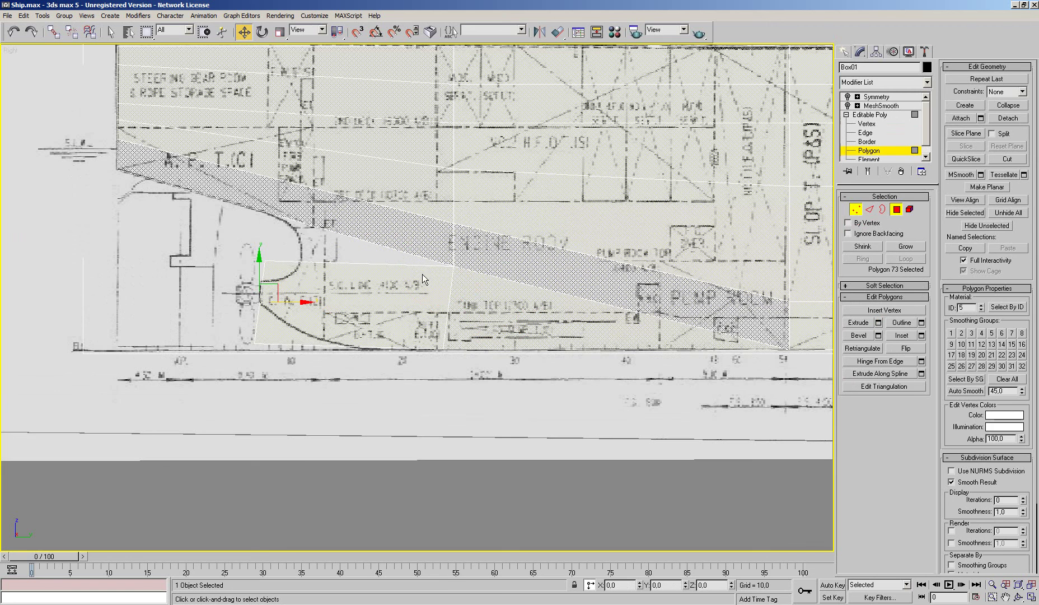
Adjust the two vertices at the bulb's end to straighten its end edge
{"action": "key", "text": "1"}
{"action": "left_click_drag", "start_coordinate": [247, 246], "coordinate": [286, 278]}
{"action": "left_click_drag", "start_coordinate": [255, 343], "coordinate": [263, 343]}
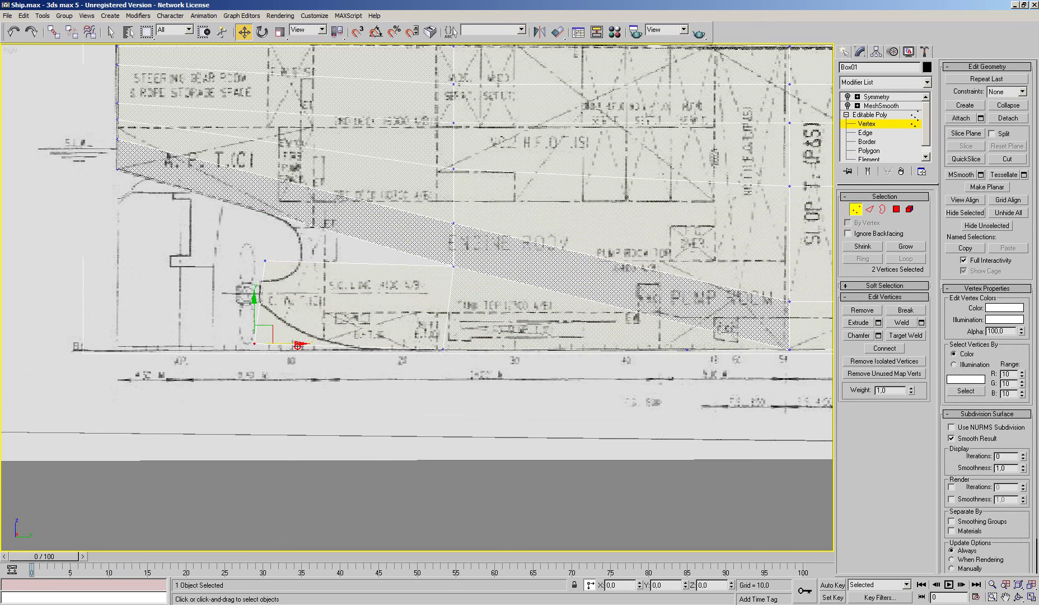
{"action": "mouse_move", "coordinate": [277, 271]}
{"action": "left_mouse_down"}
{"action": "mouse_move", "coordinate": [265, 230]}
{"action": "mouse_move", "coordinate": [265, 239]}
{"action": "left_mouse_up"}
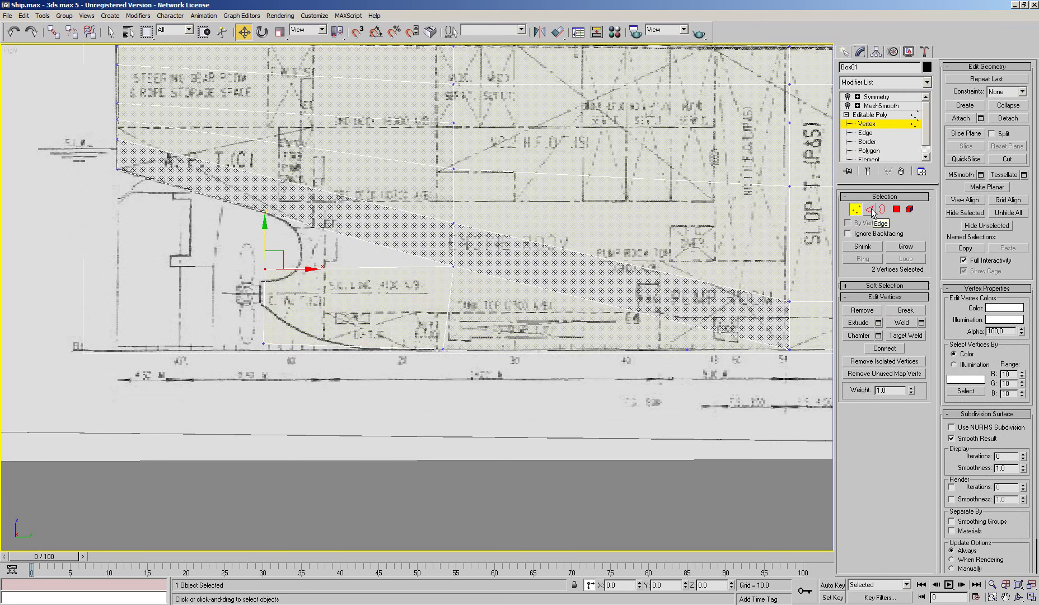
{"action": "left_click", "coordinate": [896, 209]}
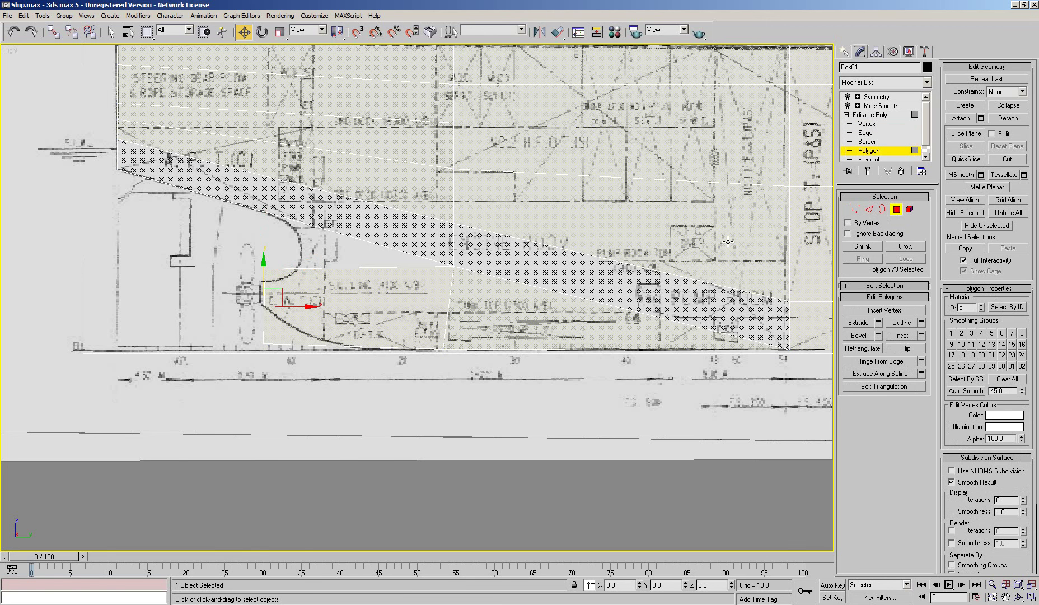
Isolate the hull, dismiss the MAXScript error, and orbit to view it in 3D
{"action": "right_click", "coordinate": [511, 258]}
{"action": "left_click", "coordinate": [606, 202]}
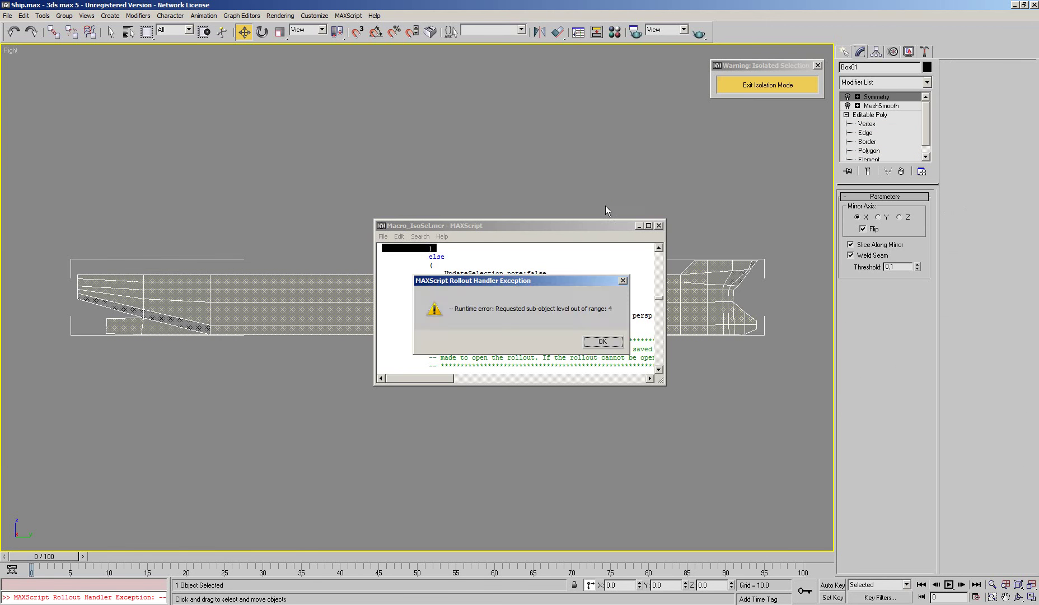
{"action": "left_click", "coordinate": [622, 280]}
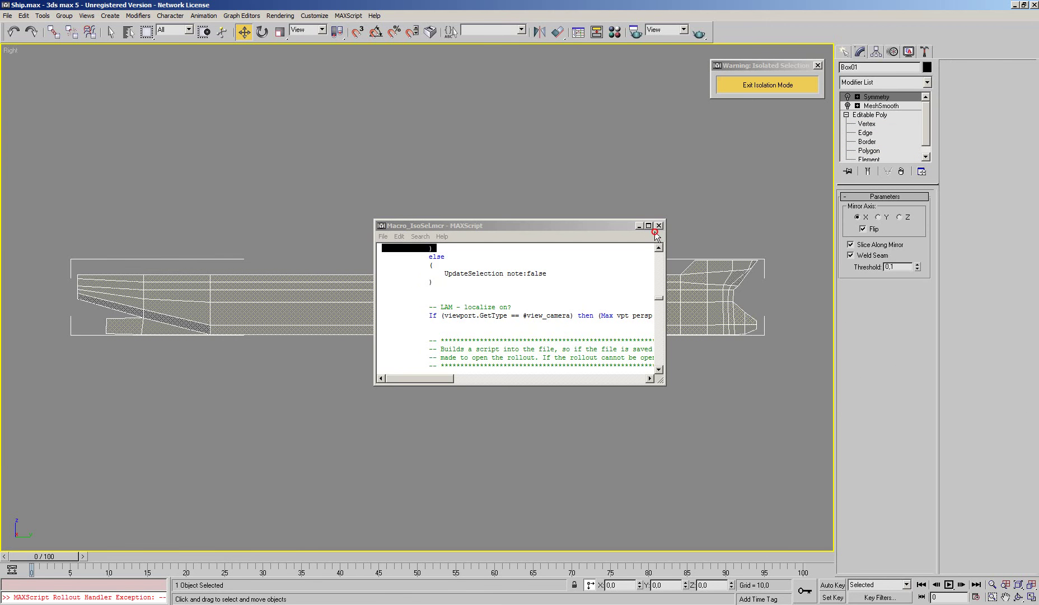
{"action": "left_click", "coordinate": [659, 225]}
{"action": "mouse_move", "coordinate": [542, 271]}
{"action": "middle_mouse_down", "text": "alt"}
{"action": "mouse_move", "coordinate": [504, 290]}
{"action": "mouse_move", "coordinate": [459, 289]}
{"action": "mouse_move", "coordinate": [549, 359]}
{"action": "mouse_move", "coordinate": [547, 273]}
{"action": "mouse_move", "coordinate": [524, 341]}
{"action": "mouse_move", "coordinate": [559, 318]}
{"action": "middle_mouse_up", "text": "alt"}
{"action": "scroll", "coordinate": [558, 318], "scroll_direction": "up", "scroll_amount": 3}
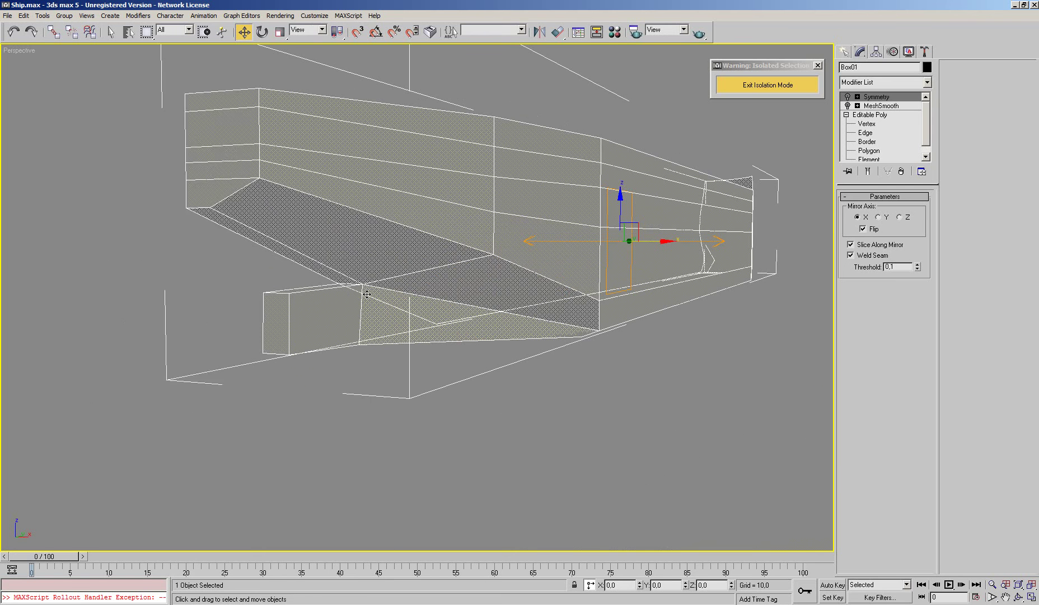
Set the hull material's opacity to 100 so it shows solid
{"action": "key", "text": "m"}
{"action": "left_click", "coordinate": [195, 355]}
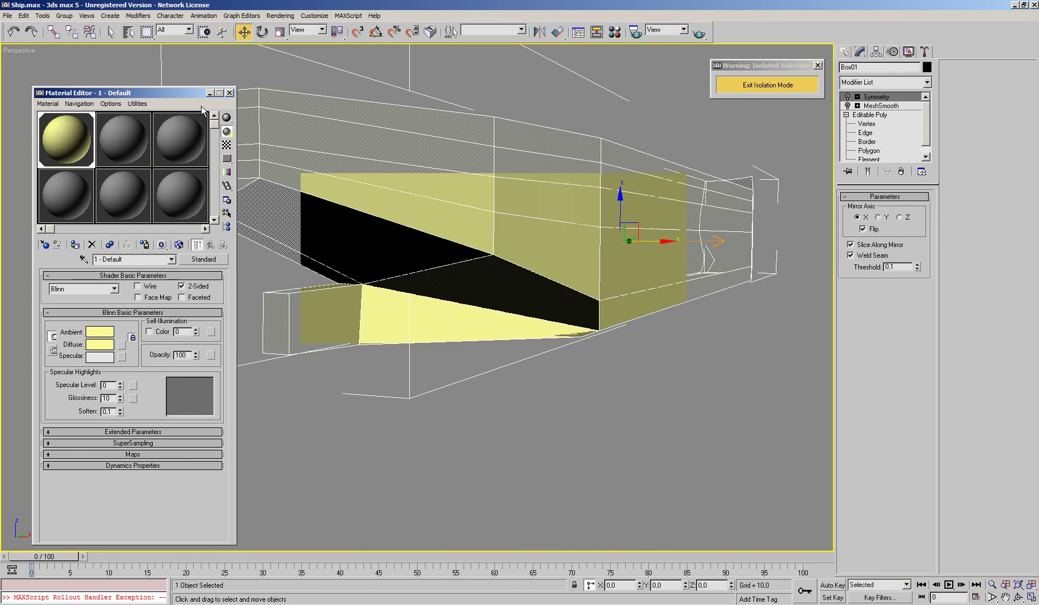
{"action": "left_click", "coordinate": [230, 92]}
{"action": "mouse_move", "coordinate": [476, 271]}
{"action": "middle_mouse_down", "text": "alt"}
{"action": "mouse_move", "coordinate": [491, 297]}
{"action": "mouse_move", "coordinate": [506, 288]}
{"action": "mouse_move", "coordinate": [470, 323]}
{"action": "middle_mouse_up", "text": "alt"}
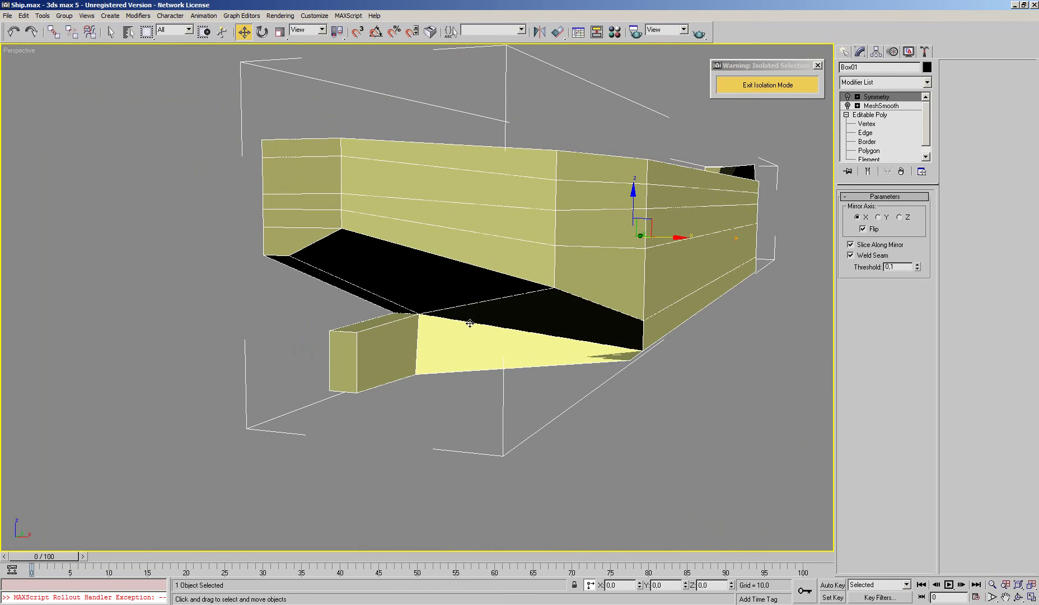
Select the bulb block's top face, then return to vertex editing
{"action": "left_click", "coordinate": [867, 124]}
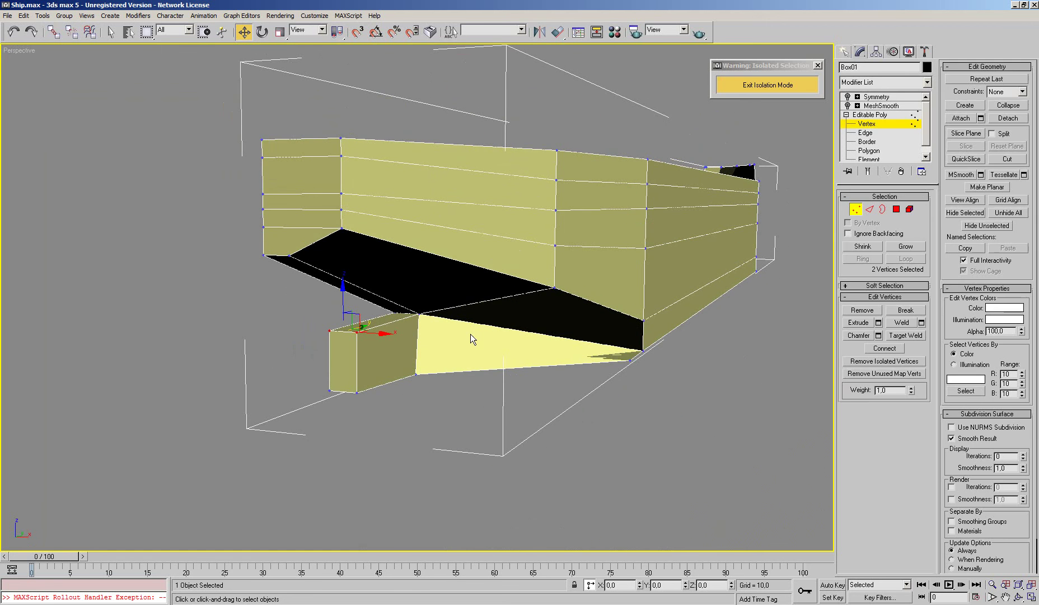
{"action": "left_click", "coordinate": [896, 209]}
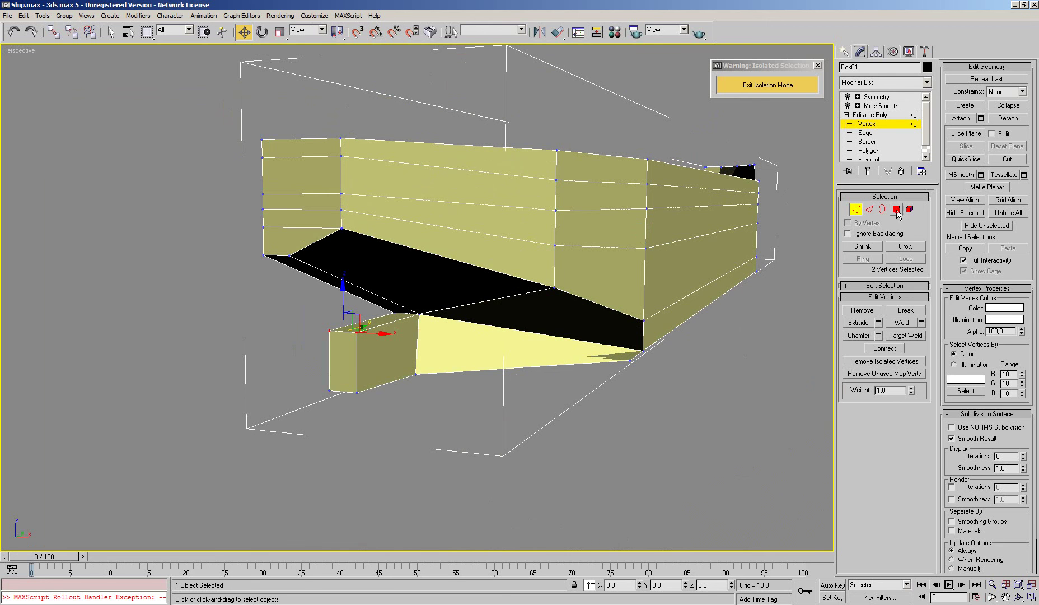
{"action": "left_click", "coordinate": [389, 316]}
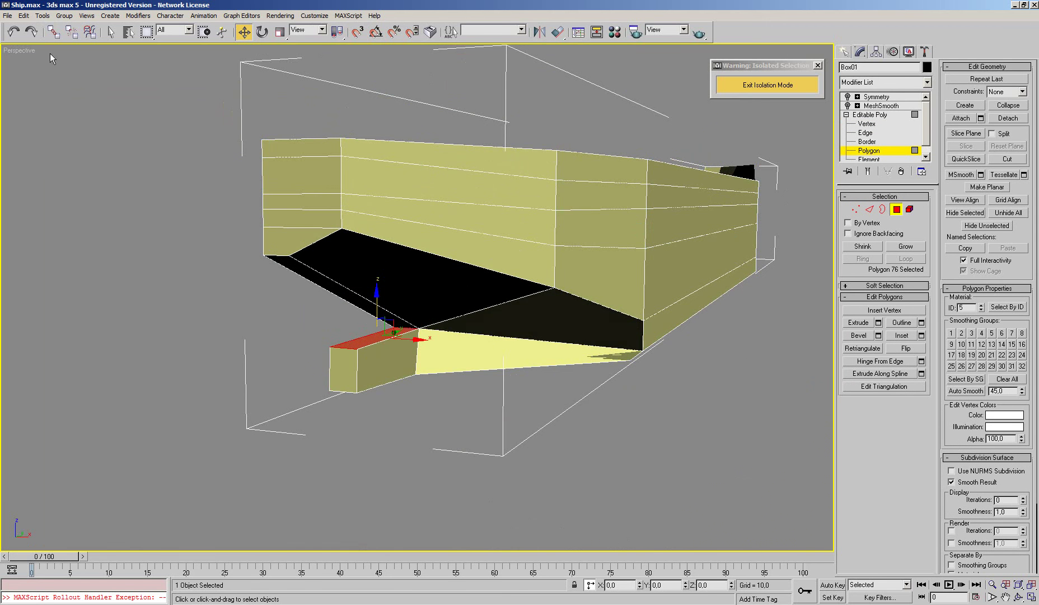
{"action": "scroll", "coordinate": [412, 279], "scroll_direction": "up", "scroll_amount": 5}
{"action": "scroll", "coordinate": [413, 278], "scroll_direction": "up", "scroll_amount": 2}
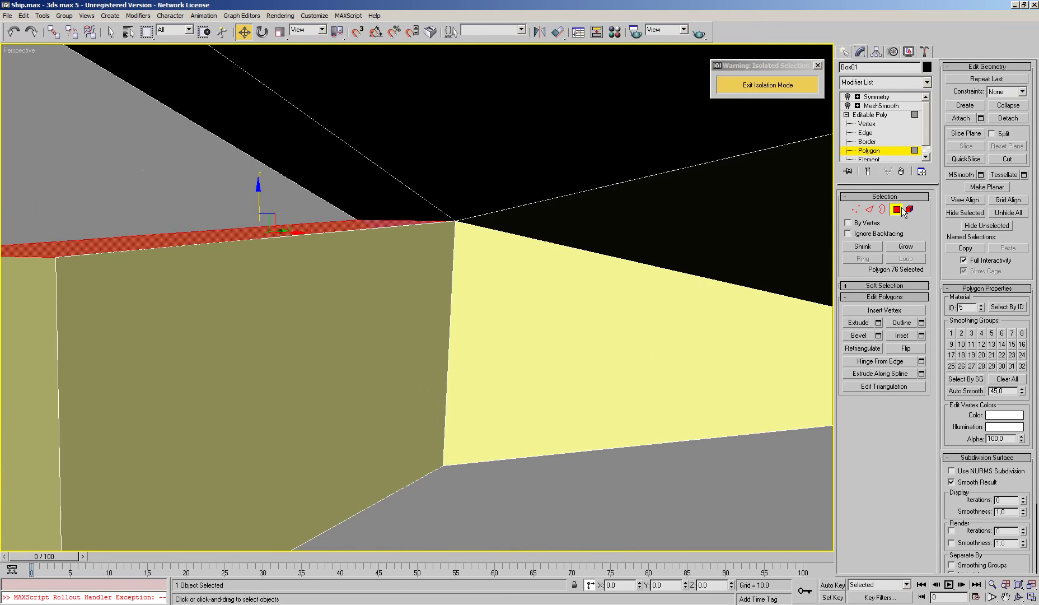
{"action": "left_click", "coordinate": [857, 210]}
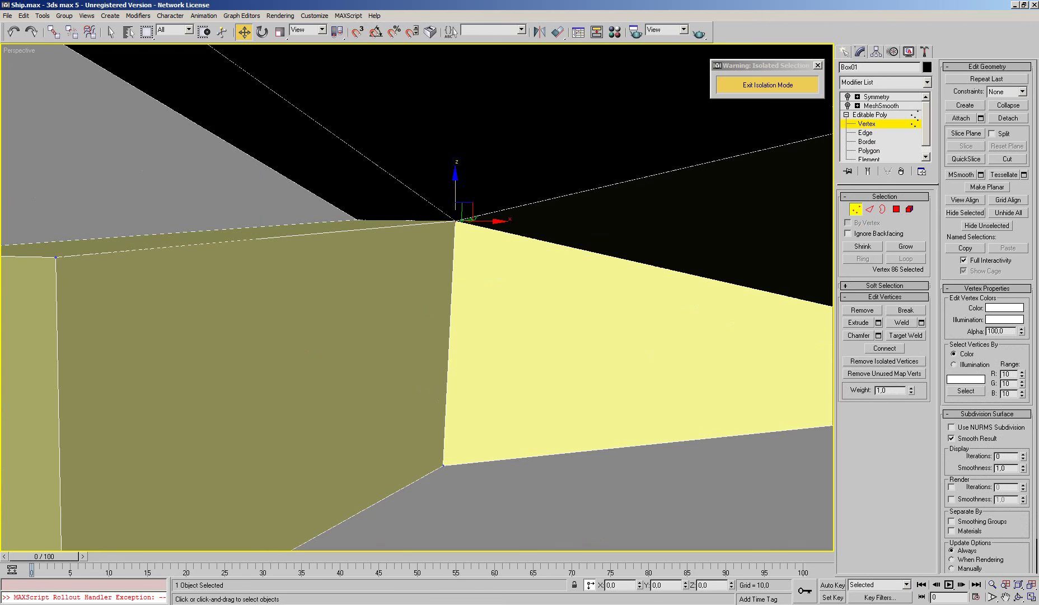
{"action": "scroll", "coordinate": [573, 303], "scroll_direction": "down", "scroll_amount": 10}
{"action": "scroll", "coordinate": [560, 303], "scroll_direction": "up", "scroll_amount": 3}
{"action": "scroll", "coordinate": [559, 304], "scroll_direction": "down", "scroll_amount": 3}
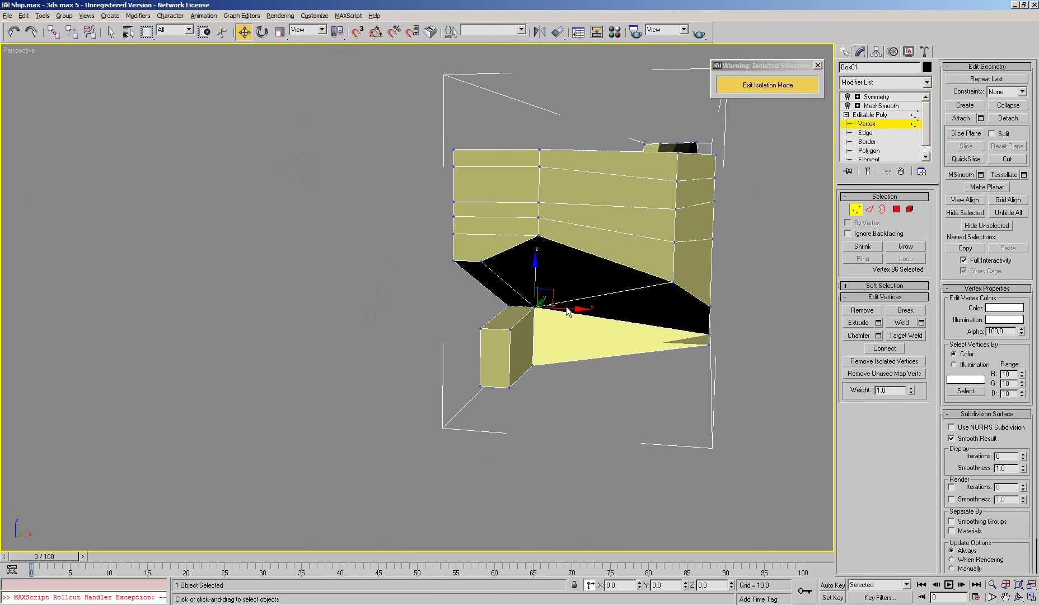
{"action": "scroll", "coordinate": [561, 306], "scroll_direction": "up", "scroll_amount": 3}
{"action": "scroll", "coordinate": [561, 306], "scroll_direction": "up", "scroll_amount": 1}
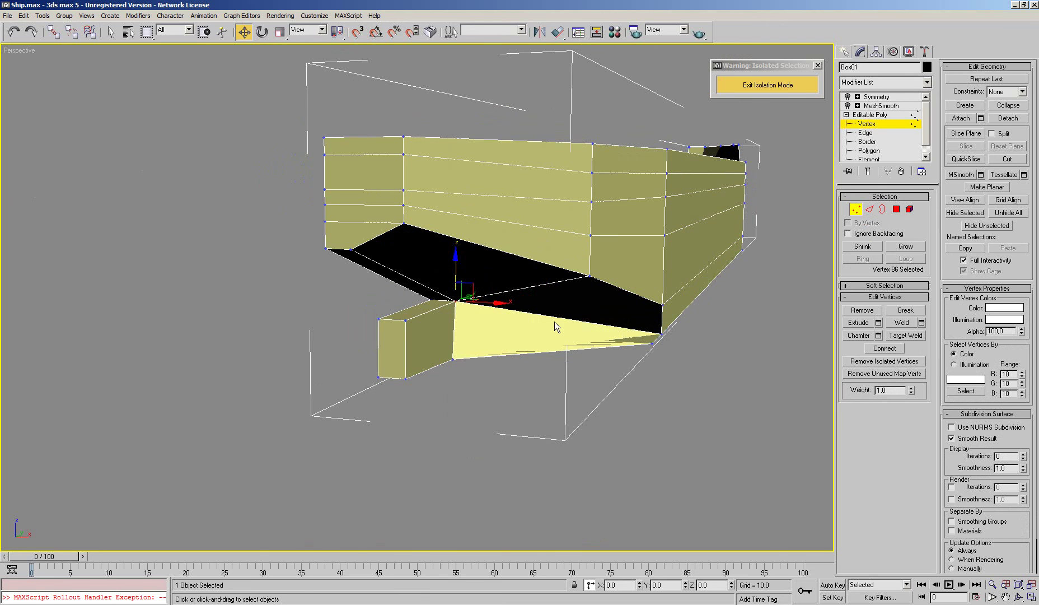
In side view, move the vertex column above the bulb joint left and exit isolation
{"action": "key", "text": "l"}
{"action": "scroll", "coordinate": [333, 335], "scroll_direction": "up", "scroll_amount": 2}
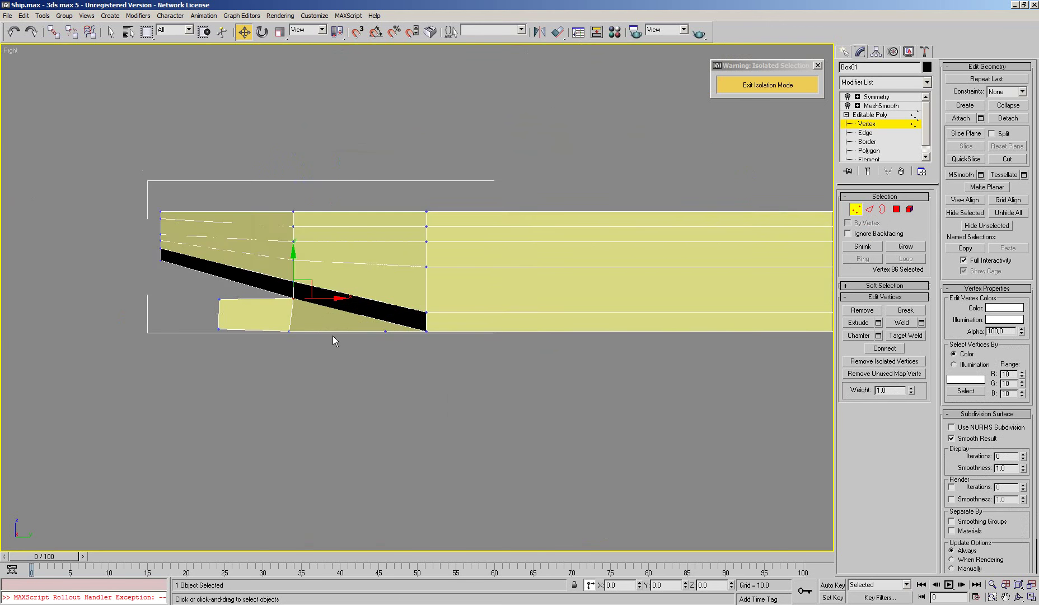
{"action": "scroll", "coordinate": [496, 341], "scroll_direction": "up", "scroll_amount": 1}
{"action": "scroll", "coordinate": [498, 343], "scroll_direction": "up", "scroll_amount": 3}
{"action": "middle_click_drag", "start_coordinate": [578, 350], "coordinate": [551, 339]}
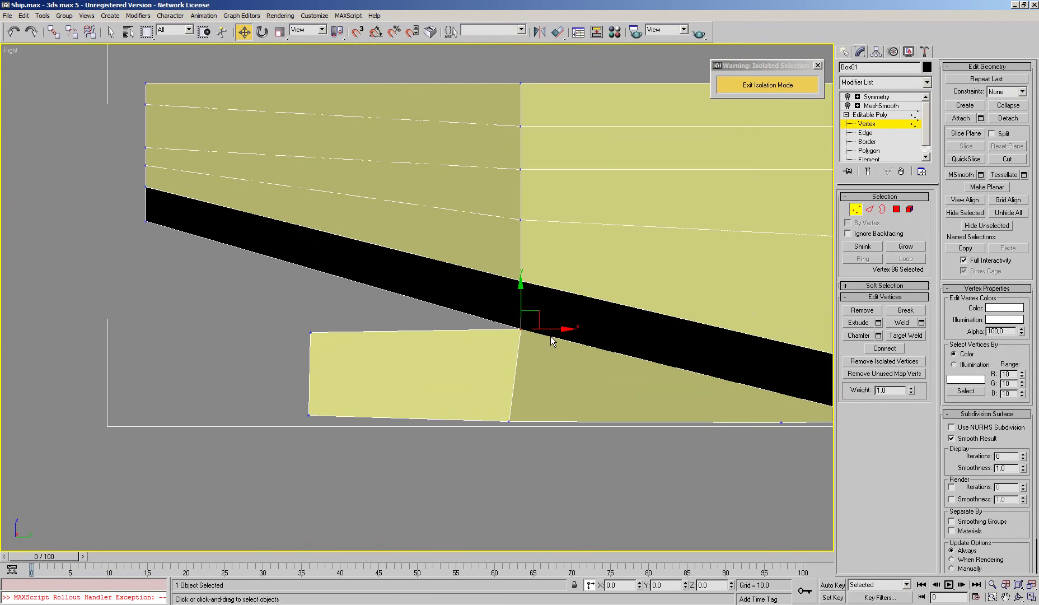
{"action": "left_click_drag", "start_coordinate": [532, 65], "coordinate": [447, 370]}
{"action": "middle_click_drag", "start_coordinate": [549, 265], "coordinate": [554, 288]}
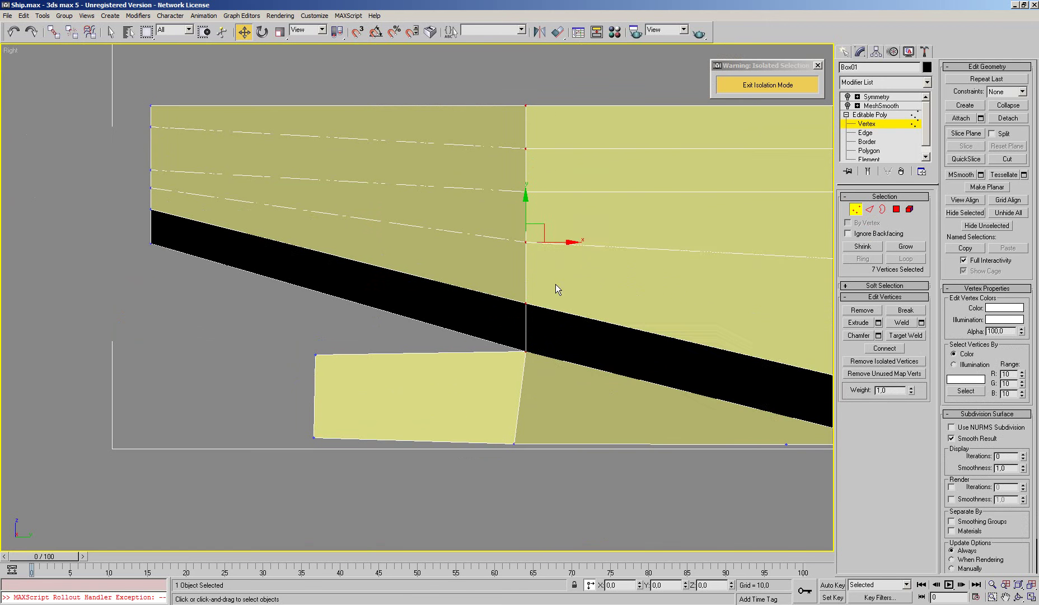
{"action": "left_click_drag", "start_coordinate": [533, 242], "coordinate": [495, 244]}
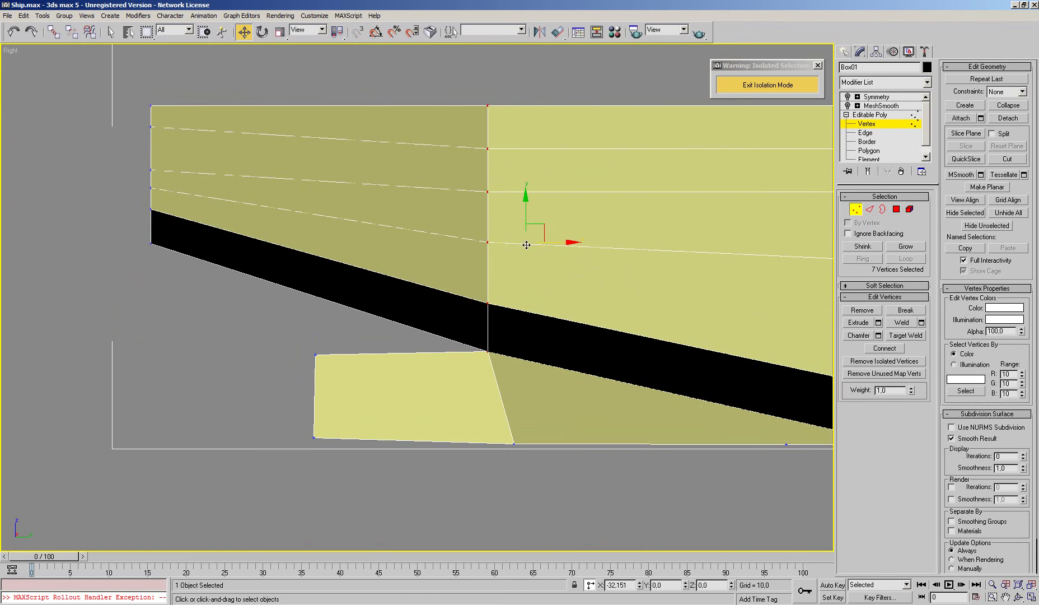
{"action": "left_click", "coordinate": [745, 86]}
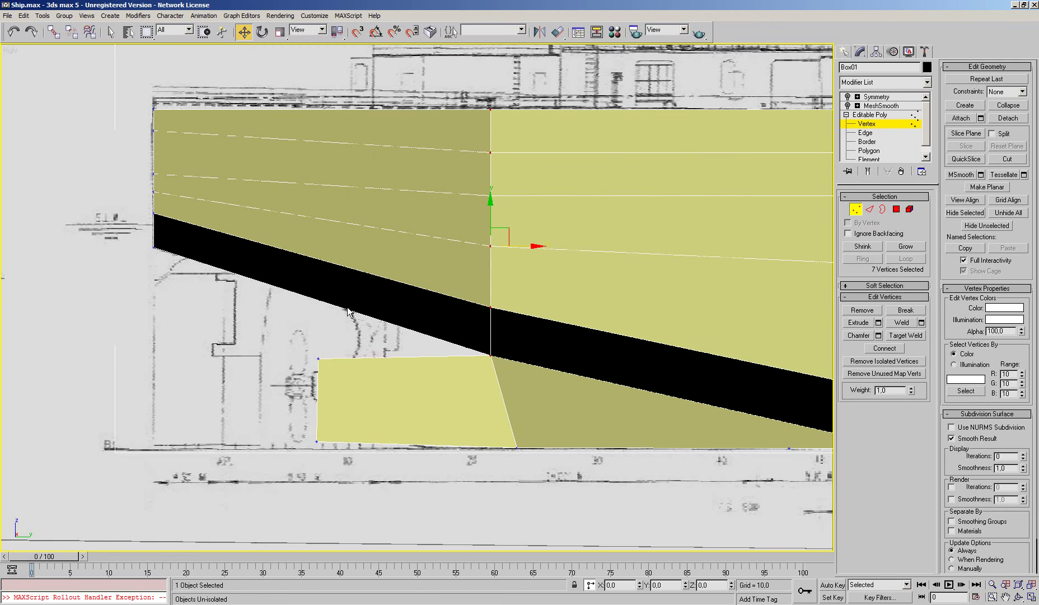
Make the hull see-through at 25 opacity and move a bulb vertex onto the blueprint outline
{"action": "key", "text": "m"}
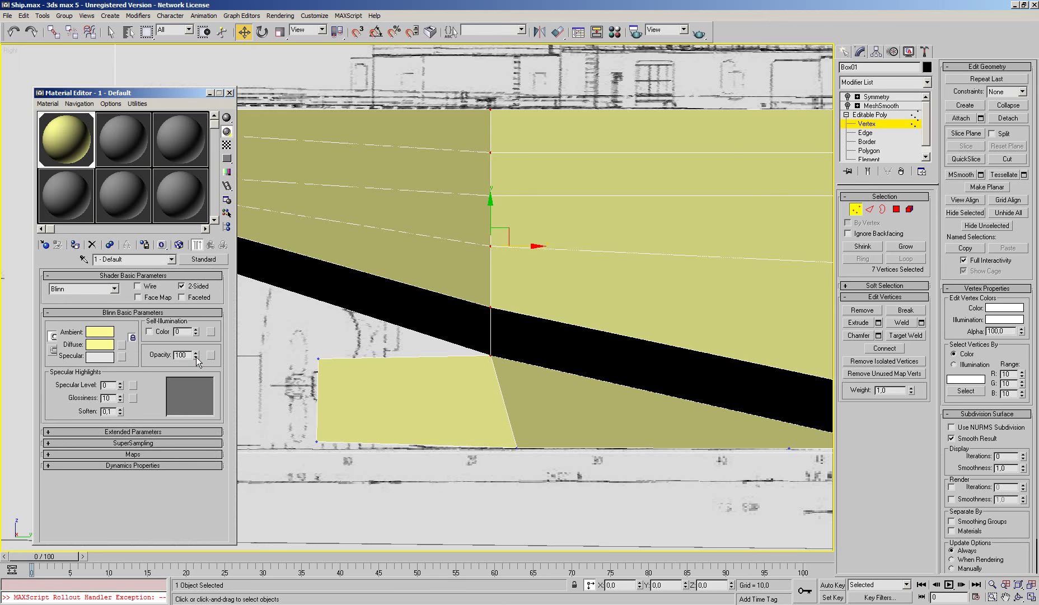
{"action": "left_click_drag", "start_coordinate": [195, 356], "coordinate": [204, 454]}
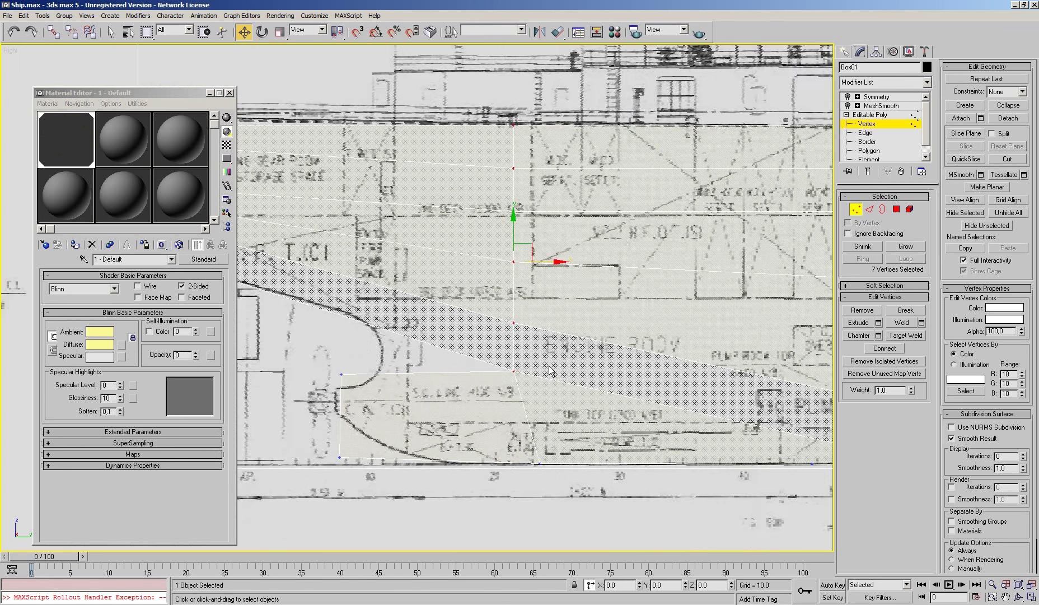
{"action": "middle_click_drag", "start_coordinate": [486, 337], "coordinate": [544, 367]}
{"action": "left_click_drag", "start_coordinate": [586, 369], "coordinate": [546, 500]}
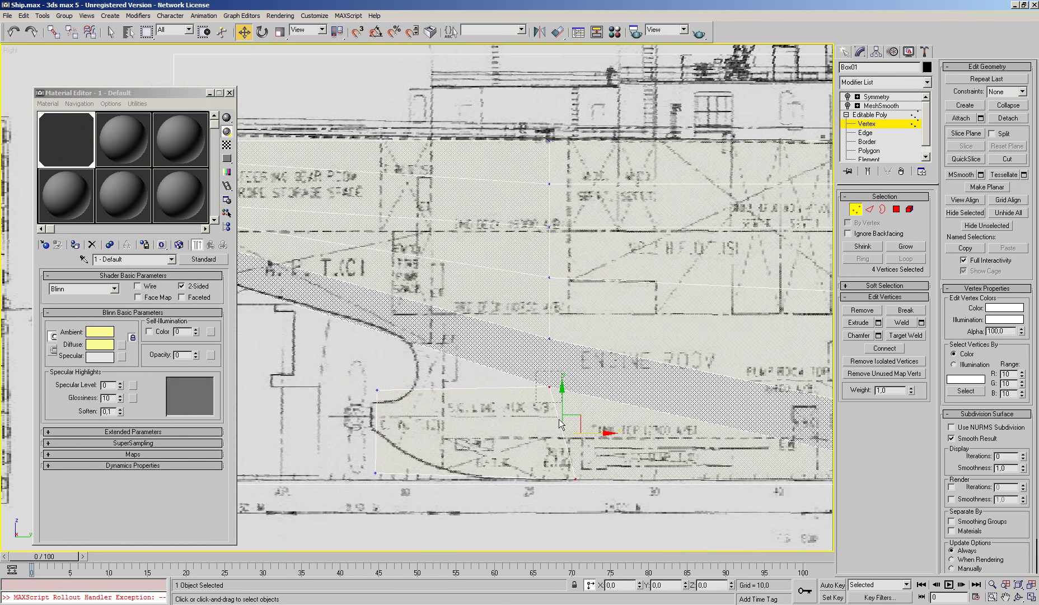
{"action": "left_click", "coordinate": [549, 386]}
{"action": "mouse_move", "coordinate": [578, 386]}
{"action": "left_mouse_down"}
{"action": "mouse_move", "coordinate": [503, 373]}
{"action": "mouse_move", "coordinate": [453, 320]}
{"action": "mouse_move", "coordinate": [453, 329]}
{"action": "left_mouse_up"}
{"action": "left_click", "coordinate": [475, 387]}
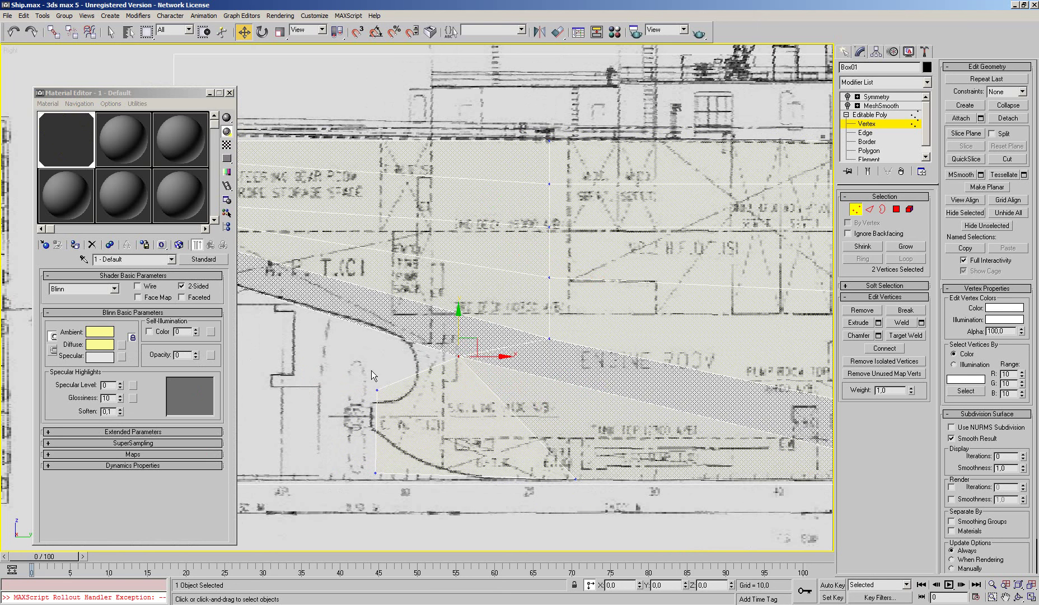
Move the bottom bulb vertex left along the keel and the vertex column above it left
{"action": "mouse_move", "coordinate": [388, 407]}
{"action": "left_mouse_down"}
{"action": "mouse_move", "coordinate": [347, 379]}
{"action": "mouse_move", "coordinate": [382, 406]}
{"action": "mouse_move", "coordinate": [381, 372]}
{"action": "left_mouse_up"}
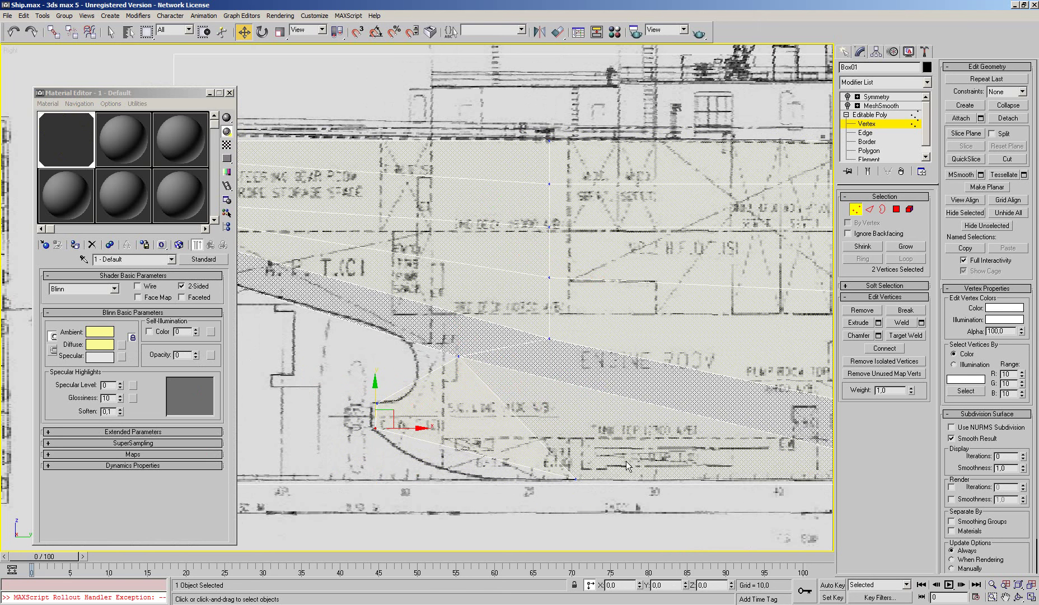
{"action": "left_click", "coordinate": [575, 479]}
{"action": "left_click_drag", "start_coordinate": [602, 479], "coordinate": [504, 473]}
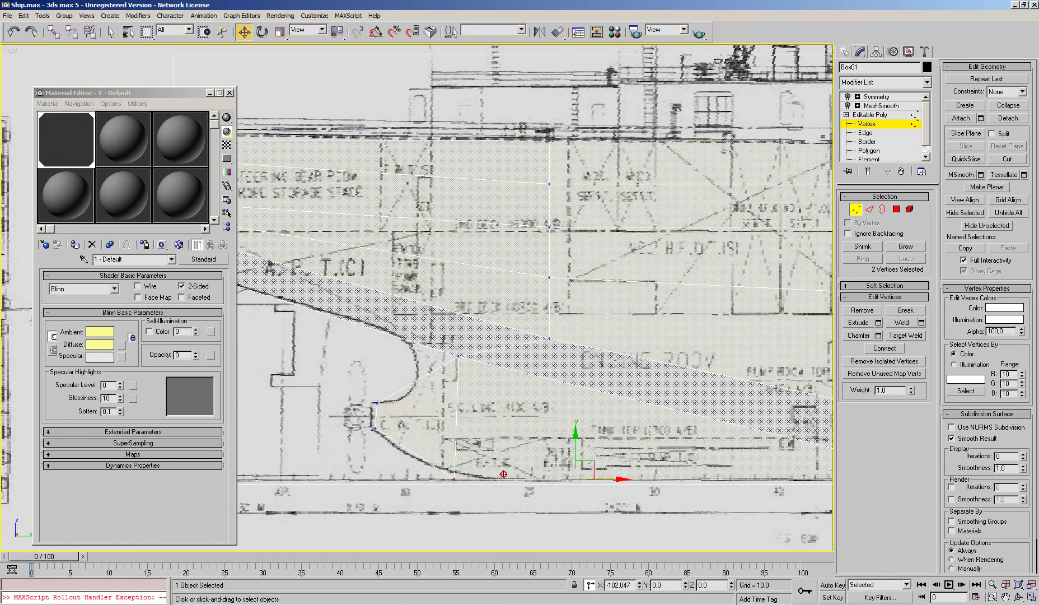
{"action": "middle_click_drag", "start_coordinate": [589, 123], "coordinate": [606, 203]}
{"action": "left_click_drag", "start_coordinate": [604, 200], "coordinate": [549, 366]}
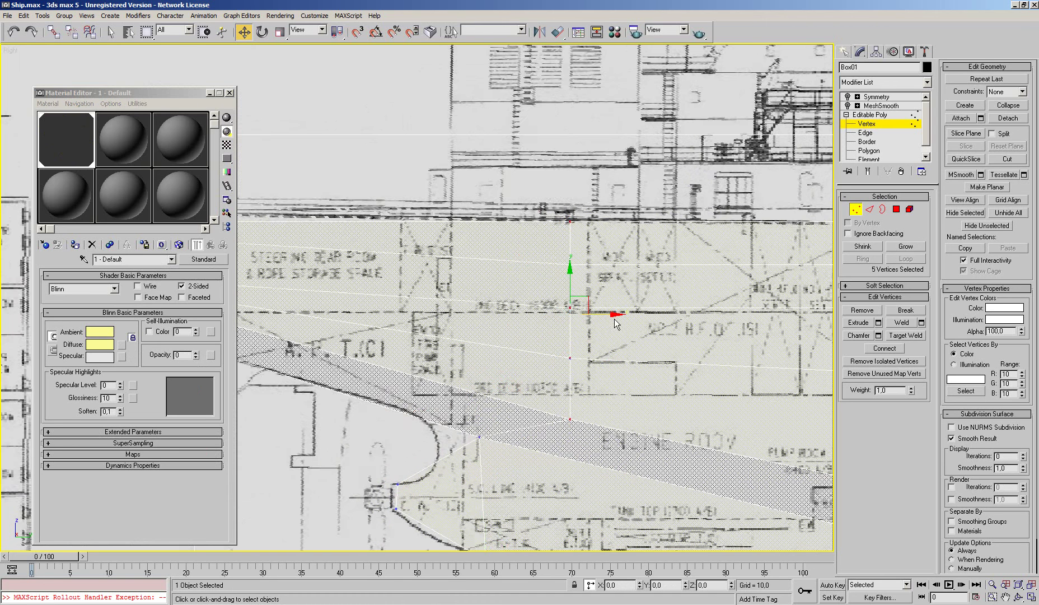
{"action": "left_click_drag", "start_coordinate": [608, 303], "coordinate": [521, 298]}
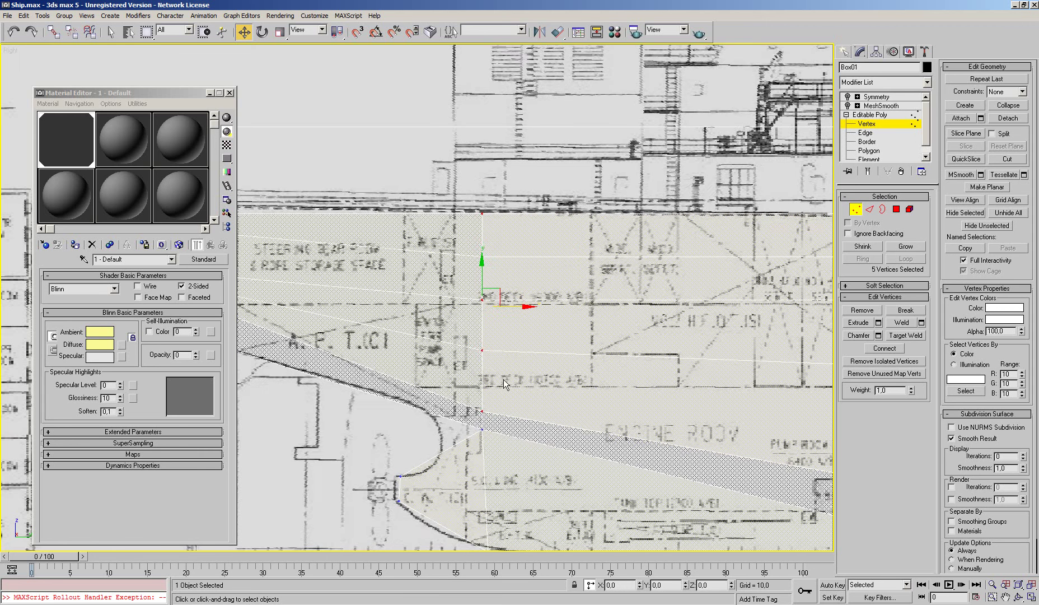
{"action": "middle_click_drag", "start_coordinate": [507, 373], "coordinate": [508, 351]}
{"action": "left_click", "coordinate": [483, 391]}
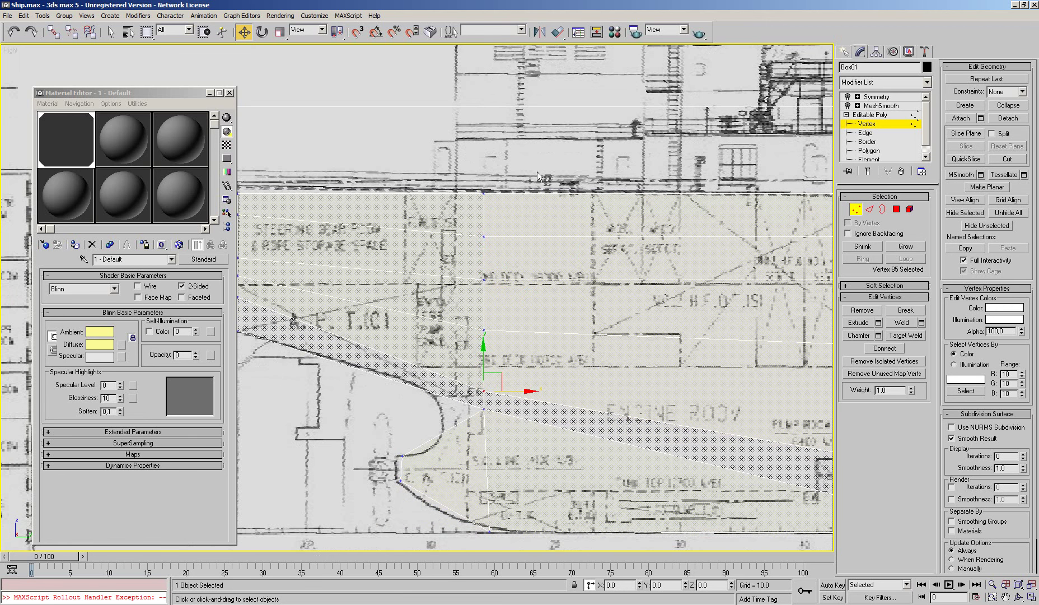
{"action": "key", "text": "ctrl+z"}
{"action": "mouse_move", "coordinate": [462, 361]}
{"action": "middle_mouse_down"}
{"action": "mouse_move", "coordinate": [508, 385]}
{"action": "mouse_move", "coordinate": [629, 408]}
{"action": "mouse_move", "coordinate": [597, 392]}
{"action": "mouse_move", "coordinate": [564, 452]}
{"action": "mouse_move", "coordinate": [523, 345]}
{"action": "mouse_move", "coordinate": [505, 336]}
{"action": "middle_mouse_up"}
In Top view, move a side-edge bow vertex onto the blueprint hull line, then view in Perspective
{"action": "key", "text": "p"}
{"action": "key", "text": "t"}
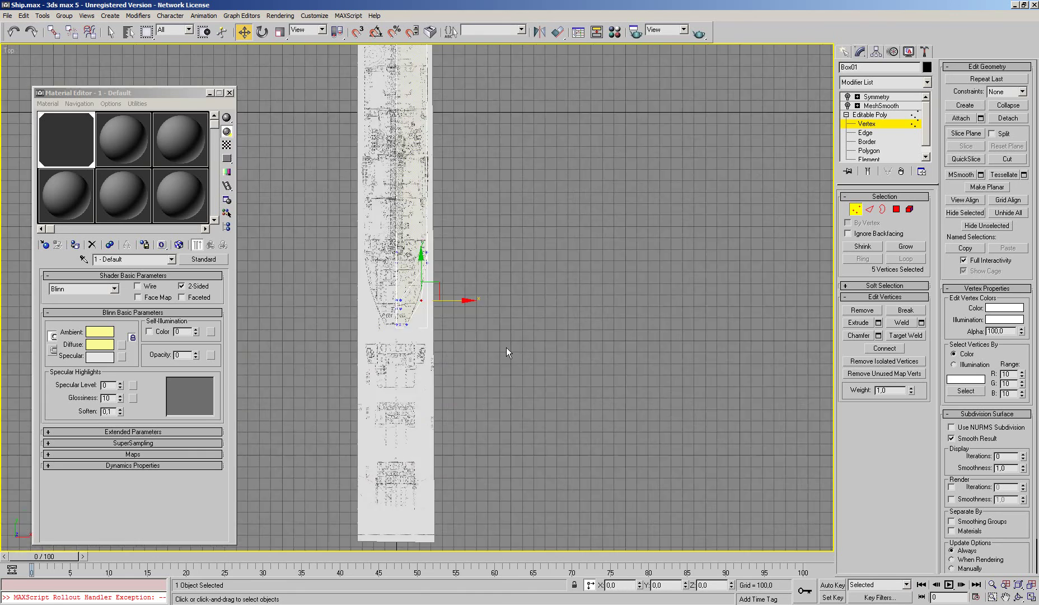
{"action": "scroll", "coordinate": [506, 348], "scroll_direction": "up", "scroll_amount": 3}
{"action": "scroll", "coordinate": [515, 394], "scroll_direction": "up", "scroll_amount": 3}
{"action": "scroll", "coordinate": [536, 364], "scroll_direction": "up", "scroll_amount": 2}
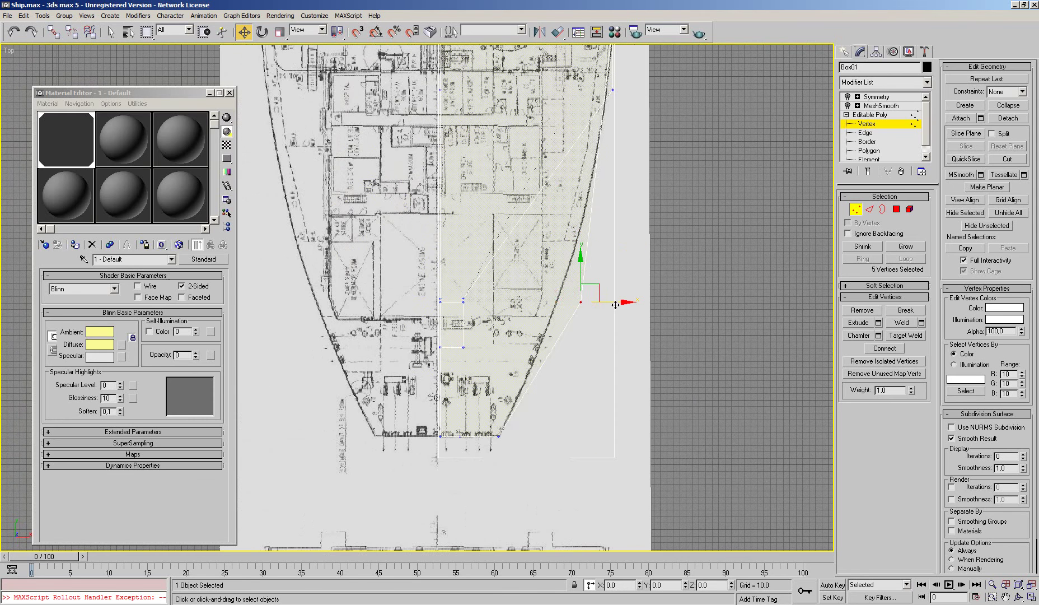
{"action": "scroll", "coordinate": [579, 365], "scroll_direction": "down", "scroll_amount": 3}
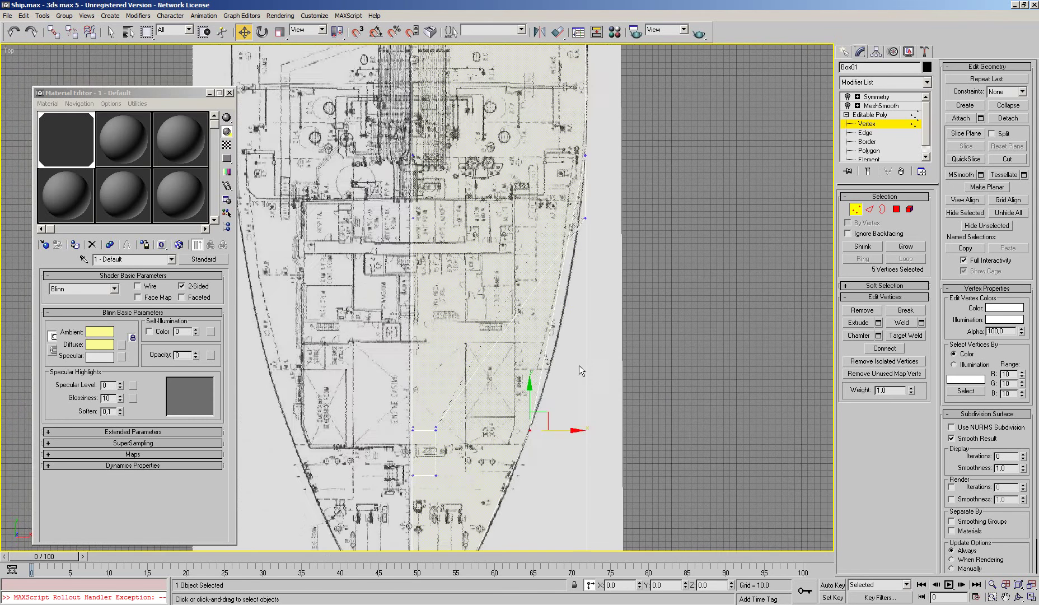
{"action": "scroll", "coordinate": [616, 229], "scroll_direction": "up", "scroll_amount": 3}
{"action": "left_click", "coordinate": [583, 228]}
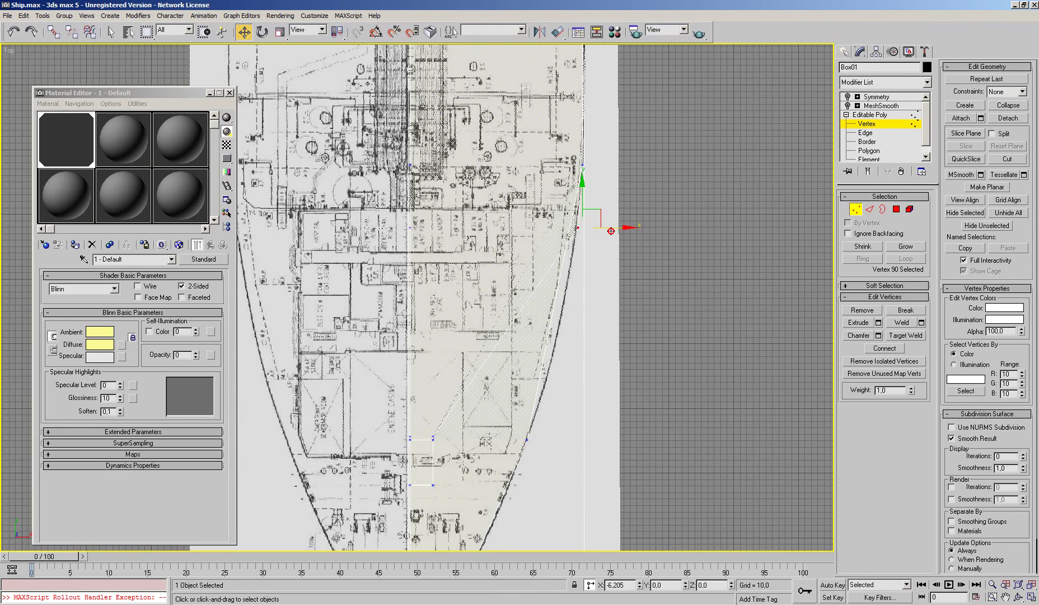
{"action": "left_click_drag", "start_coordinate": [610, 231], "coordinate": [615, 235]}
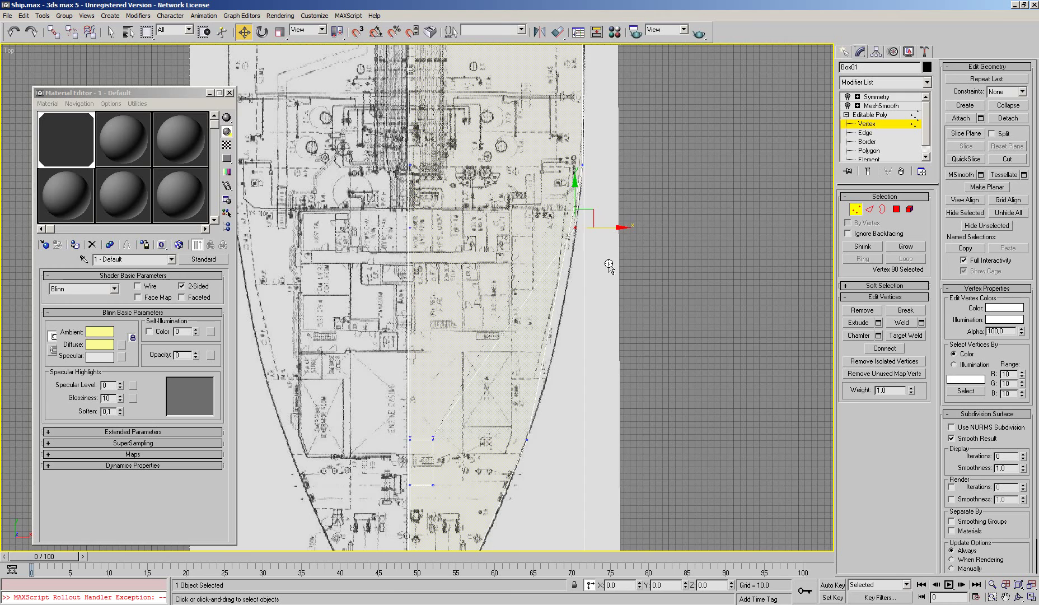
{"action": "scroll", "coordinate": [571, 308], "scroll_direction": "up", "scroll_amount": 1}
{"action": "scroll", "coordinate": [551, 344], "scroll_direction": "up", "scroll_amount": 1}
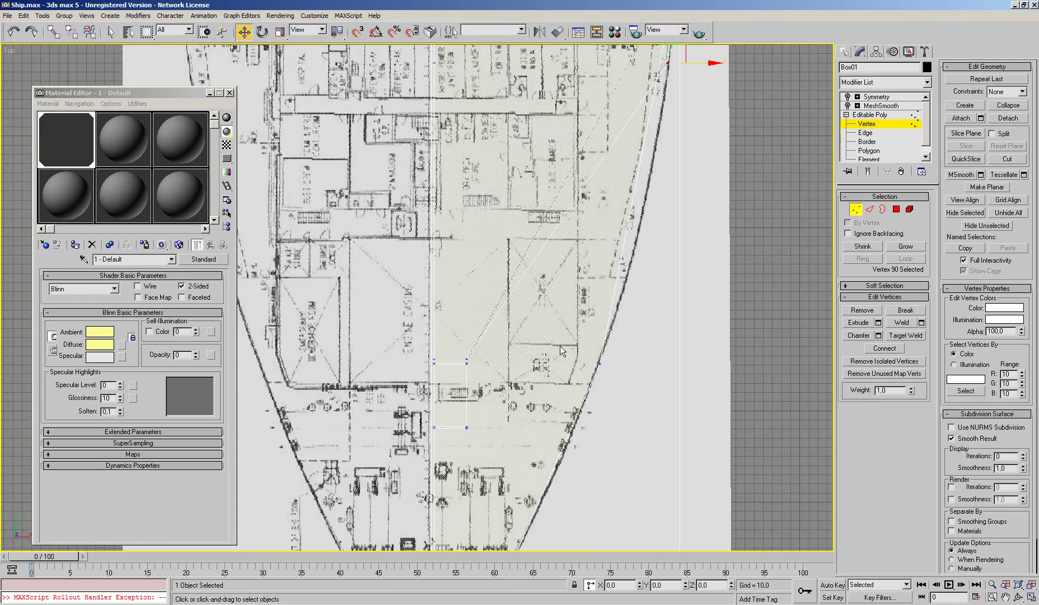
{"action": "key", "text": "p"}
{"action": "mouse_move", "coordinate": [563, 348]}
{"action": "middle_mouse_down", "text": "alt"}
{"action": "mouse_move", "coordinate": [616, 365]}
{"action": "mouse_move", "coordinate": [619, 315]}
{"action": "mouse_move", "coordinate": [618, 346]}
{"action": "mouse_move", "coordinate": [619, 323]}
{"action": "mouse_move", "coordinate": [567, 324]}
{"action": "middle_mouse_up", "text": "alt"}
Apply the solid yellow material to the hull
{"action": "left_click", "coordinate": [66, 139]}
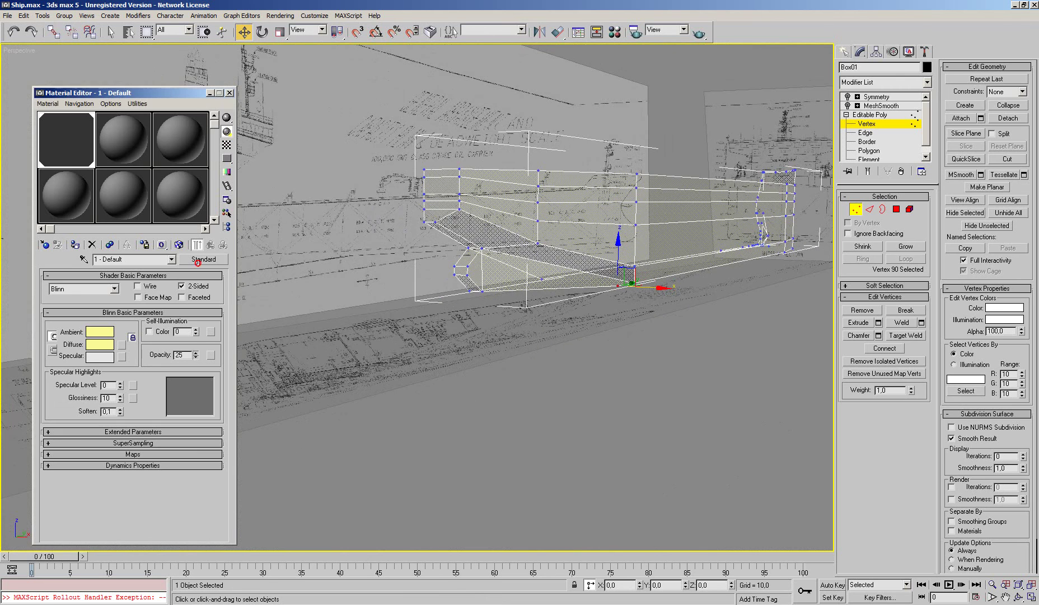
{"action": "left_click", "coordinate": [75, 245]}
{"action": "left_click", "coordinate": [229, 93]}
{"action": "scroll", "coordinate": [499, 309], "scroll_direction": "up", "scroll_amount": 2}
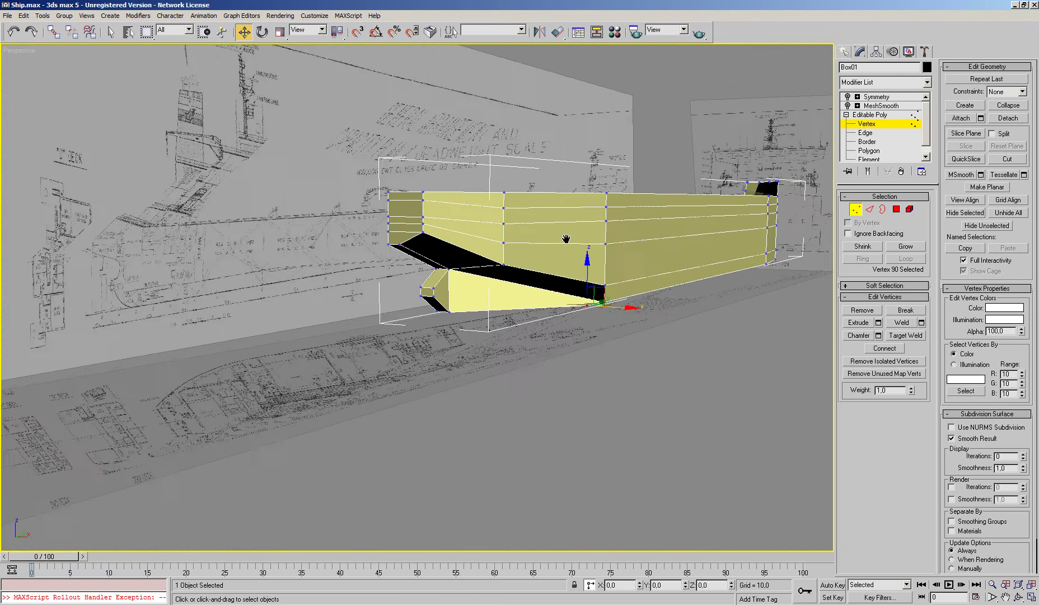
{"action": "scroll", "coordinate": [552, 335], "scroll_direction": "up", "scroll_amount": 3}
{"action": "scroll", "coordinate": [597, 271], "scroll_direction": "up", "scroll_amount": 2}
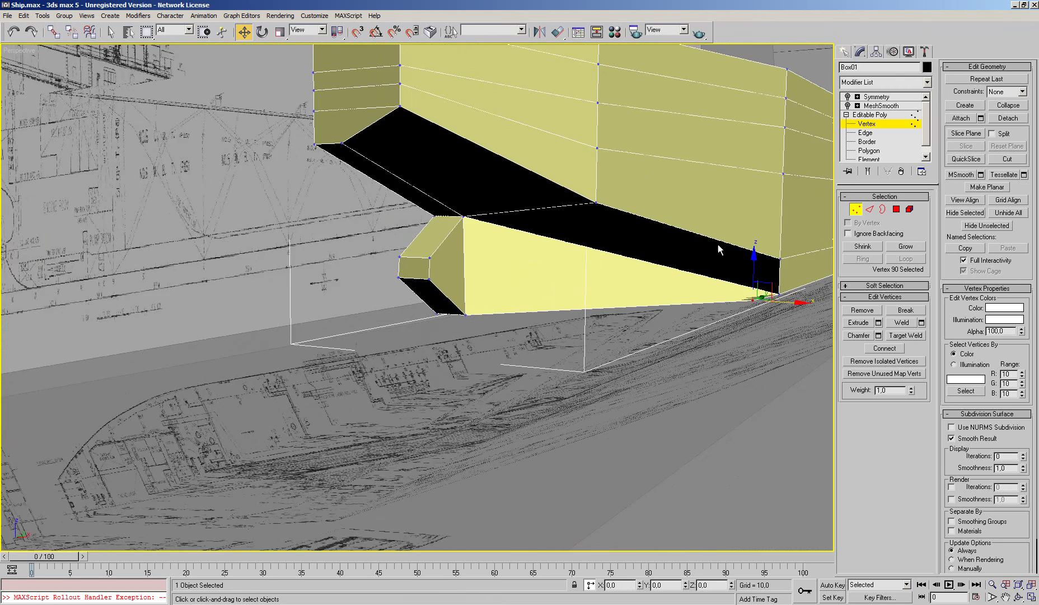
{"action": "scroll", "coordinate": [718, 244], "scroll_direction": "up", "scroll_amount": 1}
{"action": "scroll", "coordinate": [630, 253], "scroll_direction": "up", "scroll_amount": 2}
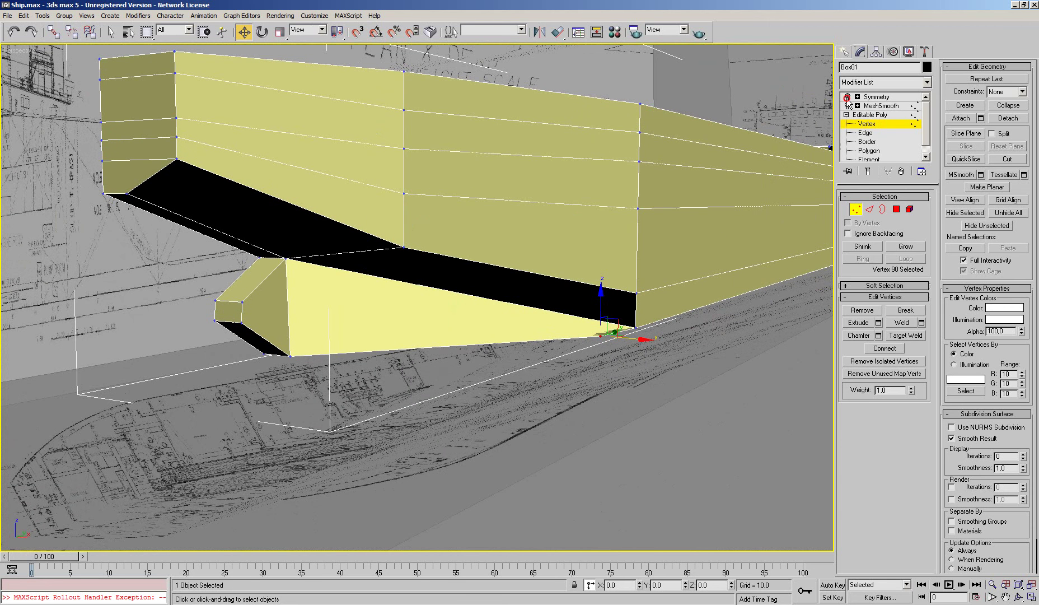
Preview the smoothed result with Show End Result, then select a small polygon on the bulb
{"action": "left_click", "coordinate": [867, 172]}
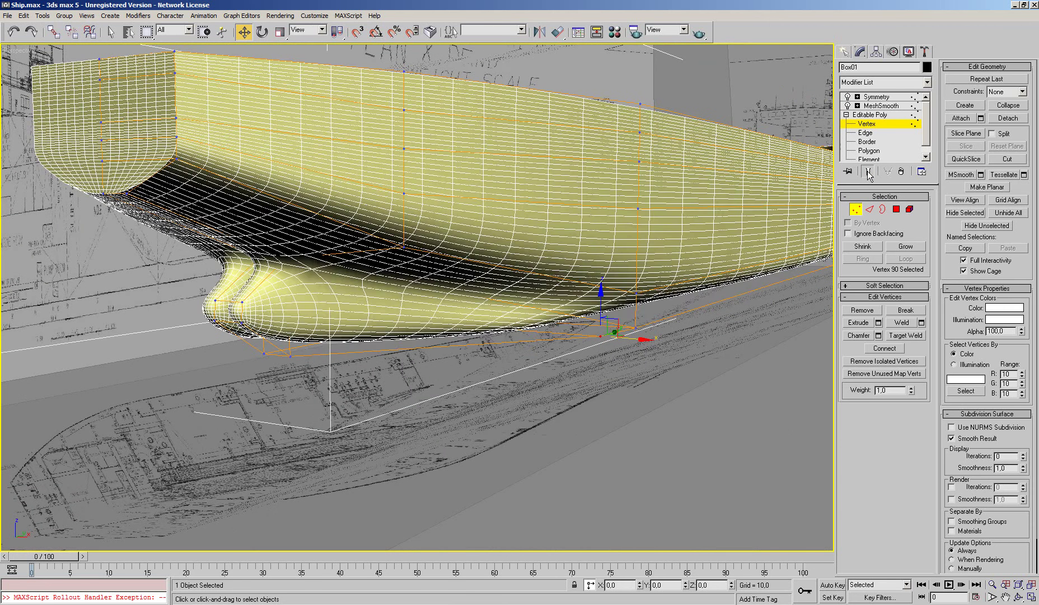
{"action": "left_click", "coordinate": [868, 172]}
{"action": "left_click", "coordinate": [896, 208]}
{"action": "scroll", "coordinate": [589, 299], "scroll_direction": "up", "scroll_amount": 5}
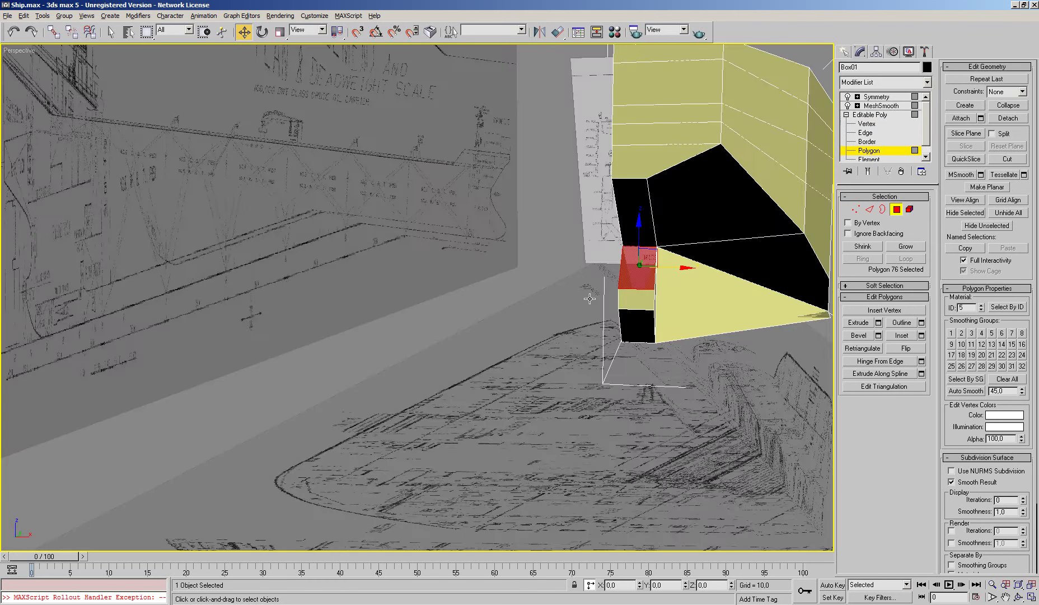
{"action": "scroll", "coordinate": [418, 283], "scroll_direction": "down", "scroll_amount": 3}
{"action": "scroll", "coordinate": [448, 283], "scroll_direction": "down", "scroll_amount": 3}
{"action": "scroll", "coordinate": [442, 283], "scroll_direction": "down", "scroll_amount": 3}
{"action": "scroll", "coordinate": [434, 283], "scroll_direction": "down", "scroll_amount": 2}
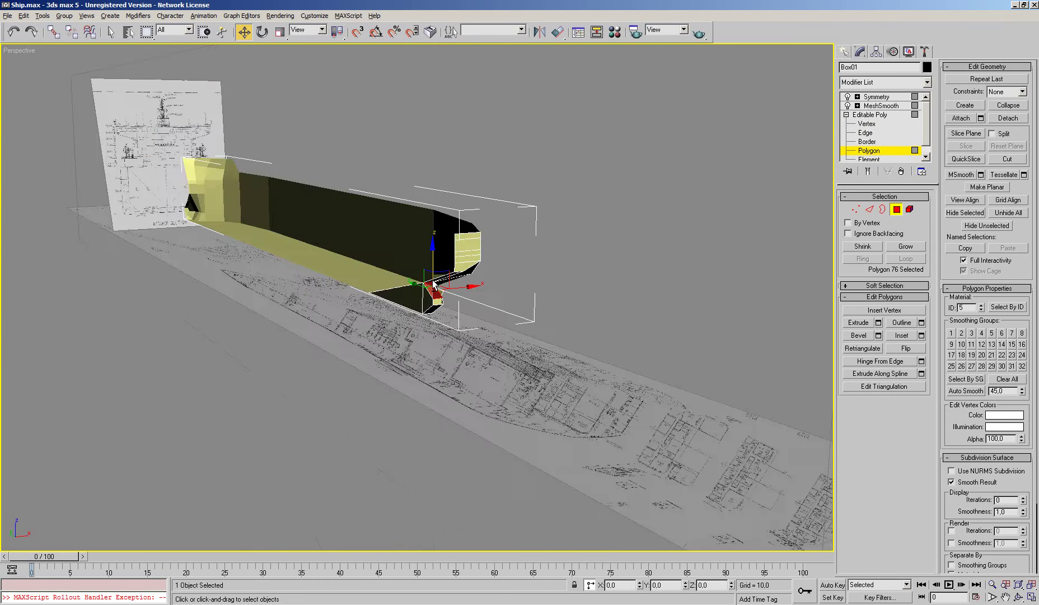
{"action": "mouse_move", "coordinate": [434, 284]}
{"action": "middle_mouse_down", "text": "alt"}
{"action": "mouse_move", "coordinate": [465, 285]}
{"action": "mouse_move", "coordinate": [412, 292]}
{"action": "middle_mouse_up", "text": "alt"}
{"action": "left_click", "coordinate": [430, 300]}
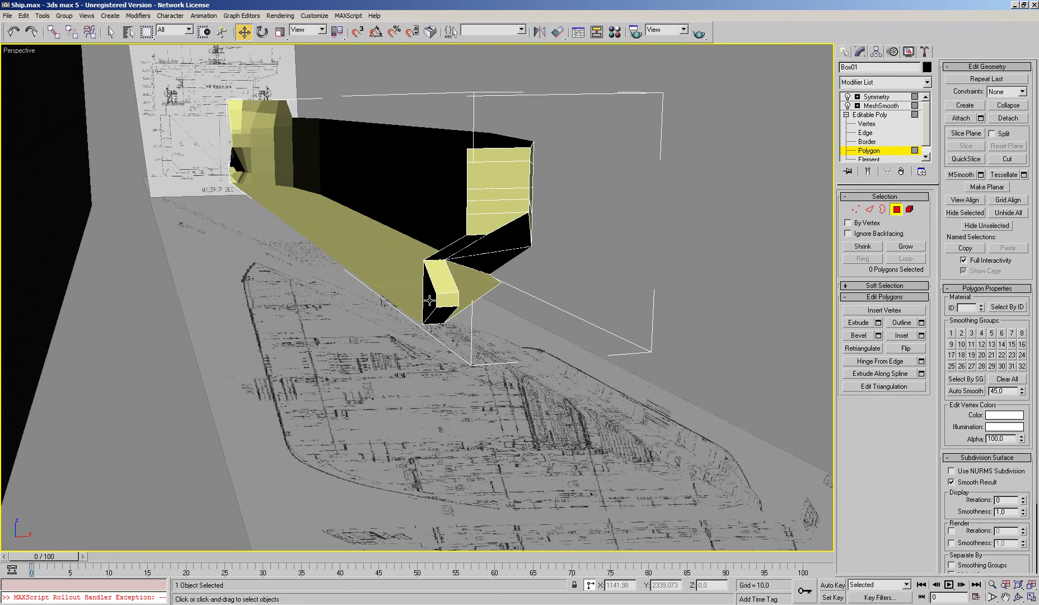
{"action": "mouse_move", "coordinate": [430, 301]}
{"action": "middle_mouse_down", "text": "alt"}
{"action": "mouse_move", "coordinate": [399, 297]}
{"action": "mouse_move", "coordinate": [593, 320]}
{"action": "mouse_move", "coordinate": [553, 294]}
{"action": "mouse_move", "coordinate": [591, 318]}
{"action": "mouse_move", "coordinate": [638, 322]}
{"action": "middle_mouse_up", "text": "alt"}
{"action": "scroll", "coordinate": [593, 320], "scroll_direction": "up", "scroll_amount": 5}
{"action": "scroll", "coordinate": [592, 318], "scroll_direction": "up", "scroll_amount": 3}
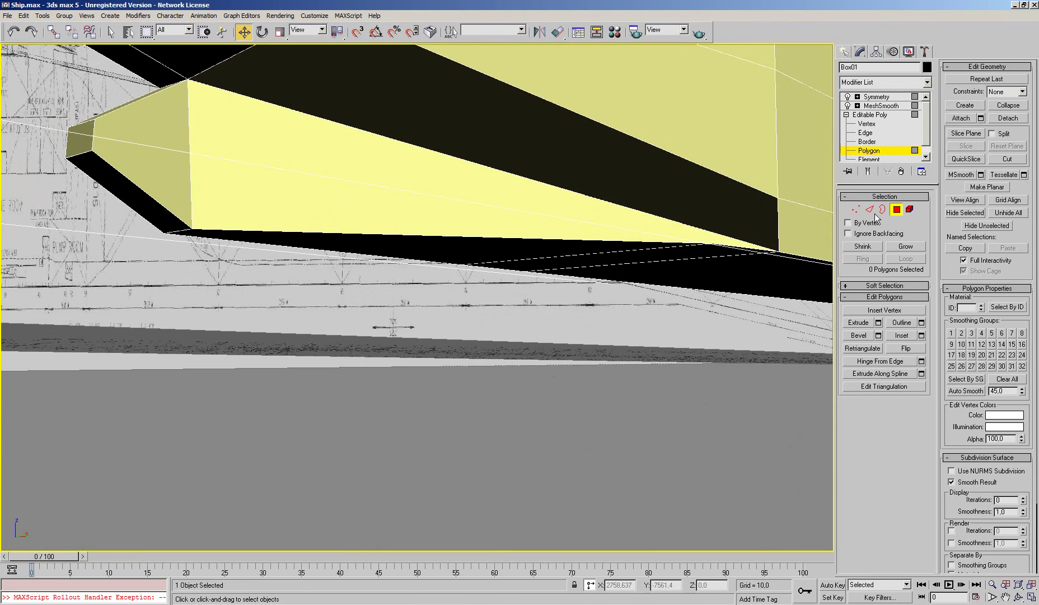
Select an edge on the hull's underside and slide it back along the hull
{"action": "left_click", "coordinate": [869, 209]}
{"action": "left_click", "coordinate": [662, 249]}
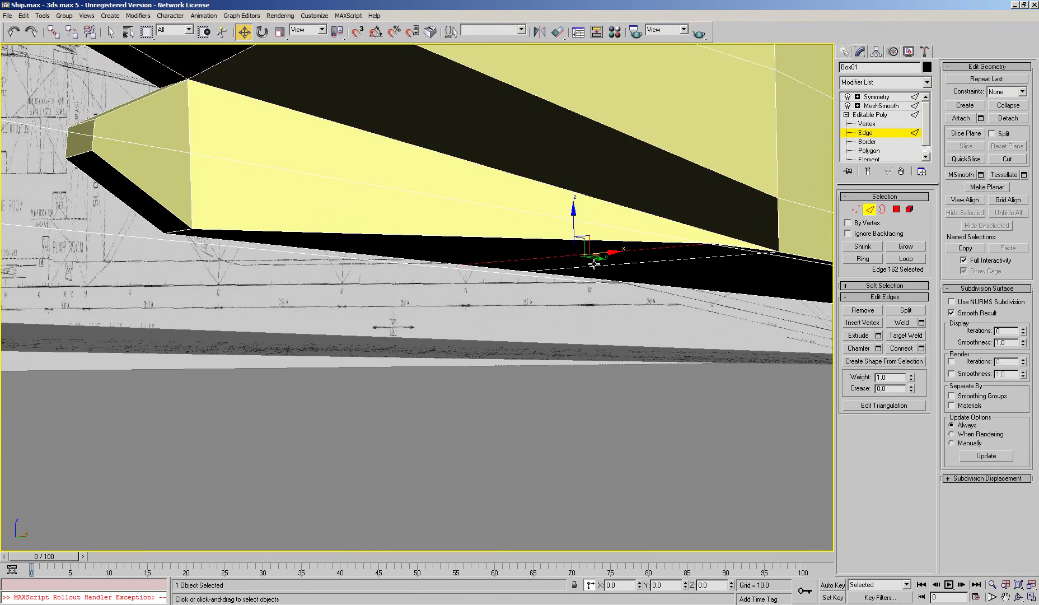
{"action": "middle_click_drag", "start_coordinate": [594, 263], "coordinate": [570, 280], "text": "alt"}
{"action": "left_click_drag", "start_coordinate": [566, 276], "coordinate": [432, 279]}
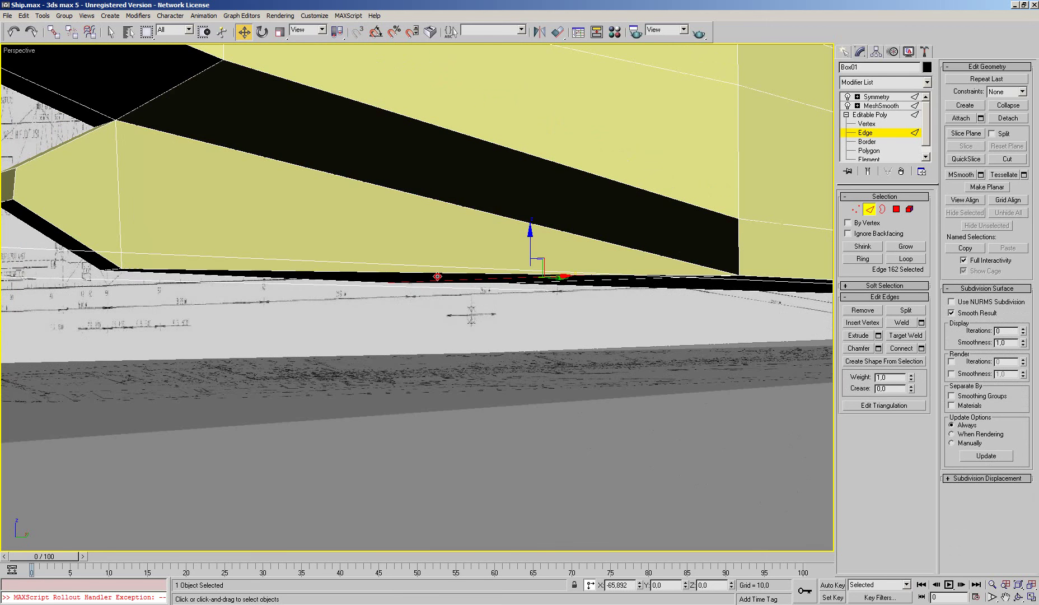
In Right view, slide a keel vertex back and nudge the bow's bottom corner vertex left
{"action": "key", "text": "r"}
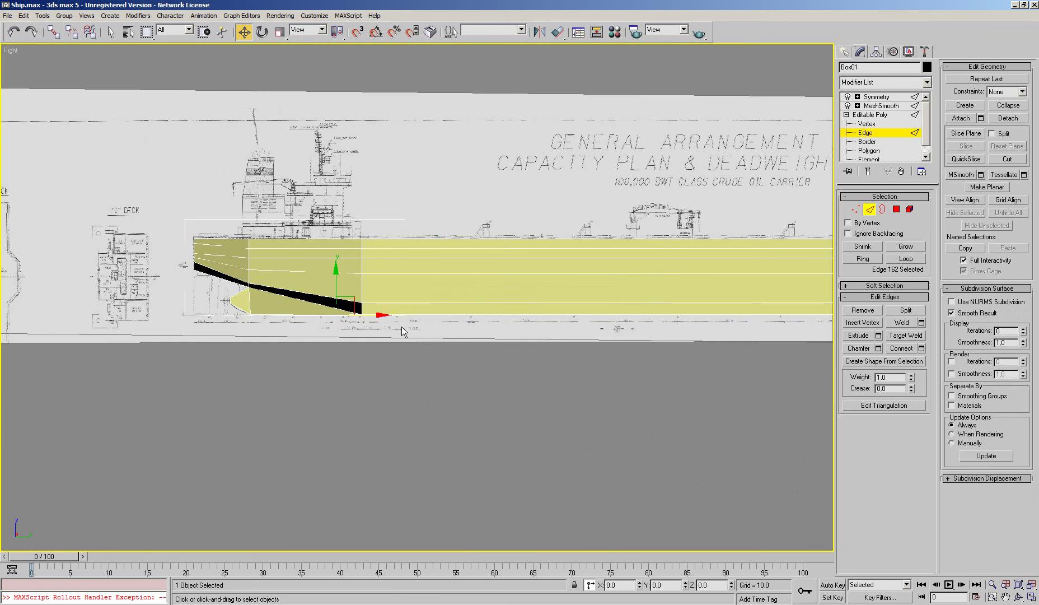
{"action": "middle_click_drag", "start_coordinate": [401, 327], "coordinate": [526, 306]}
{"action": "scroll", "coordinate": [526, 305], "scroll_direction": "up", "scroll_amount": 5}
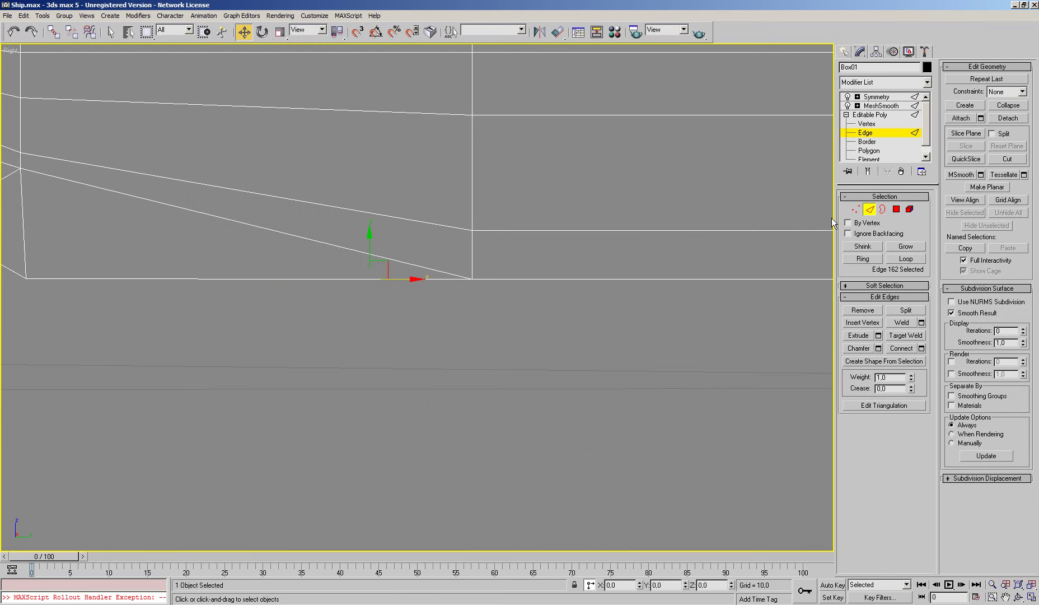
{"action": "key", "text": "1"}
{"action": "middle_click_drag", "start_coordinate": [411, 280], "coordinate": [622, 331]}
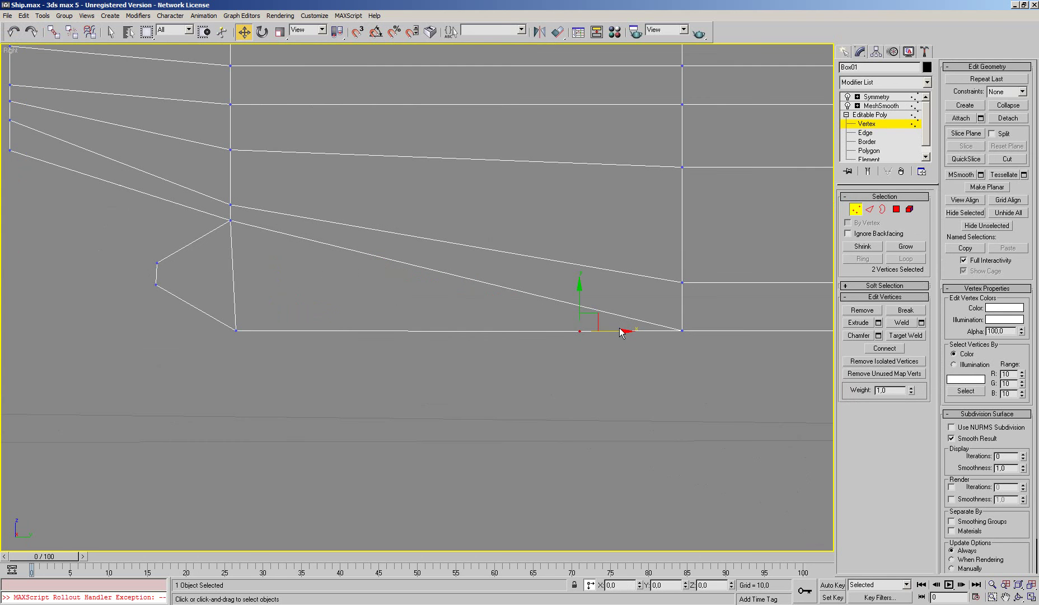
{"action": "left_click_drag", "start_coordinate": [603, 331], "coordinate": [468, 335]}
{"action": "left_click", "coordinate": [235, 330]}
{"action": "left_click_drag", "start_coordinate": [268, 332], "coordinate": [262, 332]}
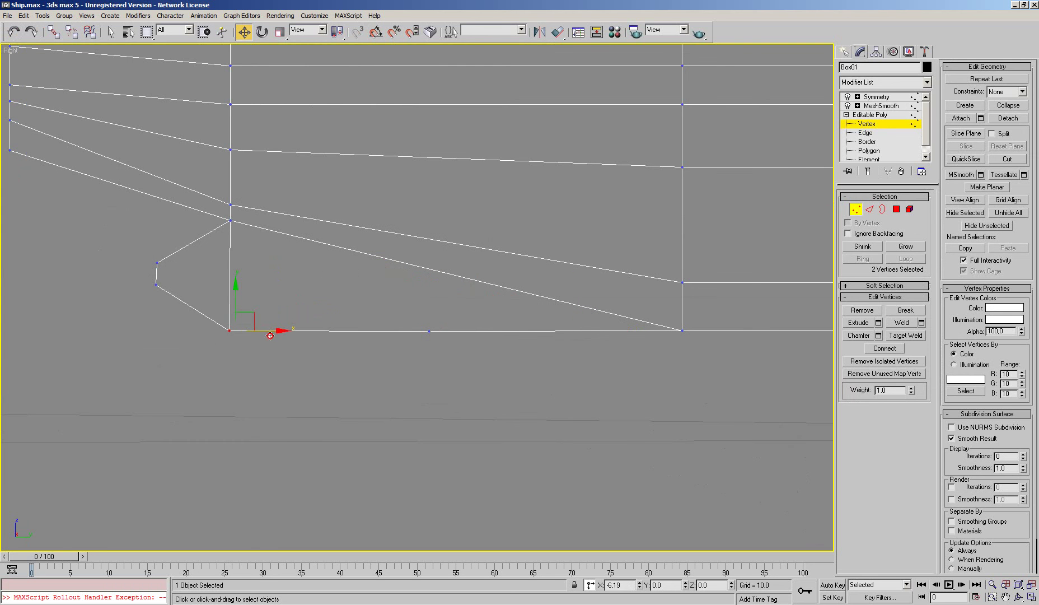
Select the bulb-tip vertices and tip polygon in Perspective, then return to object level
{"action": "left_click", "coordinate": [158, 263]}
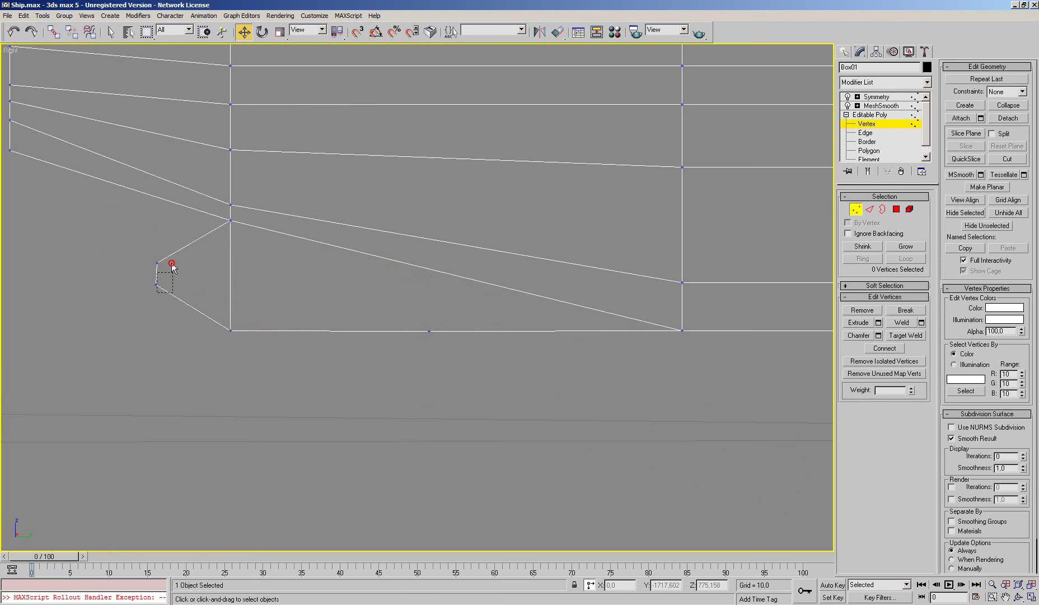
{"action": "left_click_drag", "start_coordinate": [168, 270], "coordinate": [149, 255]}
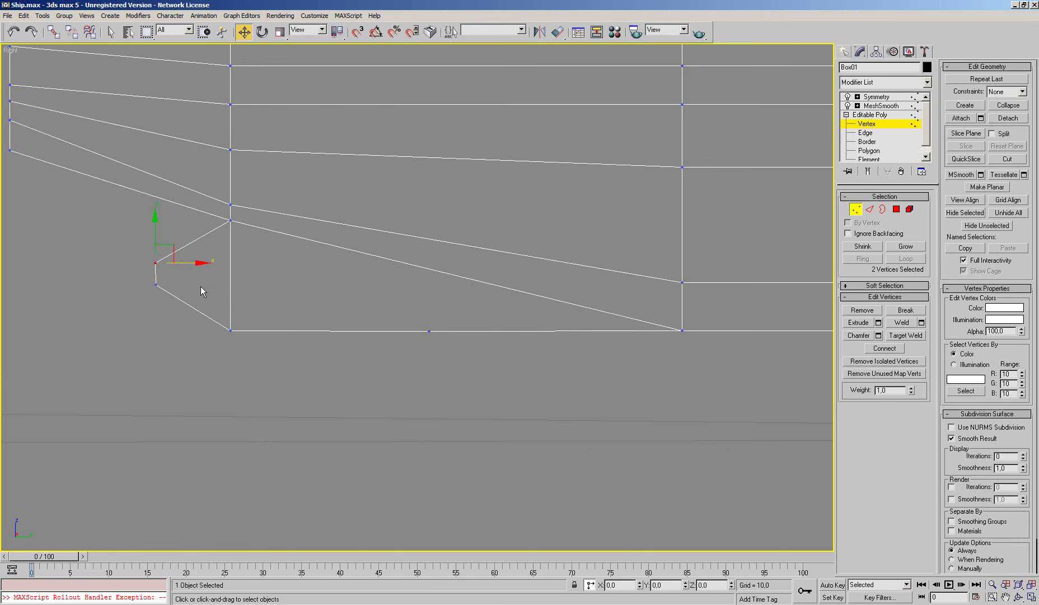
{"action": "key", "text": "p"}
{"action": "scroll", "coordinate": [246, 315], "scroll_direction": "up", "scroll_amount": 5}
{"action": "mouse_move", "coordinate": [309, 329]}
{"action": "middle_mouse_down", "text": "alt"}
{"action": "mouse_move", "coordinate": [518, 336]}
{"action": "mouse_move", "coordinate": [838, 257]}
{"action": "middle_mouse_up", "text": "alt"}
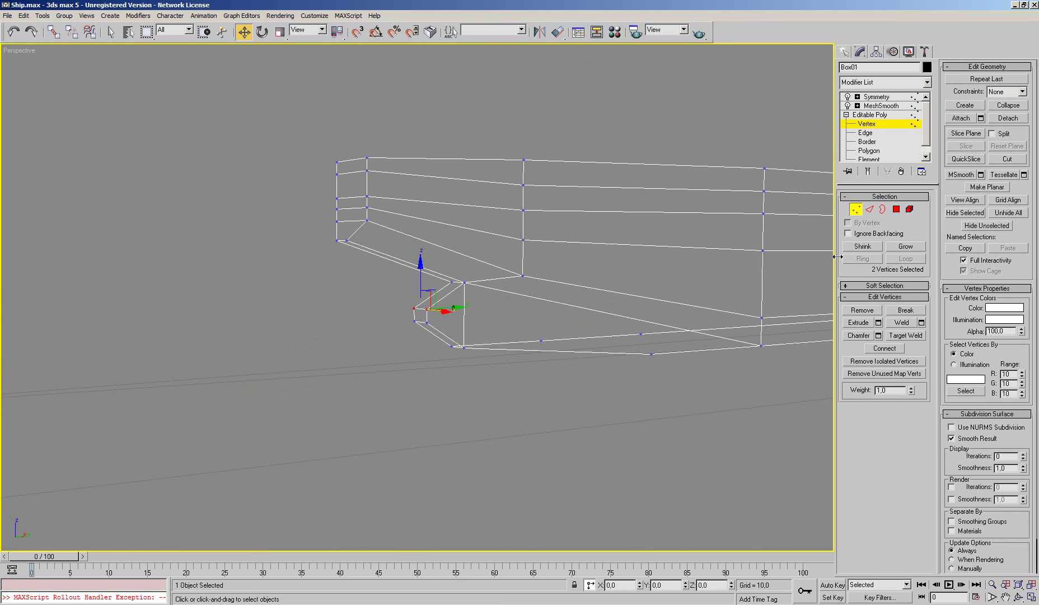
{"action": "left_click", "coordinate": [896, 211]}
{"action": "left_click", "coordinate": [421, 315]}
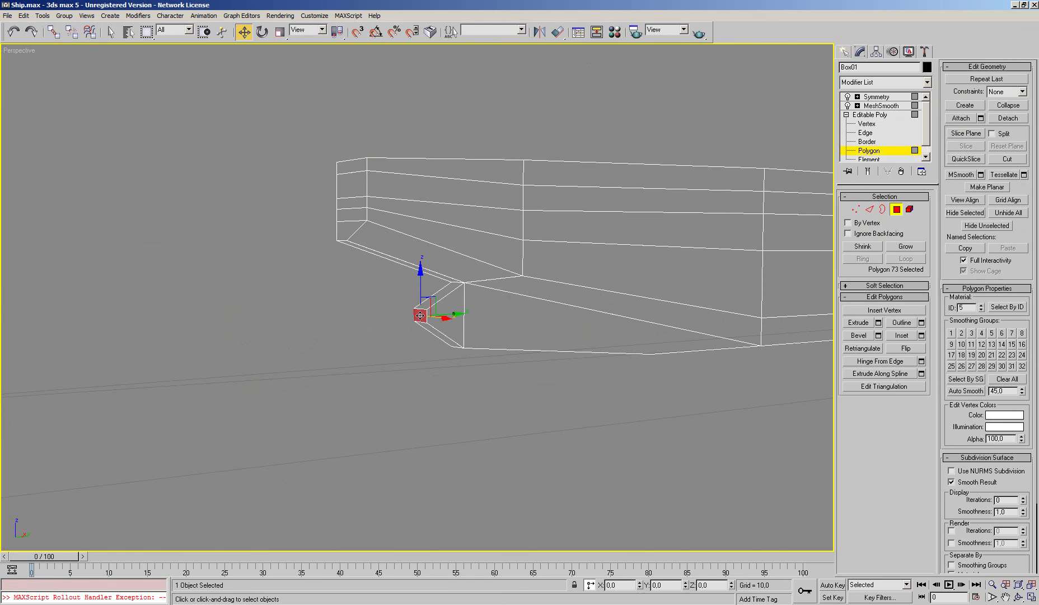
{"action": "left_click", "coordinate": [897, 209]}
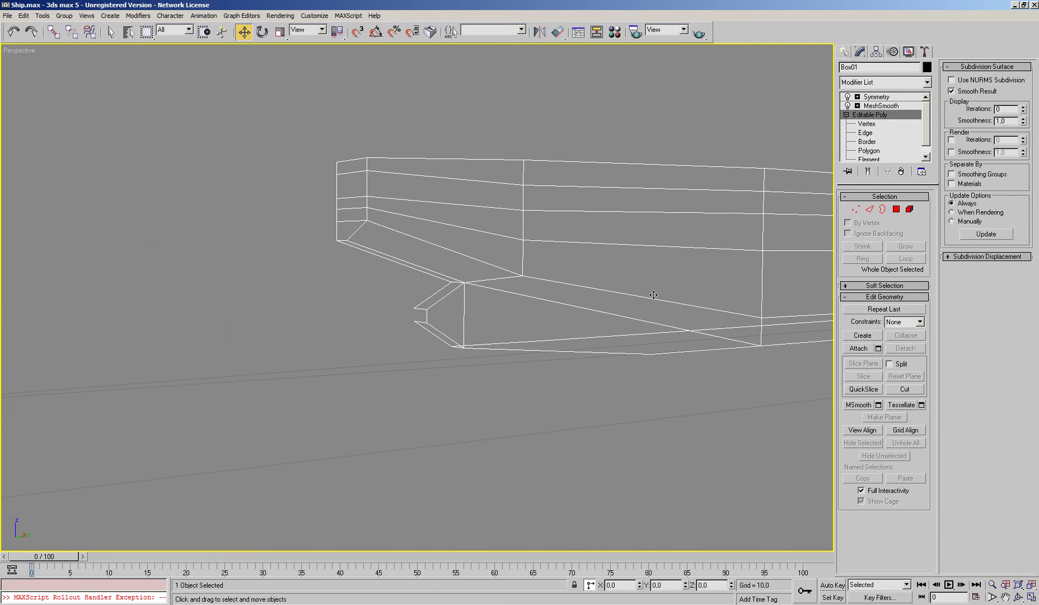
Switch to smooth shading, isolate the hull, and frame the bow from below
{"action": "key", "text": "m"}
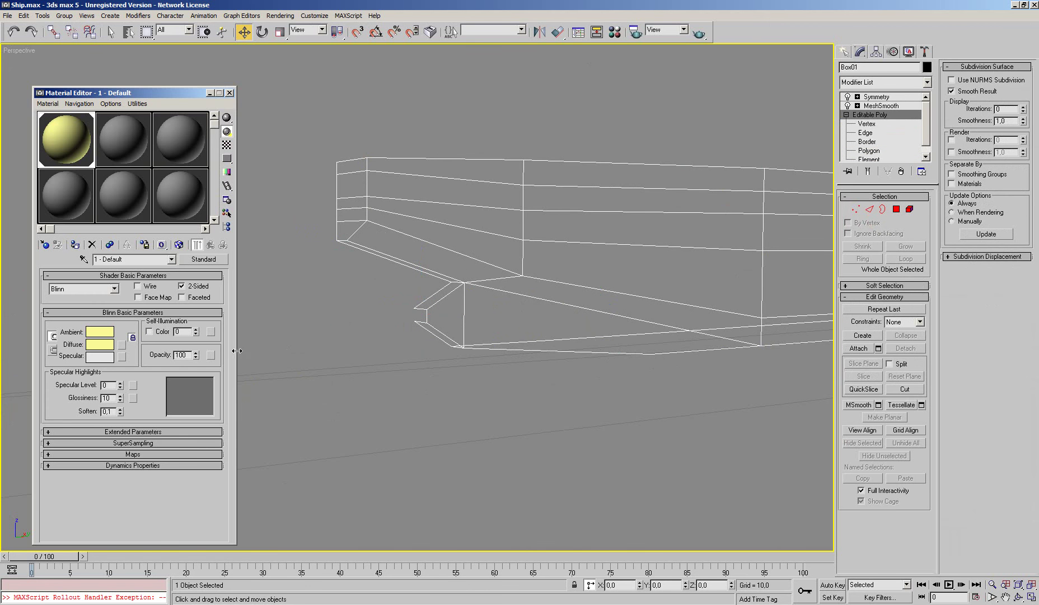
{"action": "key", "text": "F3"}
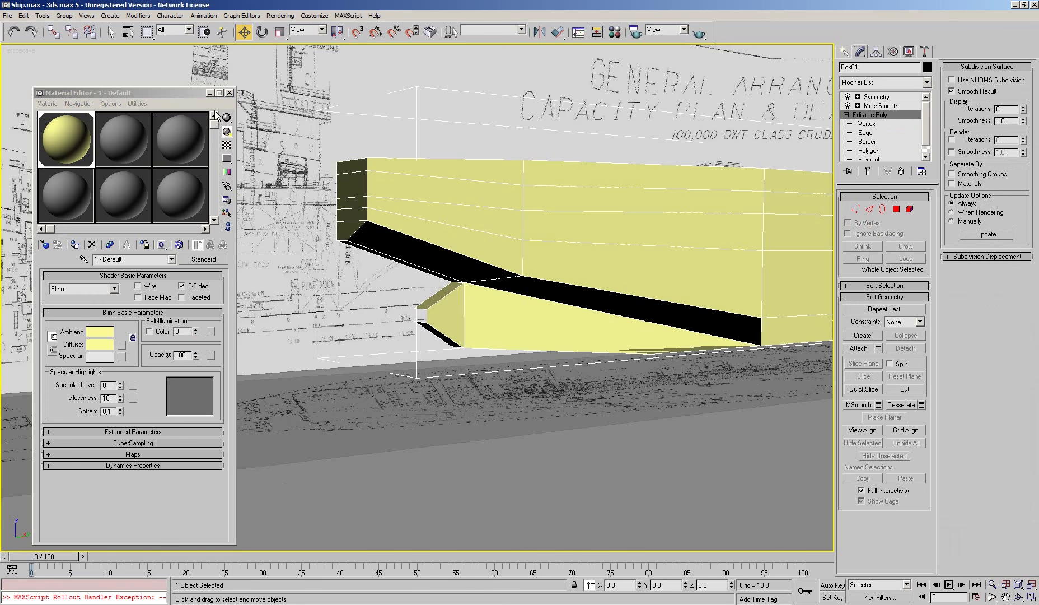
{"action": "left_click", "coordinate": [229, 93]}
{"action": "right_click", "coordinate": [523, 229]}
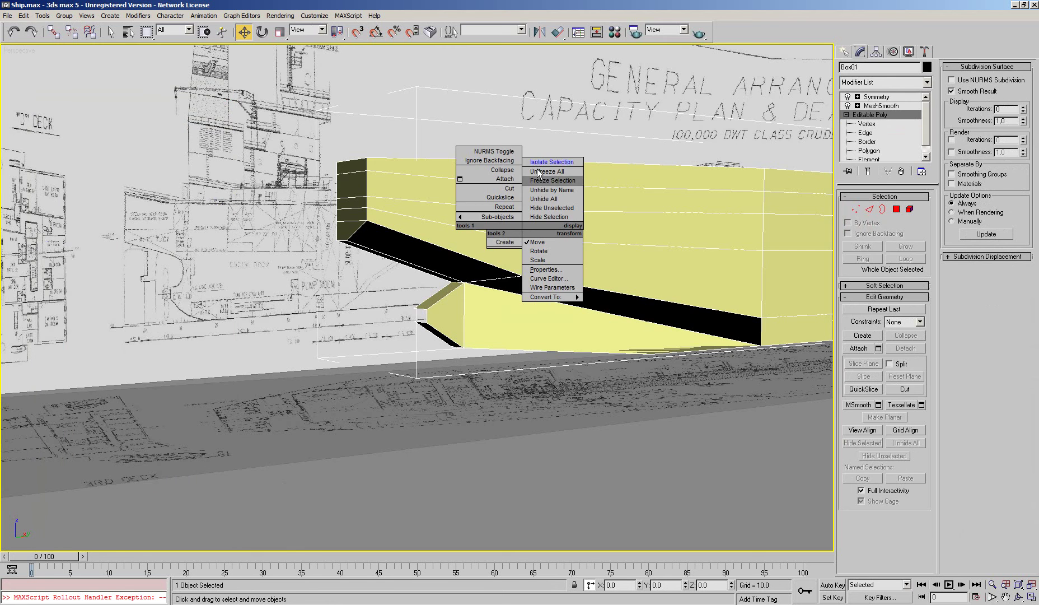
{"action": "left_click", "coordinate": [546, 163]}
{"action": "scroll", "coordinate": [454, 255], "scroll_direction": "up", "scroll_amount": 5}
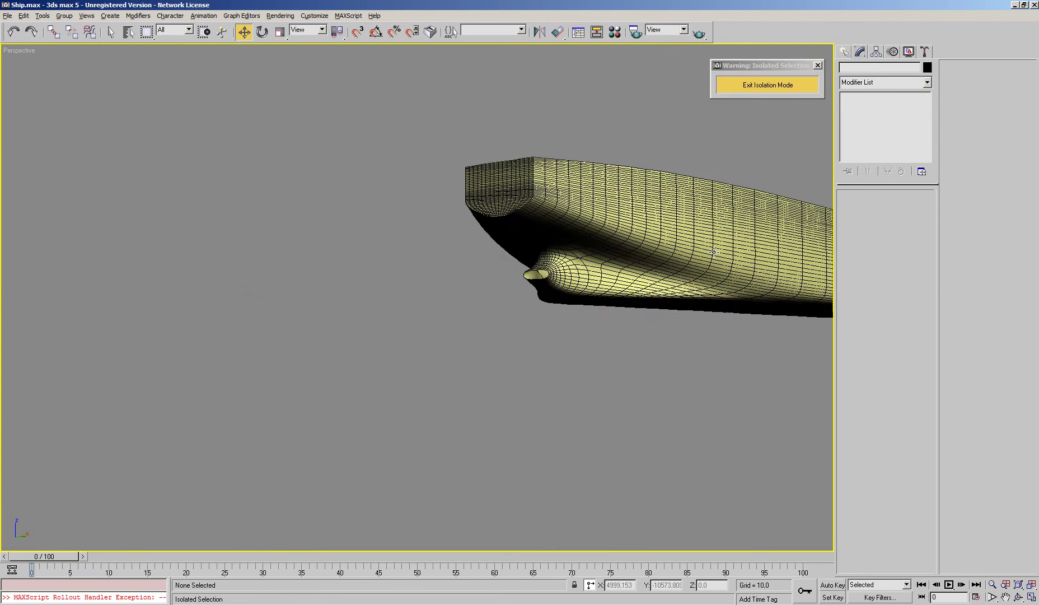
{"action": "middle_click_drag", "start_coordinate": [775, 220], "coordinate": [559, 249]}
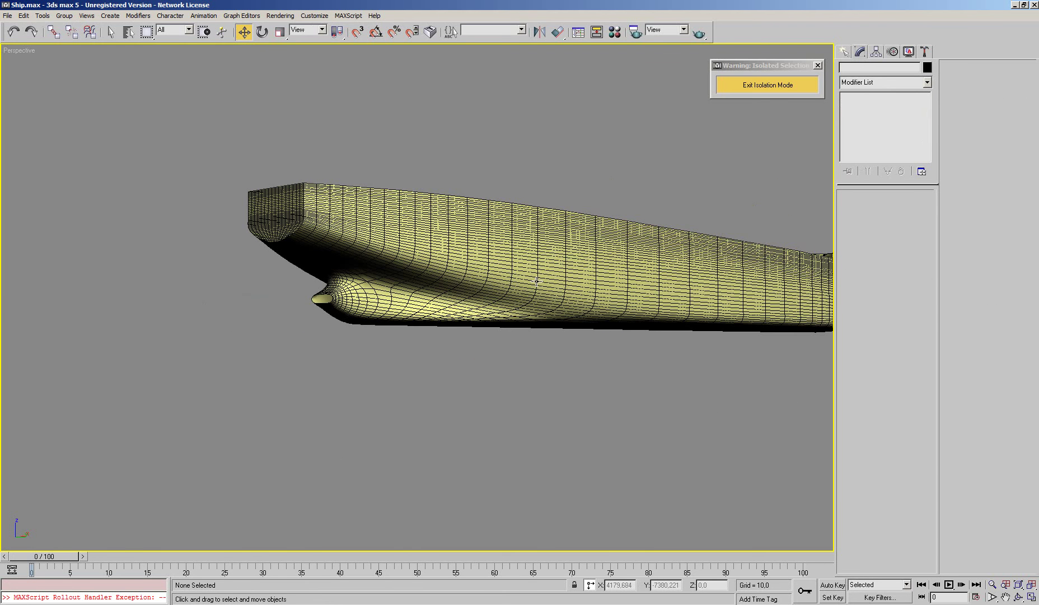
{"action": "middle_click_drag", "start_coordinate": [559, 286], "coordinate": [559, 290], "text": "alt"}
With Show End Result on, pull the bulb's tip edge loop forward along X
{"action": "left_click", "coordinate": [615, 290]}
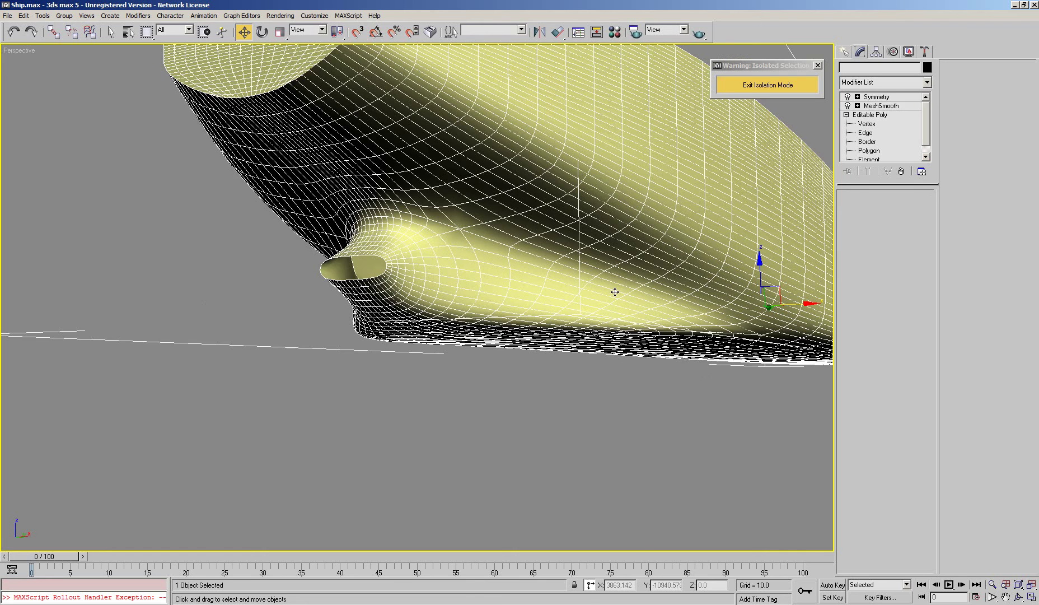
{"action": "left_click", "coordinate": [865, 132]}
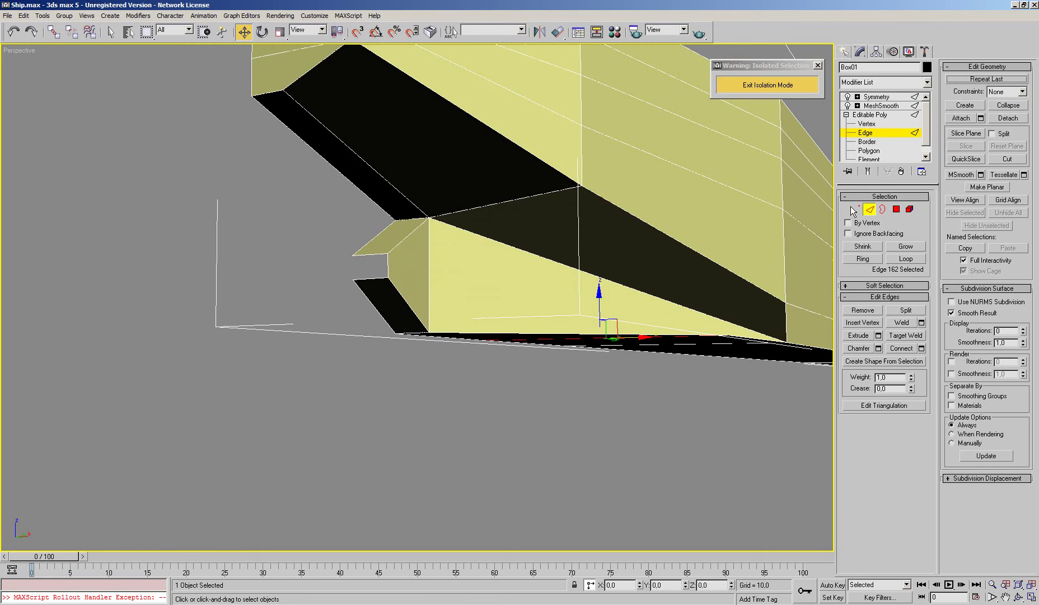
{"action": "left_click", "coordinate": [868, 171]}
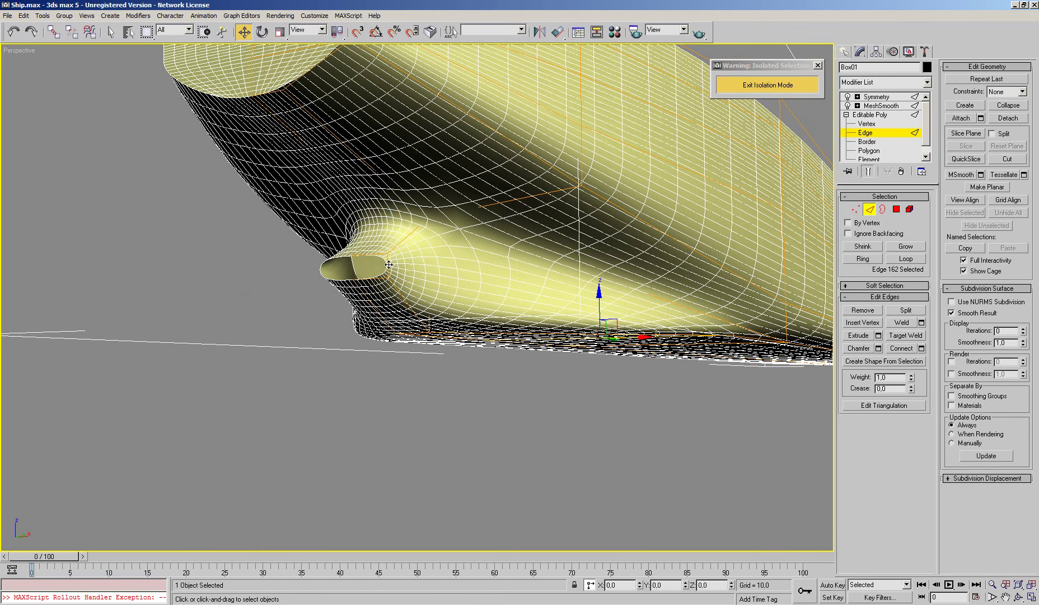
{"action": "left_click", "coordinate": [420, 281]}
{"action": "left_click_drag", "start_coordinate": [411, 268], "coordinate": [394, 271]}
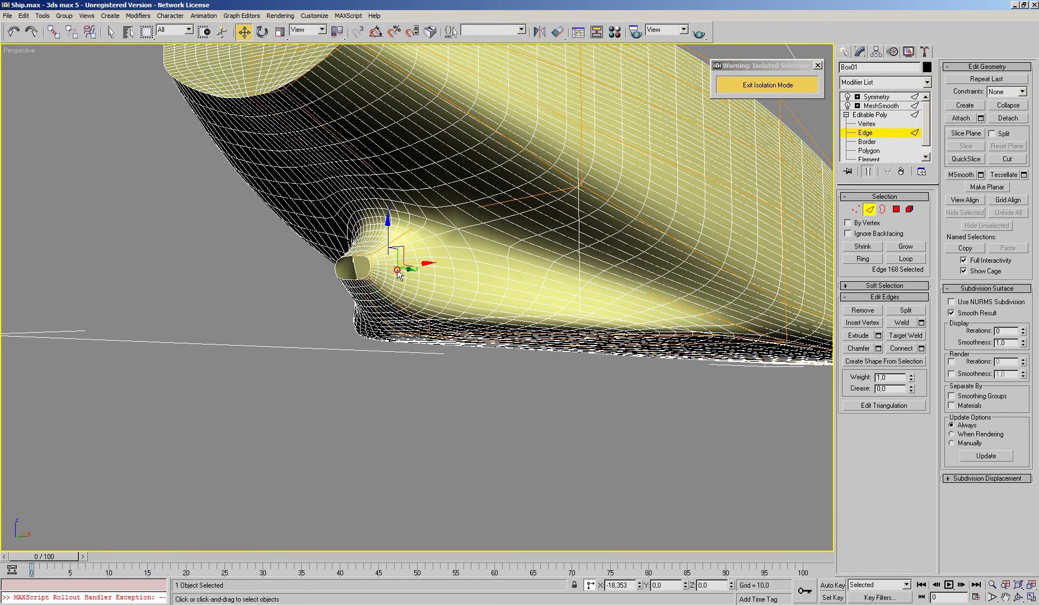
{"action": "middle_click_drag", "start_coordinate": [394, 271], "coordinate": [592, 313], "text": "alt"}
{"action": "scroll", "coordinate": [430, 278], "scroll_direction": "up", "scroll_amount": 3}
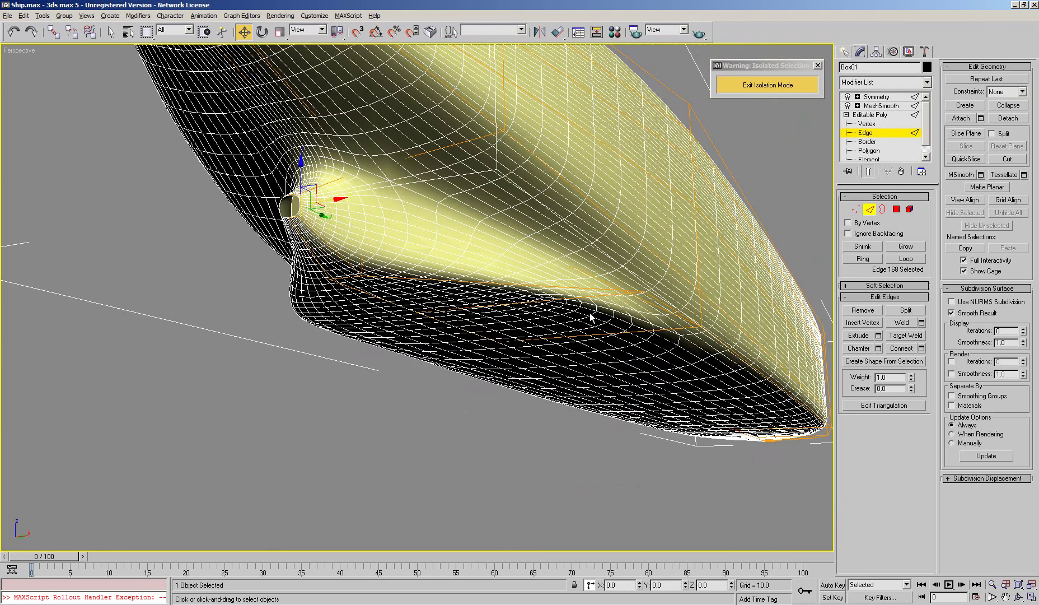
Select the strip of polygons behind the bulb and return to the unsmoothed cage view
{"action": "left_click", "coordinate": [755, 280]}
{"action": "left_click", "coordinate": [897, 209]}
{"action": "left_click", "coordinate": [660, 307]}
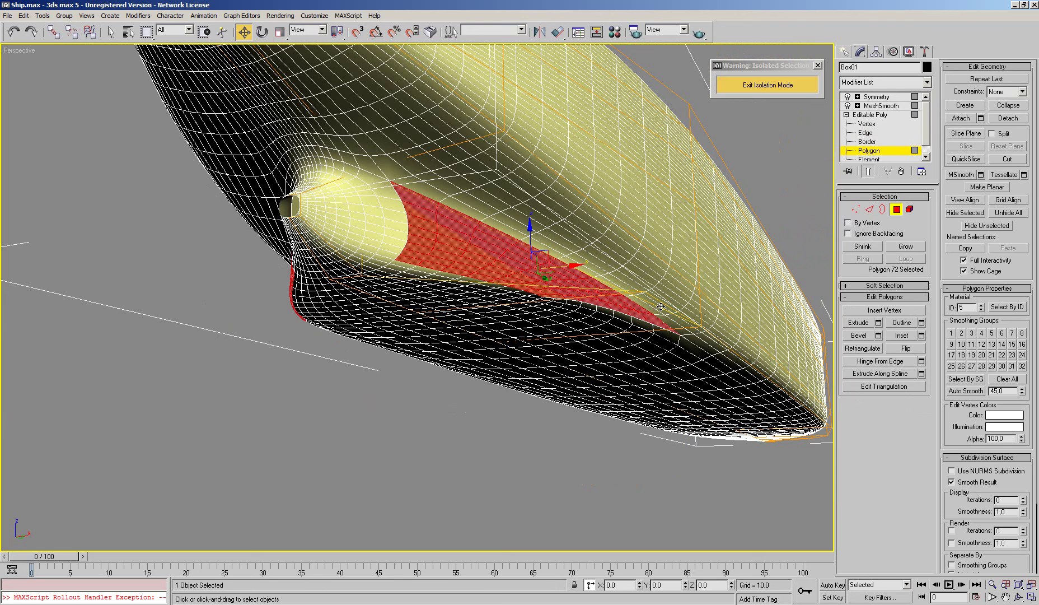
{"action": "middle_click_drag", "start_coordinate": [661, 307], "coordinate": [652, 304], "text": "alt"}
{"action": "scroll", "coordinate": [653, 304], "scroll_direction": "up", "scroll_amount": 2}
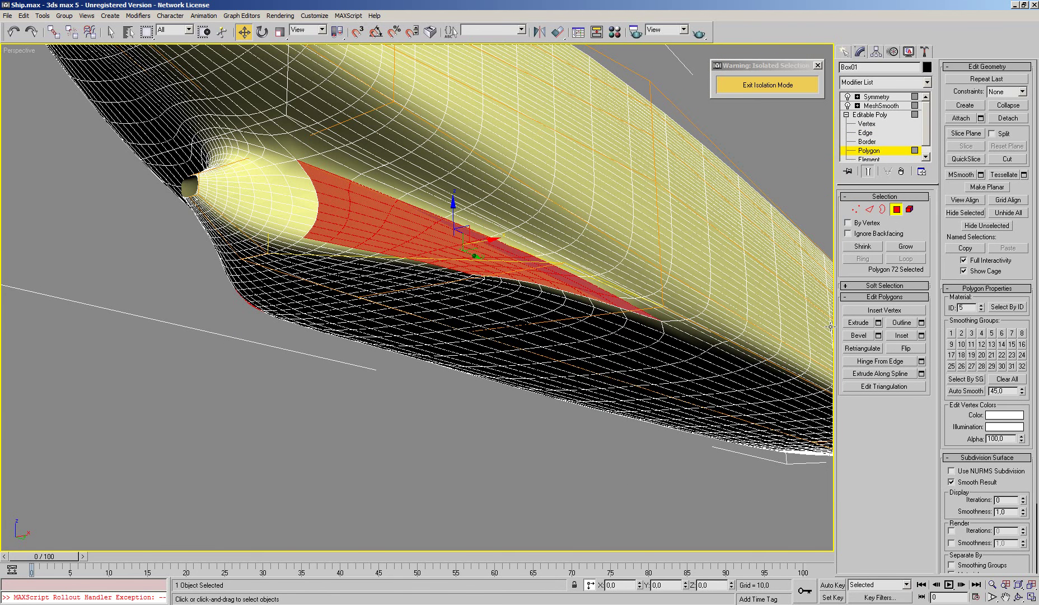
{"action": "left_click", "coordinate": [868, 171]}
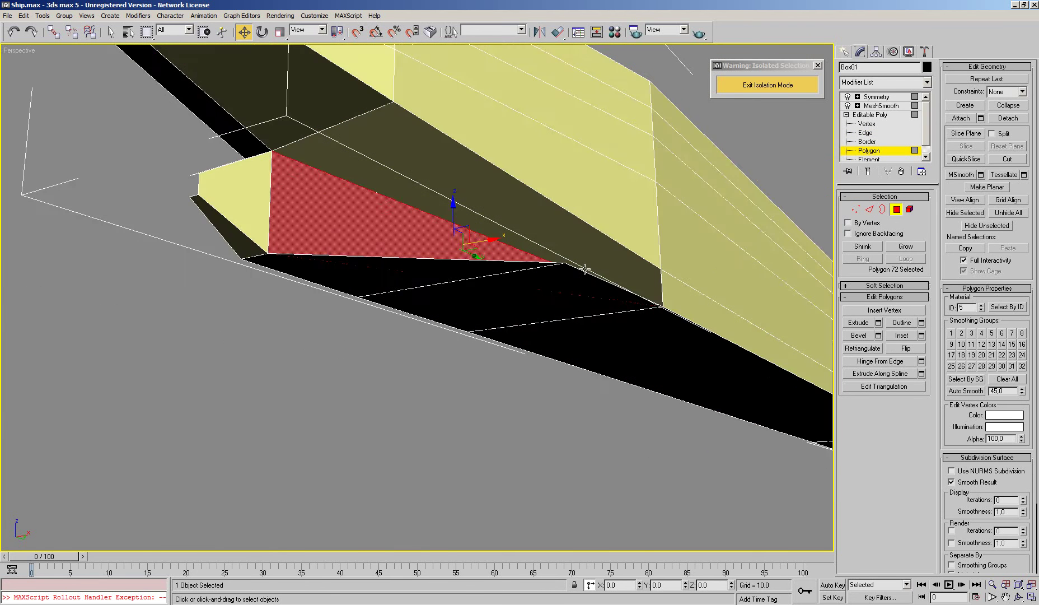
Move a vertex at the bulb-hull junction forward, checking the smoothed result
{"action": "middle_click_drag", "start_coordinate": [585, 269], "coordinate": [705, 247], "text": "alt"}
{"action": "key", "text": "1"}
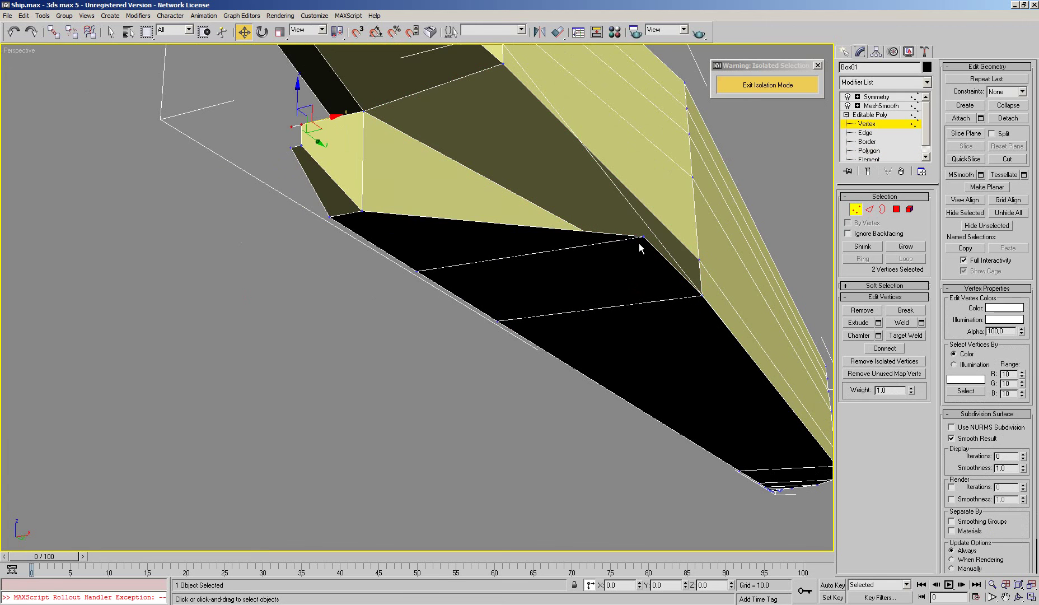
{"action": "left_click", "coordinate": [643, 238]}
{"action": "mouse_move", "coordinate": [664, 230]}
{"action": "left_mouse_down"}
{"action": "mouse_move", "coordinate": [600, 269]}
{"action": "mouse_move", "coordinate": [476, 278]}
{"action": "left_mouse_up"}
{"action": "mouse_move", "coordinate": [495, 285]}
{"action": "middle_mouse_down", "text": "alt"}
{"action": "mouse_move", "coordinate": [528, 268]}
{"action": "mouse_move", "coordinate": [504, 325]}
{"action": "middle_mouse_up", "text": "alt"}
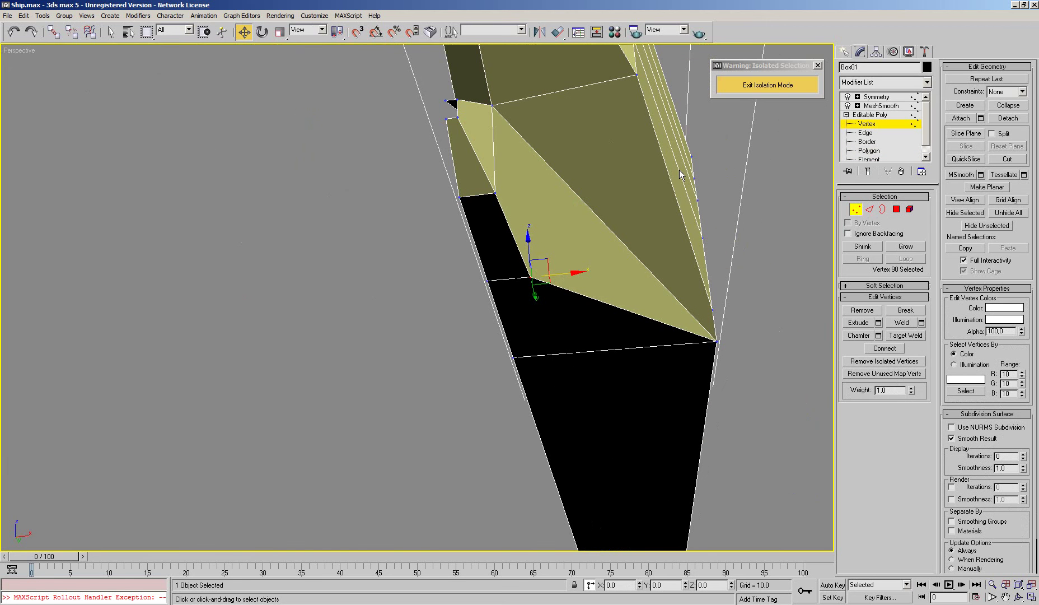
{"action": "middle_click_drag", "start_coordinate": [666, 260], "coordinate": [654, 267], "text": "alt"}
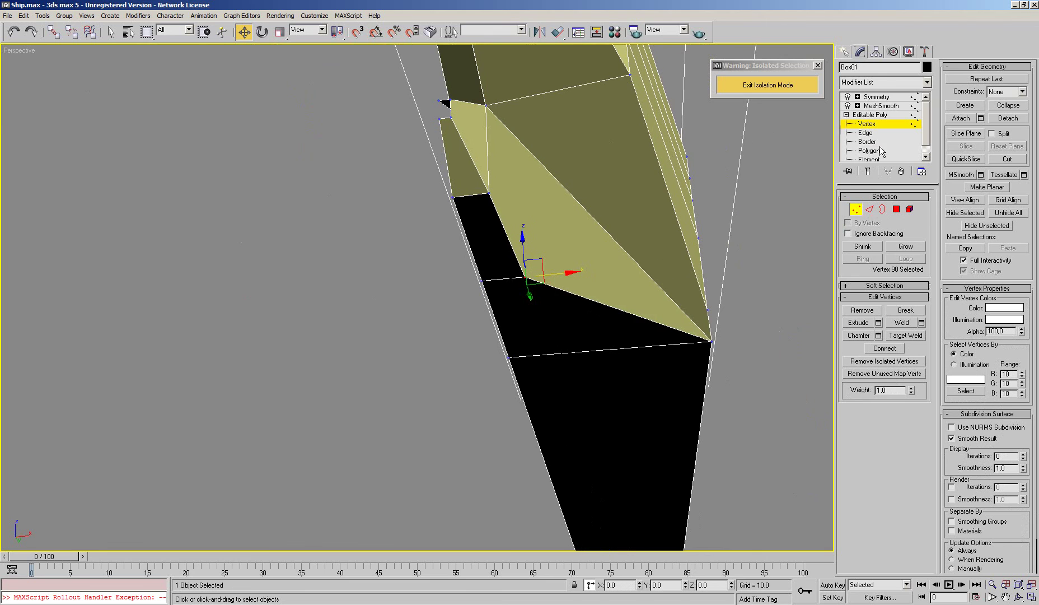
{"action": "left_click", "coordinate": [868, 171]}
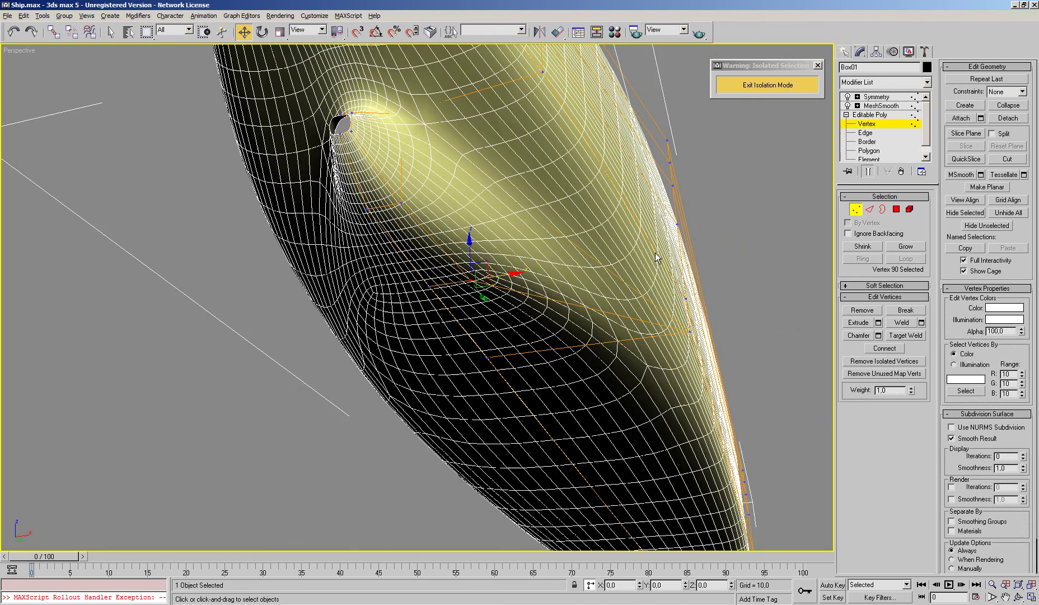
{"action": "mouse_move", "coordinate": [655, 253]}
{"action": "middle_mouse_down", "text": "alt"}
{"action": "mouse_move", "coordinate": [646, 276]}
{"action": "mouse_move", "coordinate": [644, 248]}
{"action": "mouse_move", "coordinate": [622, 258]}
{"action": "mouse_move", "coordinate": [577, 222]}
{"action": "middle_mouse_up", "text": "alt"}
{"action": "left_click", "coordinate": [868, 172]}
Move the bulb's upper corner vertex forward and select neighbouring vertices
{"action": "middle_click_drag", "start_coordinate": [525, 141], "coordinate": [508, 178]}
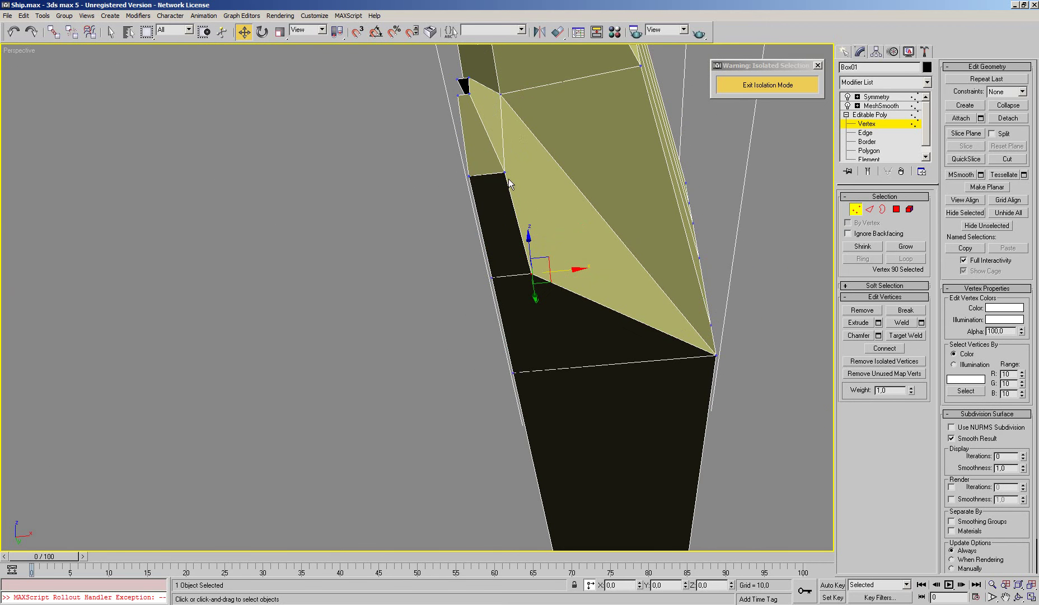
{"action": "middle_click_drag", "start_coordinate": [514, 135], "coordinate": [519, 159]}
{"action": "left_click", "coordinate": [511, 159]}
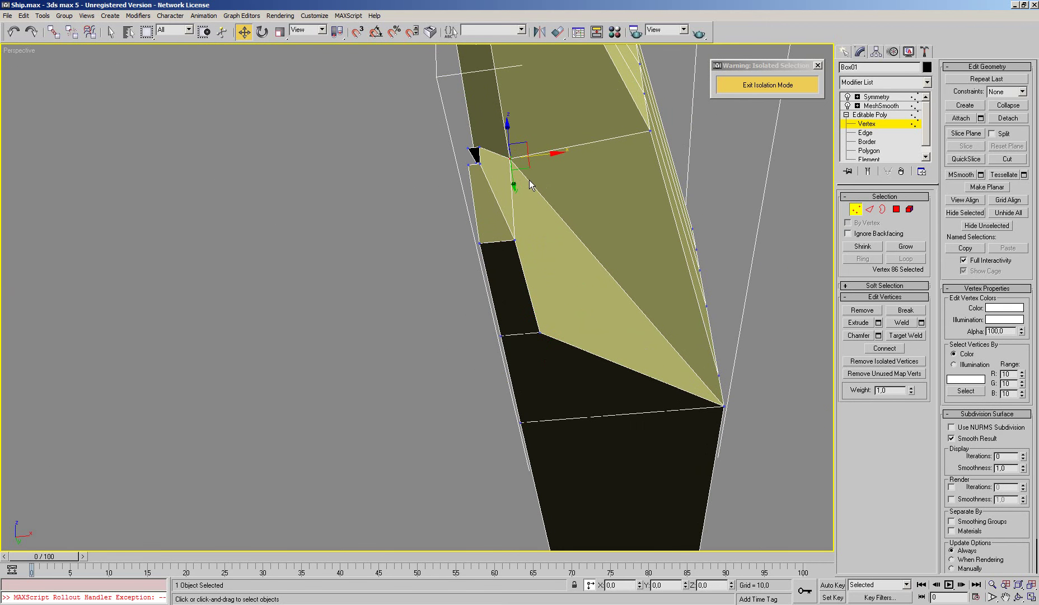
{"action": "left_click_drag", "start_coordinate": [539, 156], "coordinate": [532, 187]}
{"action": "left_click", "coordinate": [515, 241]}
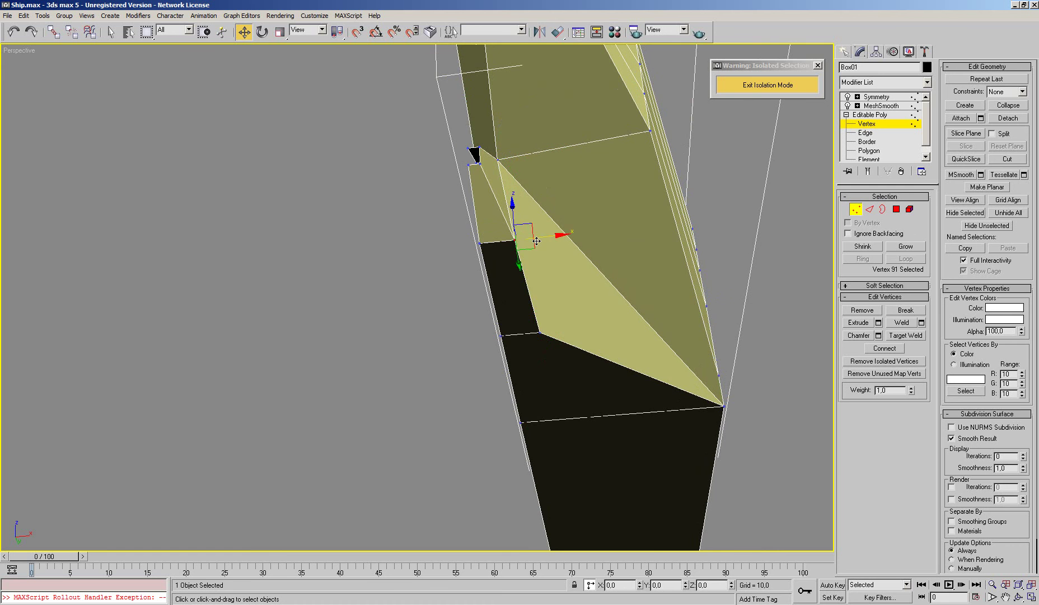
{"action": "middle_click_drag", "start_coordinate": [492, 12], "coordinate": [489, 169]}
{"action": "left_click", "coordinate": [471, 155]}
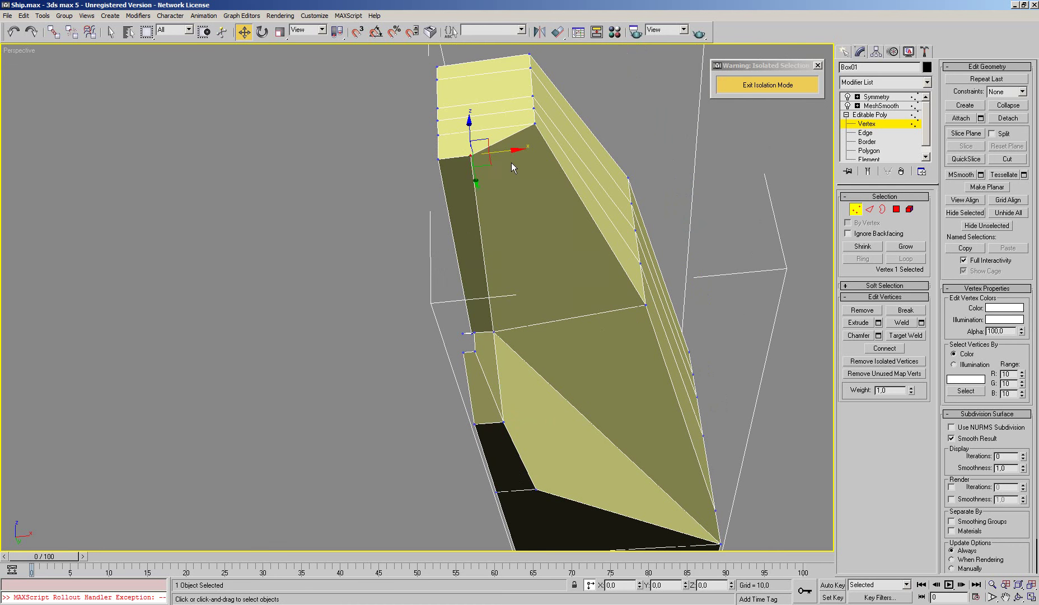
{"action": "mouse_move", "coordinate": [498, 345]}
{"action": "middle_mouse_down"}
{"action": "mouse_move", "coordinate": [496, 266]}
{"action": "mouse_move", "coordinate": [524, 294]}
{"action": "mouse_move", "coordinate": [489, 267]}
{"action": "mouse_move", "coordinate": [536, 298]}
{"action": "mouse_move", "coordinate": [543, 315]}
{"action": "middle_mouse_up"}
{"action": "left_click", "coordinate": [496, 266]}
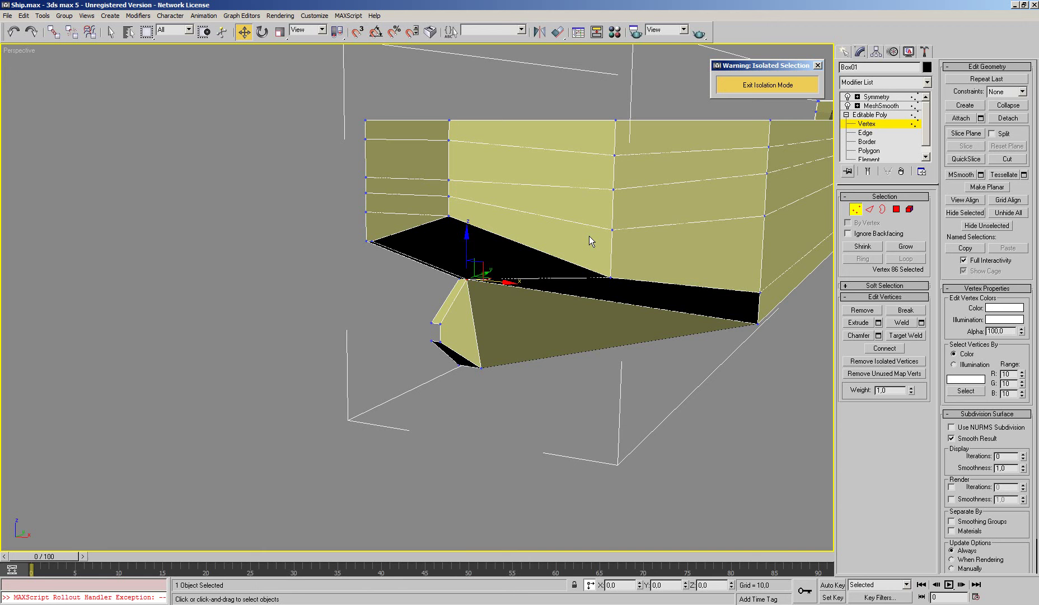
Select edges on the bulb's front at Edge level
{"action": "middle_click_drag", "start_coordinate": [457, 302], "coordinate": [480, 306], "text": "alt"}
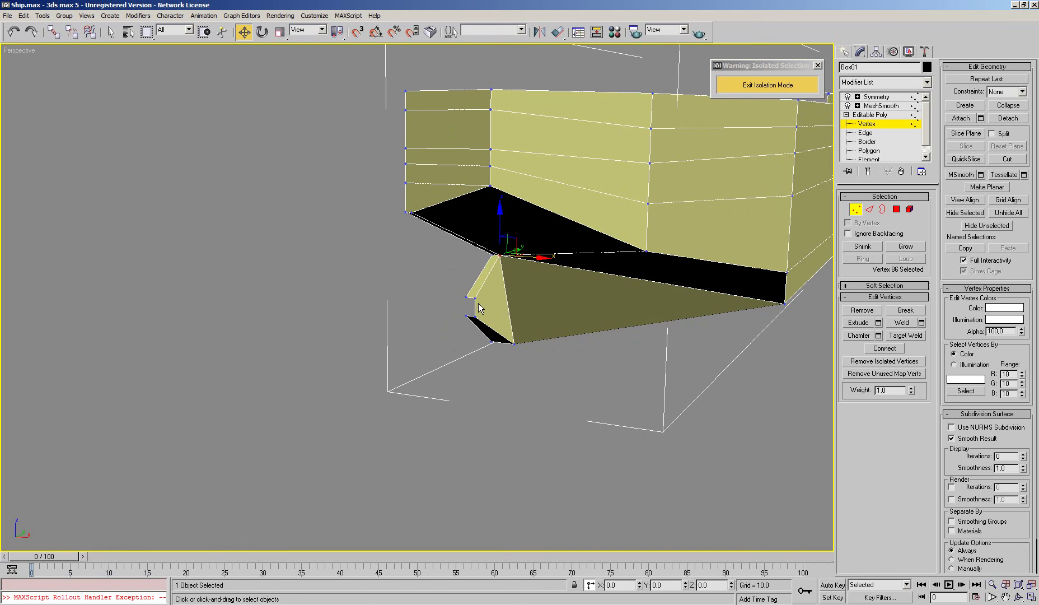
{"action": "left_click", "coordinate": [867, 207]}
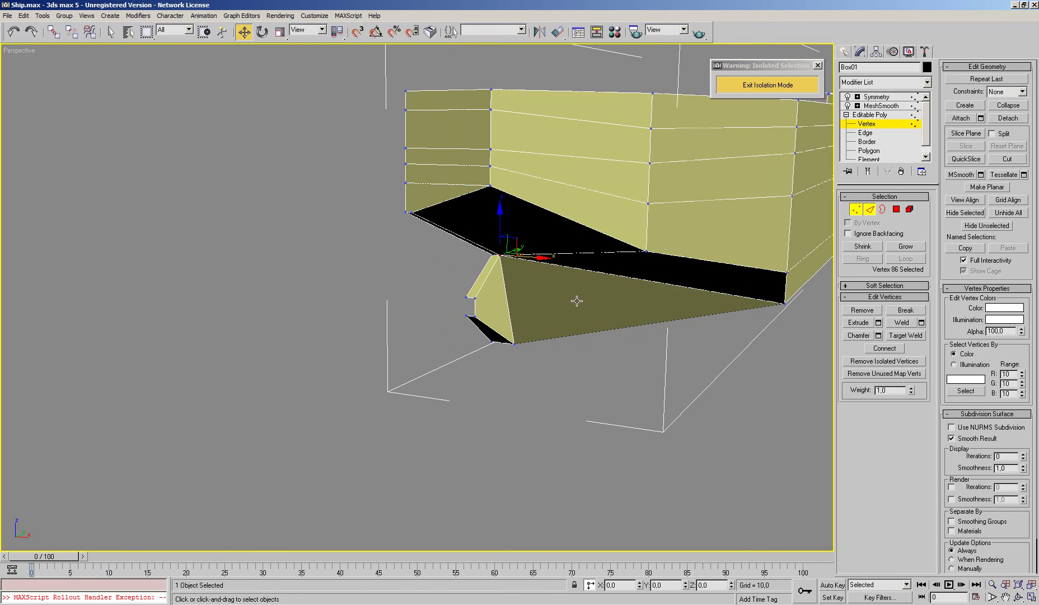
{"action": "left_click", "coordinate": [474, 306]}
{"action": "scroll", "coordinate": [564, 307], "scroll_direction": "down", "scroll_amount": 1}
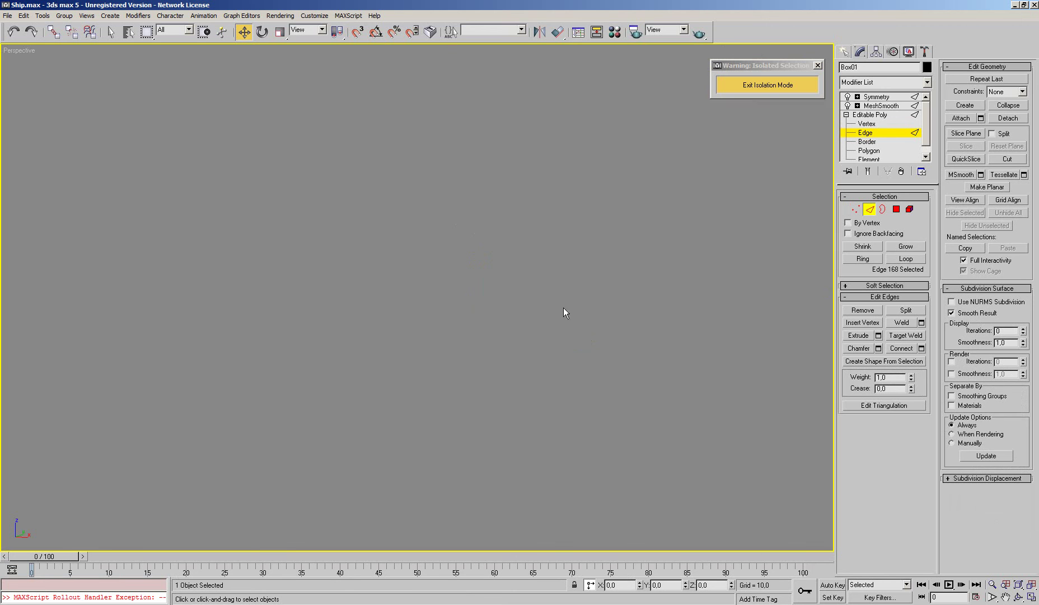
{"action": "left_click", "coordinate": [524, 265]}
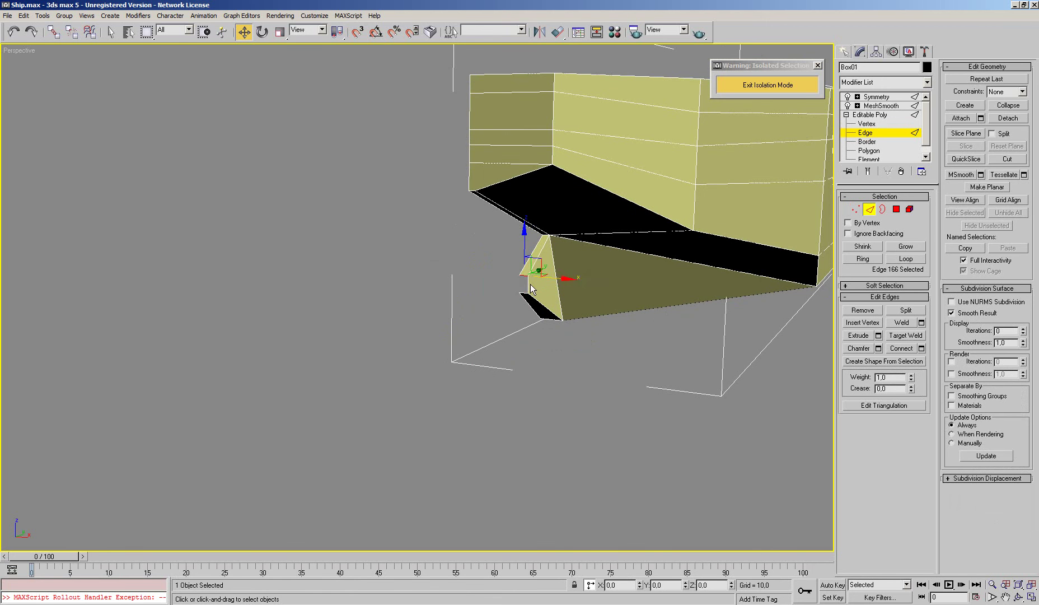
Show the hull in Right view with the rest of the scene restored from isolation
{"action": "key", "text": "r"}
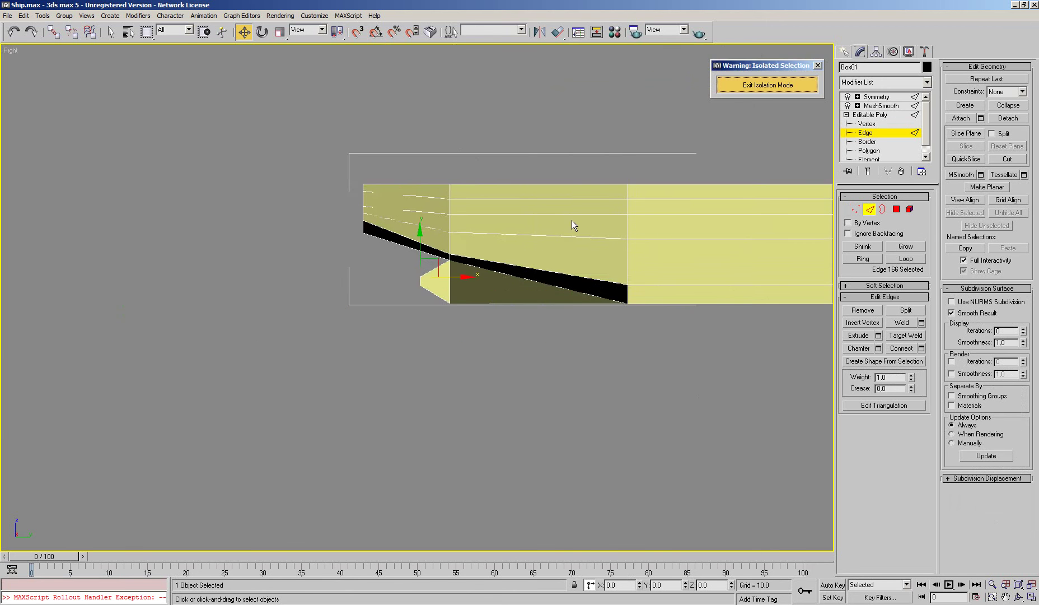
{"action": "key", "text": "alt+q"}
{"action": "scroll", "coordinate": [595, 278], "scroll_direction": "up", "scroll_amount": 4}
{"action": "scroll", "coordinate": [560, 310], "scroll_direction": "up", "scroll_amount": 2}
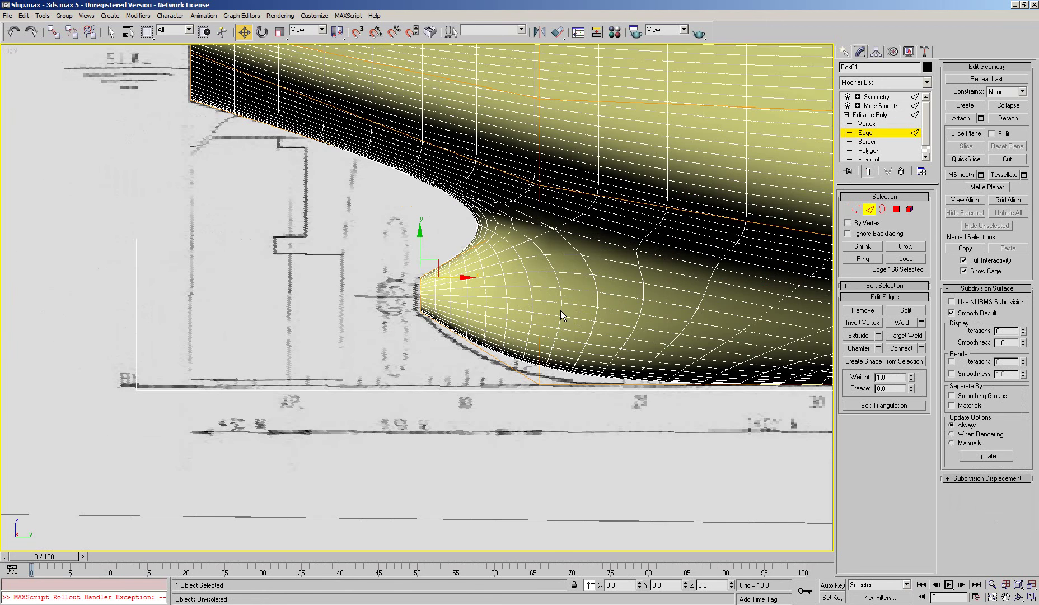
Raise a bottom hull vertex toward the blueprint line, then undo it
{"action": "key", "text": "1"}
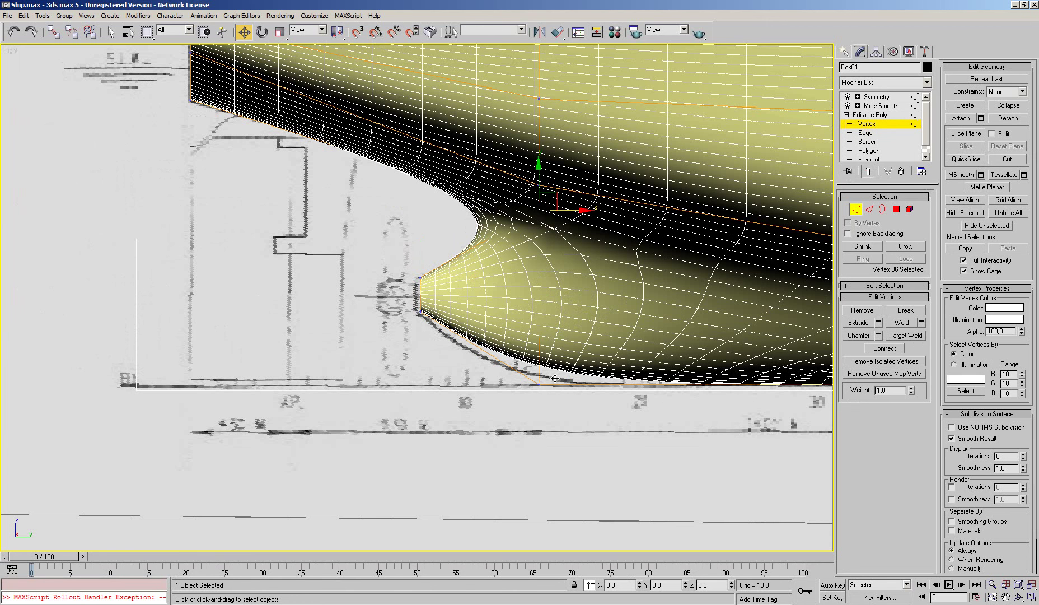
{"action": "left_click", "coordinate": [538, 345]}
{"action": "left_click_drag", "start_coordinate": [537, 345], "coordinate": [538, 338]}
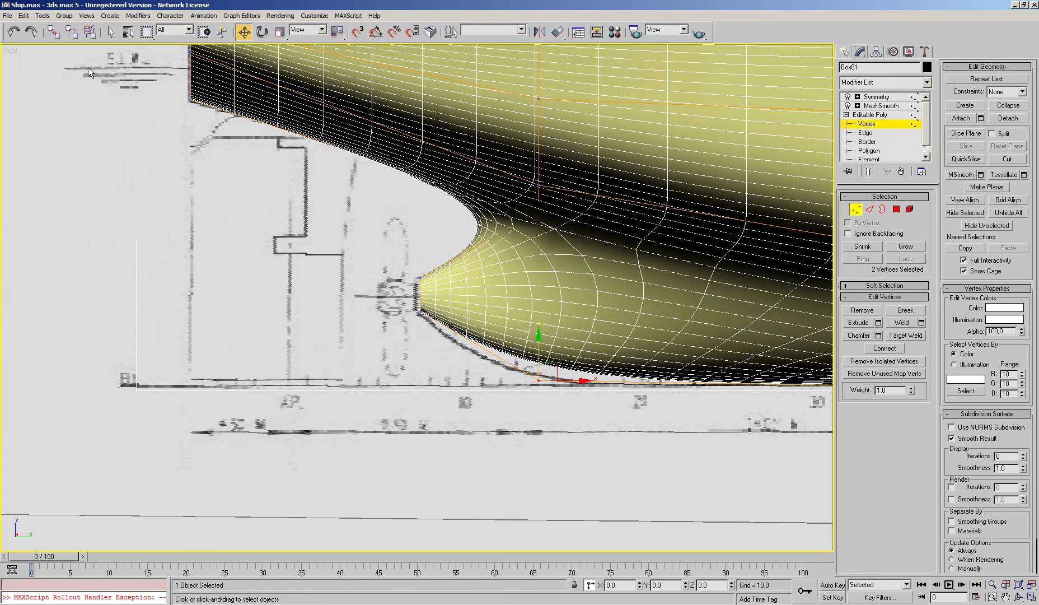
{"action": "left_click", "coordinate": [14, 32]}
Select the four bow-tip vertices and set the hull material's opacity to 0
{"action": "mouse_move", "coordinate": [373, 339]}
{"action": "left_mouse_down"}
{"action": "mouse_move", "coordinate": [429, 269]}
{"action": "mouse_move", "coordinate": [418, 268]}
{"action": "left_mouse_up"}
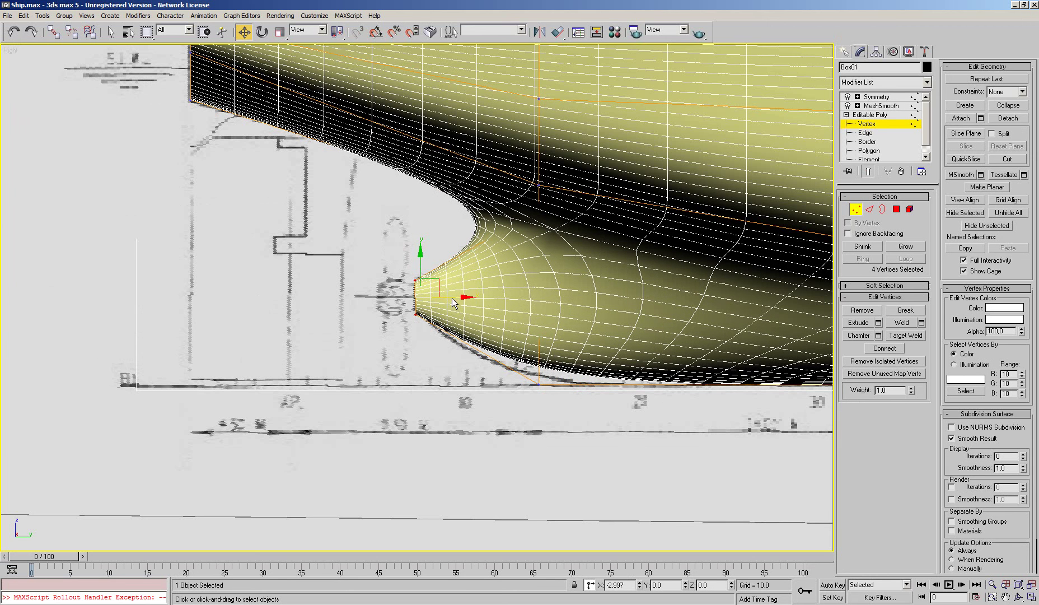
{"action": "middle_click_drag", "start_coordinate": [530, 295], "coordinate": [523, 289]}
{"action": "key", "text": "m"}
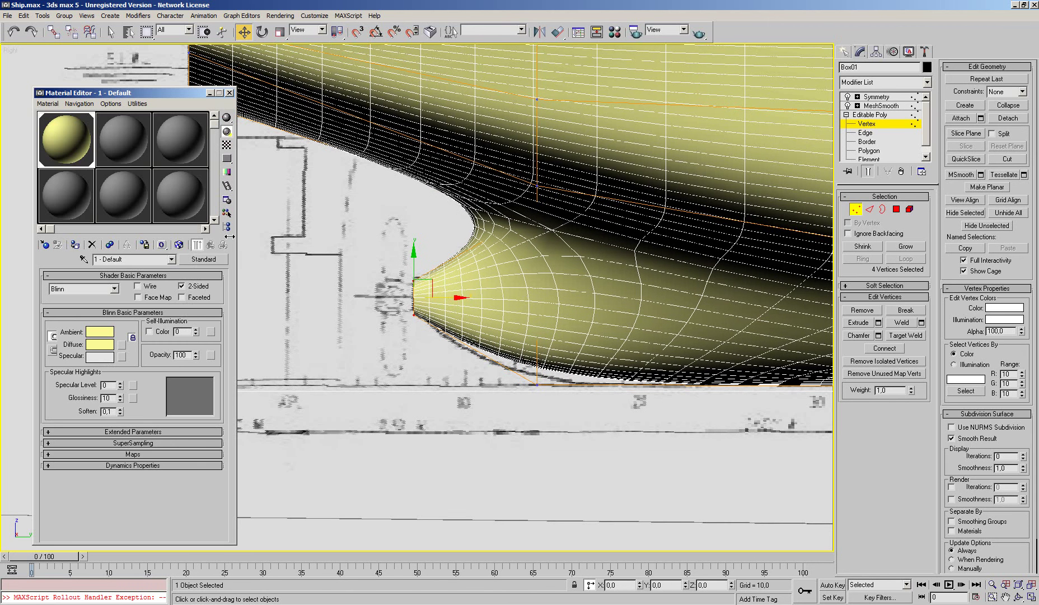
{"action": "right_click", "coordinate": [195, 356]}
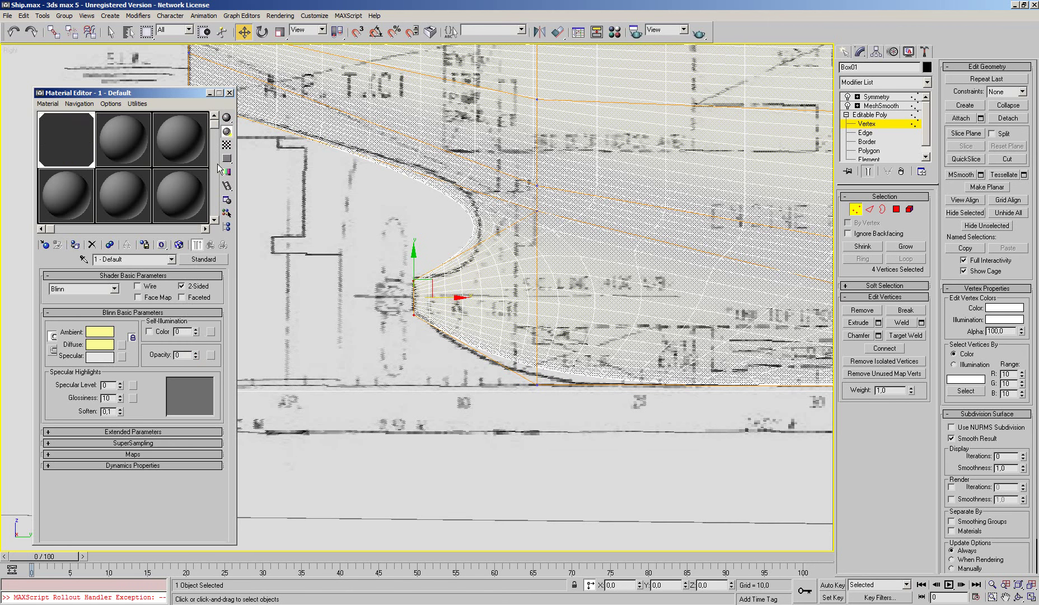